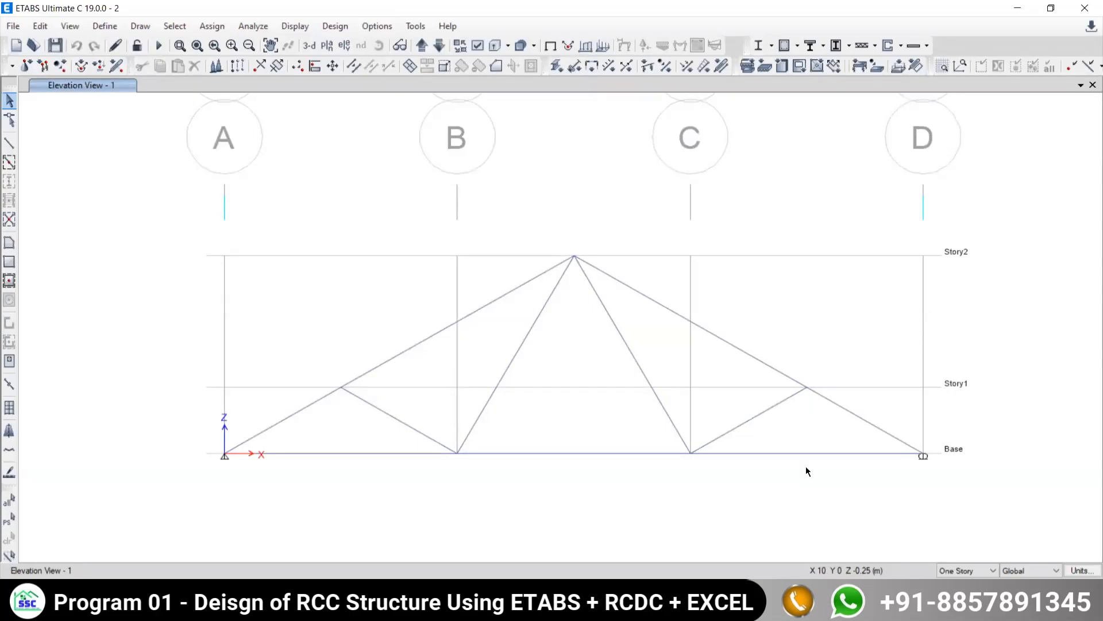
pyautogui.click(40, 27)
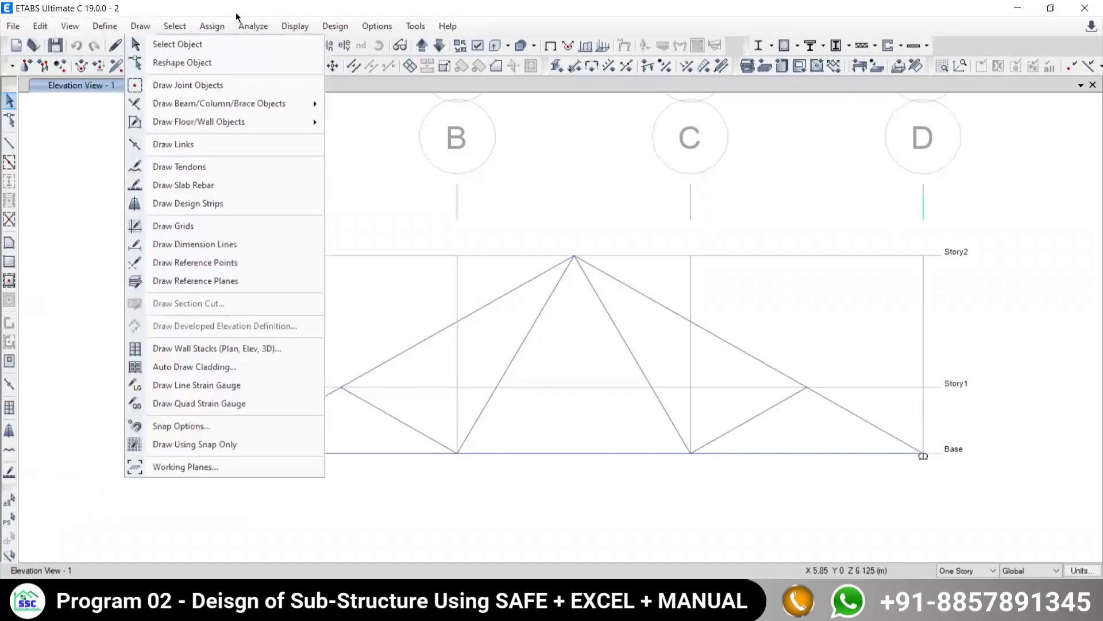
pyautogui.moveTo(213, 27)
pyautogui.click(459, 206)
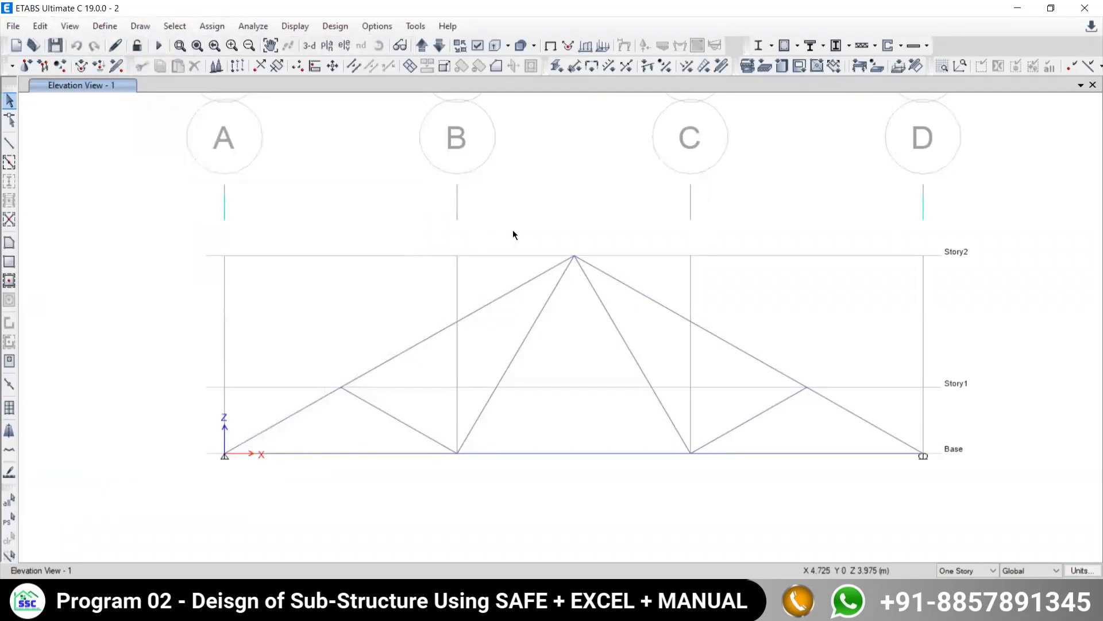
pyautogui.click(247, 28)
pyautogui.moveTo(253, 27)
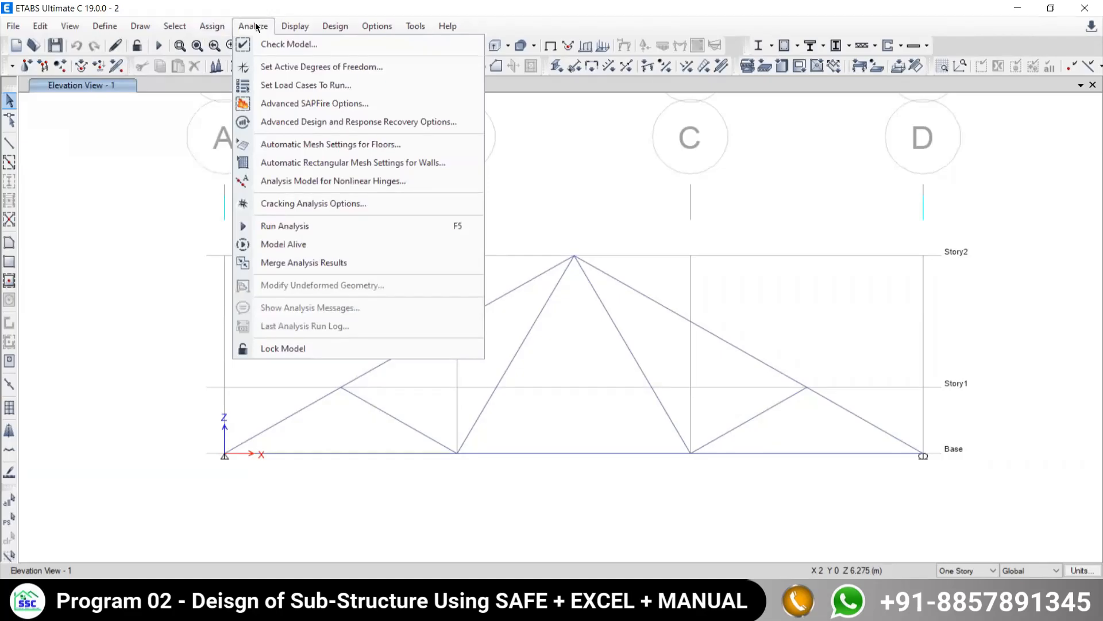
pyautogui.click(257, 27)
pyautogui.click(335, 26)
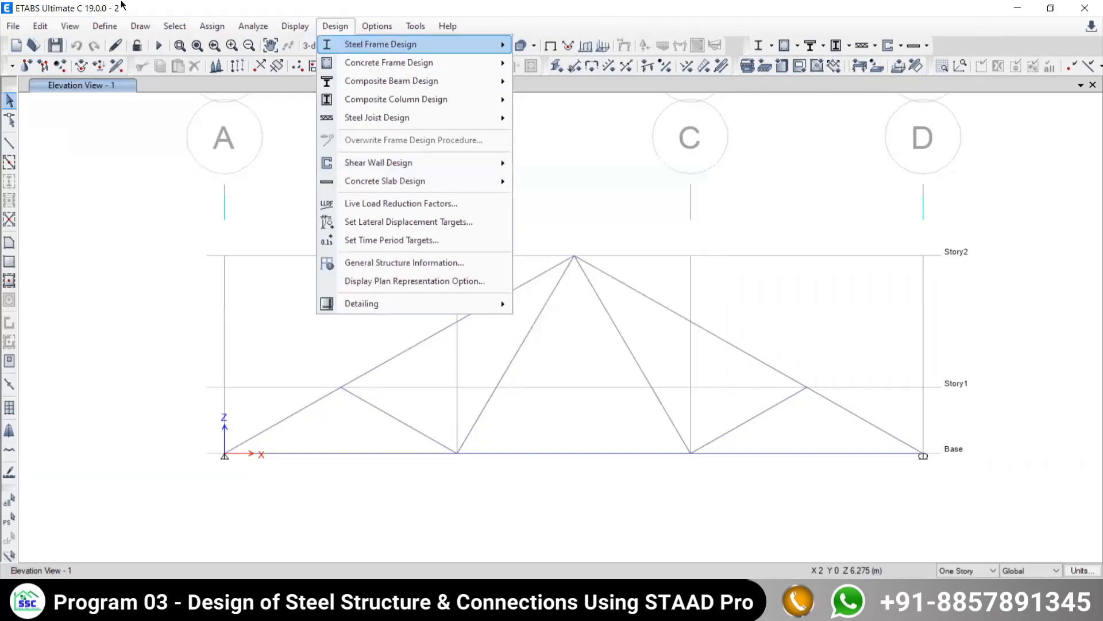
pyautogui.moveTo(405, 22)
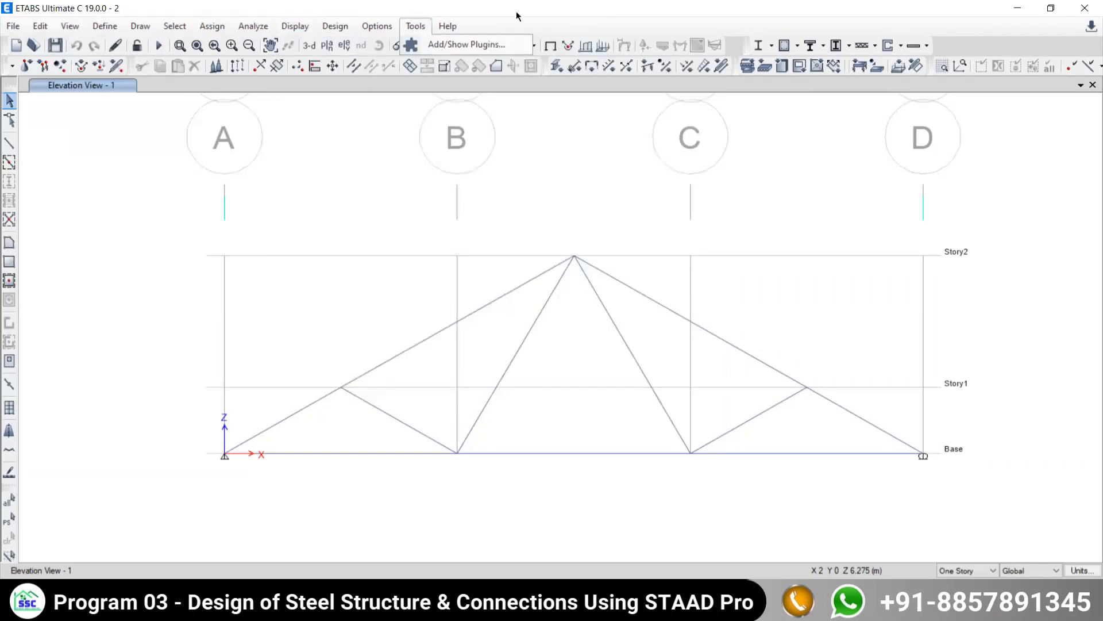
pyautogui.click(123, 30)
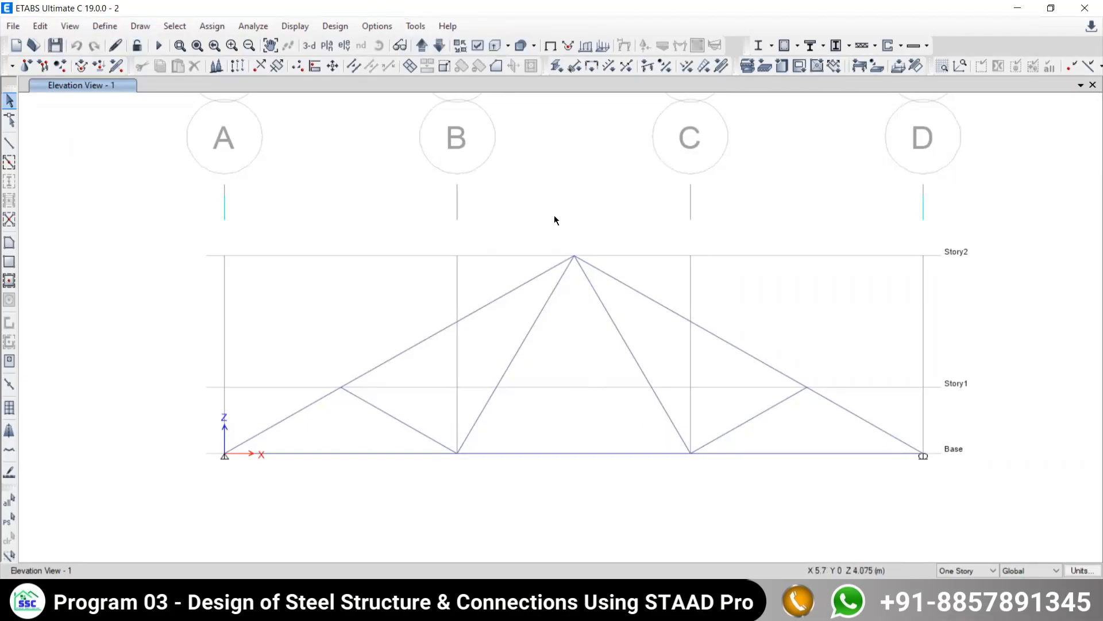
# - Open the joint load force assignment and set its load pattern to Live
pyautogui.click(212, 25)
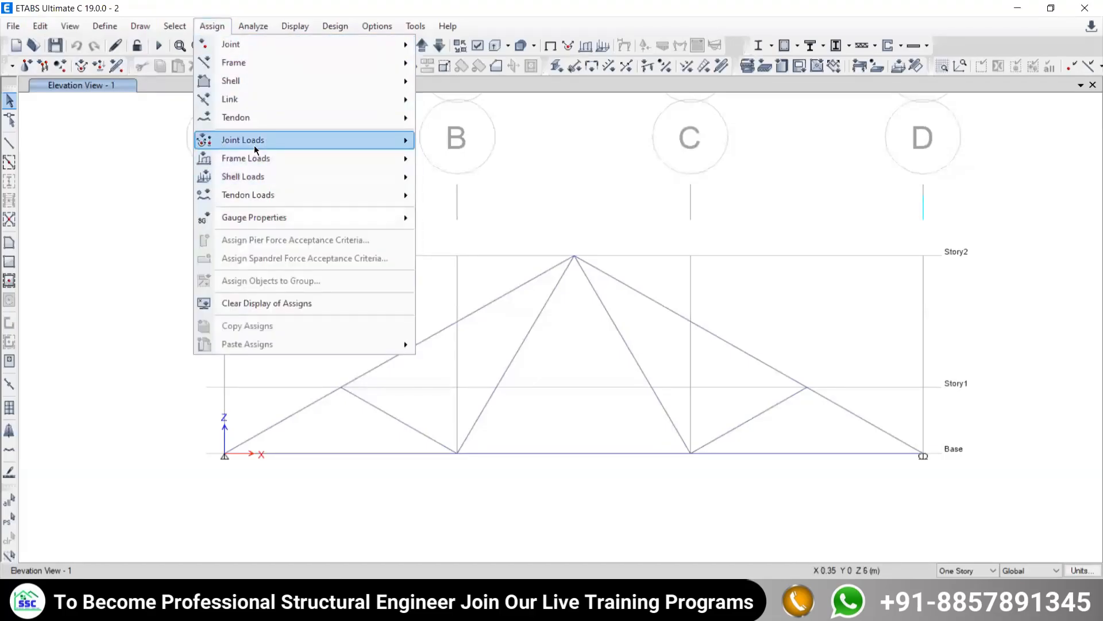
pyautogui.moveTo(233, 142)
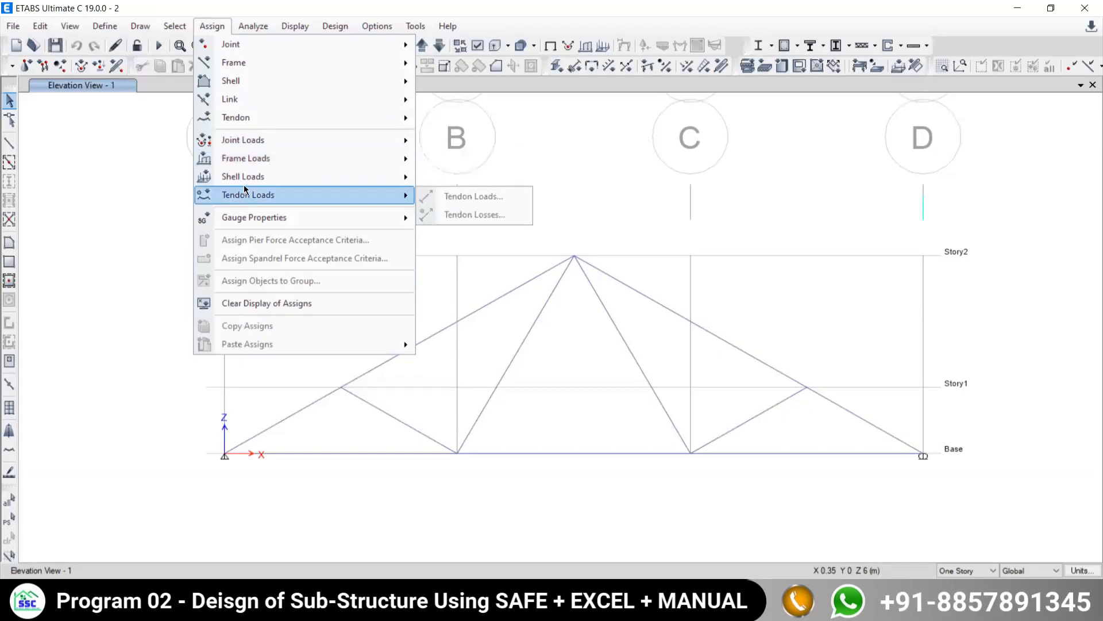
pyautogui.moveTo(242, 186)
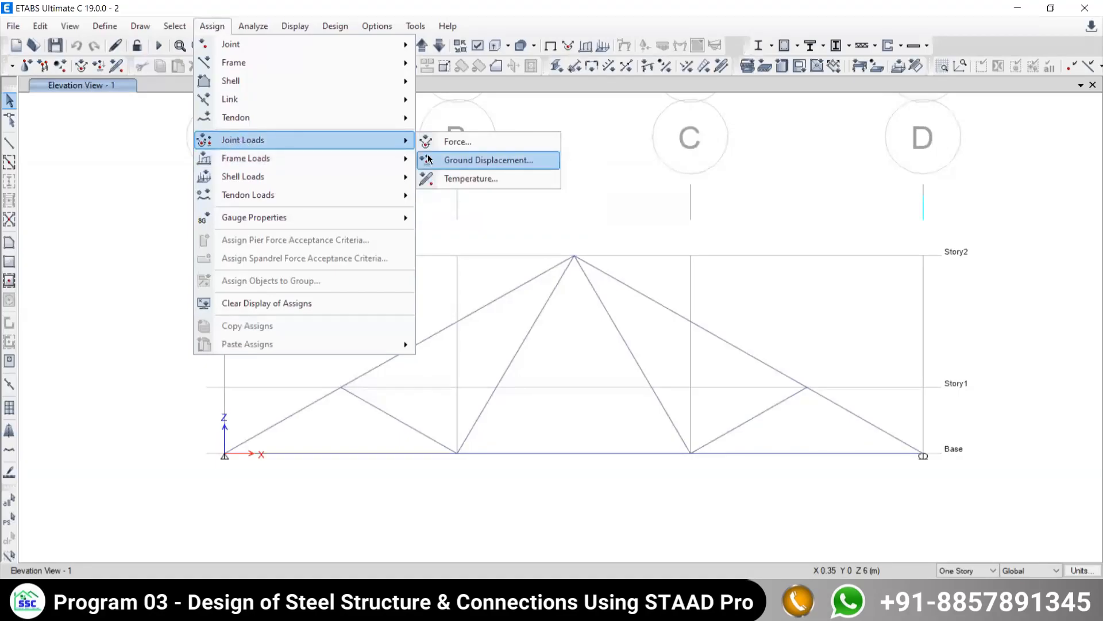
pyautogui.click(445, 144)
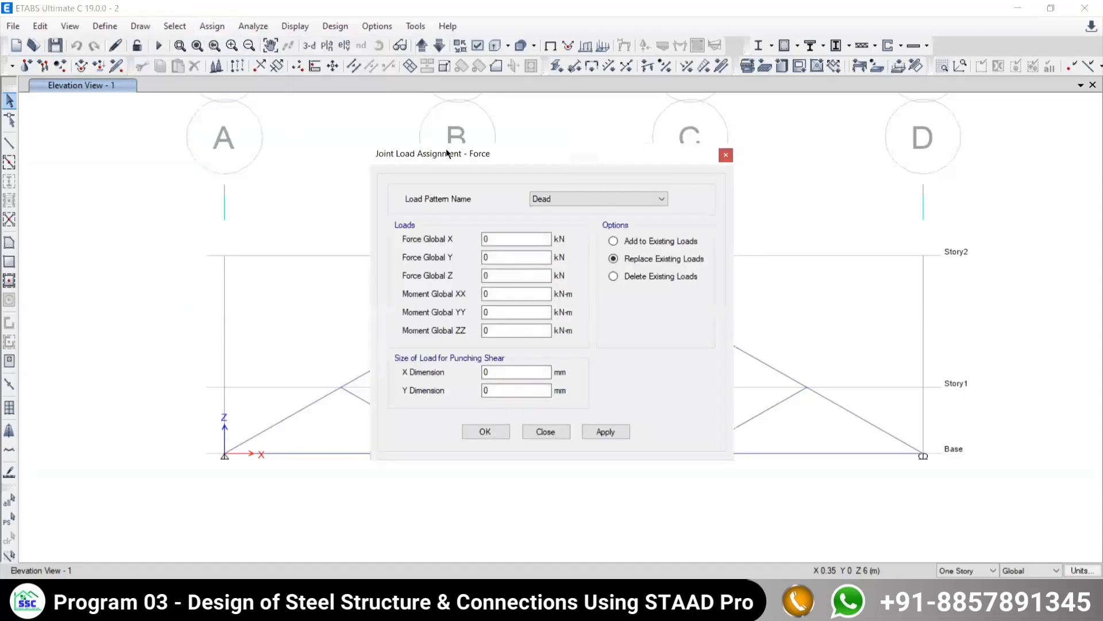
pyautogui.moveTo(462, 154); pyautogui.dragTo(140, 107)
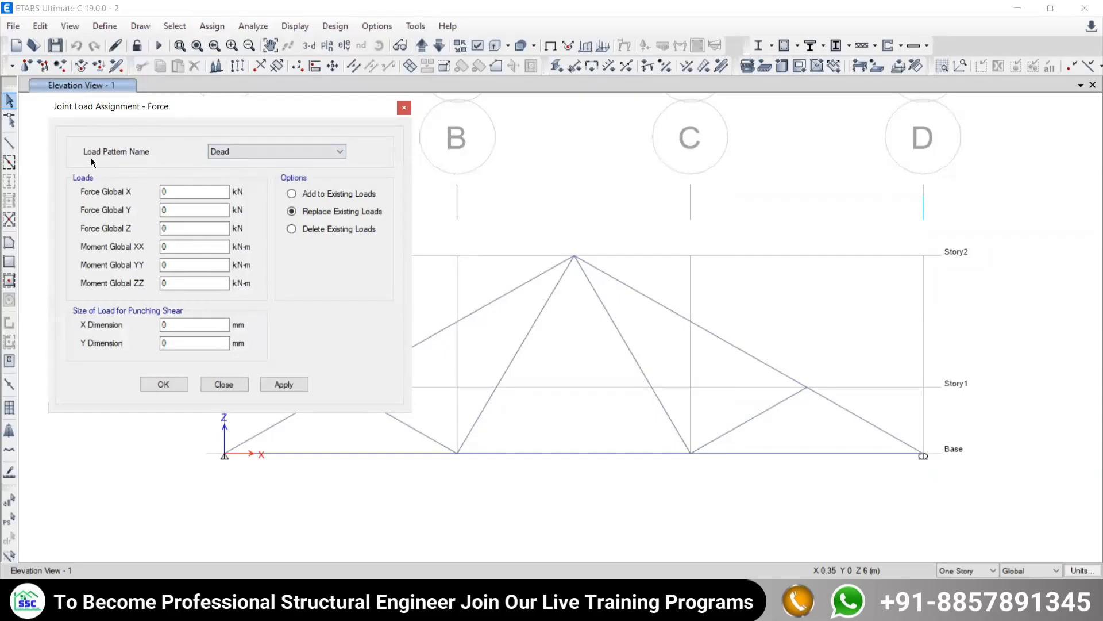
pyautogui.click(274, 149)
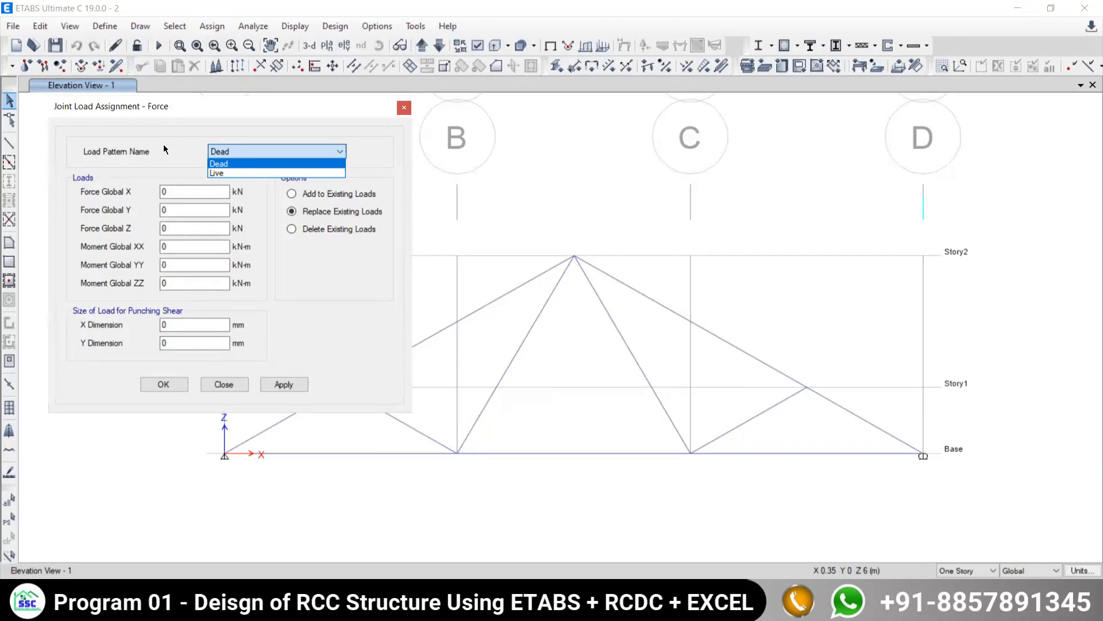
pyautogui.click(218, 171)
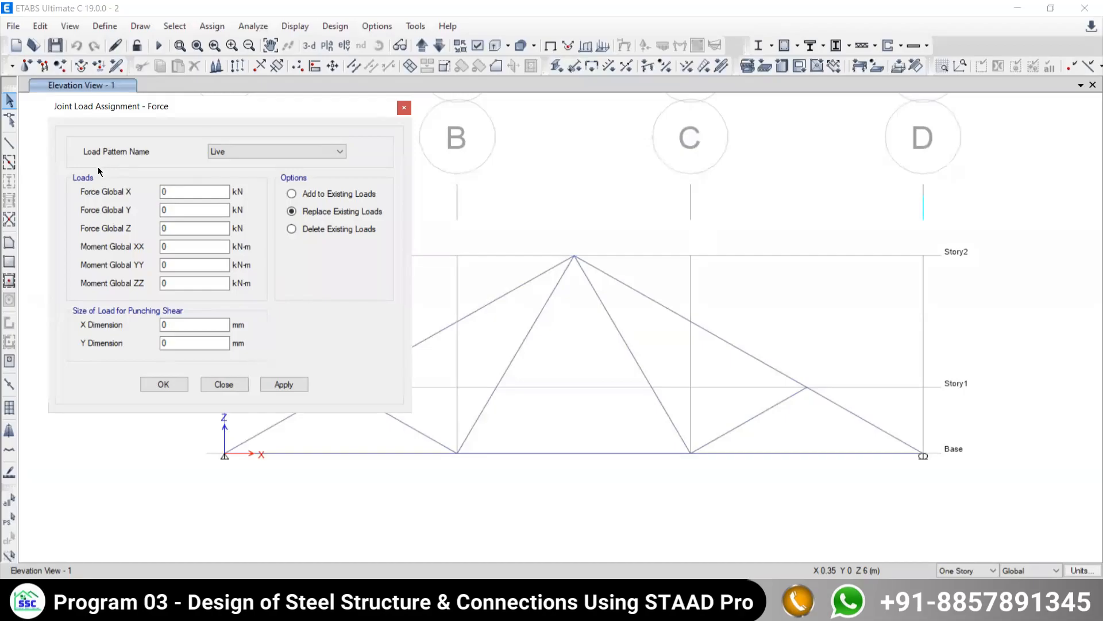
pyautogui.click(223, 150)
pyautogui.click(216, 173)
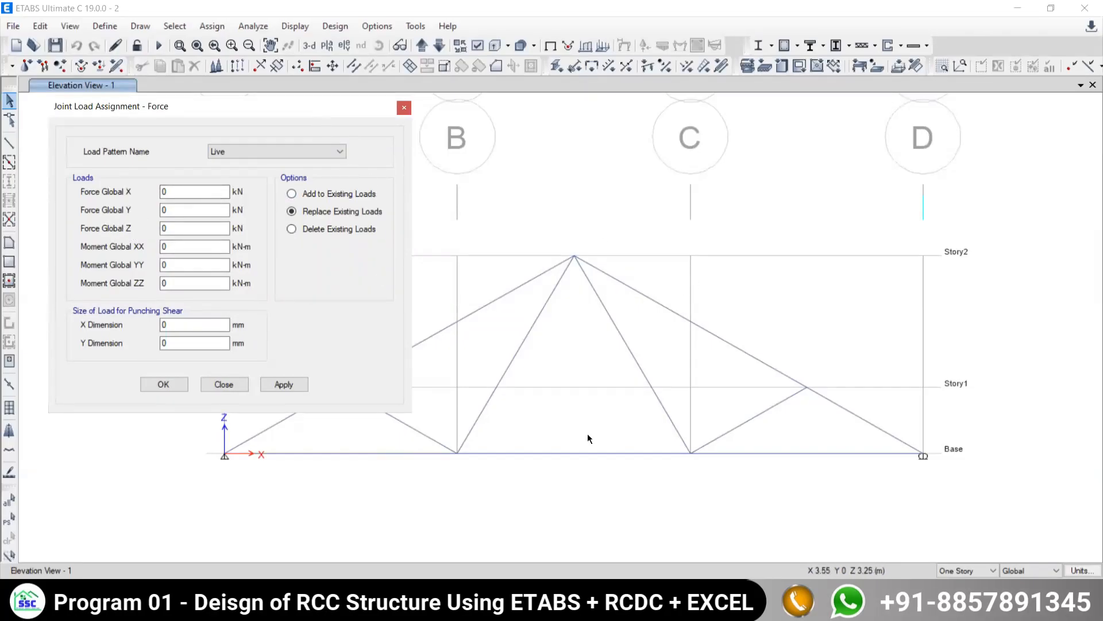
pyautogui.hotkey('ctrl', '2')
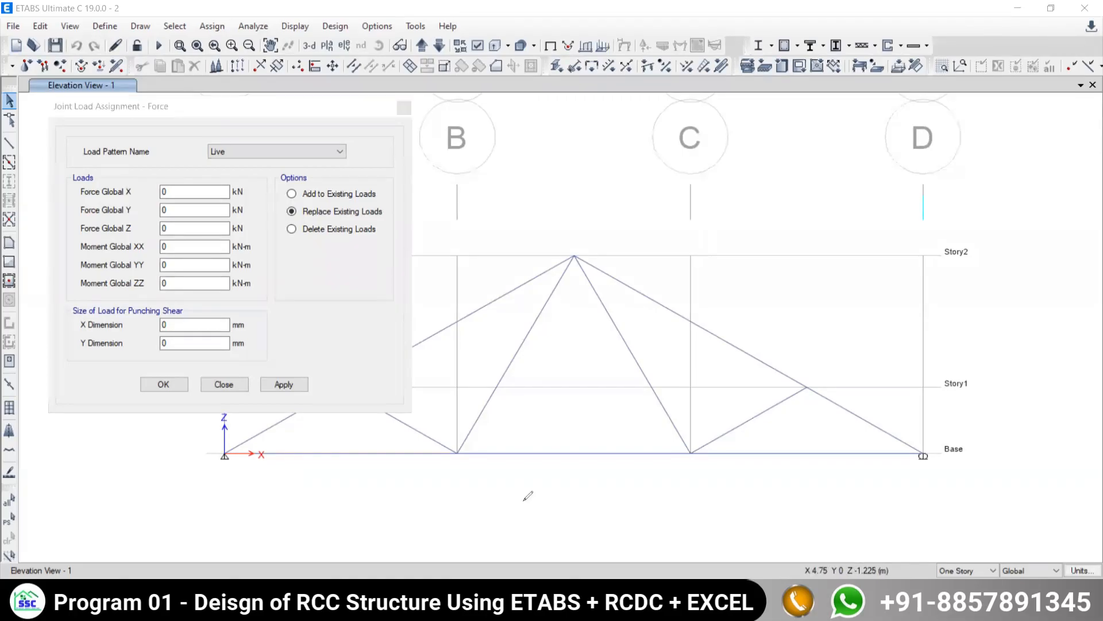
pyautogui.moveTo(642, 233)
pyautogui.mouseDown()
pyautogui.moveTo(686, 287)
pyautogui.moveTo(757, 220)
pyautogui.moveTo(751, 241)
pyautogui.mouseUp()
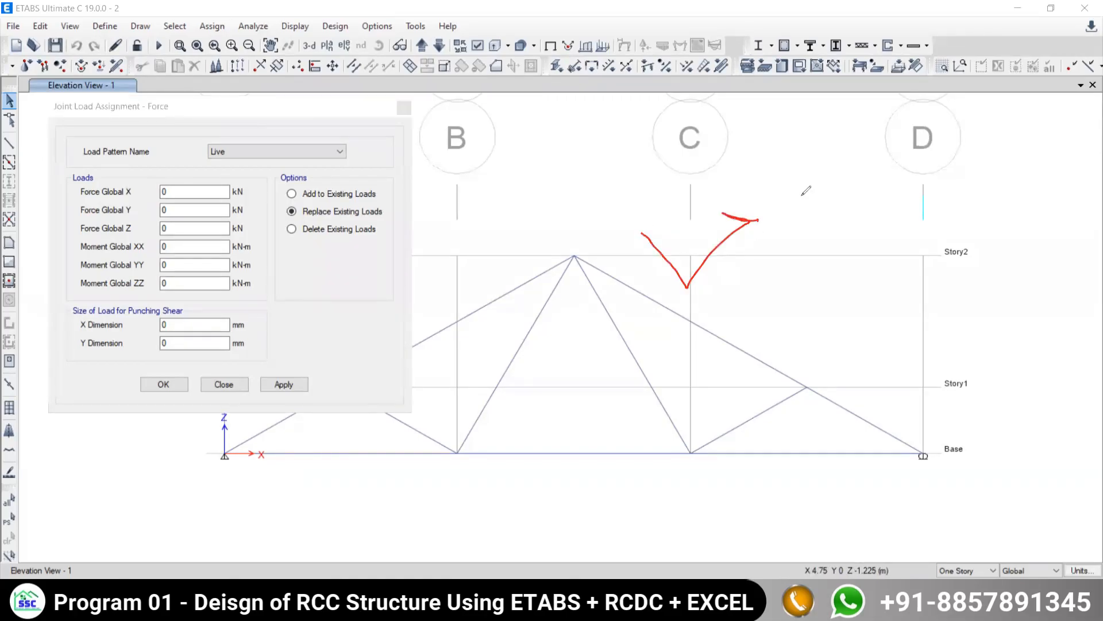
pyautogui.moveTo(803, 191)
pyautogui.mouseDown()
pyautogui.moveTo(794, 214)
pyautogui.moveTo(816, 207)
pyautogui.mouseUp()
pyautogui.moveTo(634, 249)
pyautogui.mouseDown()
pyautogui.moveTo(631, 232)
pyautogui.moveTo(651, 236)
pyautogui.mouseUp()
pyautogui.moveTo(565, 188)
pyautogui.mouseDown()
pyautogui.moveTo(592, 209)
pyautogui.moveTo(556, 224)
pyautogui.mouseUp()
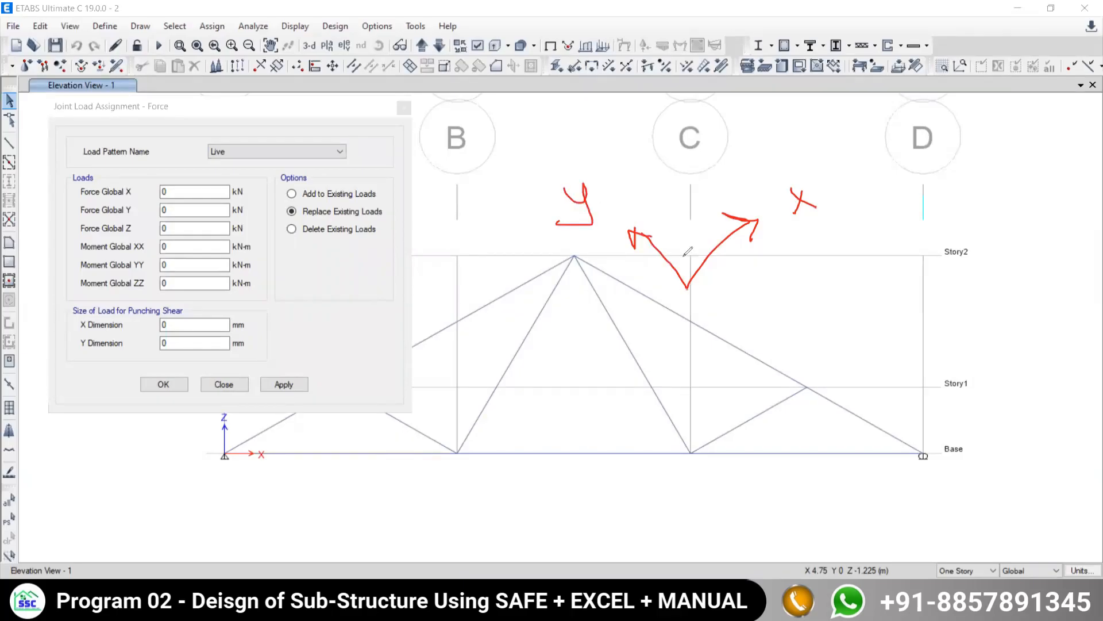
pyautogui.moveTo(687, 287)
pyautogui.mouseDown()
pyautogui.moveTo(674, 101)
pyautogui.moveTo(684, 119)
pyautogui.mouseUp()
pyautogui.moveTo(698, 108)
pyautogui.mouseDown()
pyautogui.moveTo(713, 107)
pyautogui.moveTo(697, 122)
pyautogui.moveTo(716, 121)
pyautogui.mouseUp()
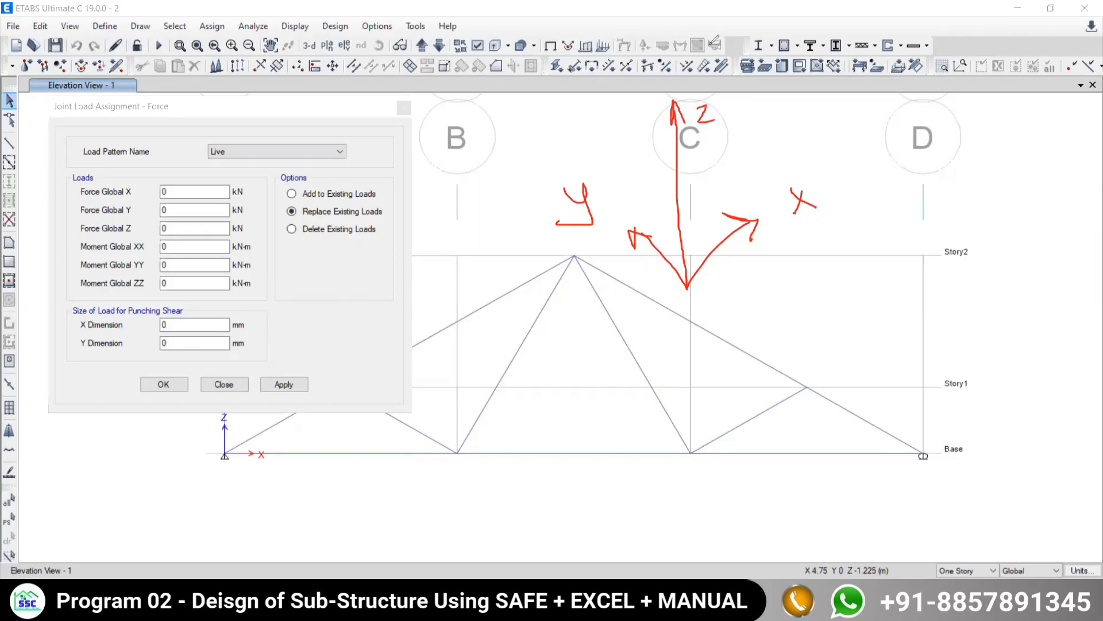
pyautogui.press('e')
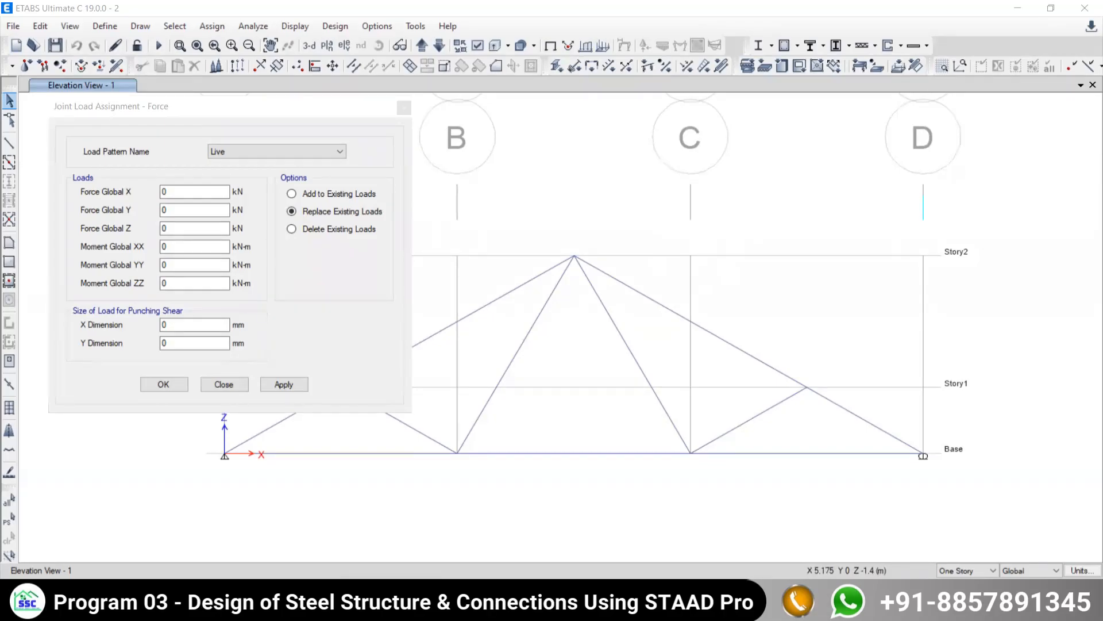
# - Check the apex load in the truss example PDF in Edge, return to ETABS, set Force Global Z to 2 kN and try to apply it
pyautogui.click(527, 601)
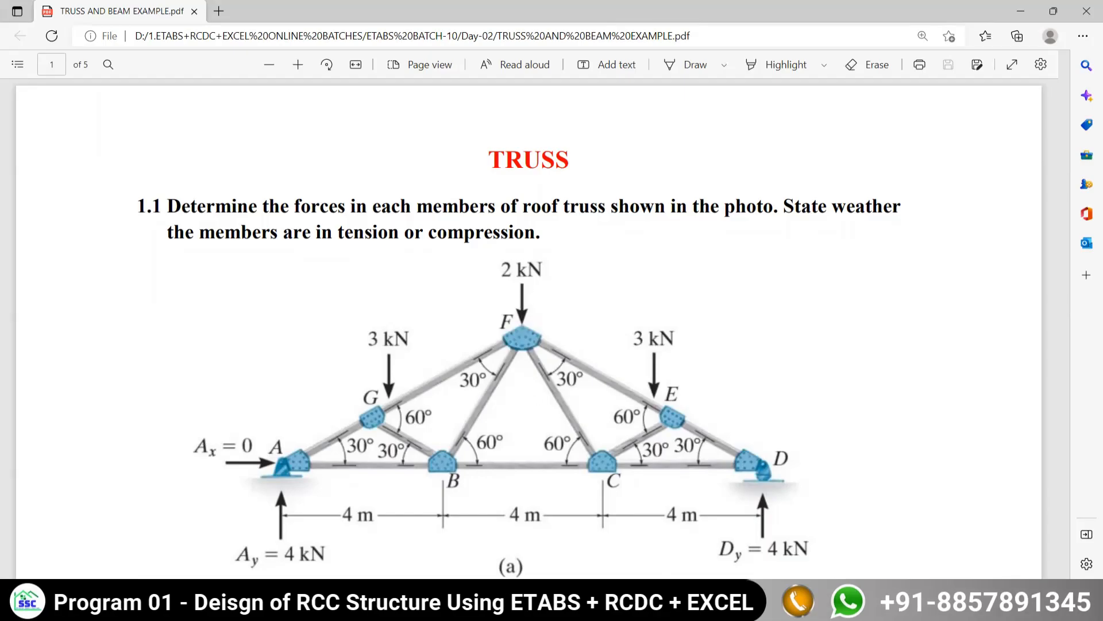
pyautogui.hotkey('alt', 'Tab')
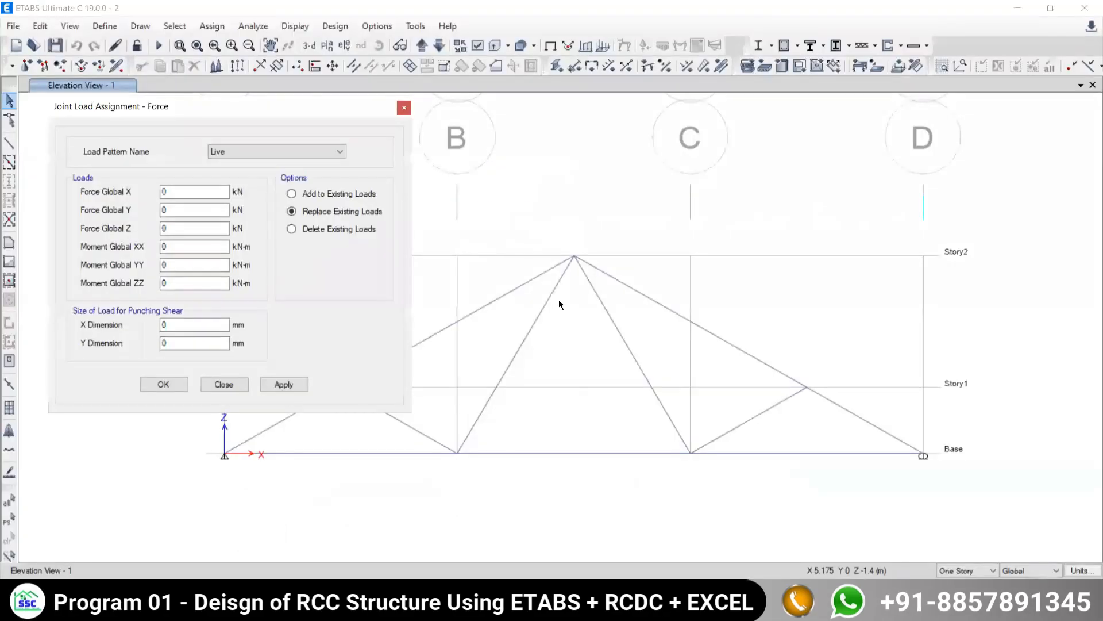
pyautogui.click(520, 201)
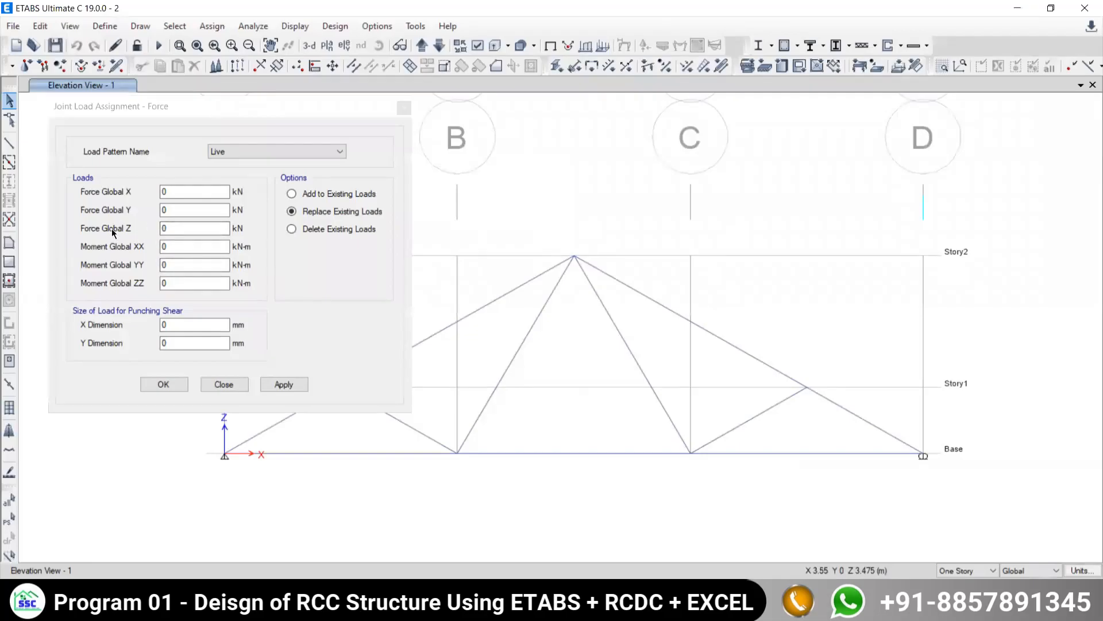
pyautogui.click(167, 228)
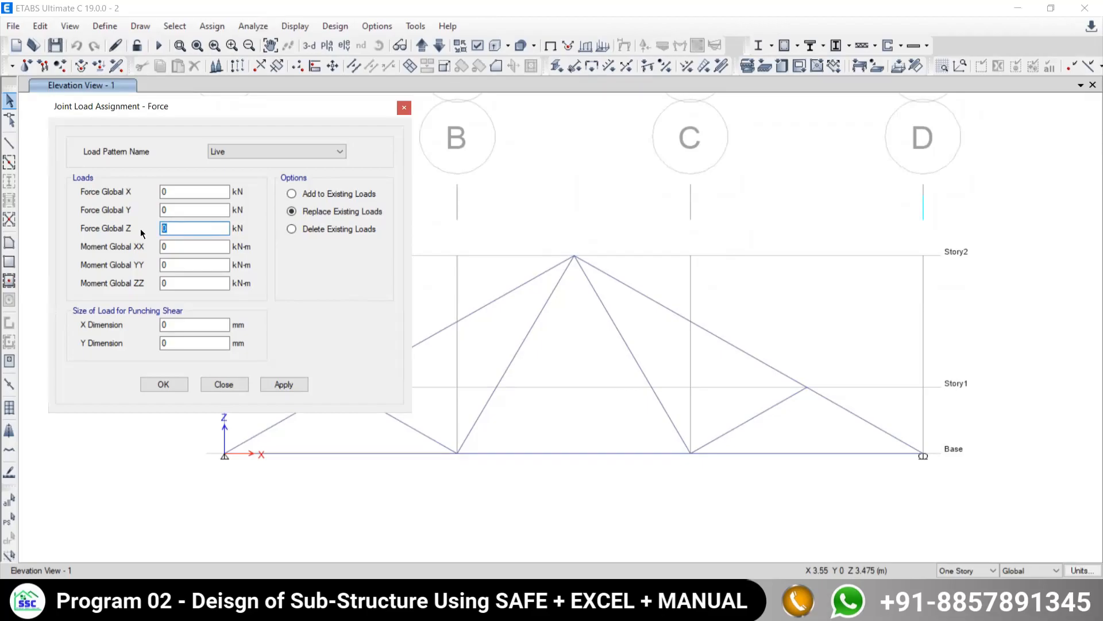
pyautogui.write('2')
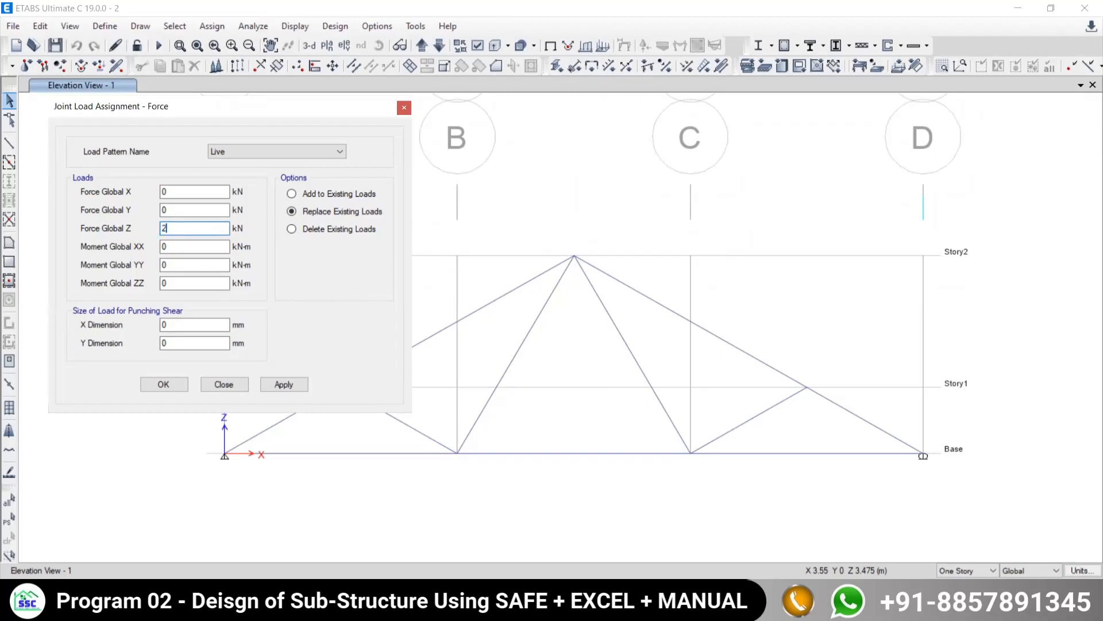
pyautogui.click(282, 384)
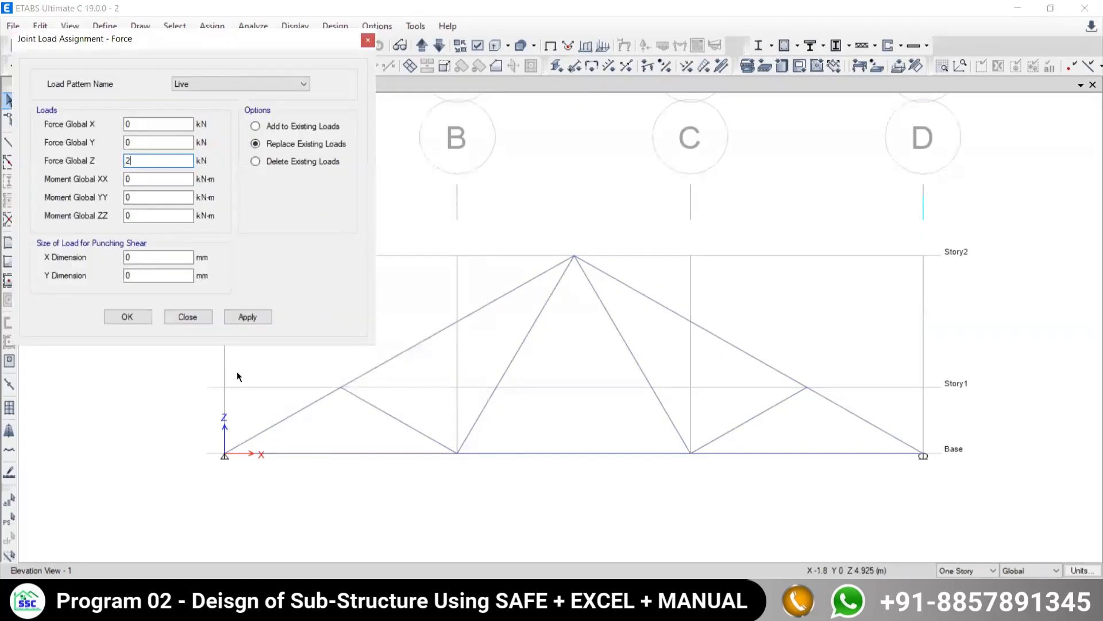
pyautogui.click(237, 316)
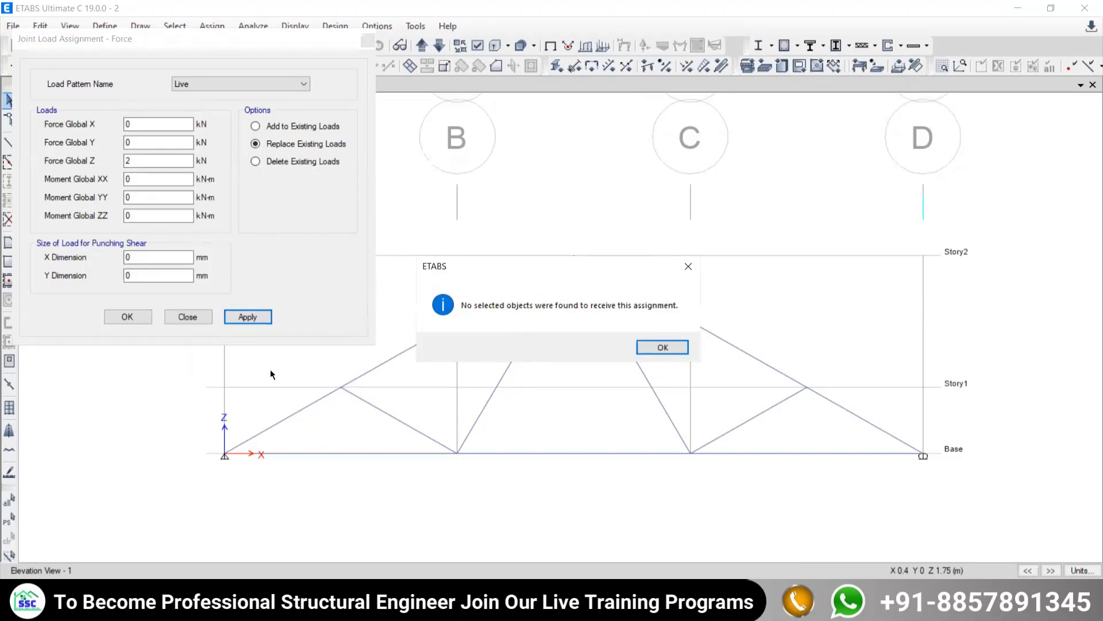
pyautogui.click(662, 347)
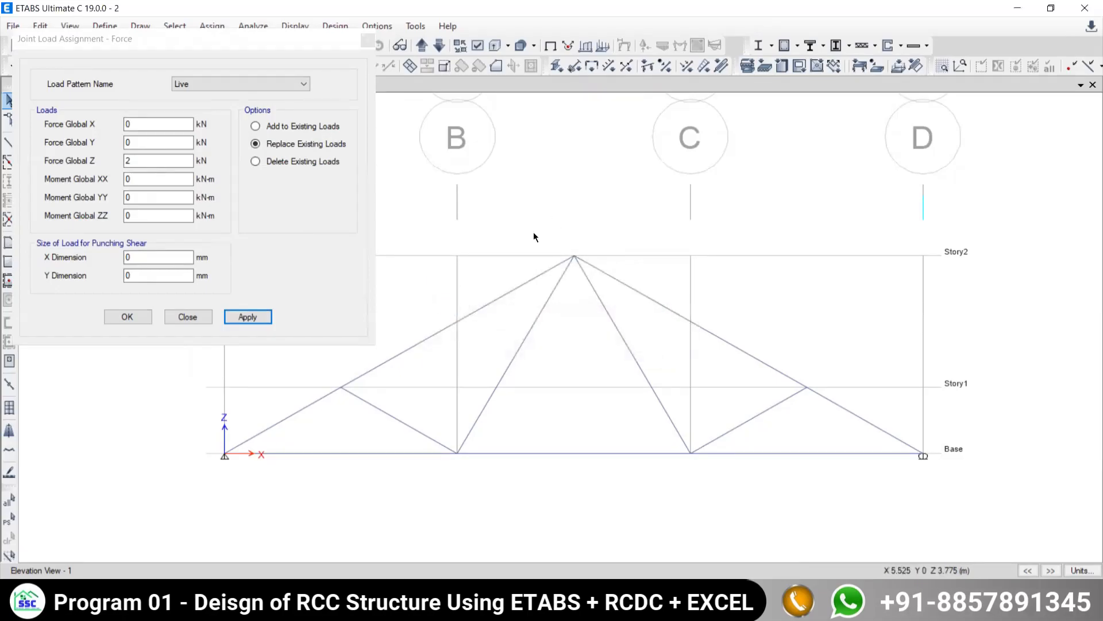
# - Select the truss apex joint at Story2 and apply the 2 kN live force in global Z to it
pyautogui.moveTo(538, 228); pyautogui.dragTo(637, 290)
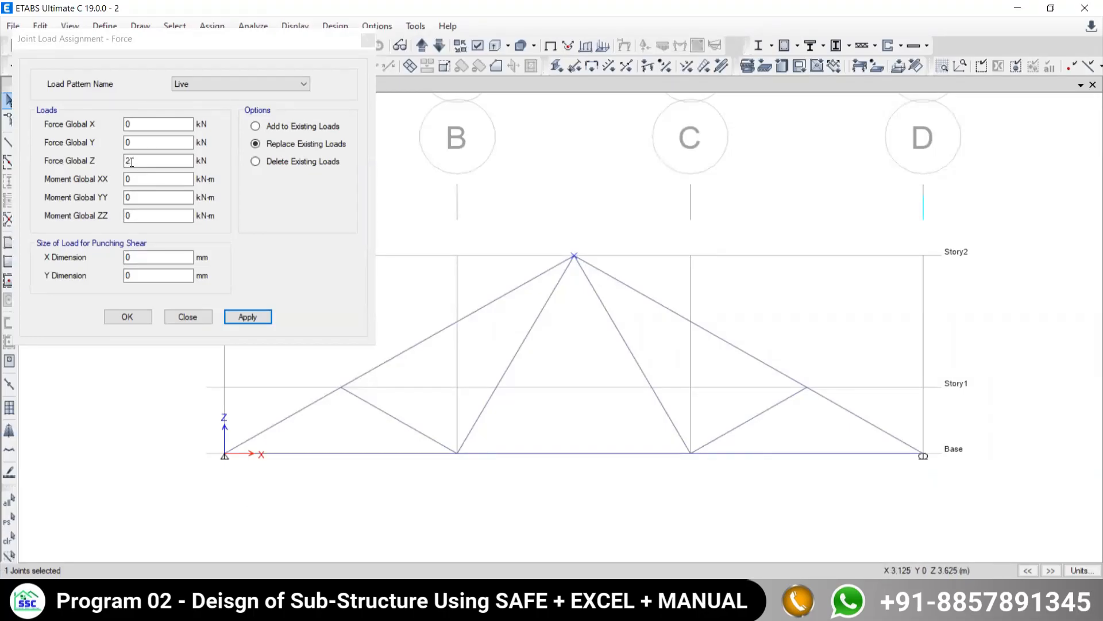
pyautogui.click(164, 42)
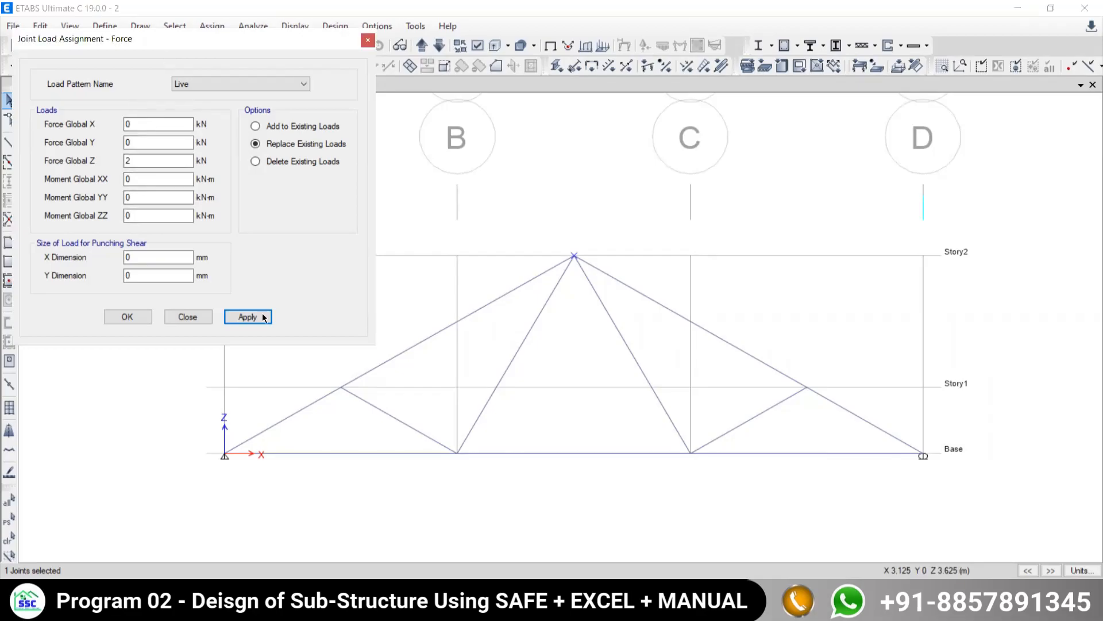
pyautogui.click(247, 316)
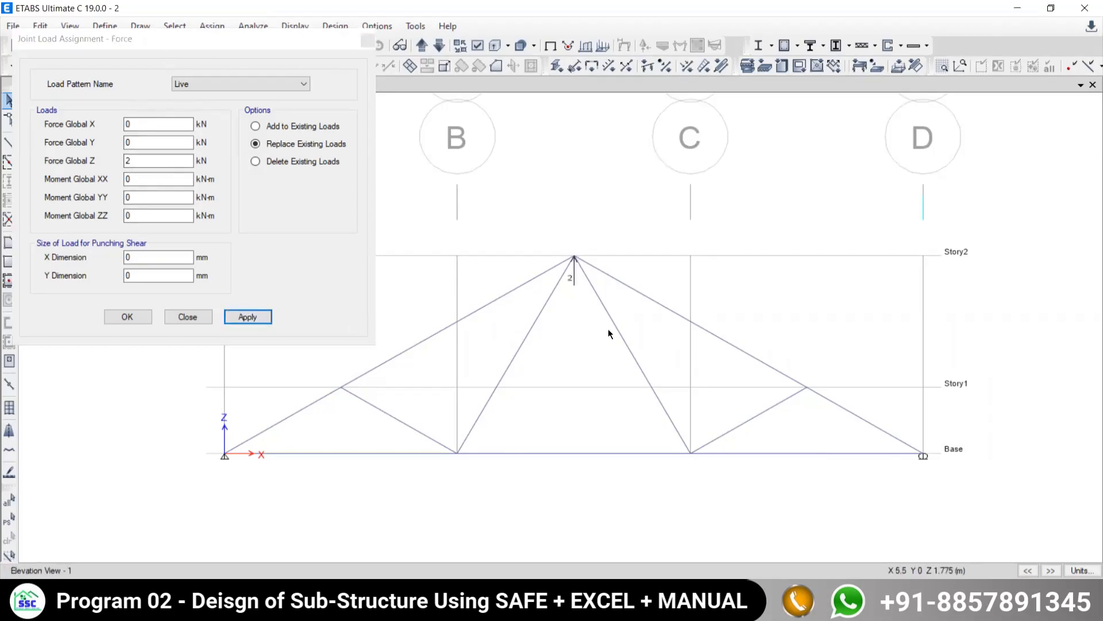
# - Compare the applied apex force's direction with the load arrow in the truss example PDF in Edge and return to ETABS
pyautogui.scroll(3, 563, 278)
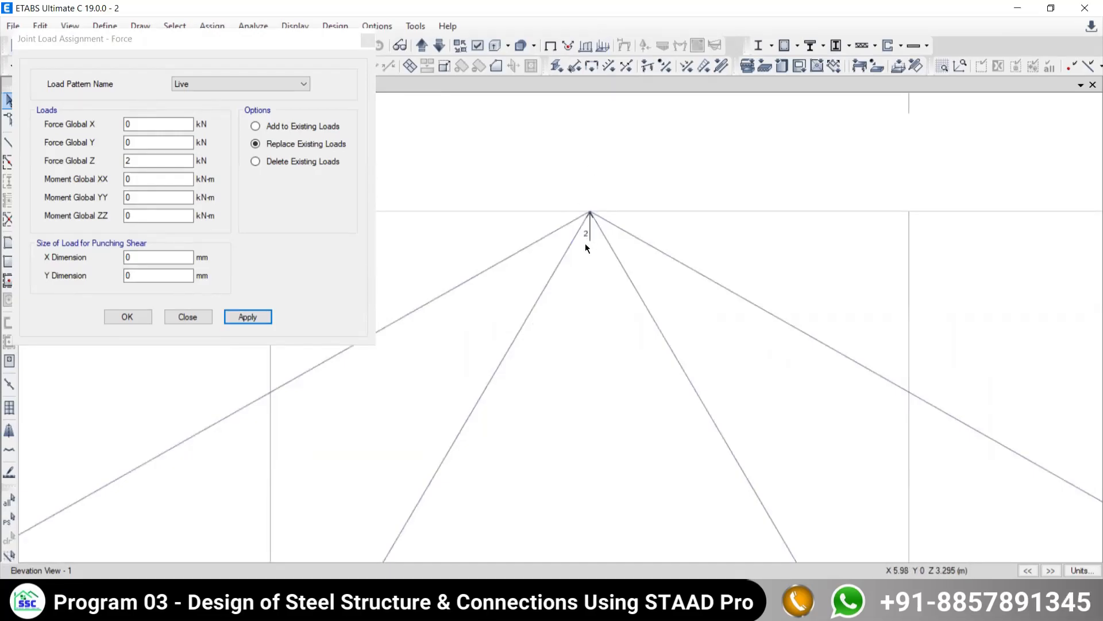
pyautogui.click(644, 603)
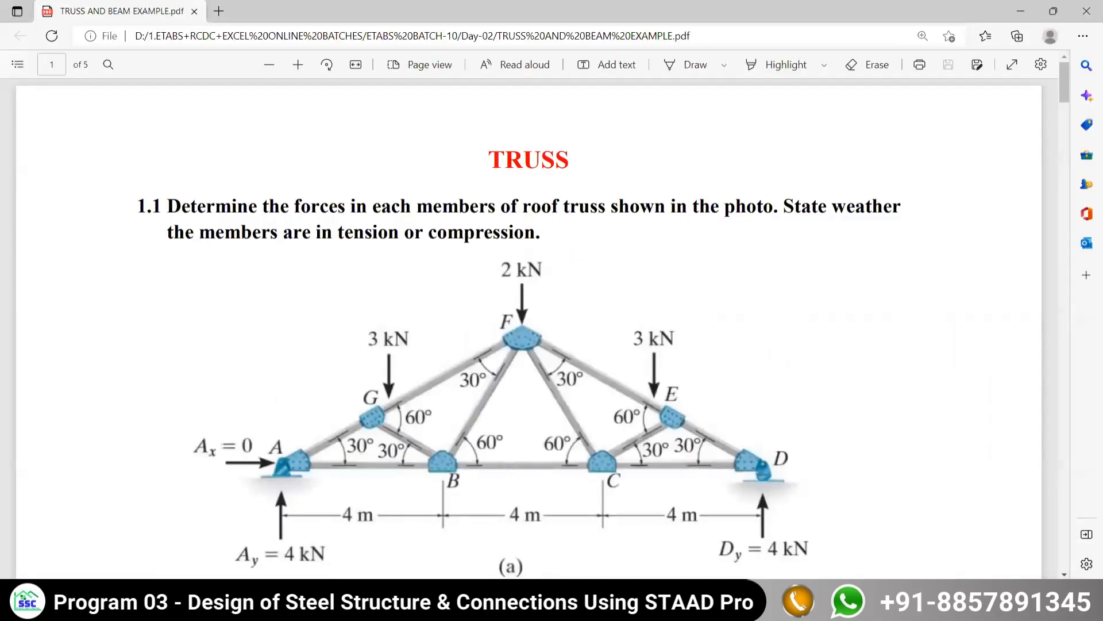
pyautogui.click(644, 603)
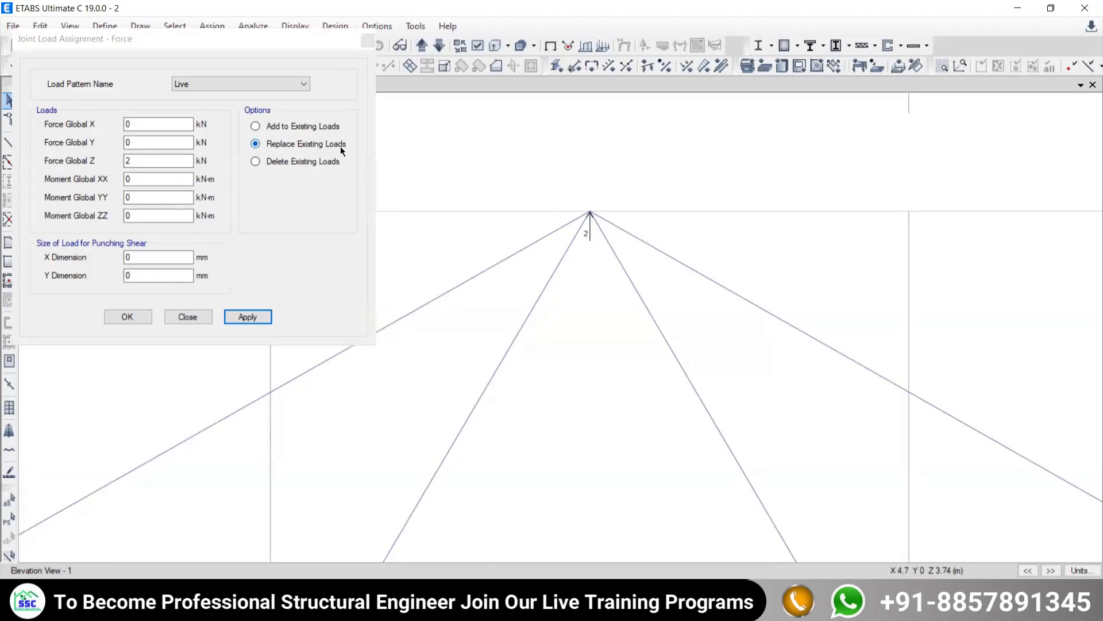
# - Select the truss apex joint and replace its existing live load with a Force Global Z of -2 kN
pyautogui.moveTo(542, 173); pyautogui.dragTo(649, 259)
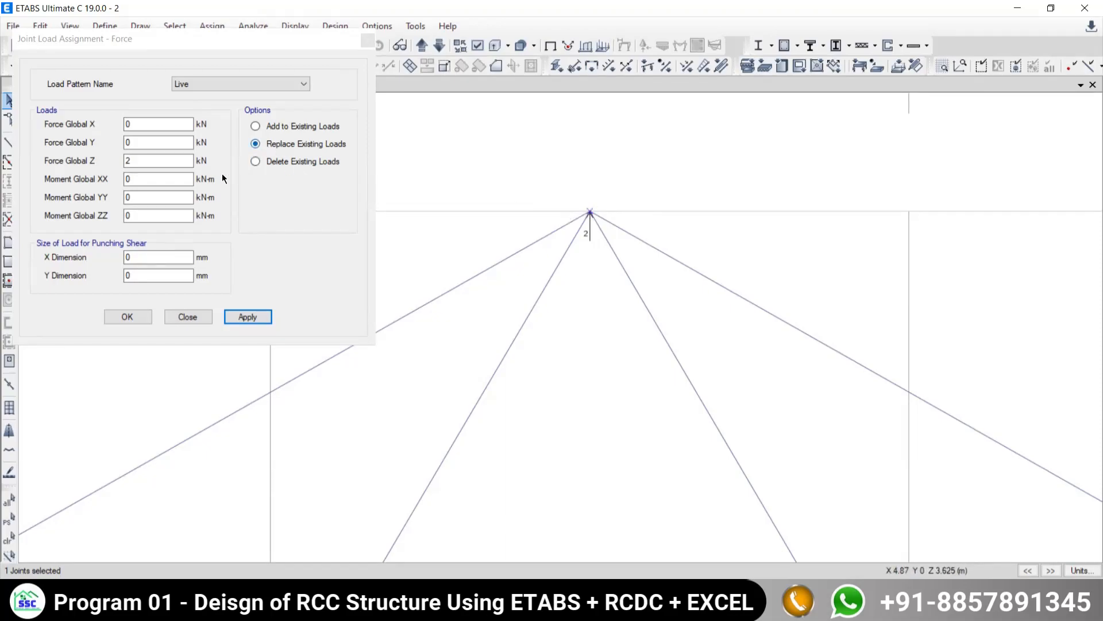
pyautogui.click(135, 164)
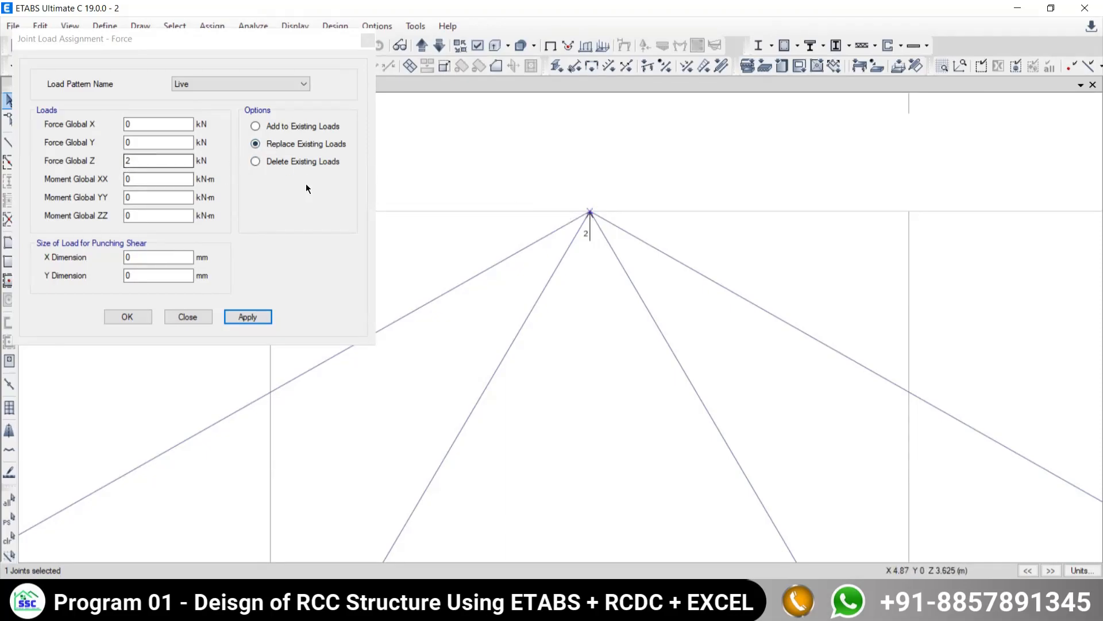
pyautogui.click(125, 162)
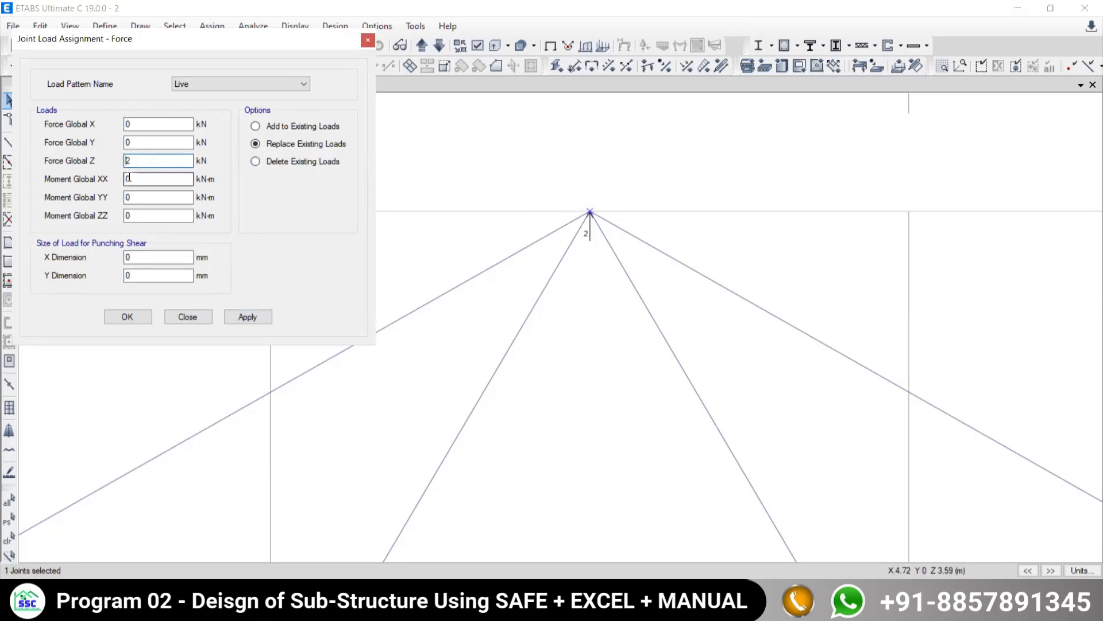
pyautogui.write('-')
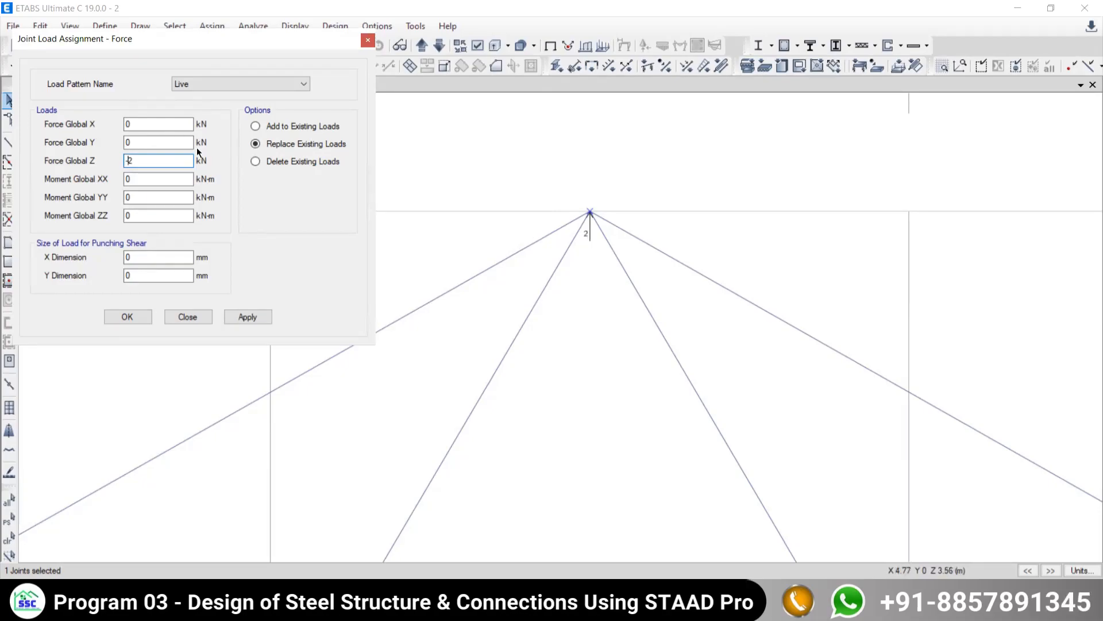
pyautogui.click(244, 317)
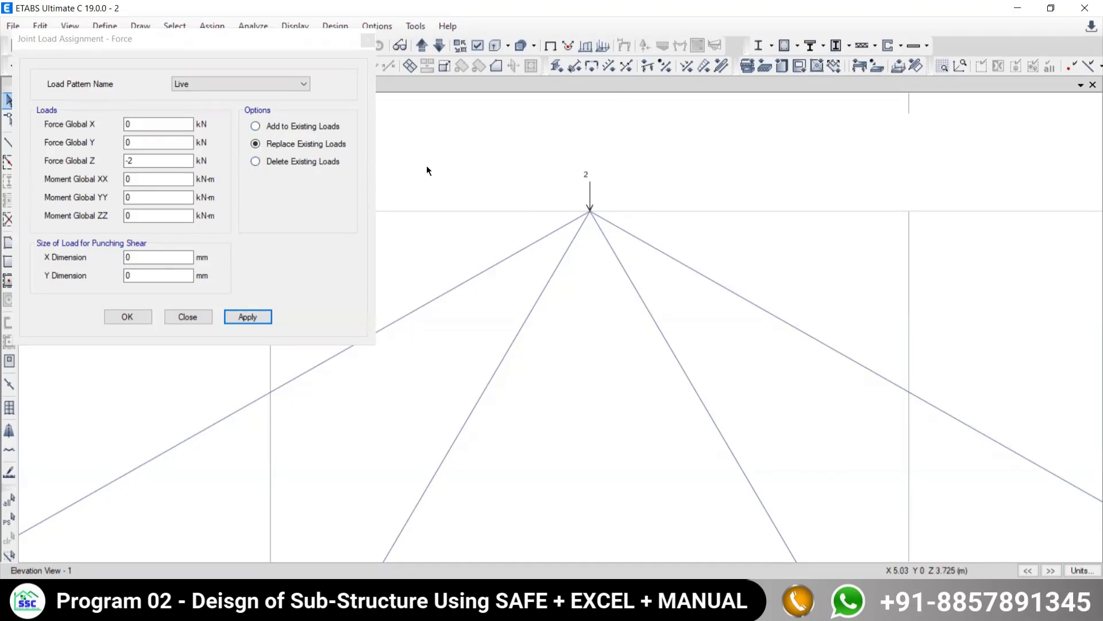
# - Add a Force Global Z of -3 kN to the existing live load on the truss apex joint
pyautogui.doubleClick(128, 160)
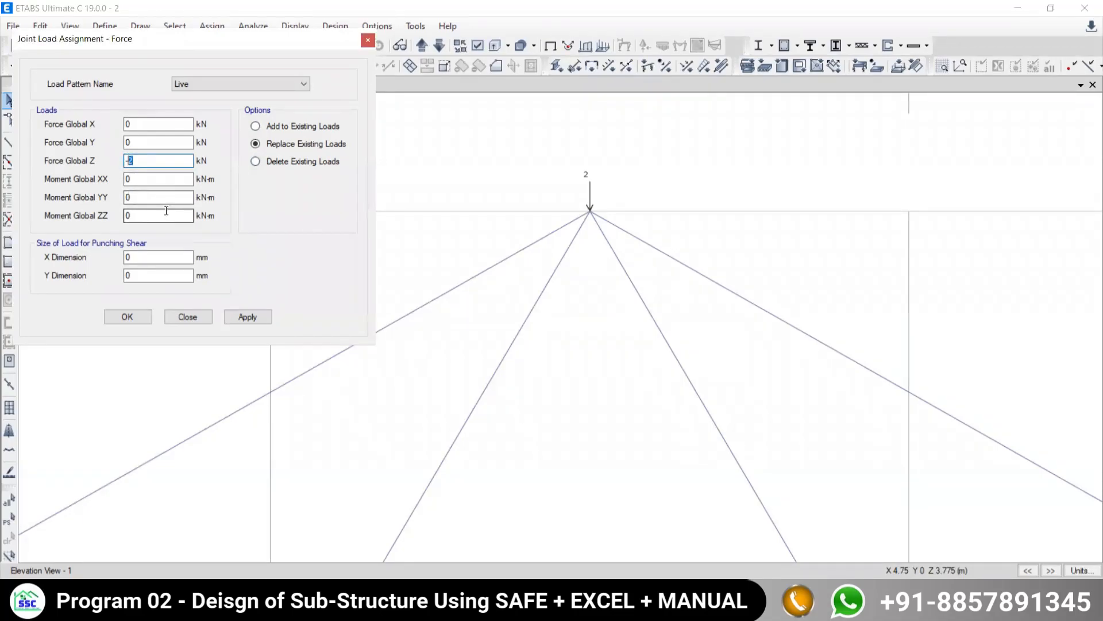
pyautogui.write('-3')
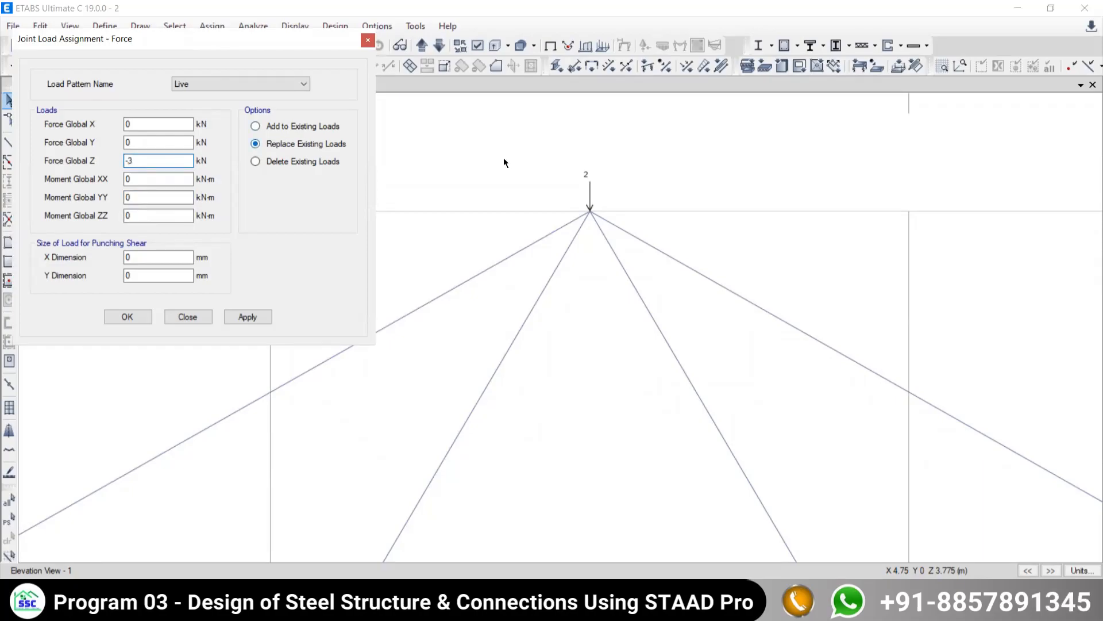
pyautogui.moveTo(544, 180); pyautogui.dragTo(656, 246)
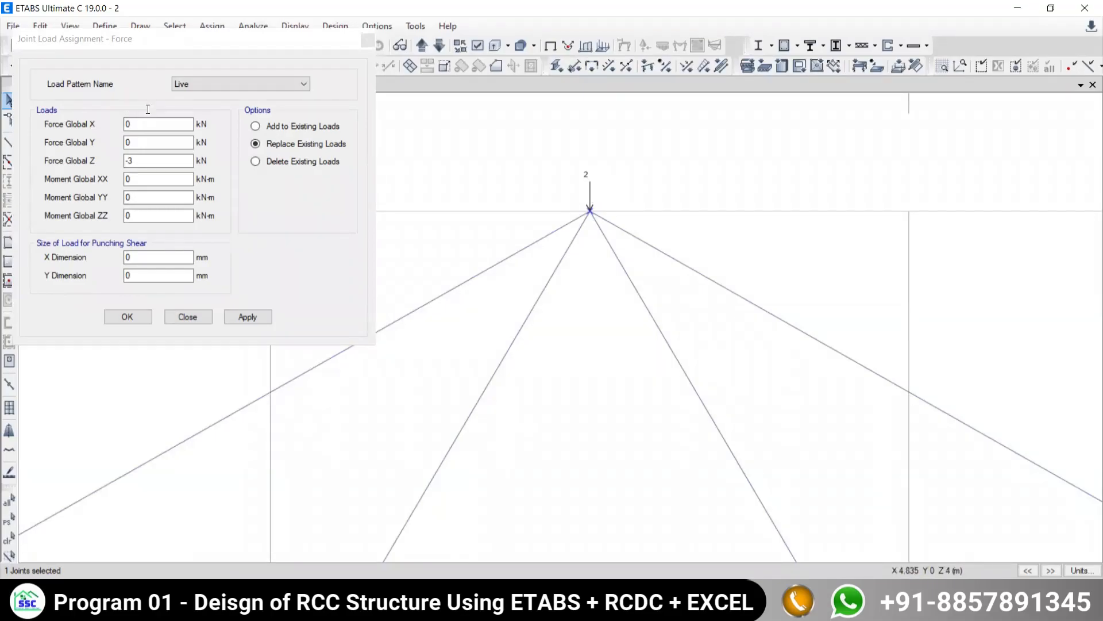
pyautogui.click(256, 126)
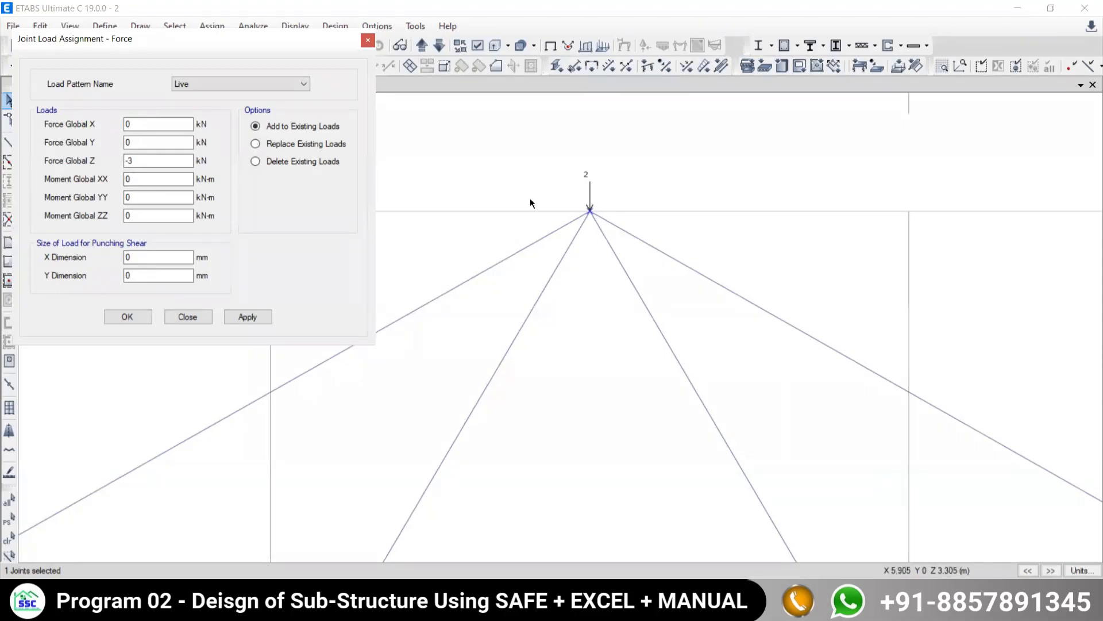
pyautogui.doubleClick(129, 162)
pyautogui.write('-3')
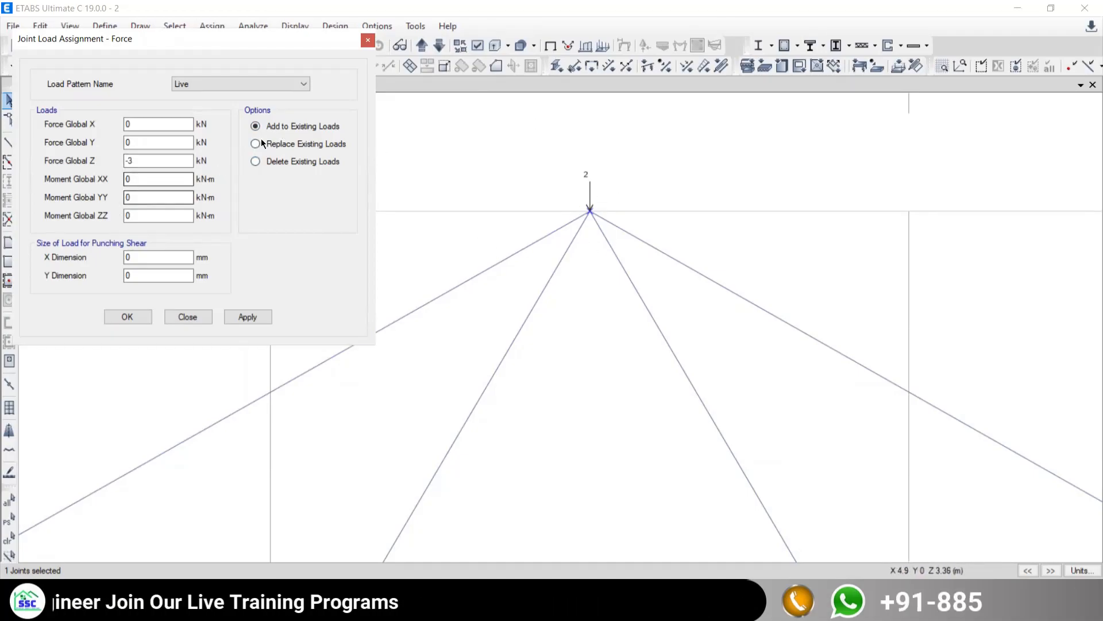
pyautogui.click(247, 317)
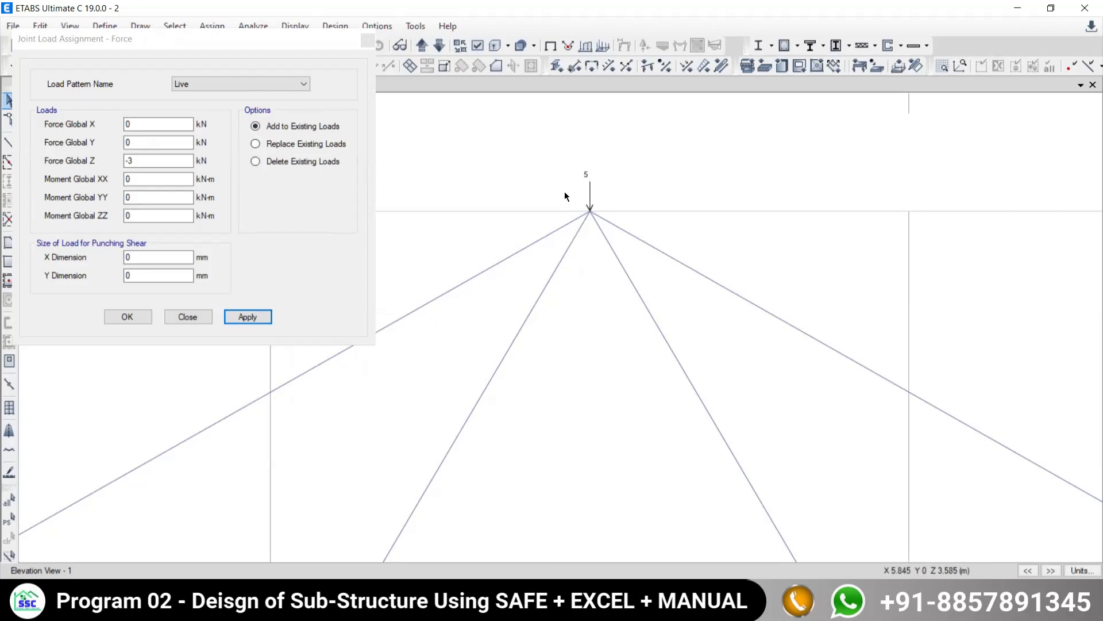
# - Select the truss apex joint and delete its existing live loads
pyautogui.moveTo(564, 191); pyautogui.dragTo(620, 236)
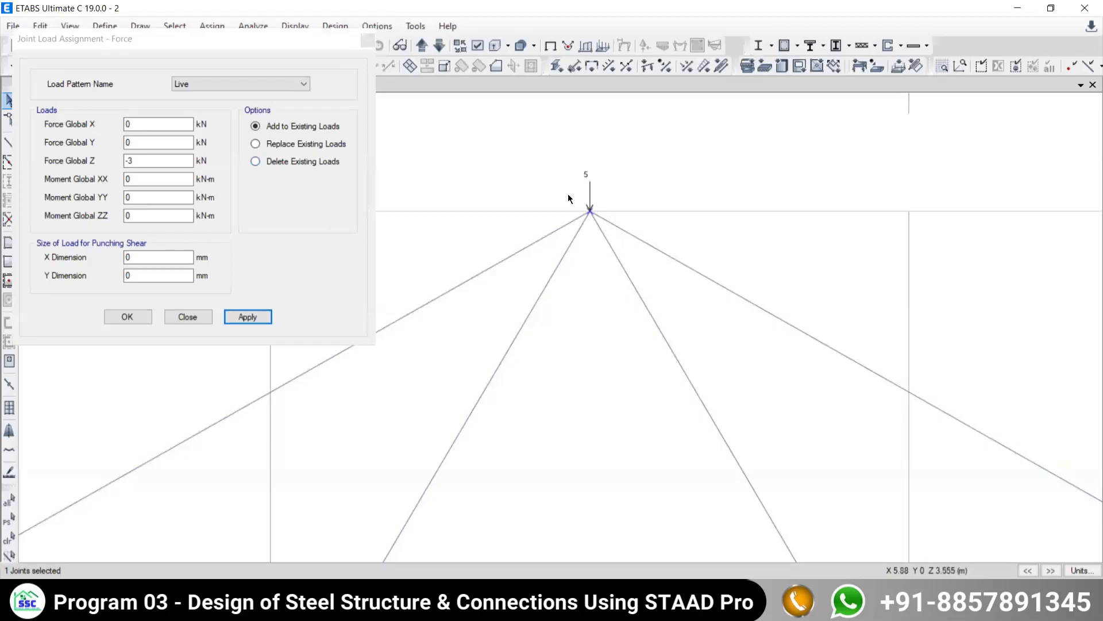
pyautogui.click(255, 161)
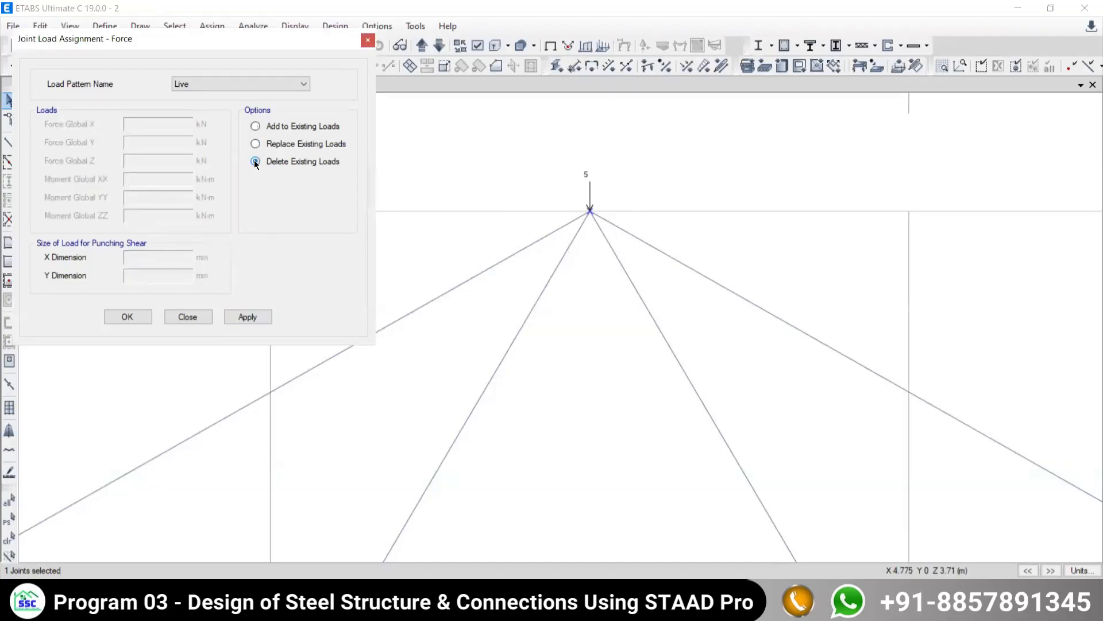
pyautogui.click(245, 317)
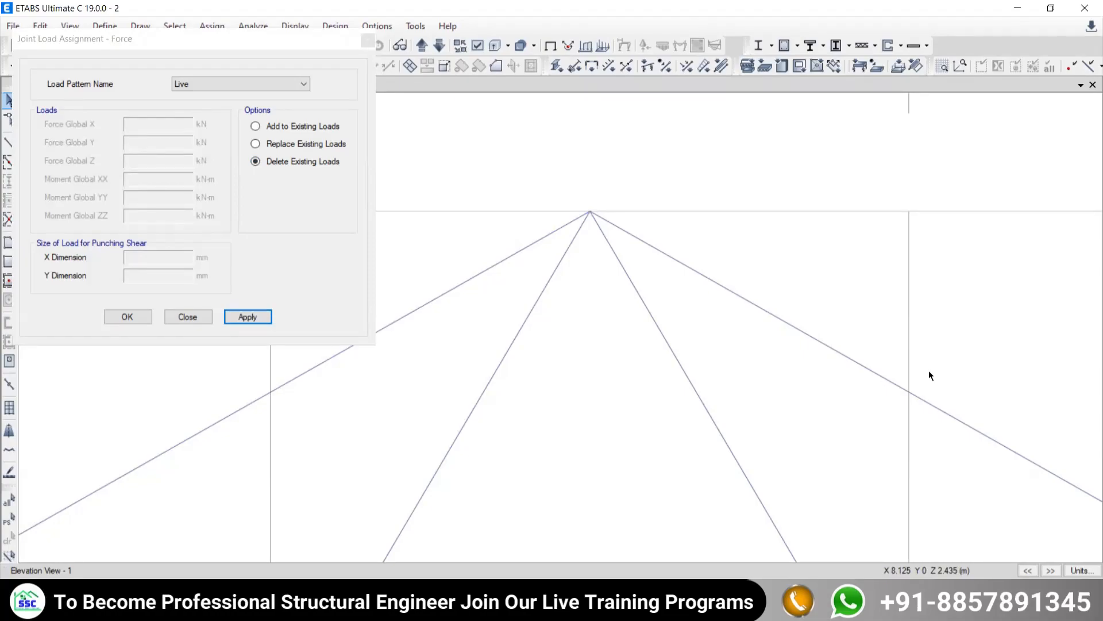
# - Assign a Force Global Z of -2 kN to the truss apex joint using the Replace Existing Loads option
pyautogui.click(255, 143)
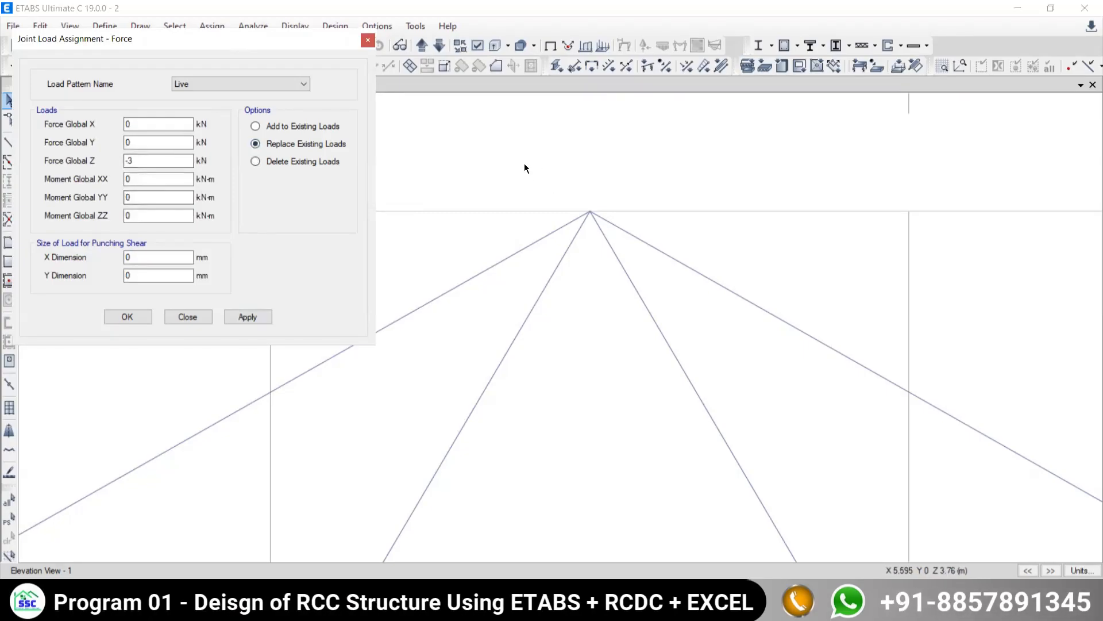
pyautogui.moveTo(524, 163); pyautogui.dragTo(727, 280)
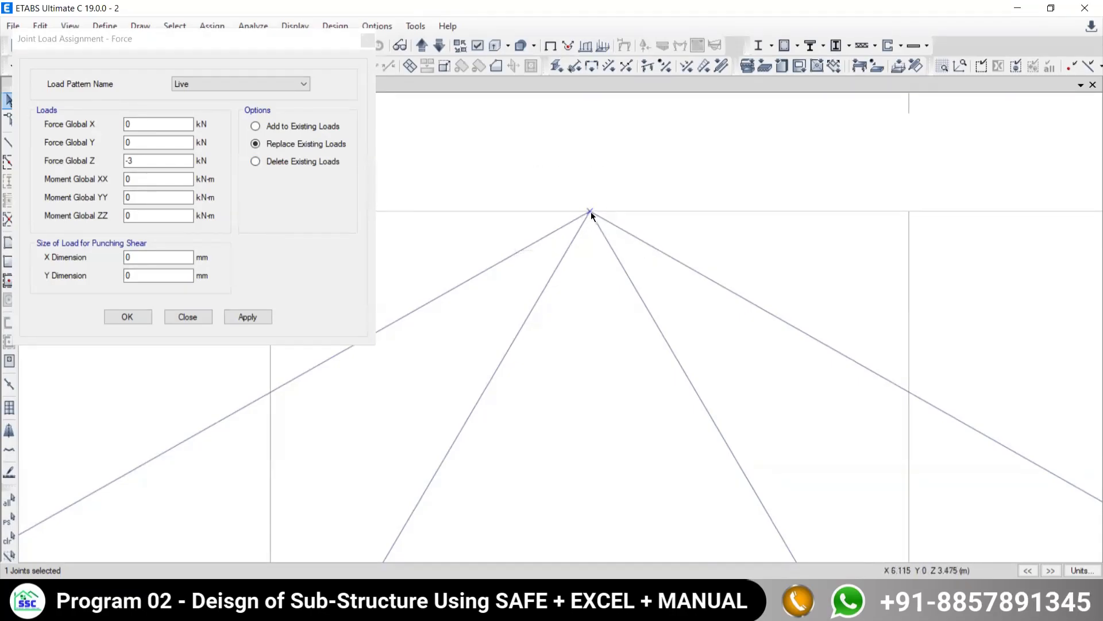
pyautogui.doubleClick(133, 162)
pyautogui.moveTo(127, 163); pyautogui.dragTo(132, 164)
pyautogui.write('2')
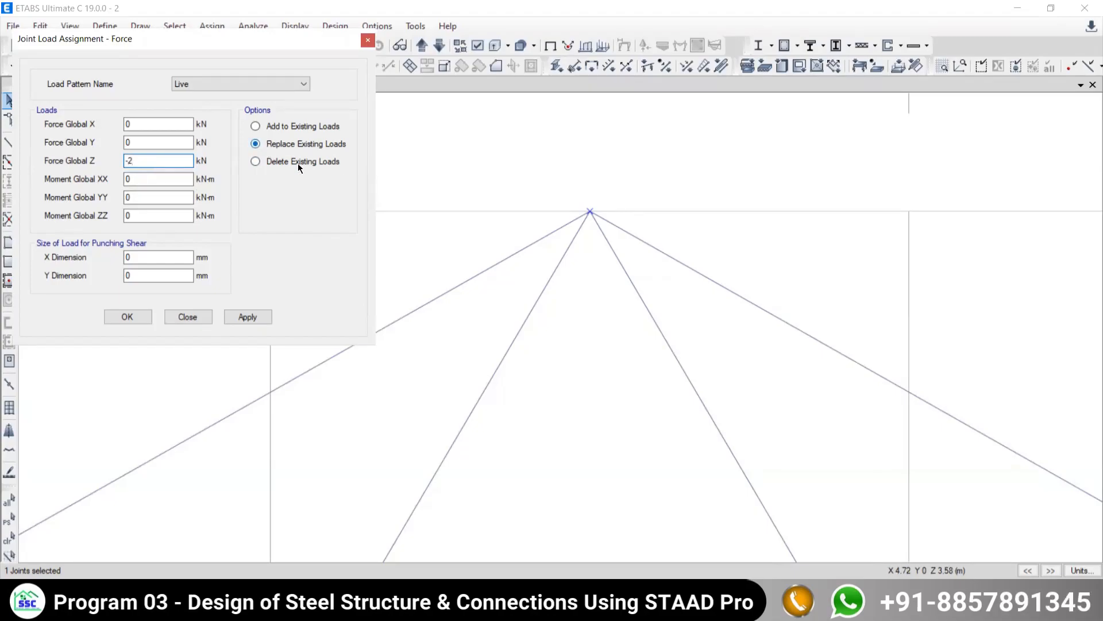
pyautogui.click(247, 317)
# - Check the loads at joints G and E in the truss example PDF in Edge
pyautogui.scroll(-3, 691, 399)
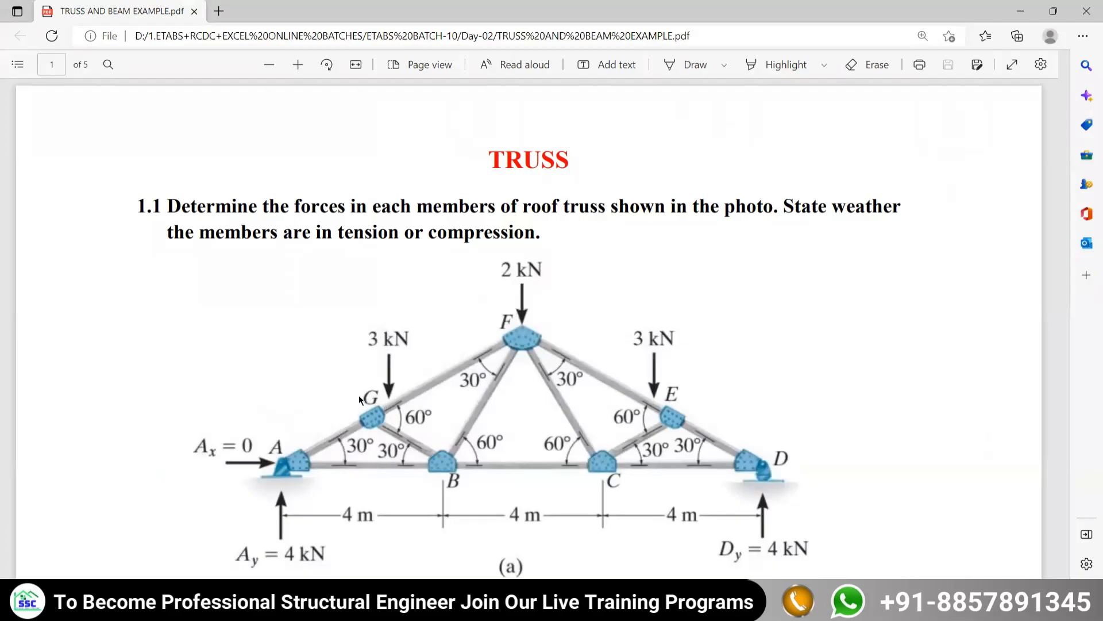
pyautogui.moveTo(625, 606)
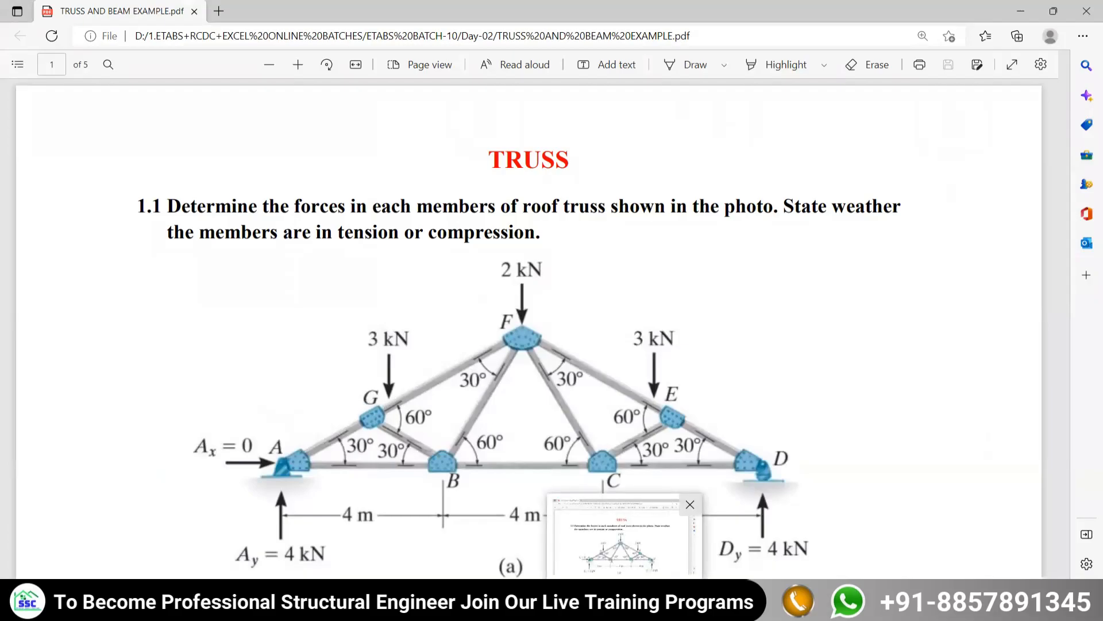
pyautogui.click(626, 575)
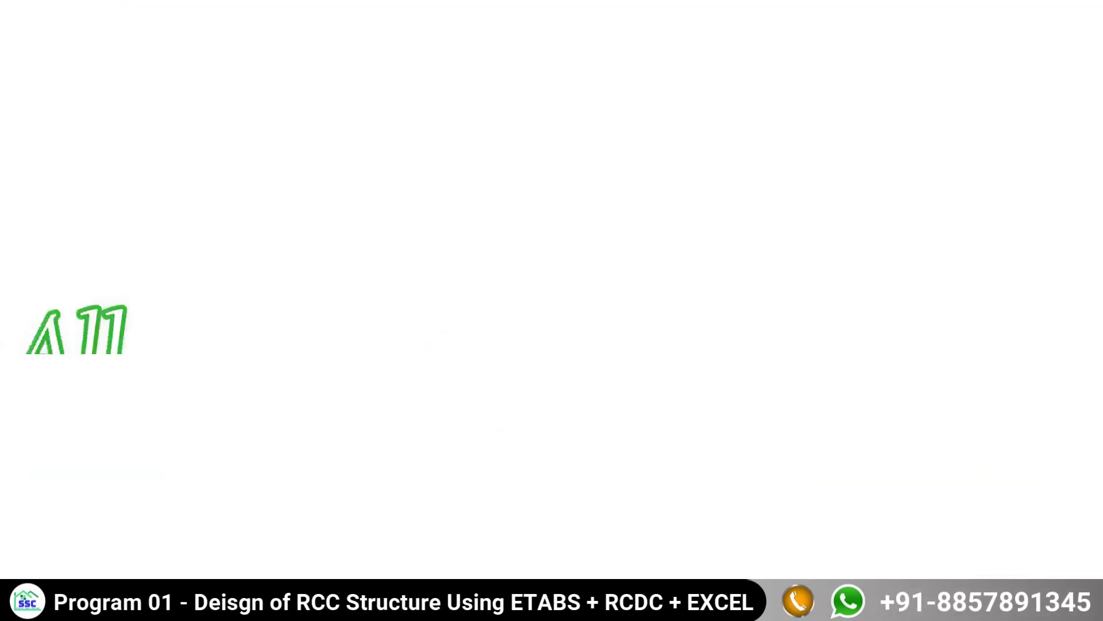
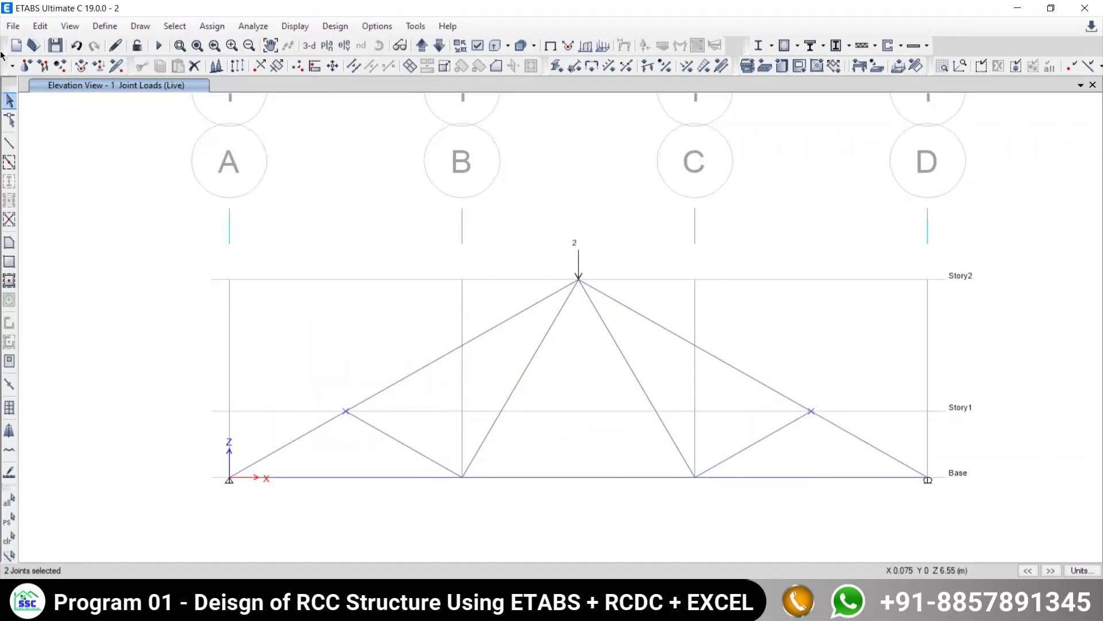
# - Assign a live Force Global Z of -3 kN to the two selected Story1 truss joints, replacing existing loads
pyautogui.click(212, 26)
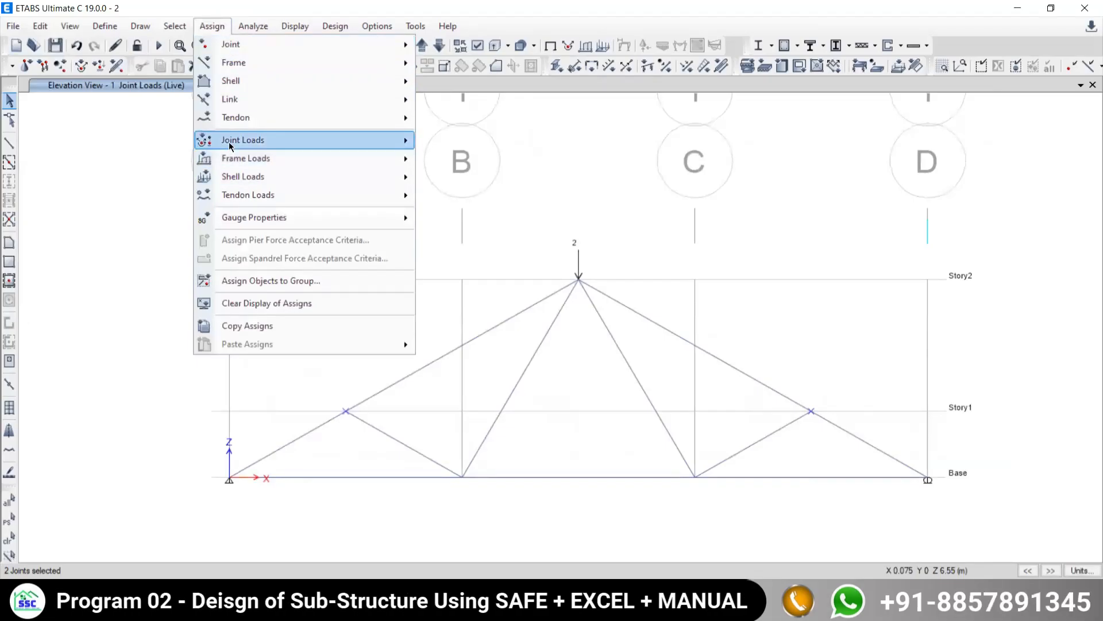
pyautogui.moveTo(242, 139)
pyautogui.click(467, 144)
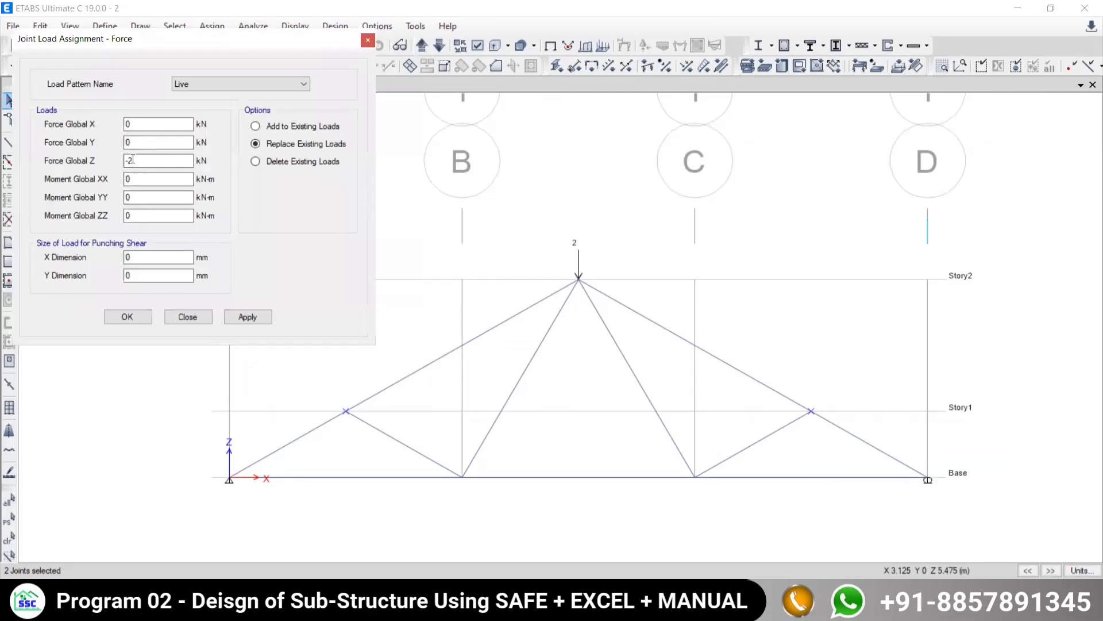
pyautogui.click(130, 160)
pyautogui.doubleClick(129, 160)
pyautogui.write('-3')
pyautogui.click(246, 317)
pyautogui.click(189, 317)
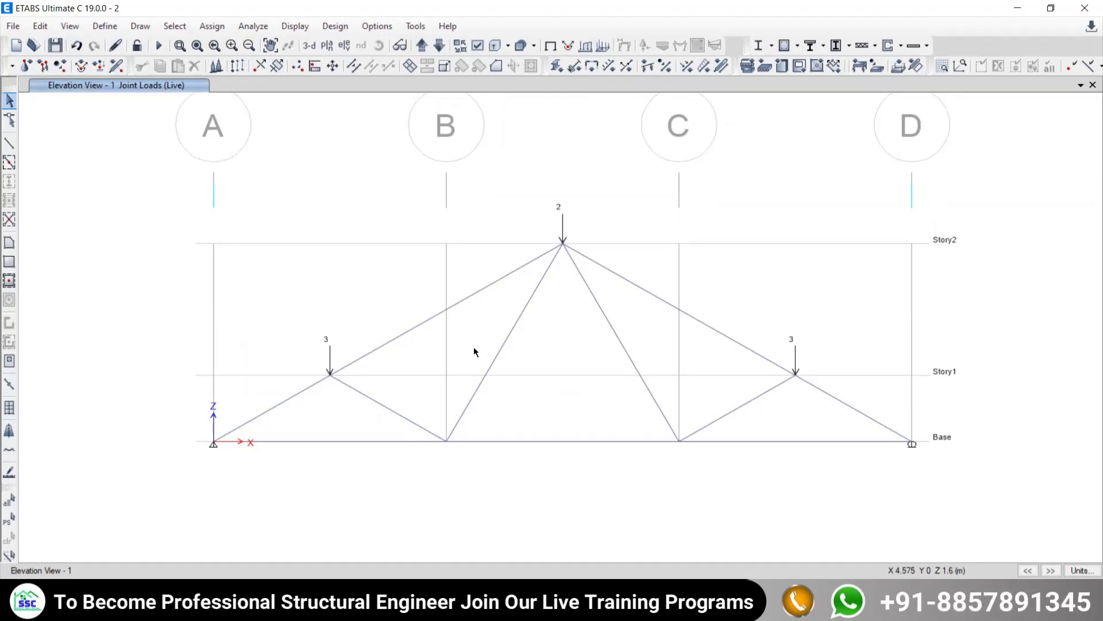
# - Switch to the truss PDF in Edge, temporarily cross out reactions Ax, Ay and Dy, and return to ETABS with the marks cleared
pyautogui.hotkey('alt', 'Tab')
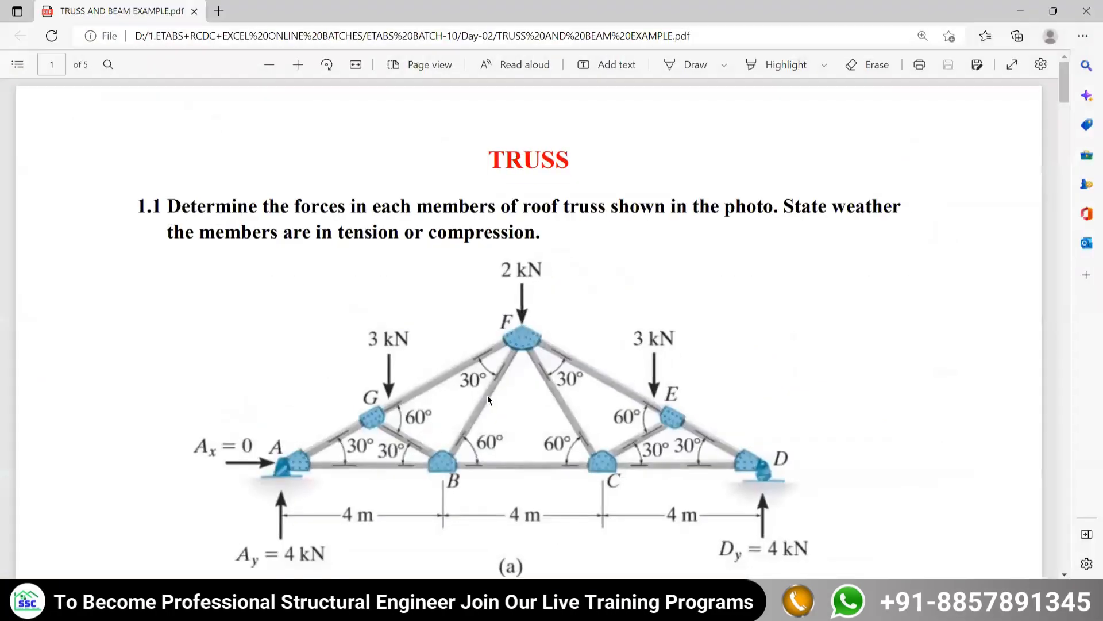
pyautogui.scroll(-3, 487, 395)
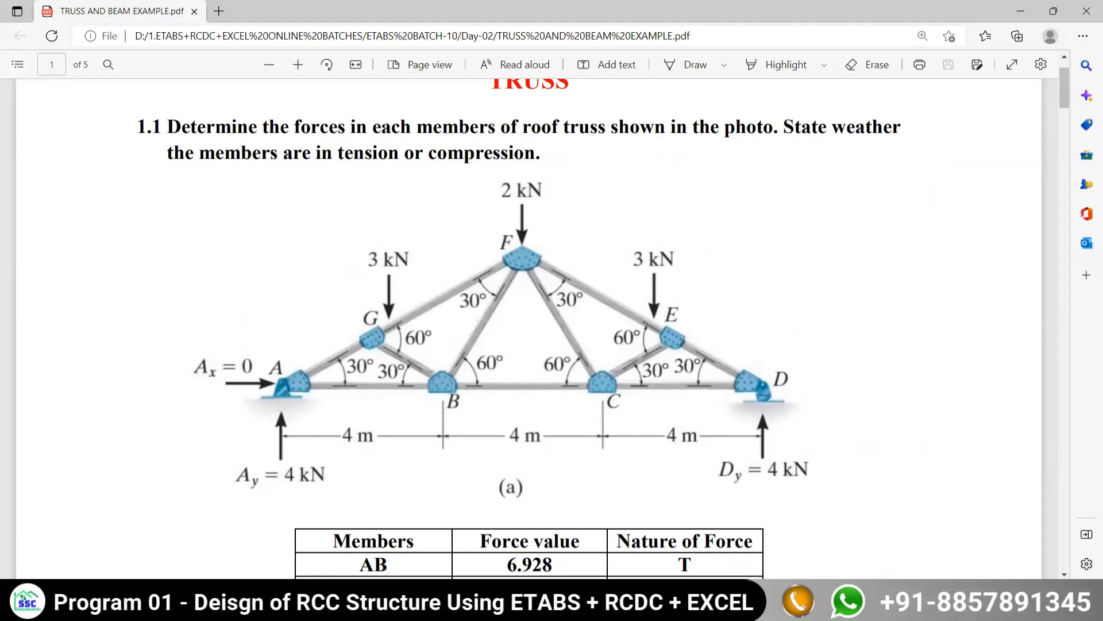
pyautogui.moveTo(229, 347); pyautogui.dragTo(213, 407)
pyautogui.moveTo(216, 345); pyautogui.dragTo(249, 404)
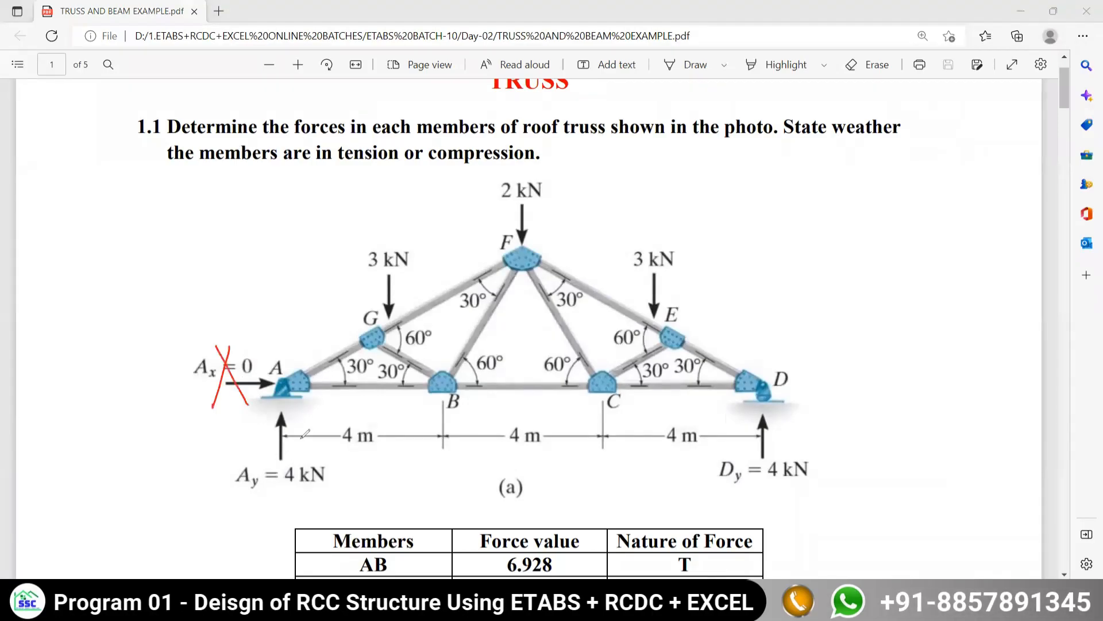
pyautogui.moveTo(300, 440)
pyautogui.mouseDown()
pyautogui.moveTo(263, 475)
pyautogui.moveTo(311, 487)
pyautogui.mouseUp()
pyautogui.moveTo(721, 464); pyautogui.dragTo(777, 496)
pyautogui.moveTo(724, 500); pyautogui.dragTo(796, 458)
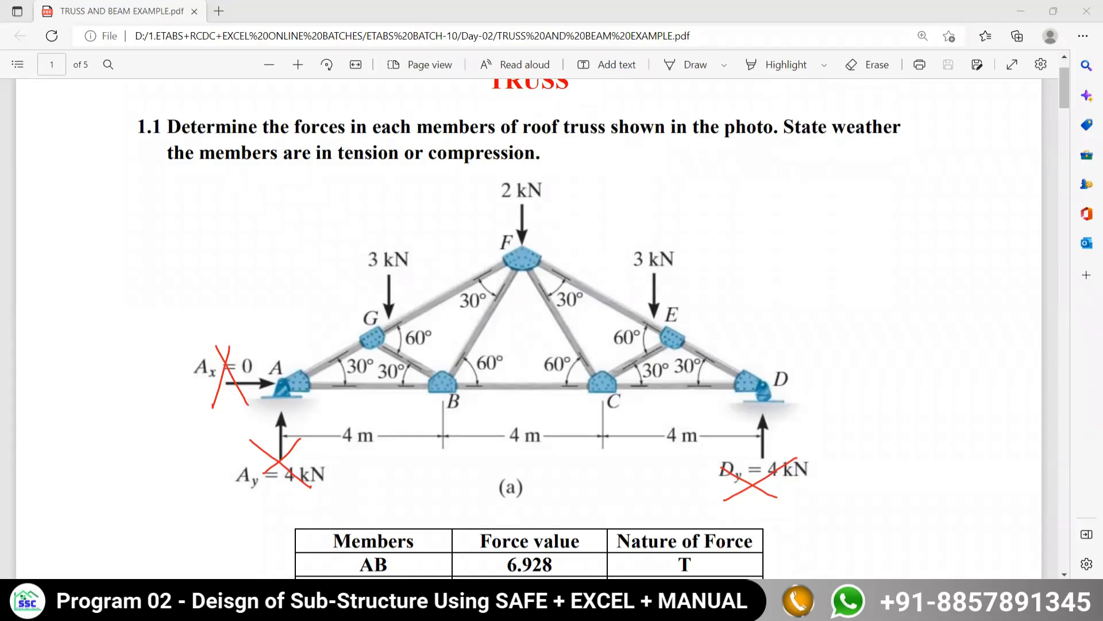
pyautogui.hotkey('alt', 'Tab')
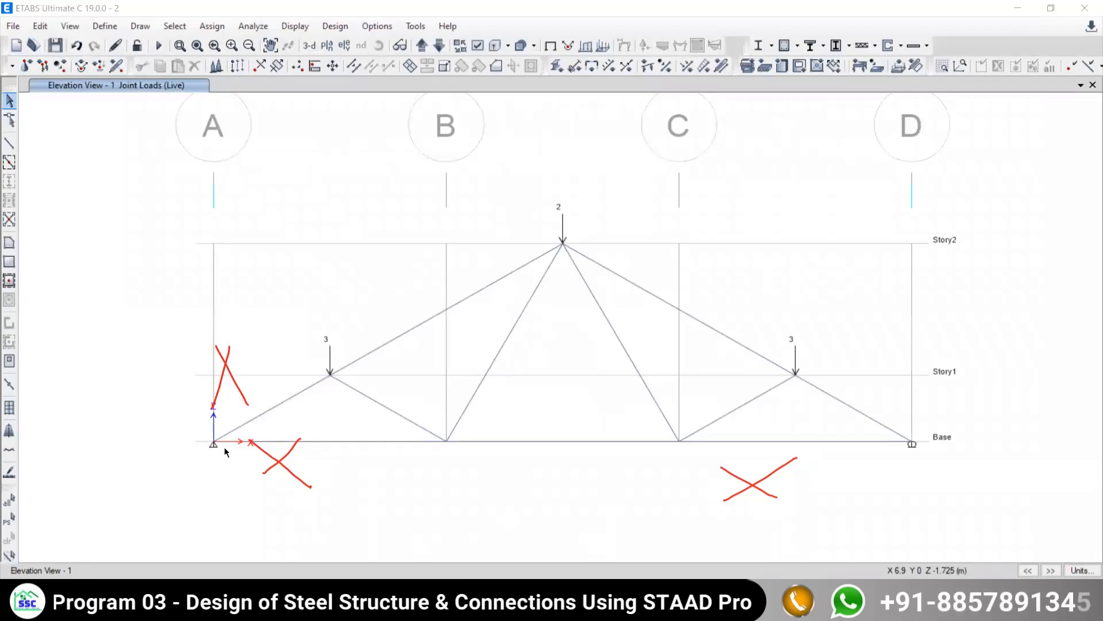
pyautogui.press('Escape')
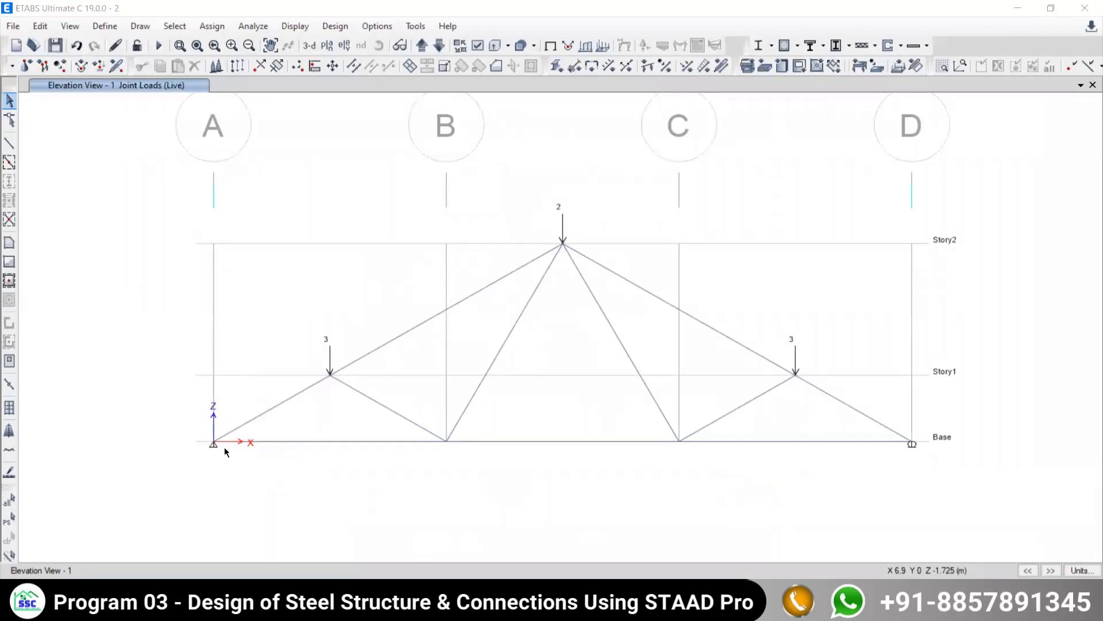
# - View the loaded truss in 3-D and return to the grid line 1 elevation
pyautogui.moveTo(424, 402); pyautogui.dragTo(386, 338, button='middle')
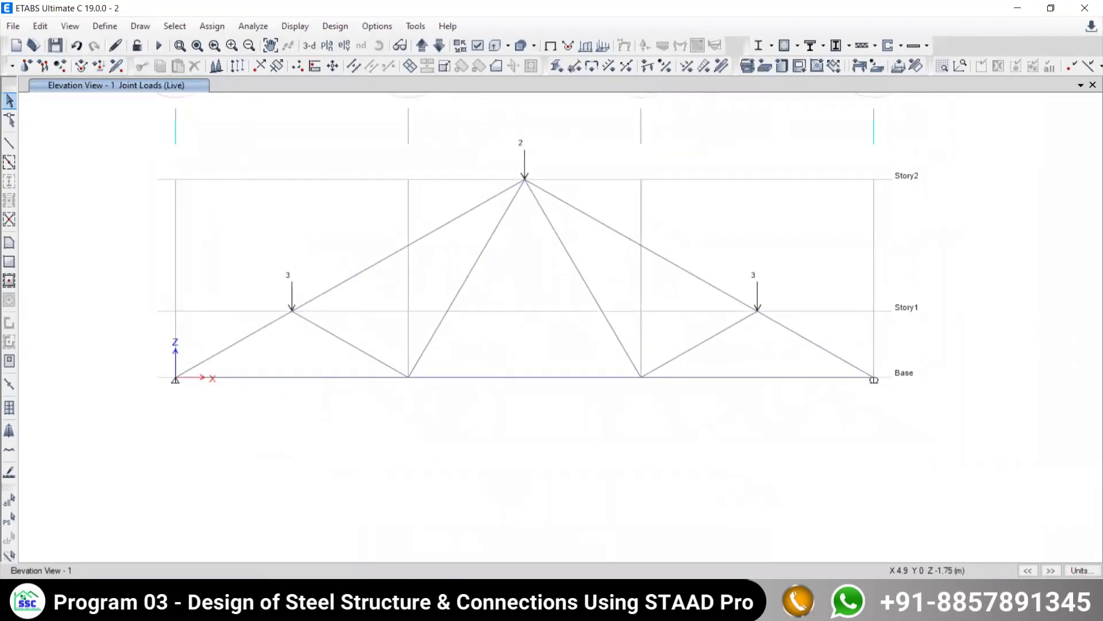
pyautogui.click(477, 606)
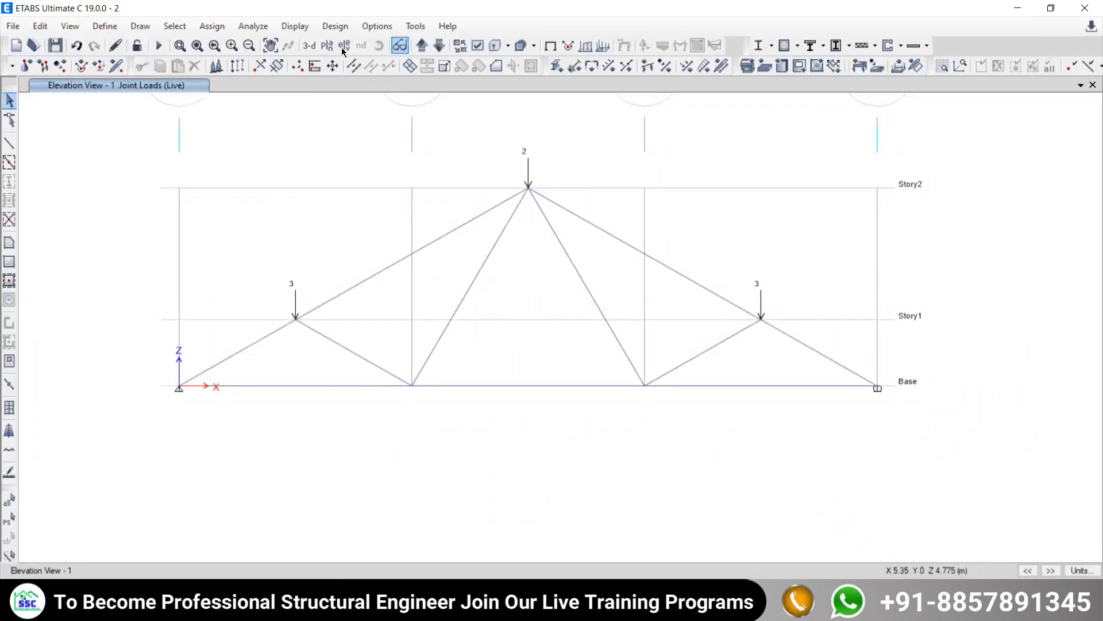
pyautogui.click(305, 47)
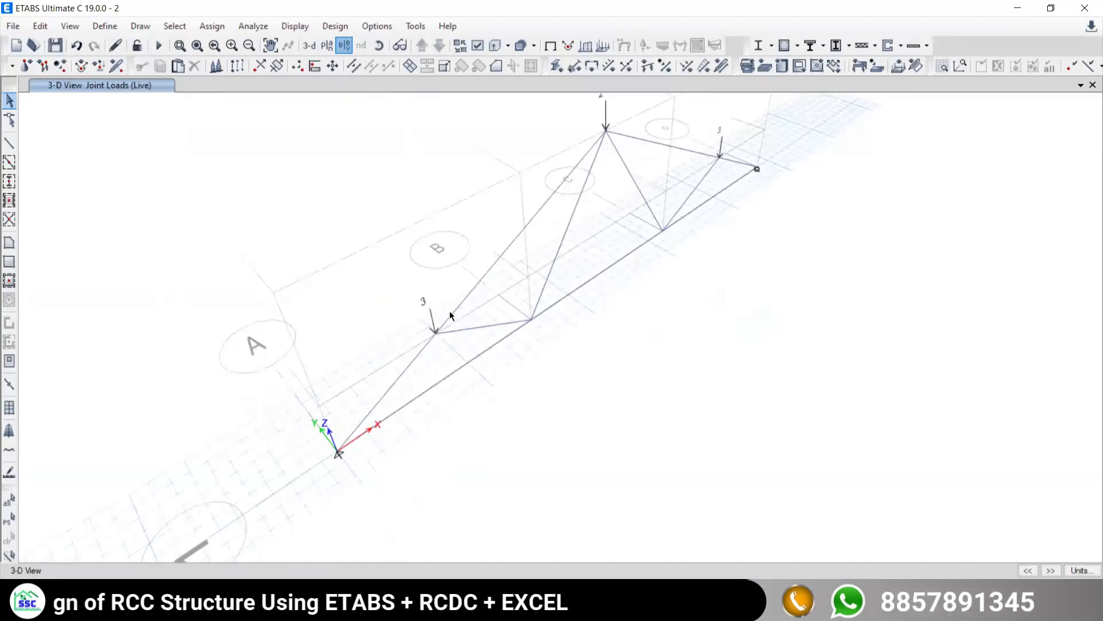
pyautogui.click(343, 46)
pyautogui.click(418, 255)
pyautogui.click(604, 469)
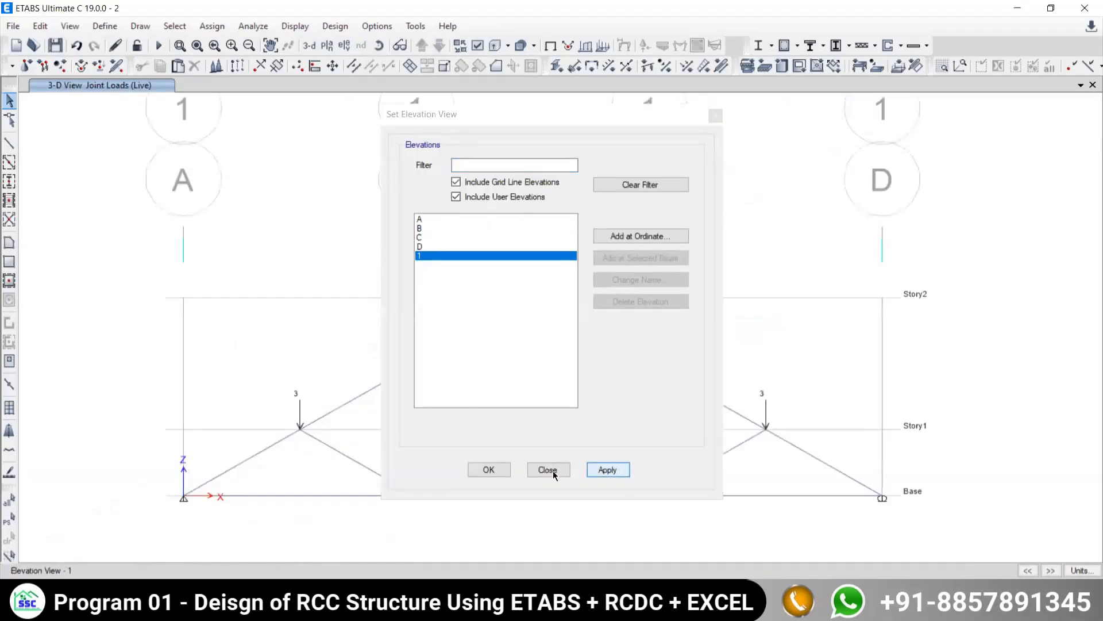
pyautogui.click(547, 469)
# - Run Check Model with all joint, frame, shell and other checks and both fix options enabled, and dismiss the report
pyautogui.click(253, 27)
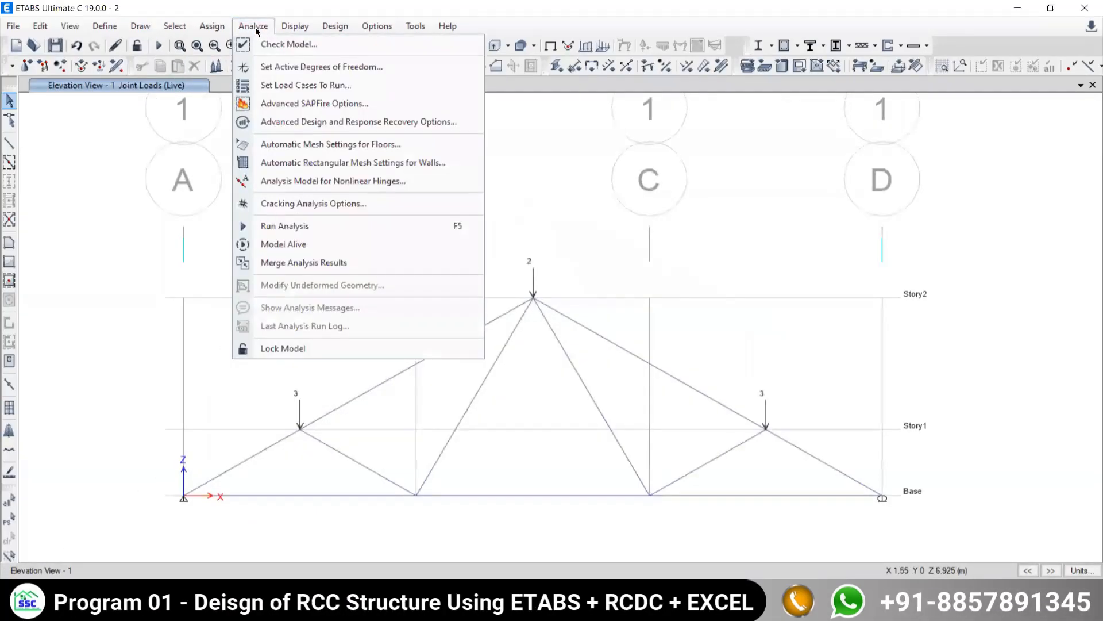
pyautogui.click(302, 52)
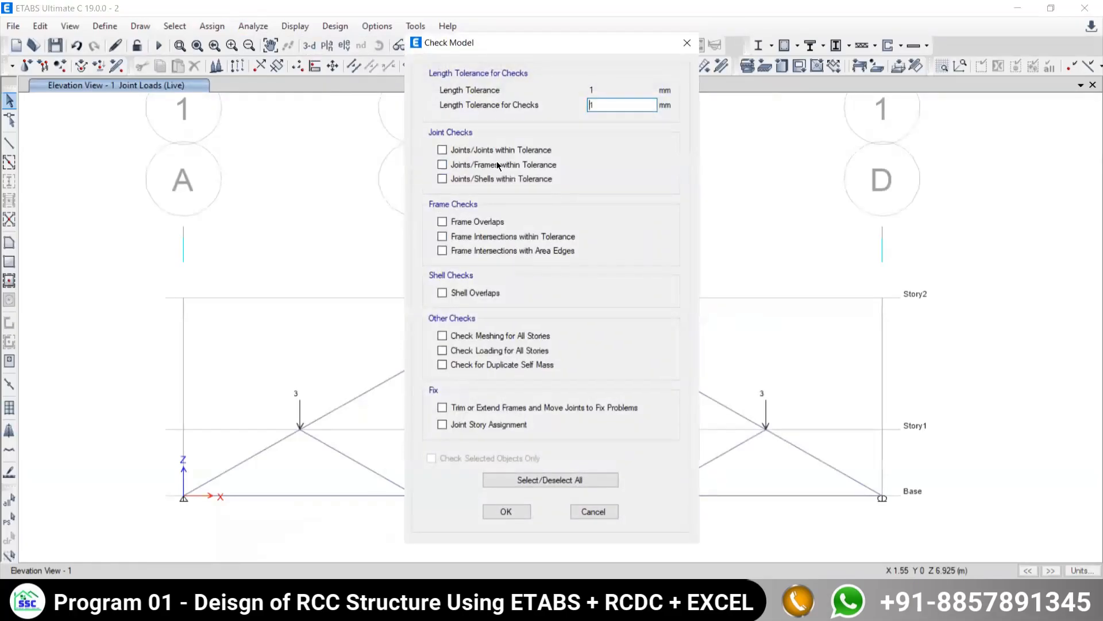
pyautogui.click(443, 221)
pyautogui.click(442, 293)
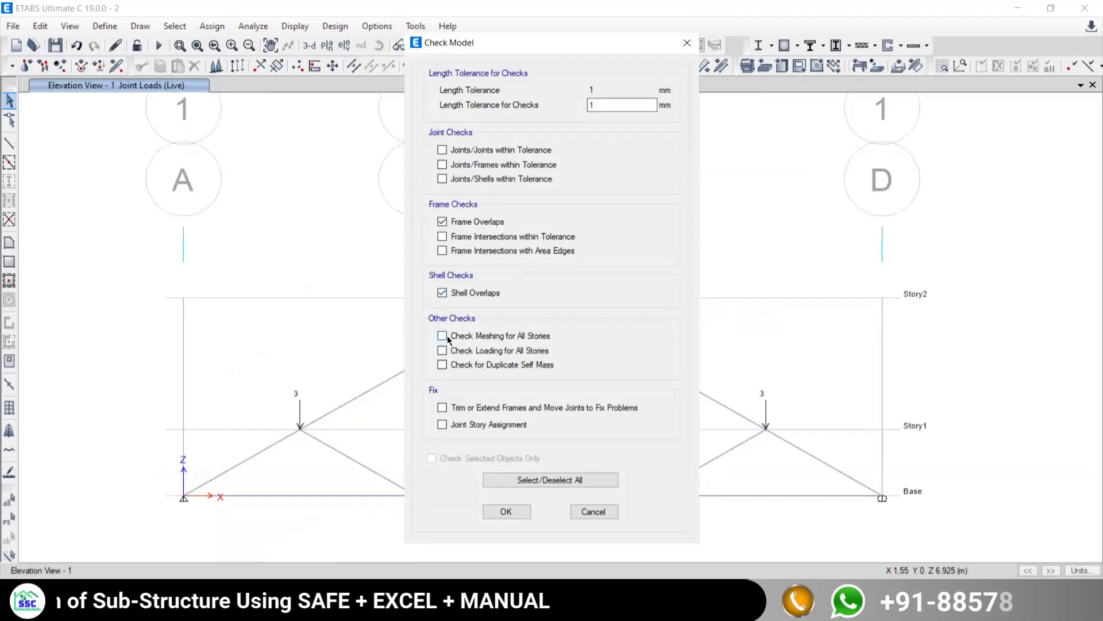
pyautogui.click(498, 485)
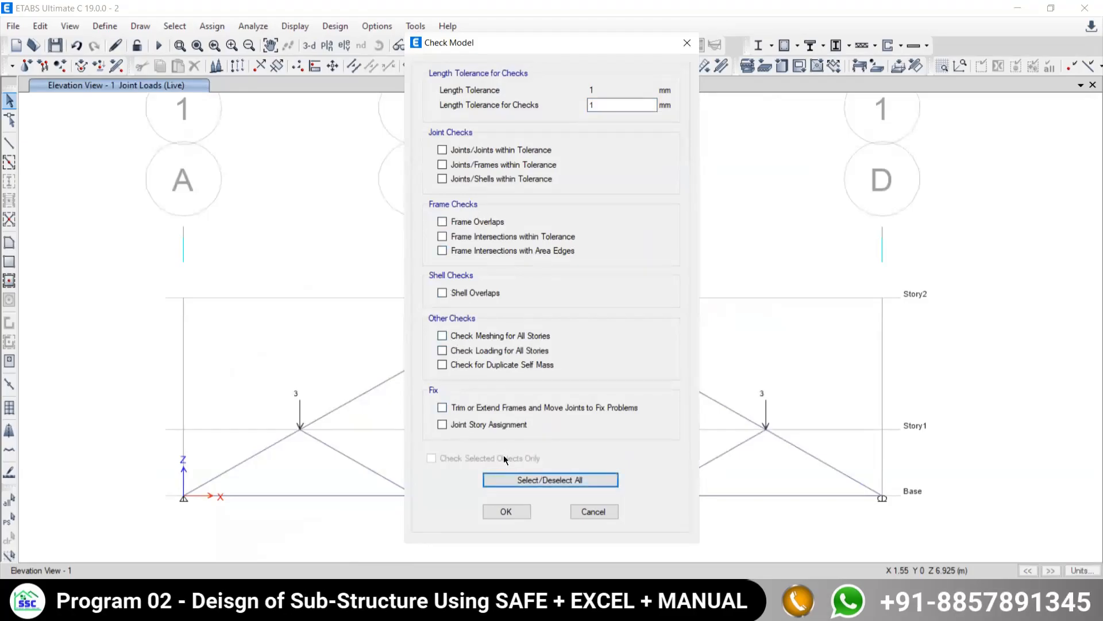
pyautogui.click(504, 478)
pyautogui.click(442, 424)
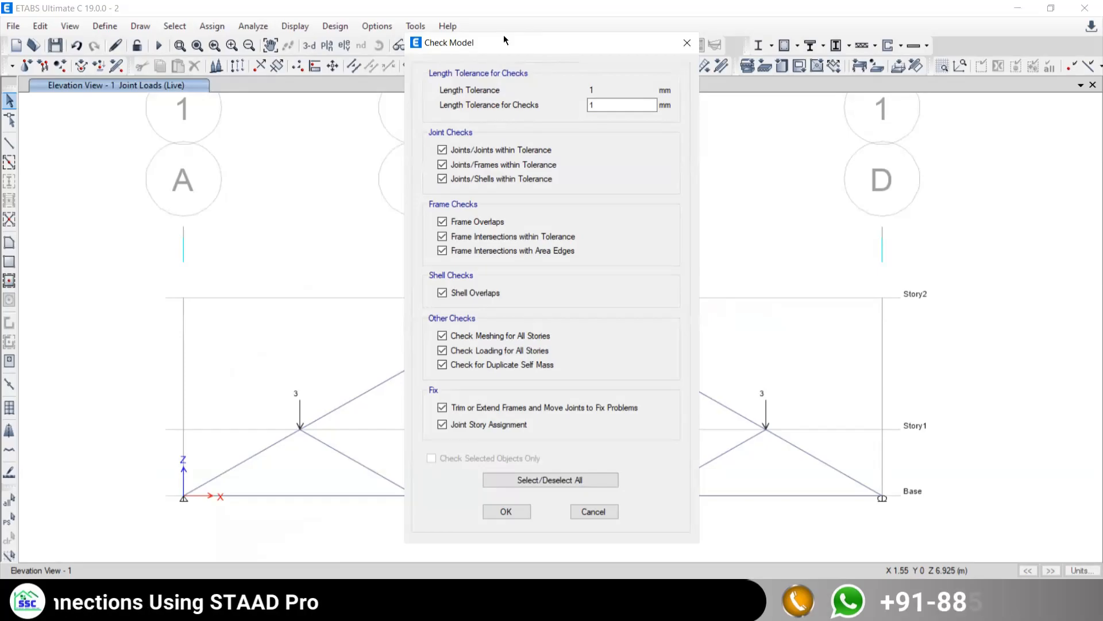
pyautogui.moveTo(504, 38); pyautogui.dragTo(137, 7)
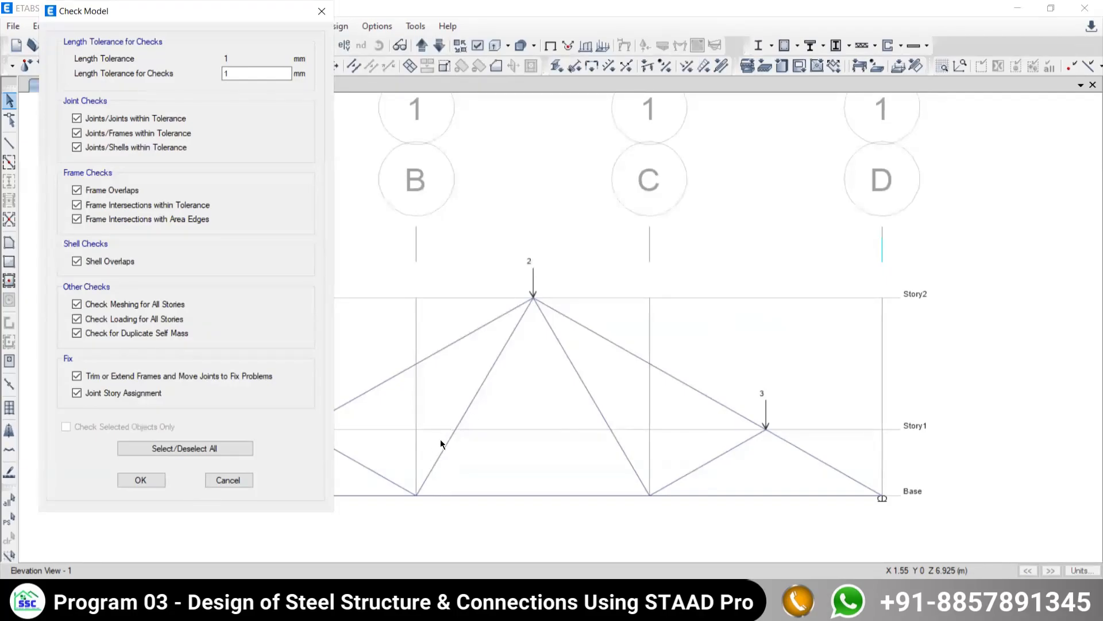
pyautogui.click(142, 482)
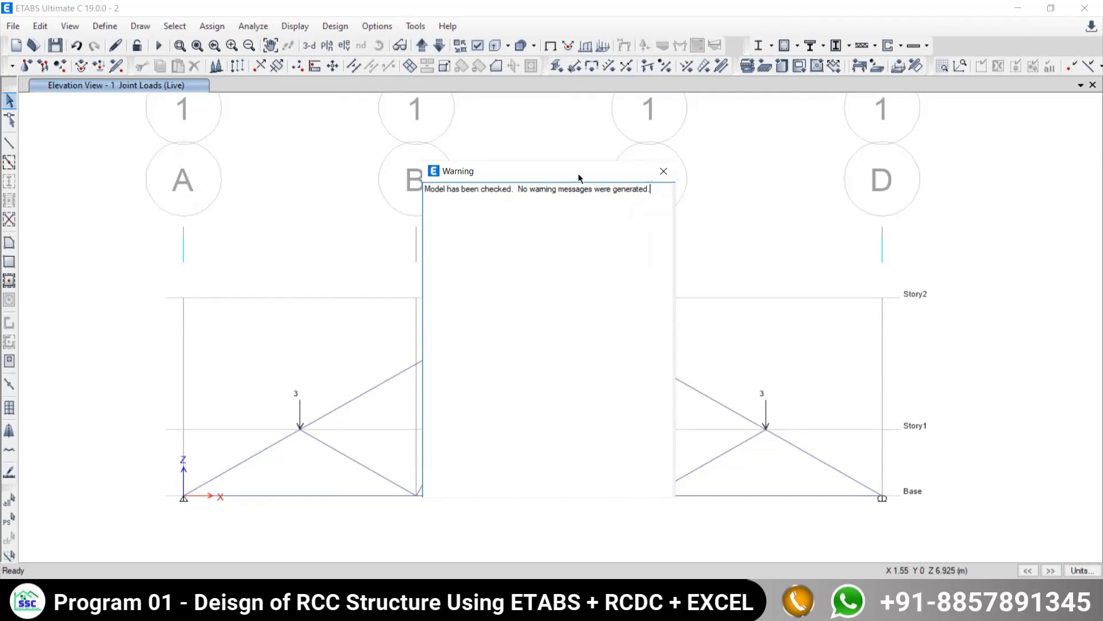
pyautogui.moveTo(578, 174); pyautogui.dragTo(535, 181)
pyautogui.click(622, 179)
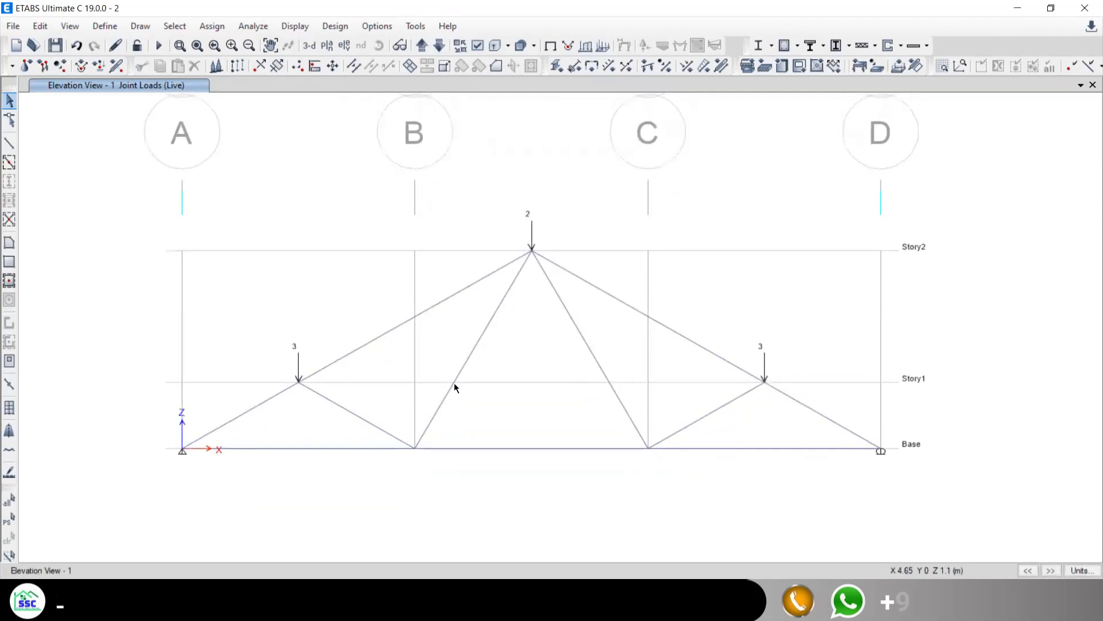
pyautogui.moveTo(508, 327); pyautogui.dragTo(517, 367, button='middle')
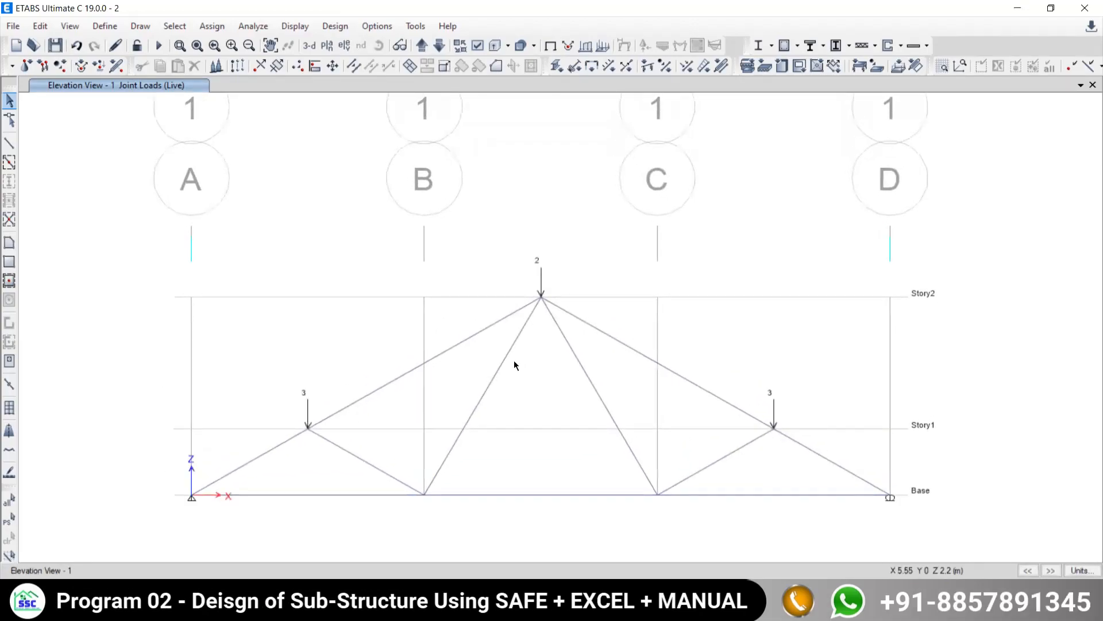
pyautogui.scroll(-4, 513, 360)
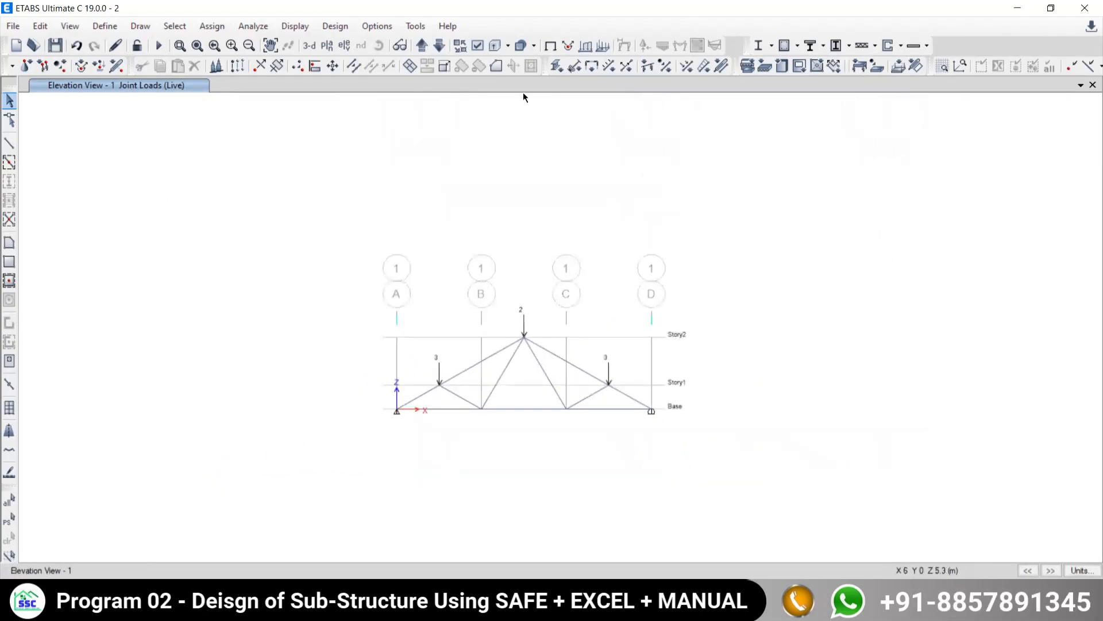
pyautogui.moveTo(471, 443); pyautogui.dragTo(535, 363, button='middle')
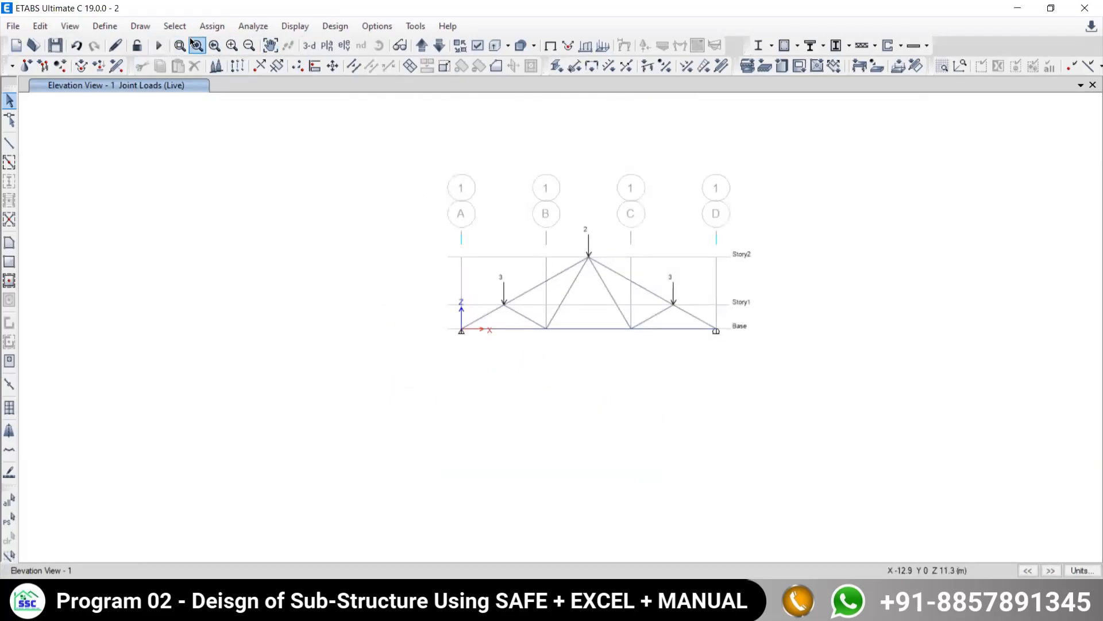
pyautogui.click(253, 26)
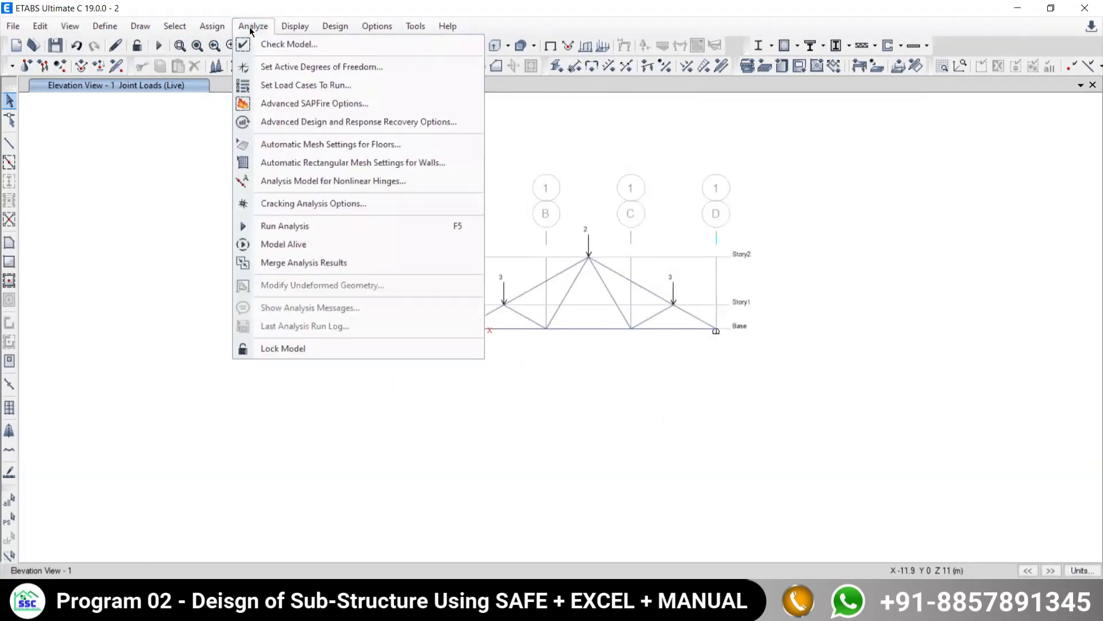
pyautogui.click(513, 233)
pyautogui.click(252, 26)
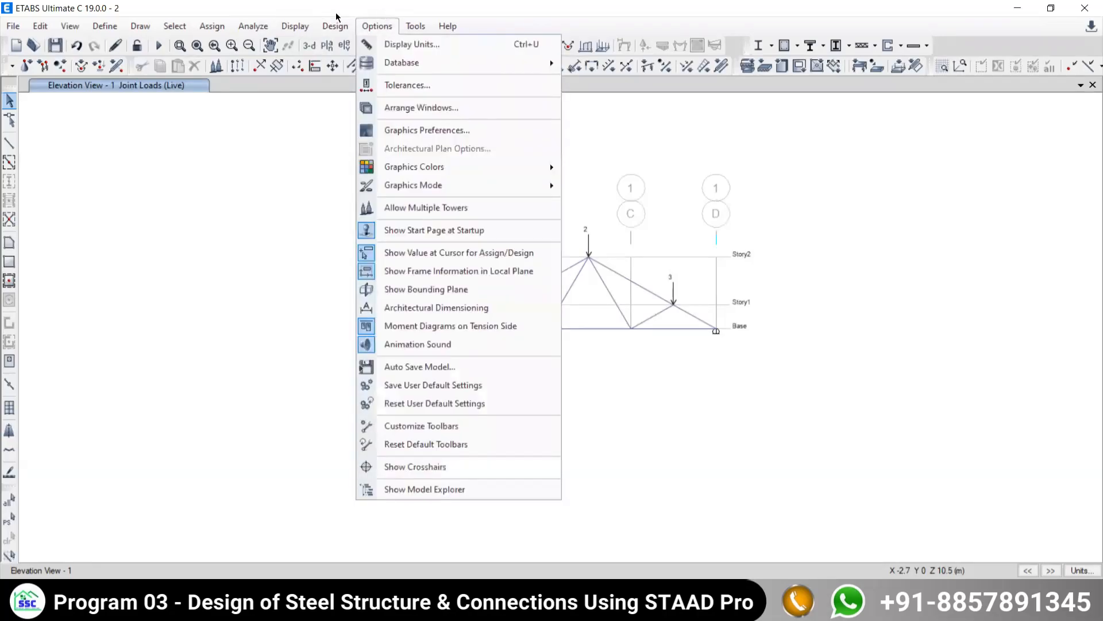
pyautogui.click(277, 3)
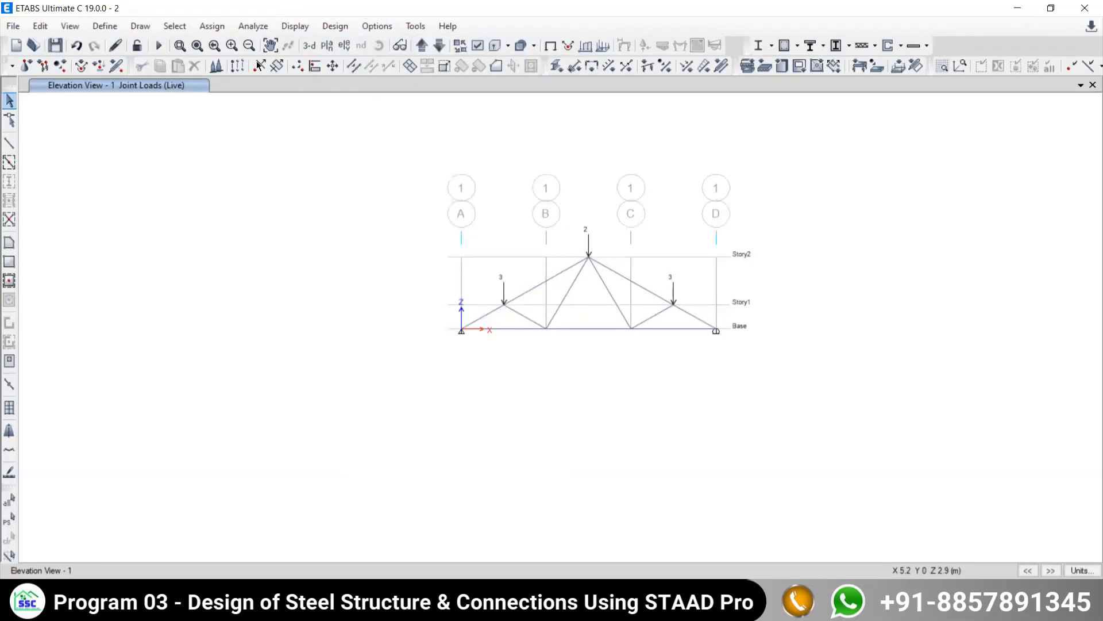
pyautogui.click(239, 29)
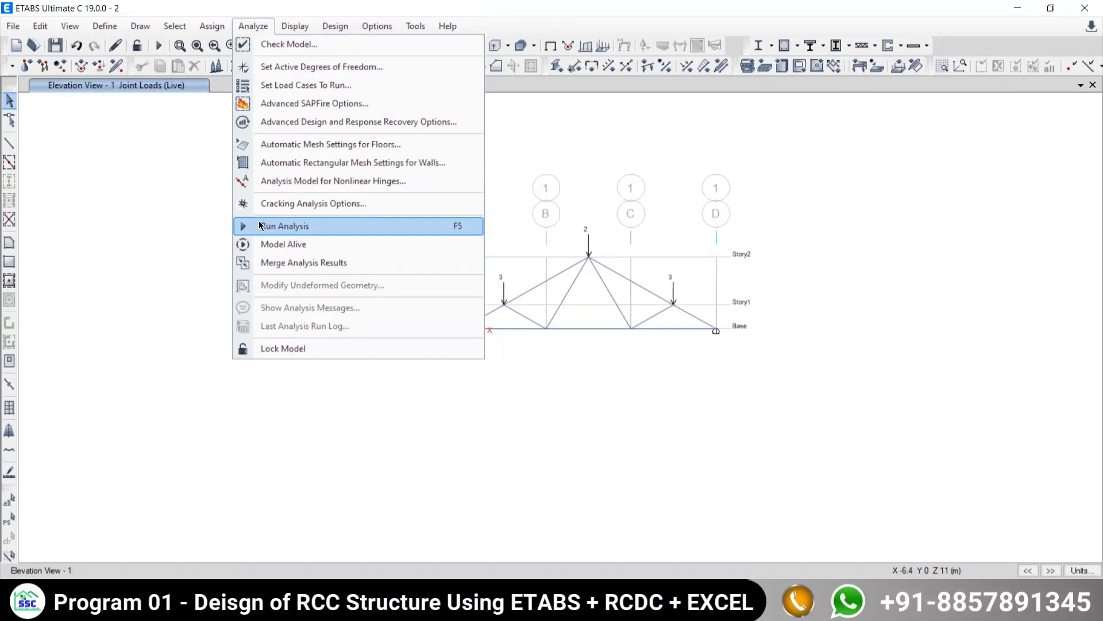
pyautogui.click(79, 490)
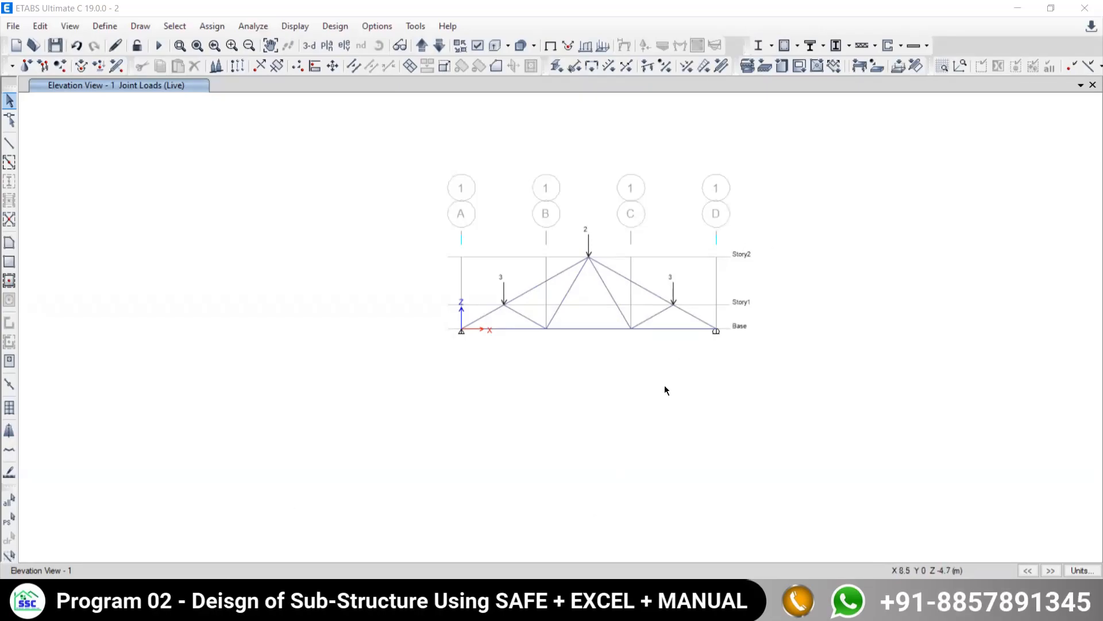
pyautogui.scroll(3, 518, 342)
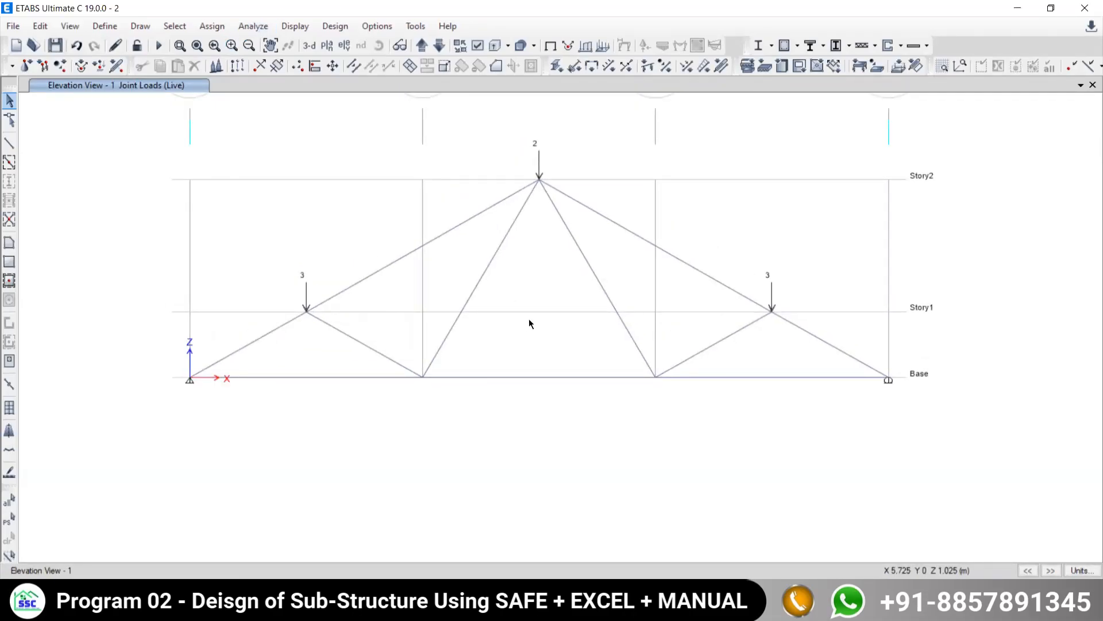
pyautogui.click(253, 26)
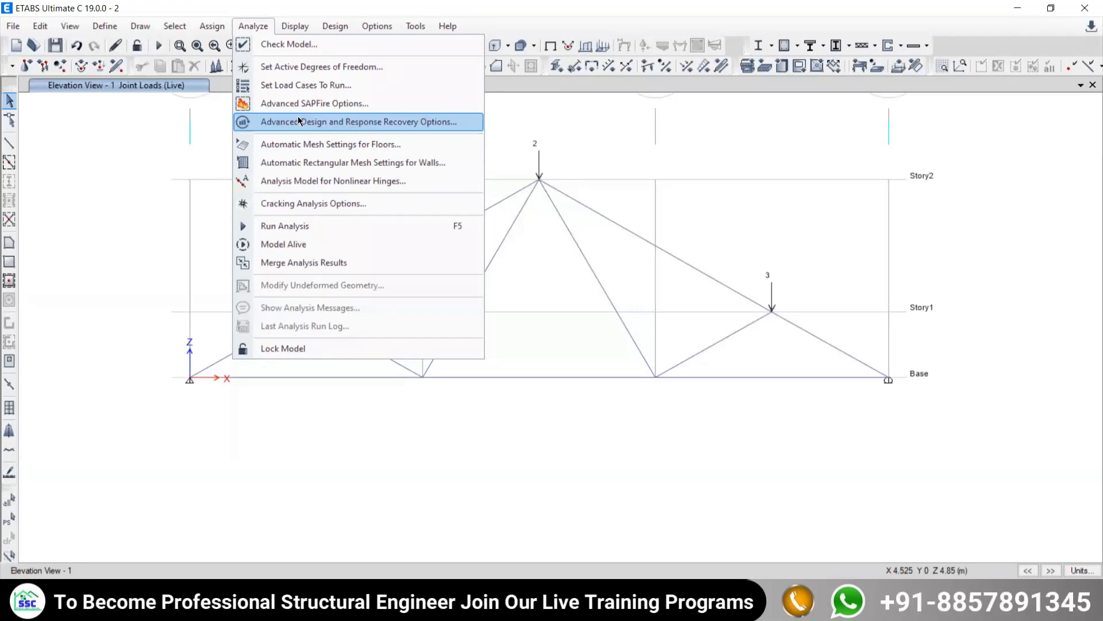
pyautogui.click(458, 413)
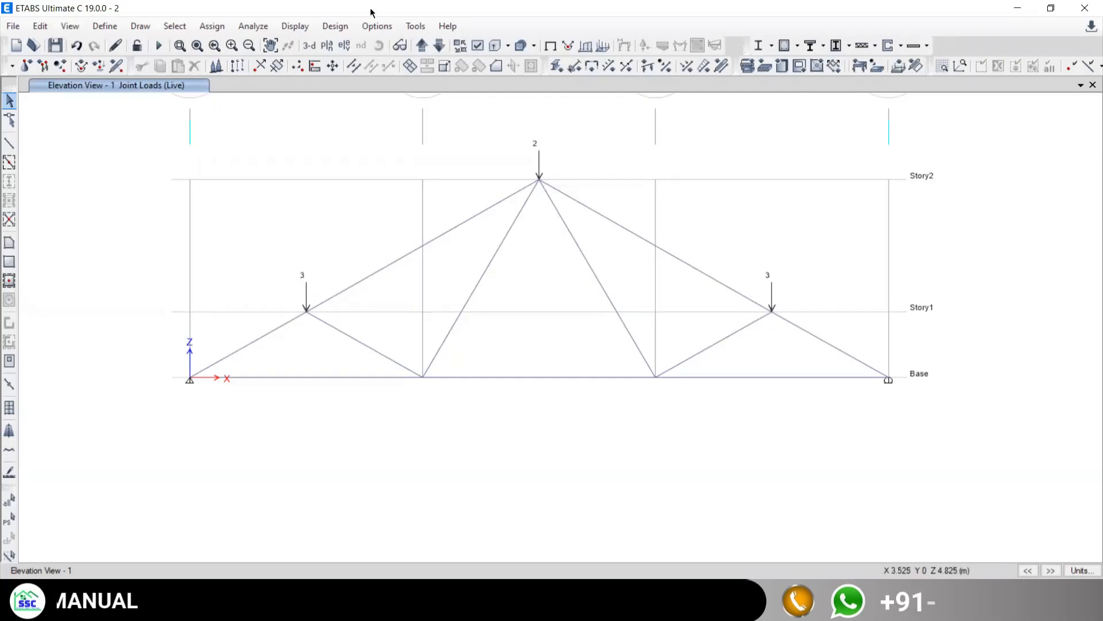
pyautogui.click(246, 26)
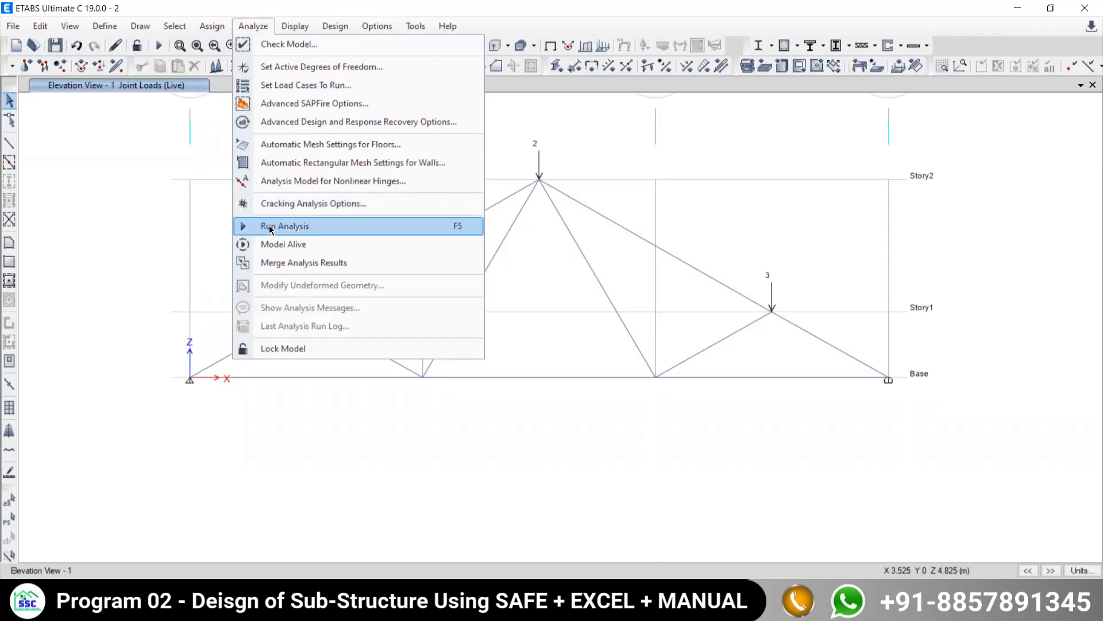
pyautogui.click(587, 13)
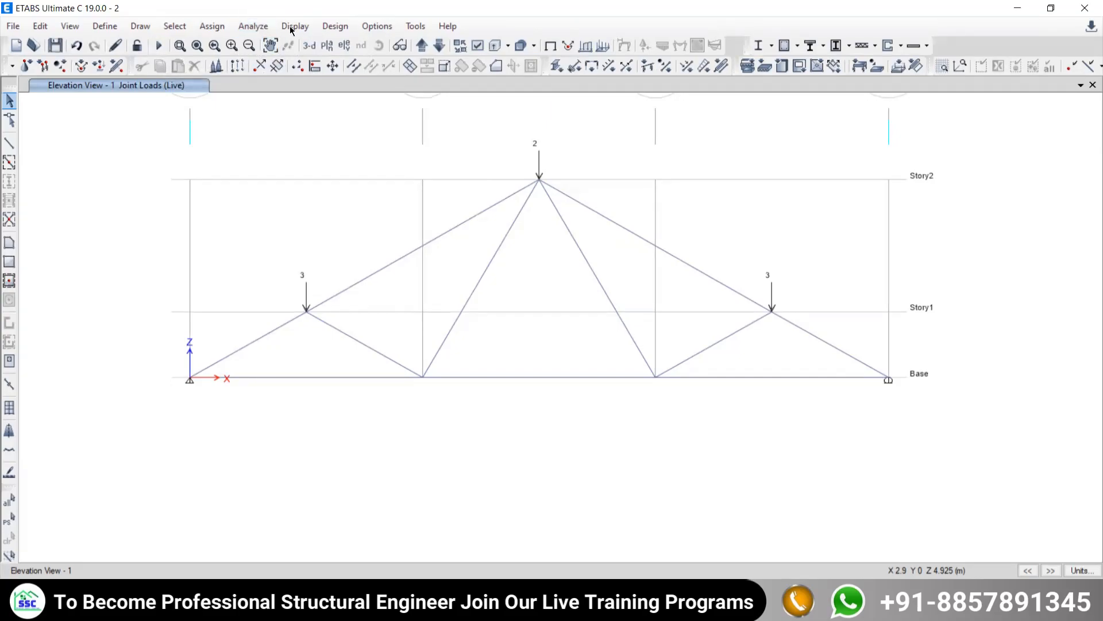
pyautogui.click(250, 27)
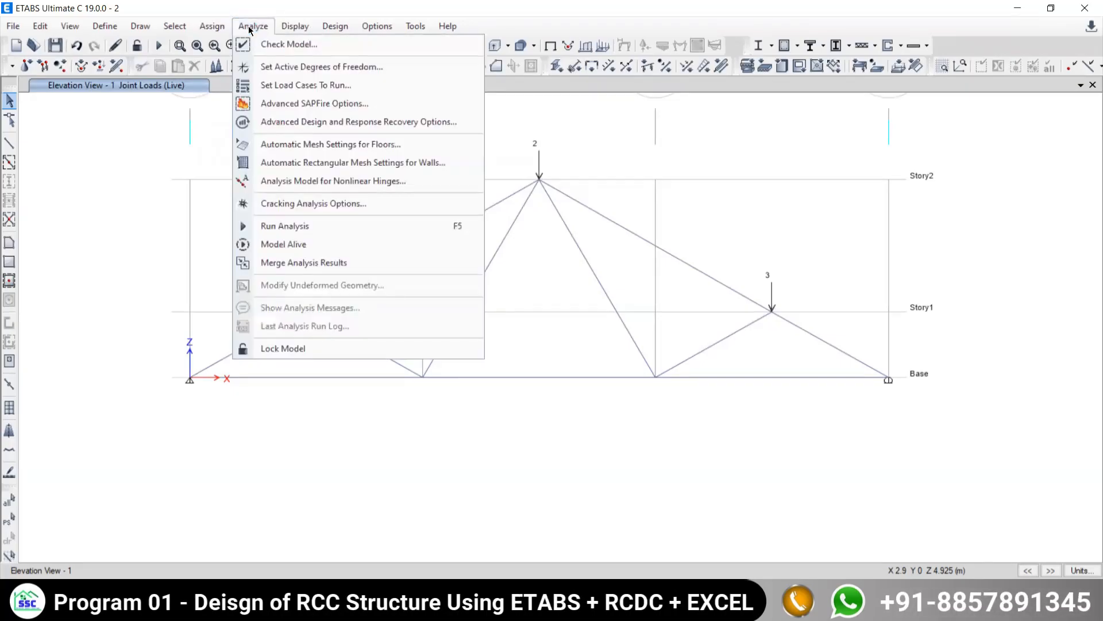
# - Run the structural analysis, review the resulting analysis messages, and dismiss them
pyautogui.click(274, 226)
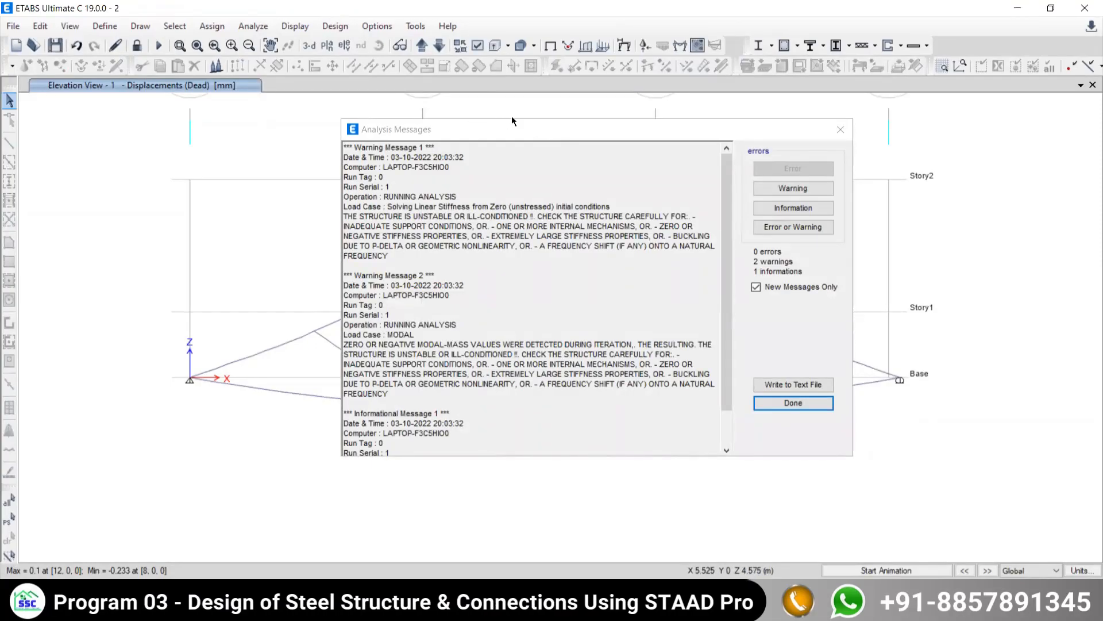
pyautogui.scroll(-2, 395, 336)
pyautogui.scroll(1, 492, 350)
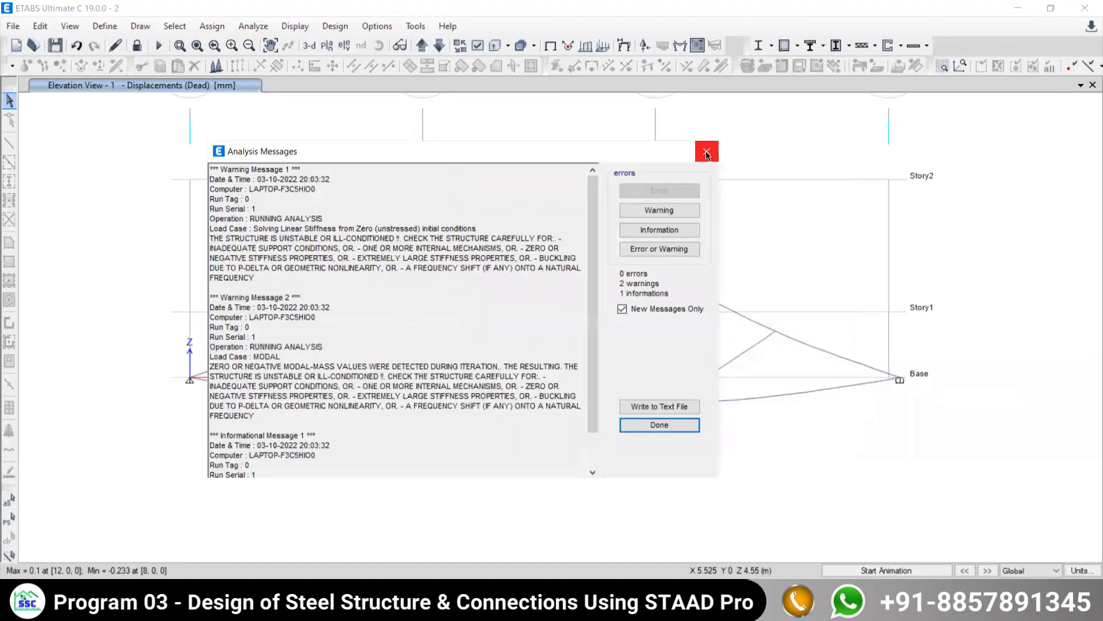
pyautogui.press('Return')
# - Animate the truss's Dead load displacements in the grid line 1 elevation, play the motion twice, and stop it
pyautogui.moveTo(552, 385); pyautogui.dragTo(602, 336, button='middle')
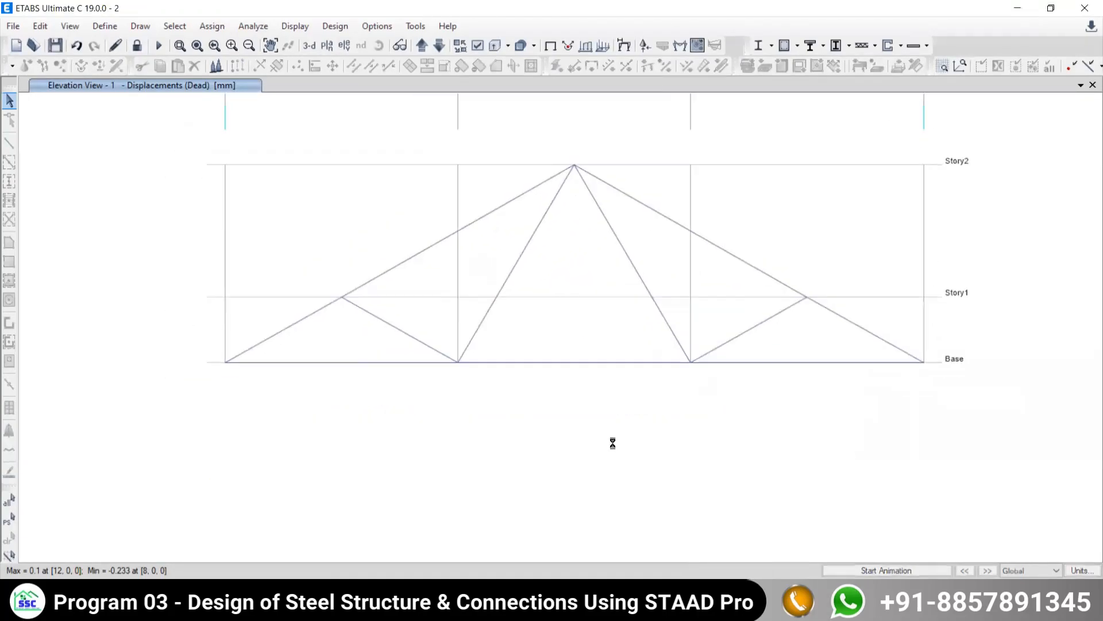
pyautogui.moveTo(751, 469); pyautogui.dragTo(732, 402, button='middle')
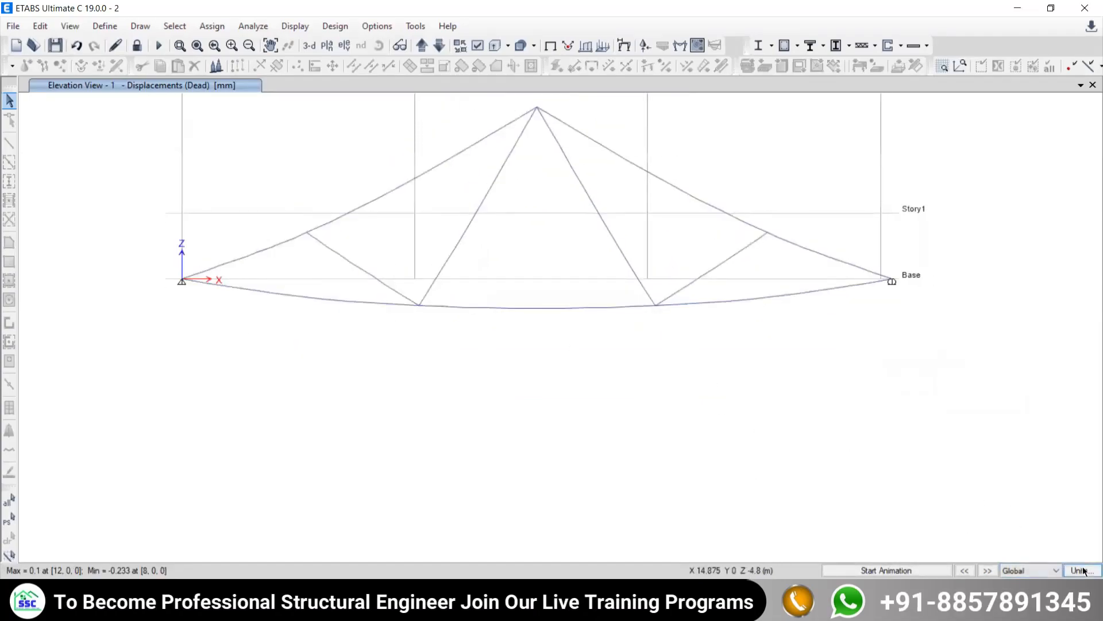
pyautogui.click(864, 570)
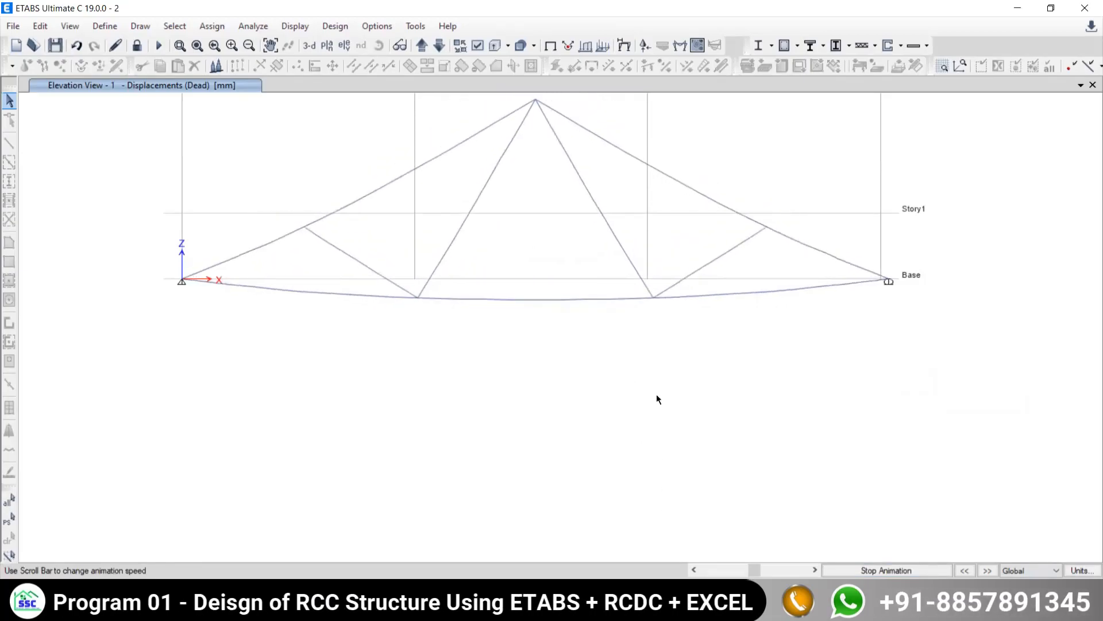
pyautogui.click(887, 570)
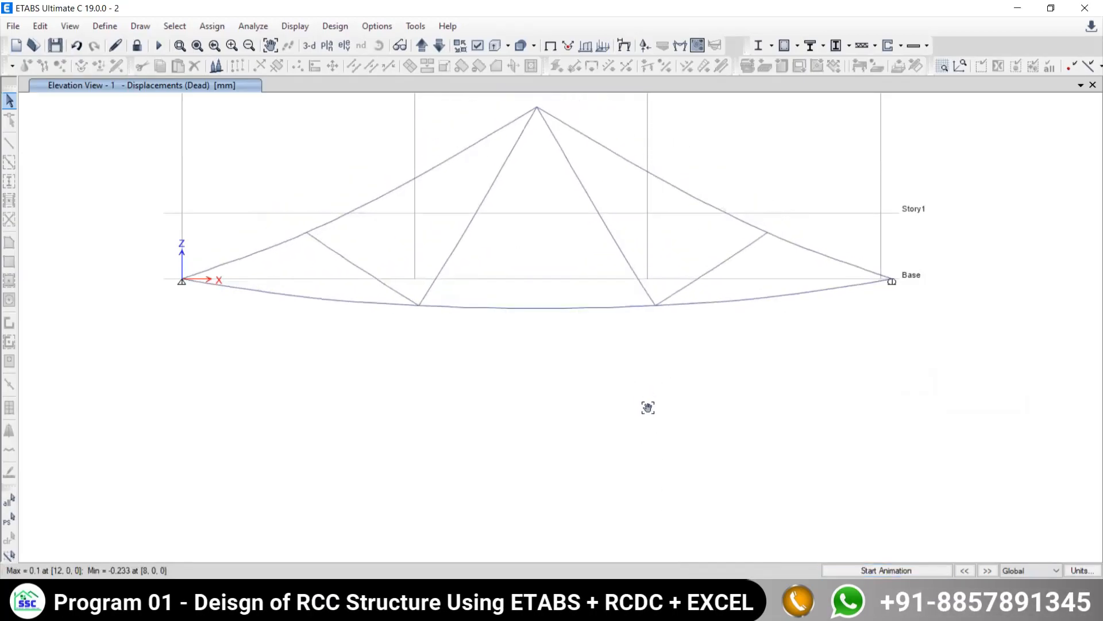
pyautogui.click(875, 571)
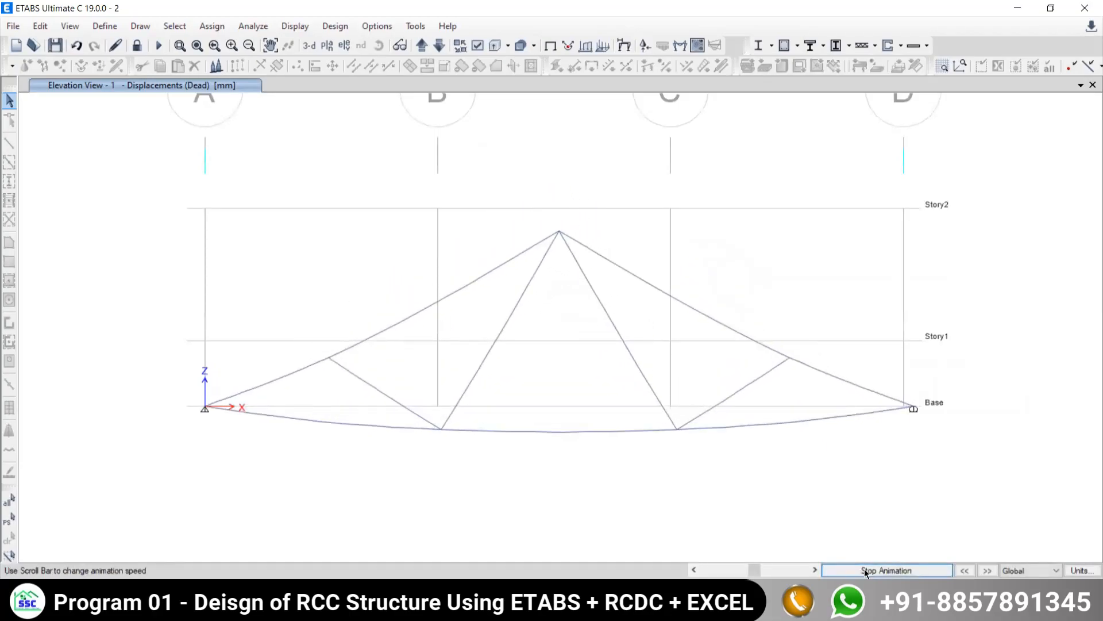
pyautogui.click(869, 569)
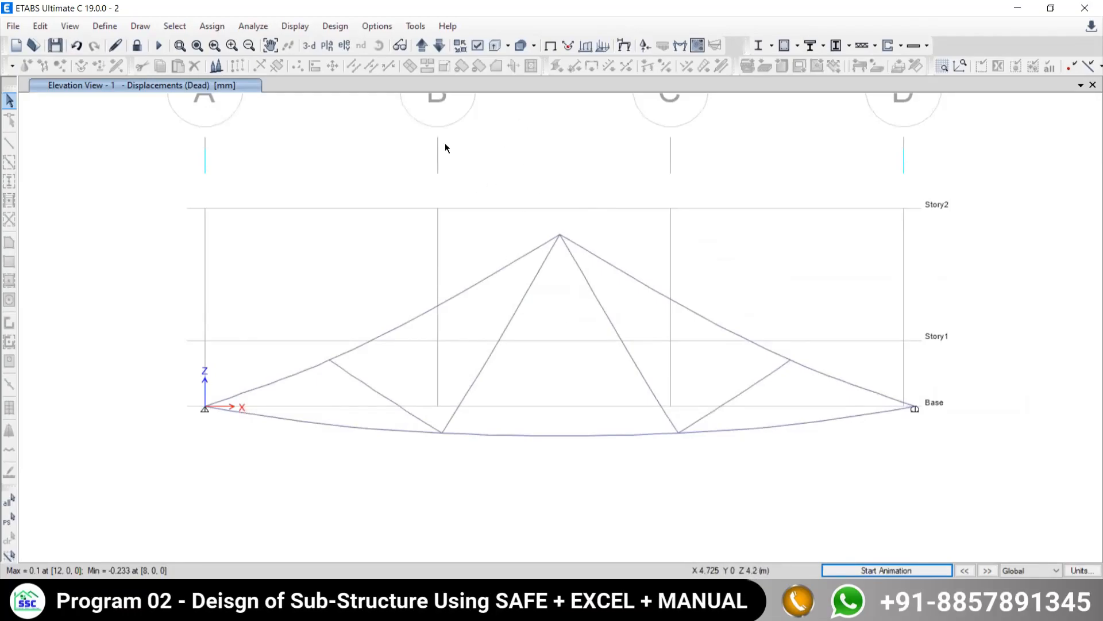
# - View the displaced truss in 3-D, play its Dead load displacement animation, and stop it
pyautogui.click(309, 46)
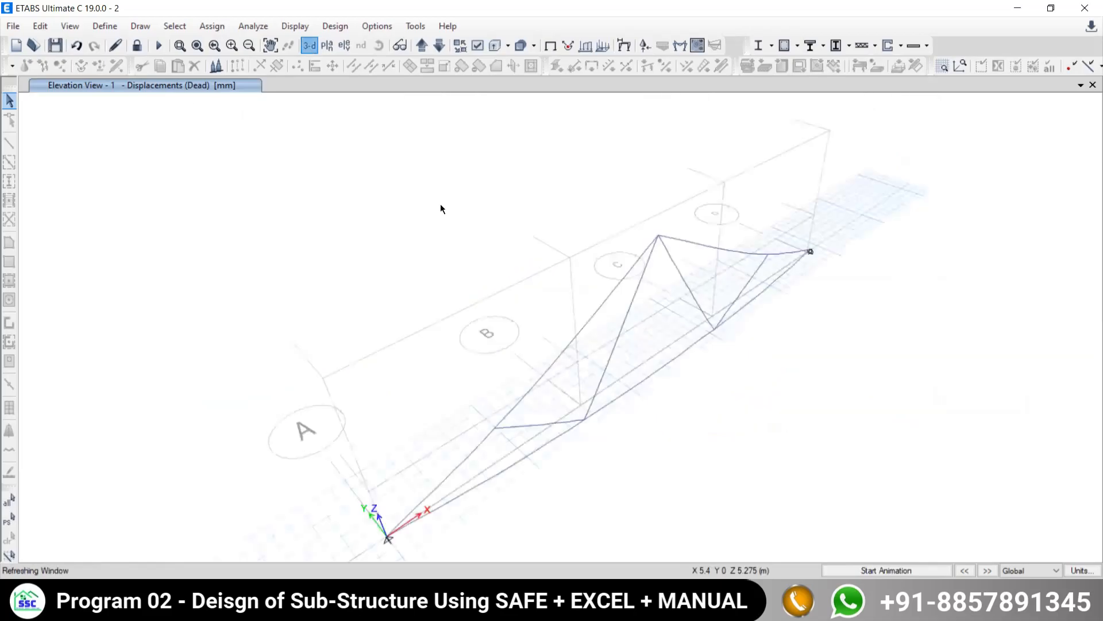
pyautogui.keyDown('shift'); pyautogui.moveTo(574, 313); pyautogui.dragTo(670, 275, button='middle'); pyautogui.keyUp('shift')
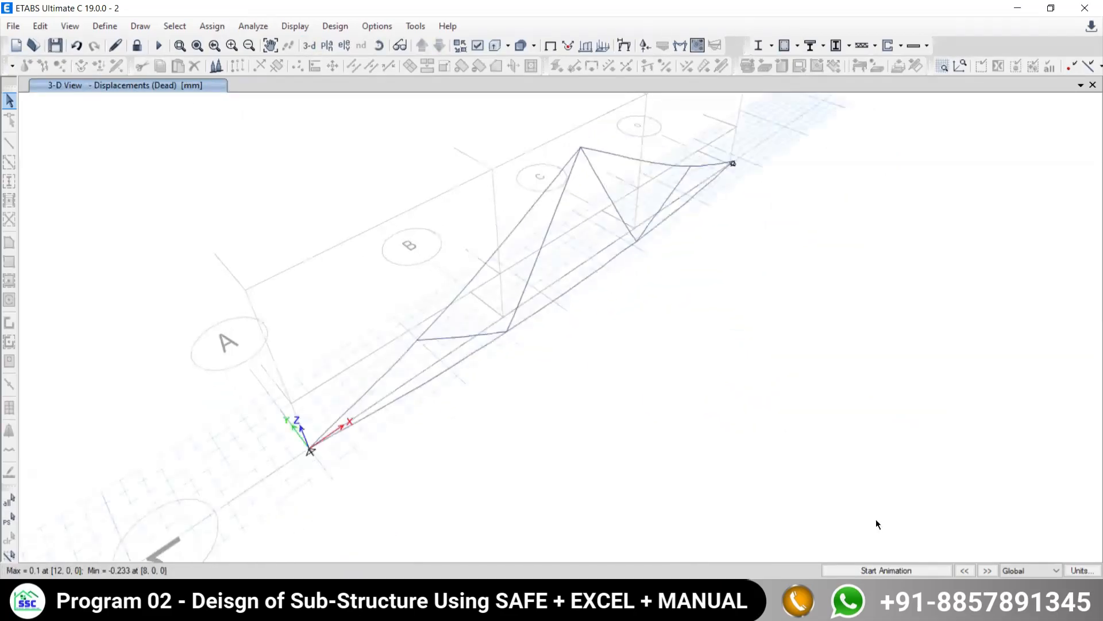
pyautogui.click(868, 570)
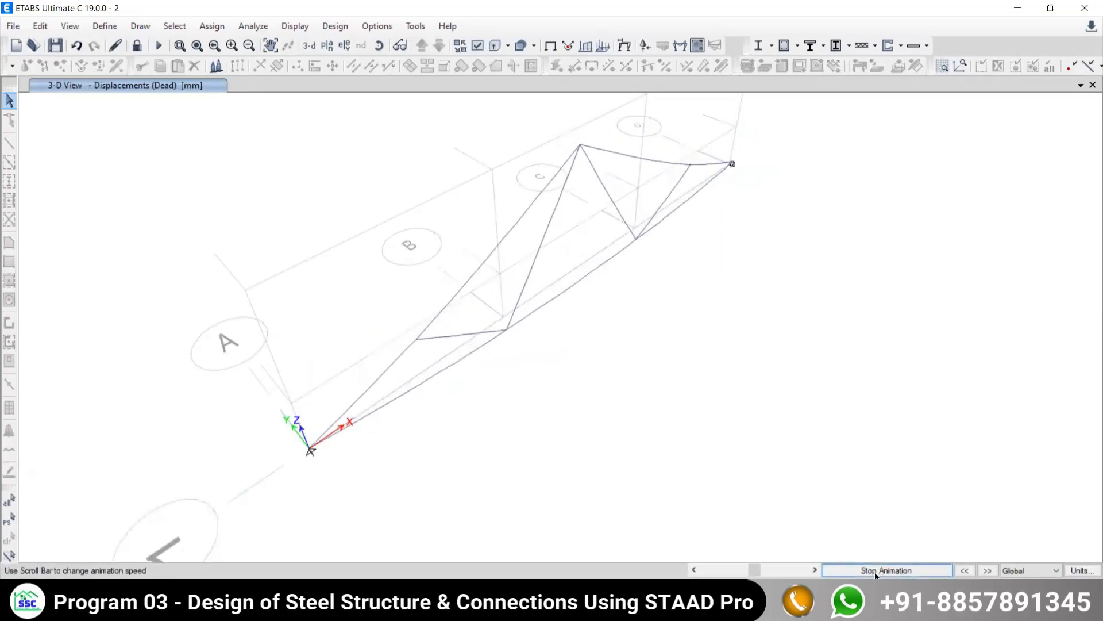
pyautogui.click(876, 571)
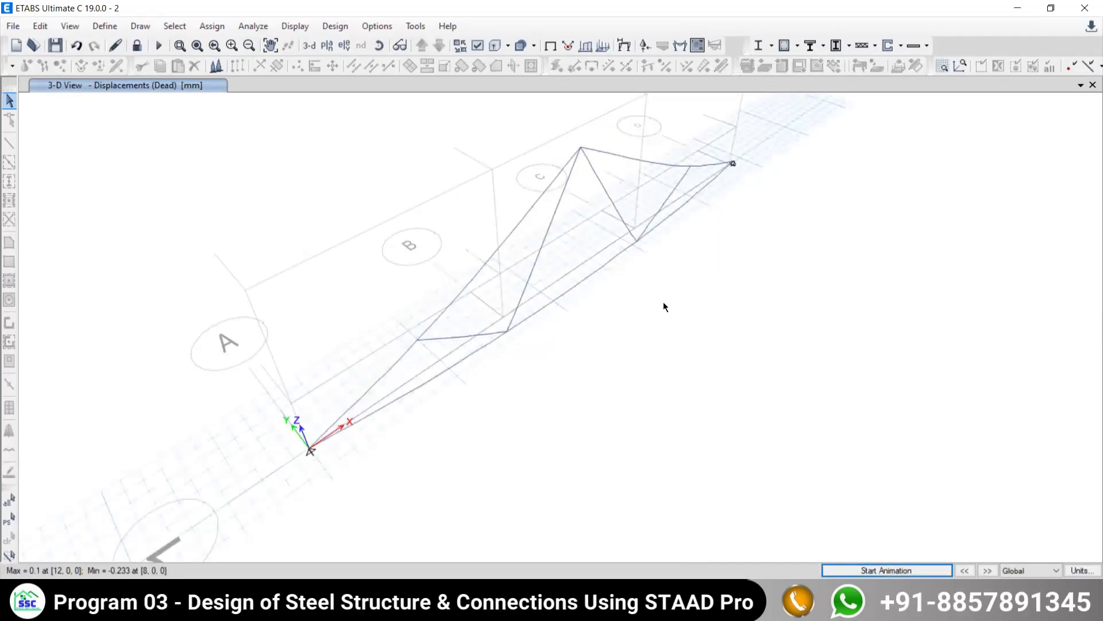
# - Return to the grid line 1 elevation and replay the Dead load displacement animation twice to examine how the supports move
pyautogui.click(344, 46)
pyautogui.click(430, 255)
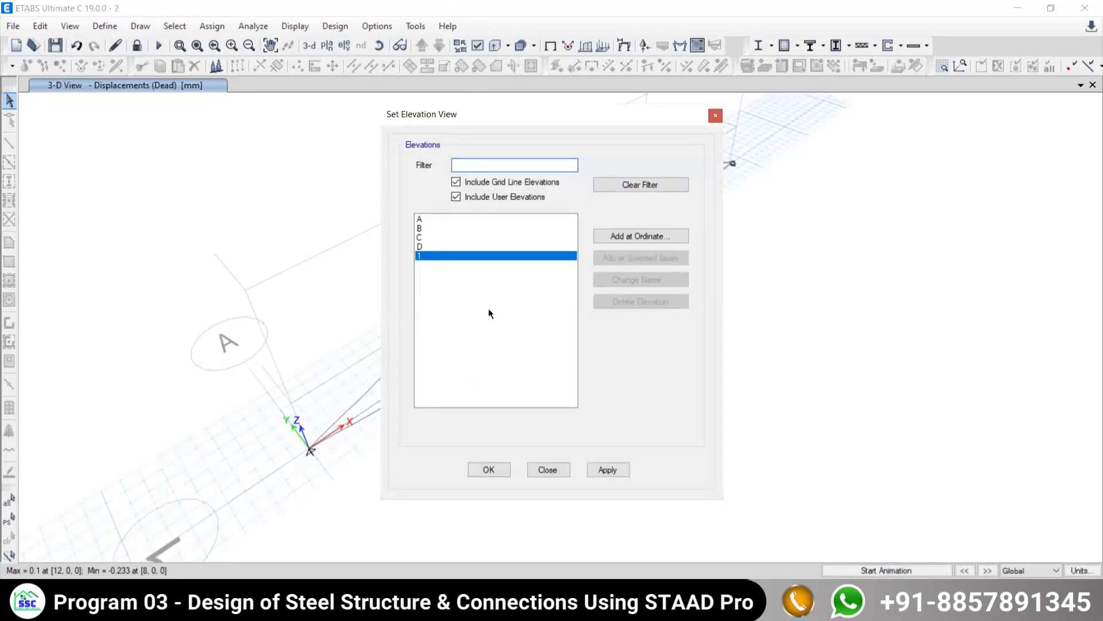
pyautogui.click(589, 470)
pyautogui.click(545, 469)
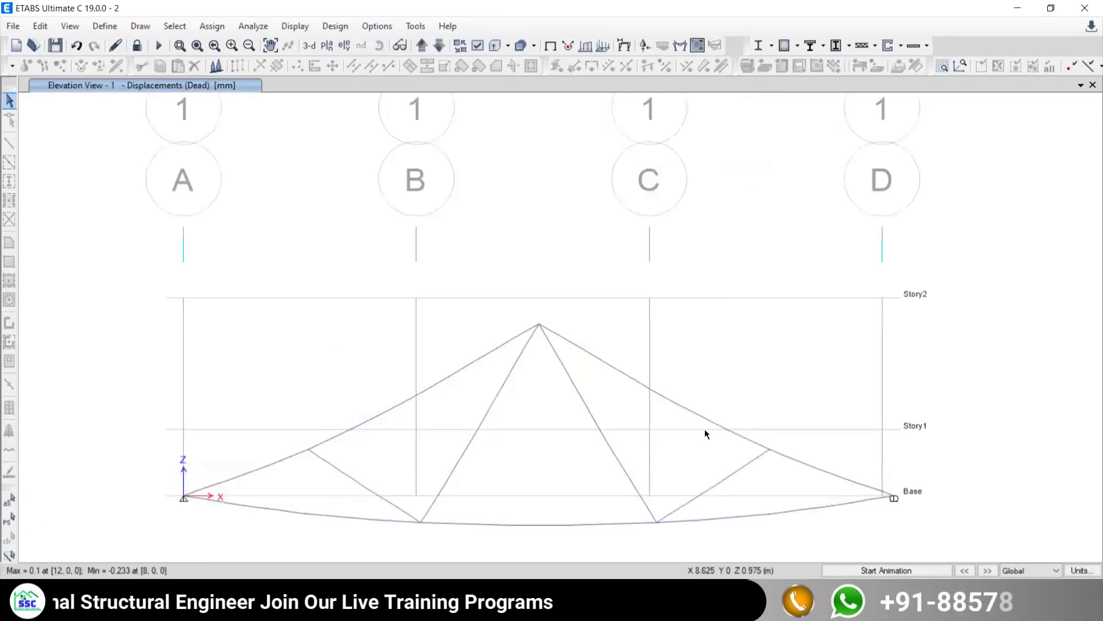
pyautogui.click(860, 570)
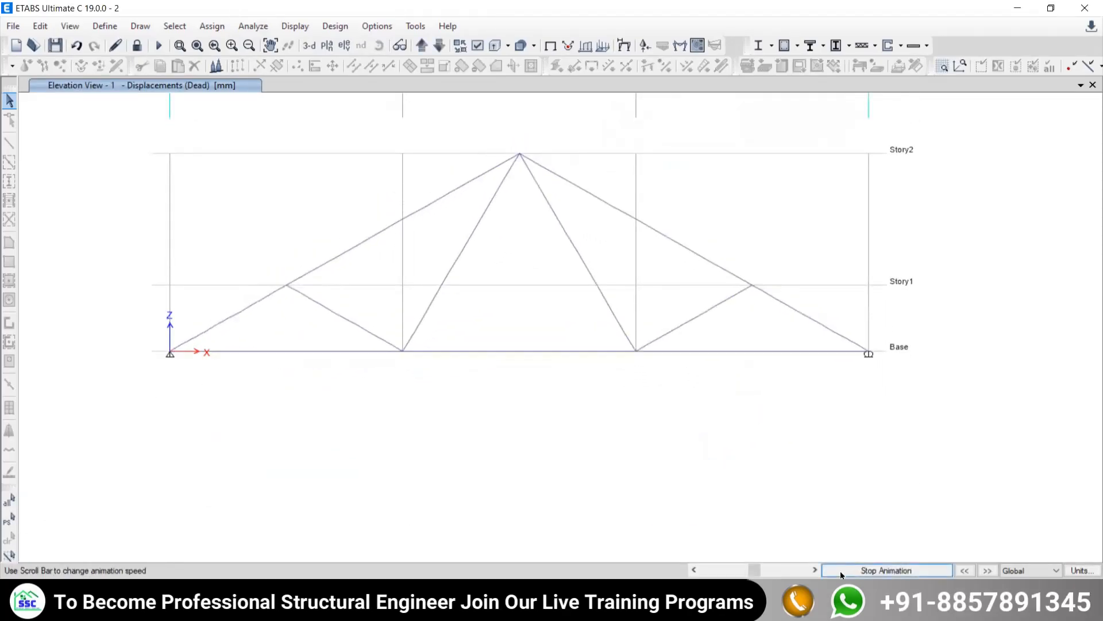
pyautogui.click(840, 570)
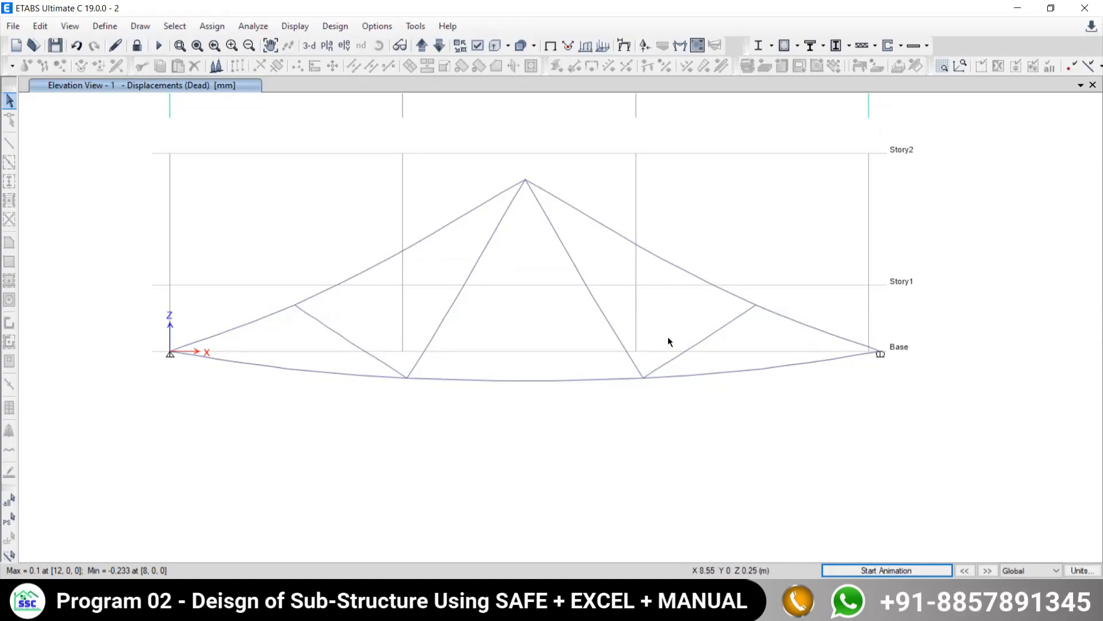
pyautogui.click(857, 569)
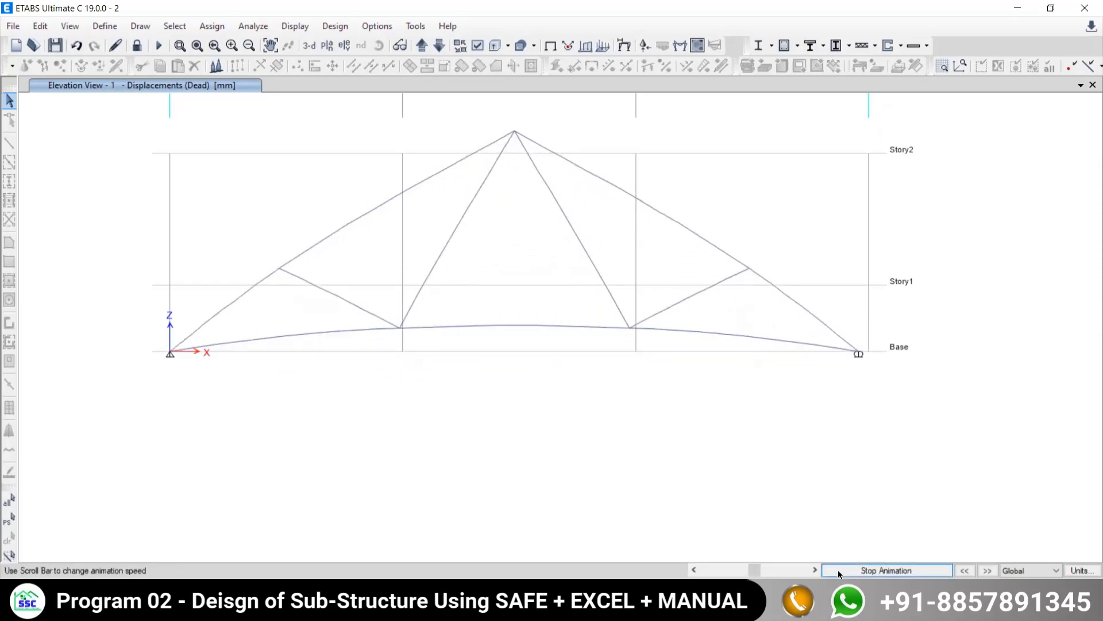
pyautogui.click(838, 570)
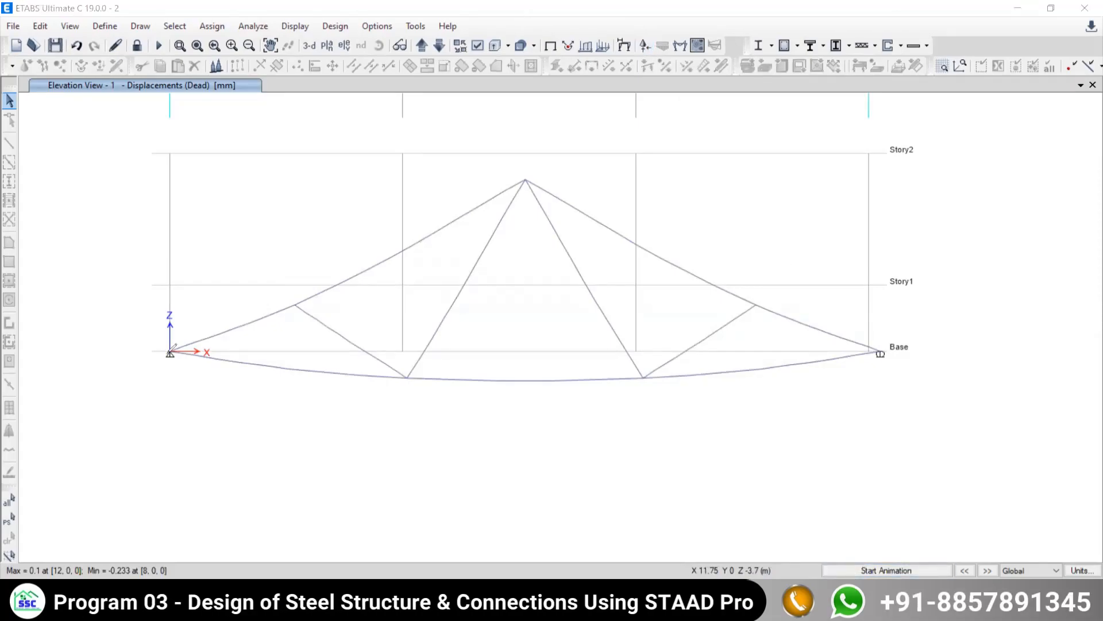
# - Mark reaction and rotation arrows in red at the grid A base support, and sketch a triangular pin symbol with its force arrows above it
pyautogui.moveTo(170, 353)
pyautogui.mouseDown()
pyautogui.moveTo(91, 353)
pyautogui.moveTo(168, 352)
pyautogui.mouseUp()
pyautogui.moveTo(170, 408)
pyautogui.mouseDown()
pyautogui.moveTo(170, 353)
pyautogui.moveTo(180, 371)
pyautogui.mouseUp()
pyautogui.moveTo(170, 308)
pyautogui.mouseDown()
pyautogui.moveTo(207, 403)
pyautogui.moveTo(187, 406)
pyautogui.mouseUp()
pyautogui.moveTo(170, 351); pyautogui.dragTo(188, 352)
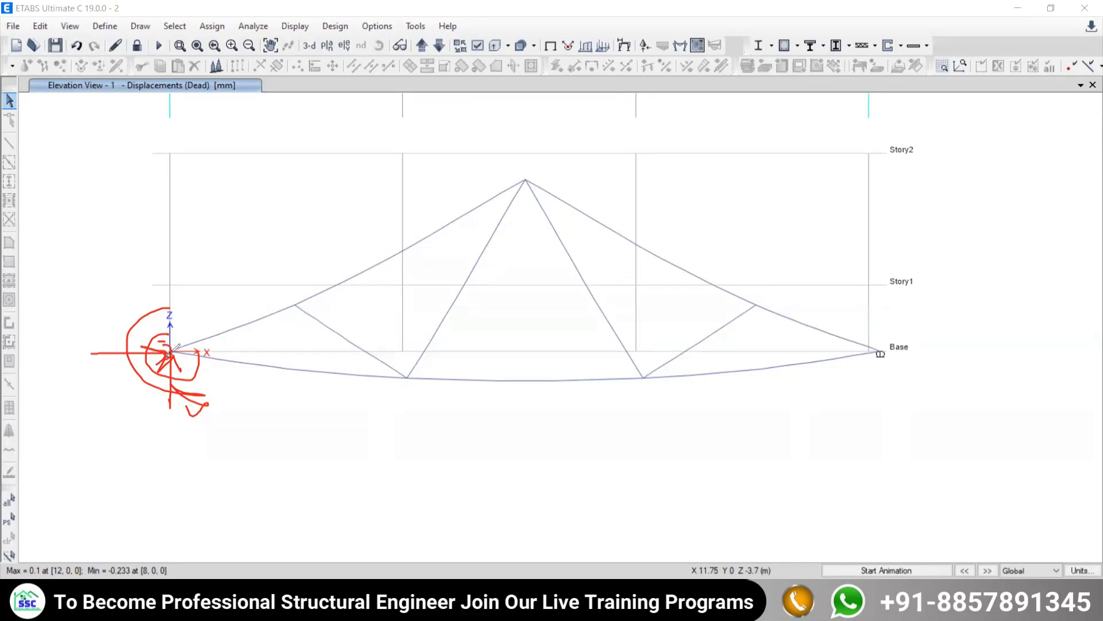
pyautogui.moveTo(171, 191); pyautogui.dragTo(163, 215)
pyautogui.moveTo(200, 173); pyautogui.dragTo(207, 184)
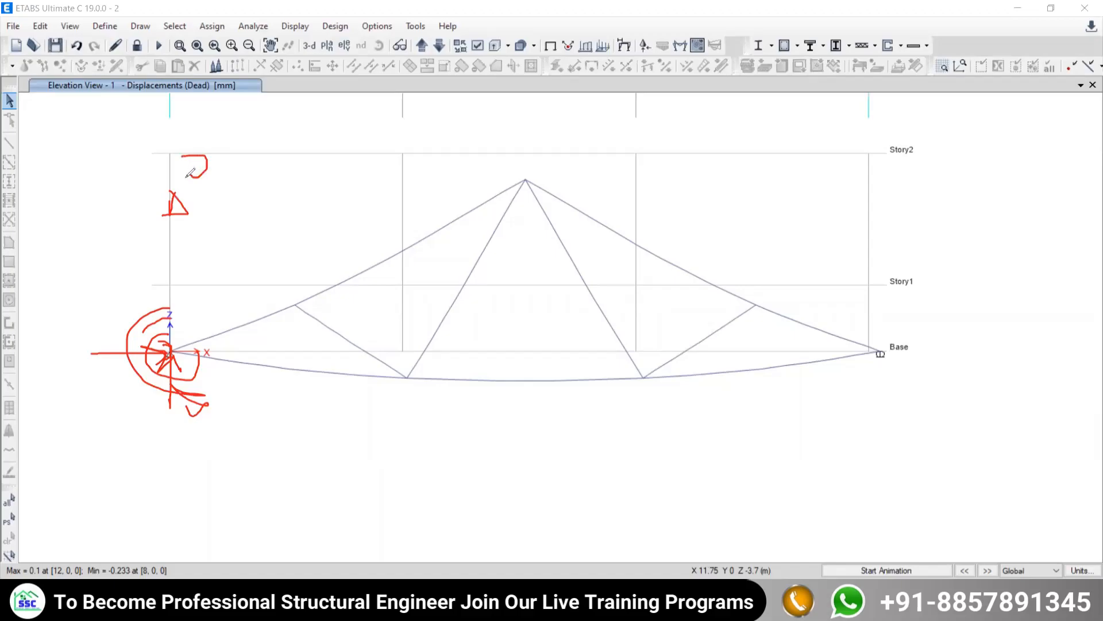
pyautogui.moveTo(177, 278)
pyautogui.mouseDown()
pyautogui.moveTo(172, 213)
pyautogui.moveTo(182, 228)
pyautogui.mouseUp()
pyautogui.moveTo(59, 207)
pyautogui.mouseDown()
pyautogui.moveTo(163, 201)
pyautogui.moveTo(146, 218)
pyautogui.mouseUp()
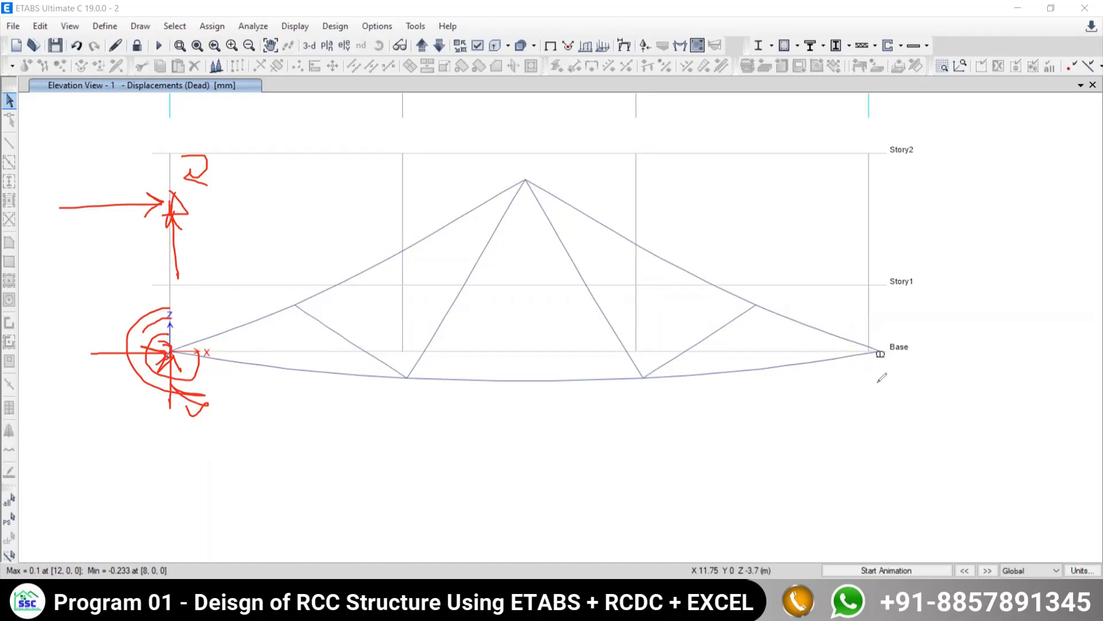
# - Sketch vertical, horizontal and rotation arrows at the grid D base support, cross out the horizontal reaction, and add a sliding-direction arrow below
pyautogui.moveTo(881, 355); pyautogui.dragTo(889, 443)
pyautogui.moveTo(894, 377)
pyautogui.mouseDown()
pyautogui.moveTo(873, 378)
pyautogui.moveTo(980, 350)
pyautogui.moveTo(952, 359)
pyautogui.mouseUp()
pyautogui.moveTo(846, 336)
pyautogui.mouseDown()
pyautogui.moveTo(877, 319)
pyautogui.moveTo(892, 345)
pyautogui.moveTo(866, 369)
pyautogui.moveTo(871, 380)
pyautogui.mouseUp()
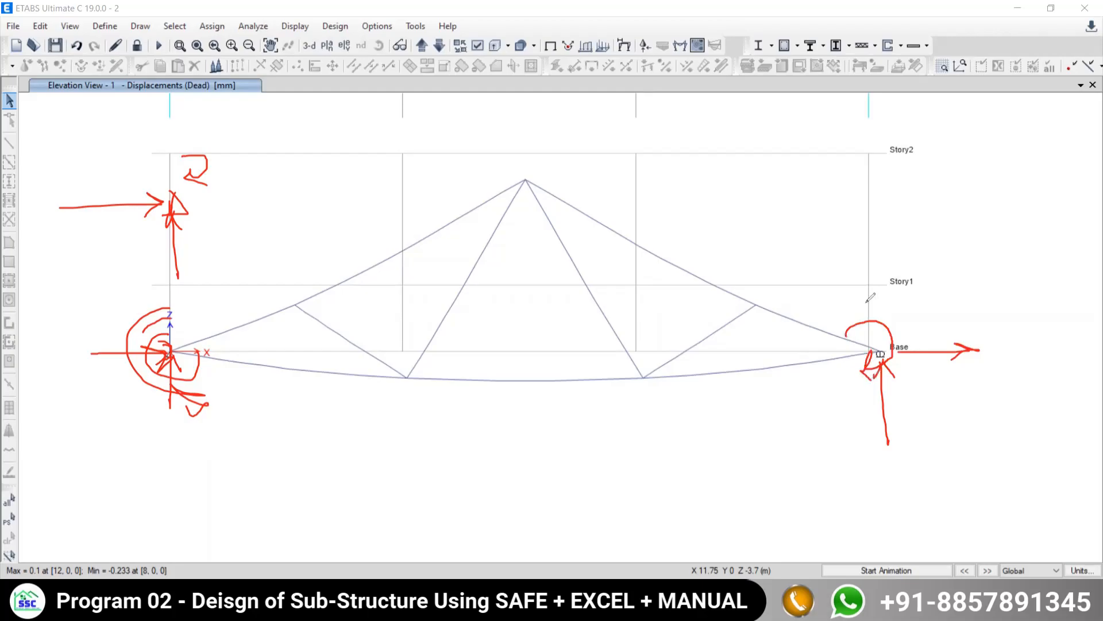
pyautogui.moveTo(959, 325); pyautogui.dragTo(930, 364)
pyautogui.moveTo(921, 322); pyautogui.dragTo(966, 378)
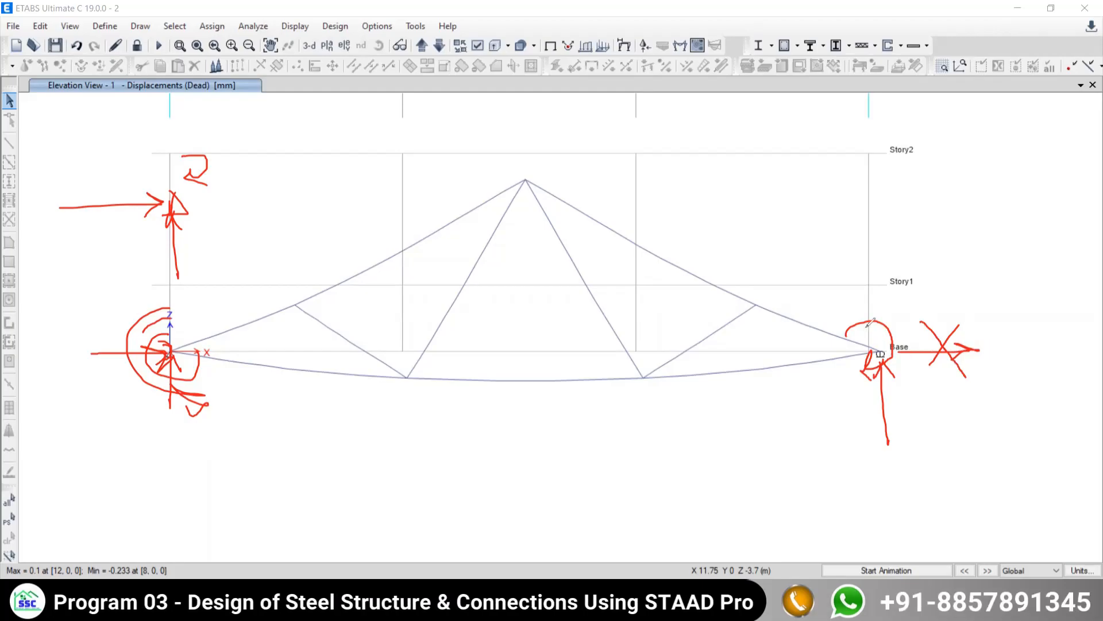
pyautogui.moveTo(866, 323)
pyautogui.mouseDown()
pyautogui.moveTo(877, 307)
pyautogui.moveTo(883, 332)
pyautogui.mouseUp()
pyautogui.moveTo(812, 386)
pyautogui.mouseDown()
pyautogui.moveTo(935, 386)
pyautogui.moveTo(913, 393)
pyautogui.mouseUp()
# - Sketch a roller on a surface near grid D at Story2, with an inclined member, horizontal and vertical force arrows, and a lifted roller
pyautogui.moveTo(833, 169)
pyautogui.mouseDown()
pyautogui.moveTo(826, 194)
pyautogui.moveTo(837, 170)
pyautogui.mouseUp()
pyautogui.moveTo(748, 205); pyautogui.dragTo(897, 205)
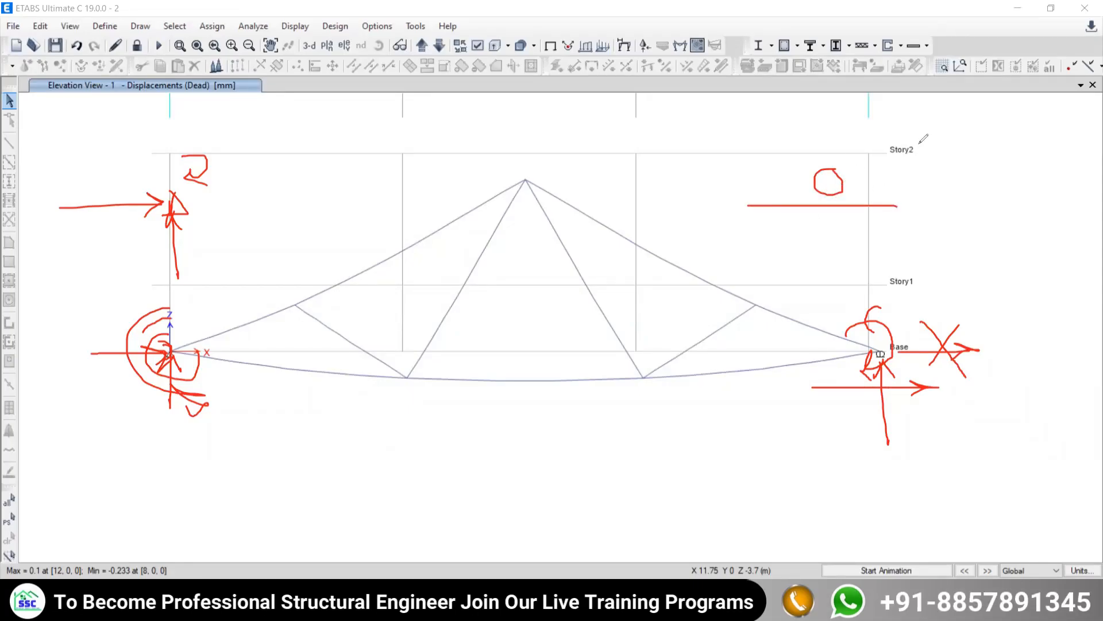
pyautogui.moveTo(927, 133); pyautogui.dragTo(696, 275)
pyautogui.moveTo(867, 138)
pyautogui.mouseDown()
pyautogui.moveTo(812, 208)
pyautogui.moveTo(710, 254)
pyautogui.mouseUp()
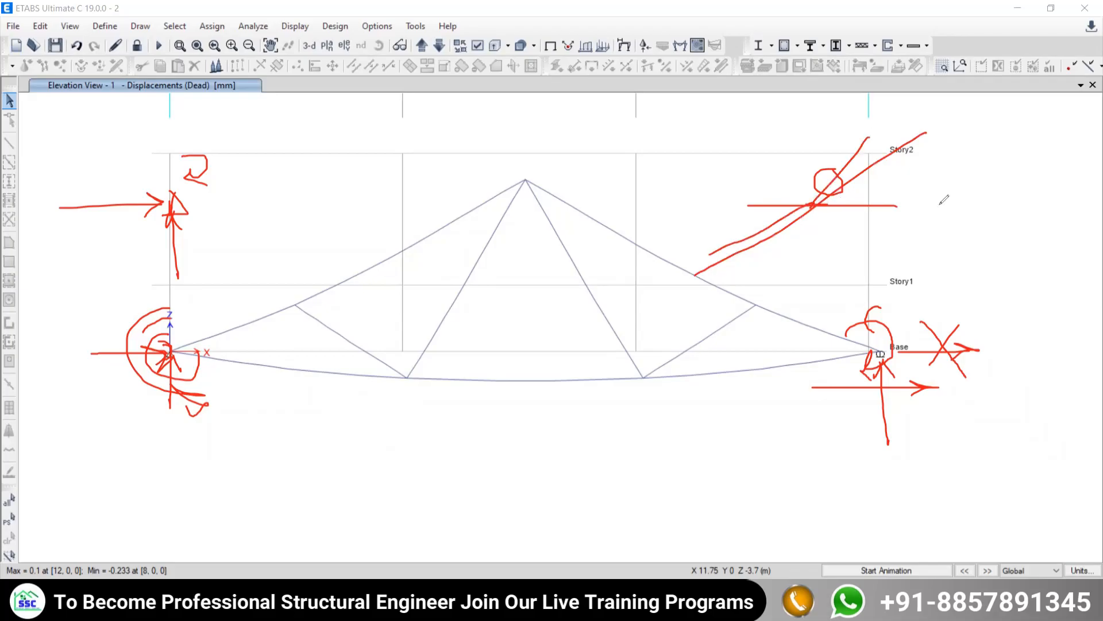
pyautogui.moveTo(827, 205); pyautogui.dragTo(961, 204)
pyautogui.moveTo(906, 188)
pyautogui.mouseDown()
pyautogui.moveTo(961, 203)
pyautogui.moveTo(927, 228)
pyautogui.mouseUp()
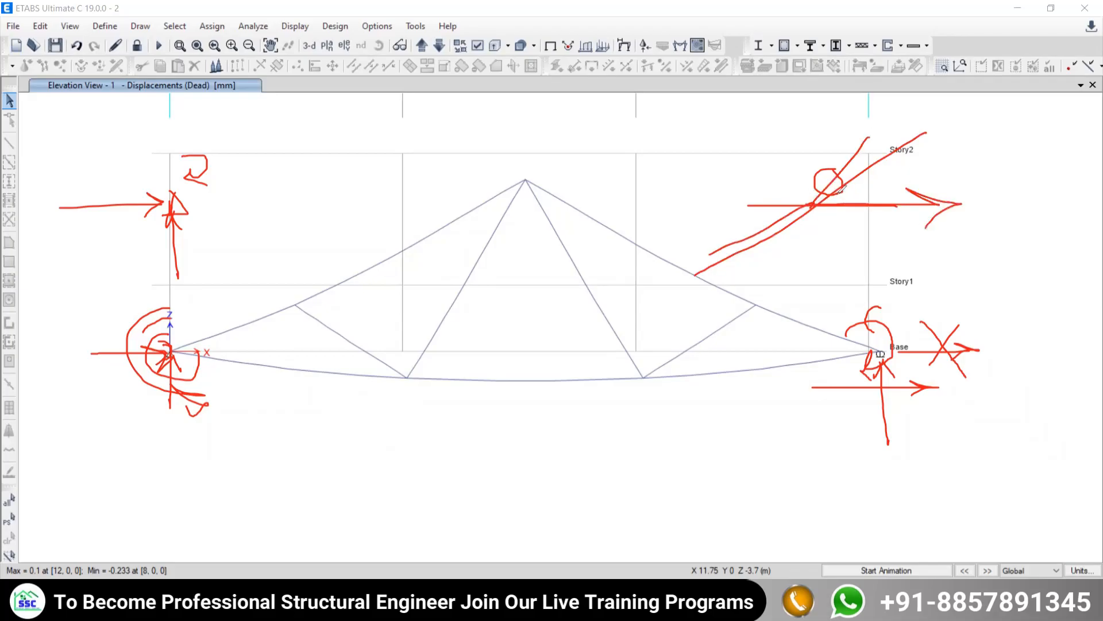
pyautogui.moveTo(838, 196); pyautogui.dragTo(839, 260)
pyautogui.moveTo(831, 240); pyautogui.dragTo(842, 259)
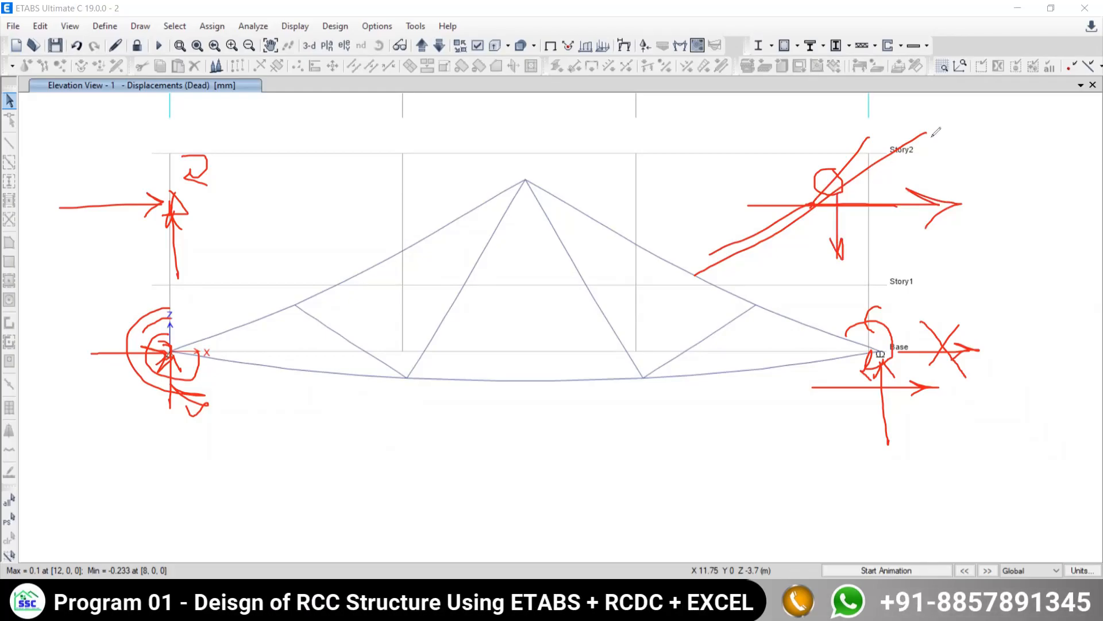
pyautogui.moveTo(917, 139)
pyautogui.mouseDown()
pyautogui.moveTo(934, 128)
pyautogui.moveTo(776, 223)
pyautogui.mouseUp()
pyautogui.moveTo(841, 183); pyautogui.dragTo(840, 221)
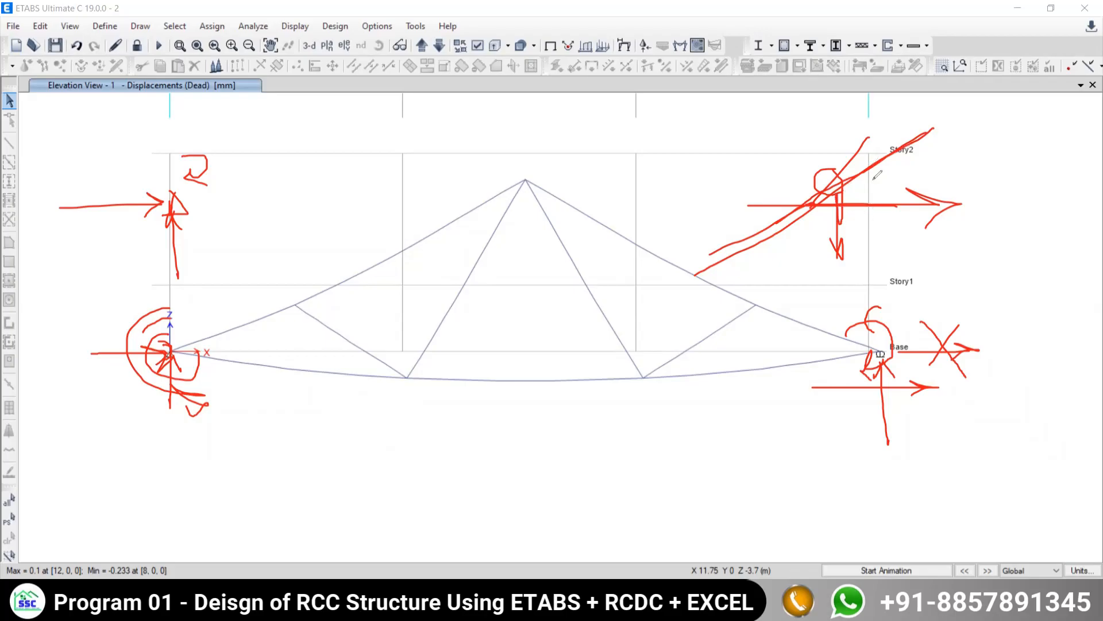
pyautogui.moveTo(867, 170); pyautogui.dragTo(869, 241)
pyautogui.moveTo(859, 189)
pyautogui.mouseDown()
pyautogui.moveTo(871, 126)
pyautogui.moveTo(849, 138)
pyautogui.mouseUp()
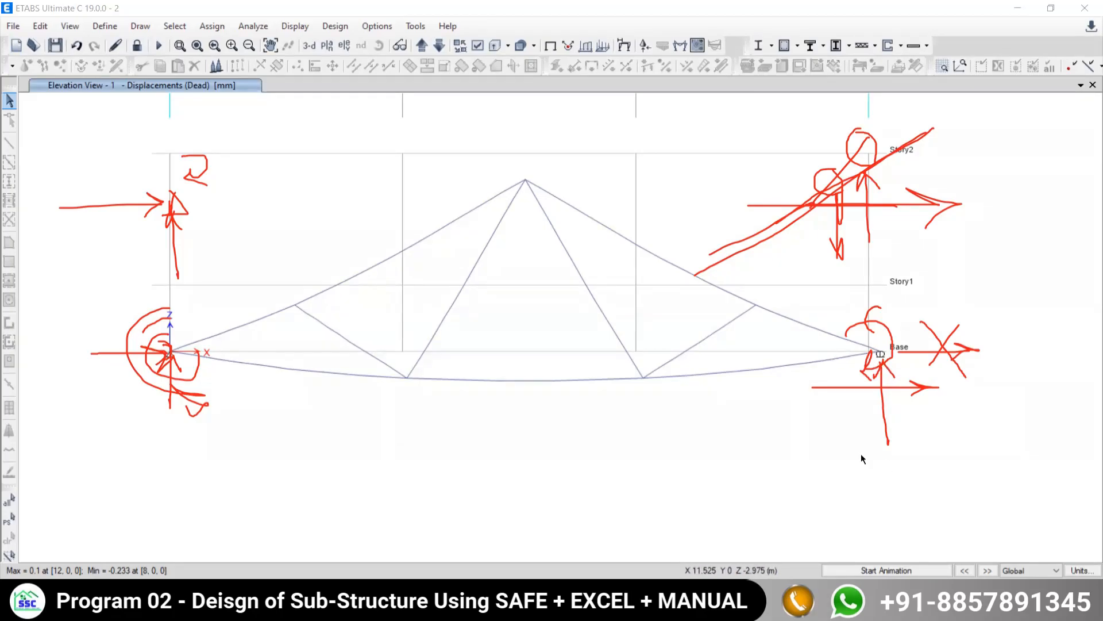
# - Replay and stop the Dead load displacement animation over the sketched support notes, and clear all the red marks
pyautogui.click(856, 571)
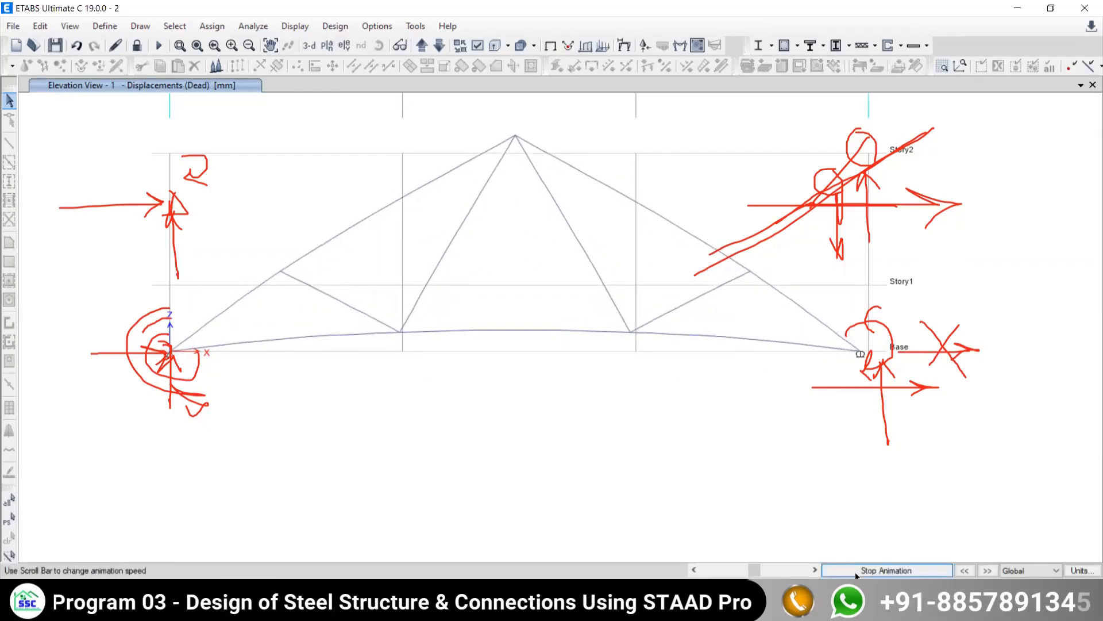
pyautogui.click(862, 571)
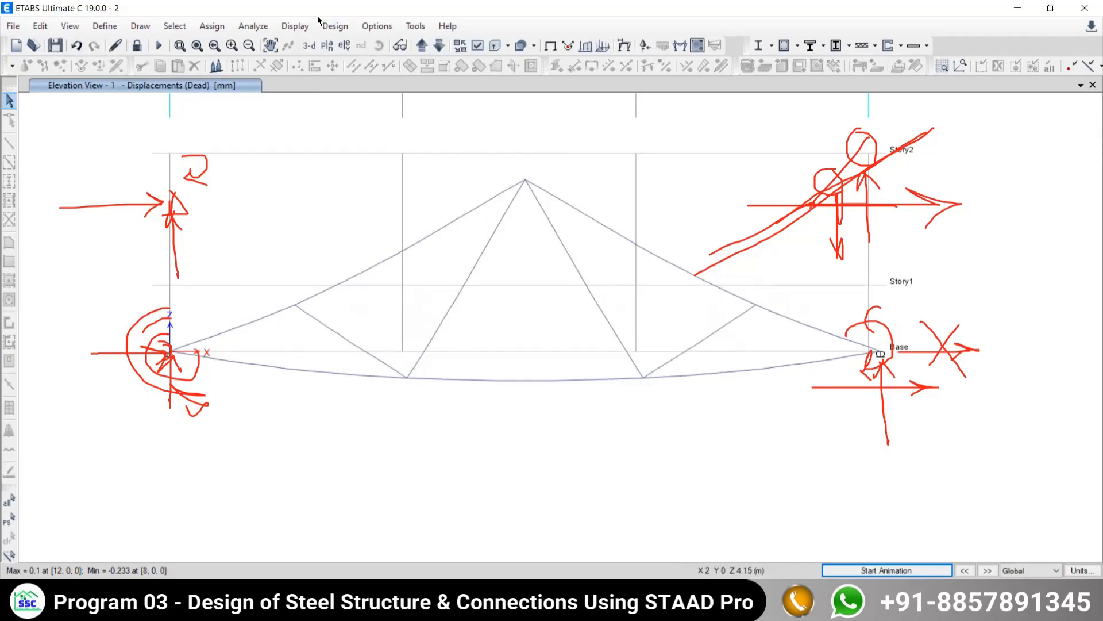
pyautogui.click(434, 606)
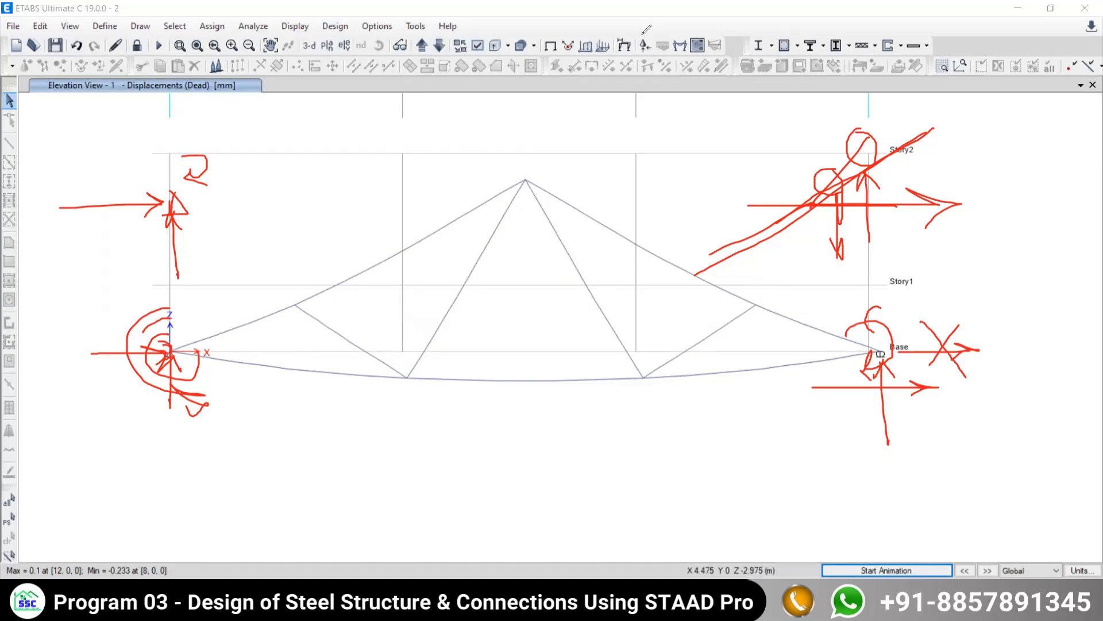
pyautogui.press('Escape')
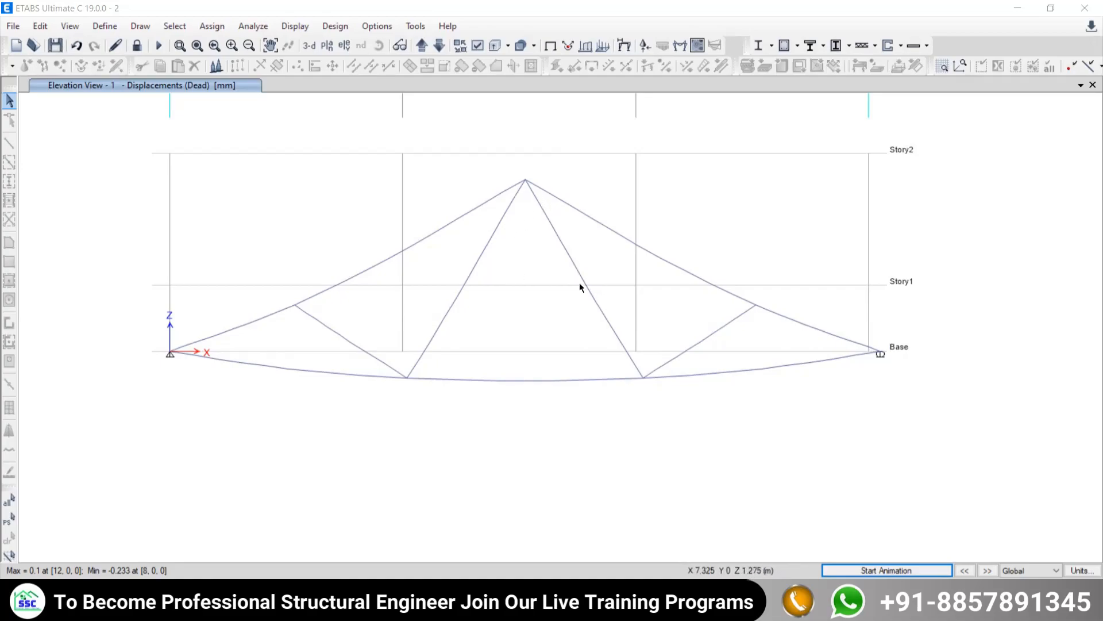
pyautogui.moveTo(524, 179)
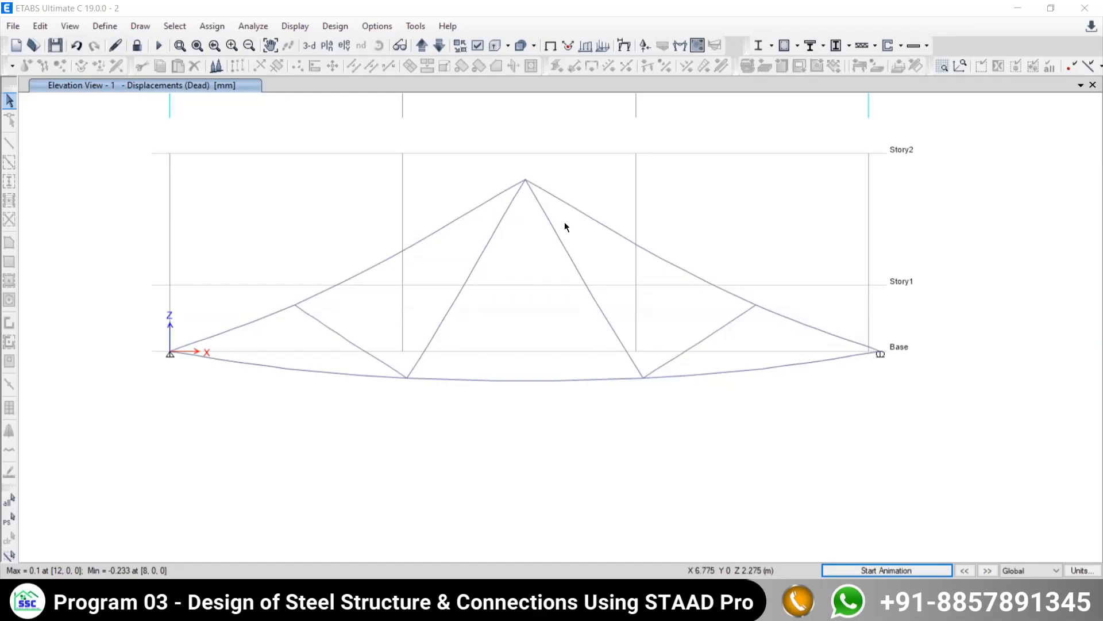
pyautogui.moveTo(538, 303)
pyautogui.mouseDown(button='middle')
pyautogui.moveTo(568, 264)
pyautogui.moveTo(565, 312)
pyautogui.mouseUp(button='middle')
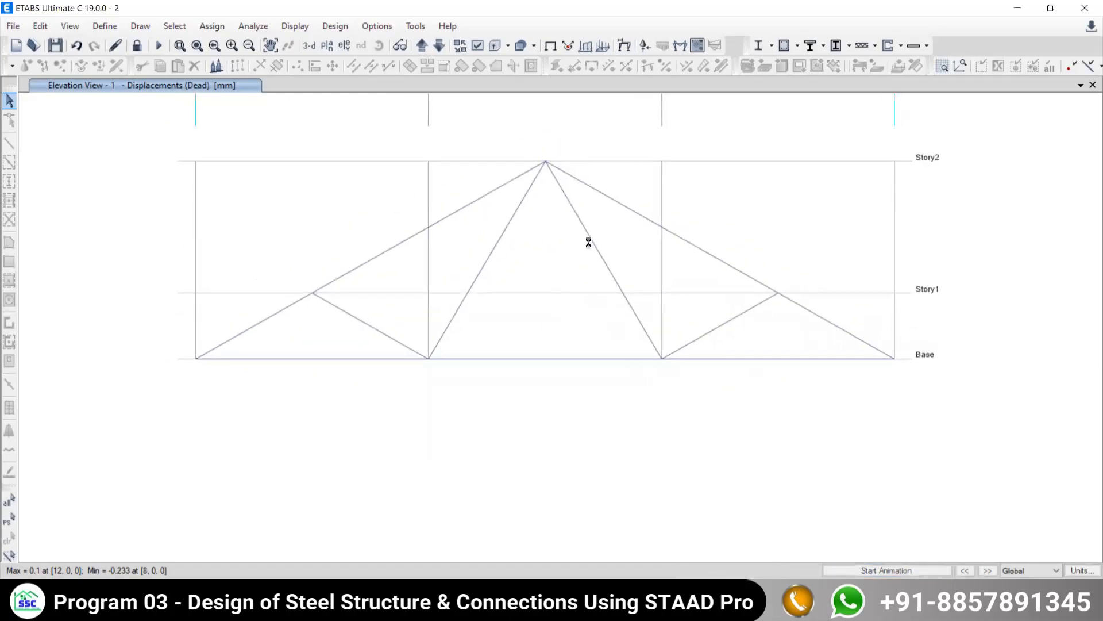
# - Display the Fz support reactions for the Live load case as arrows on the truss elevation
pyautogui.click(679, 46)
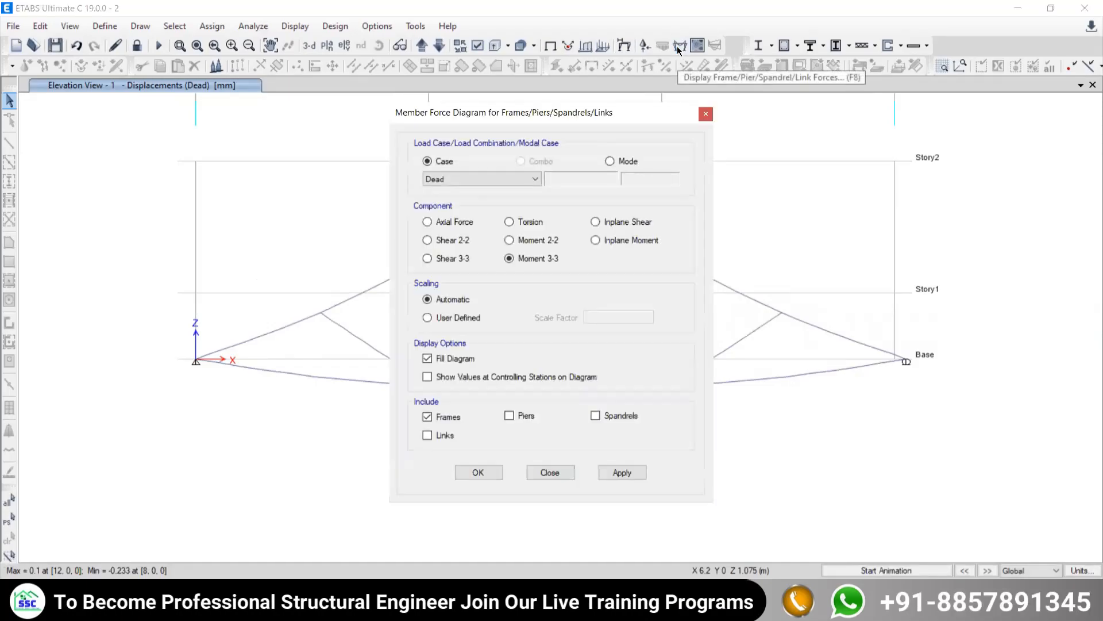
pyautogui.click(706, 113)
pyautogui.click(300, 27)
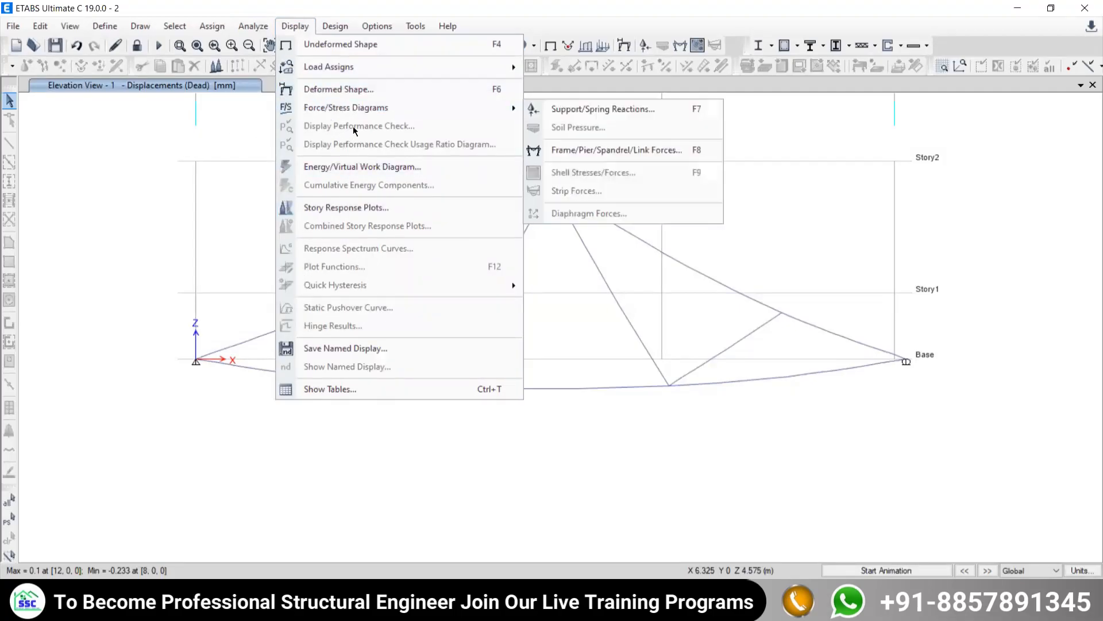
pyautogui.moveTo(349, 110)
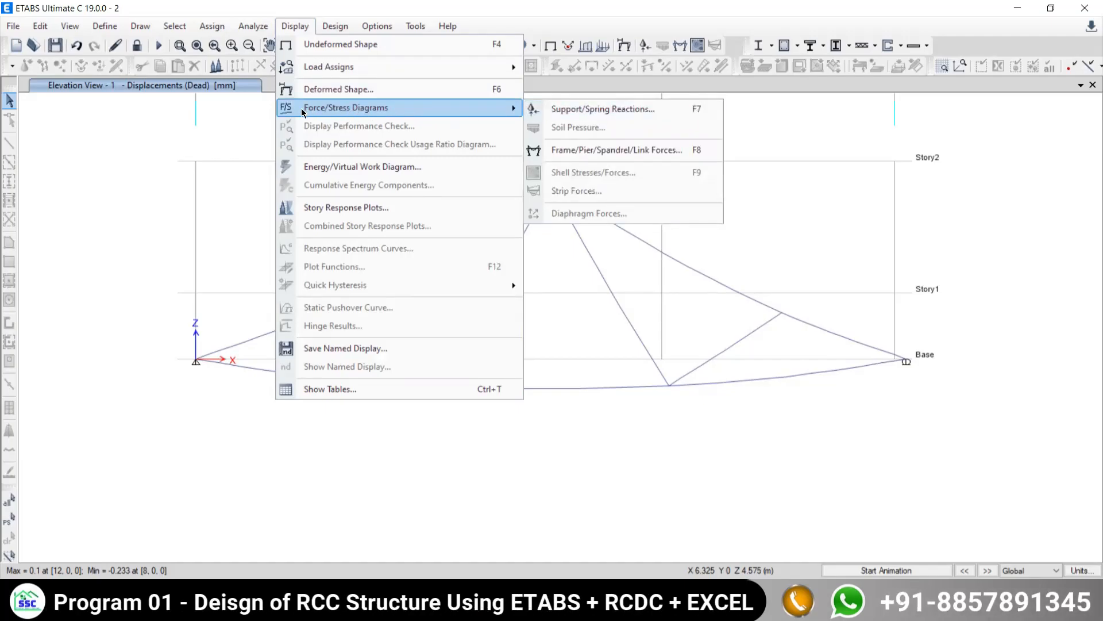
pyautogui.click(598, 110)
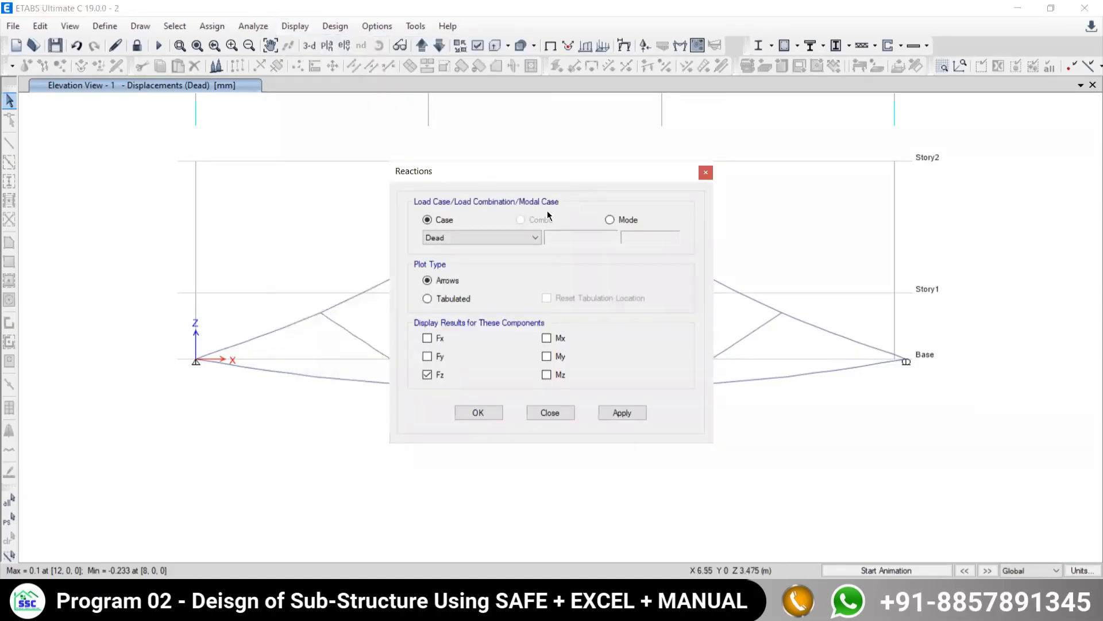
pyautogui.moveTo(514, 174); pyautogui.dragTo(704, 134)
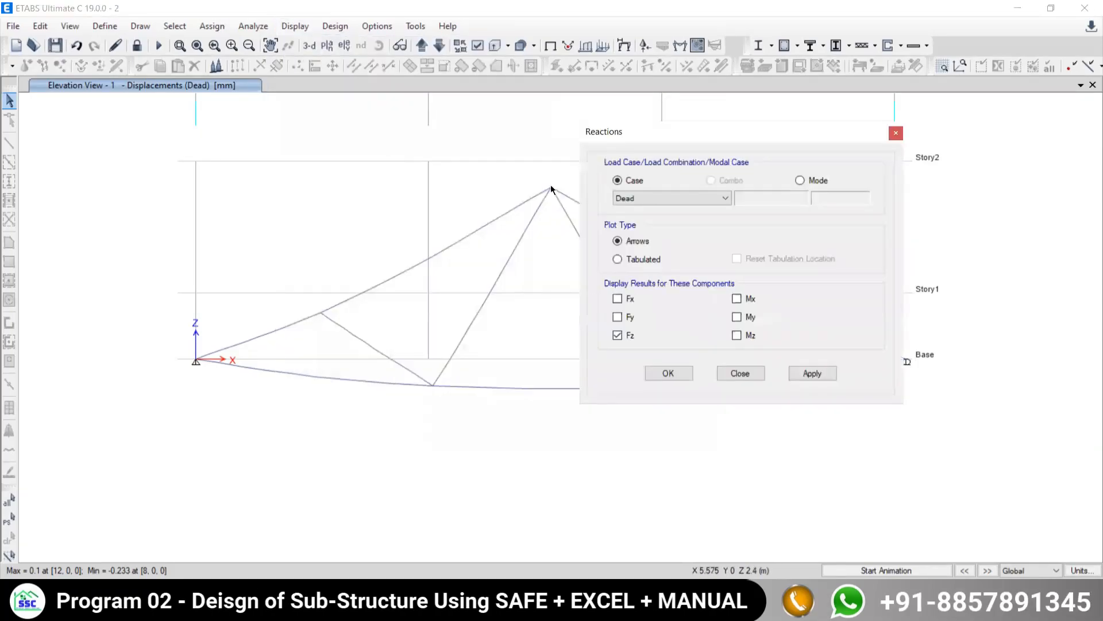
pyautogui.click(643, 198)
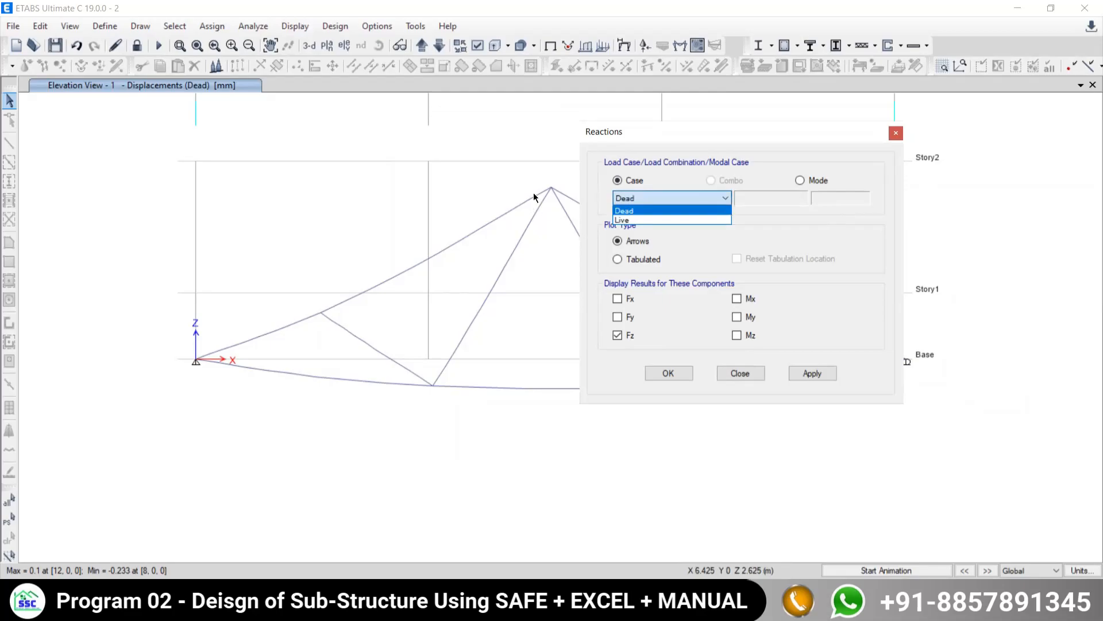
pyautogui.click(617, 221)
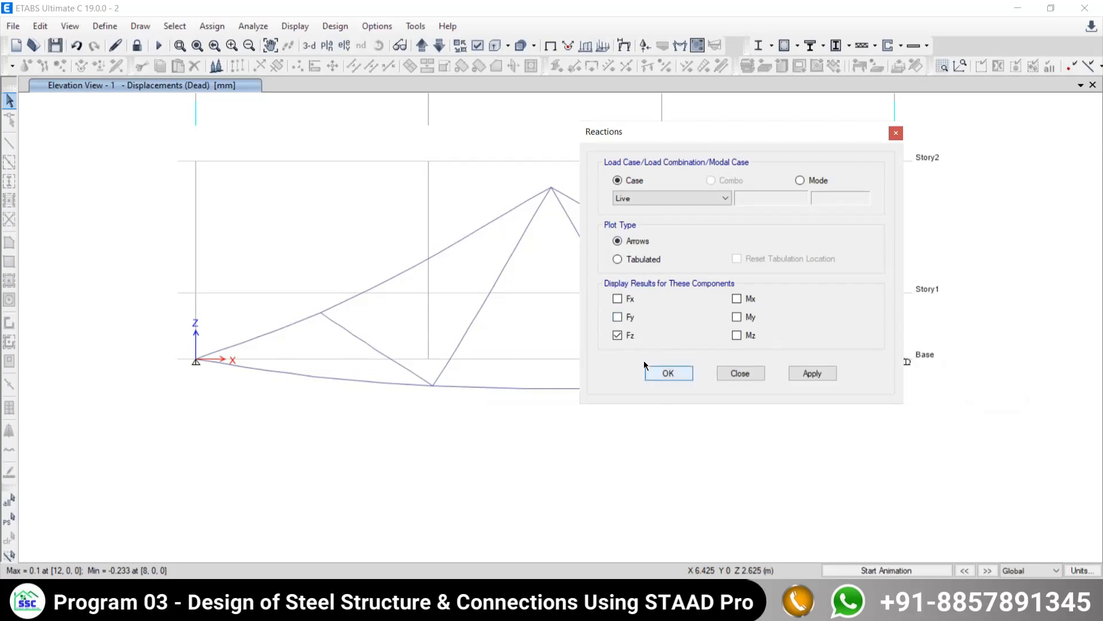
pyautogui.click(812, 373)
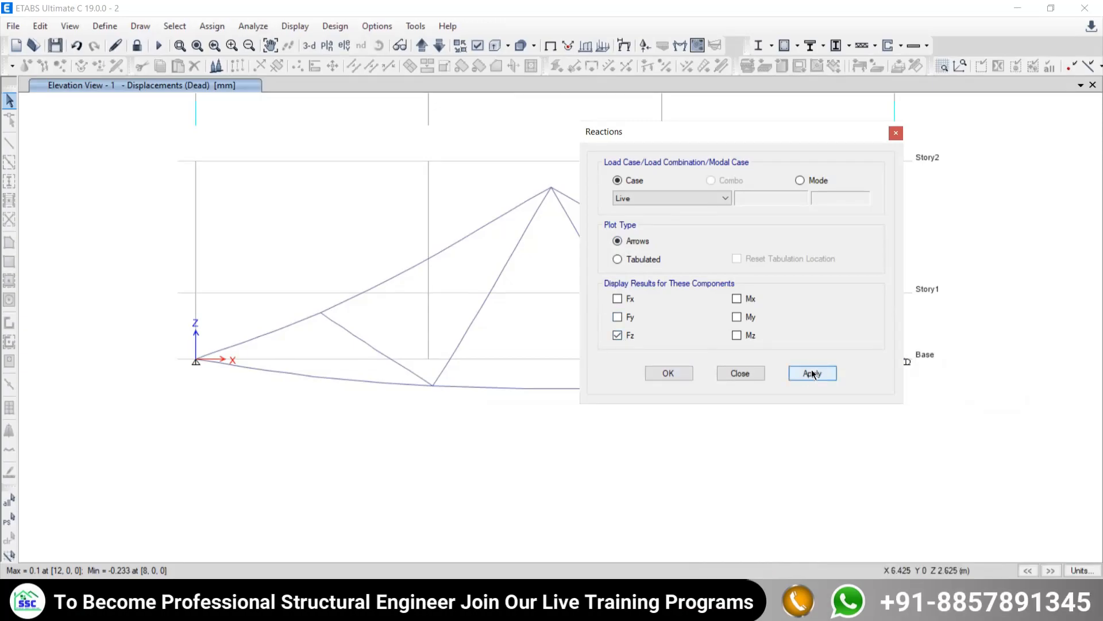
pyautogui.click(740, 373)
# - Inspect the reaction arrows at both base supports, and switch to the TRUSS AND BEAM EXAMPLE PDF to compare its support reactions
pyautogui.scroll(5, 198, 331)
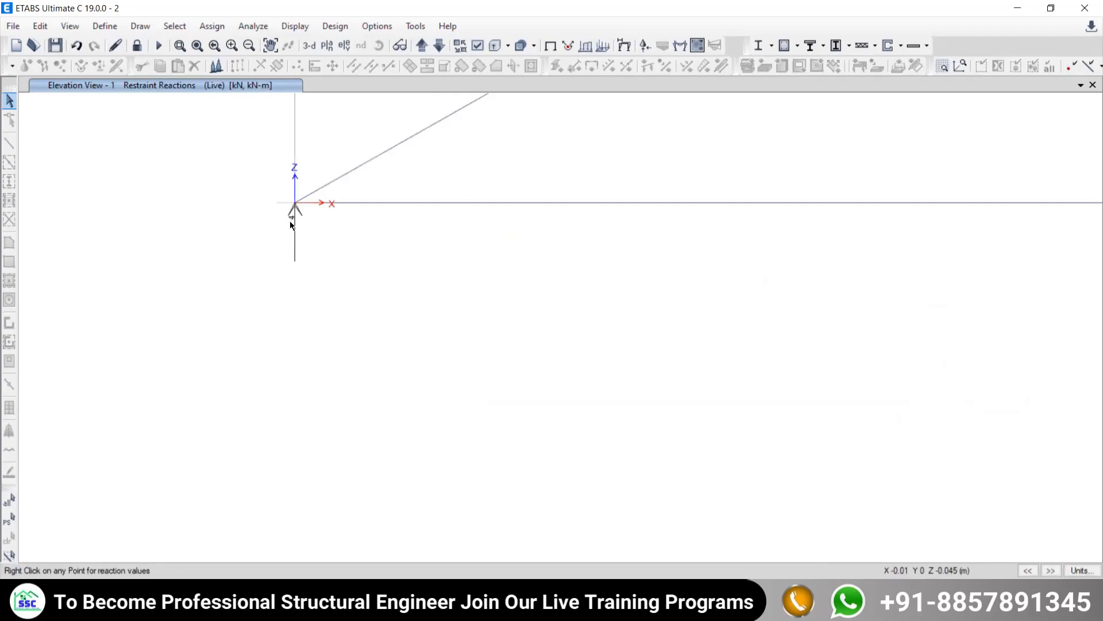
pyautogui.scroll(-4, 293, 224)
pyautogui.scroll(3, 741, 302)
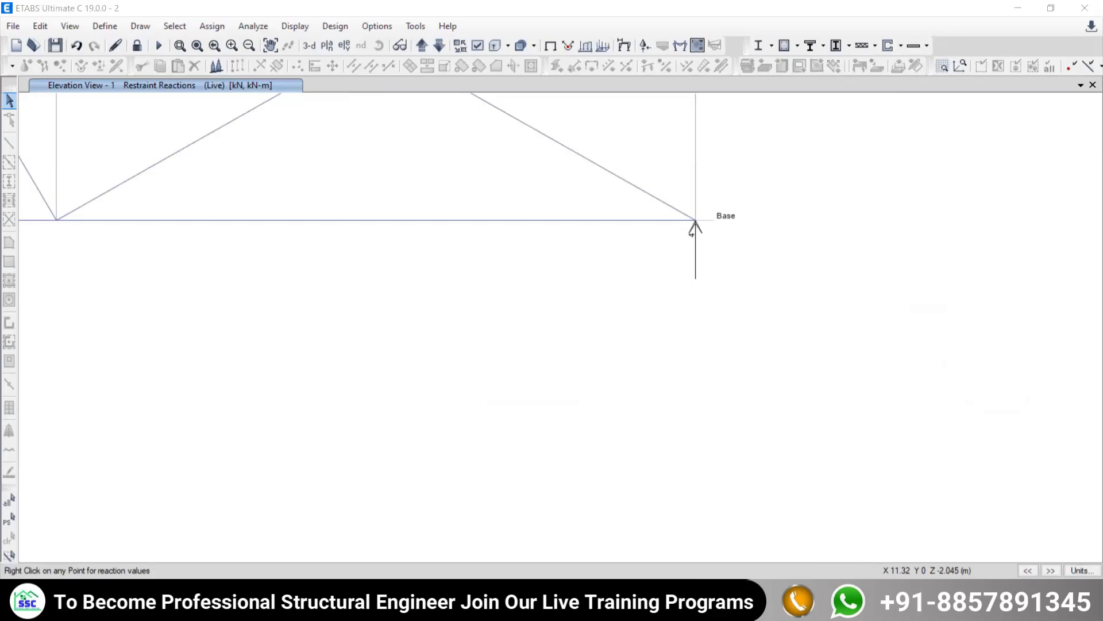
pyautogui.hotkey('alt', 'Tab')
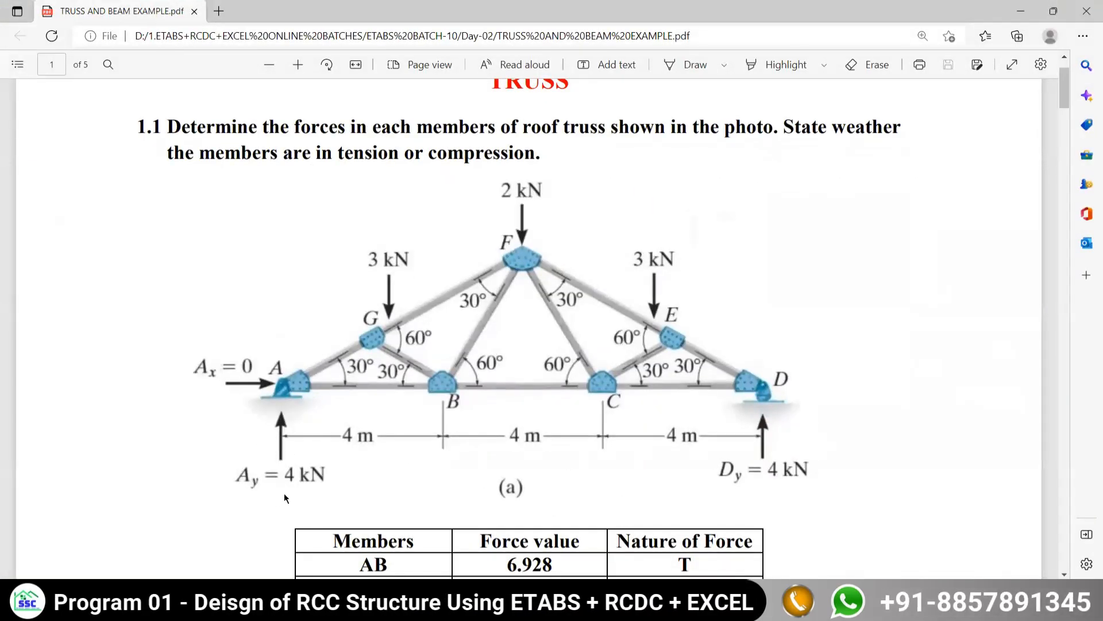
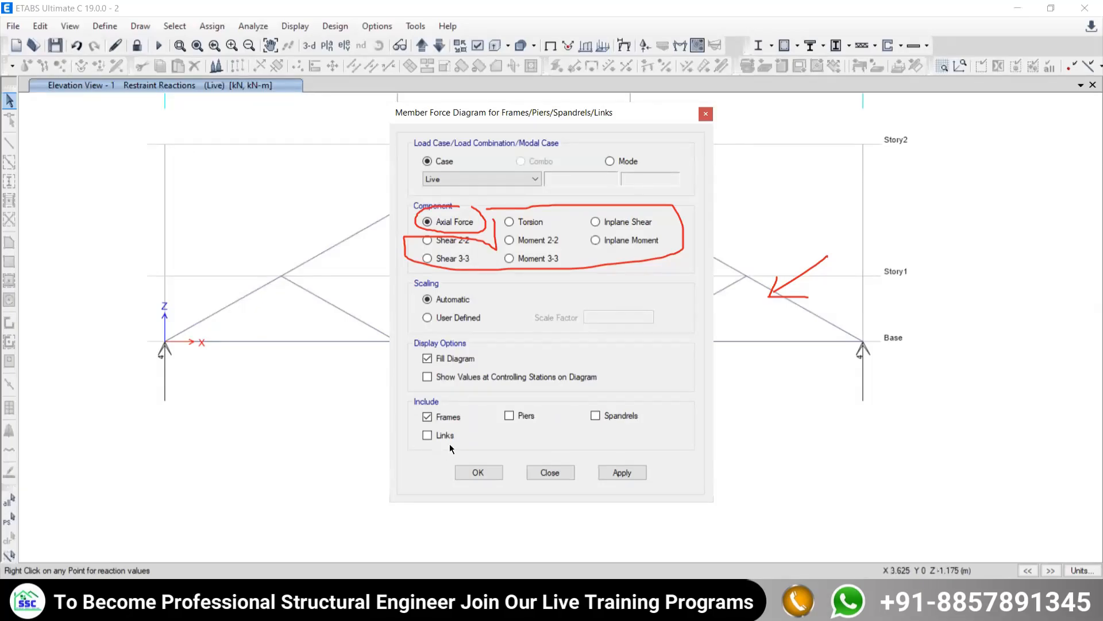
# - Display the filled axial force diagram for the Live load case with only frames included, and clear the red marks
pyautogui.click(508, 416)
pyautogui.click(436, 418)
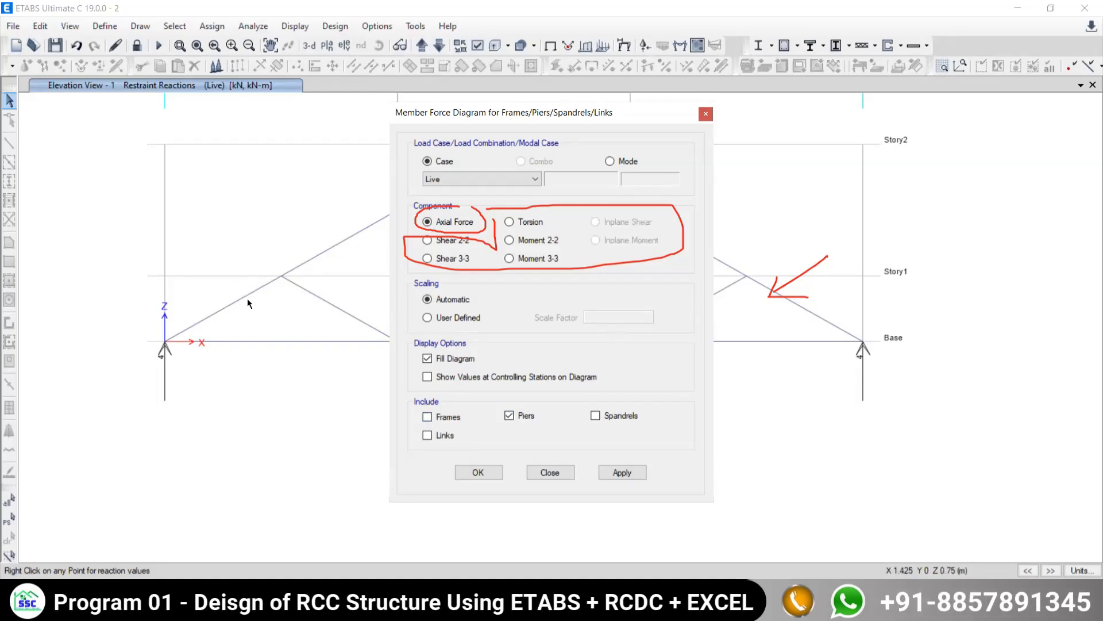
pyautogui.click(508, 415)
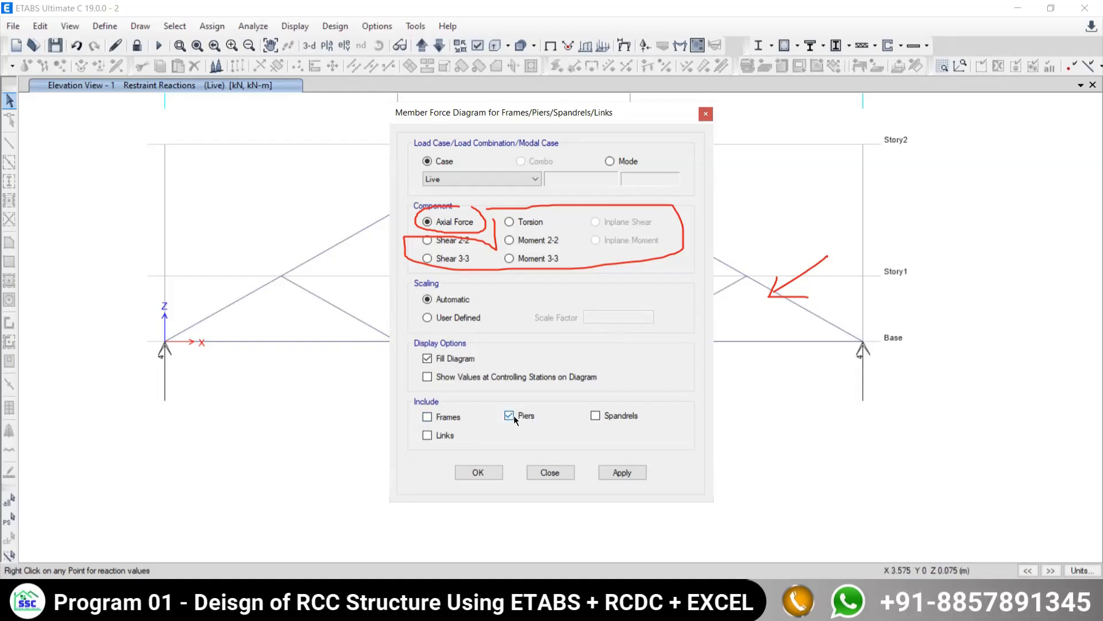
pyautogui.click(429, 418)
pyautogui.click(622, 473)
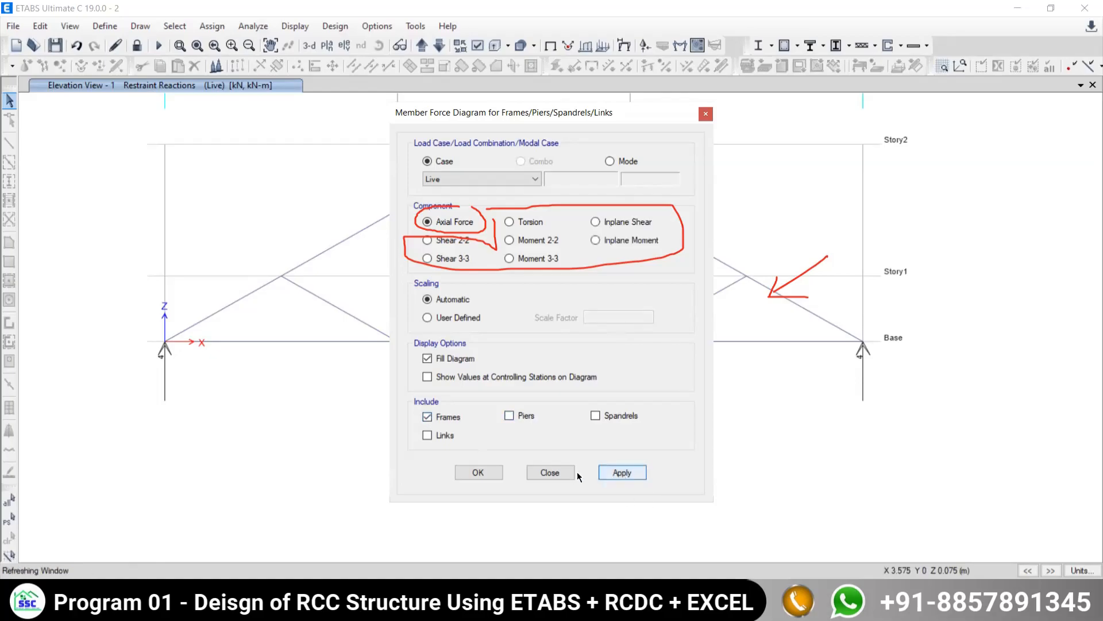
pyautogui.click(549, 472)
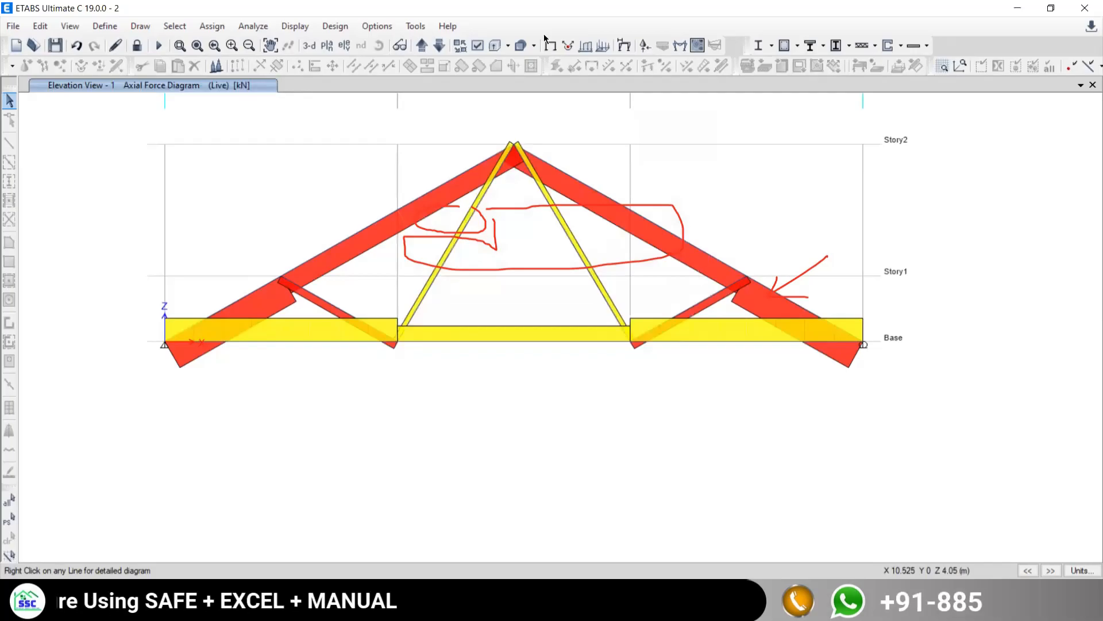
pyautogui.click(616, 59)
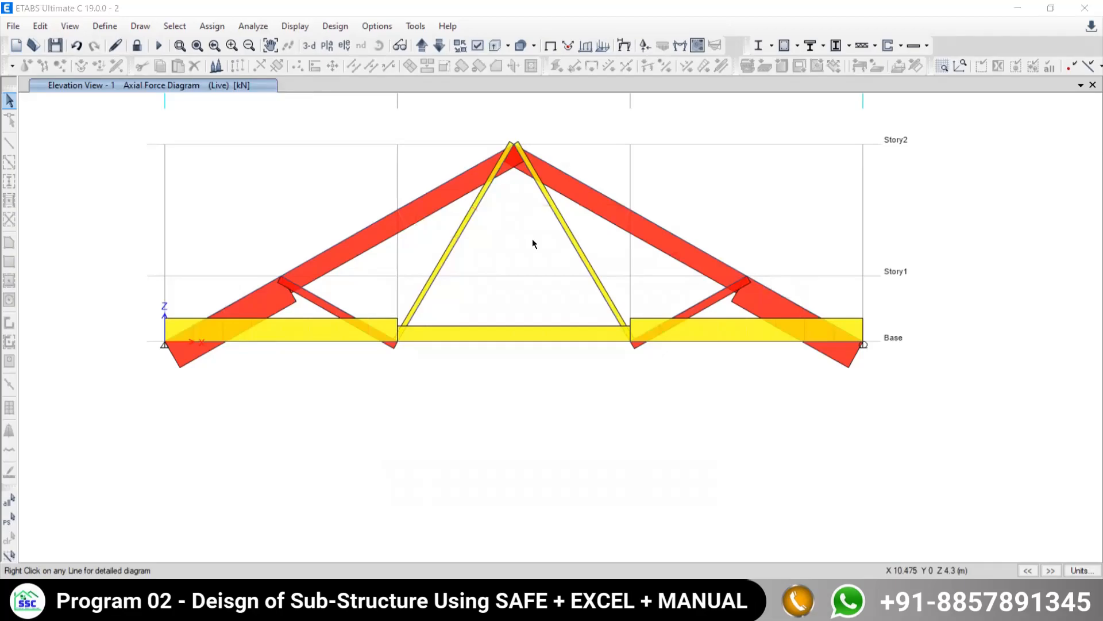
# - Inspect the axial forces in the right-hand top chord and the middle bottom chord member of the truss
pyautogui.moveTo(531, 282); pyautogui.dragTo(553, 327, button='middle')
pyautogui.moveTo(460, 230)
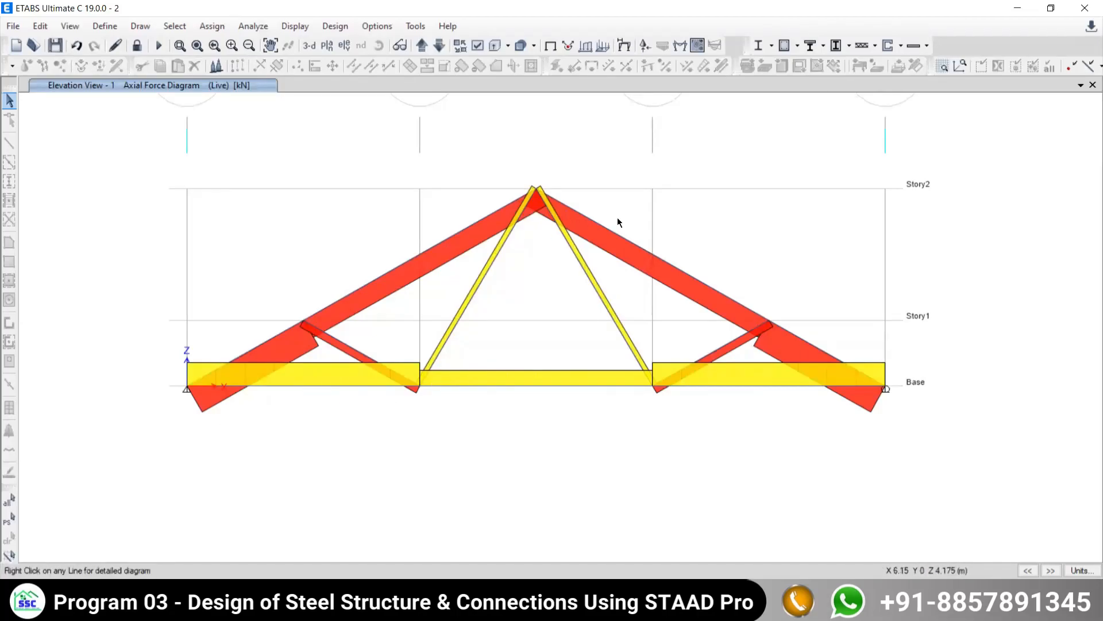
pyautogui.moveTo(687, 274)
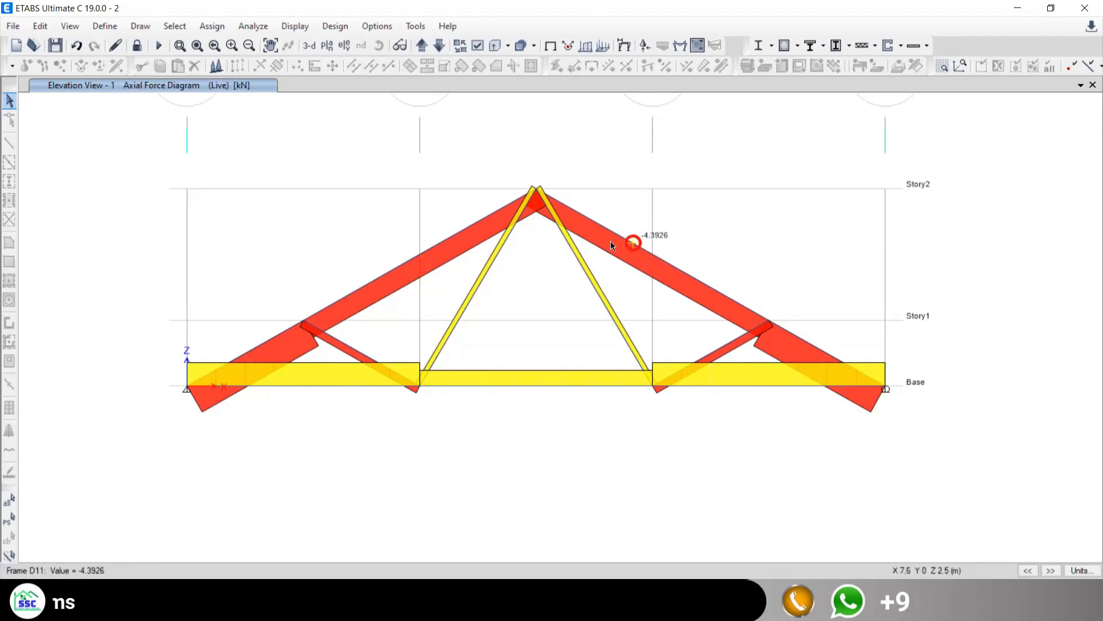
pyautogui.moveTo(558, 386)
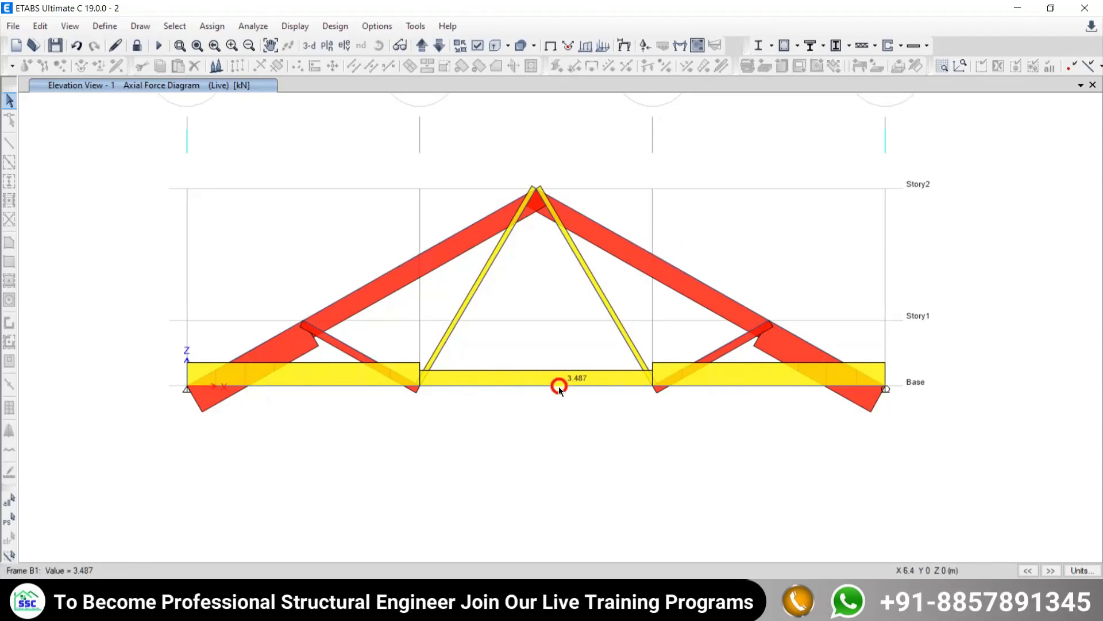
pyautogui.moveTo(518, 388)
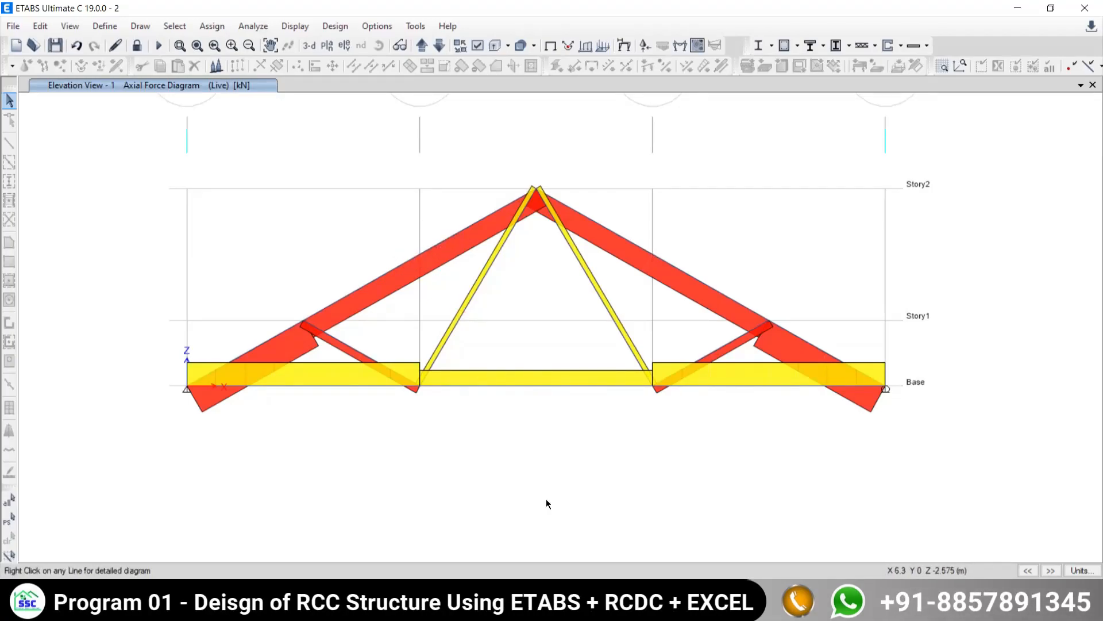
# - Sketch inward compression arrows above the truss, outward tension arrows below it, and minus and plus signs beside the chords, and clear the marks
pyautogui.moveTo(207, 230); pyautogui.dragTo(320, 168)
pyautogui.moveTo(288, 180)
pyautogui.mouseDown()
pyautogui.moveTo(283, 195)
pyautogui.moveTo(322, 212)
pyautogui.mouseUp()
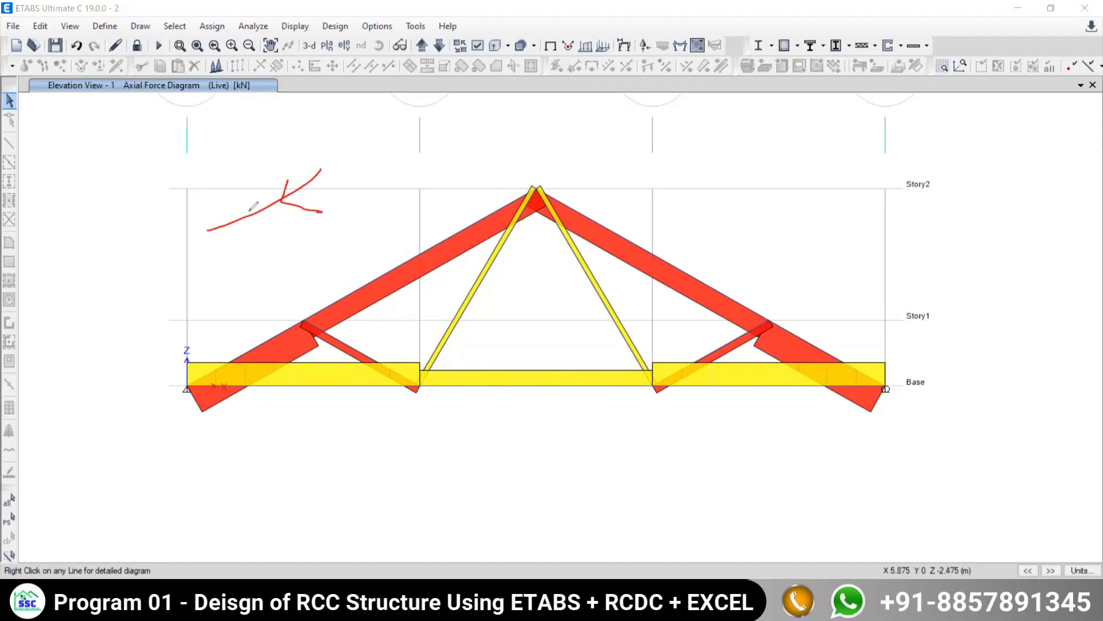
pyautogui.moveTo(236, 211)
pyautogui.mouseDown()
pyautogui.moveTo(256, 223)
pyautogui.moveTo(250, 233)
pyautogui.mouseUp()
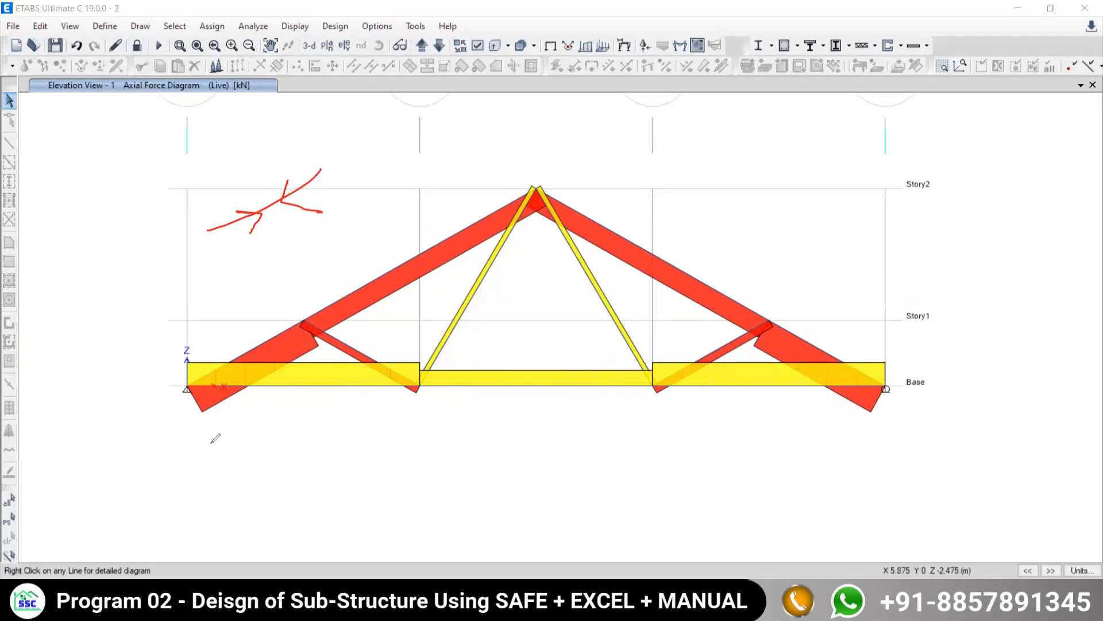
pyautogui.moveTo(210, 444)
pyautogui.mouseDown()
pyautogui.moveTo(387, 446)
pyautogui.moveTo(345, 458)
pyautogui.mouseUp()
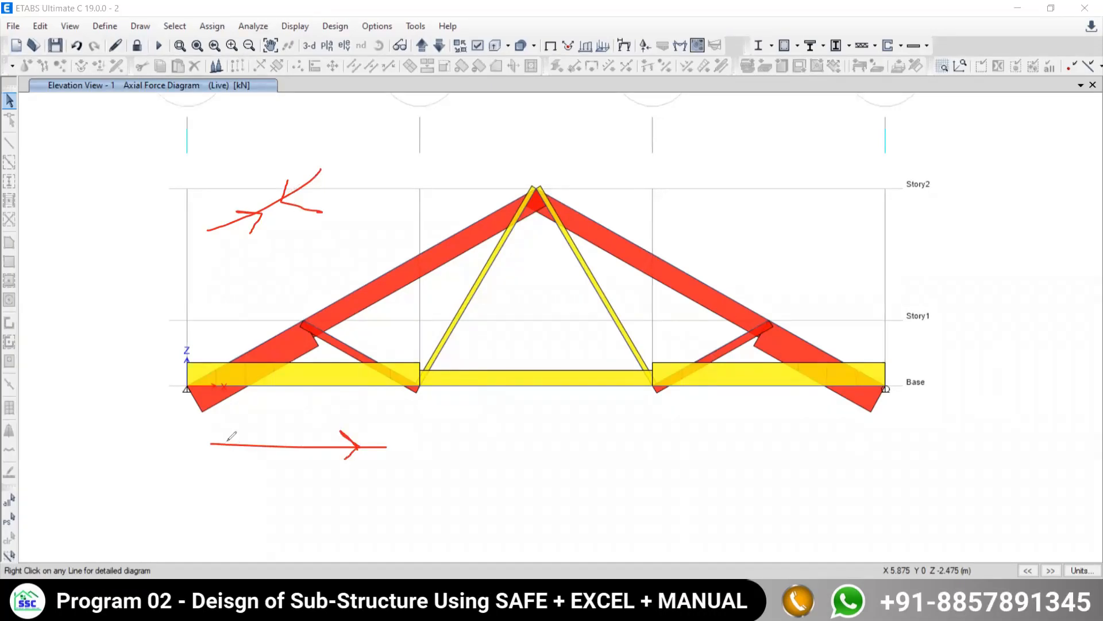
pyautogui.moveTo(267, 425)
pyautogui.mouseDown()
pyautogui.moveTo(232, 446)
pyautogui.moveTo(245, 468)
pyautogui.mouseUp()
pyautogui.moveTo(375, 257); pyautogui.dragTo(366, 262)
pyautogui.moveTo(503, 343)
pyautogui.mouseDown()
pyautogui.moveTo(503, 362)
pyautogui.moveTo(516, 353)
pyautogui.mouseUp()
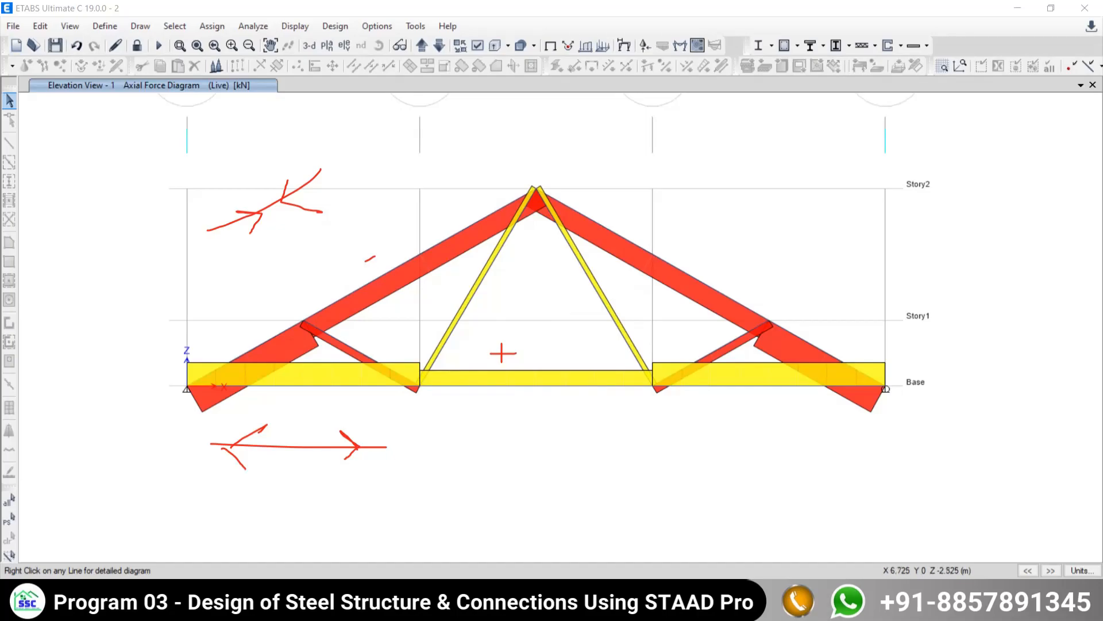
pyautogui.click(651, 35)
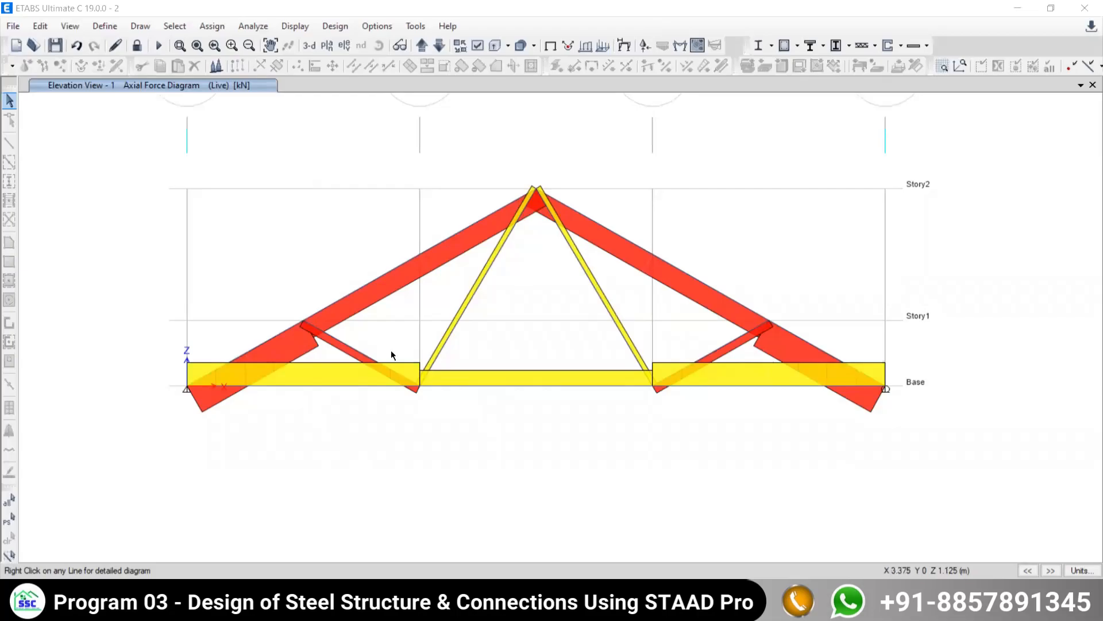
# - Inspect the axial force in diagonal BF, and check the nature of force for member AB in the PDF table
pyautogui.moveTo(471, 405); pyautogui.dragTo(465, 359, button='middle')
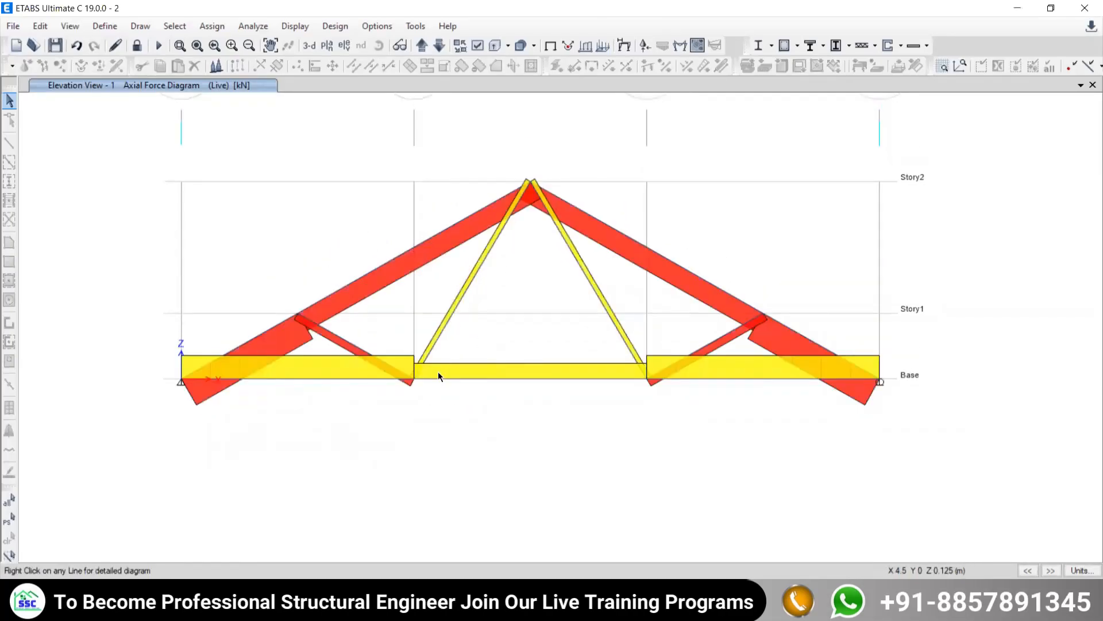
pyautogui.moveTo(431, 352)
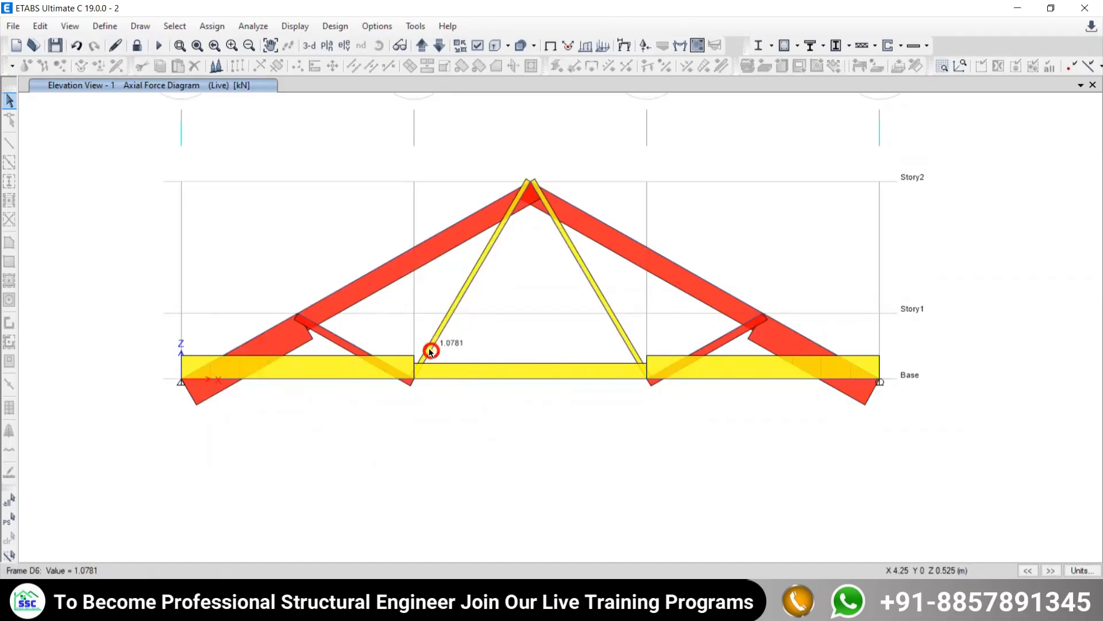
pyautogui.hotkey('alt', 'Tab')
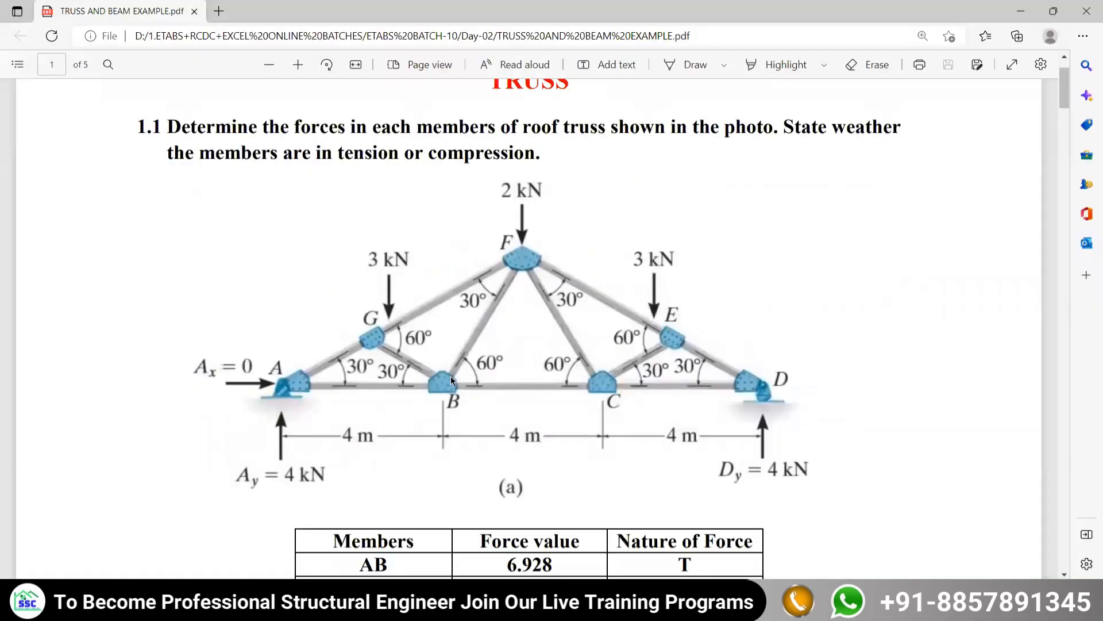
pyautogui.scroll(-5, 450, 376)
pyautogui.scroll(3, 277, 233)
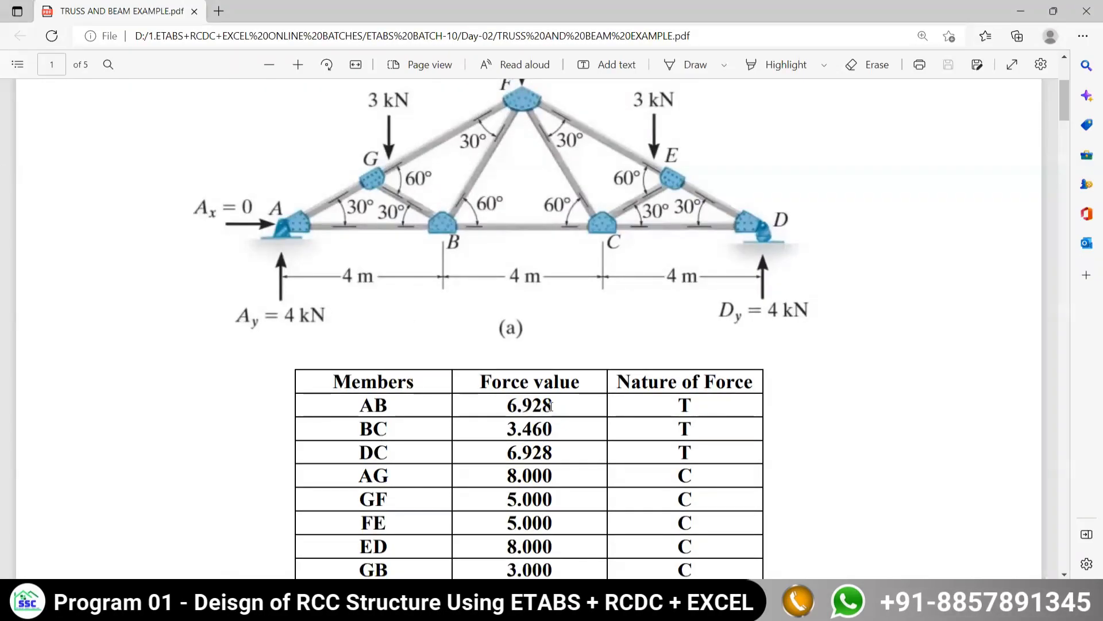
pyautogui.doubleClick(695, 405)
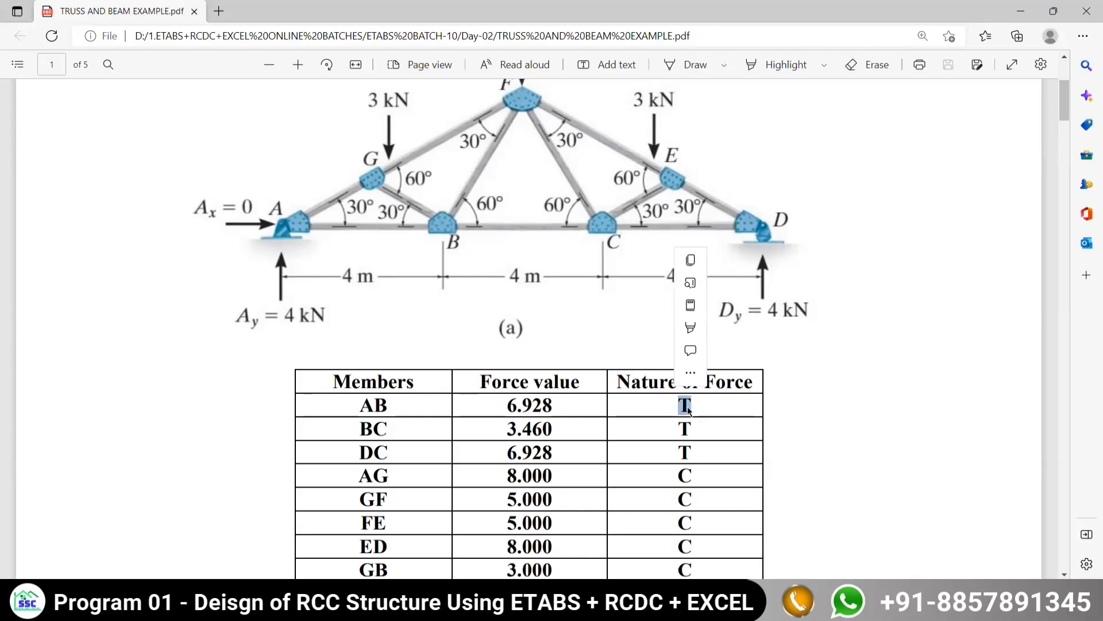
pyautogui.click(691, 414)
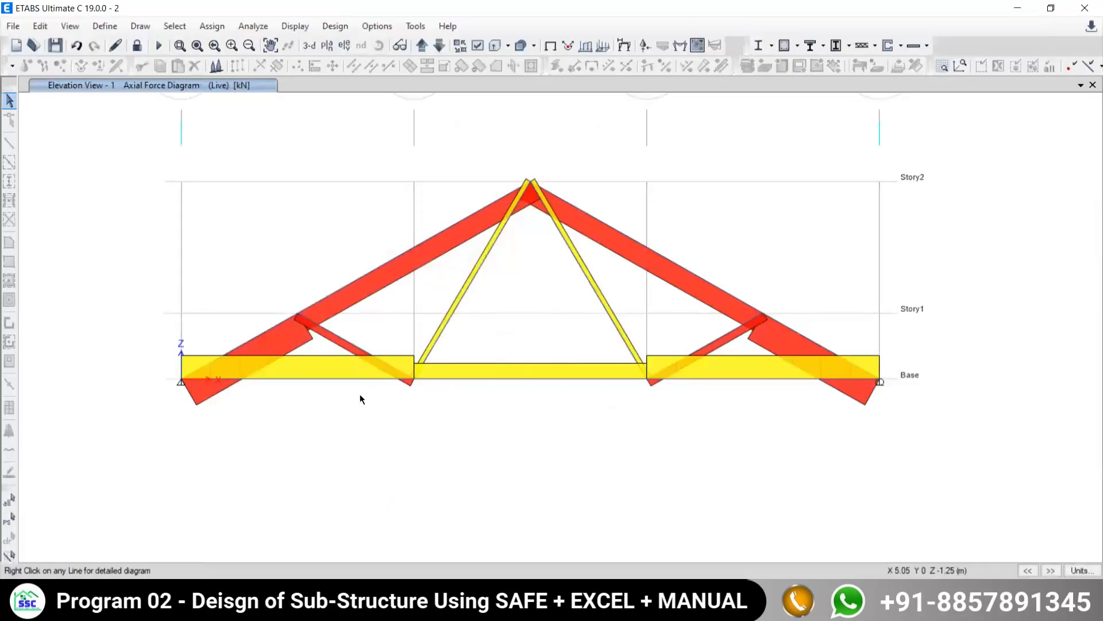
# - Compare the axial forces in bottom chord members AB and BC with the PDF table
pyautogui.moveTo(343, 379)
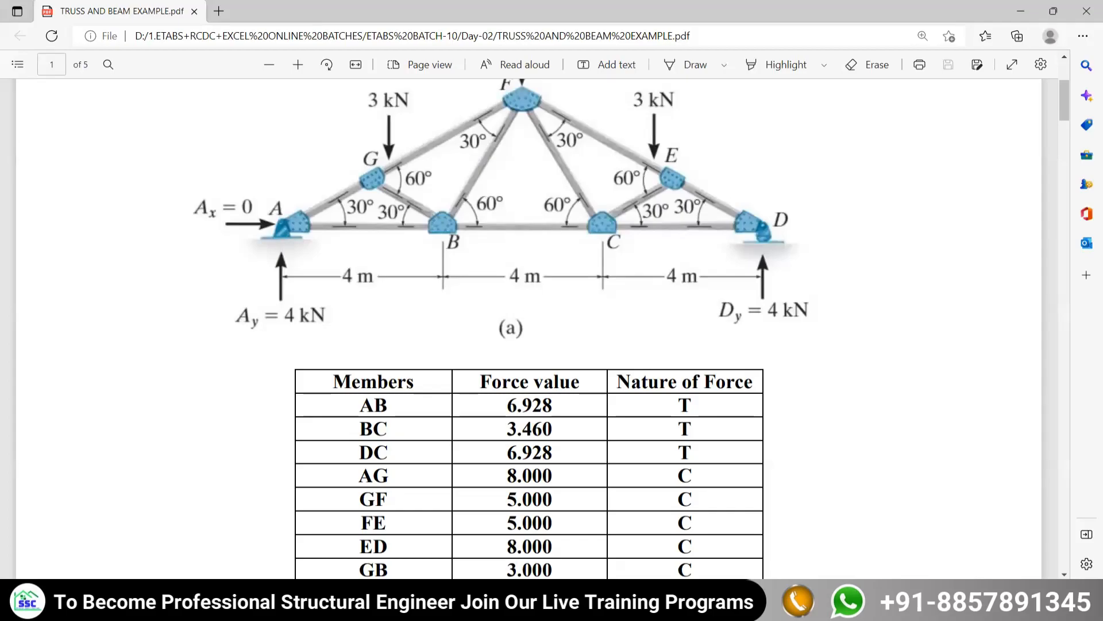
pyautogui.click(690, 604)
pyautogui.moveTo(529, 379)
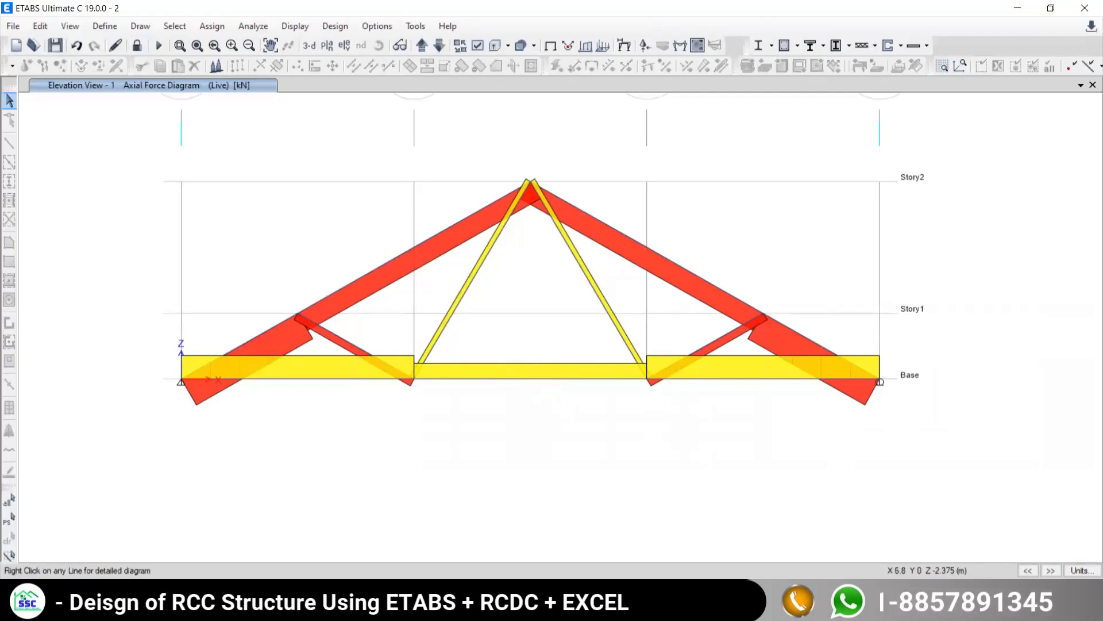
# - Compare the axial force in the lower left top chord member AG with its value and nature in the PDF table
pyautogui.click(621, 603)
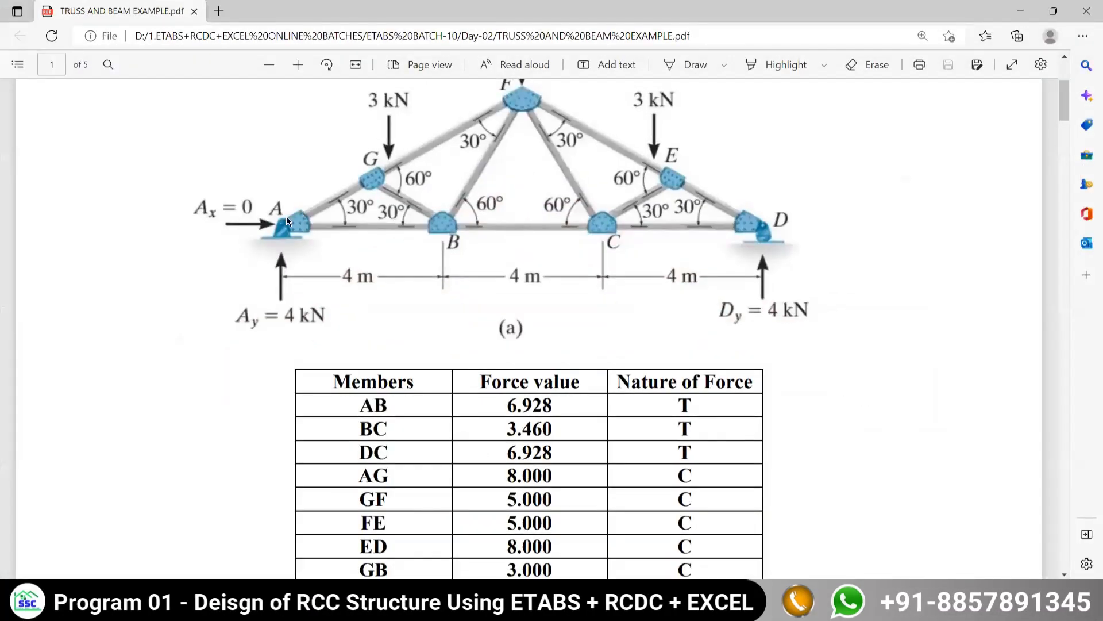
pyautogui.scroll(-3, 421, 429)
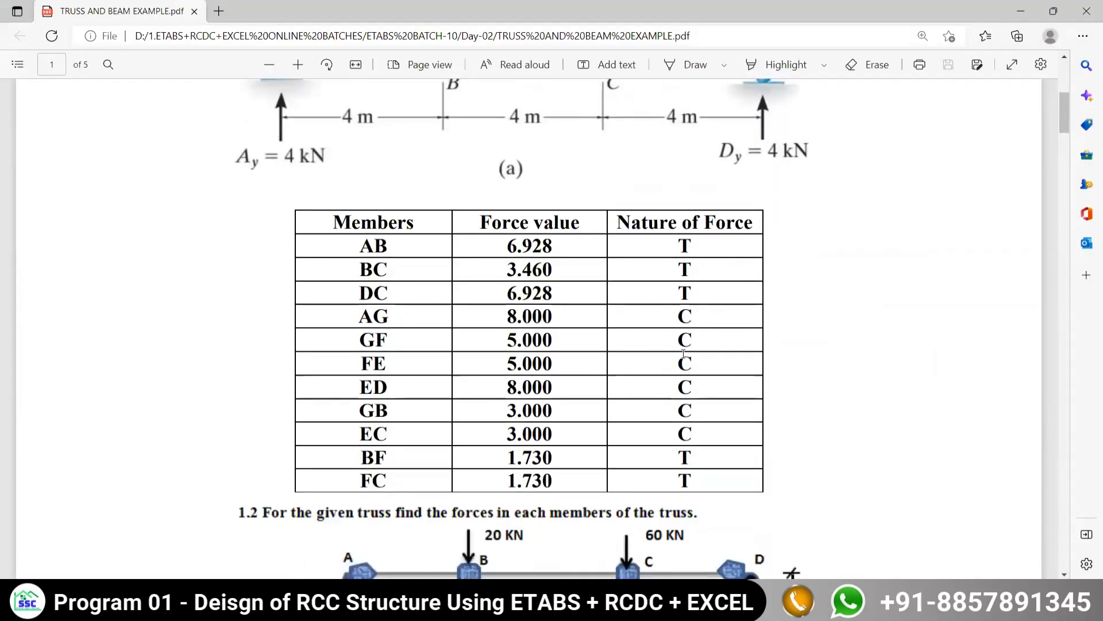
pyautogui.hotkey('alt', 'Tab')
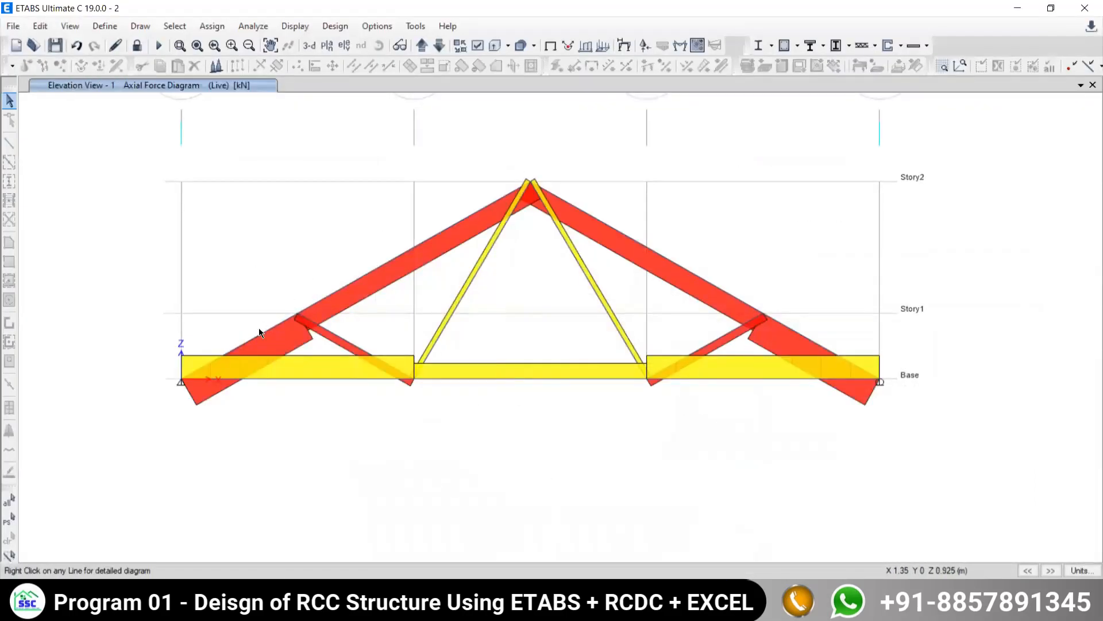
pyautogui.moveTo(240, 347)
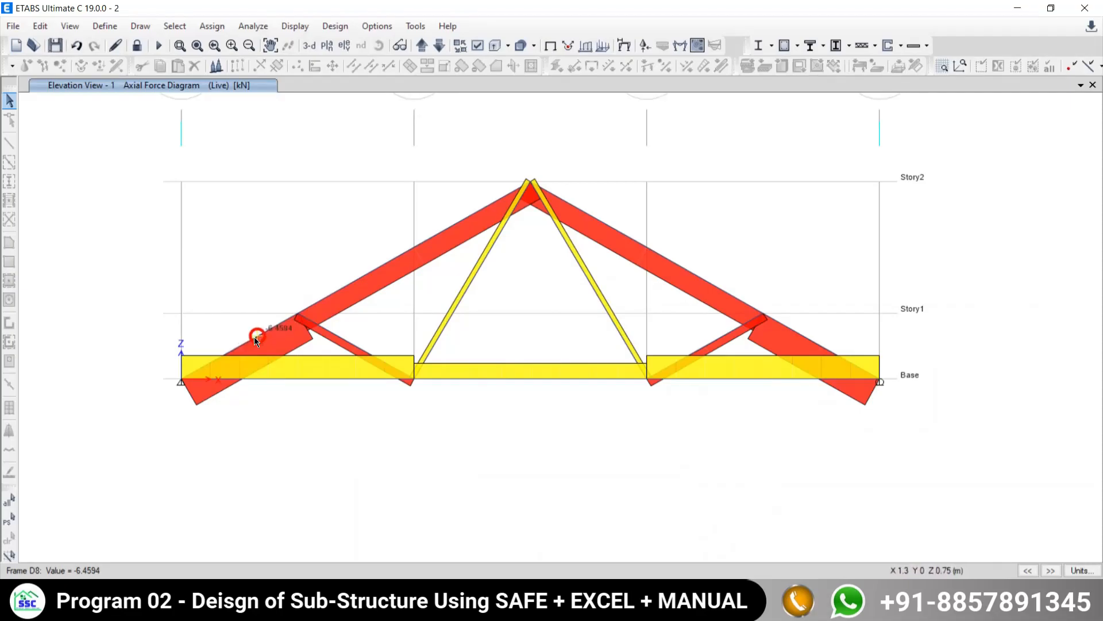
pyautogui.hotkey('alt', 'Tab')
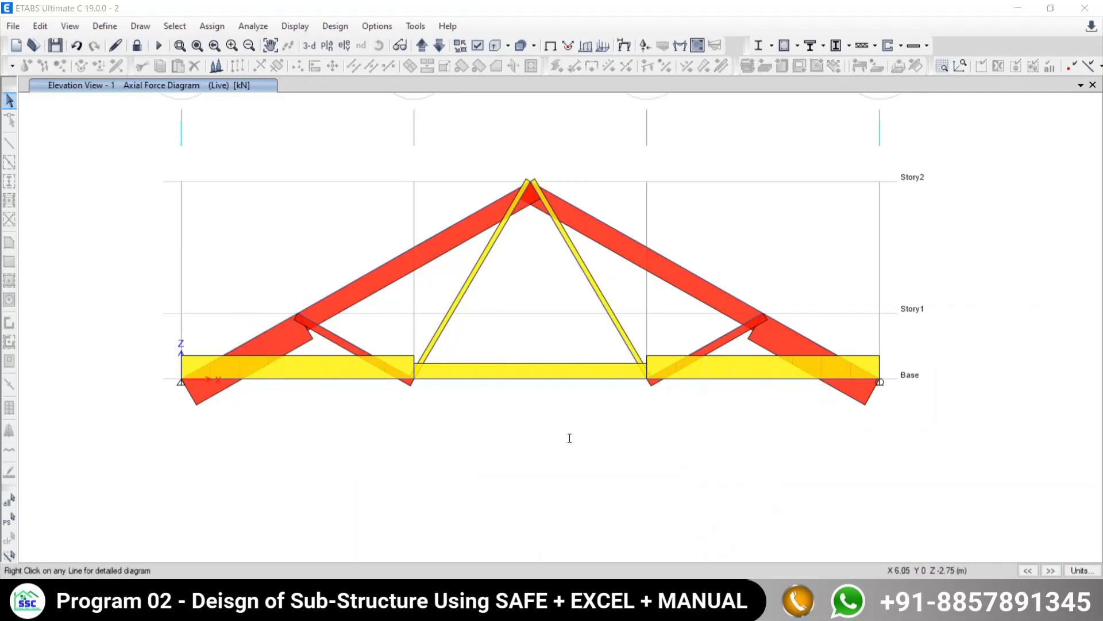
pyautogui.moveTo(518, 317); pyautogui.dragTo(532, 318)
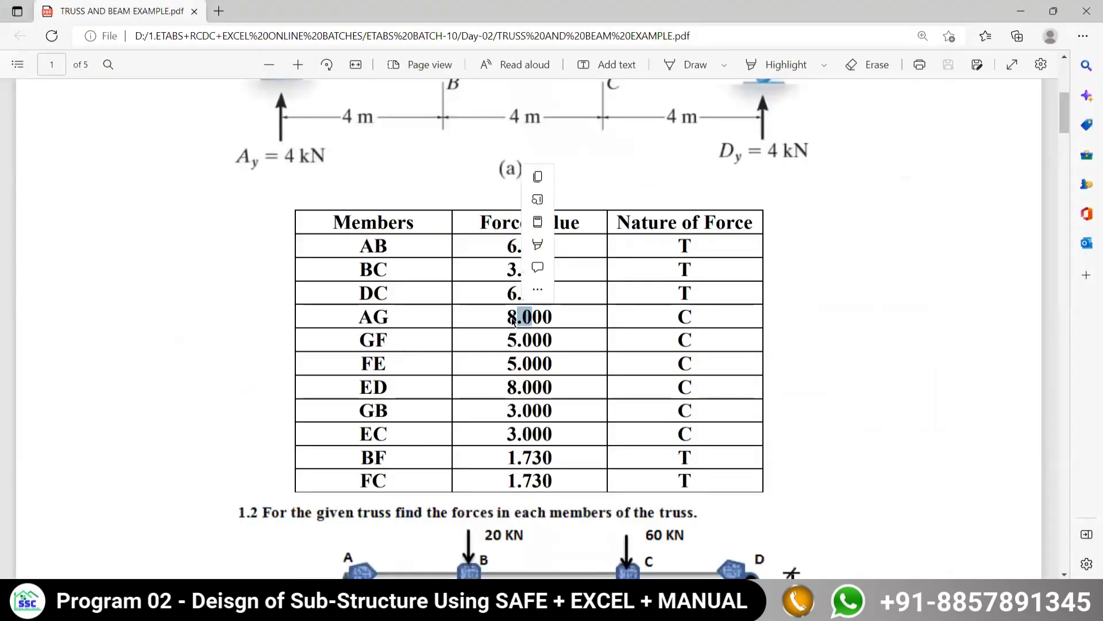
pyautogui.hotkey('alt', 'Tab')
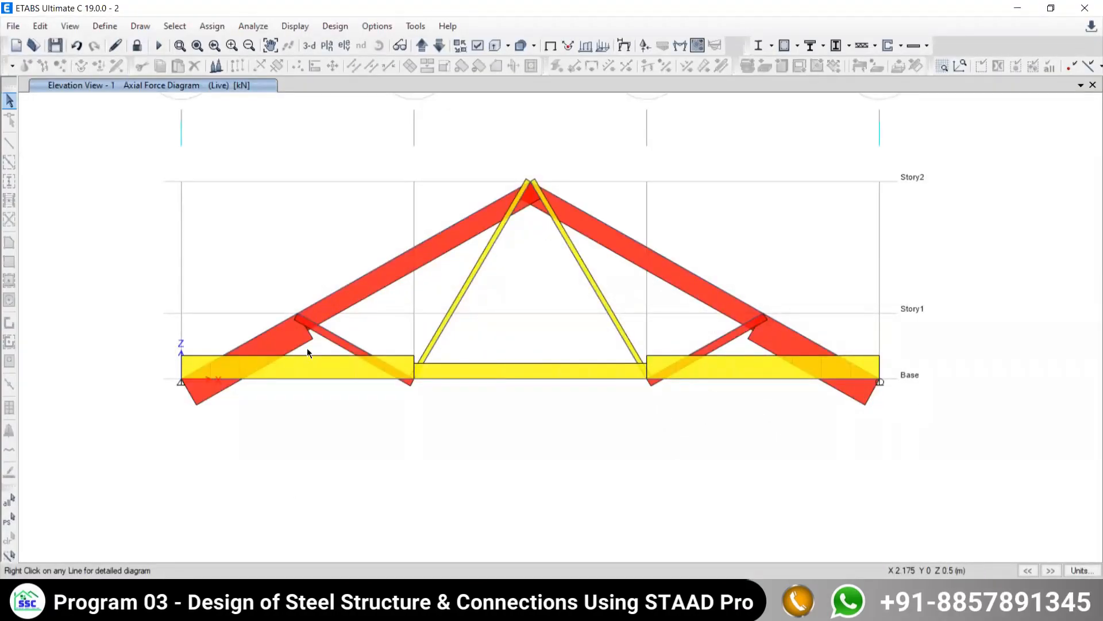
pyautogui.hotkey('alt', 'Tab')
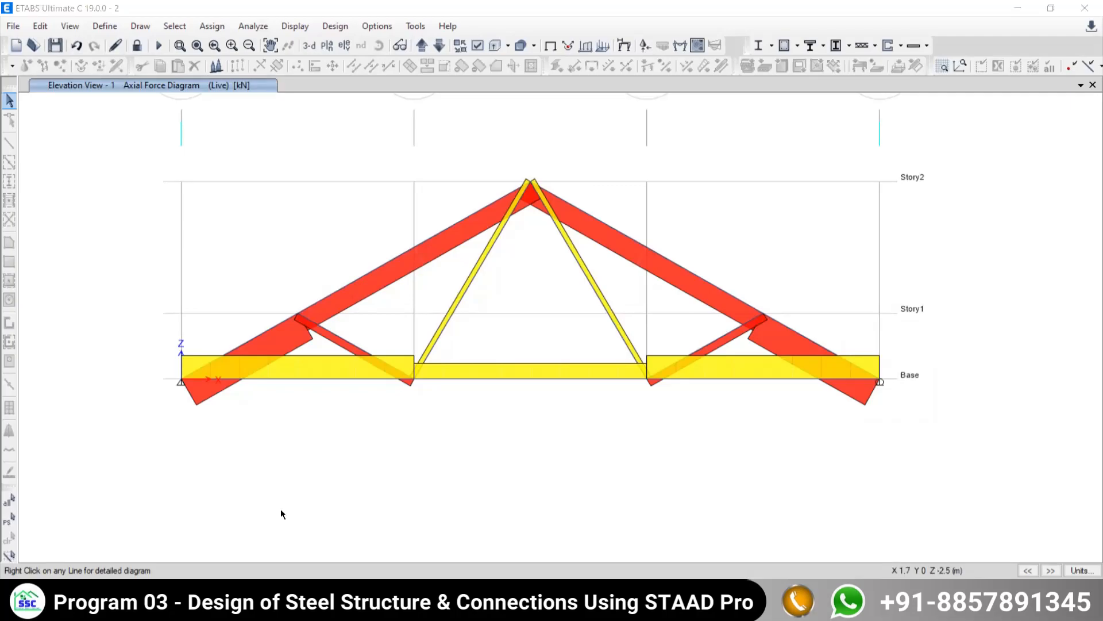
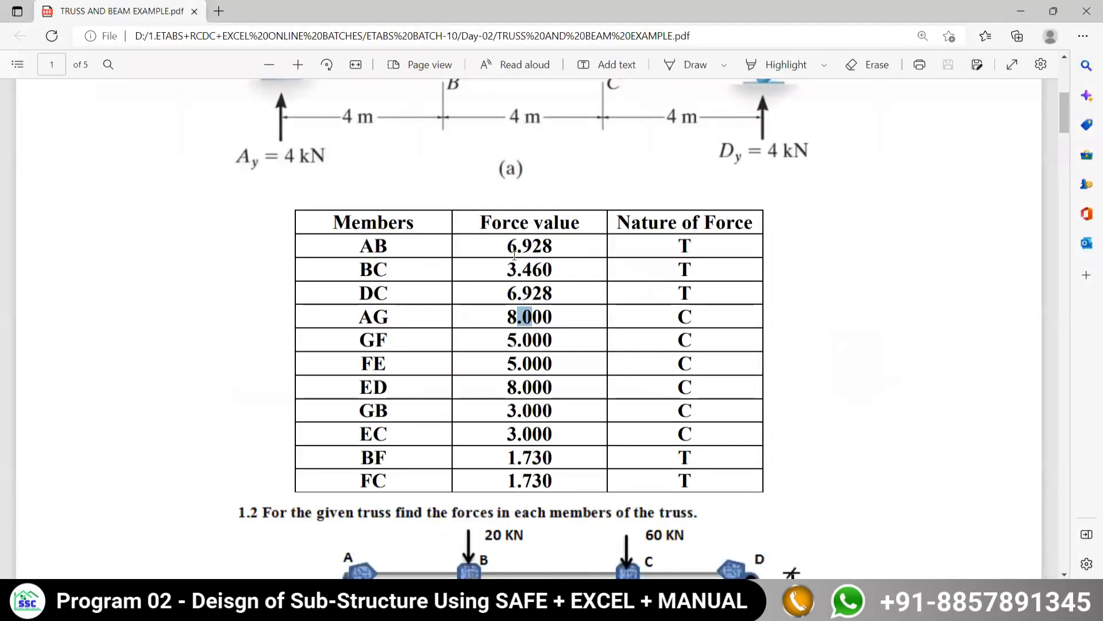
# - Locate member GF in the PDF truss figure and check its nature of force in the table against the axial force diagram
pyautogui.scroll(3, 414, 82)
pyautogui.scroll(2, 433, 198)
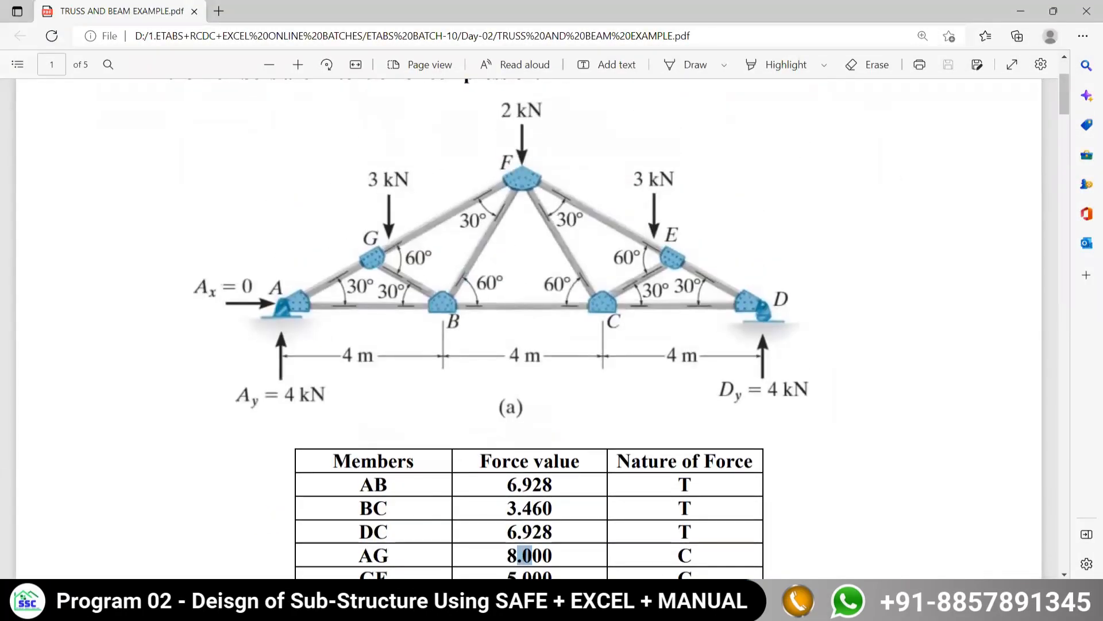
pyautogui.scroll(-6, 420, 435)
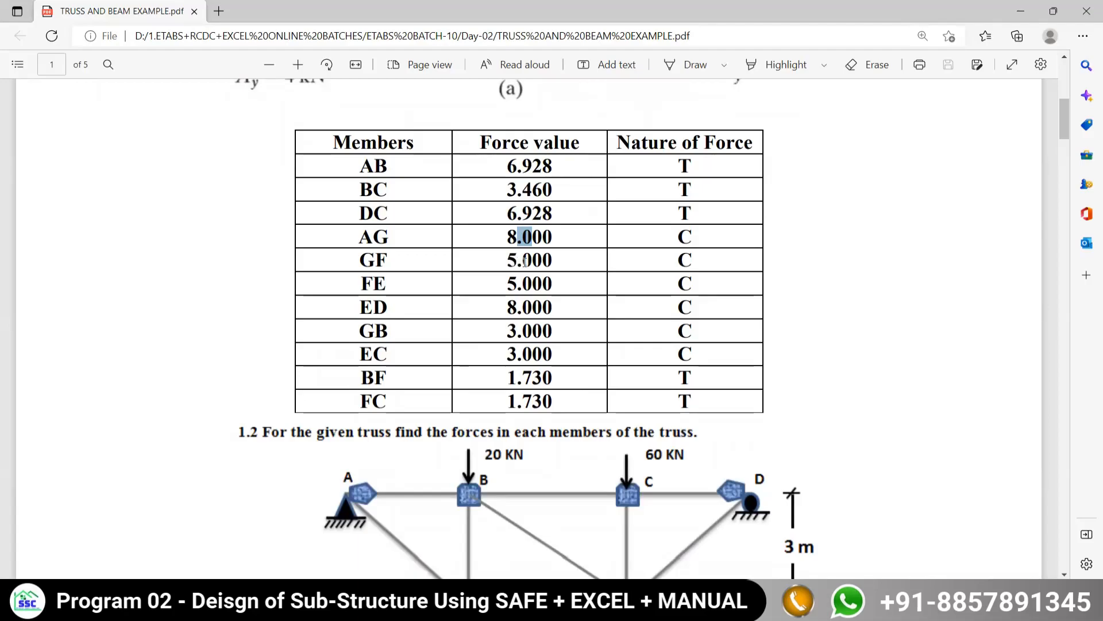
pyautogui.doubleClick(684, 260)
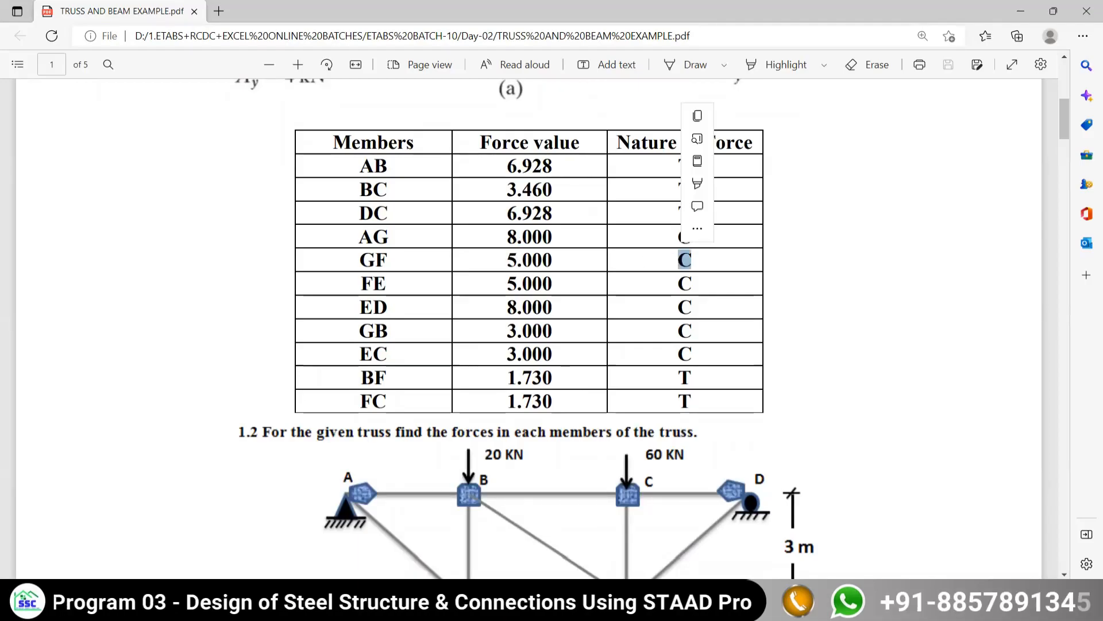
pyautogui.hotkey('alt', 'Tab')
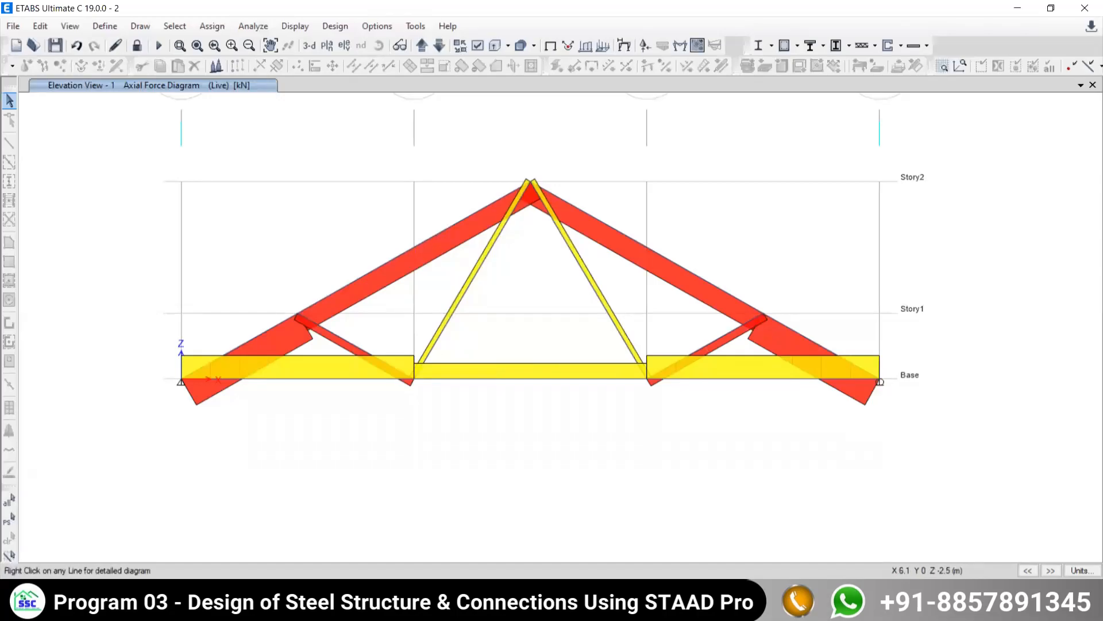
pyautogui.hotkey('alt', 'Tab')
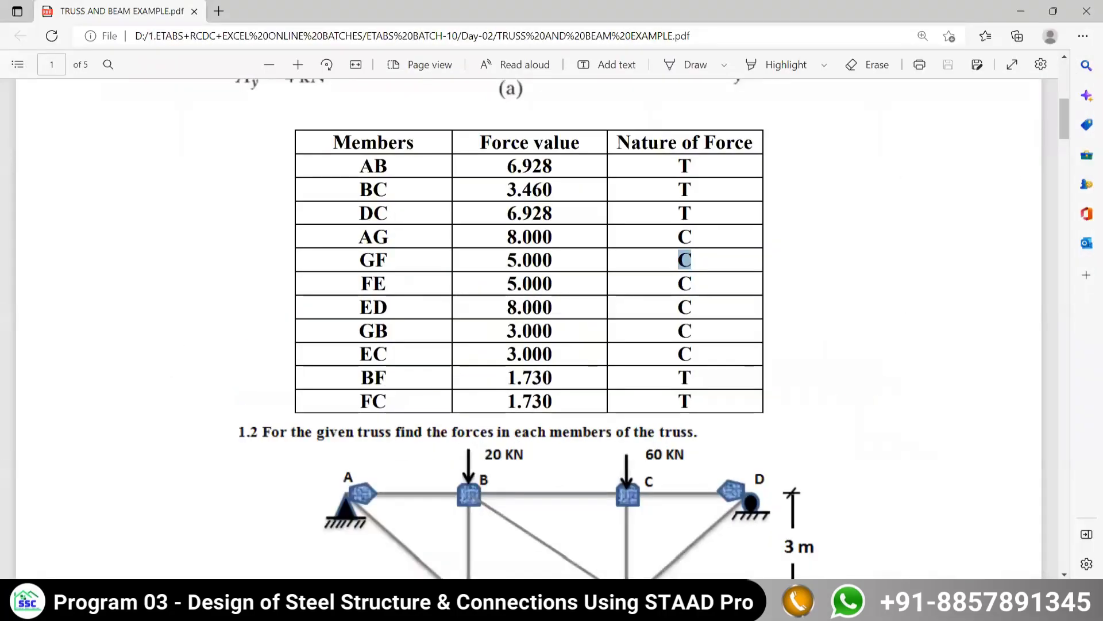
# - Sketch a vertical member with a horizontal member framing into a circled joint beside the truss in ETABS, and clear the marks
pyautogui.hotkey('alt', 'Tab')
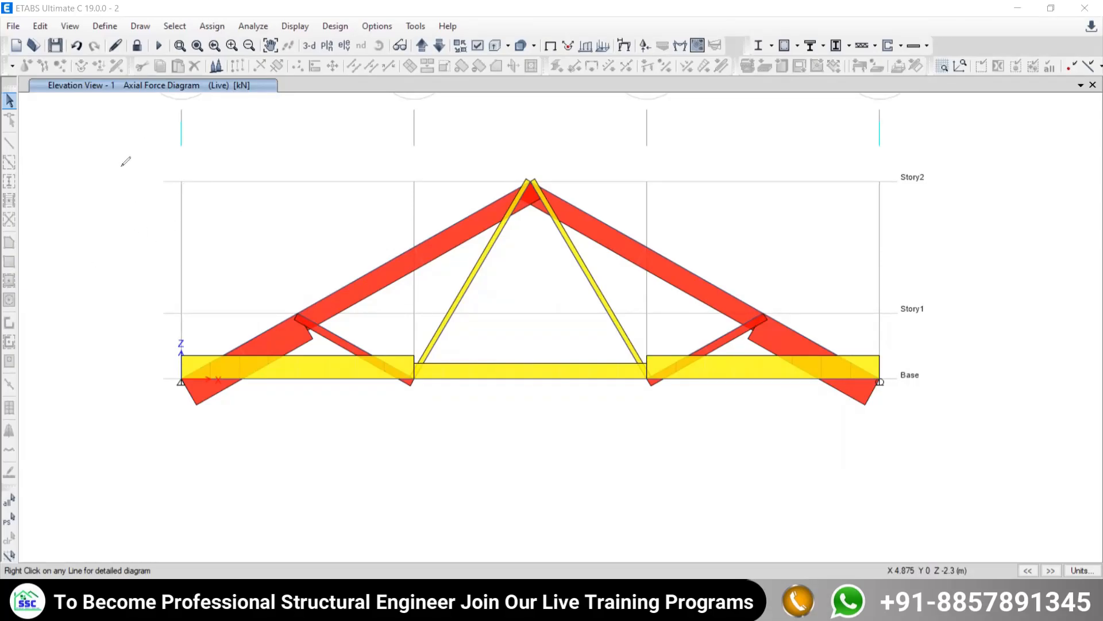
pyautogui.moveTo(113, 127); pyautogui.dragTo(110, 329)
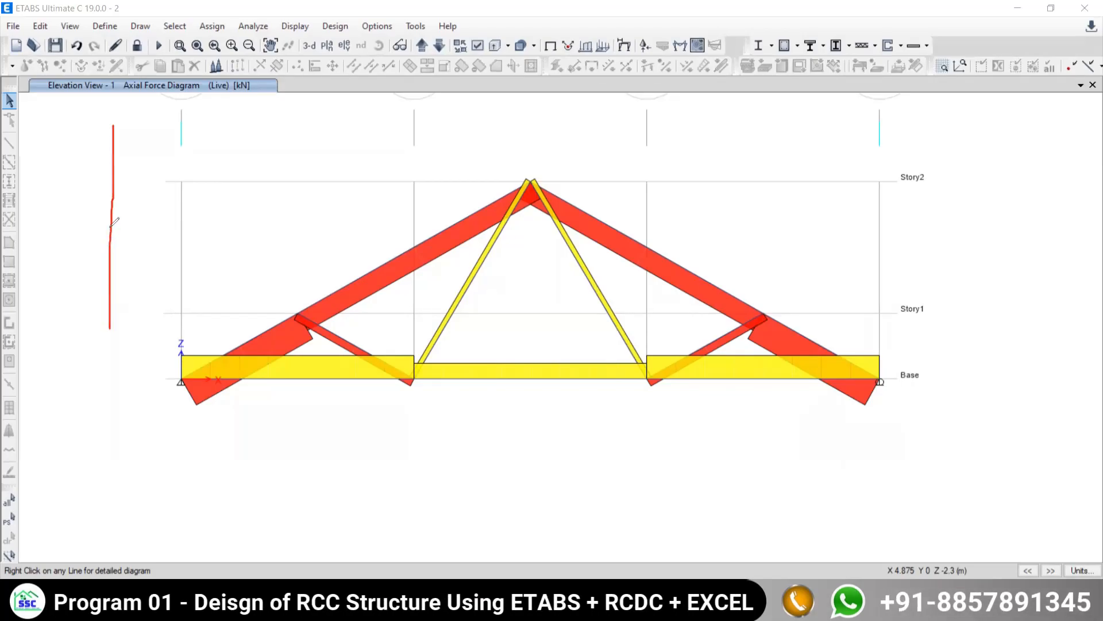
pyautogui.moveTo(109, 228); pyautogui.dragTo(315, 231)
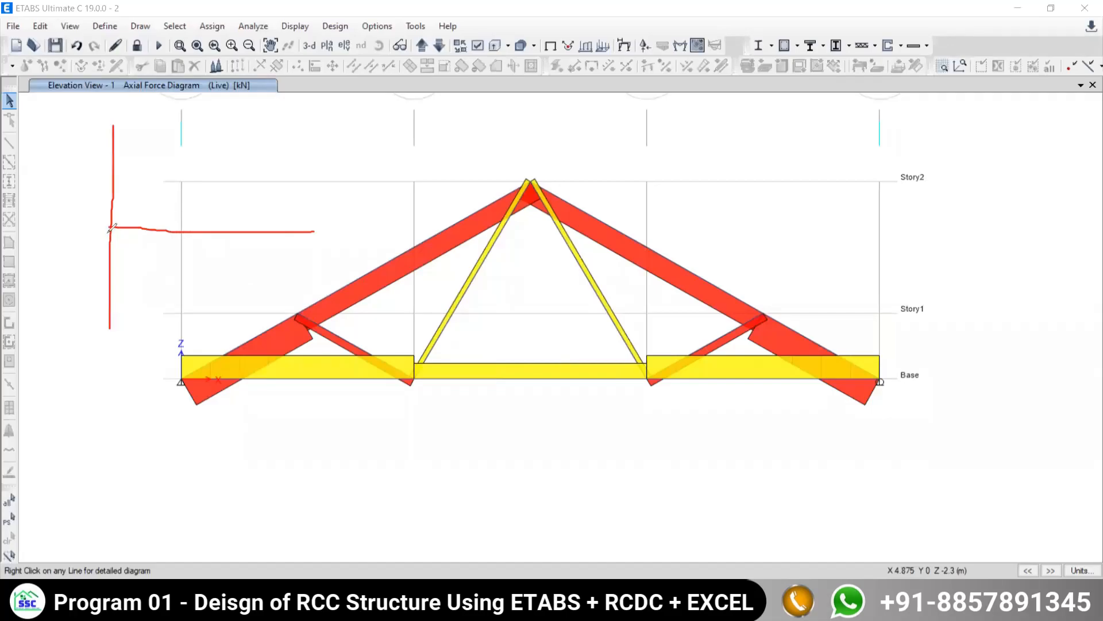
pyautogui.moveTo(117, 212)
pyautogui.mouseDown()
pyautogui.moveTo(100, 216)
pyautogui.moveTo(104, 238)
pyautogui.moveTo(123, 242)
pyautogui.moveTo(136, 229)
pyautogui.moveTo(119, 211)
pyautogui.moveTo(104, 229)
pyautogui.moveTo(123, 217)
pyautogui.mouseUp()
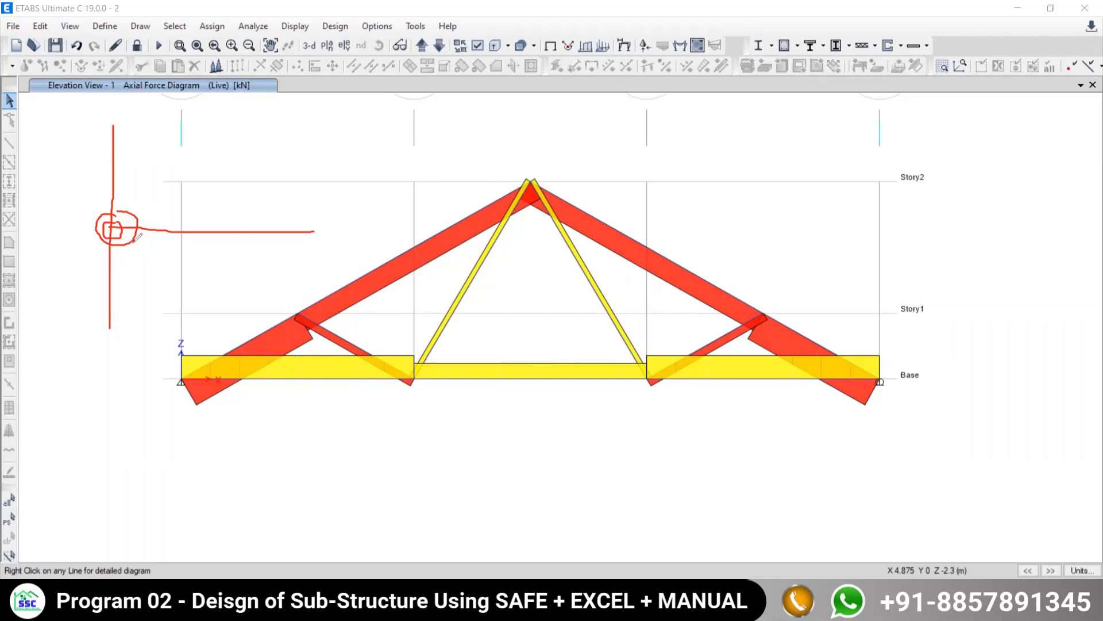
pyautogui.moveTo(108, 222)
pyautogui.mouseDown()
pyautogui.moveTo(118, 237)
pyautogui.moveTo(122, 219)
pyautogui.moveTo(107, 215)
pyautogui.moveTo(115, 230)
pyautogui.mouseUp()
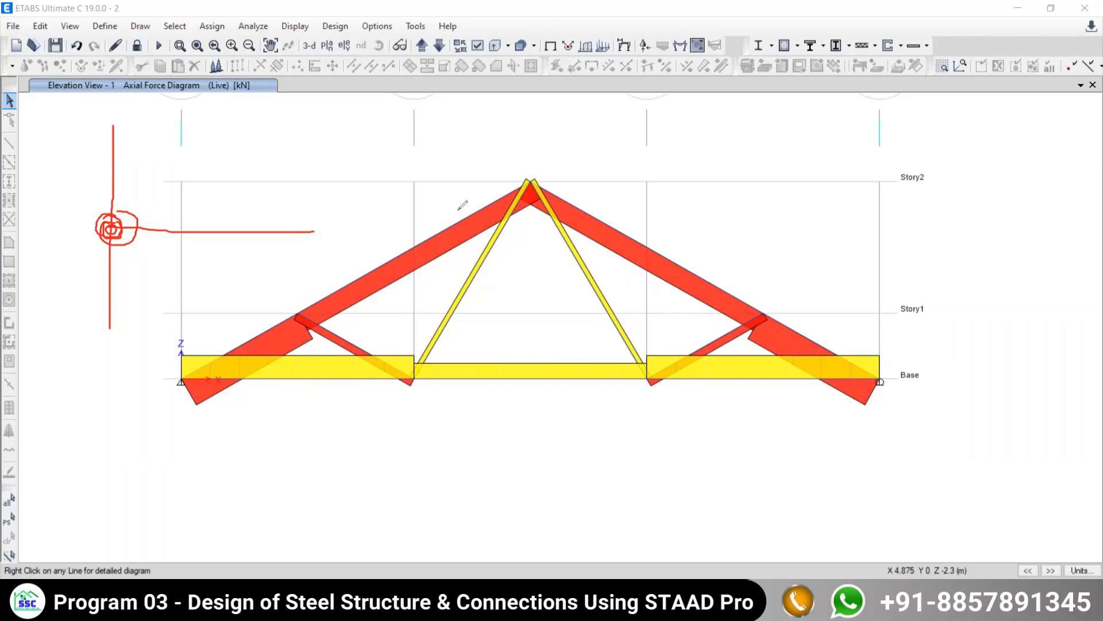
pyautogui.press('e')
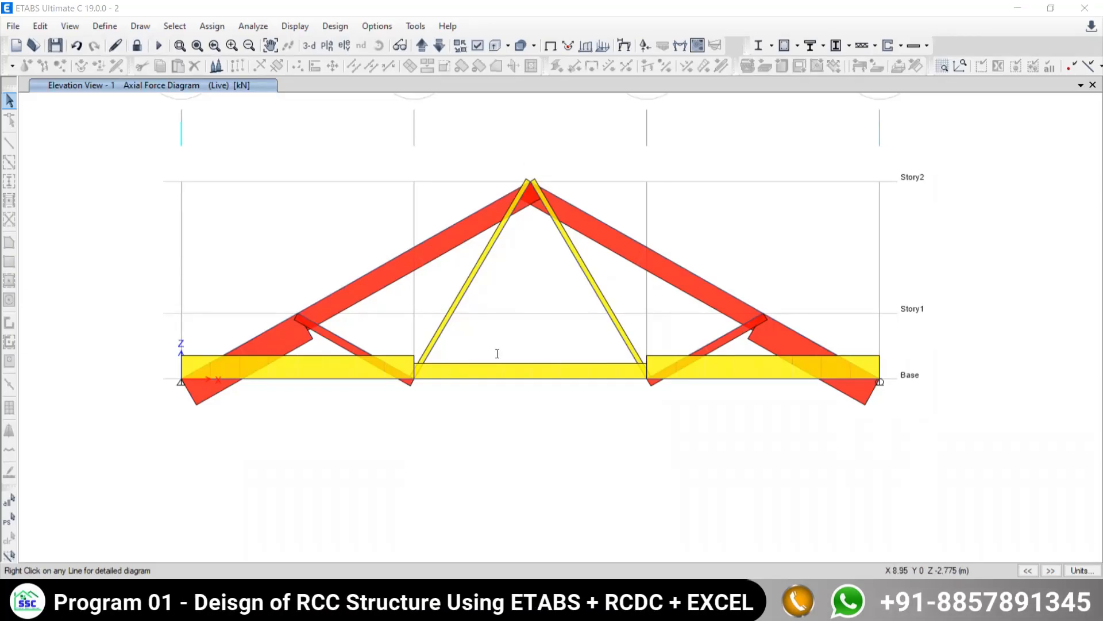
# - Compare the PDF truss figure and member force table with the axial force diagram in ETABS
pyautogui.hotkey('alt', 'Tab')
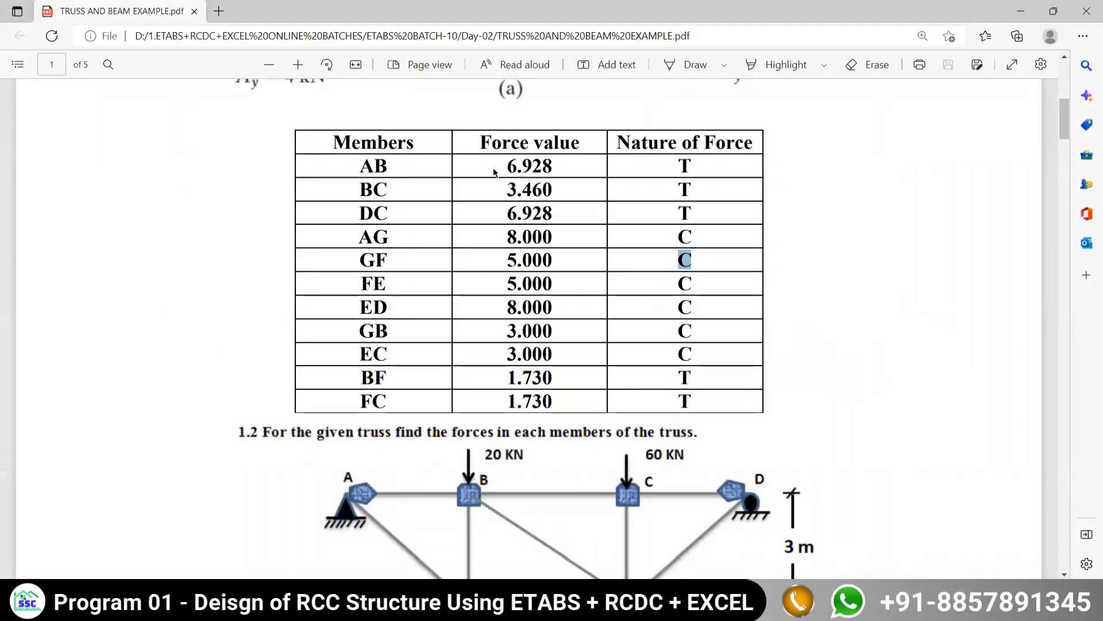
pyautogui.scroll(3, 469, 203)
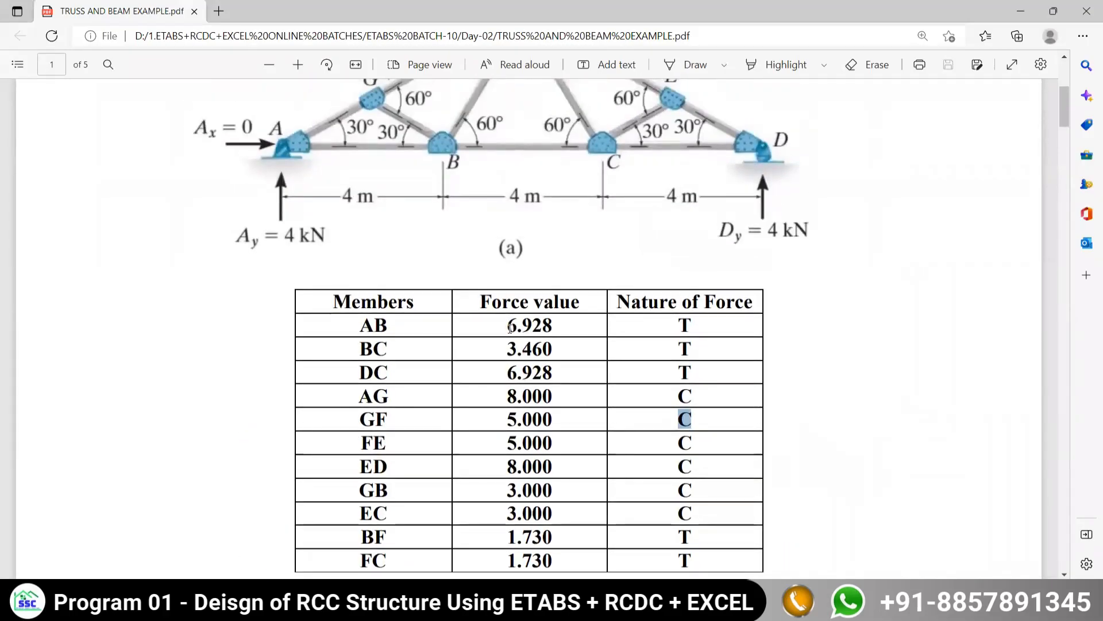
pyautogui.scroll(3, 381, 132)
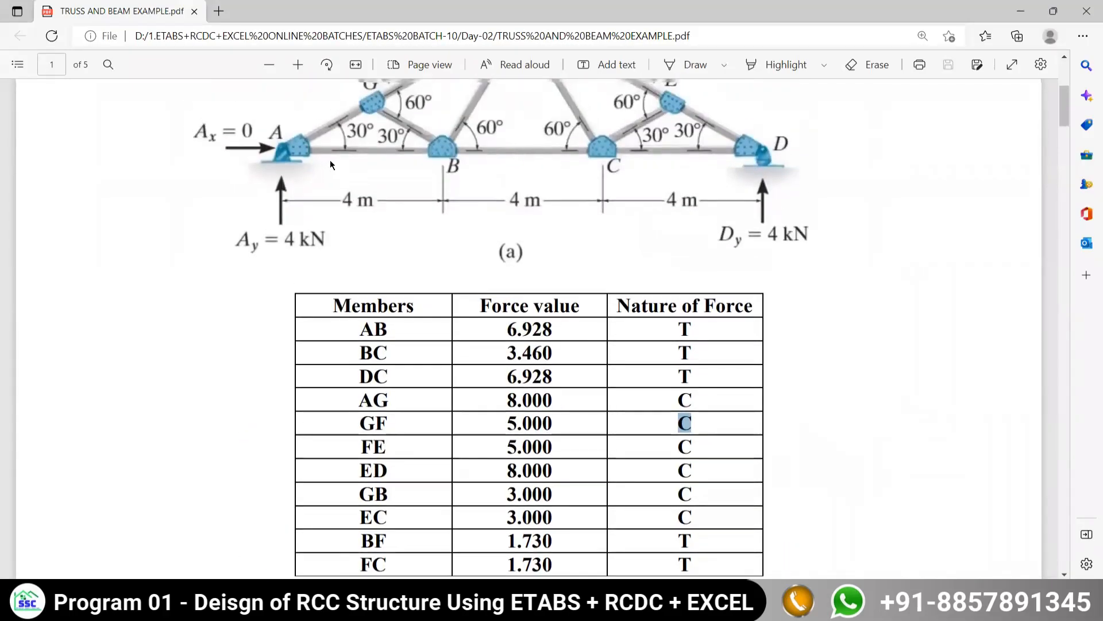
pyautogui.click(374, 609)
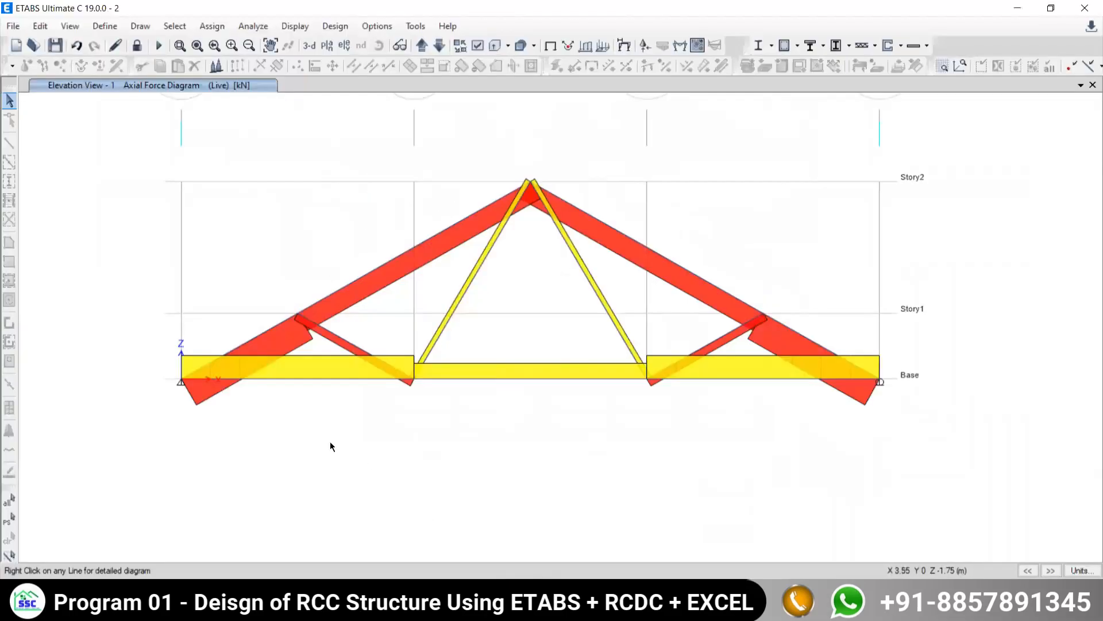
pyautogui.moveTo(282, 379)
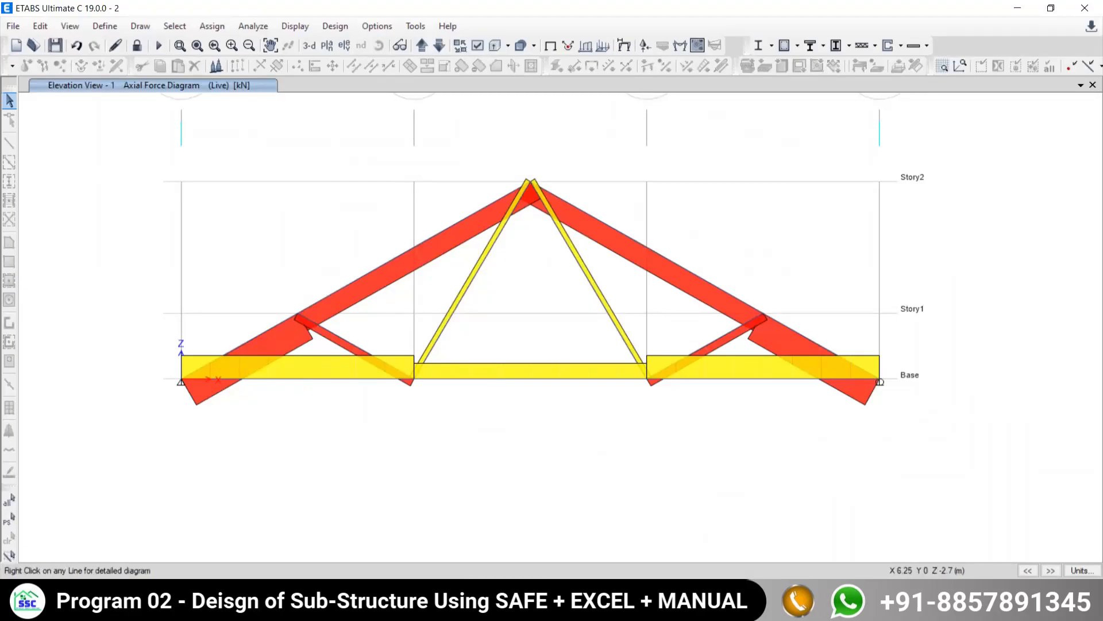
pyautogui.moveTo(737, 610)
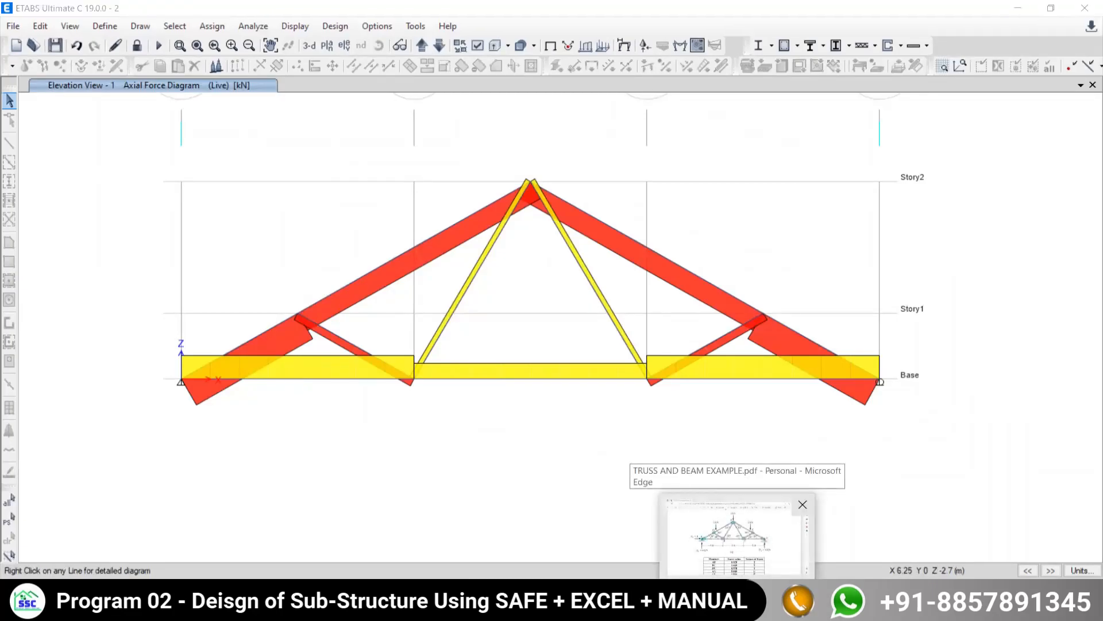
pyautogui.click(736, 552)
pyautogui.scroll(-3, 420, 269)
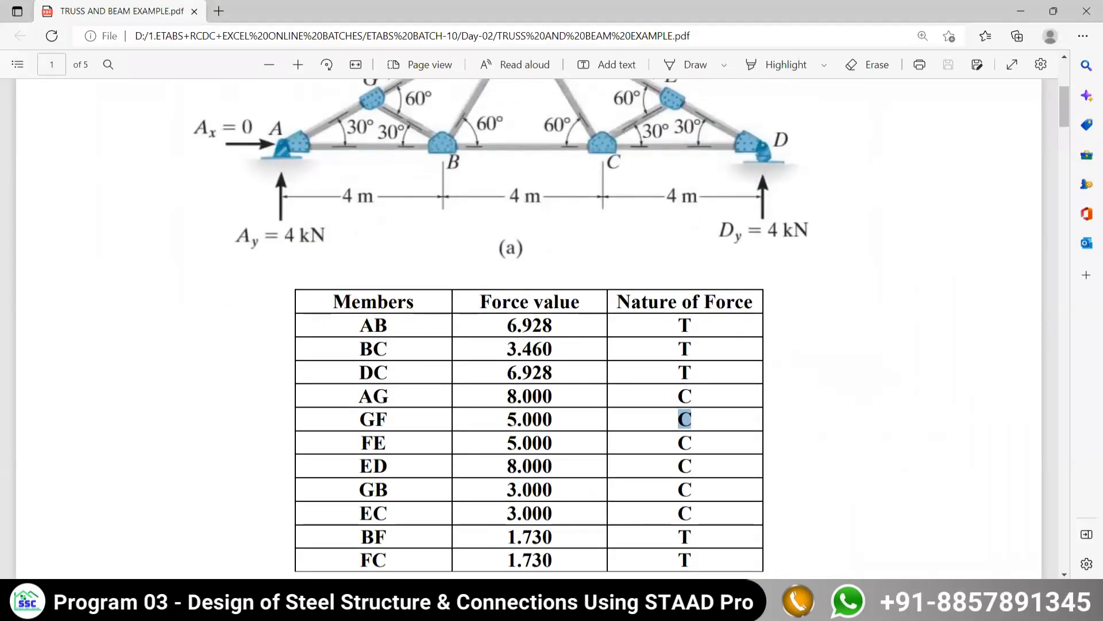
pyautogui.click(737, 610)
pyautogui.moveTo(259, 339)
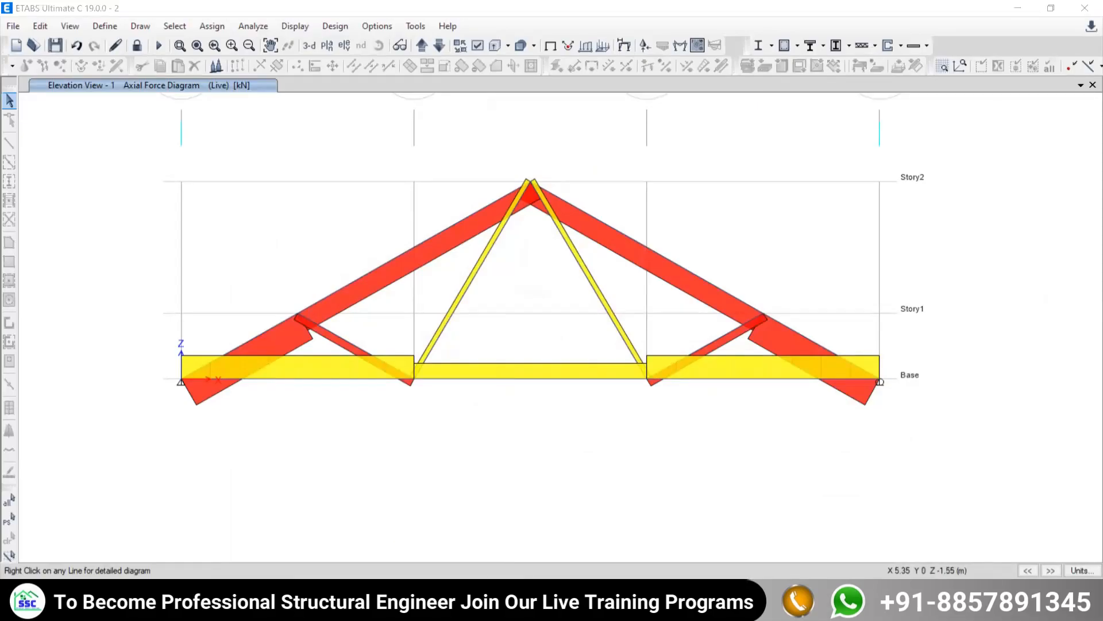
# - Sketch a circled beam-to-column joint beside the truss, with a curved arrow at the joint and a downward load arrow above
pyautogui.moveTo(94, 158); pyautogui.dragTo(94, 310)
pyautogui.moveTo(96, 230); pyautogui.dragTo(173, 235)
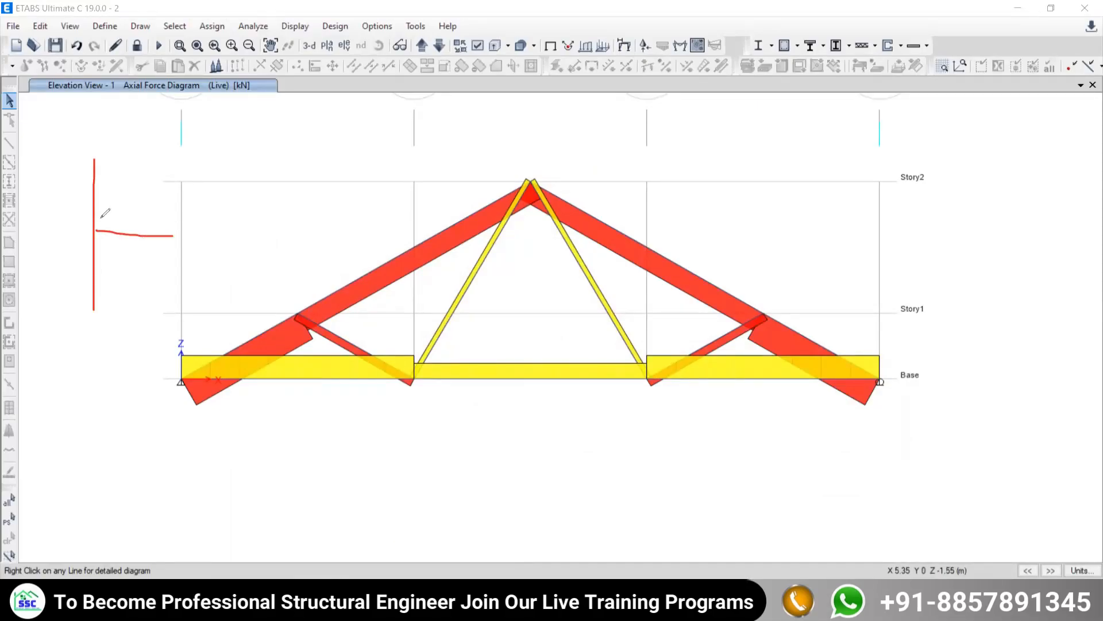
pyautogui.moveTo(85, 218)
pyautogui.mouseDown()
pyautogui.moveTo(91, 247)
pyautogui.moveTo(100, 226)
pyautogui.mouseUp()
pyautogui.moveTo(65, 188)
pyautogui.mouseDown()
pyautogui.moveTo(59, 208)
pyautogui.moveTo(87, 210)
pyautogui.mouseUp()
pyautogui.moveTo(161, 107)
pyautogui.mouseDown()
pyautogui.moveTo(161, 144)
pyautogui.moveTo(172, 134)
pyautogui.moveTo(162, 147)
pyautogui.mouseUp()
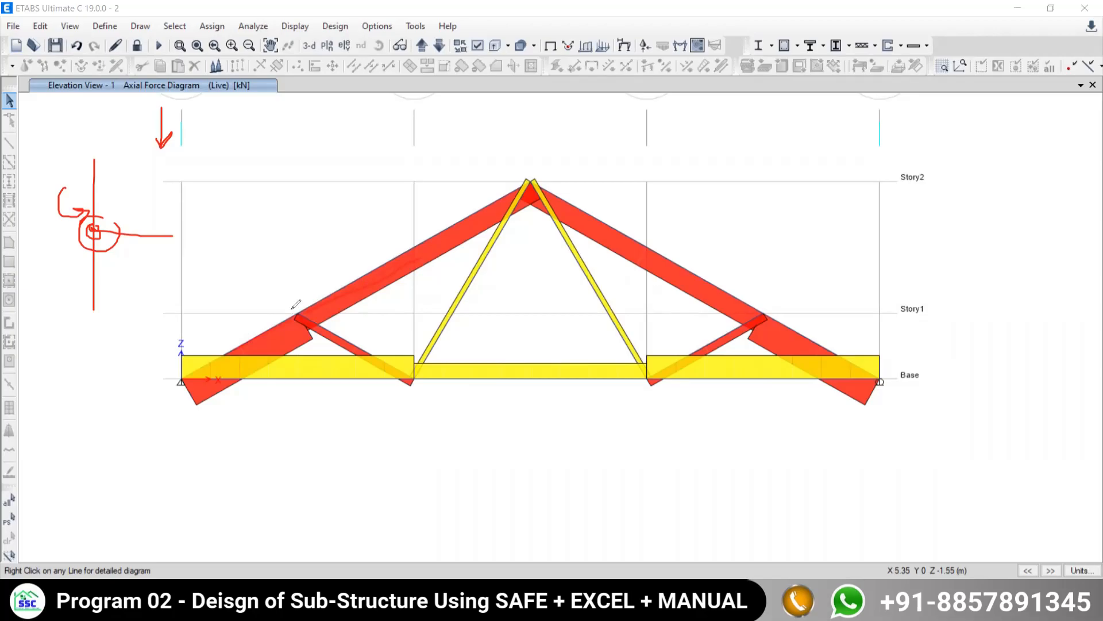
# - Mark joint G with a curved arrow and joint E with a circle and a downward load arrow
pyautogui.moveTo(294, 304)
pyautogui.mouseDown()
pyautogui.moveTo(320, 328)
pyautogui.moveTo(309, 299)
pyautogui.moveTo(282, 285)
pyautogui.moveTo(295, 297)
pyautogui.moveTo(294, 285)
pyautogui.mouseUp()
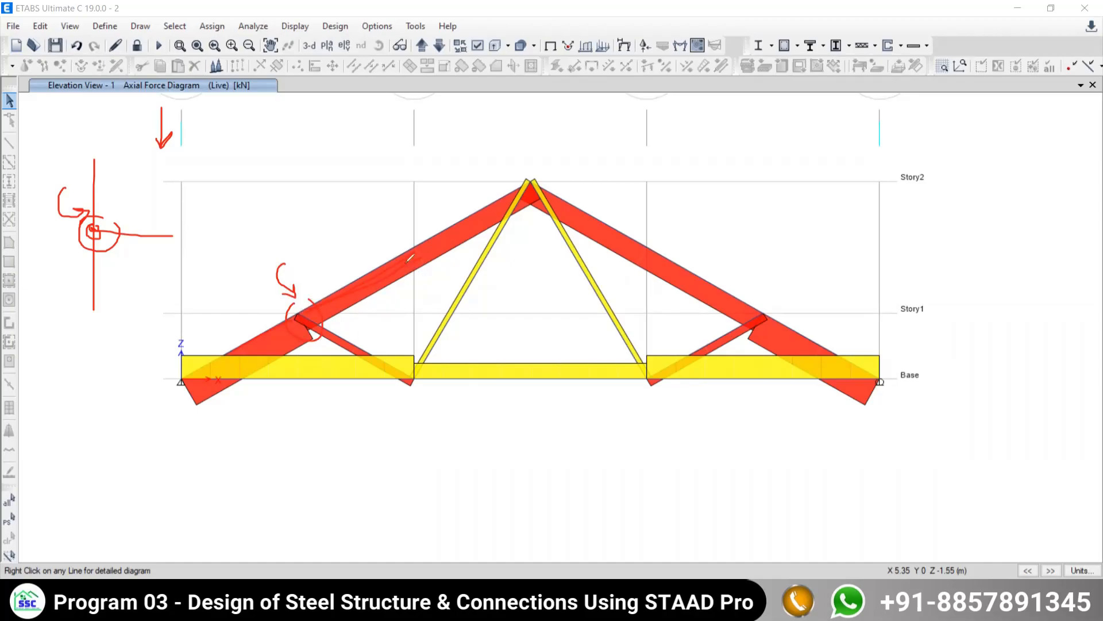
pyautogui.moveTo(356, 212); pyautogui.dragTo(366, 225)
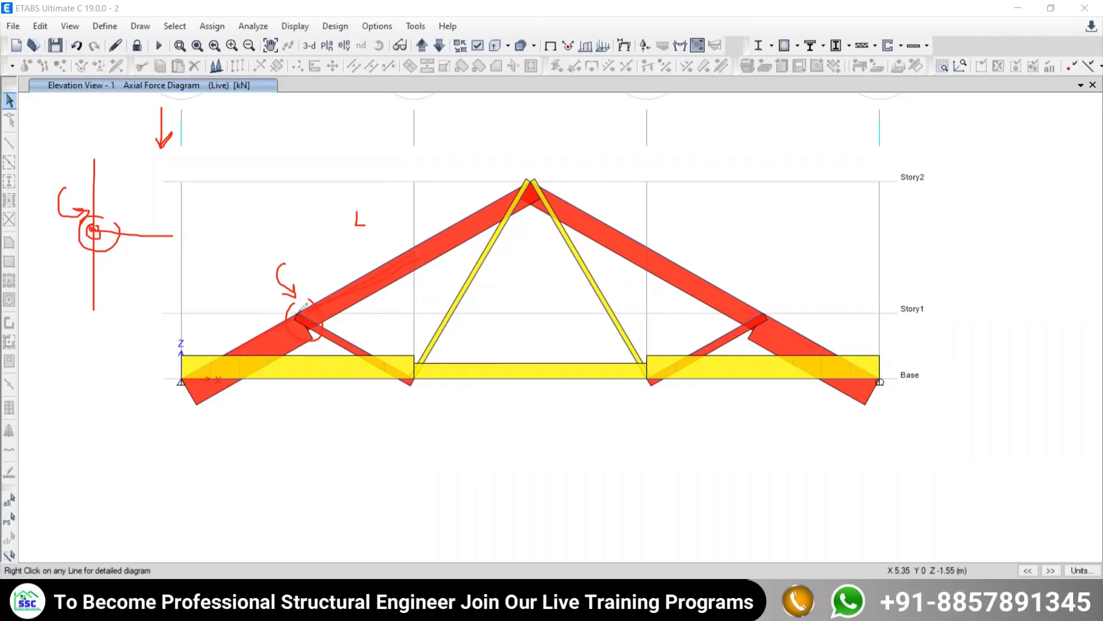
pyautogui.moveTo(770, 298)
pyautogui.mouseDown()
pyautogui.moveTo(747, 304)
pyautogui.moveTo(781, 313)
pyautogui.mouseUp()
pyautogui.click(767, 268)
pyautogui.moveTo(758, 257); pyautogui.dragTo(759, 307)
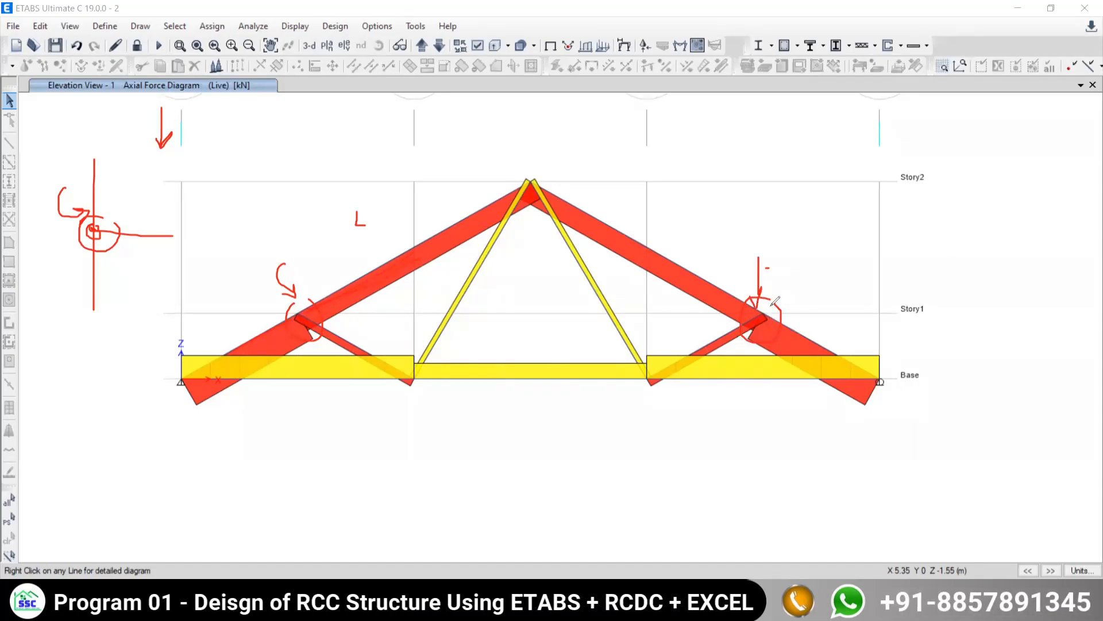
# - Sketch the load path from joint E along members ED and EC, and start a handwritten note below the truss
pyautogui.moveTo(773, 304); pyautogui.dragTo(826, 333)
pyautogui.moveTo(885, 472)
pyautogui.mouseDown()
pyautogui.moveTo(867, 485)
pyautogui.moveTo(891, 487)
pyautogui.mouseUp()
pyautogui.moveTo(894, 458); pyautogui.dragTo(899, 460)
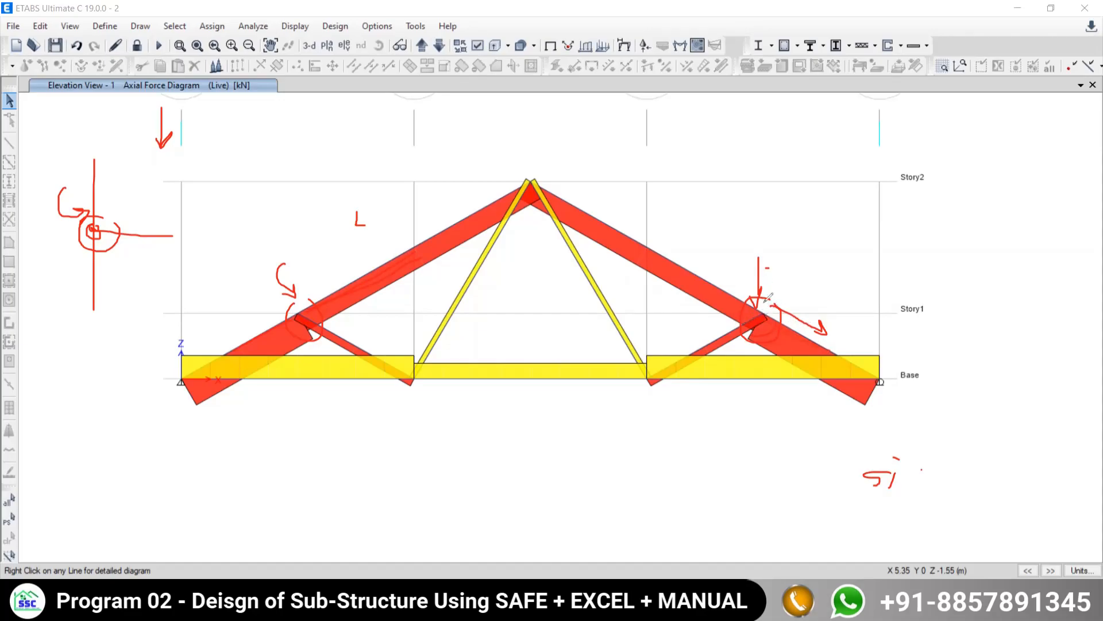
pyautogui.click(759, 245)
pyautogui.moveTo(759, 245)
pyautogui.mouseDown()
pyautogui.moveTo(760, 299)
pyautogui.moveTo(771, 285)
pyautogui.moveTo(855, 369)
pyautogui.mouseUp()
pyautogui.moveTo(669, 370); pyautogui.dragTo(747, 317)
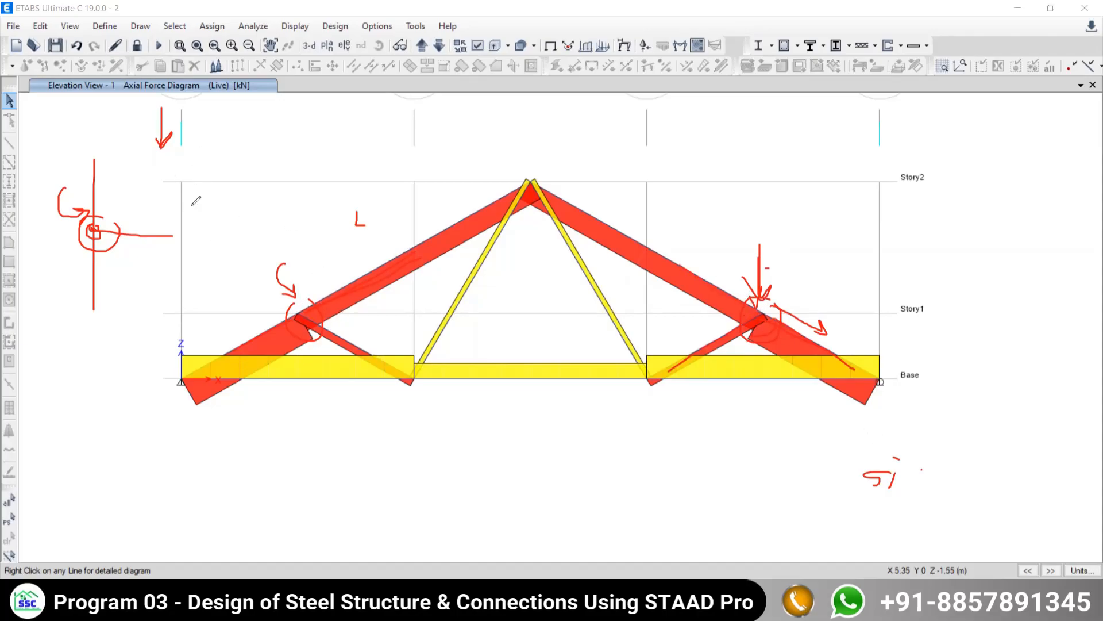
# - Sketch a second circled beam-to-column joint near the first, and examine truss joints G and F on the axial force diagram
pyautogui.moveTo(191, 159); pyautogui.dragTo(192, 241)
pyautogui.moveTo(191, 203)
pyautogui.mouseDown()
pyautogui.moveTo(324, 203)
pyautogui.moveTo(215, 208)
pyautogui.moveTo(186, 190)
pyautogui.moveTo(147, 191)
pyautogui.moveTo(164, 211)
pyautogui.moveTo(181, 186)
pyautogui.moveTo(199, 201)
pyautogui.moveTo(188, 207)
pyautogui.mouseUp()
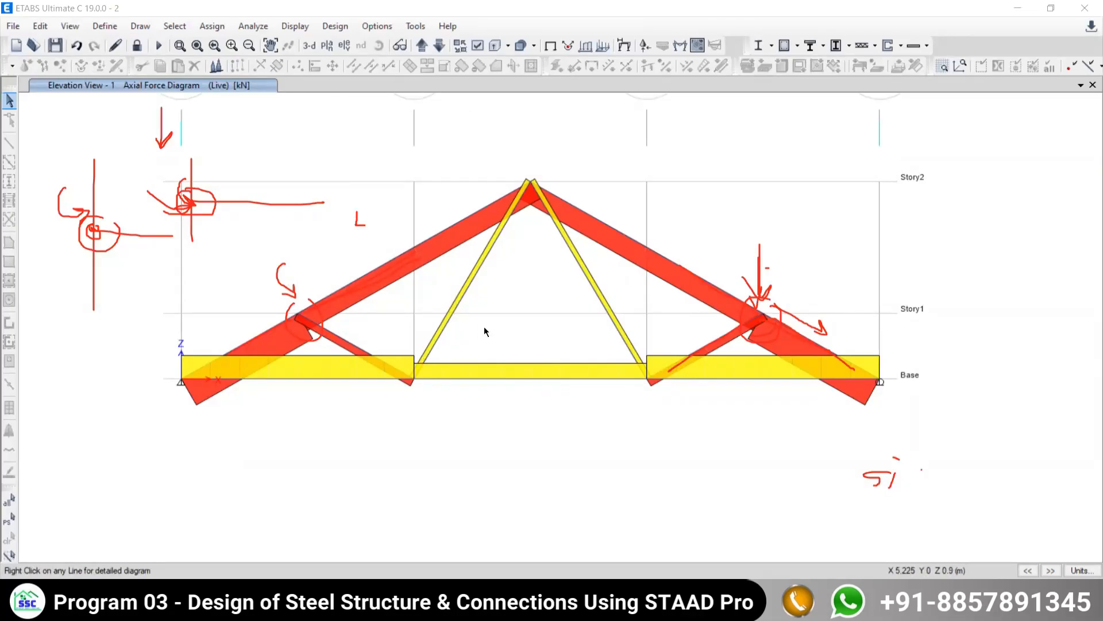
pyautogui.moveTo(488, 325); pyautogui.dragTo(495, 347, button='middle')
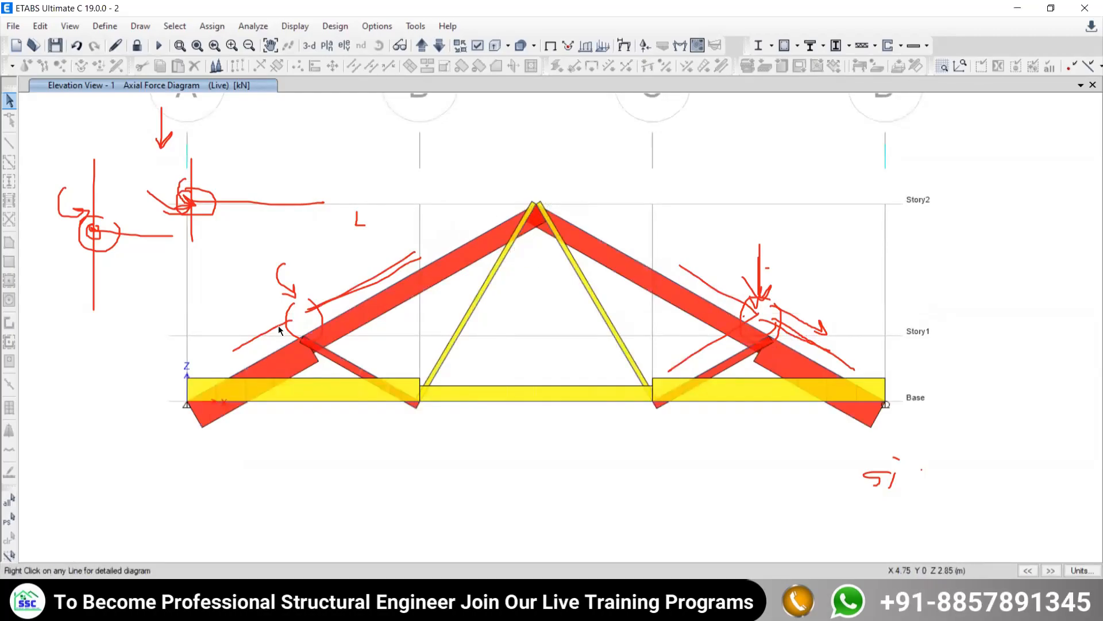
pyautogui.moveTo(310, 336)
pyautogui.moveTo(503, 260)
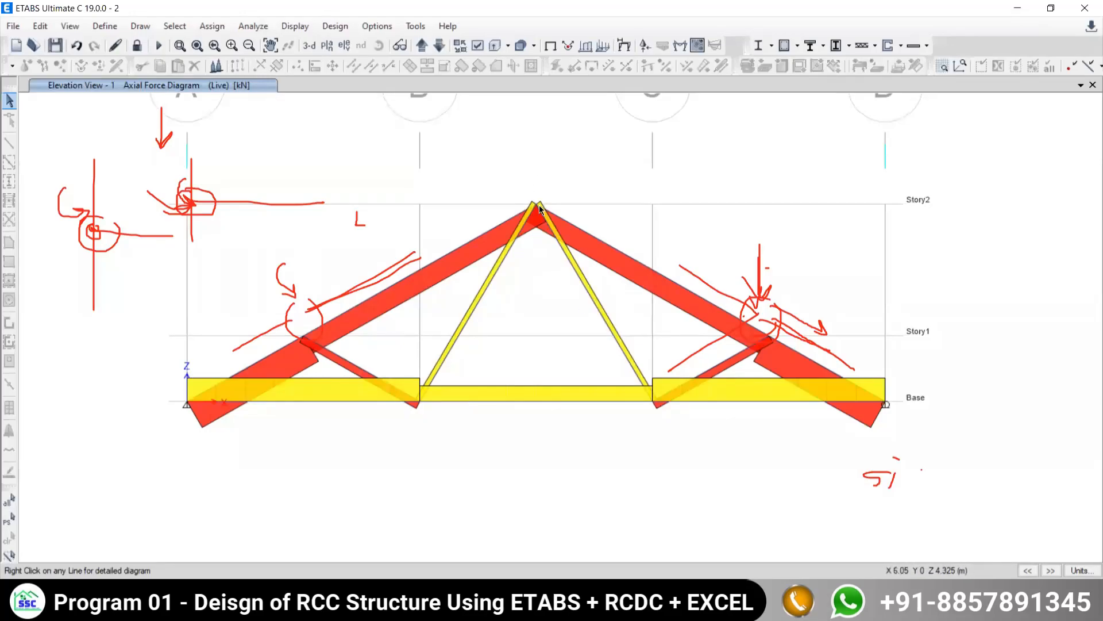
pyautogui.moveTo(549, 210)
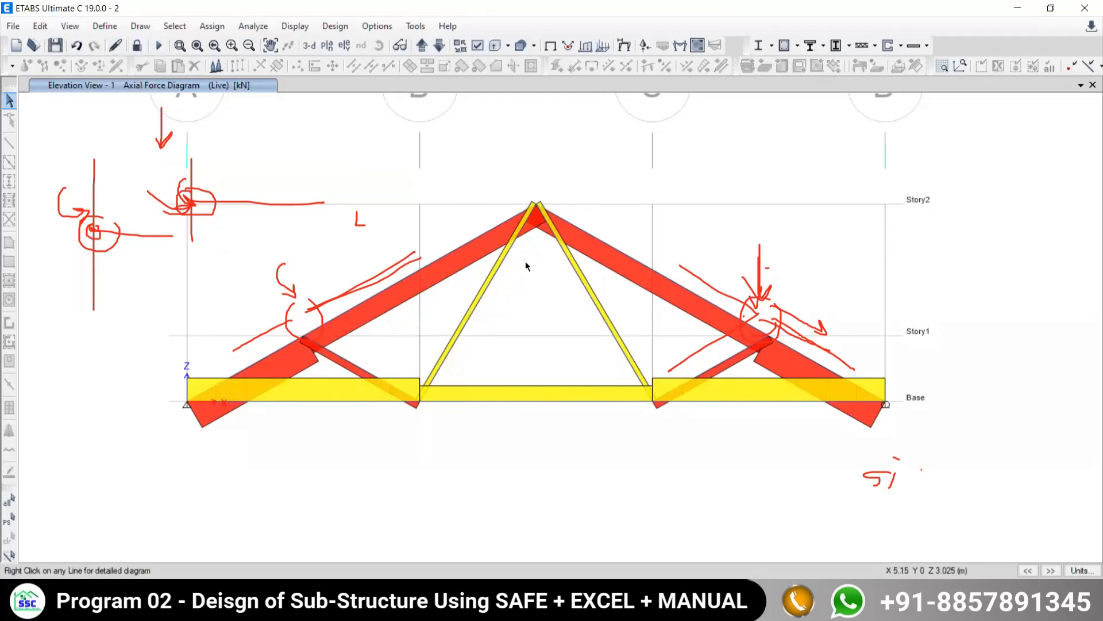
# - Unlock the model, accepting deletion of the analysis results, and clear the sketched marks from the elevation
pyautogui.click(137, 46)
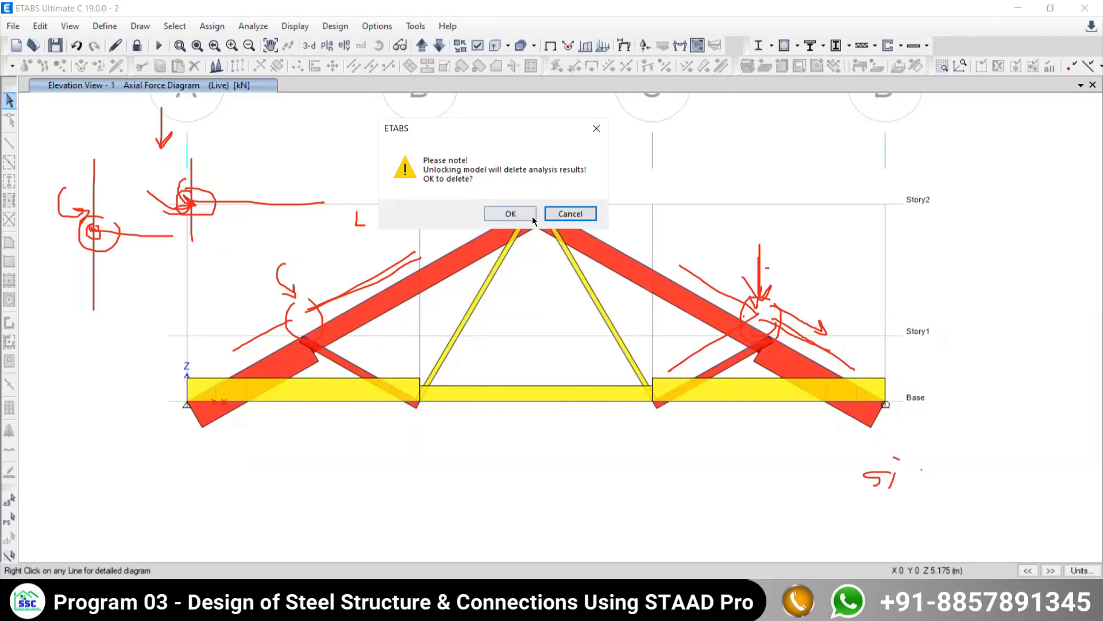
pyautogui.click(499, 214)
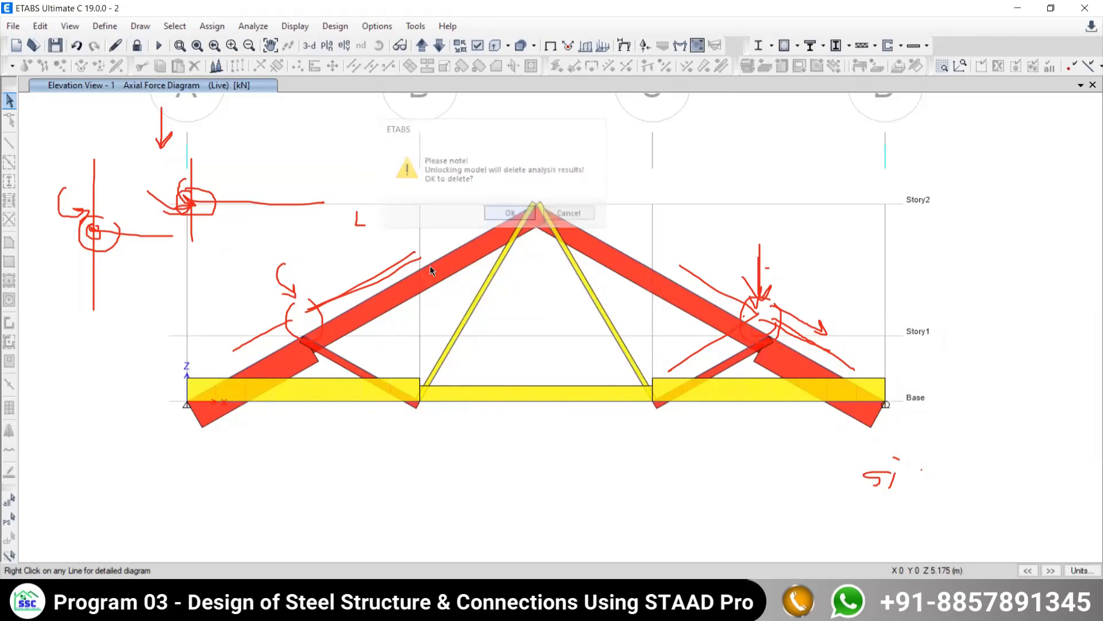
pyautogui.click(431, 486)
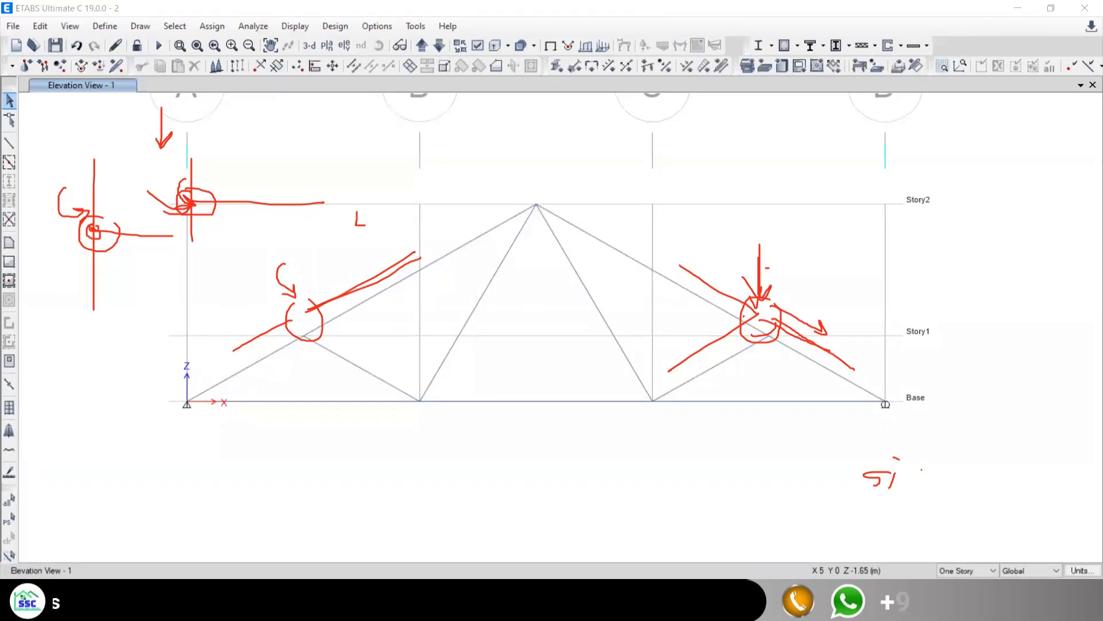
pyautogui.press('Escape')
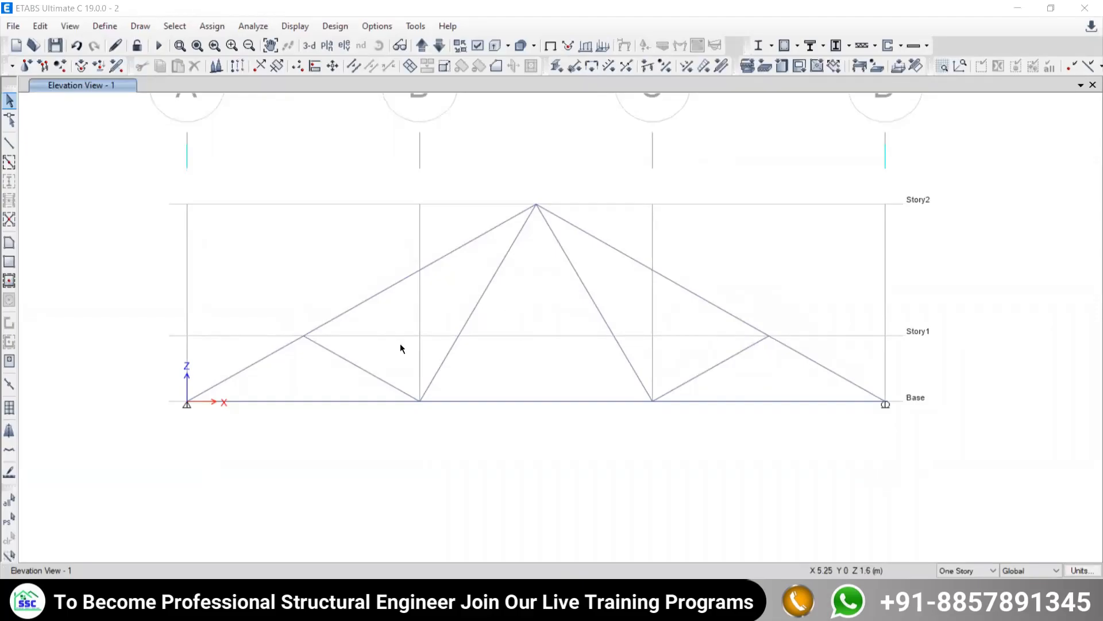
pyautogui.moveTo(390, 302); pyautogui.dragTo(411, 333, button='middle')
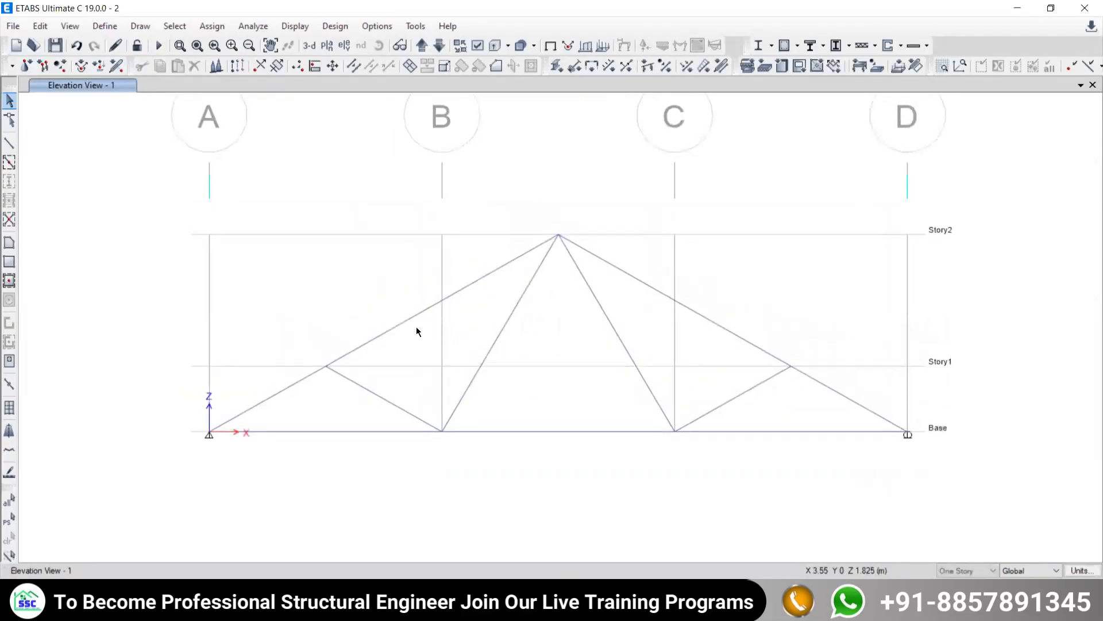
# - Display the joint loads of the Live load pattern on the truss elevation, with loading values shown
pyautogui.moveTo(636, 332); pyautogui.dragTo(584, 294, button='middle')
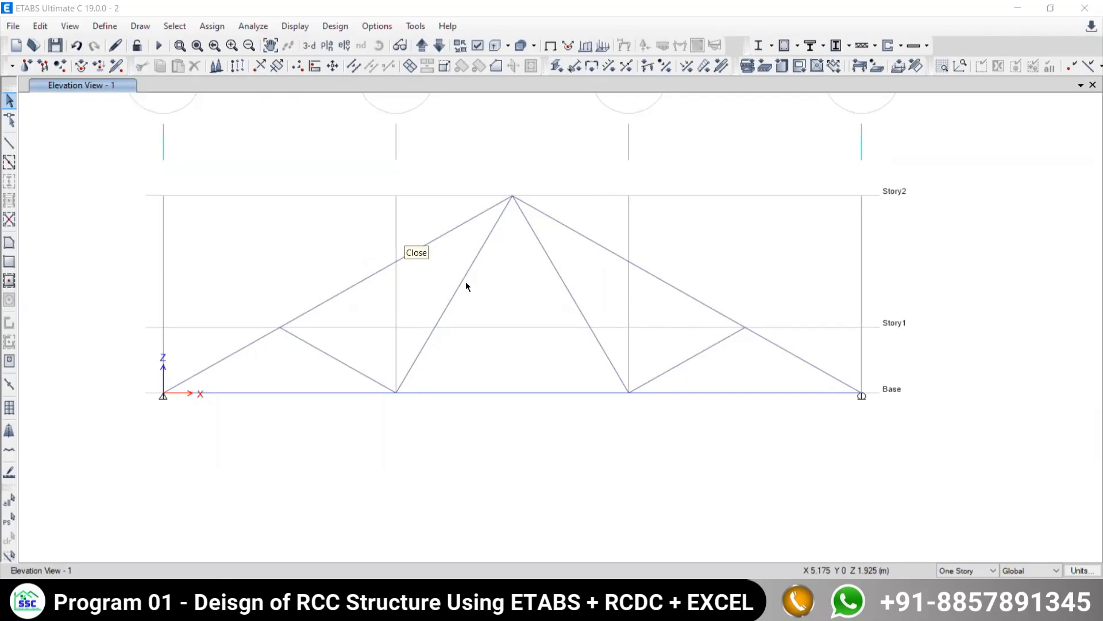
pyautogui.moveTo(517, 283); pyautogui.dragTo(482, 300, button='middle')
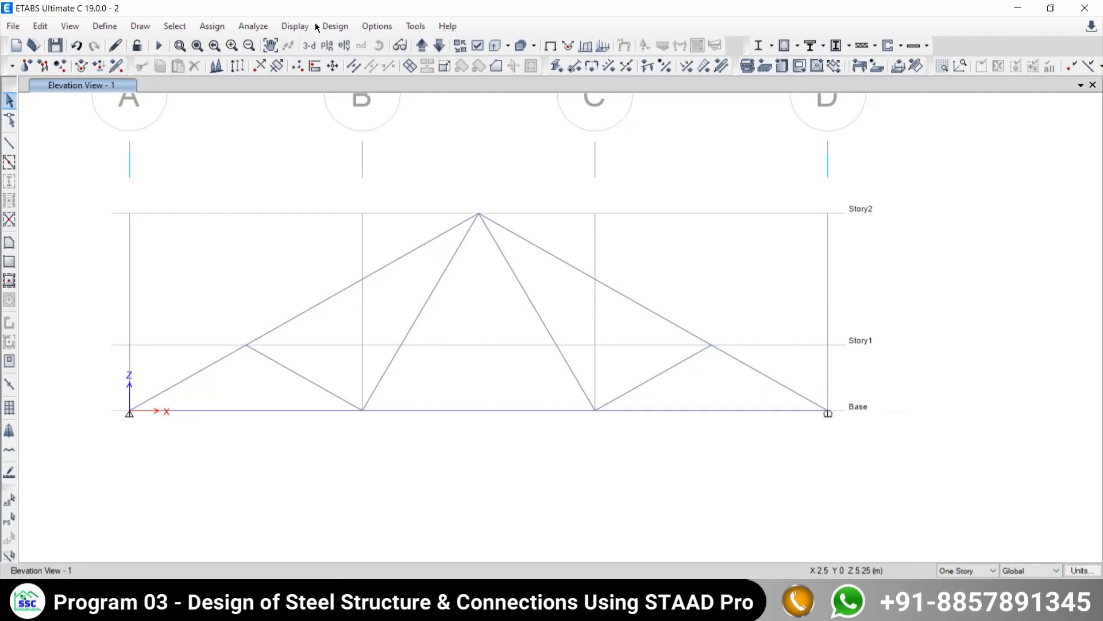
pyautogui.click(295, 26)
pyautogui.moveTo(303, 69)
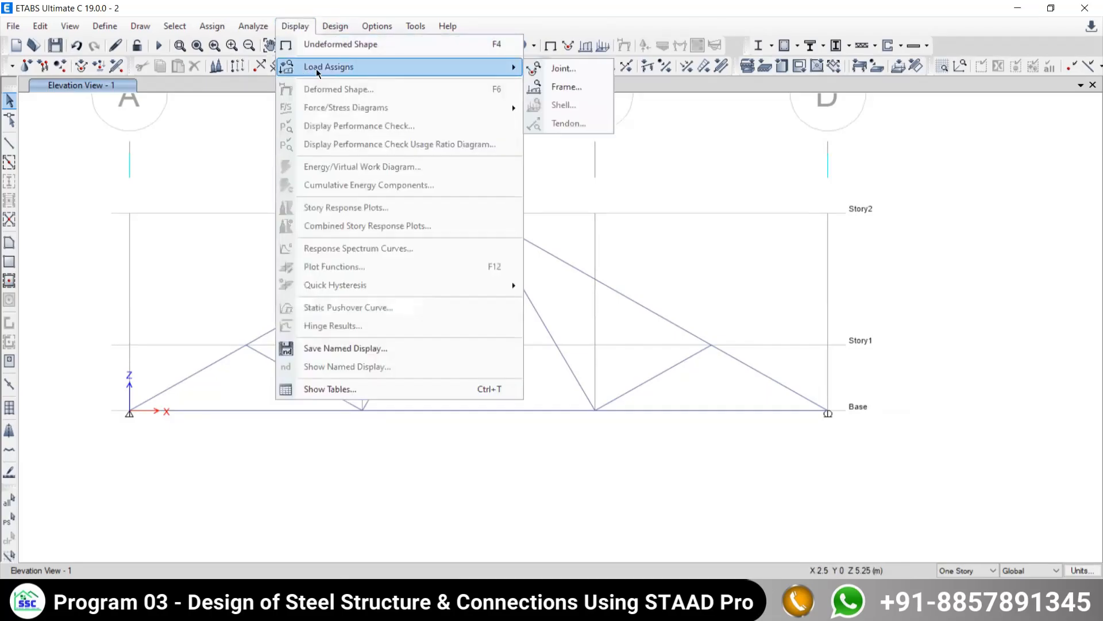
pyautogui.click(561, 70)
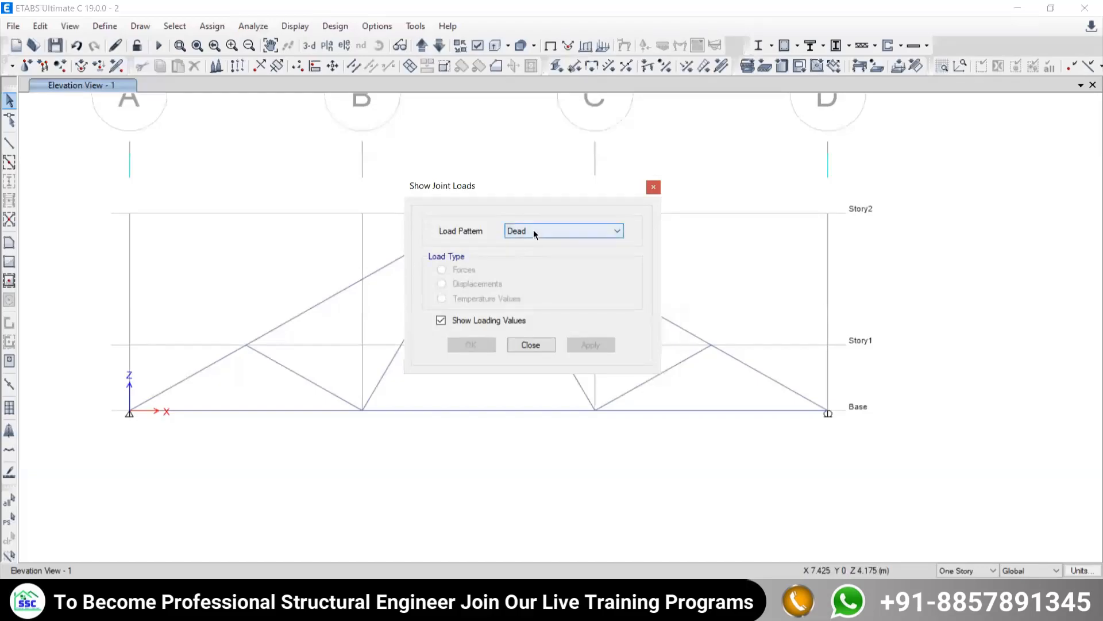
pyautogui.click(539, 228)
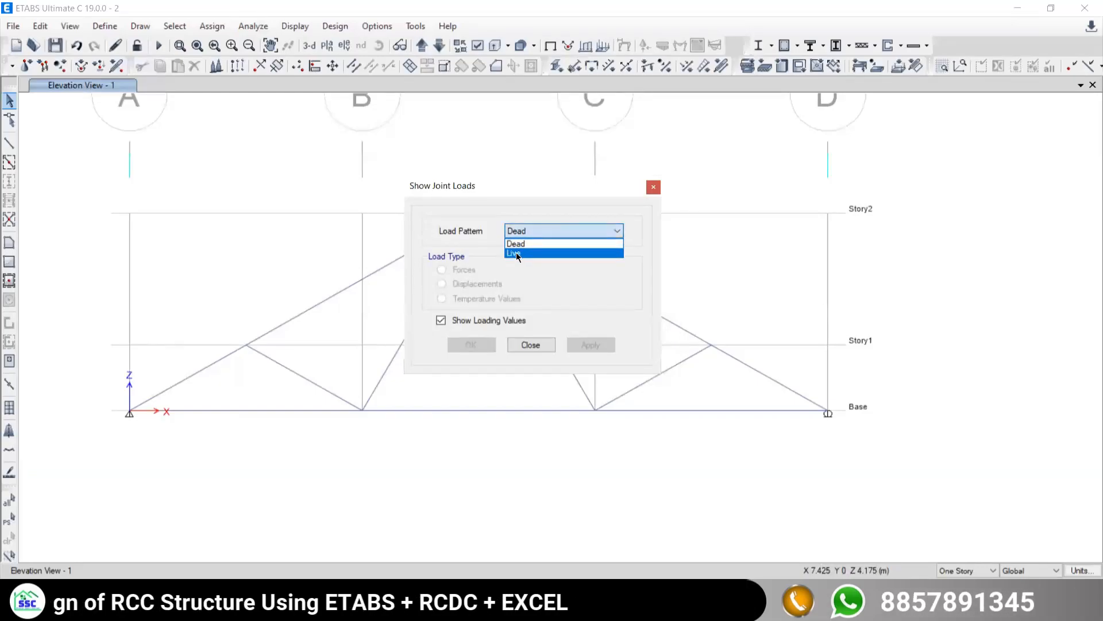
pyautogui.click(520, 250)
pyautogui.click(587, 344)
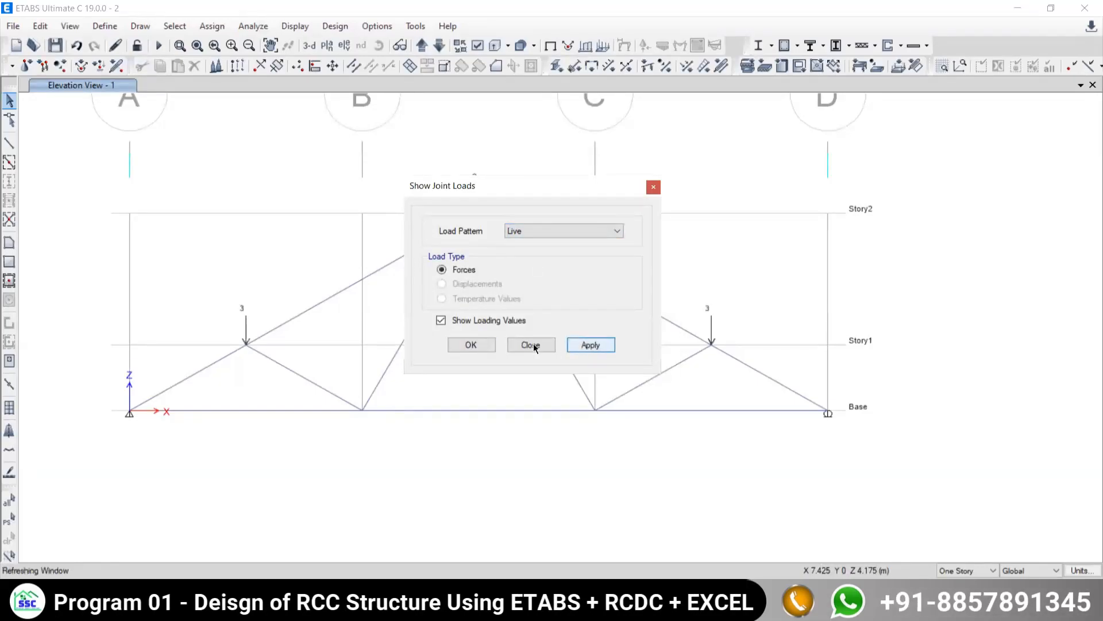
pyautogui.click(532, 345)
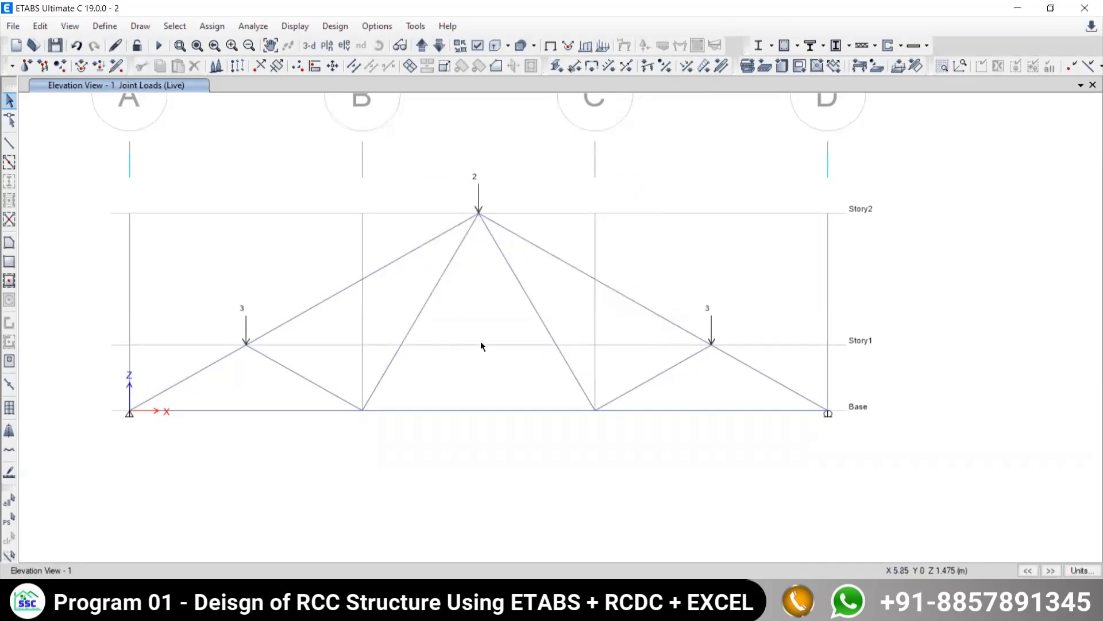
# - Clear the joint load display by returning the elevation to the undeformed shape
pyautogui.moveTo(481, 342)
pyautogui.mouseDown(button='middle')
pyautogui.moveTo(574, 329)
pyautogui.moveTo(461, 310)
pyautogui.mouseUp(button='middle')
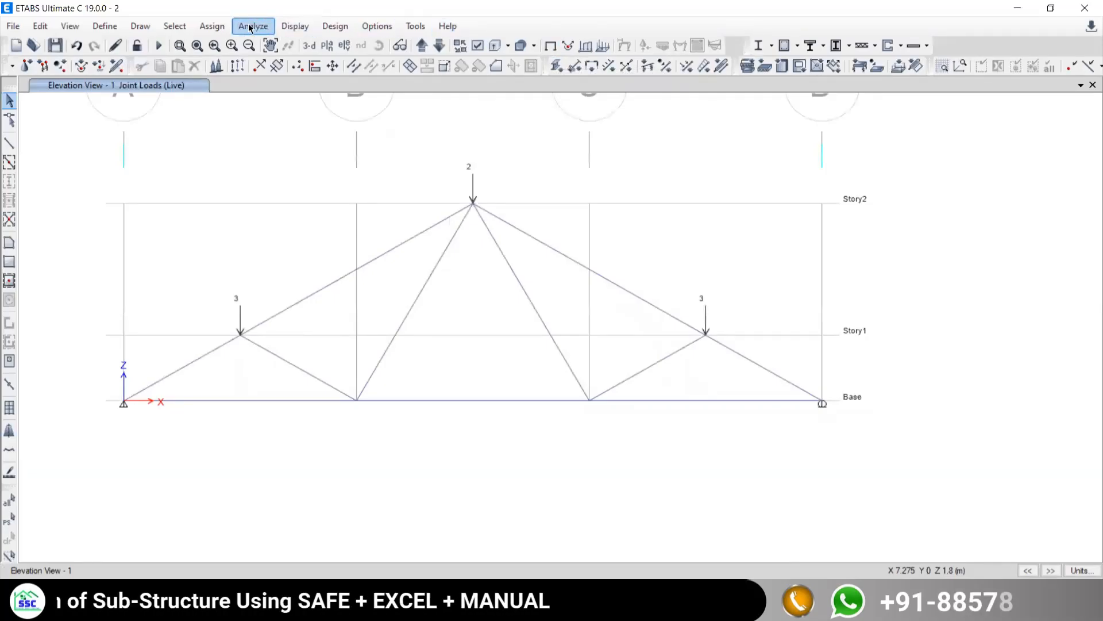
pyautogui.click(282, 28)
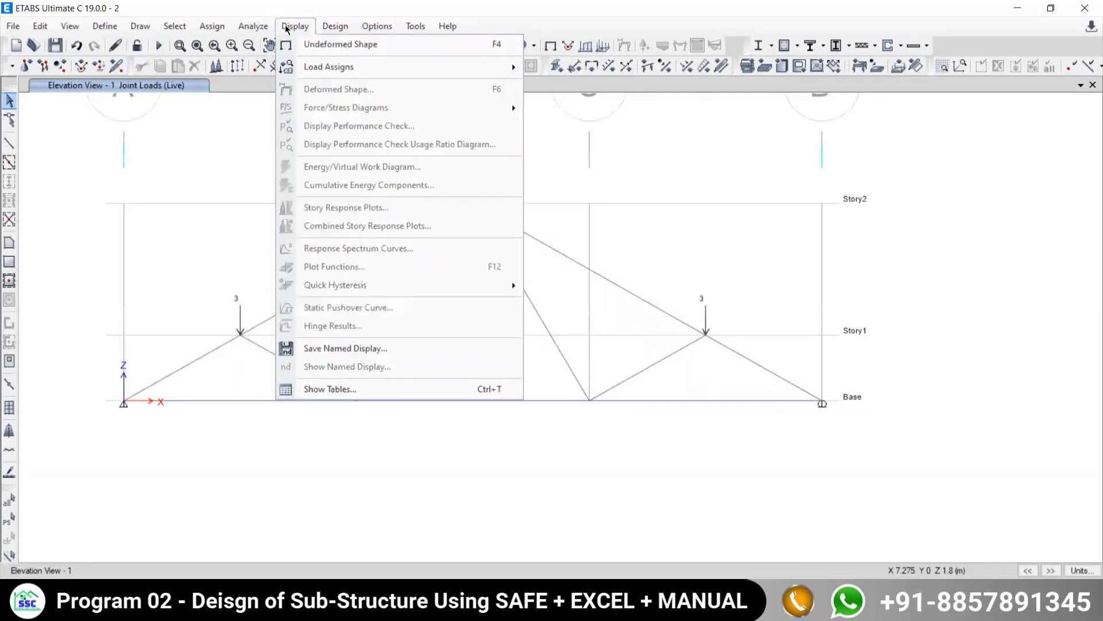
pyautogui.click(340, 45)
pyautogui.moveTo(468, 357); pyautogui.dragTo(645, 326, button='middle')
pyautogui.moveTo(578, 370); pyautogui.dragTo(485, 389, button='middle')
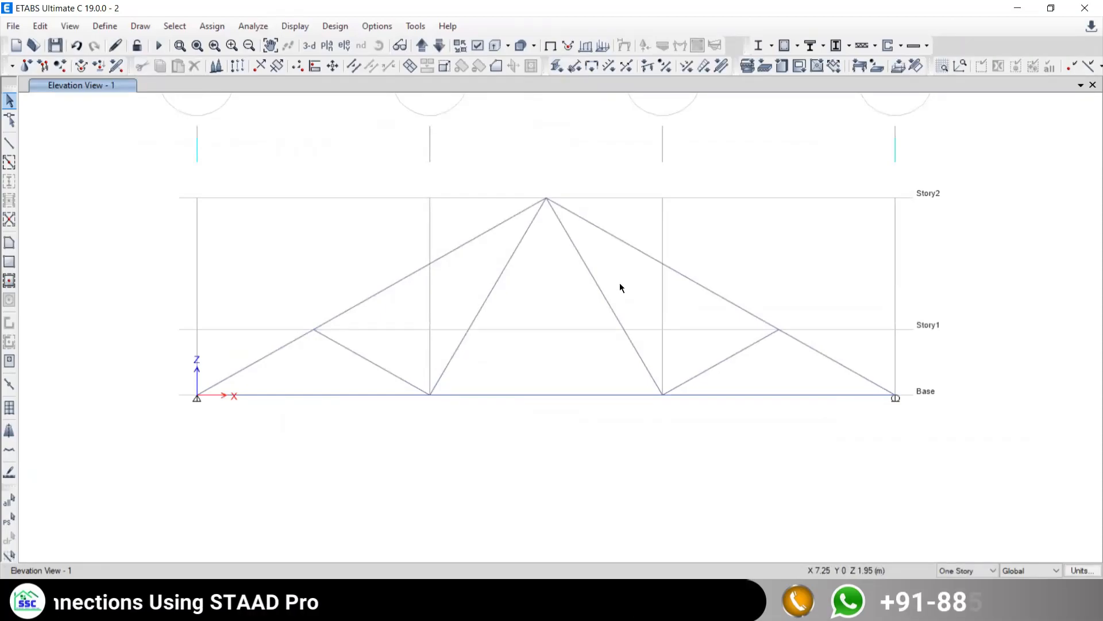
pyautogui.moveTo(567, 324); pyautogui.dragTo(502, 308, button='middle')
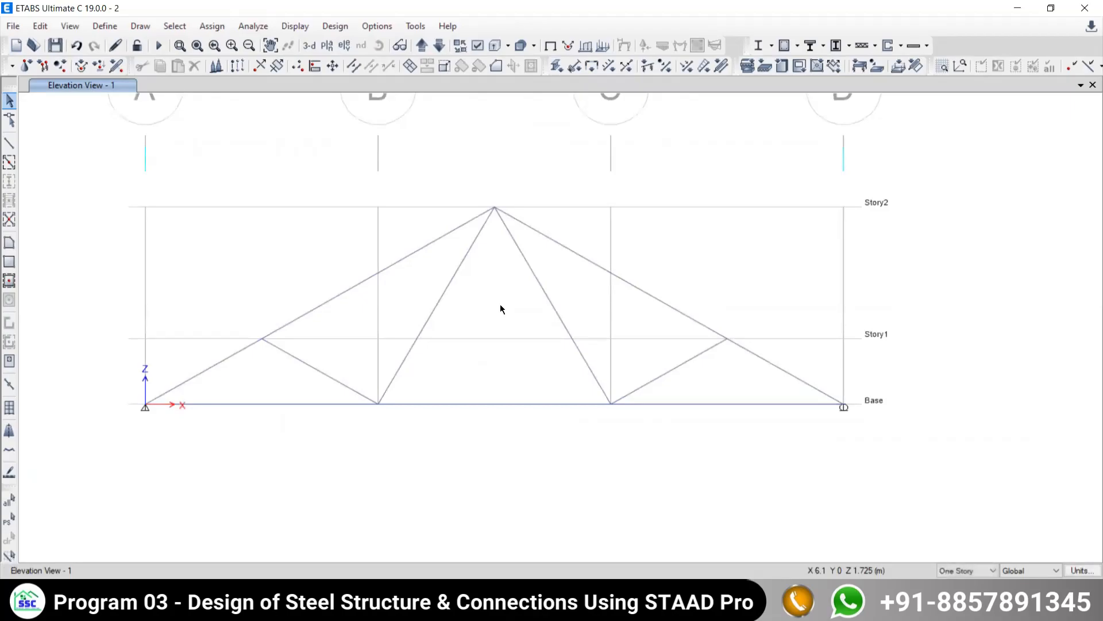
pyautogui.moveTo(522, 288); pyautogui.dragTo(572, 297, button='middle')
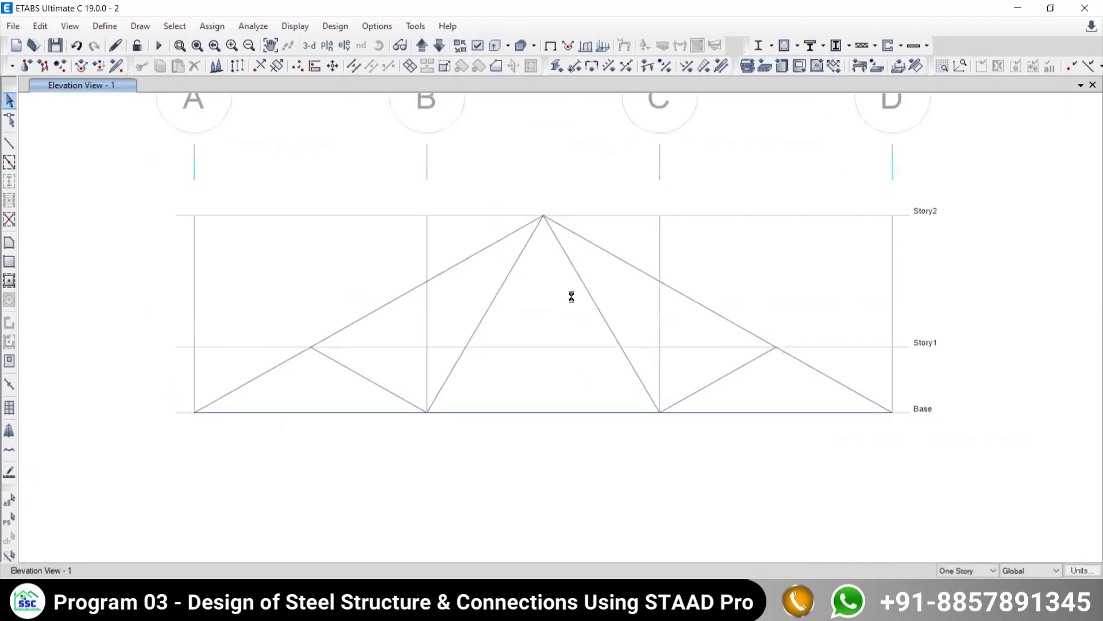
pyautogui.moveTo(543, 430); pyautogui.dragTo(506, 382, button='middle')
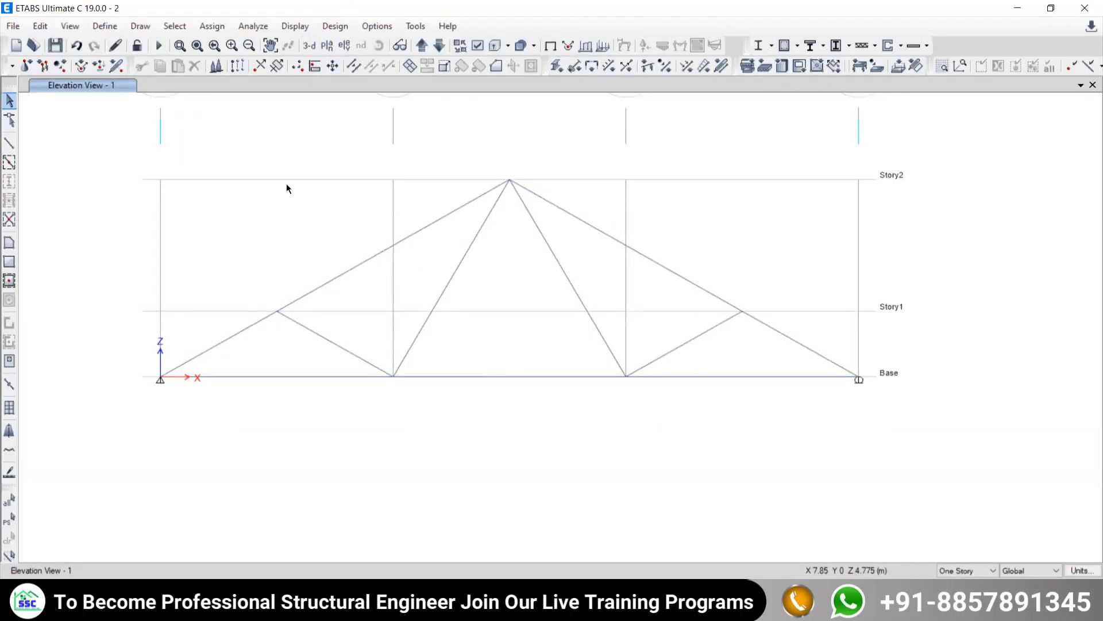
pyautogui.click(285, 307)
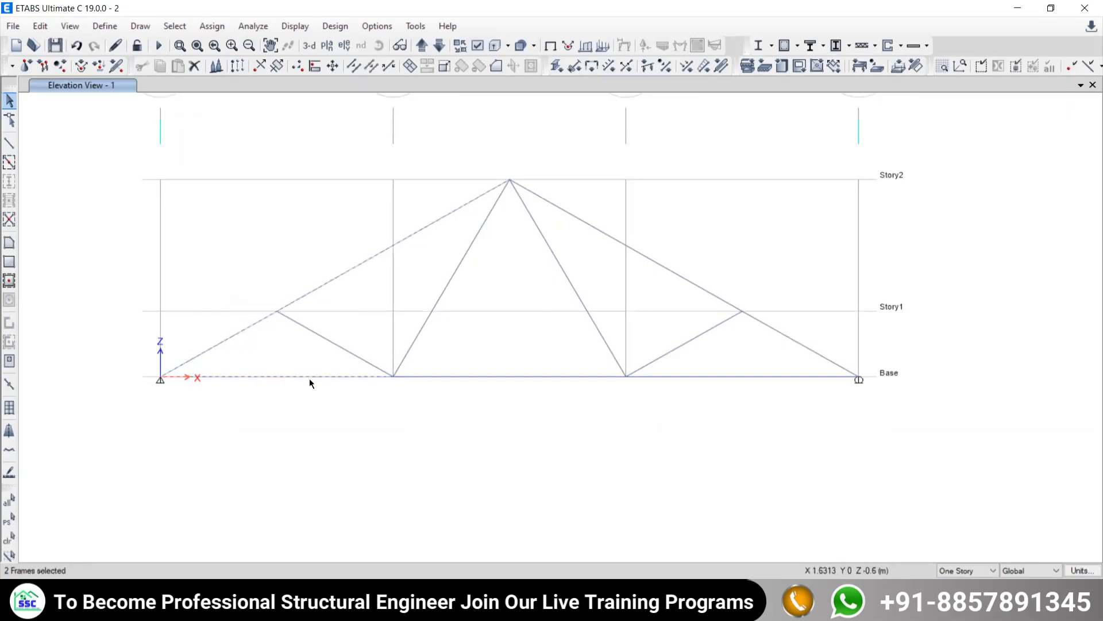
pyautogui.moveTo(475, 305); pyautogui.dragTo(483, 301)
pyautogui.moveTo(705, 223); pyautogui.dragTo(638, 281)
pyautogui.moveTo(850, 297); pyautogui.dragTo(661, 394)
pyautogui.moveTo(543, 349); pyautogui.dragTo(502, 397)
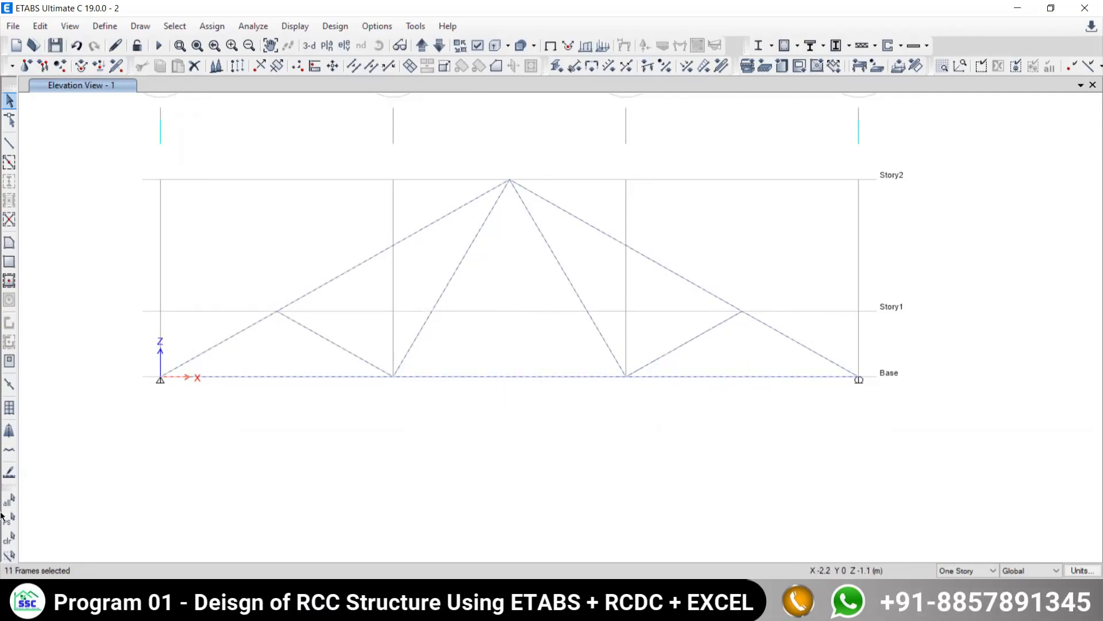
pyautogui.click(8, 538)
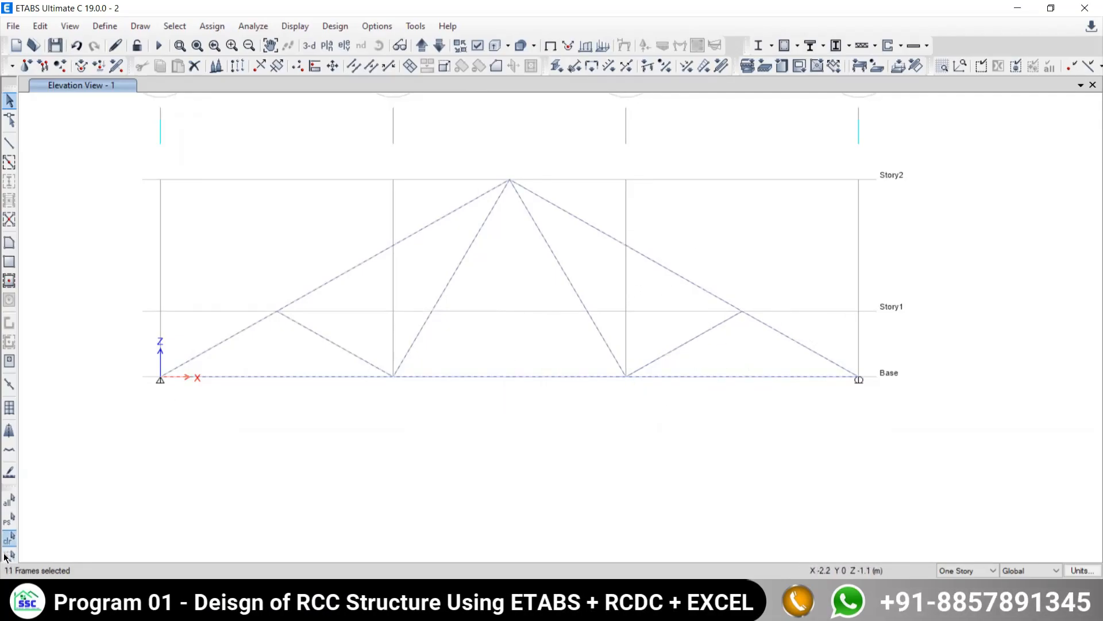
# - Select all truss members in the elevation: top chords, bottom chord and every inclined web member
pyautogui.click(357, 266)
pyautogui.click(248, 378)
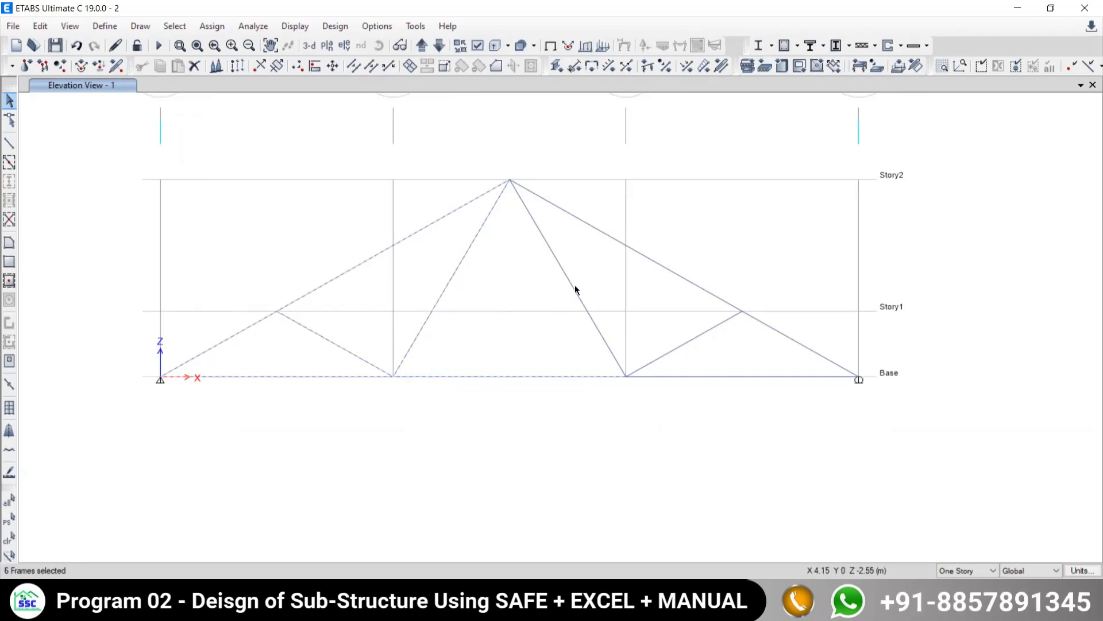
pyautogui.click(602, 233)
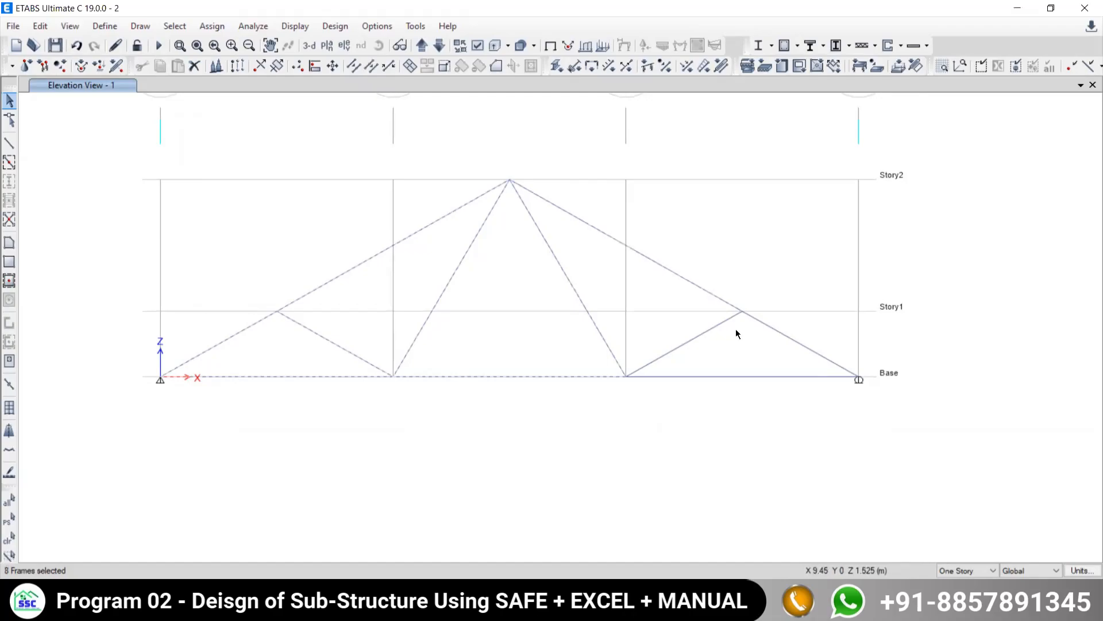
pyautogui.click(776, 330)
pyautogui.click(726, 377)
pyautogui.click(696, 338)
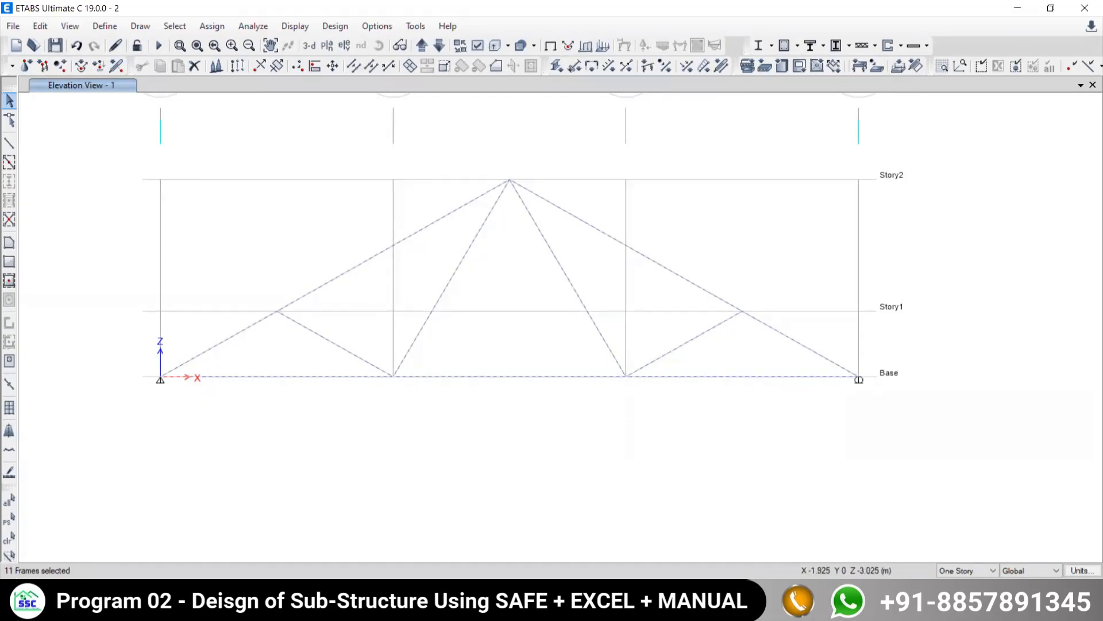
pyautogui.moveTo(495, 262); pyautogui.dragTo(525, 367, button='middle')
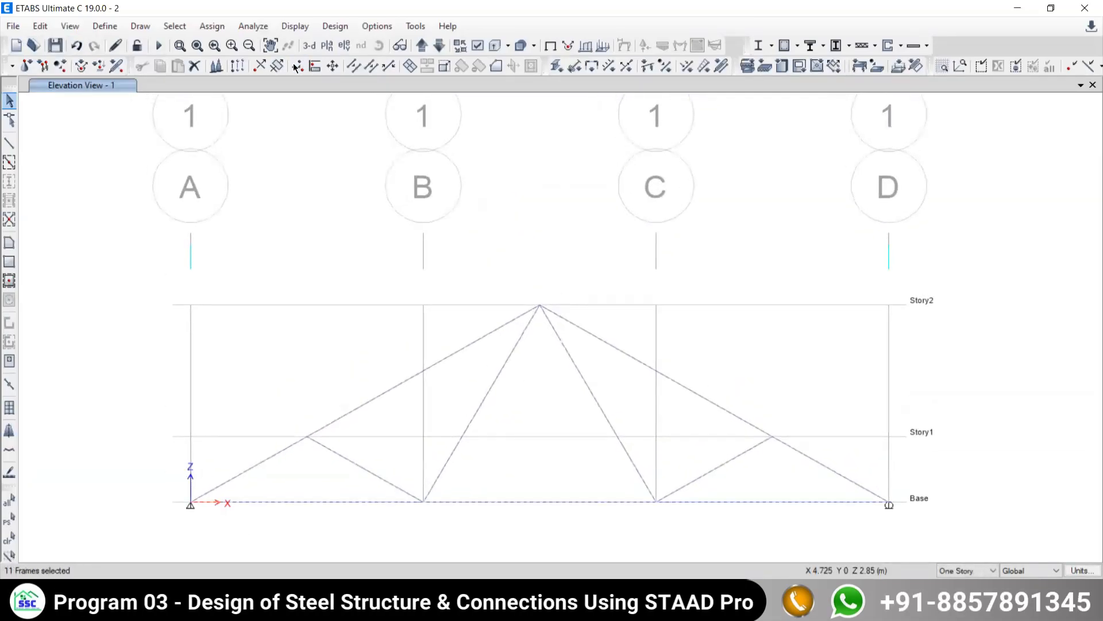
pyautogui.click(211, 26)
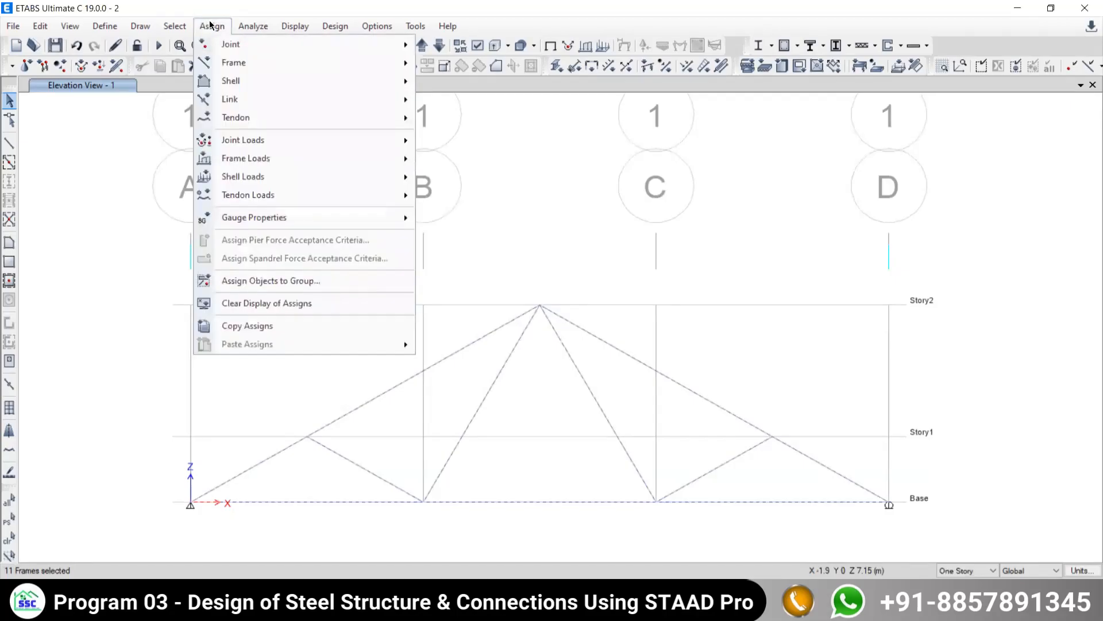
pyautogui.moveTo(234, 62)
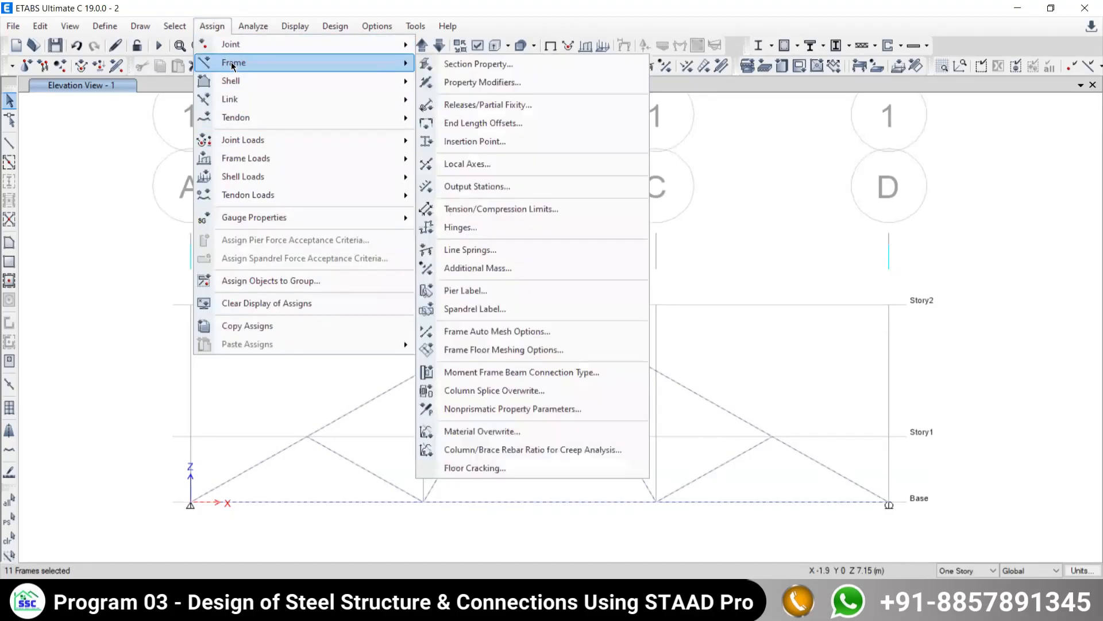
pyautogui.moveTo(783, 461); pyautogui.dragTo(774, 453, button='middle')
pyautogui.moveTo(164, 208); pyautogui.dragTo(787, 463, button='middle')
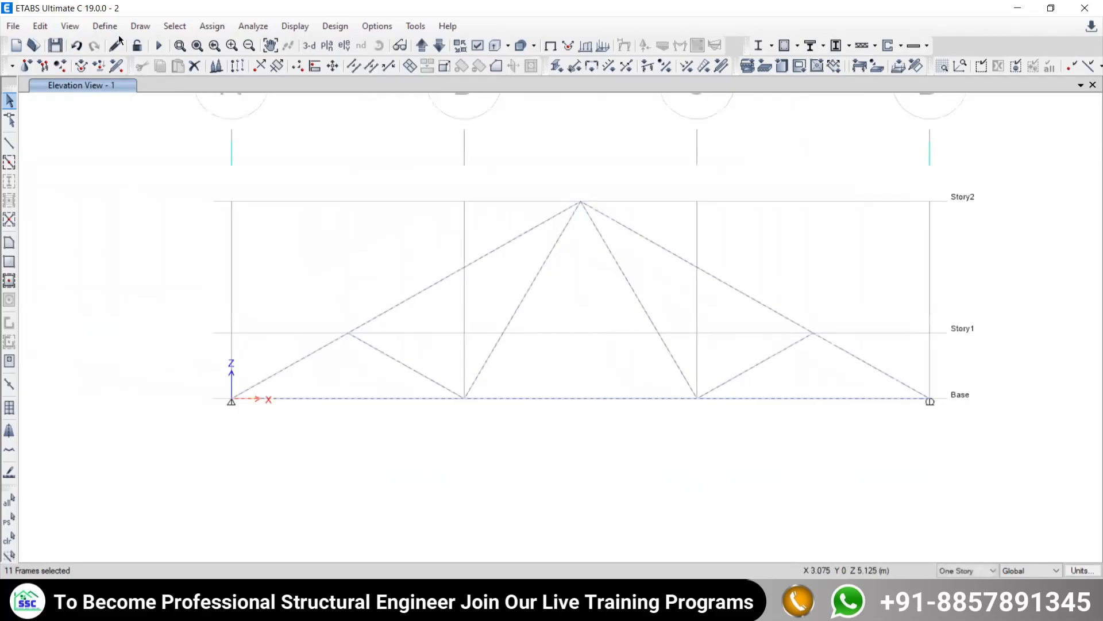
pyautogui.click(210, 28)
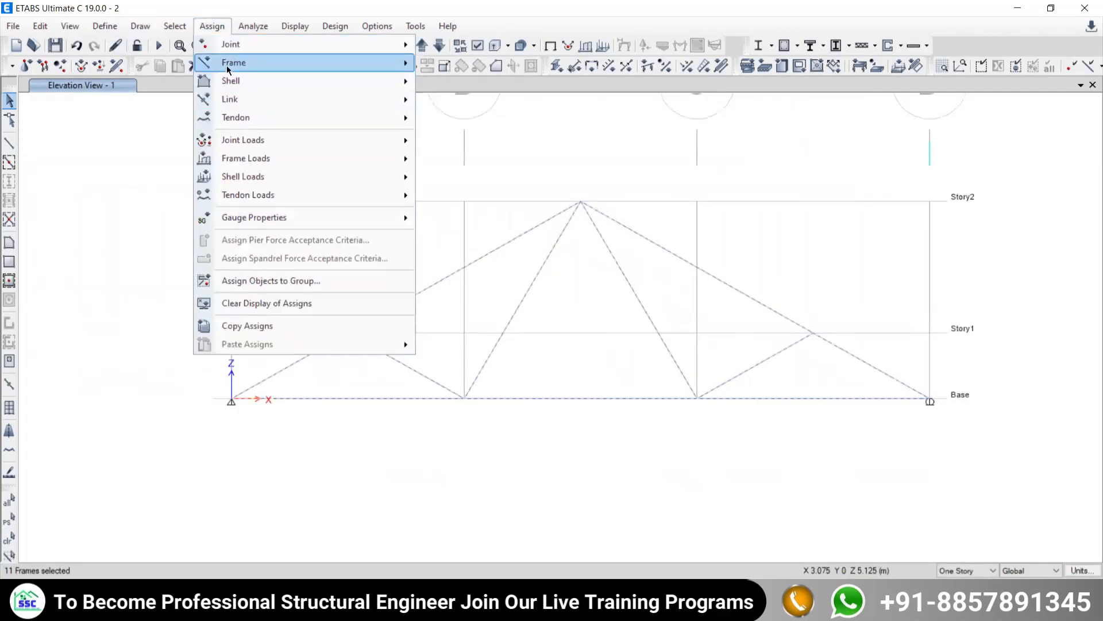
pyautogui.moveTo(223, 67)
pyautogui.click(481, 7)
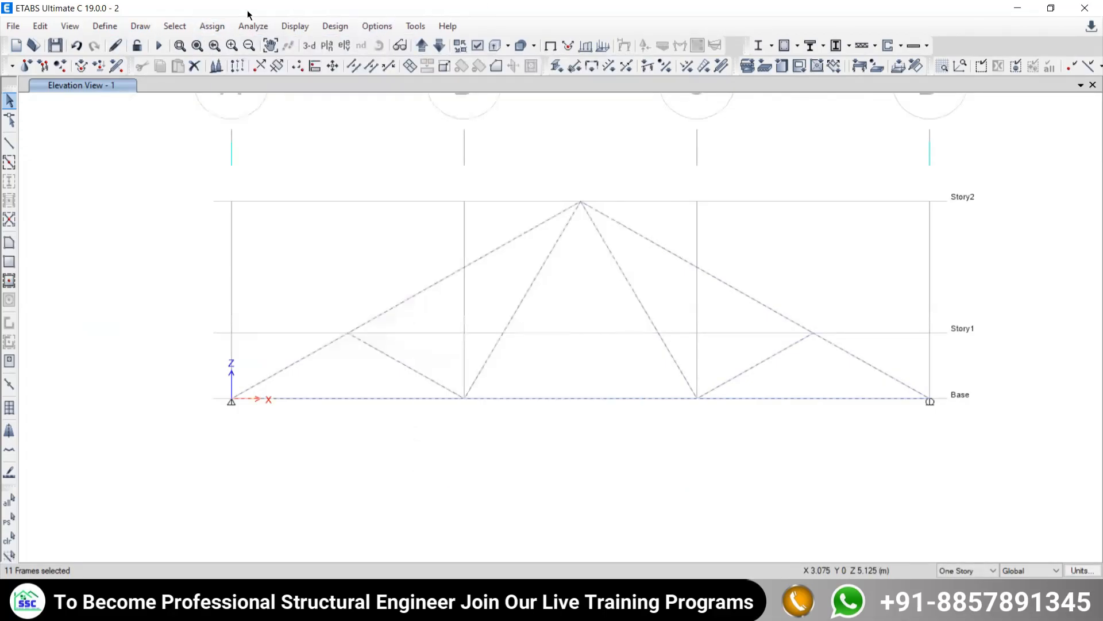
# - Assign frame releases to the selected truss members, freeing Moment 22 (Minor) and Moment 33 (Major) at both start and end
pyautogui.click(219, 28)
pyautogui.moveTo(217, 63)
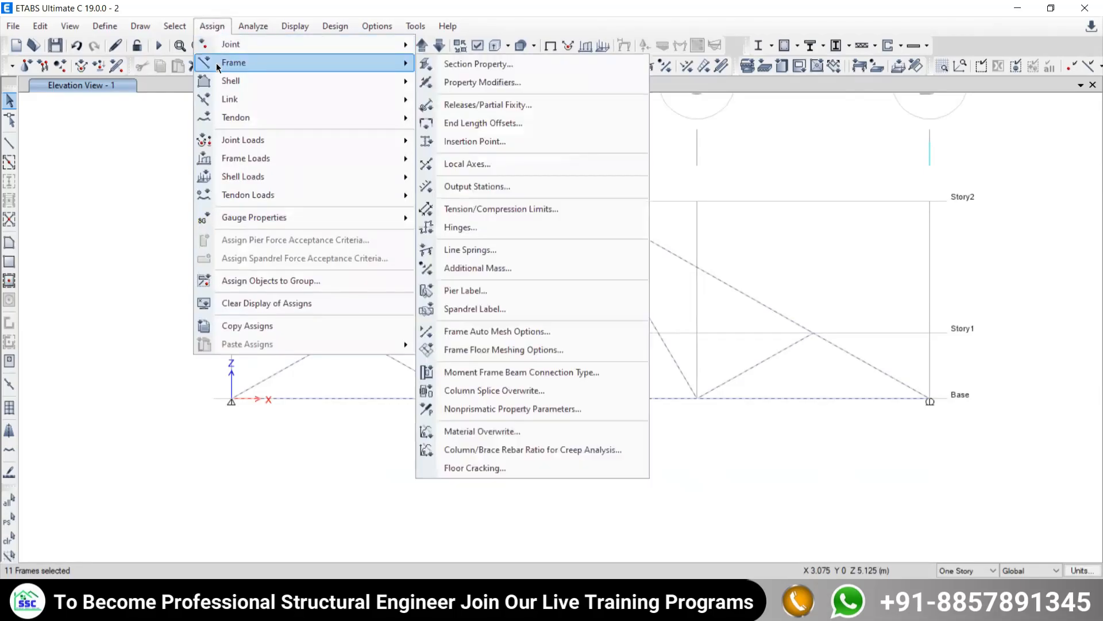
pyautogui.click(449, 107)
pyautogui.moveTo(460, 181); pyautogui.dragTo(115, 14)
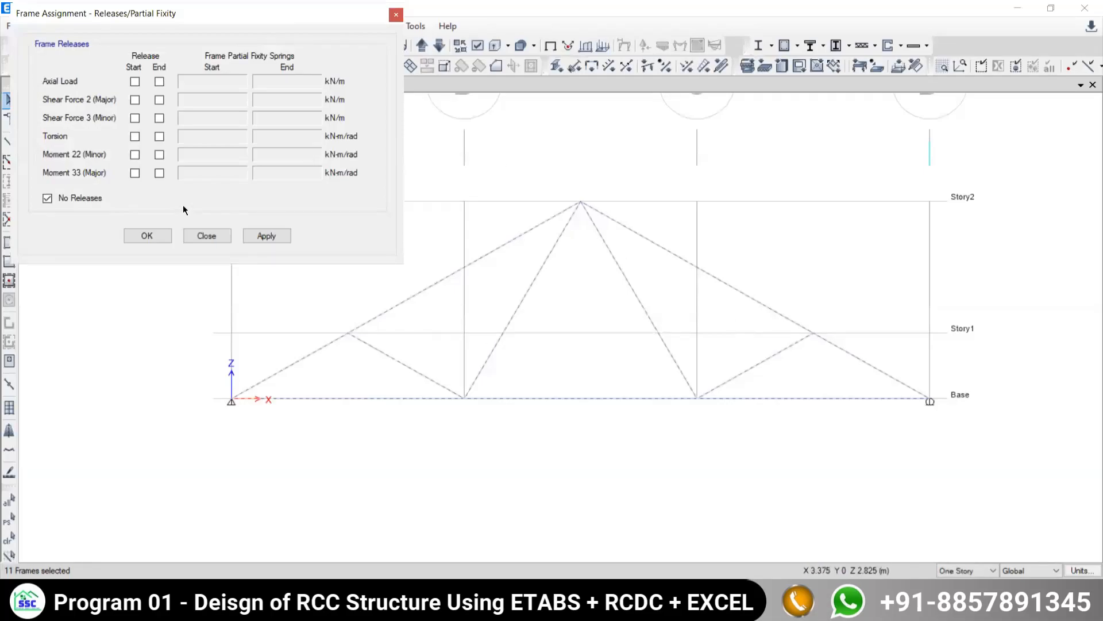
pyautogui.click(134, 155)
pyautogui.click(135, 172)
pyautogui.click(159, 154)
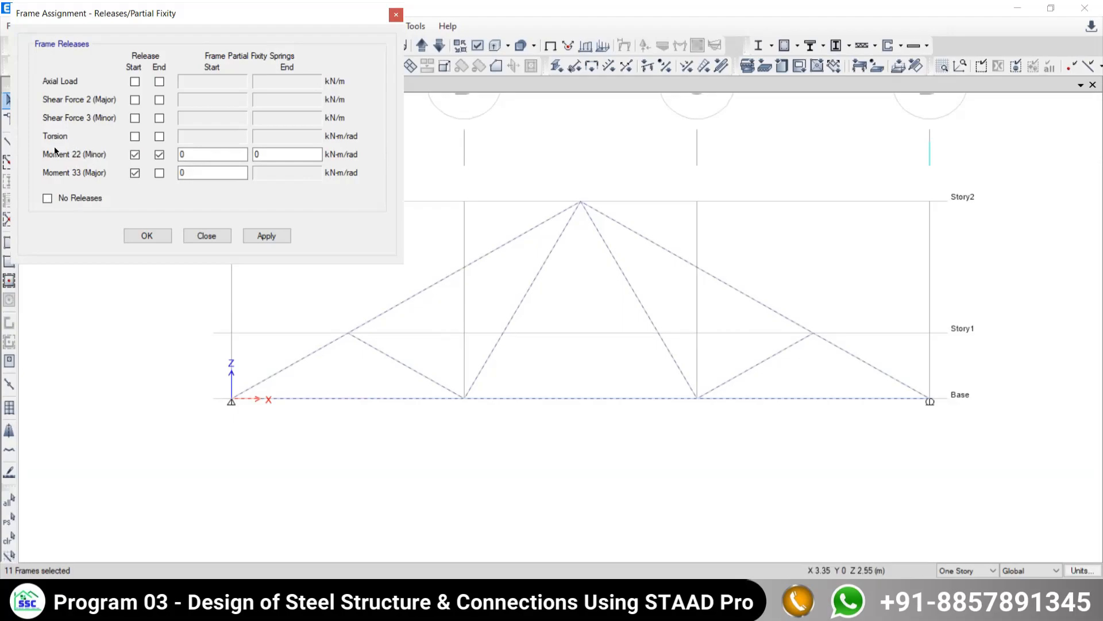
pyautogui.click(159, 173)
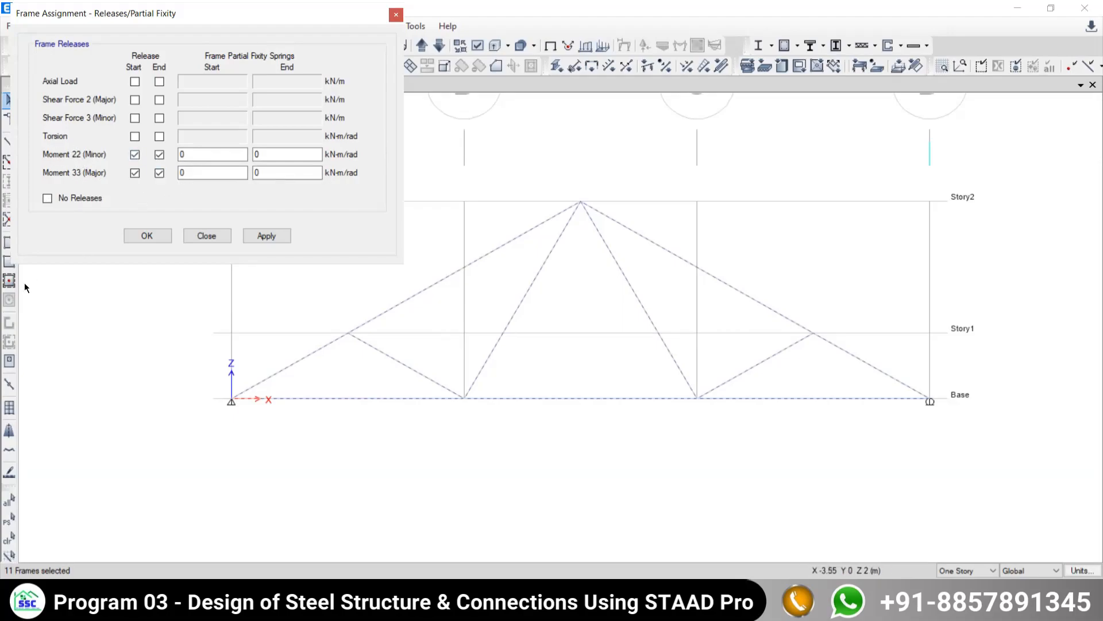
pyautogui.click(258, 236)
pyautogui.click(207, 236)
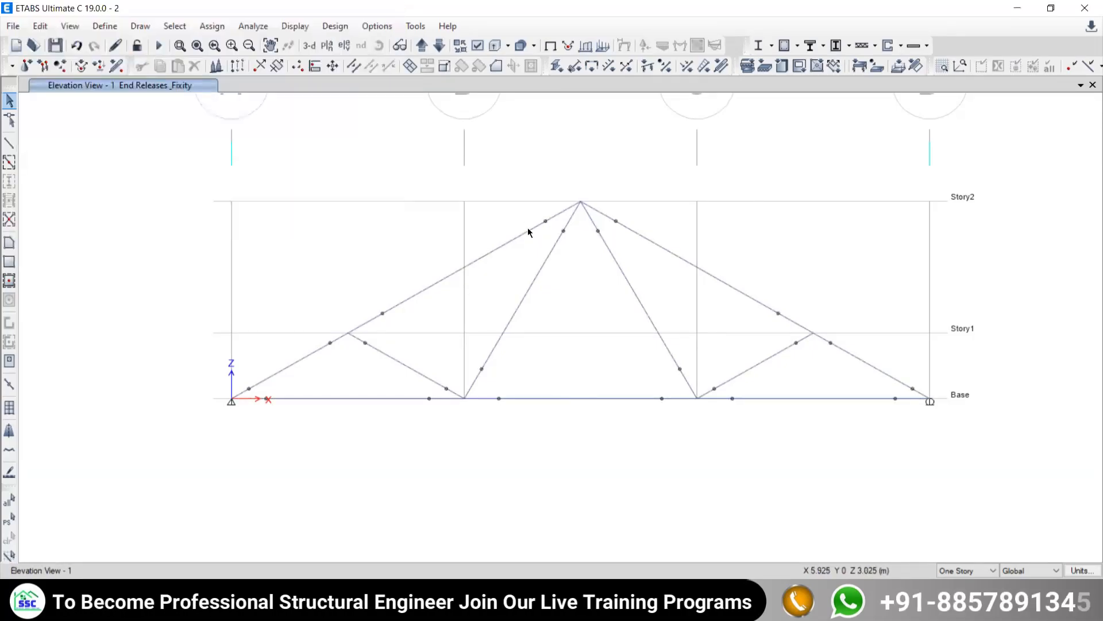
# - Hide the end release markers by showing the undeformed shape of the truss
pyautogui.moveTo(540, 240)
pyautogui.mouseDown(button='middle')
pyautogui.moveTo(627, 272)
pyautogui.moveTo(544, 249)
pyautogui.mouseUp(button='middle')
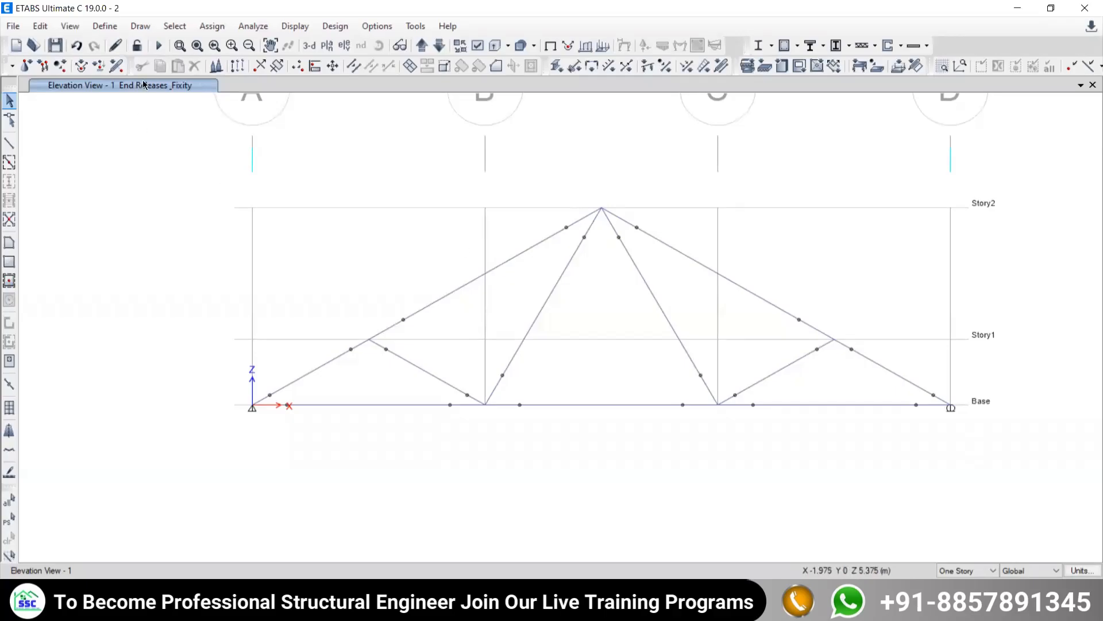
pyautogui.click(295, 26)
pyautogui.click(334, 45)
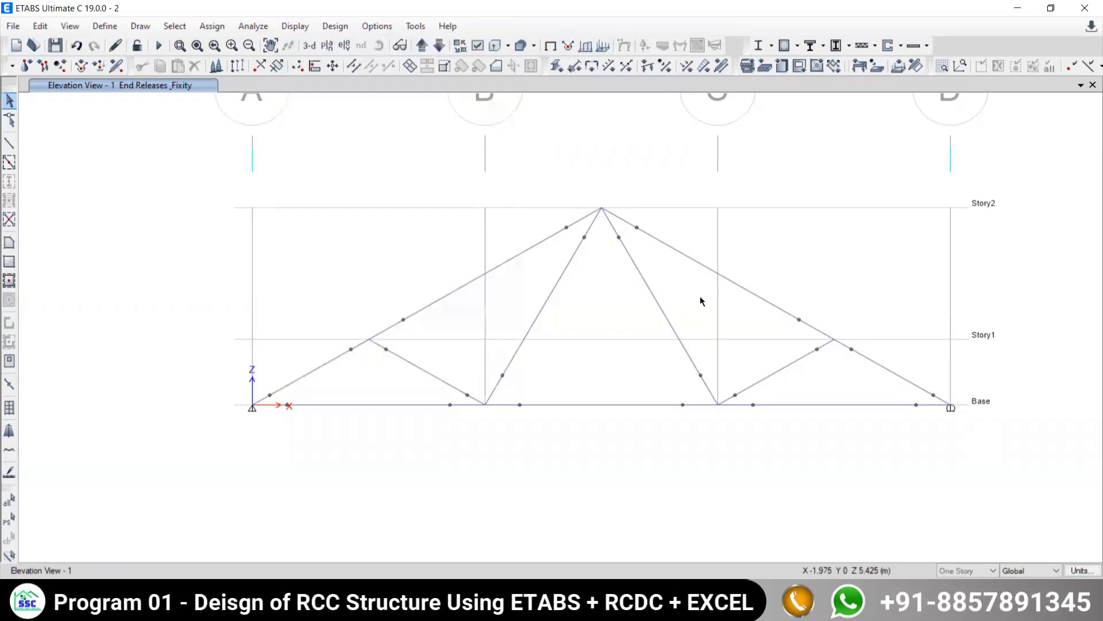
pyautogui.moveTo(605, 236); pyautogui.dragTo(552, 238)
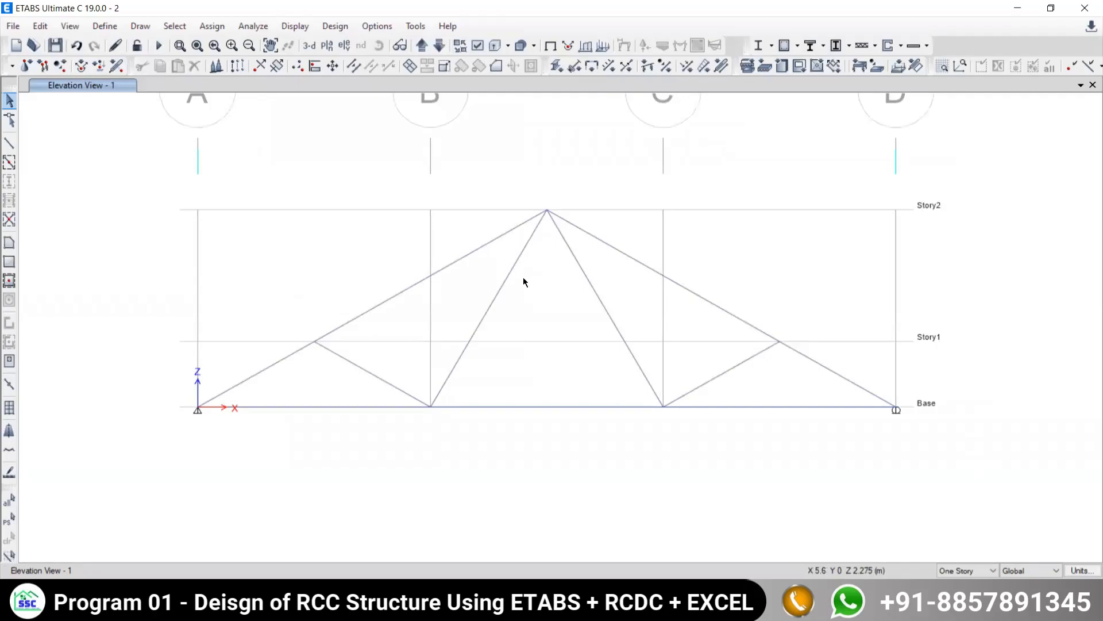
pyautogui.moveTo(523, 277); pyautogui.dragTo(510, 280, button='middle')
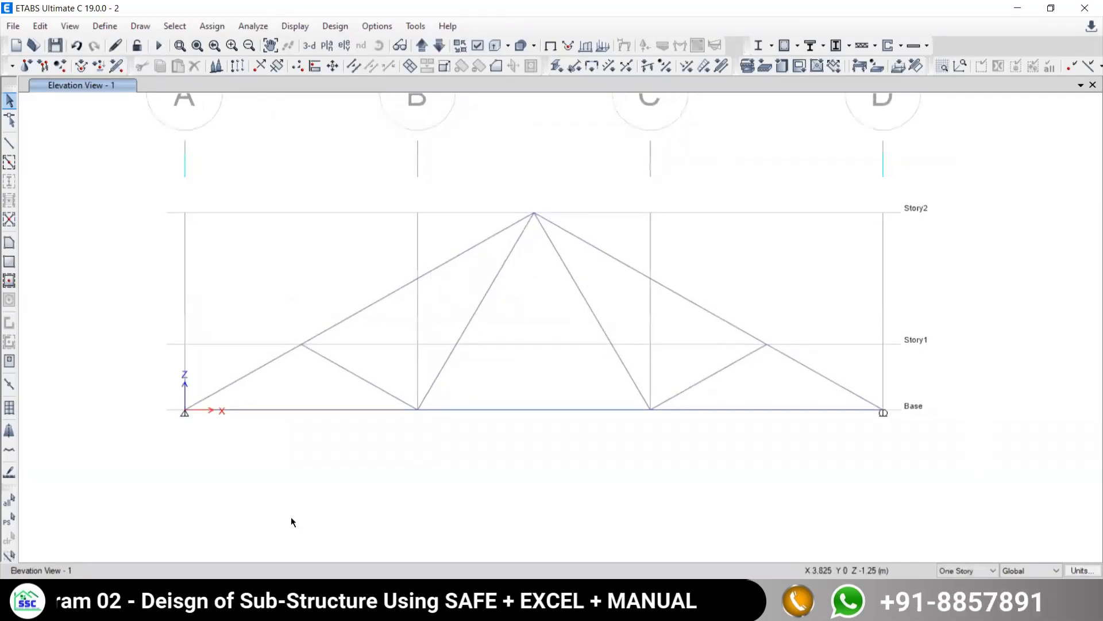
pyautogui.hotkey('alt', 'Tab')
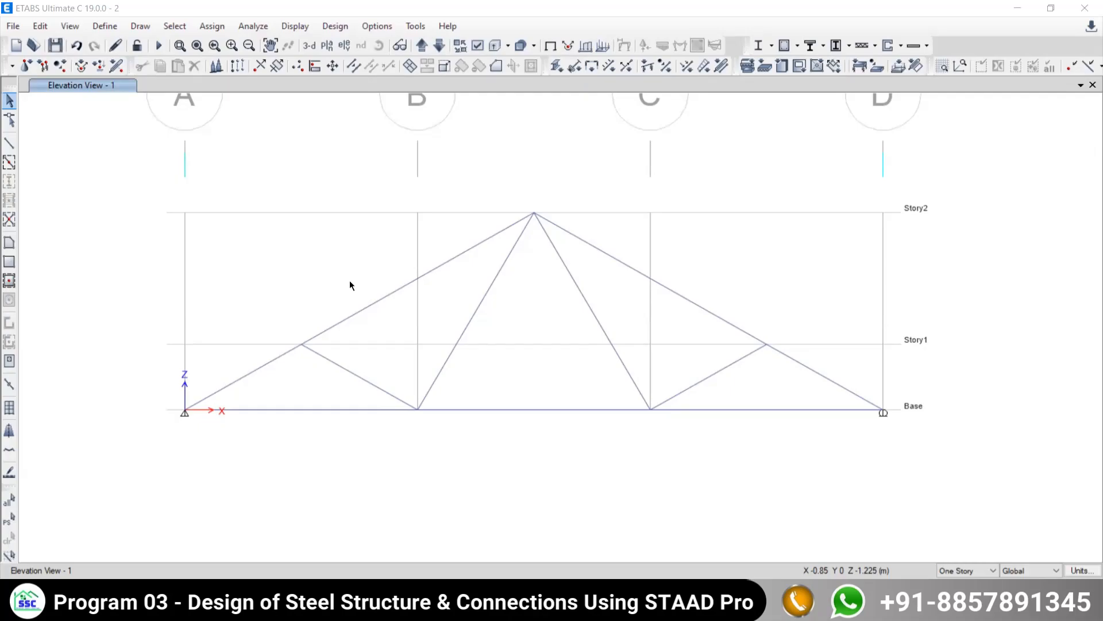
pyautogui.moveTo(449, 312); pyautogui.dragTo(411, 320, button='middle')
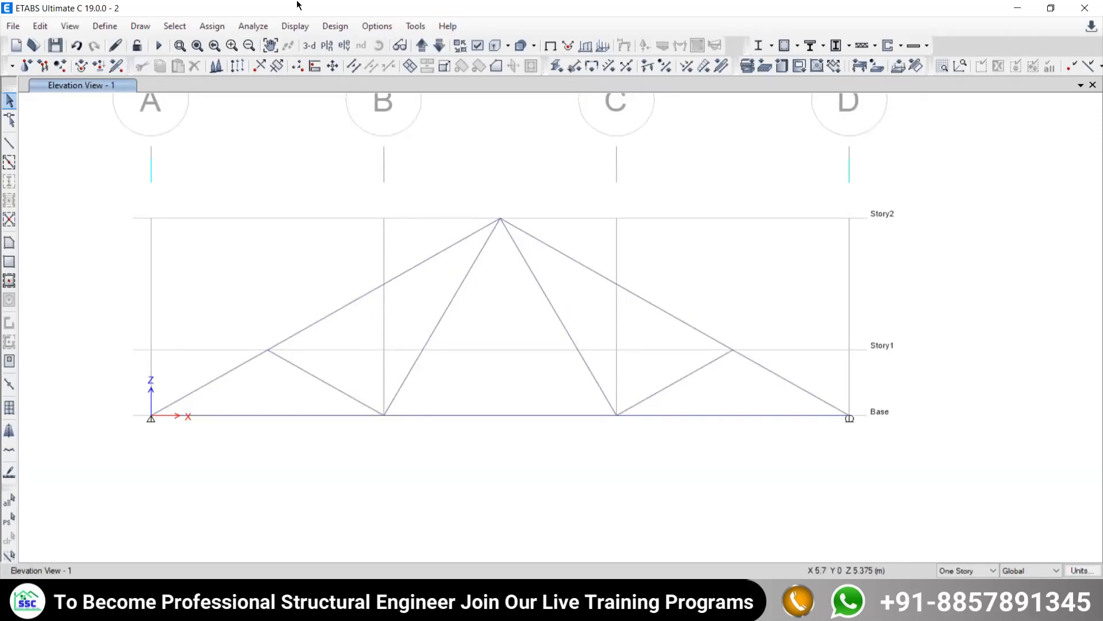
# - Display the Live load pattern's joint forces with their loading values on the undeformed truss elevation
pyautogui.click(296, 26)
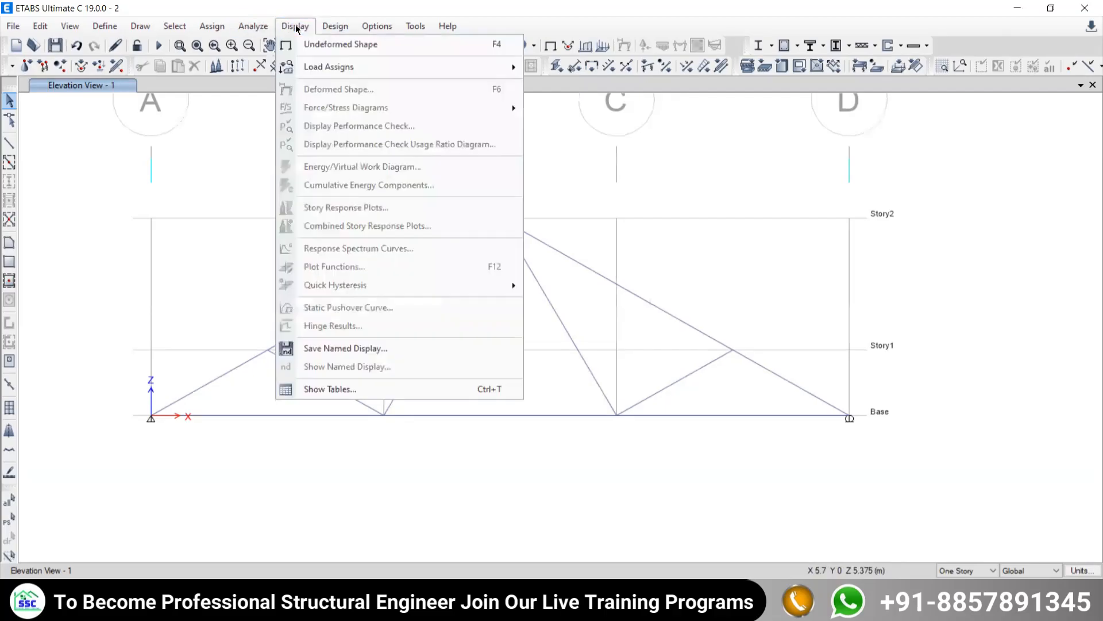
pyautogui.click(360, 51)
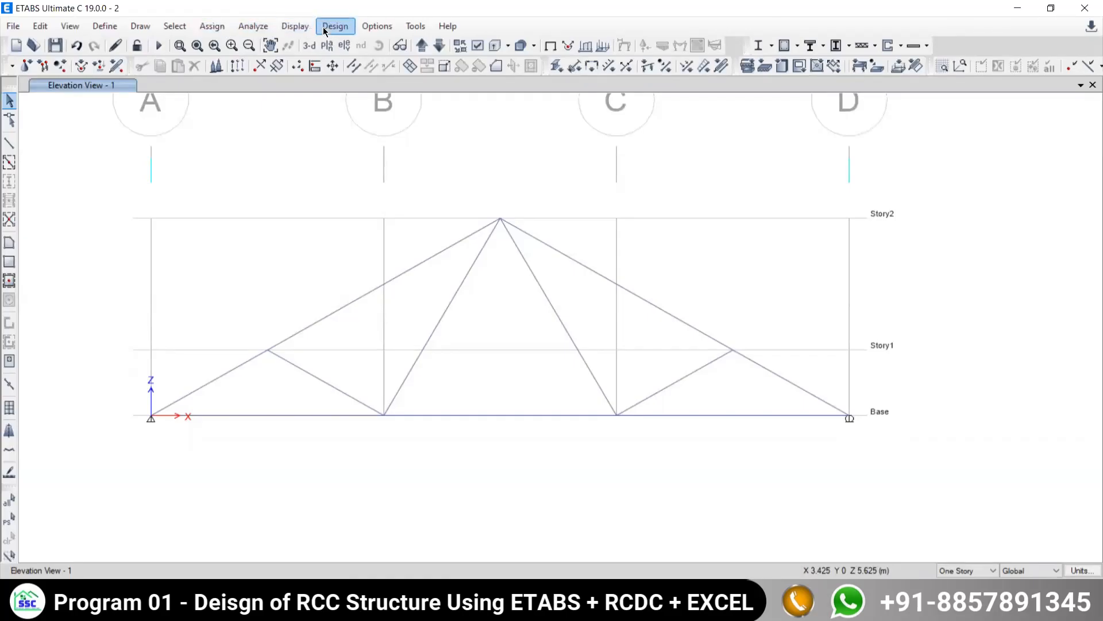
pyautogui.click(292, 28)
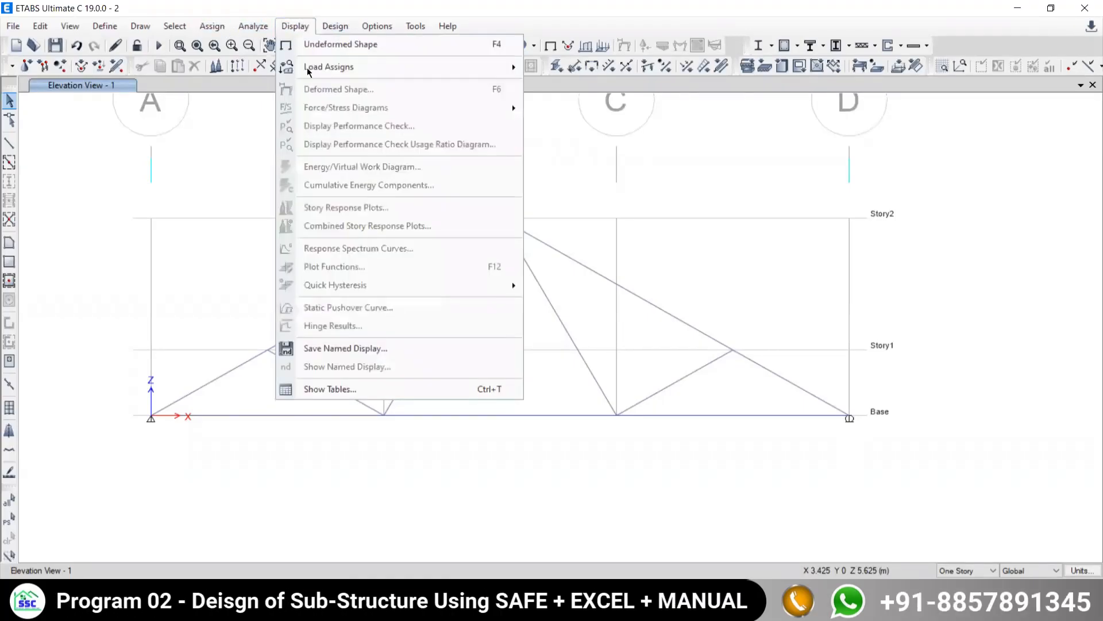
pyautogui.moveTo(310, 70)
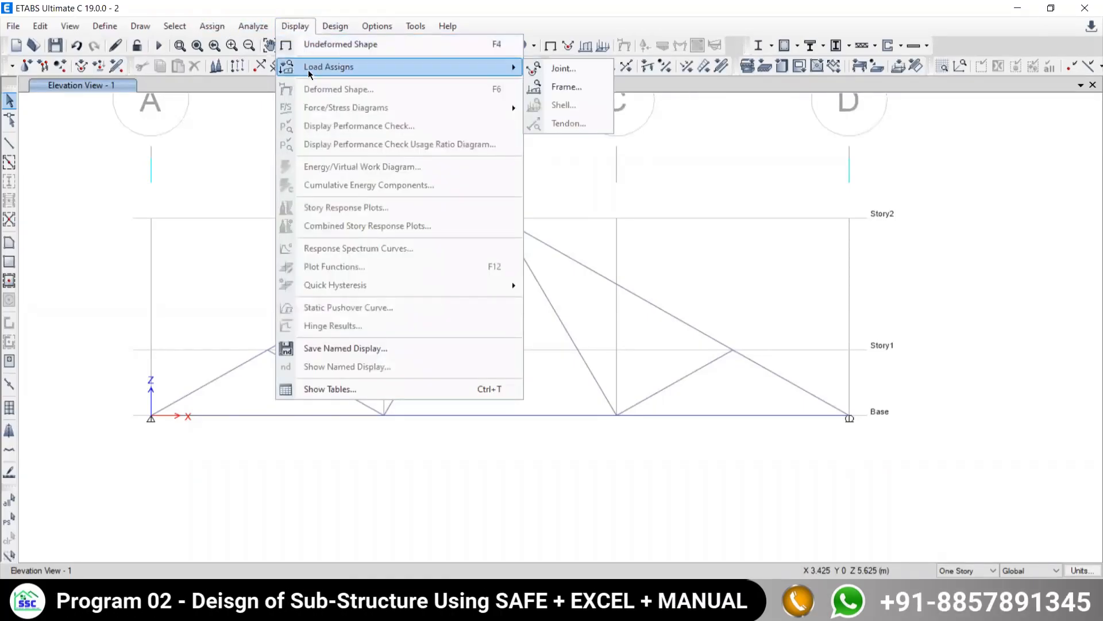
pyautogui.click(563, 69)
pyautogui.click(592, 346)
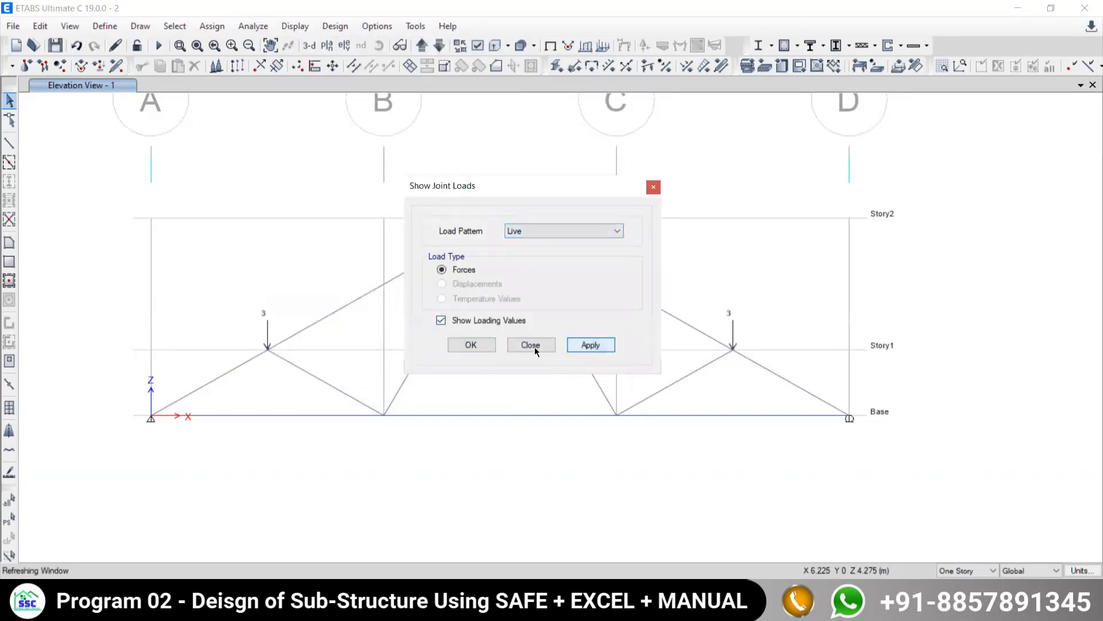
pyautogui.click(532, 345)
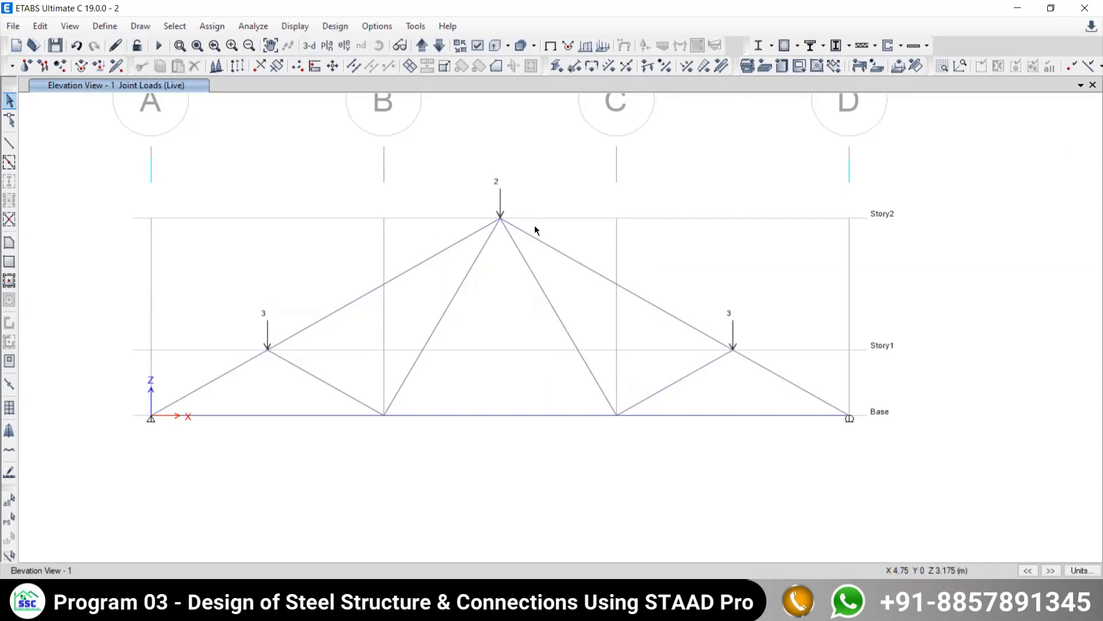
# - Clear the joint load display by showing the undeformed shape, and run the analysis of the truss model
pyautogui.click(286, 29)
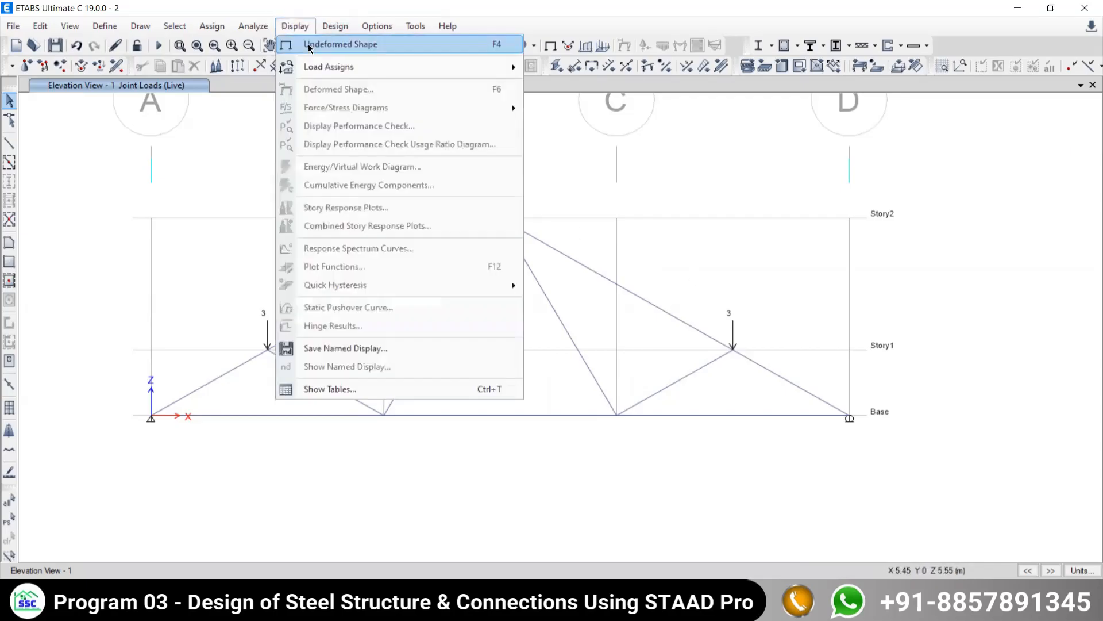
pyautogui.click(308, 45)
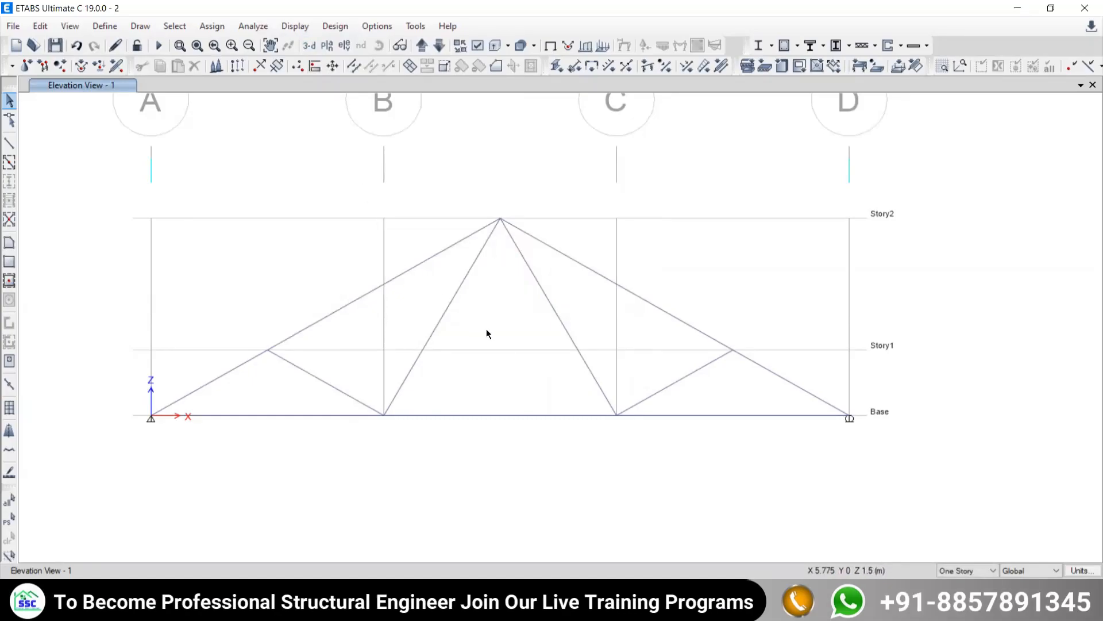
pyautogui.moveTo(488, 330)
pyautogui.mouseDown(button='middle')
pyautogui.moveTo(502, 328)
pyautogui.moveTo(492, 340)
pyautogui.mouseUp(button='middle')
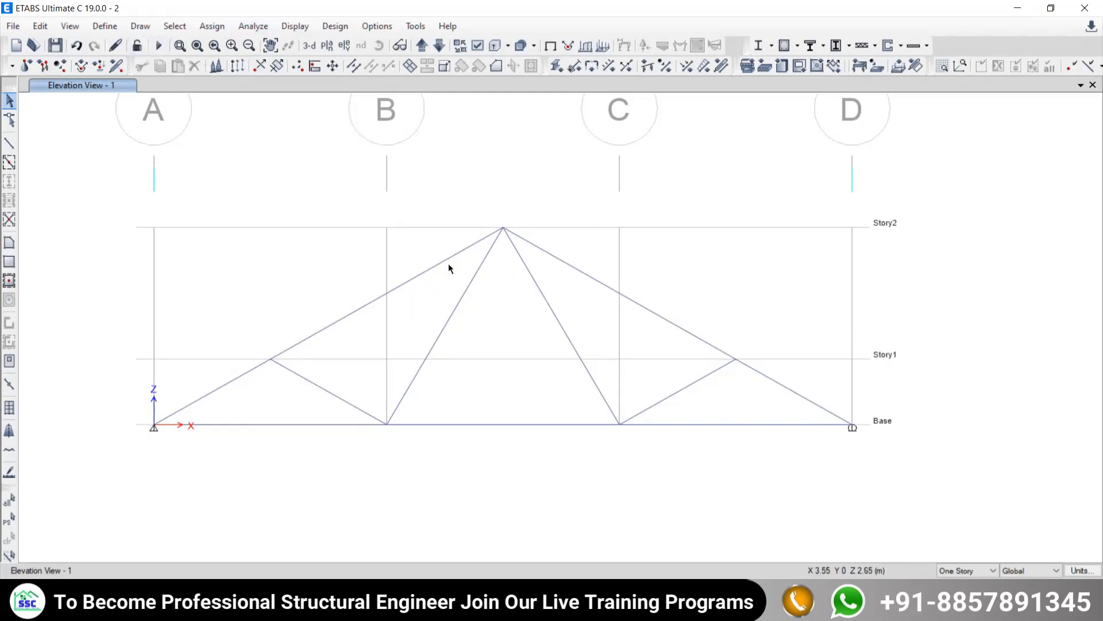
pyautogui.click(159, 46)
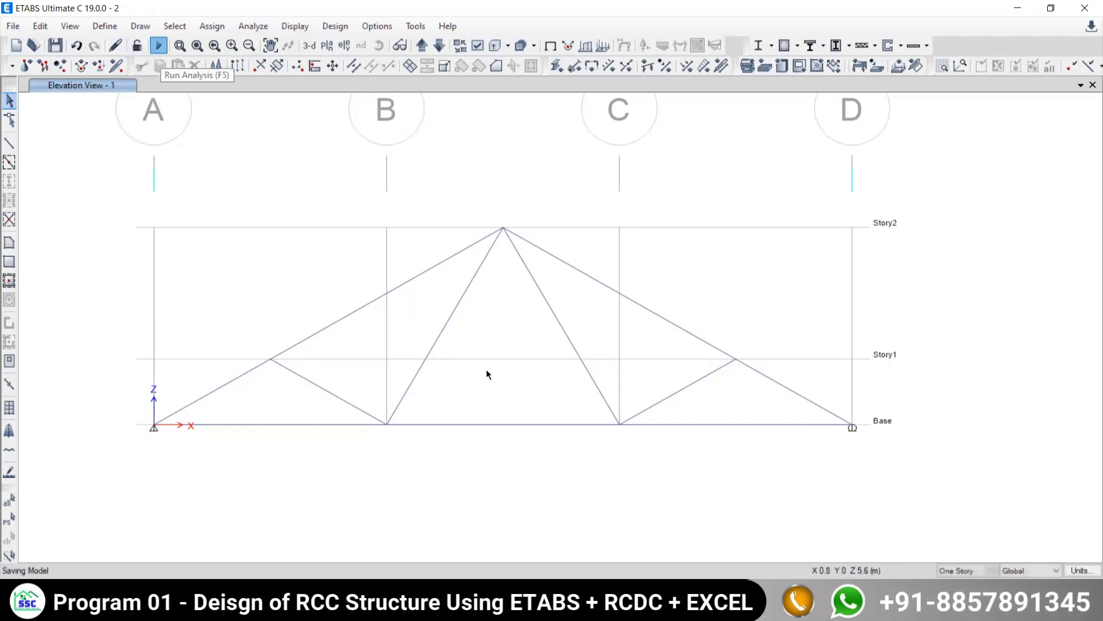
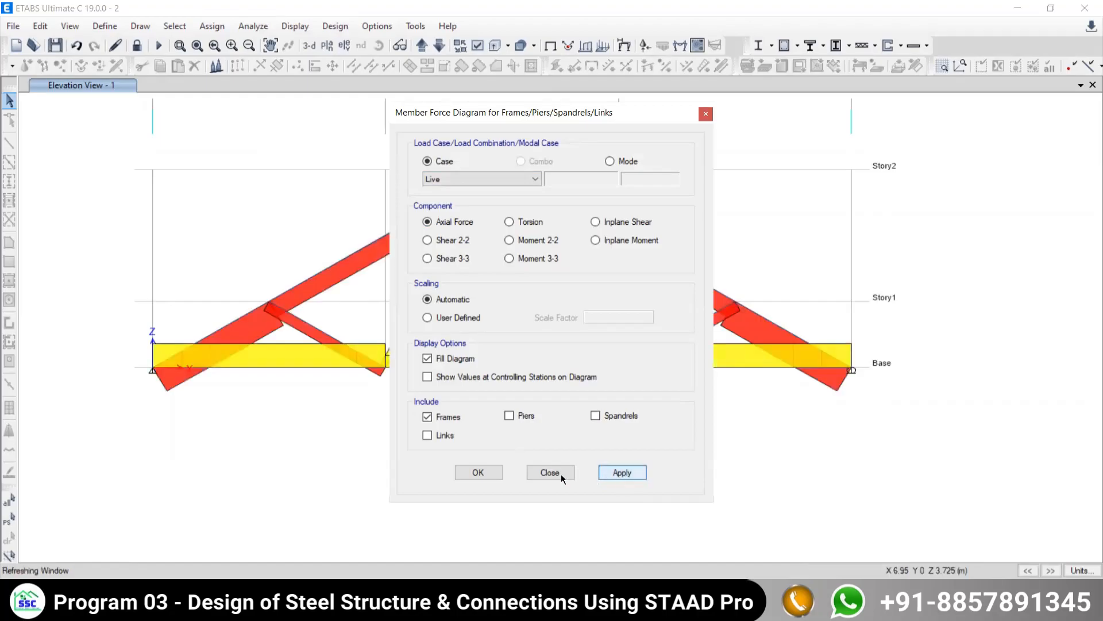
# - Close the member force diagram settings and examine the truss figure and member force table in the PDF example
pyautogui.click(560, 472)
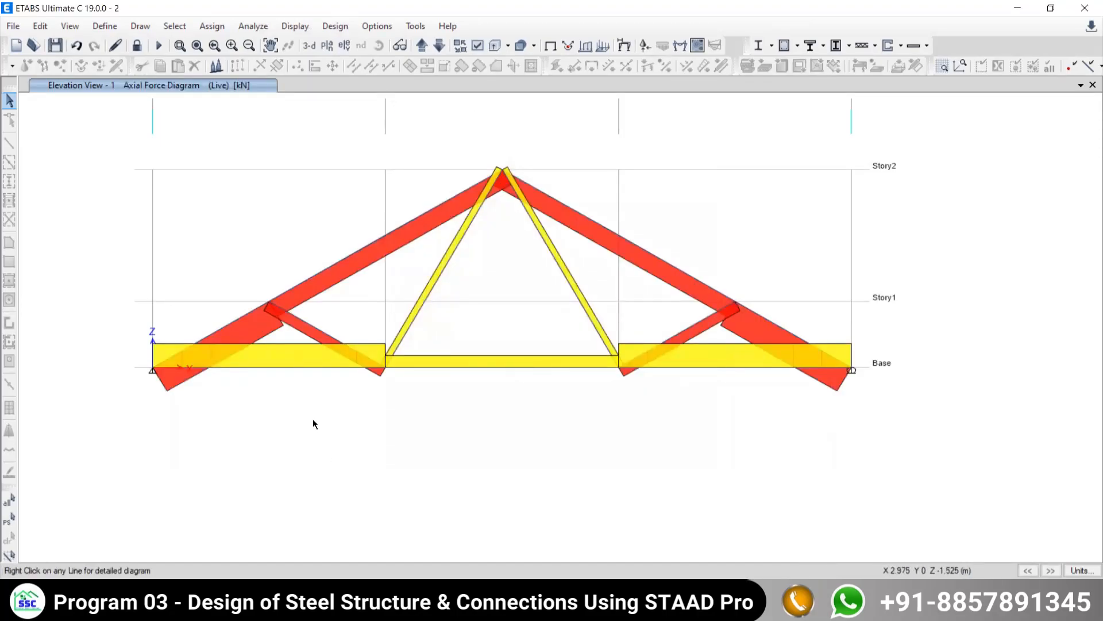
pyautogui.moveTo(268, 368)
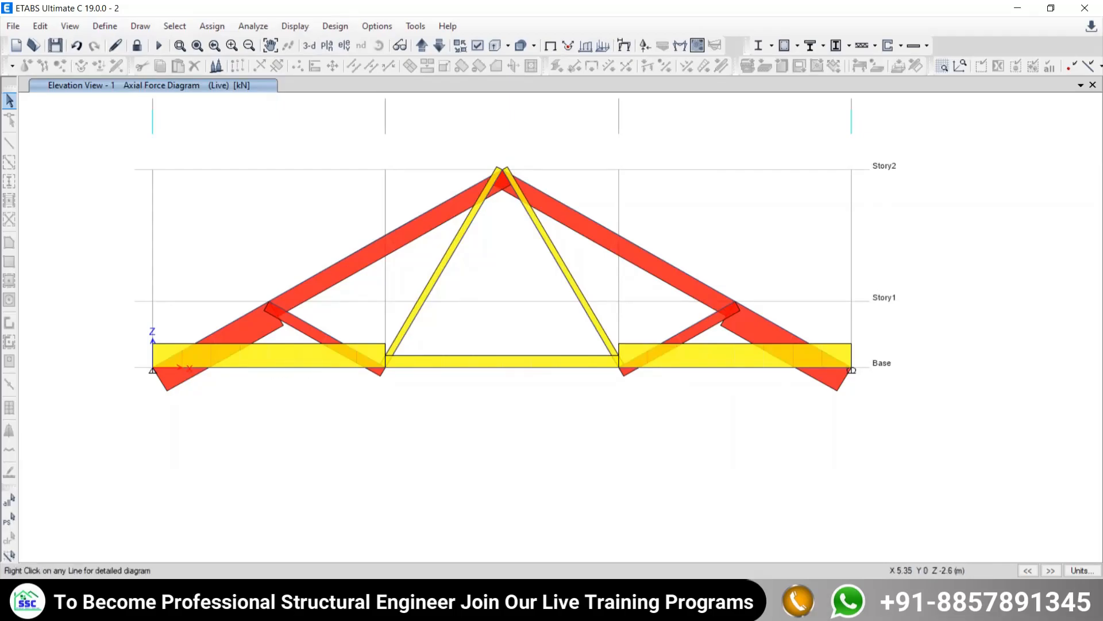
pyautogui.hotkey('alt', 'Tab')
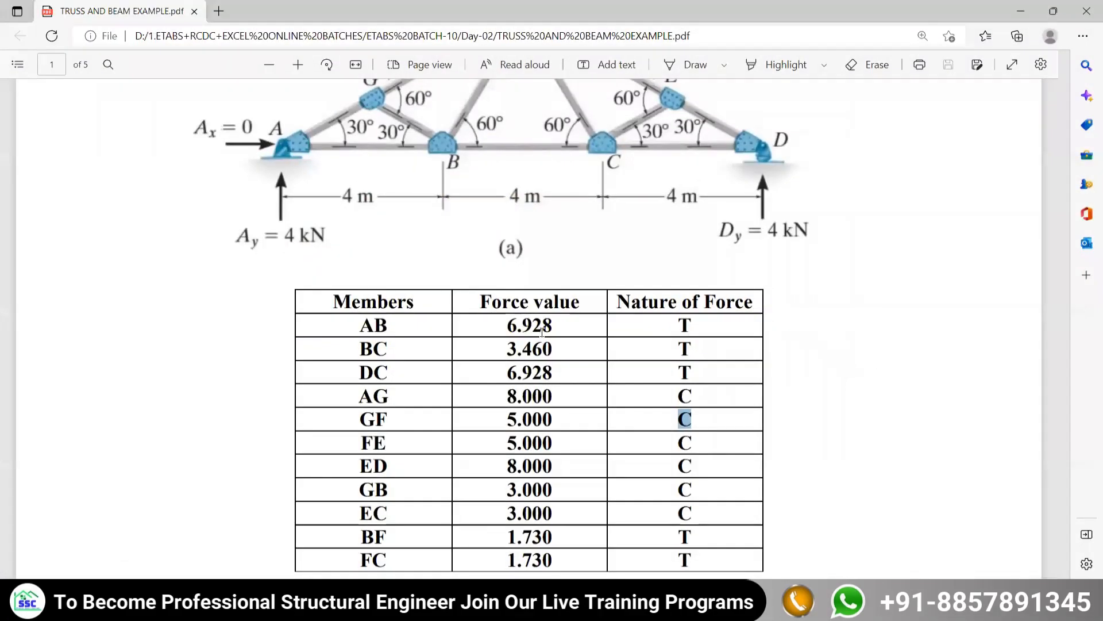
pyautogui.moveTo(553, 326); pyautogui.dragTo(510, 327)
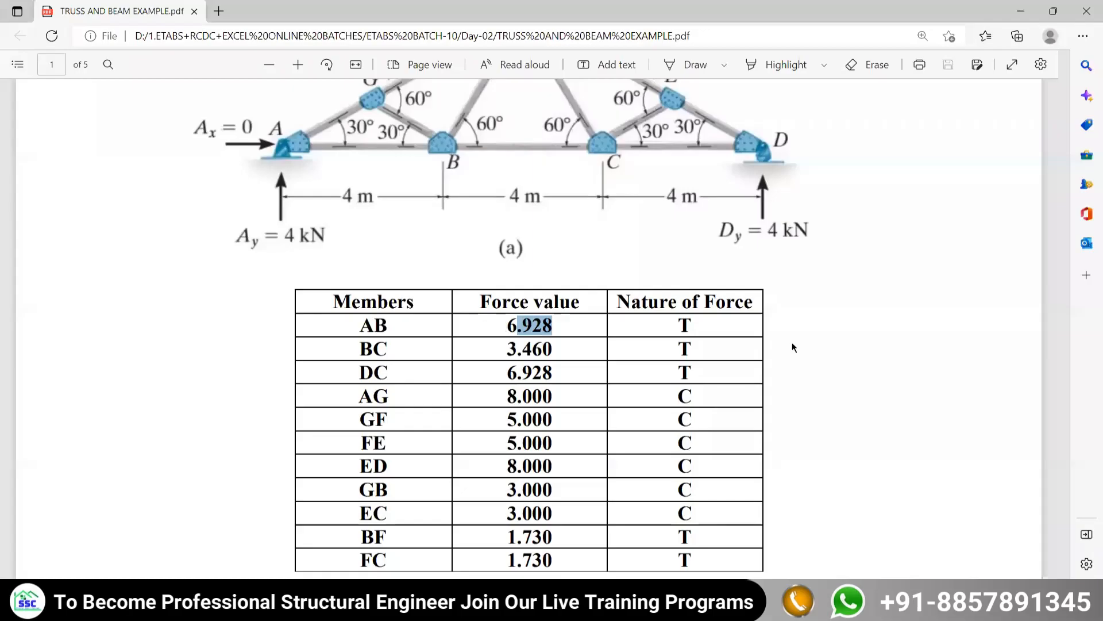
pyautogui.hotkey('alt', 'Tab')
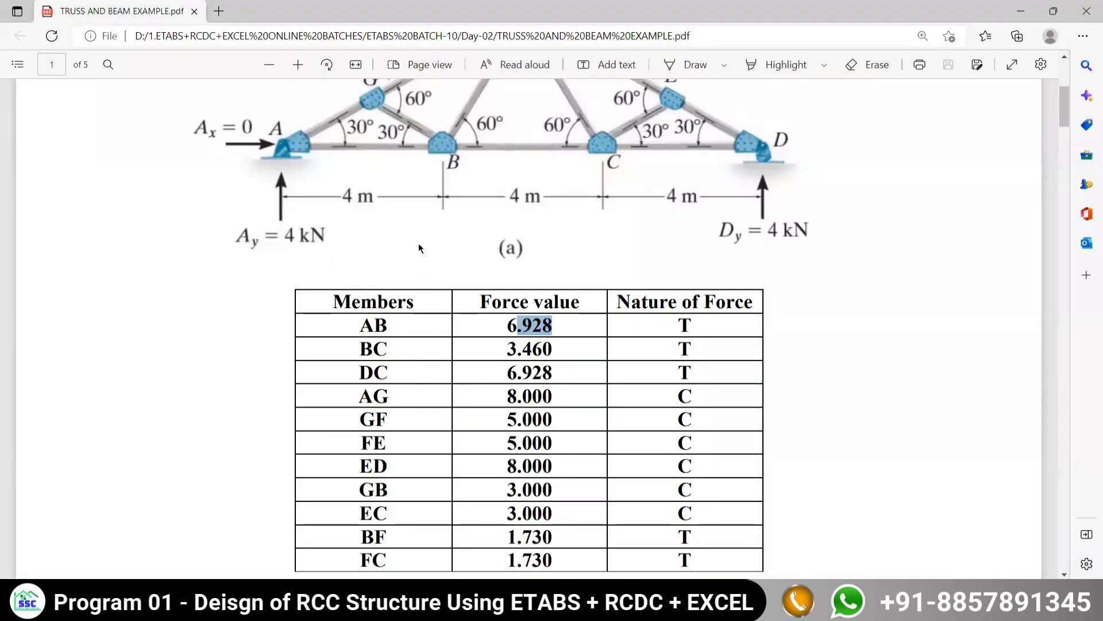
pyautogui.scroll(1, 414, 253)
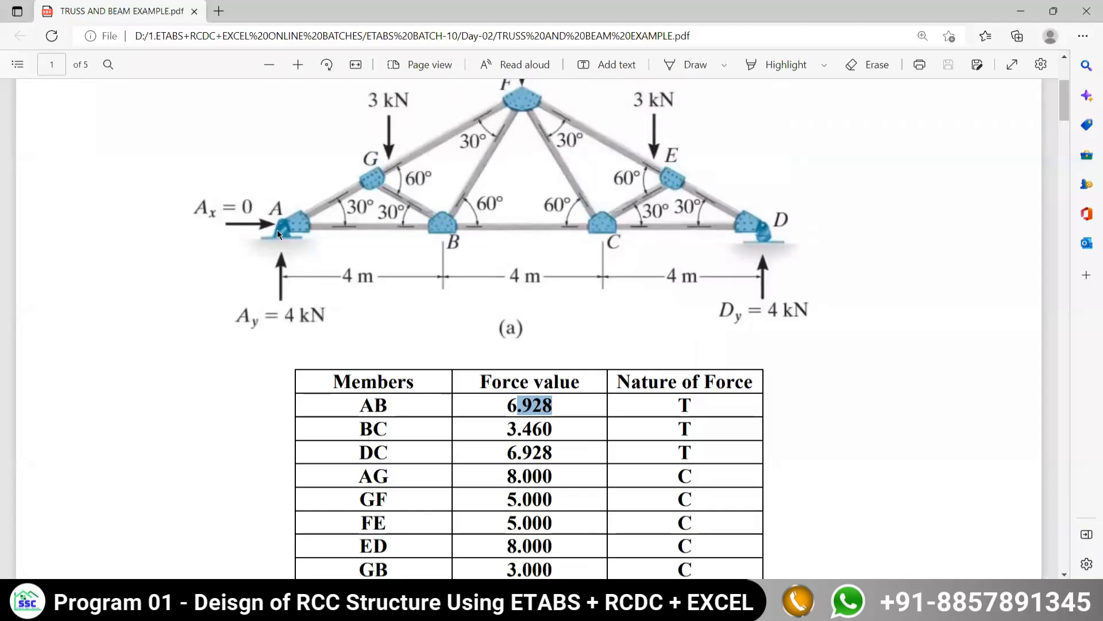
pyautogui.scroll(-2, 402, 322)
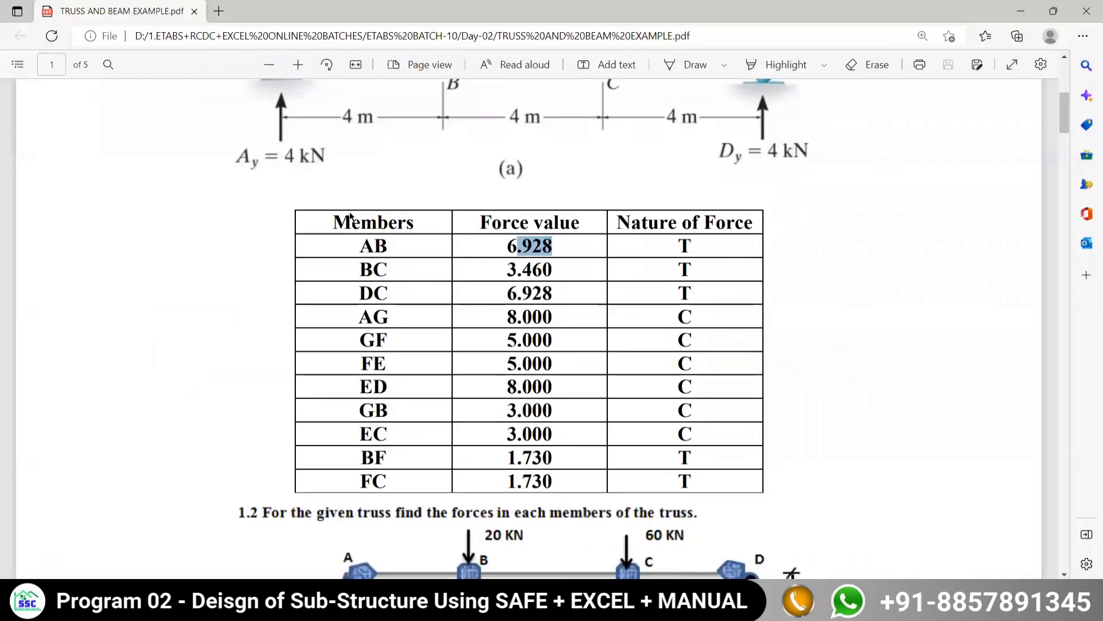
pyautogui.scroll(5, 378, 246)
pyautogui.scroll(-4, 462, 315)
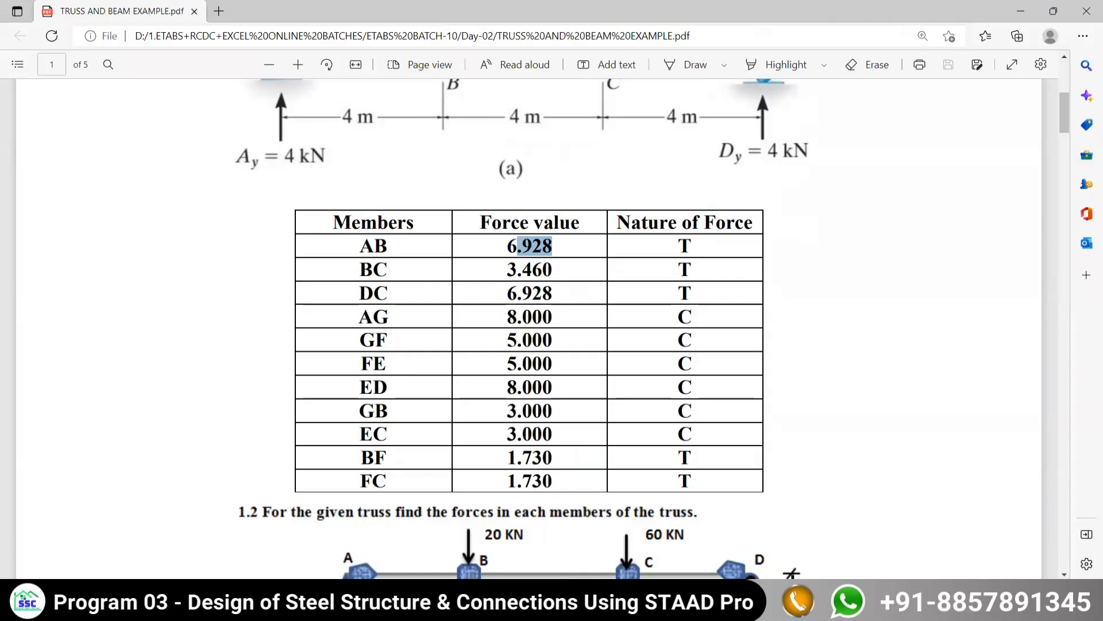
# - Return to ETABS and read the axial force of bottom chord member AB on the Live force diagram
pyautogui.hotkey('alt', 'Tab')
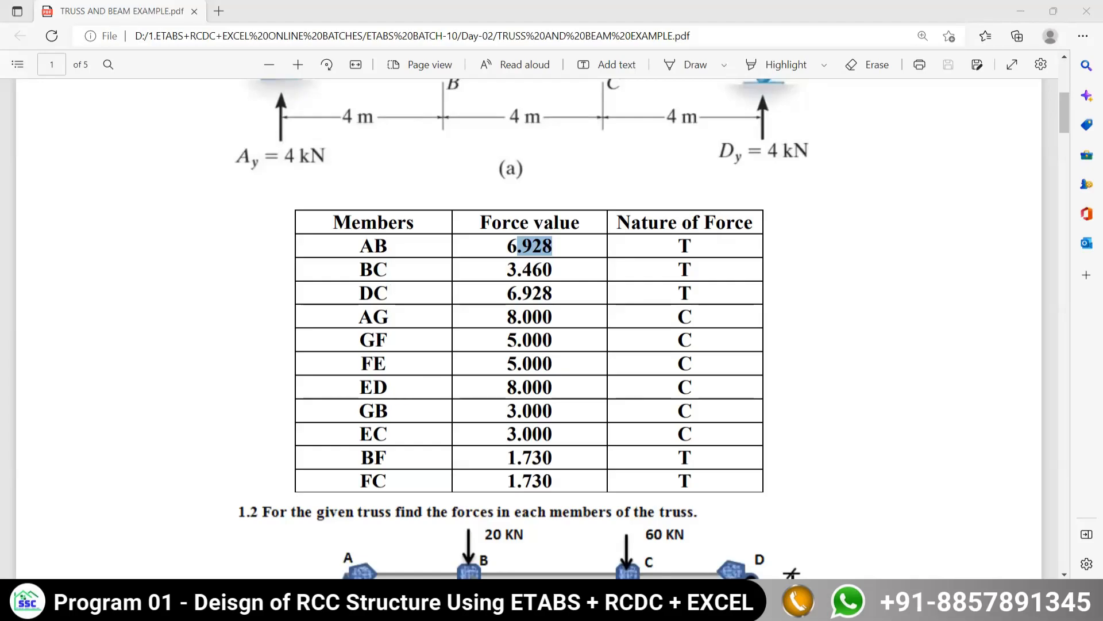
pyautogui.hotkey('alt', 'Tab')
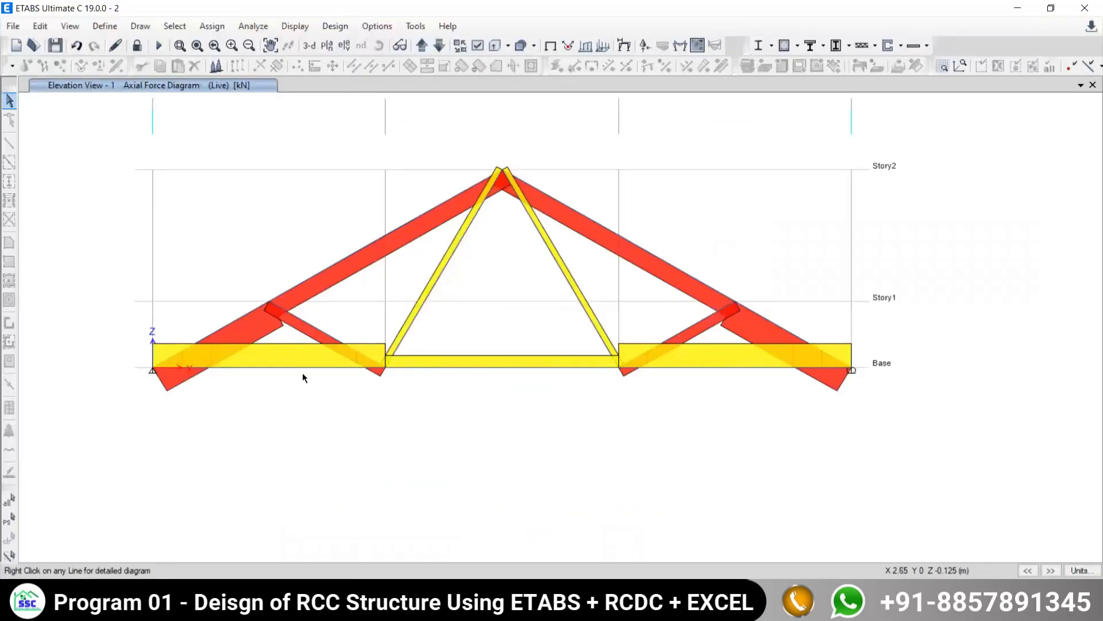
pyautogui.click(273, 367)
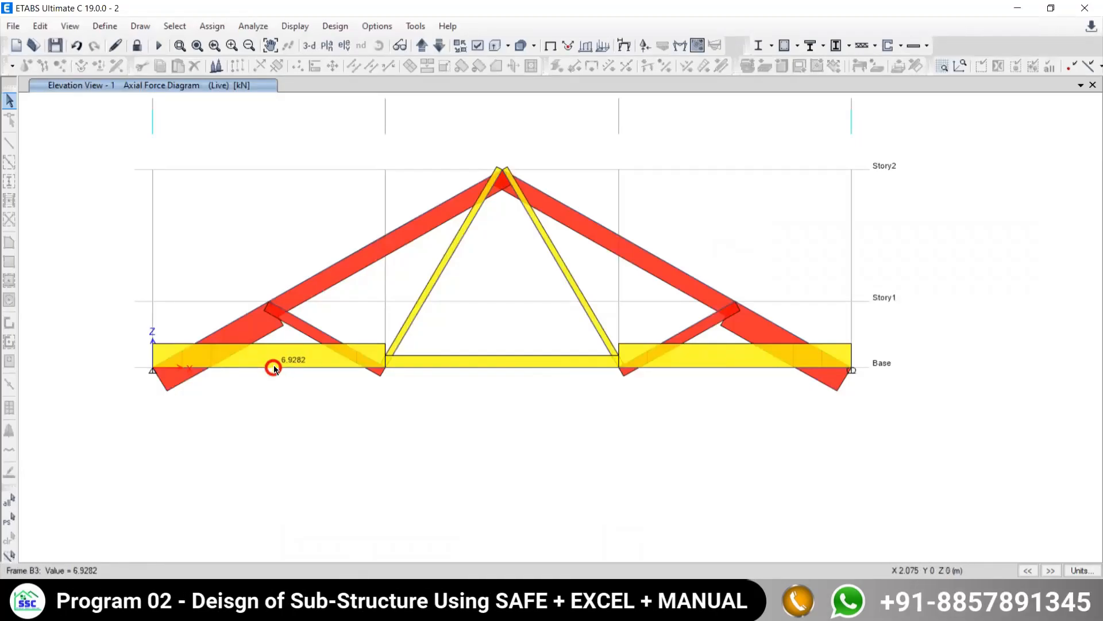
pyautogui.click(353, 253)
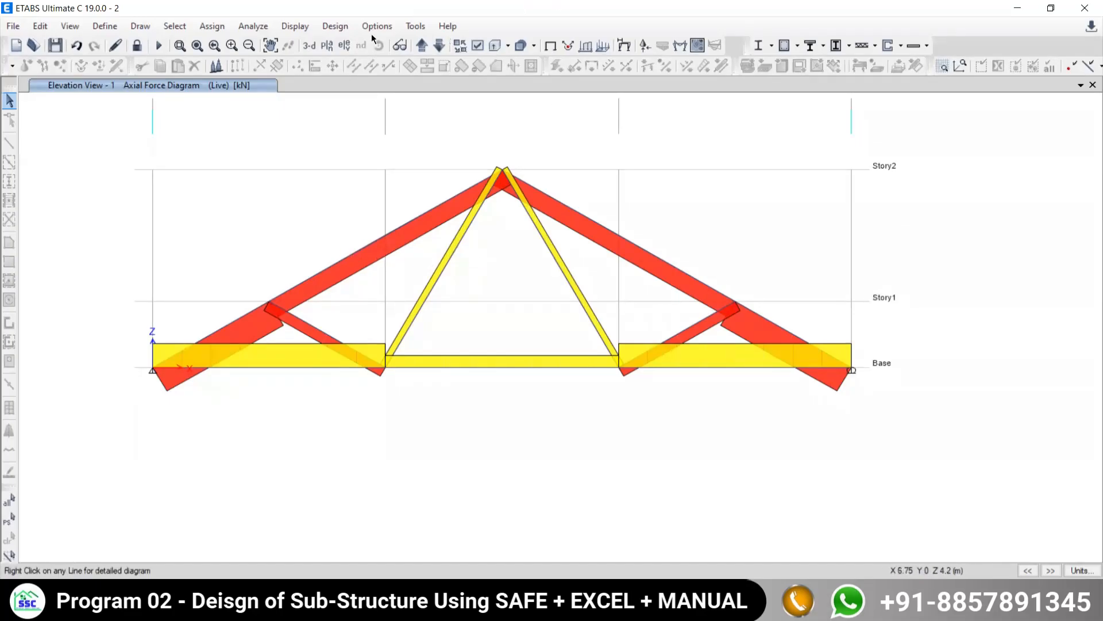
# - Redisplay the Live axial force diagram with user-defined scaling and a scale factor of 0.08
pyautogui.click(296, 26)
pyautogui.moveTo(334, 108)
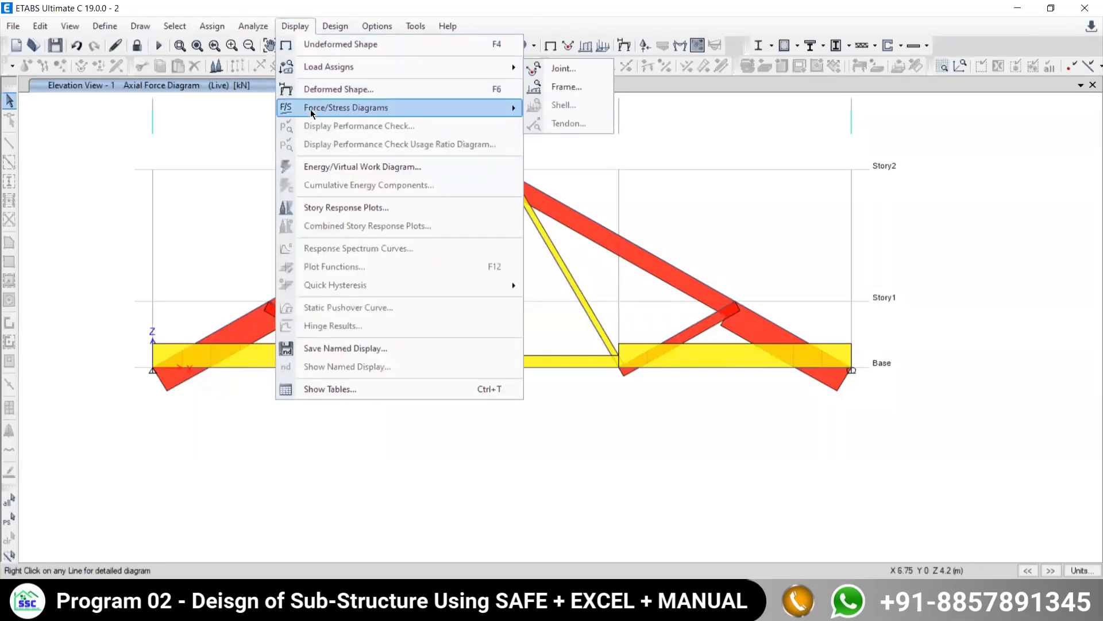
pyautogui.click(552, 150)
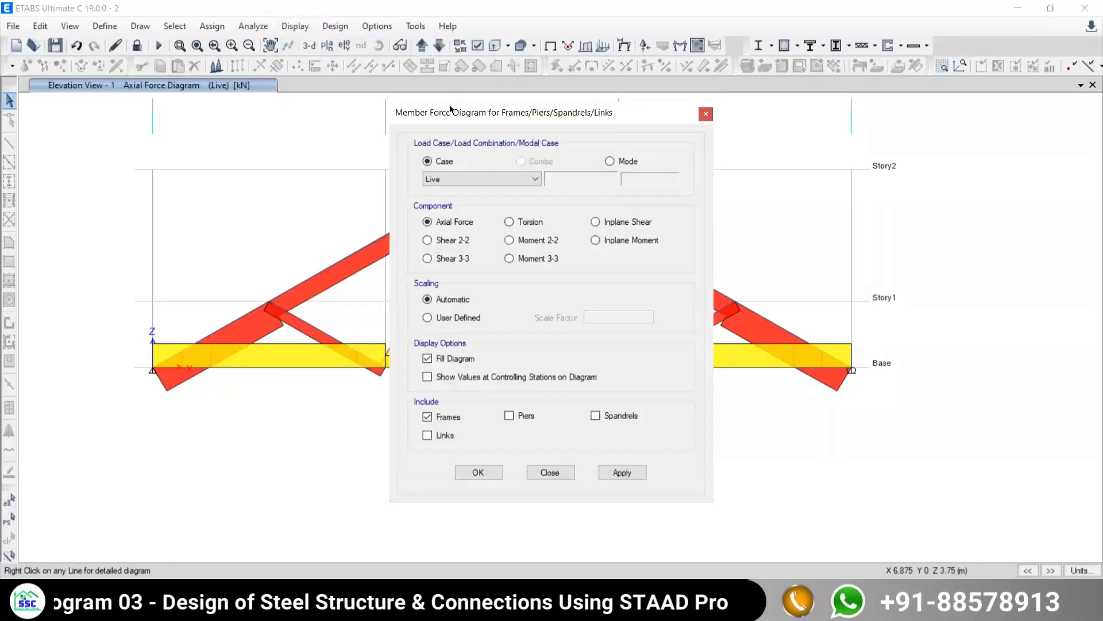
pyautogui.moveTo(445, 114); pyautogui.dragTo(755, 56)
pyautogui.click(736, 260)
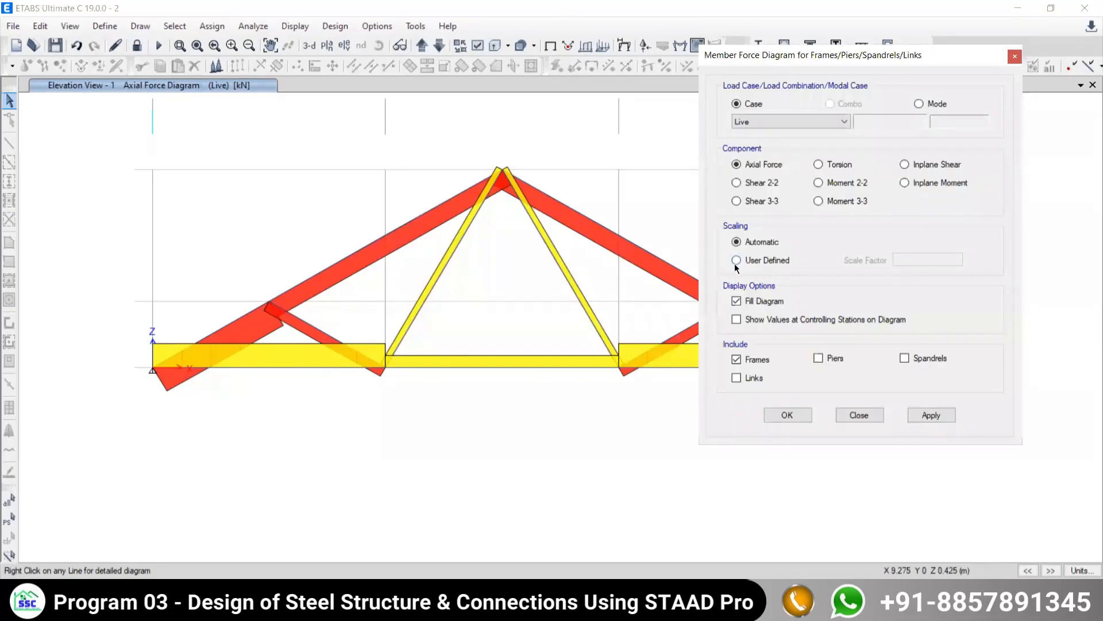
pyautogui.click(909, 260)
pyautogui.moveTo(910, 260); pyautogui.dragTo(906, 259)
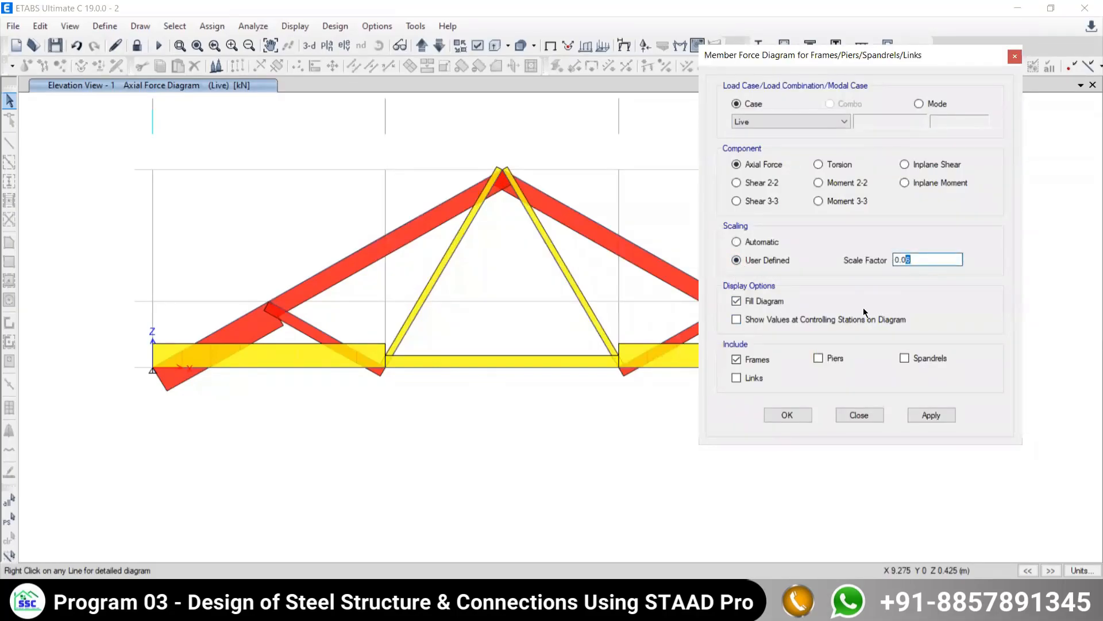
pyautogui.write('8')
pyautogui.click(931, 415)
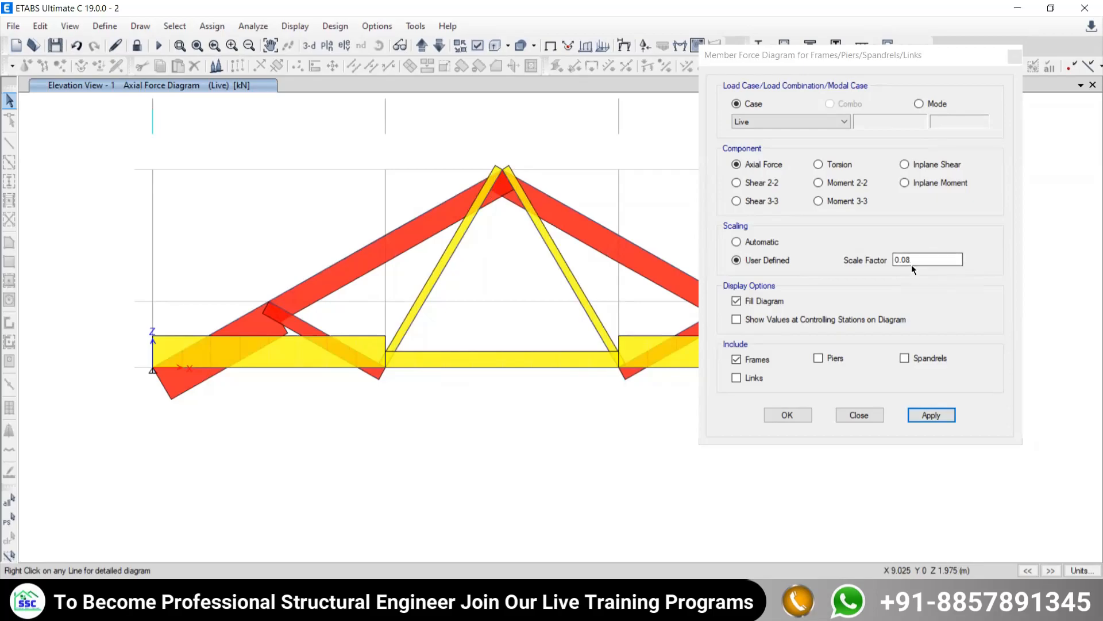
# - Show the values at controlling stations on the axial force diagram and turn off its fill
pyautogui.click(736, 319)
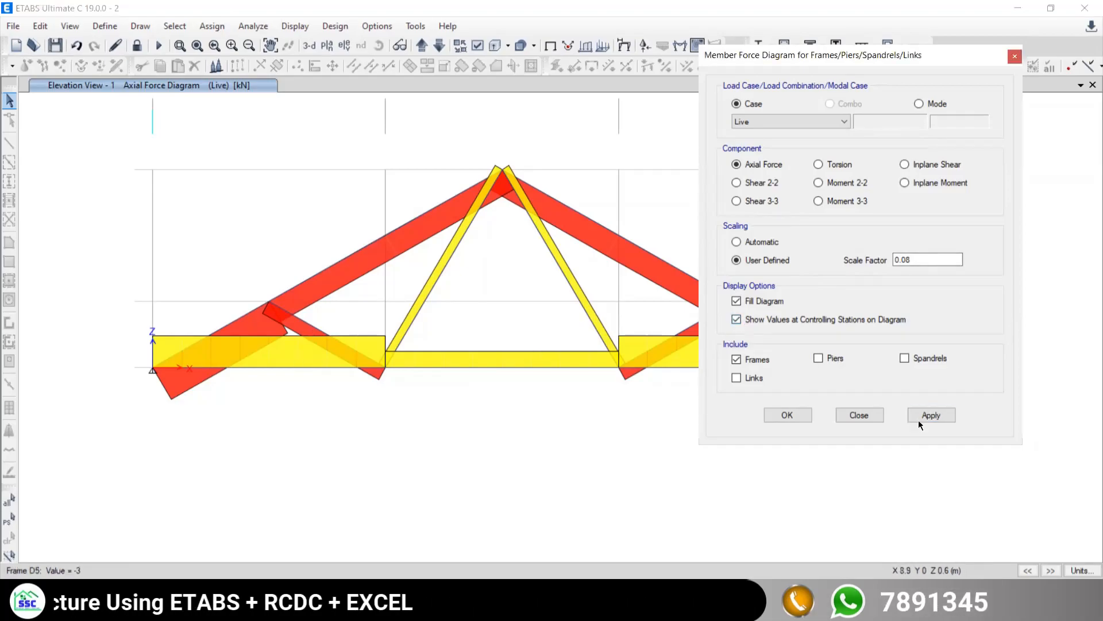
pyautogui.click(928, 416)
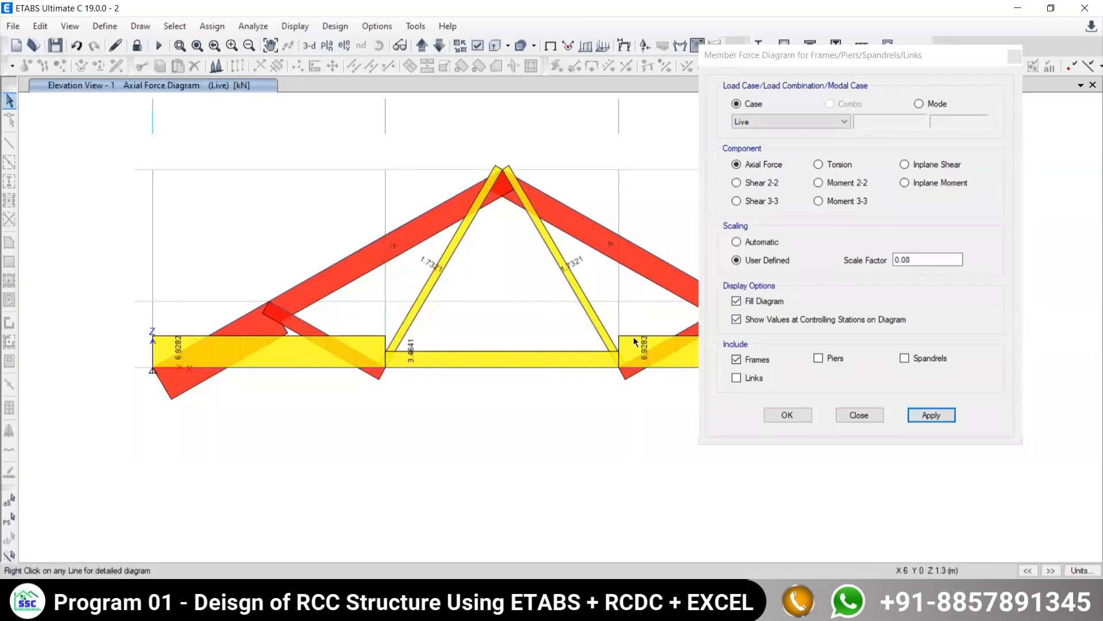
pyautogui.click(738, 302)
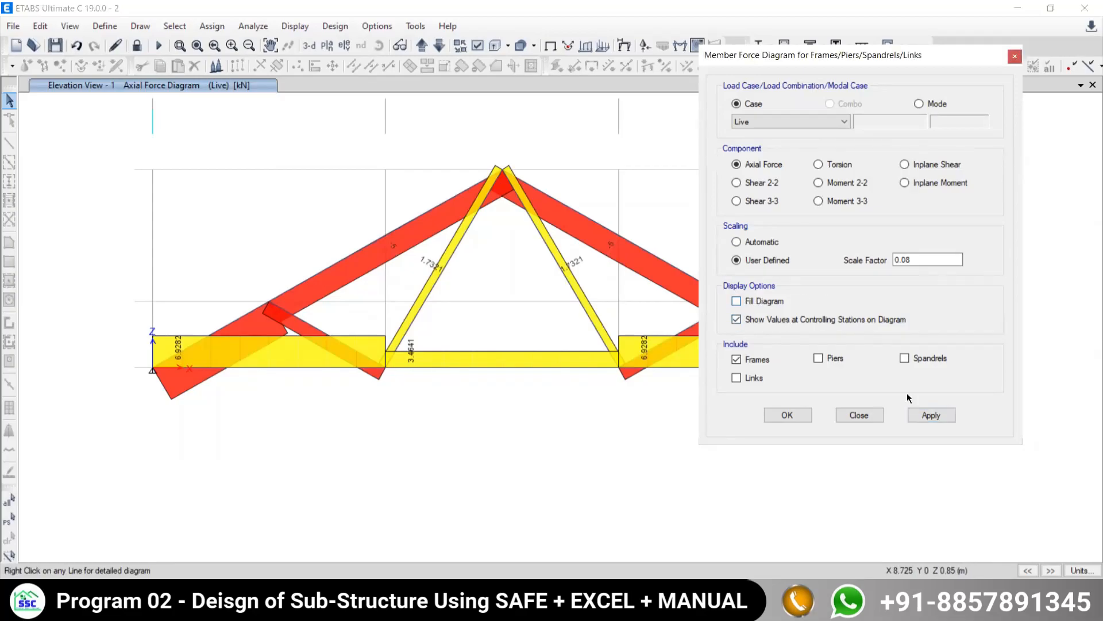
pyautogui.click(932, 416)
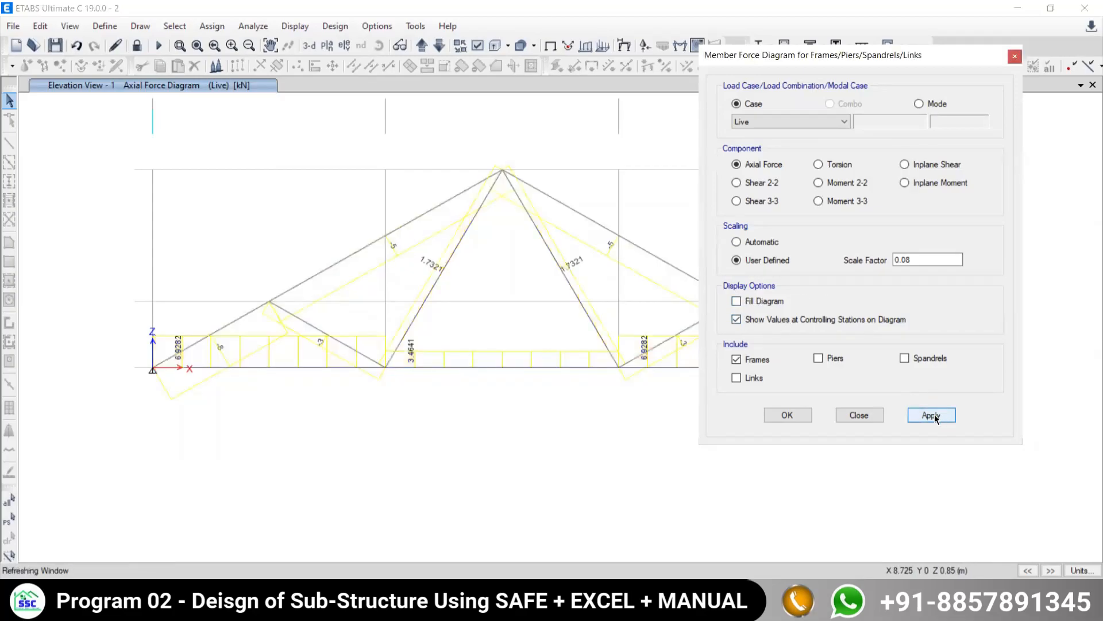
# - Restore the filled axial force diagram without station values, set the scale factor to 0.06, and close the settings
pyautogui.click(738, 301)
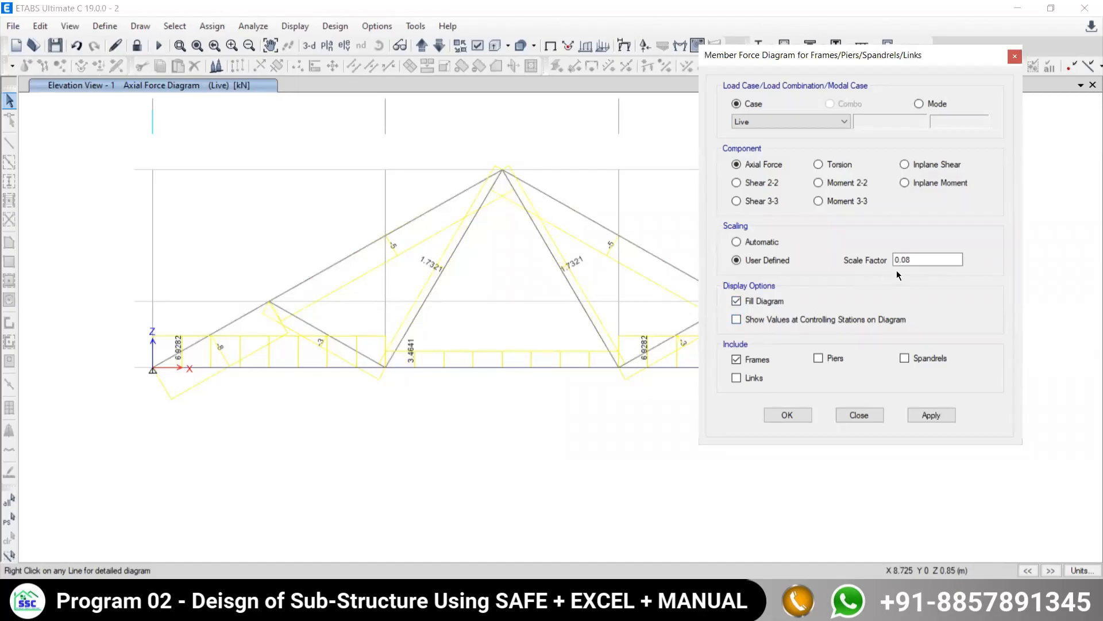
pyautogui.moveTo(911, 260); pyautogui.dragTo(903, 260)
pyautogui.write('6')
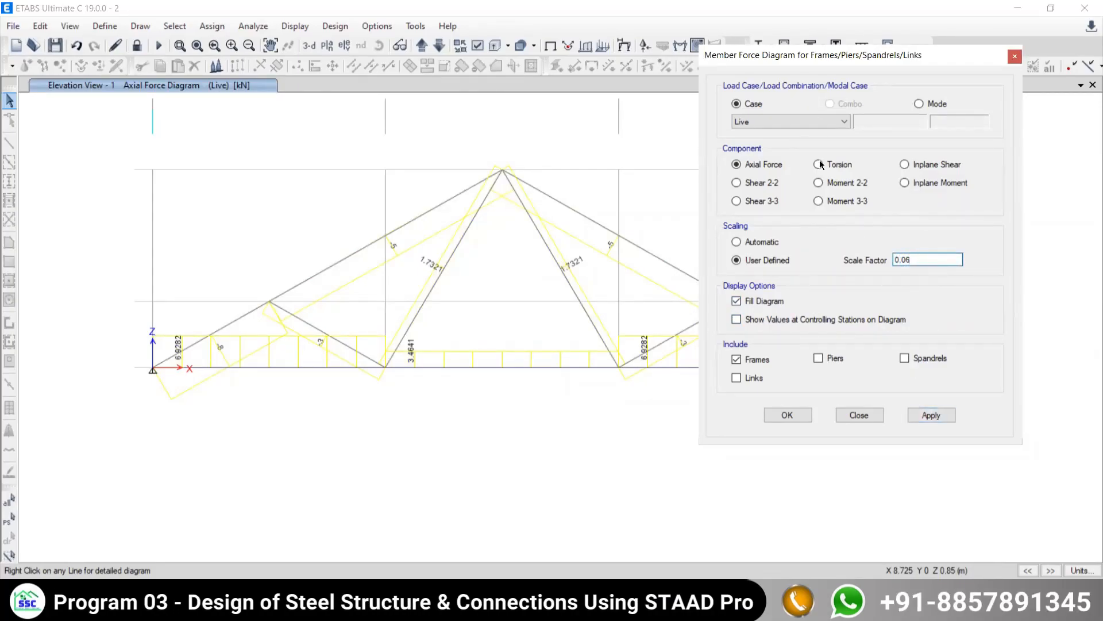
pyautogui.click(937, 416)
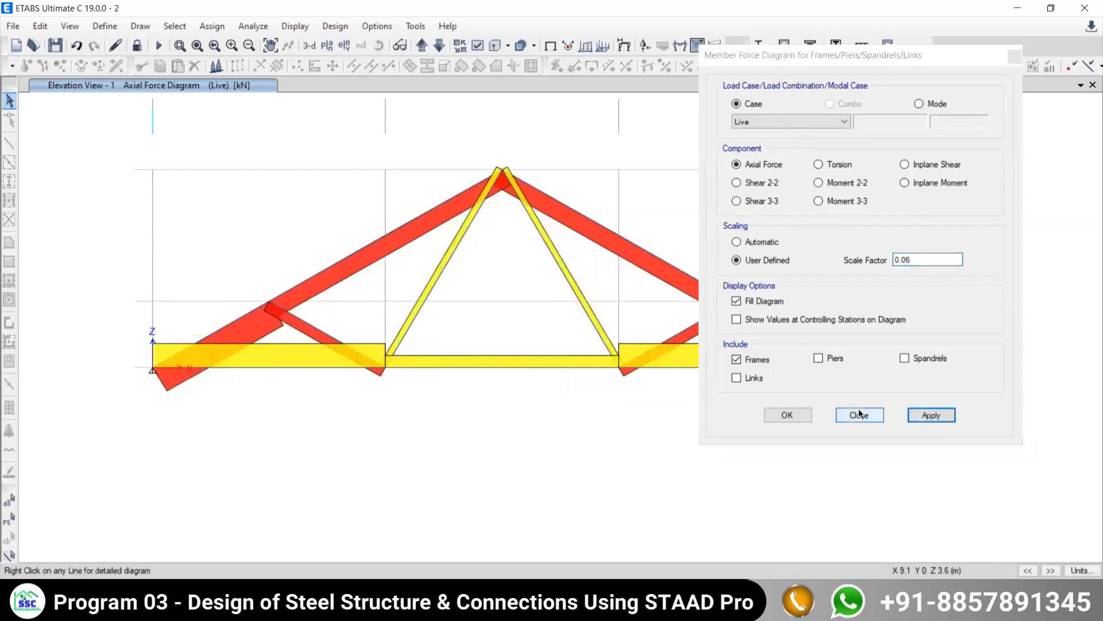
pyautogui.click(859, 416)
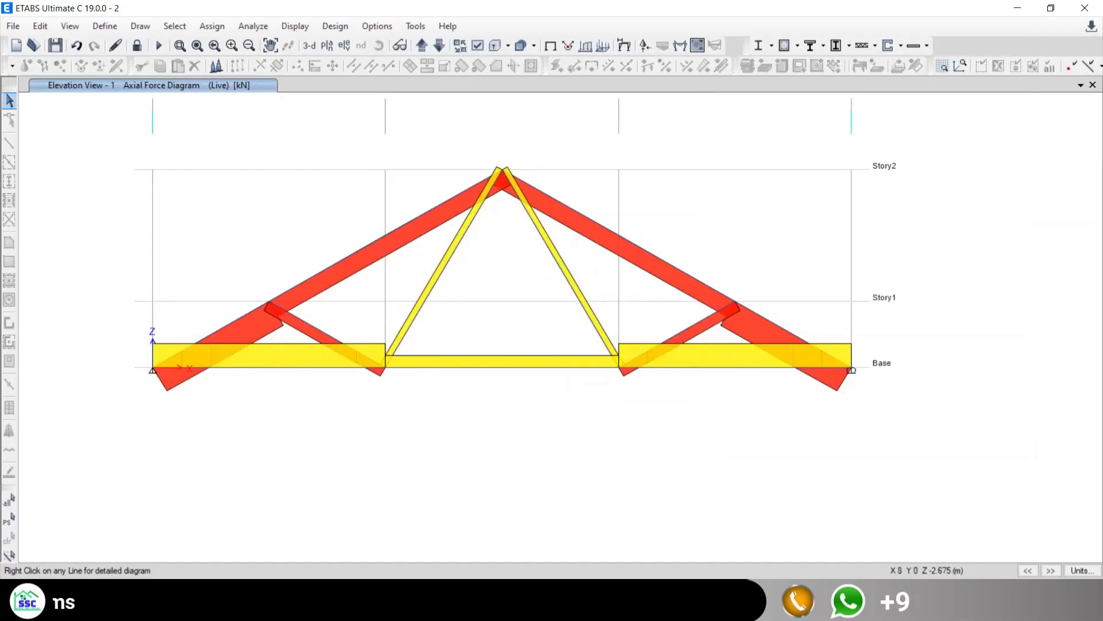
# - Switch to the truss PDF and examine the remaining examples, including Ex. 14.3.11 with its geometry, loads, supports and member forces
pyautogui.hotkey('alt', 'Tab')
pyautogui.scroll(-15, 526, 376)
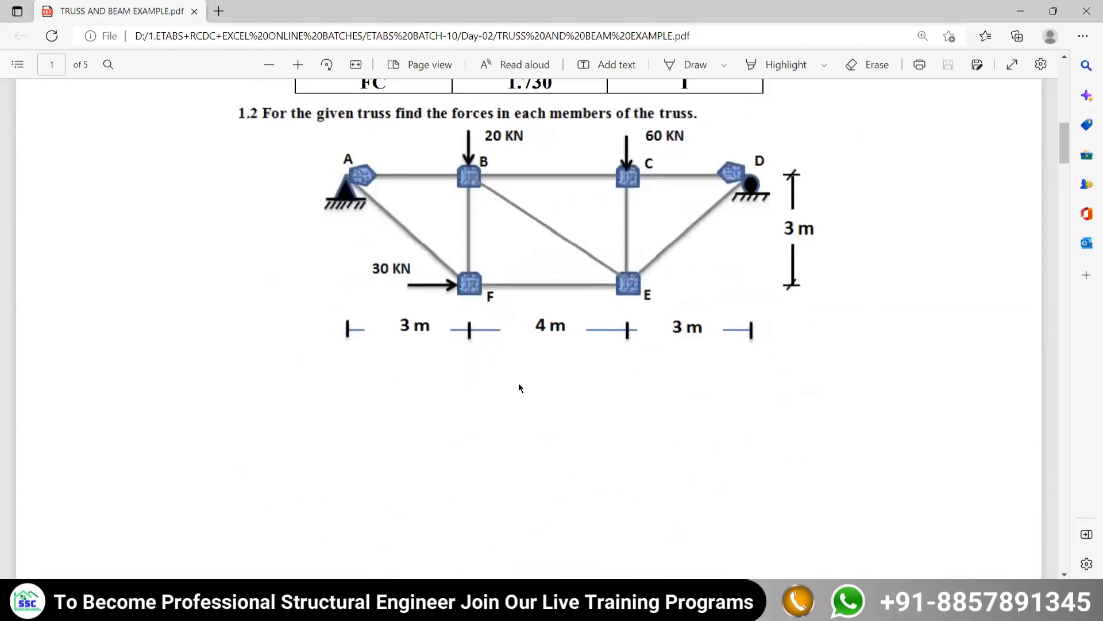
pyautogui.scroll(10, 517, 384)
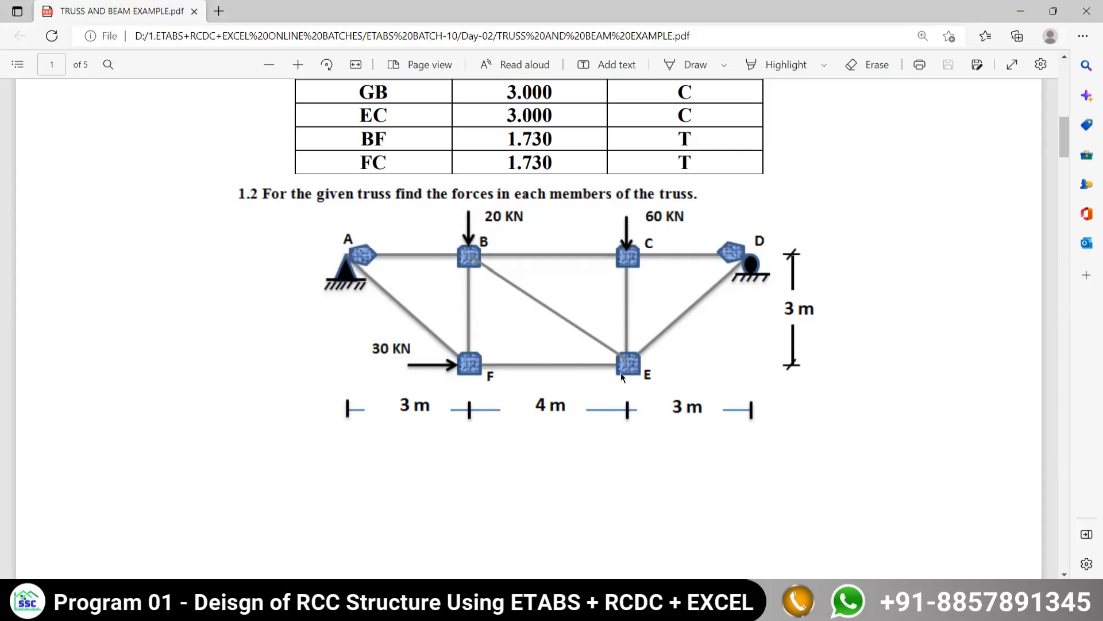
pyautogui.scroll(-3, 523, 326)
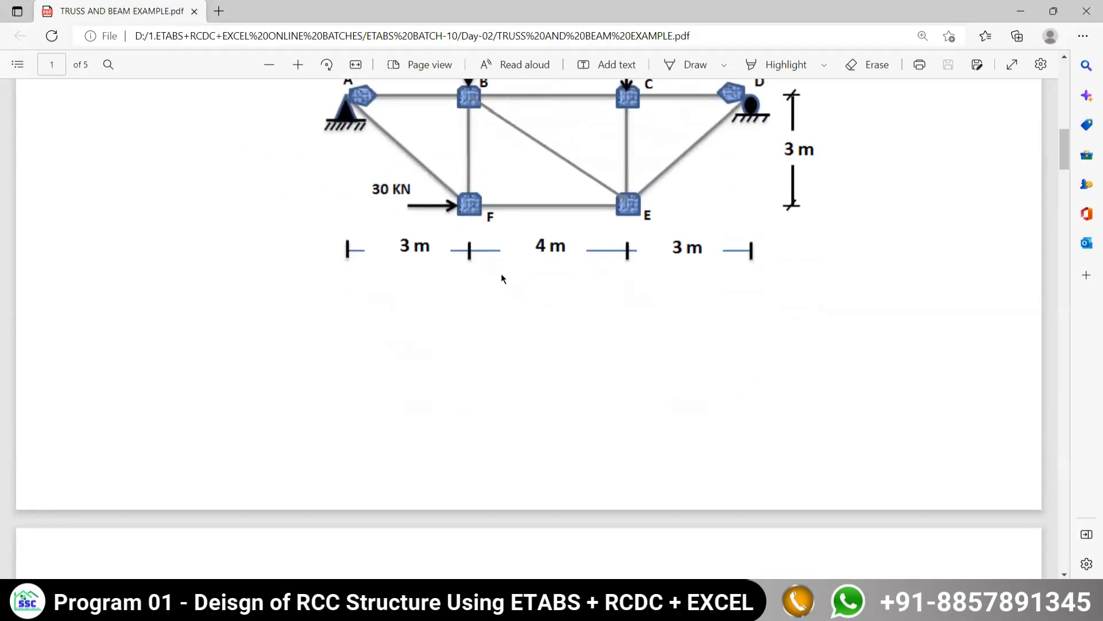
pyautogui.scroll(3, 570, 336)
pyautogui.scroll(-11, 574, 346)
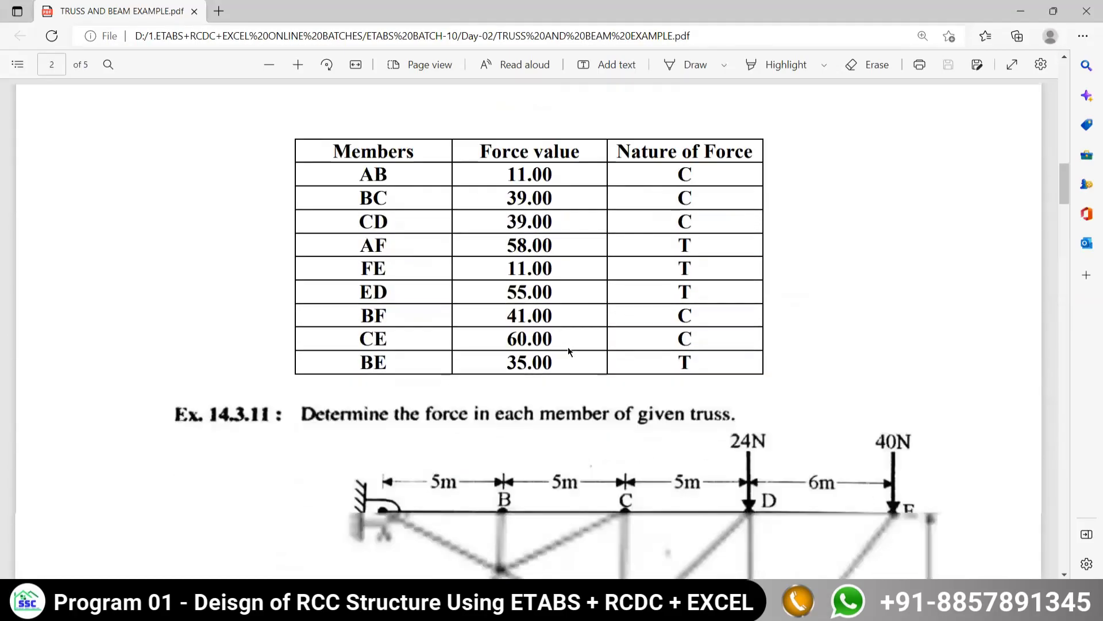
pyautogui.scroll(-12, 567, 347)
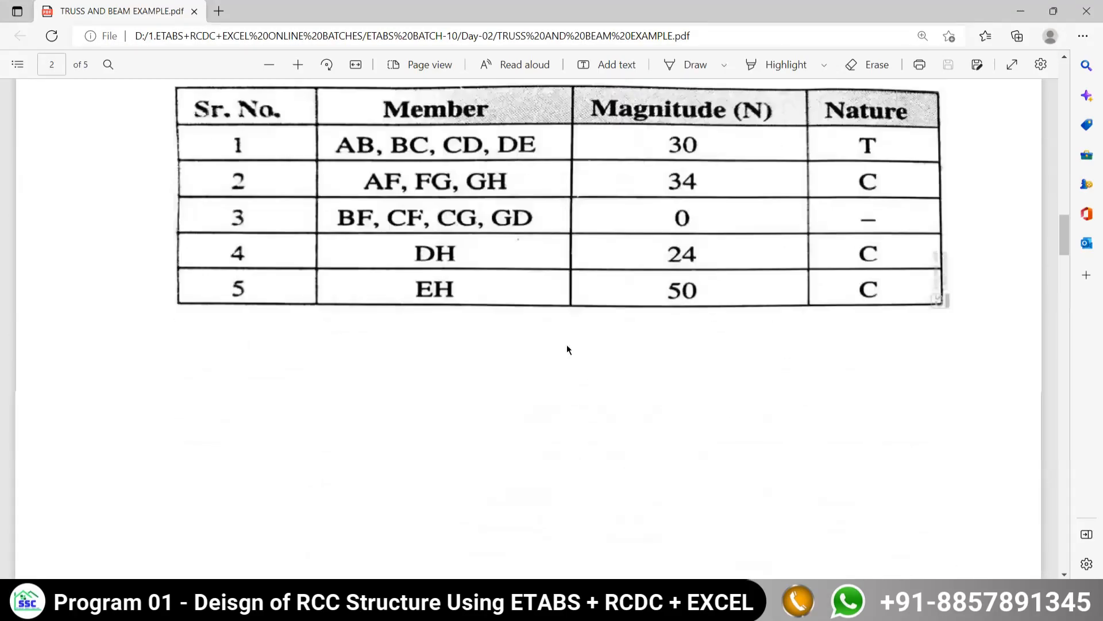
pyautogui.scroll(-5, 567, 349)
pyautogui.scroll(7, 571, 351)
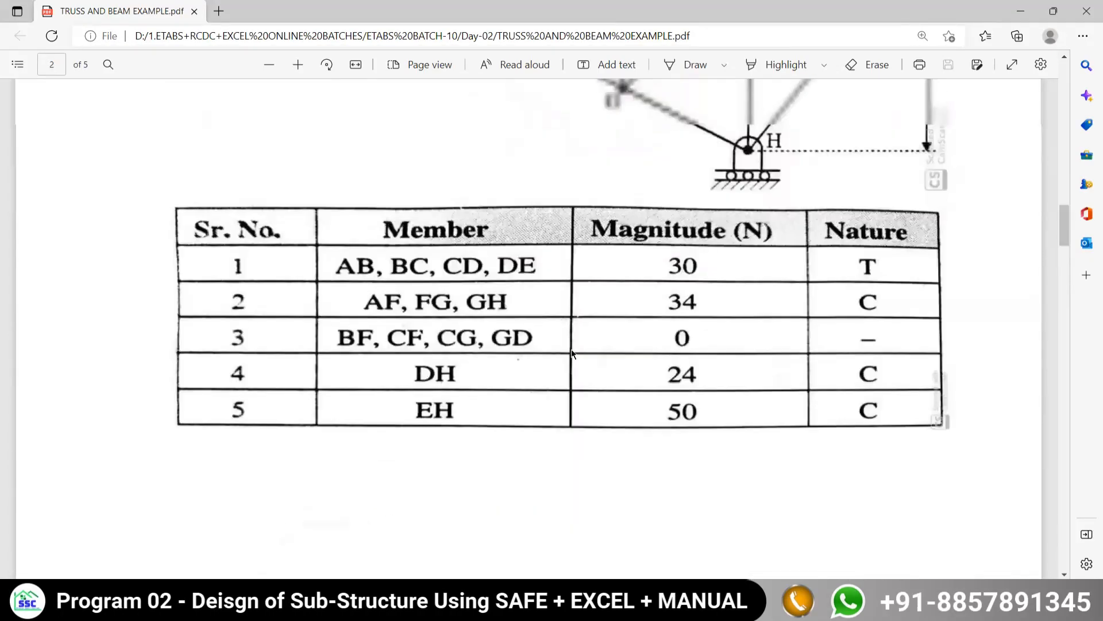
pyautogui.scroll(3, 574, 351)
pyautogui.scroll(1, 603, 308)
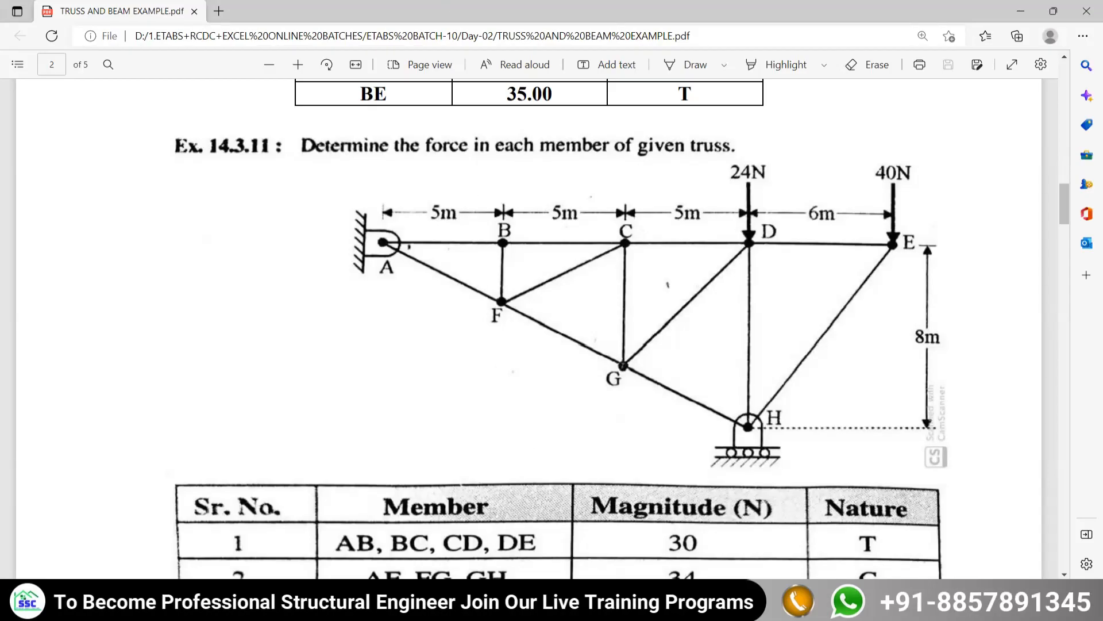
# - Switch to ETABS and start a new model with built-in Metric SI, Indian steel database, IS 800:2007 and IS 456:2000 settings
pyautogui.hotkey('alt', 'Tab')
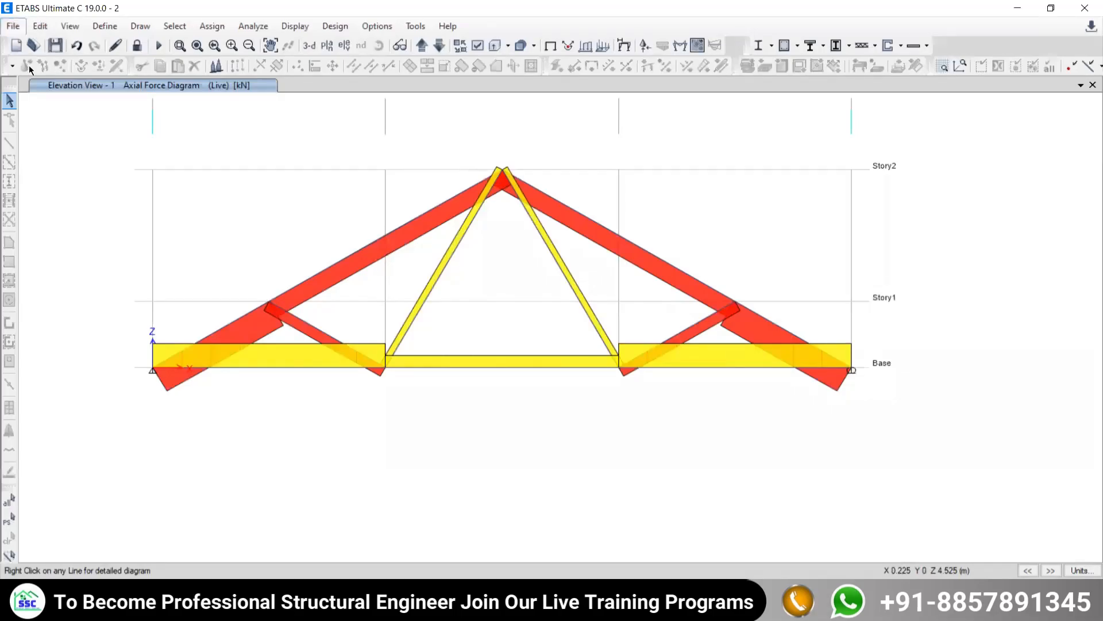
pyautogui.click(13, 26)
pyautogui.click(31, 44)
pyautogui.click(550, 353)
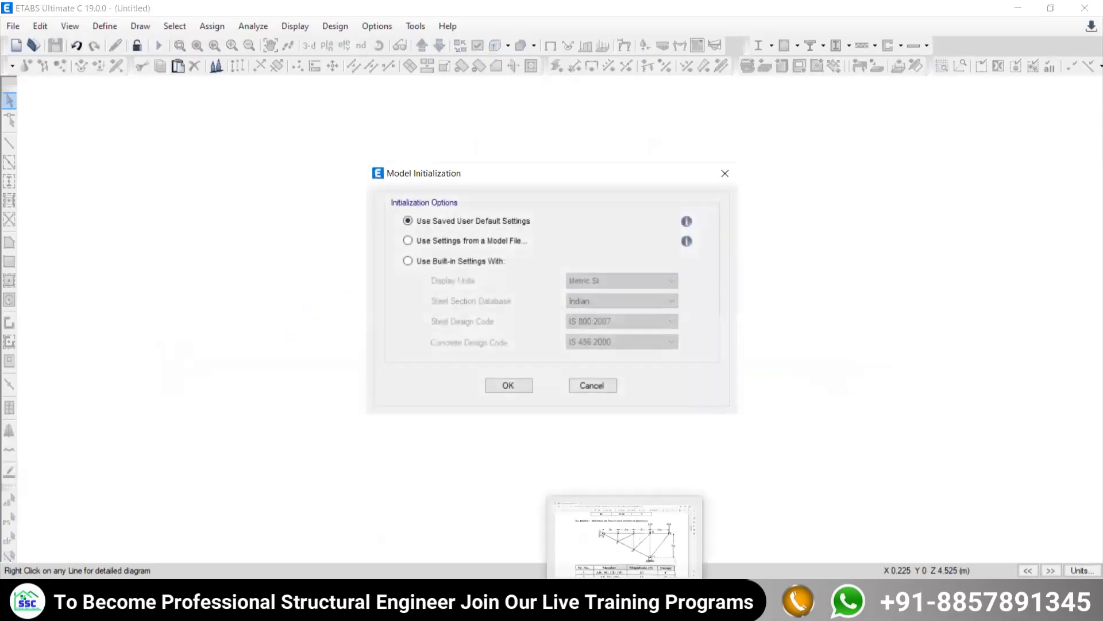
pyautogui.click(418, 259)
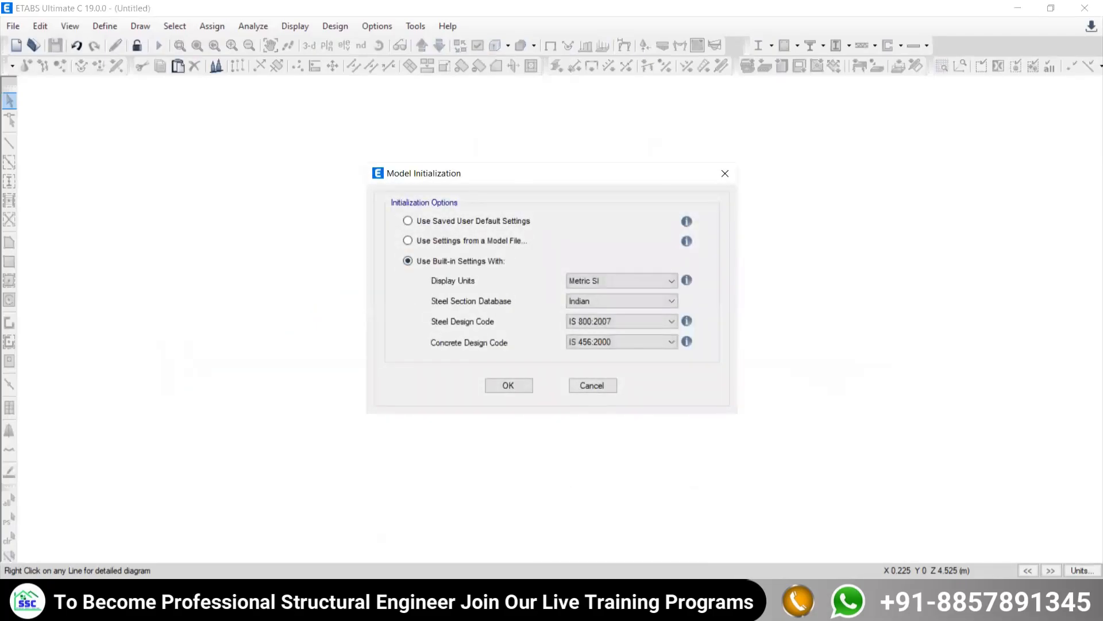
pyautogui.hotkey('alt', 'Tab')
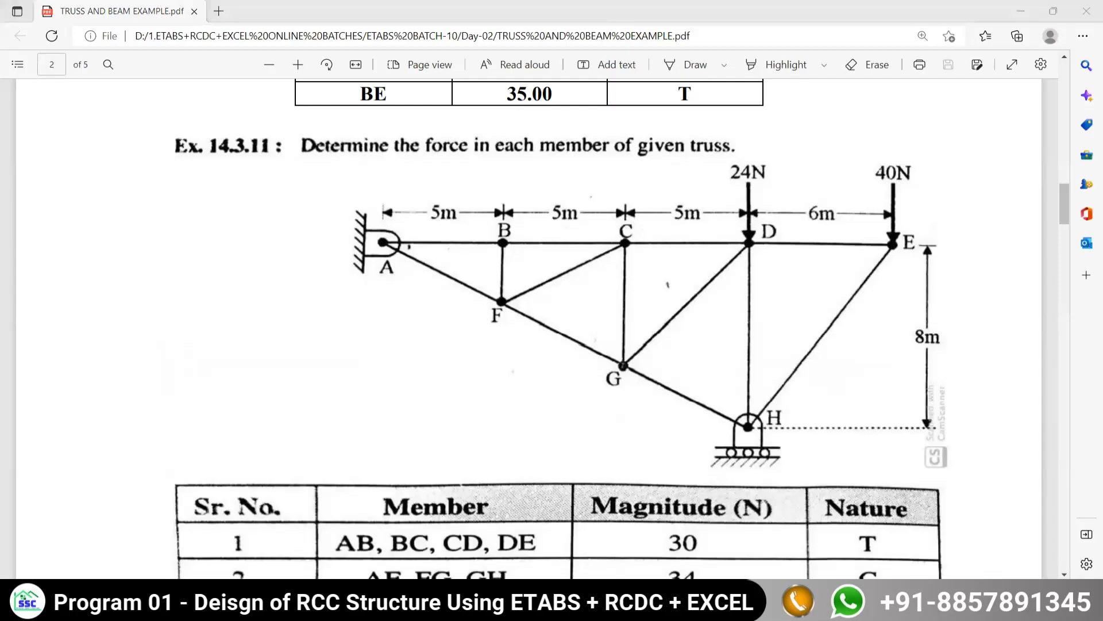
pyautogui.hotkey('alt', 'Tab')
pyautogui.hotkey('alt', 'Tab')
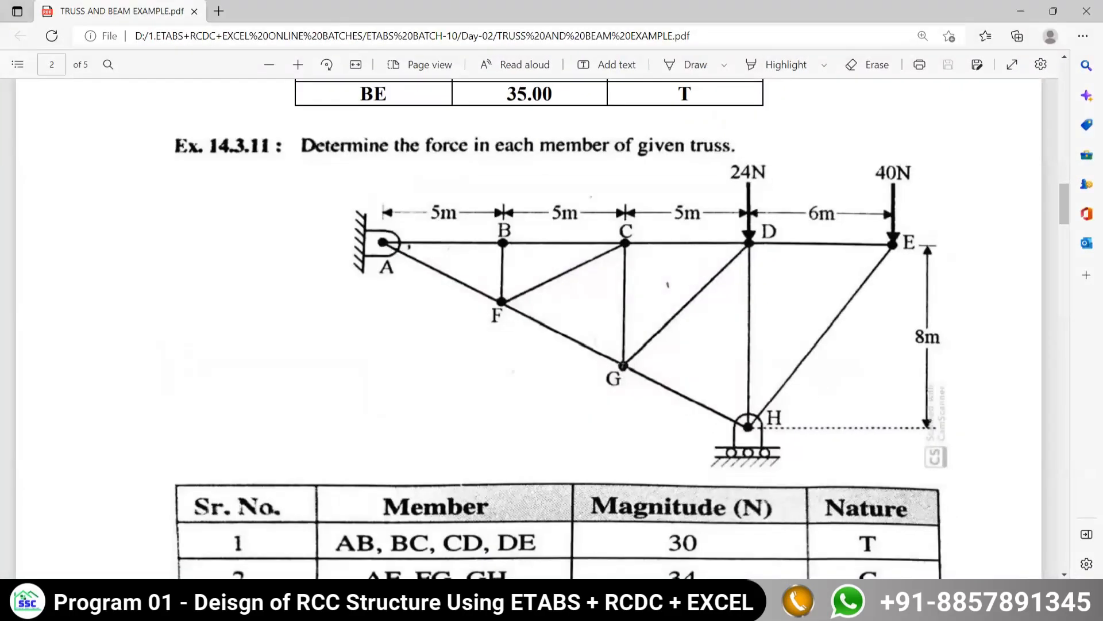
pyautogui.hotkey('alt', 'Tab')
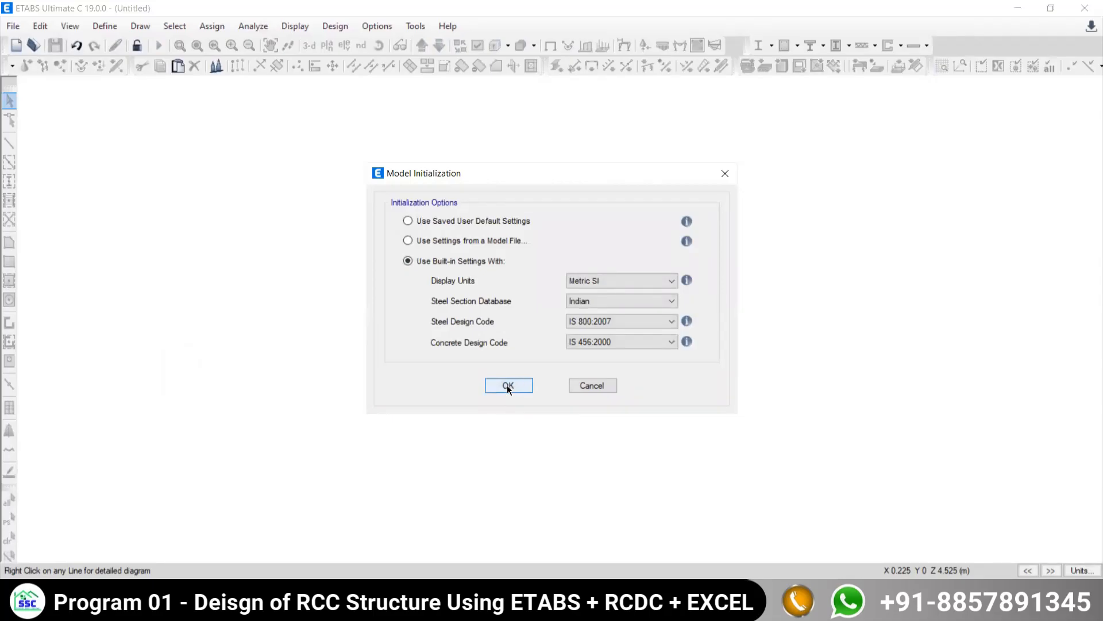
pyautogui.click(508, 386)
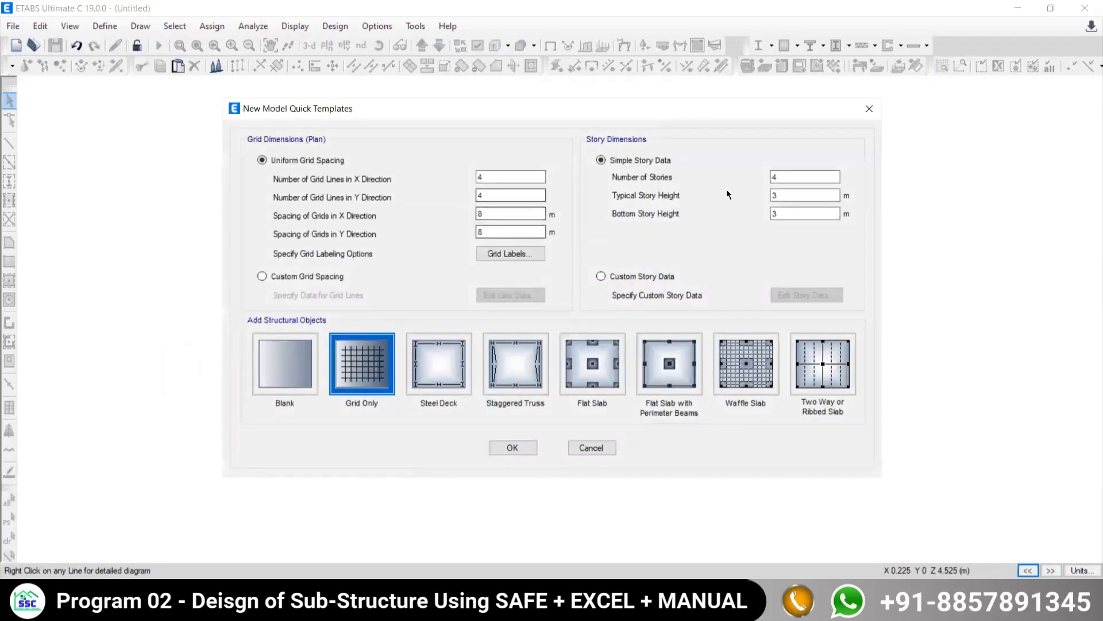
# - Switch to the truss PDF and examine the bay spacings and overall height of Ex. 14.3.11 for the grid and story dimensions
pyautogui.click(391, 608)
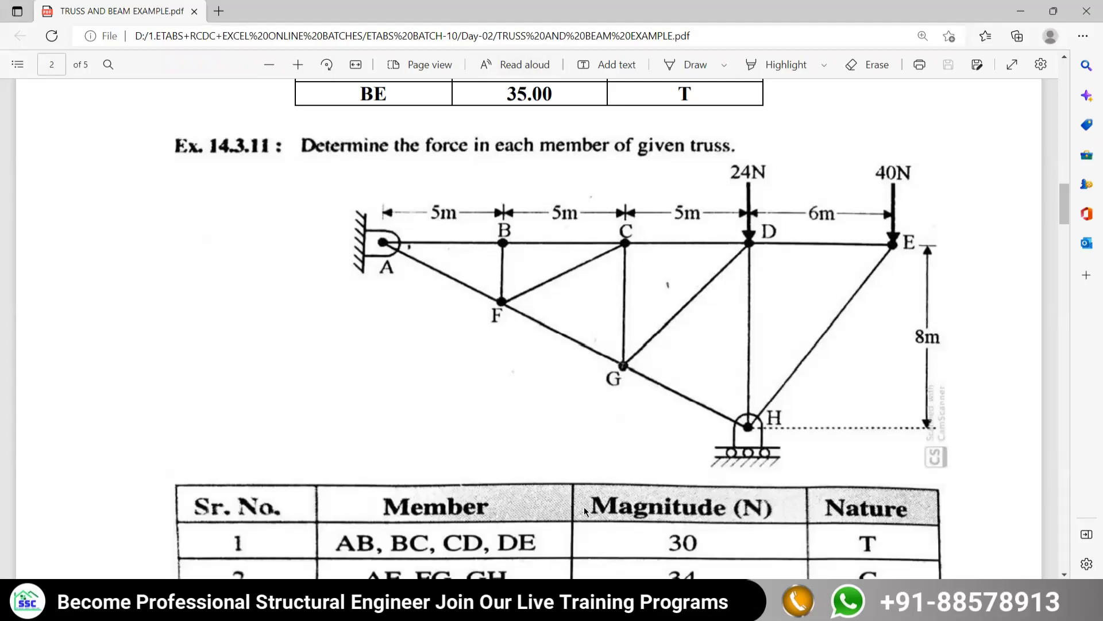
pyautogui.hotkey('ctrl', 'shift', '3')
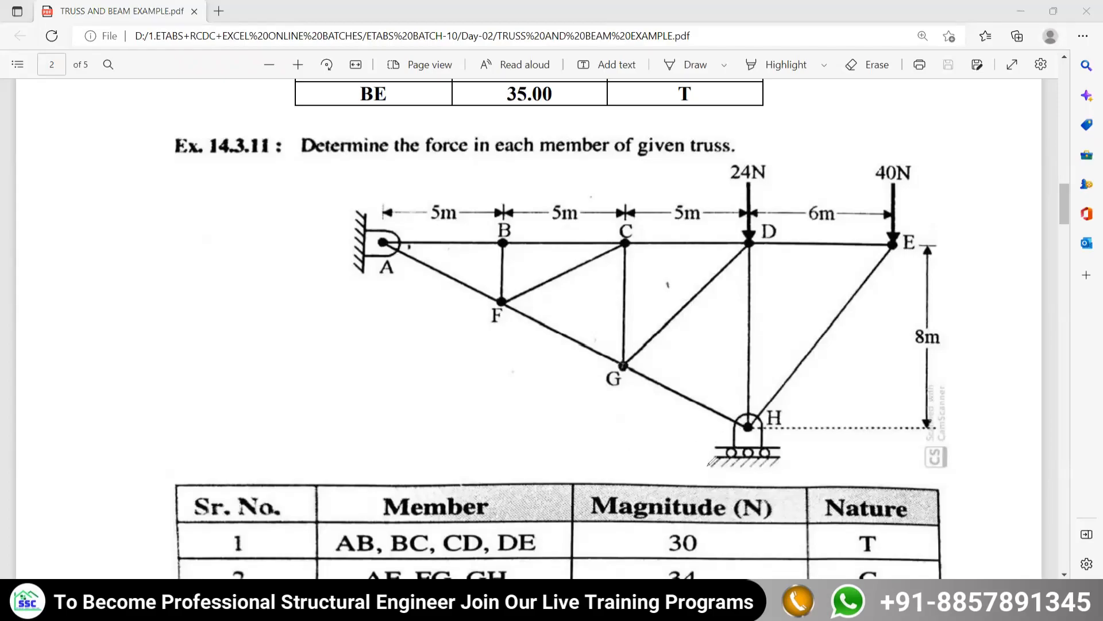
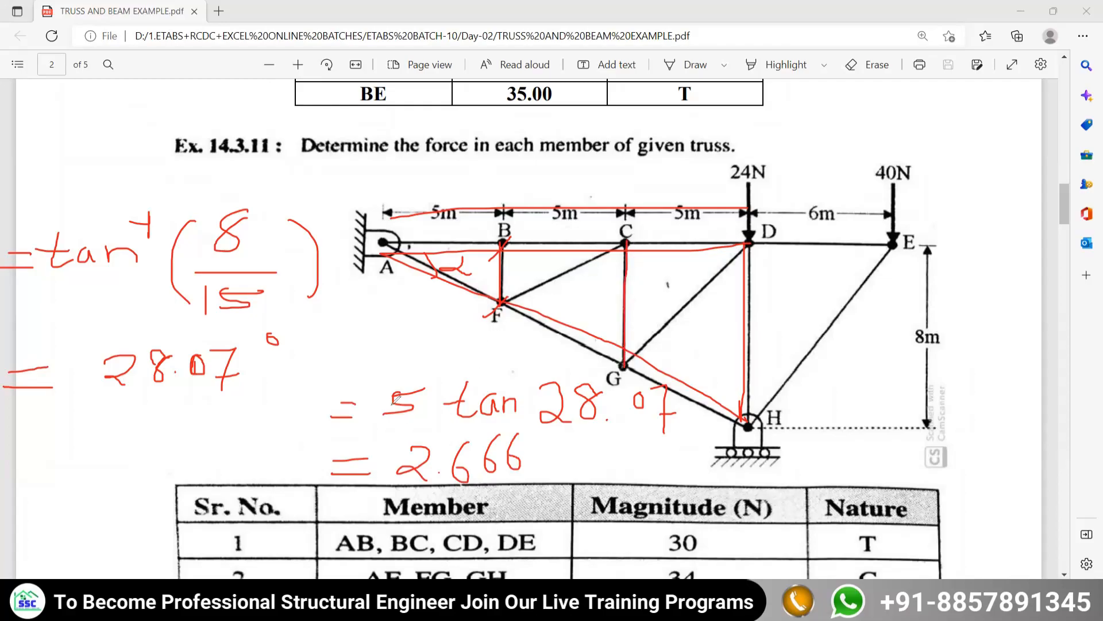
# - Annotate the Ex. 14.3.11 drawing with 10 tan 28.07 and list the heights h1 2.666, h2 5.332 and h3 = 8
pyautogui.moveTo(377, 342)
pyautogui.mouseDown()
pyautogui.moveTo(376, 312)
pyautogui.moveTo(446, 337)
pyautogui.mouseUp()
pyautogui.moveTo(416, 317)
pyautogui.mouseDown()
pyautogui.moveTo(486, 313)
pyautogui.moveTo(489, 332)
pyautogui.moveTo(498, 322)
pyautogui.moveTo(515, 337)
pyautogui.moveTo(520, 317)
pyautogui.moveTo(577, 310)
pyautogui.moveTo(569, 346)
pyautogui.moveTo(582, 329)
pyautogui.mouseUp()
pyautogui.click(538, 334)
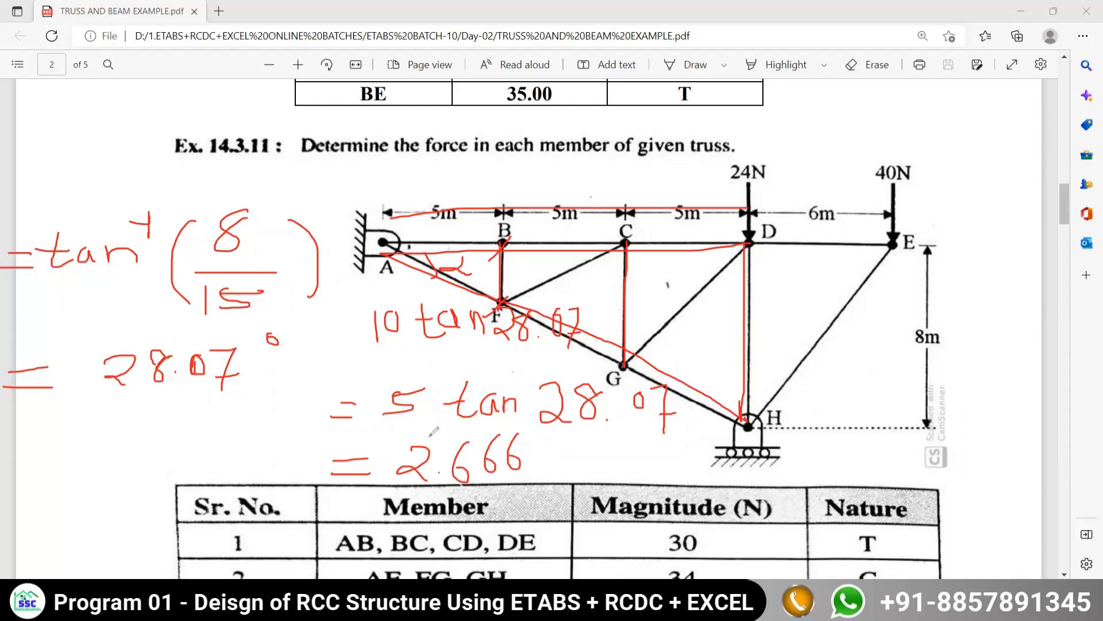
pyautogui.moveTo(85, 67)
pyautogui.mouseDown()
pyautogui.moveTo(105, 90)
pyautogui.moveTo(132, 78)
pyautogui.mouseUp()
pyautogui.click(116, 82)
pyautogui.moveTo(157, 54)
pyautogui.mouseDown()
pyautogui.moveTo(150, 76)
pyautogui.moveTo(164, 69)
pyautogui.moveTo(161, 78)
pyautogui.mouseUp()
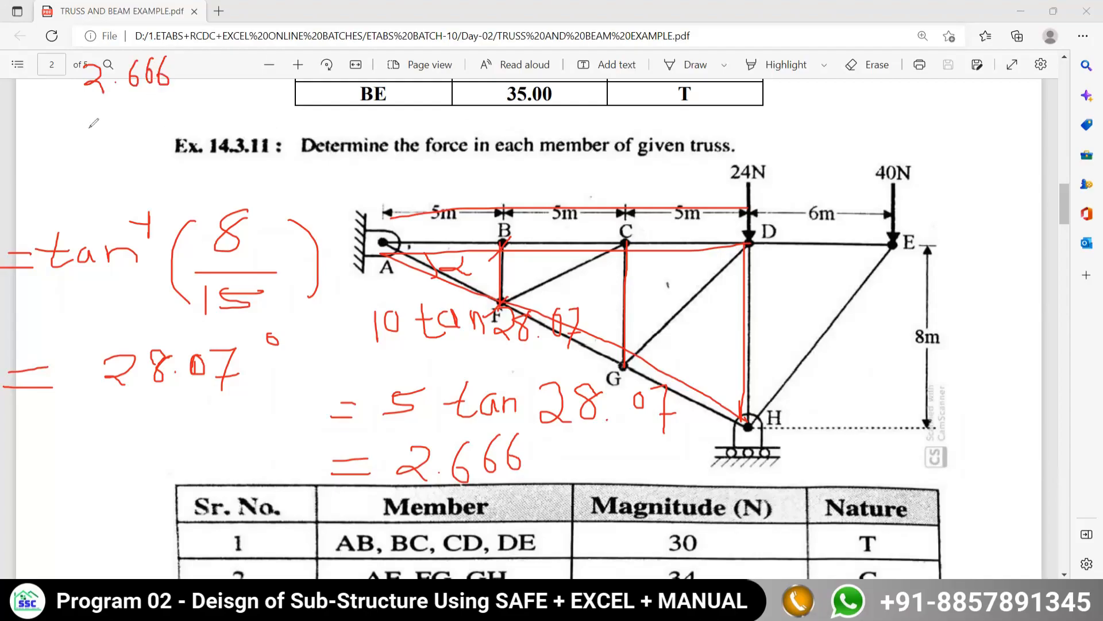
pyautogui.moveTo(88, 122)
pyautogui.mouseDown()
pyautogui.moveTo(98, 136)
pyautogui.moveTo(87, 147)
pyautogui.moveTo(105, 122)
pyautogui.moveTo(137, 133)
pyautogui.moveTo(128, 142)
pyautogui.moveTo(189, 142)
pyautogui.mouseUp()
pyautogui.click(109, 140)
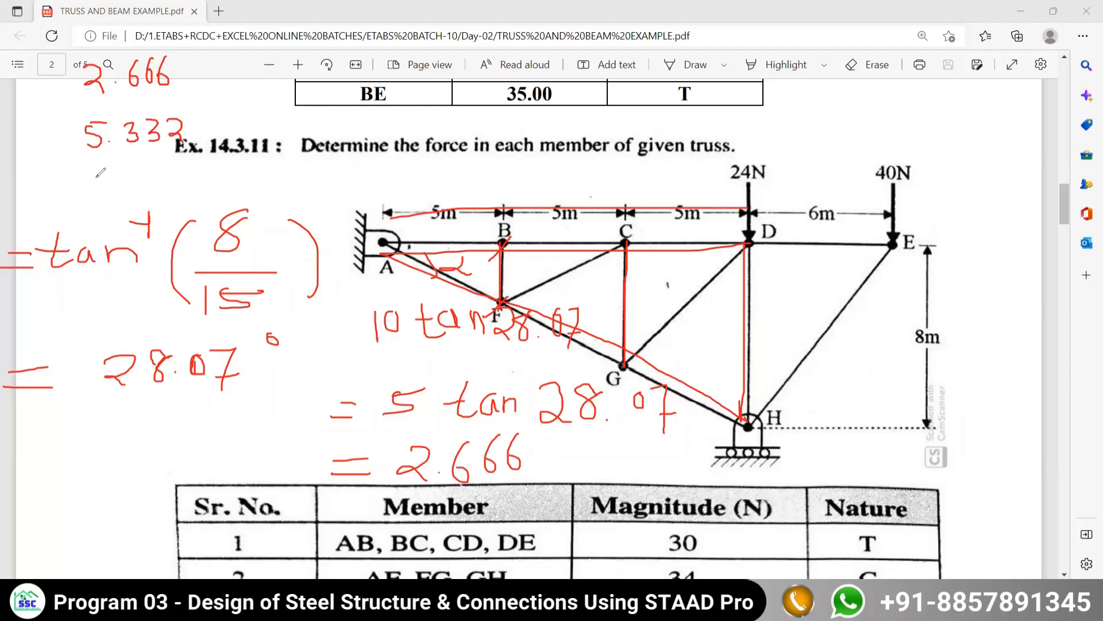
pyautogui.moveTo(38, 60)
pyautogui.mouseDown()
pyautogui.moveTo(60, 92)
pyautogui.moveTo(50, 141)
pyautogui.moveTo(64, 154)
pyautogui.mouseUp()
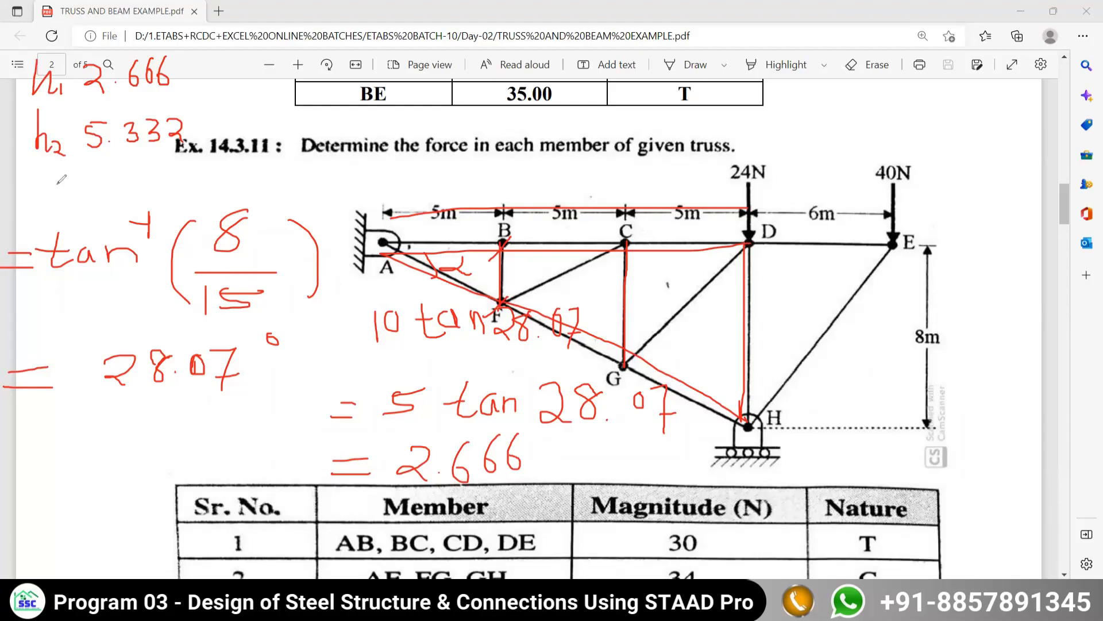
pyautogui.moveTo(32, 182)
pyautogui.mouseDown()
pyautogui.moveTo(68, 233)
pyautogui.moveTo(87, 221)
pyautogui.moveTo(89, 230)
pyautogui.moveTo(118, 194)
pyautogui.mouseUp()
pyautogui.moveTo(107, 201); pyautogui.dragTo(151, 172)
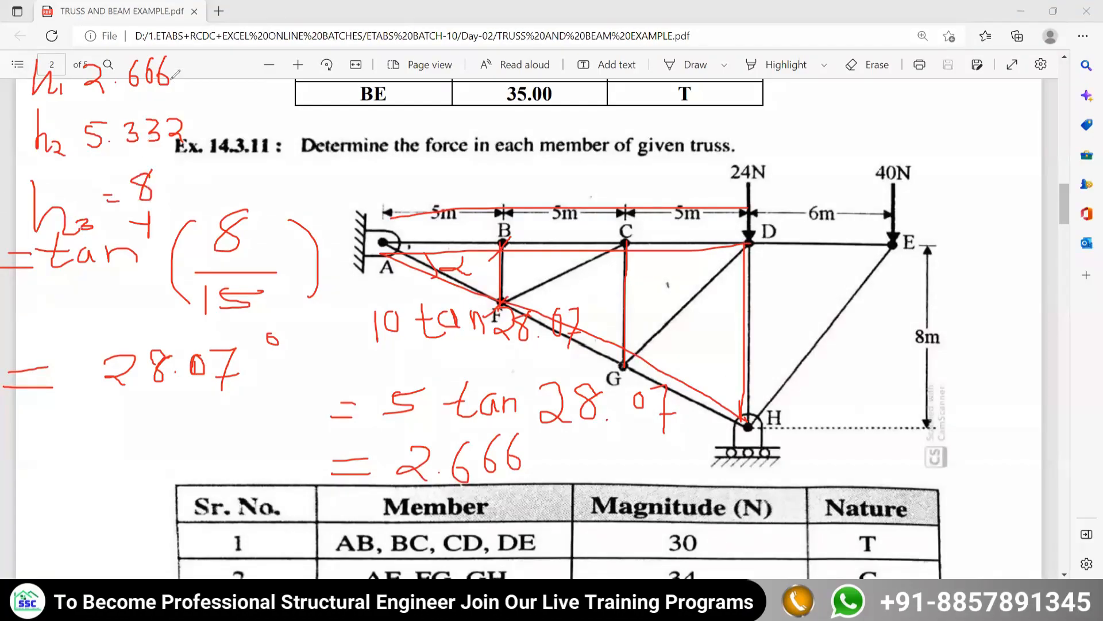
# - Bracket the successive heights h1–h2 and h2–h3 in the list and write the difference 2.666 beside each bracket
pyautogui.moveTo(179, 78)
pyautogui.mouseDown()
pyautogui.moveTo(192, 123)
pyautogui.moveTo(216, 99)
pyautogui.mouseUp()
pyautogui.moveTo(156, 182); pyautogui.dragTo(193, 132)
pyautogui.moveTo(227, 165); pyautogui.dragTo(205, 165)
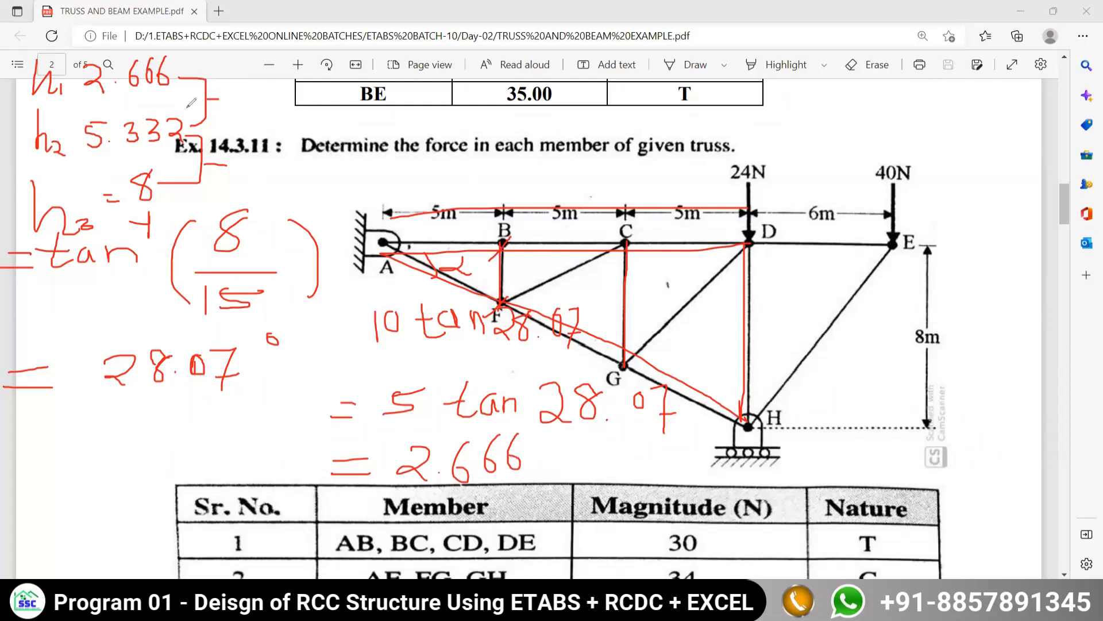
pyautogui.moveTo(232, 99)
pyautogui.mouseDown()
pyautogui.moveTo(249, 115)
pyautogui.moveTo(273, 111)
pyautogui.mouseUp()
pyautogui.click(251, 117)
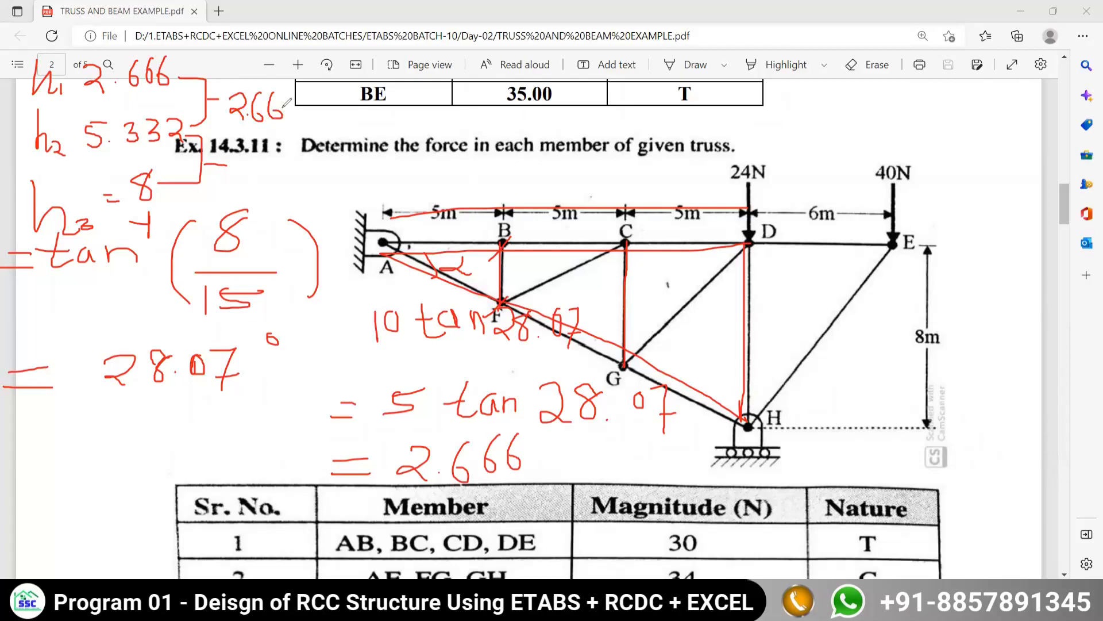
pyautogui.moveTo(310, 96); pyautogui.dragTo(296, 109)
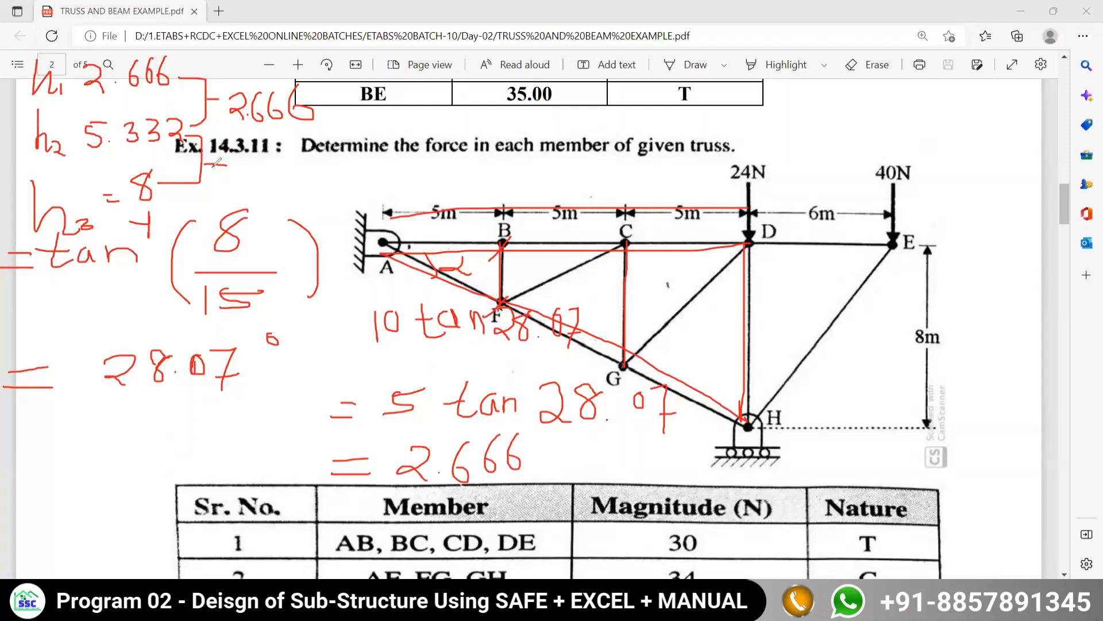
pyautogui.moveTo(203, 164); pyautogui.dragTo(347, 164)
pyautogui.click(281, 170)
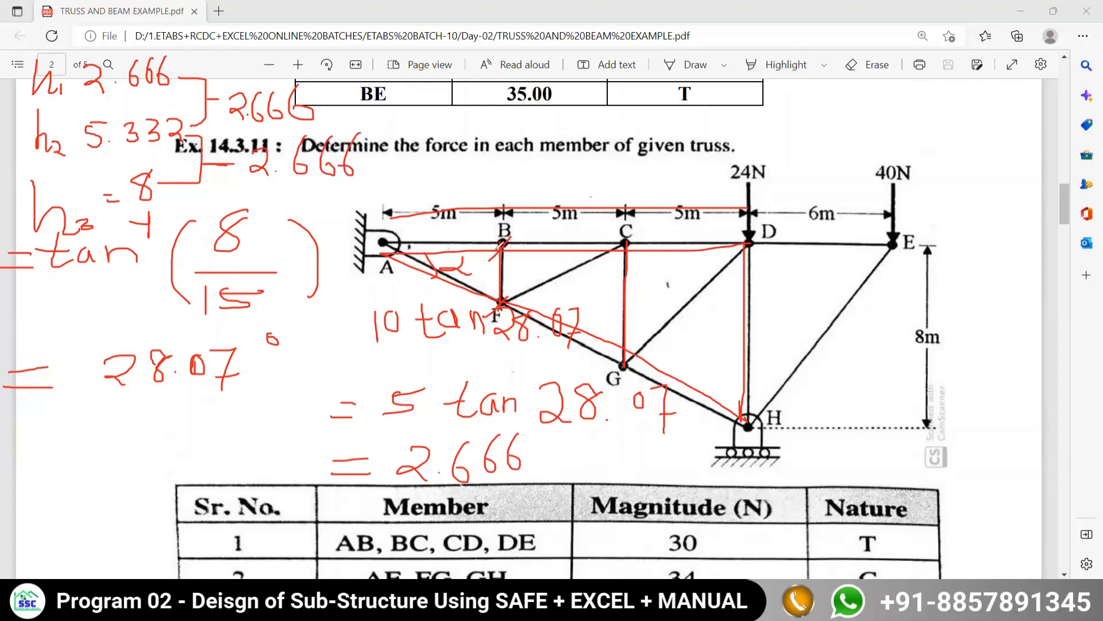
# - Trace verticals BF and CG on the truss and mark the height levels at joints F, G and H
pyautogui.moveTo(501, 244); pyautogui.dragTo(502, 303)
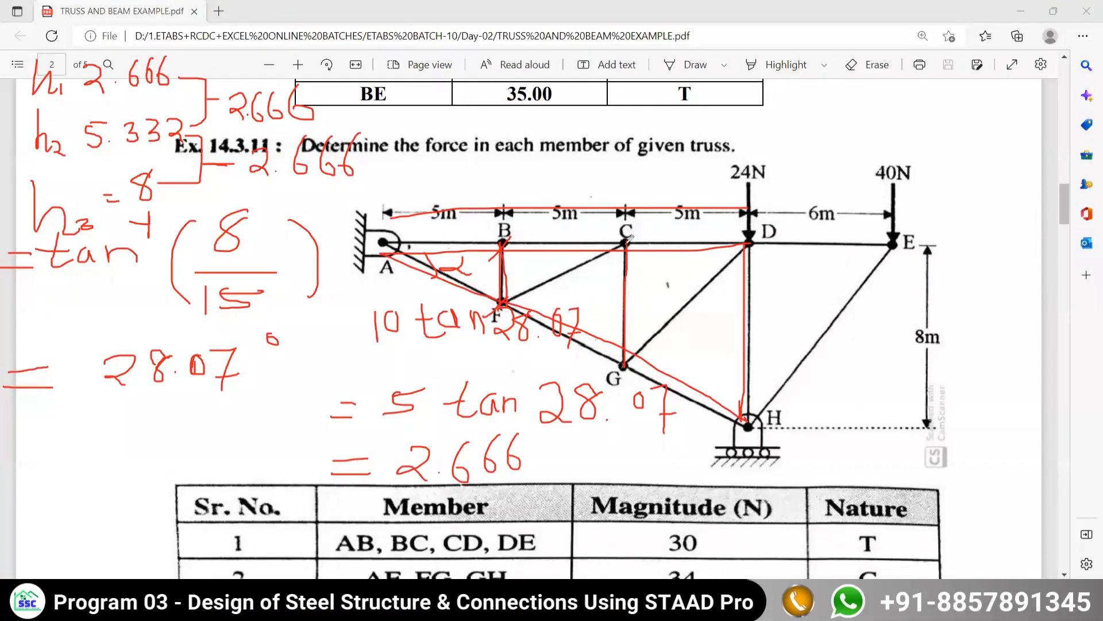
pyautogui.moveTo(626, 242); pyautogui.dragTo(626, 364)
pyautogui.moveTo(444, 246); pyautogui.dragTo(443, 296)
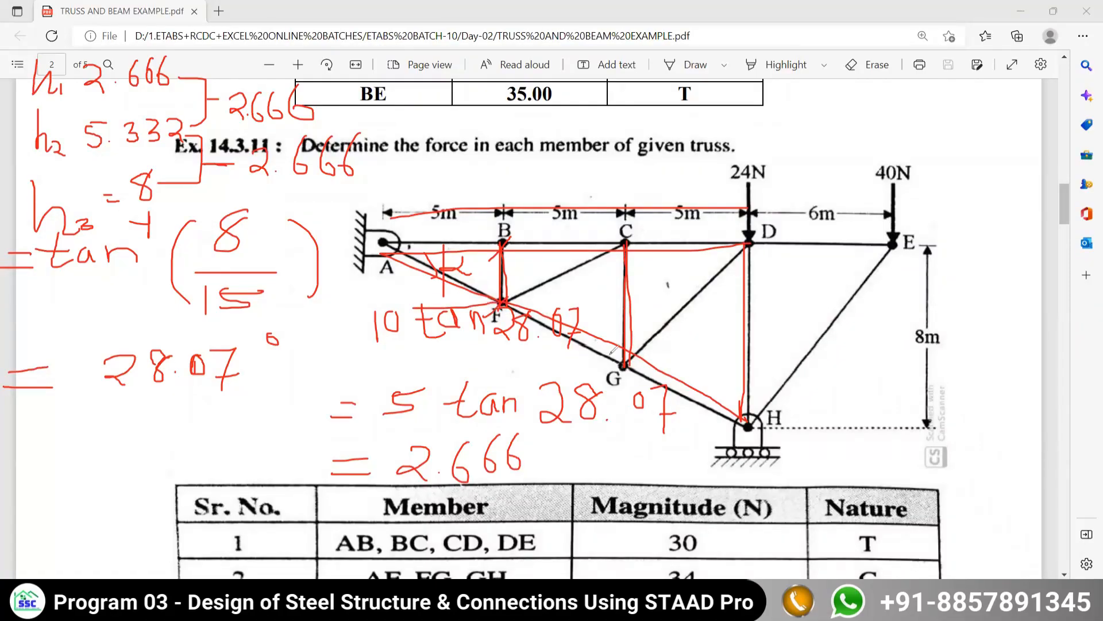
pyautogui.moveTo(458, 368); pyautogui.dragTo(619, 362)
pyautogui.moveTo(485, 295); pyautogui.dragTo(486, 363)
pyautogui.moveTo(741, 423); pyautogui.dragTo(550, 445)
pyautogui.moveTo(558, 382); pyautogui.dragTo(551, 462)
pyautogui.moveTo(558, 356); pyautogui.dragTo(533, 402)
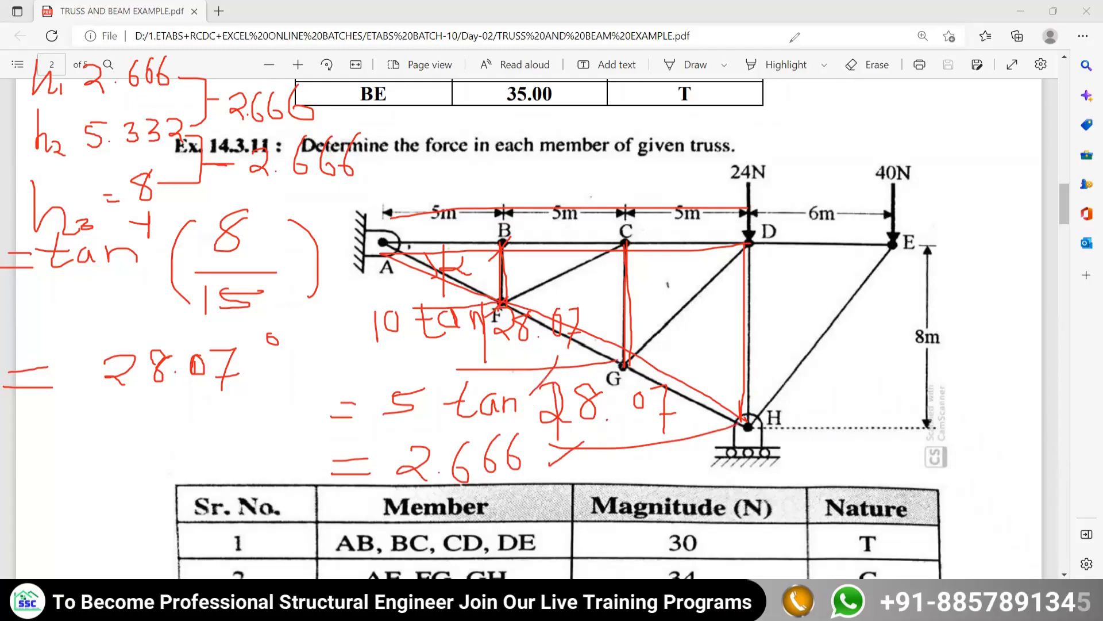
# - Switch to ETABS and set both the typical and bottom story heights to 2.666 m
pyautogui.click(791, 42)
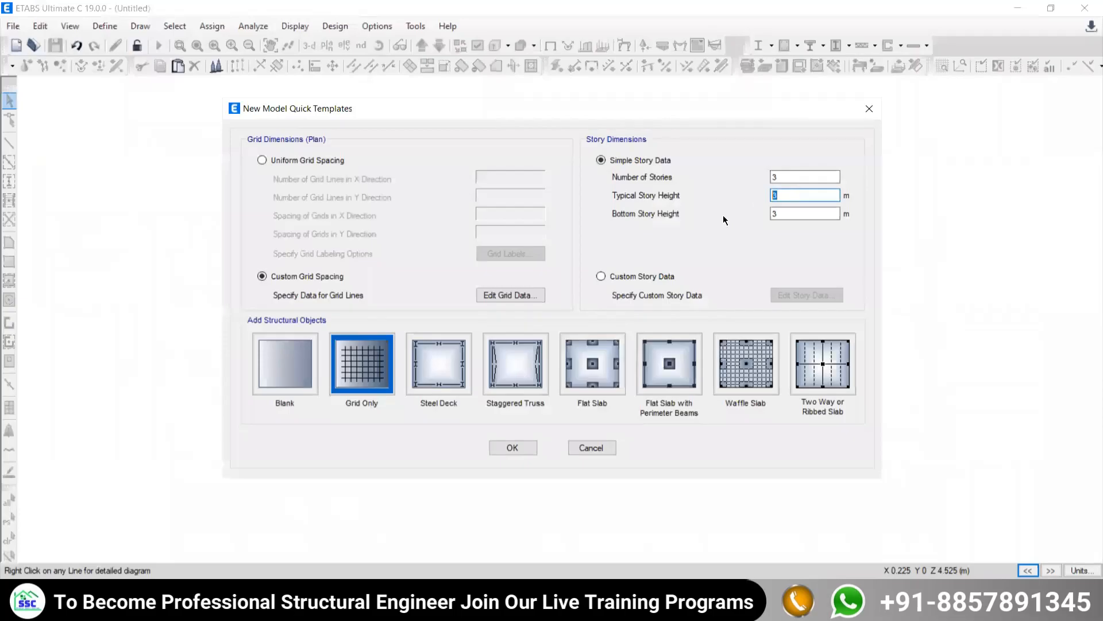
pyautogui.write('2.666')
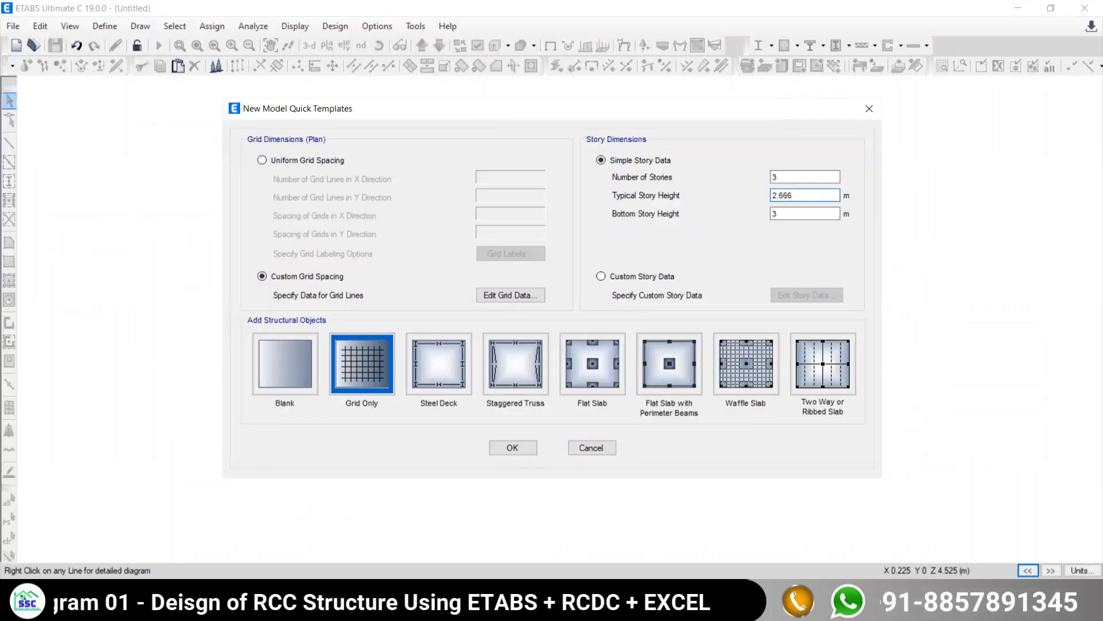
pyautogui.click(773, 214)
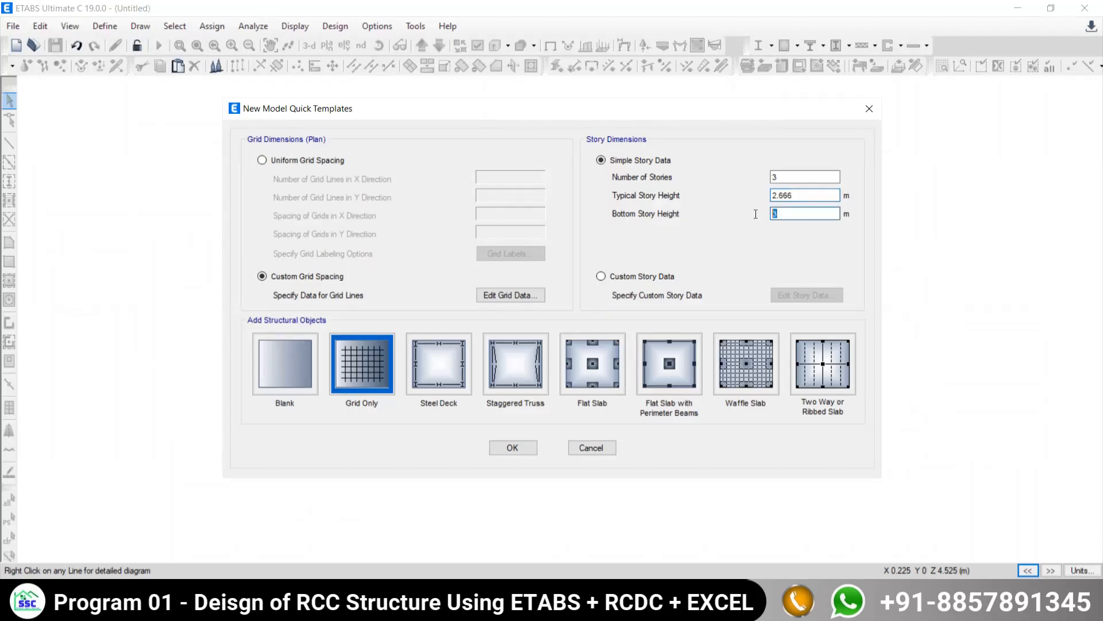
pyautogui.write('2.666')
# - Use custom story data and set the heights of Story1, Story2 and Story3 to 2.6667 m each
pyautogui.click(601, 276)
pyautogui.click(798, 295)
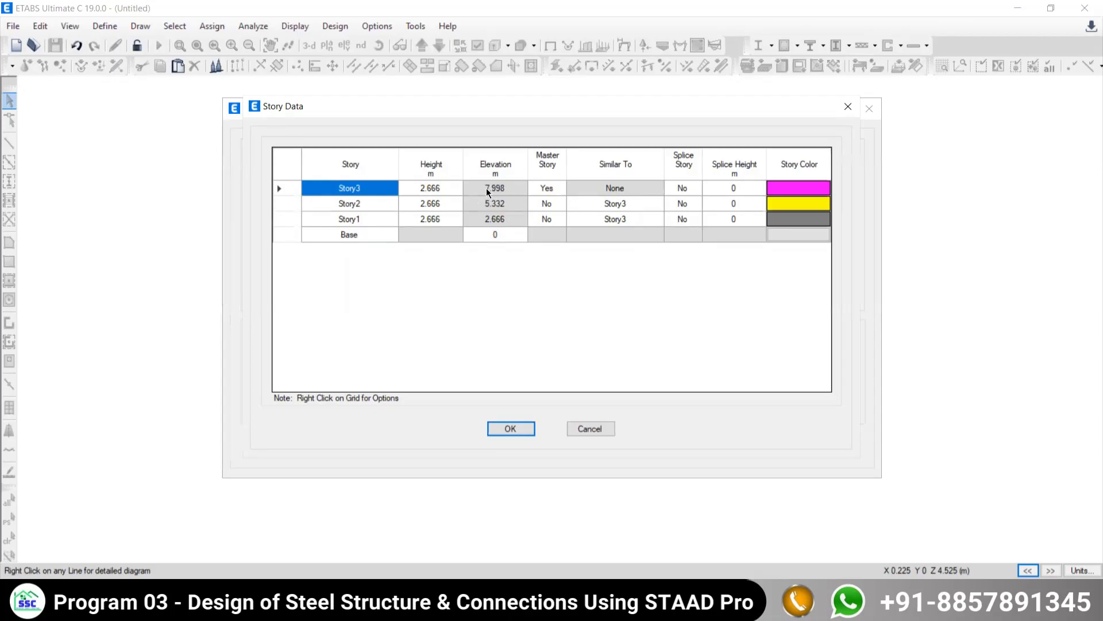
pyautogui.click(435, 189)
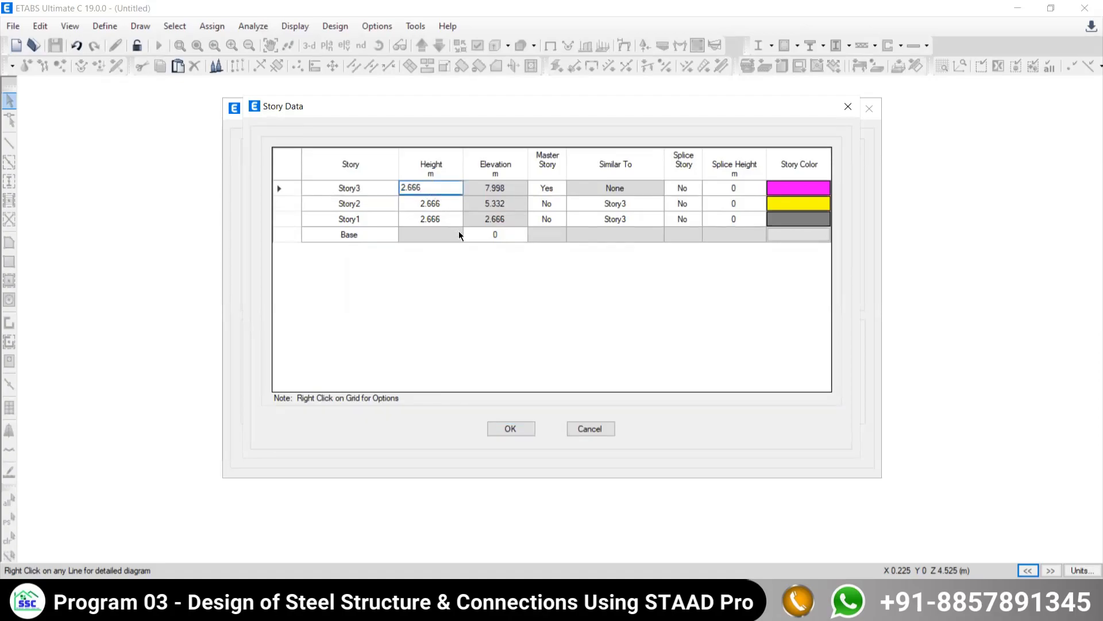
pyautogui.click(436, 219)
pyautogui.click(429, 216)
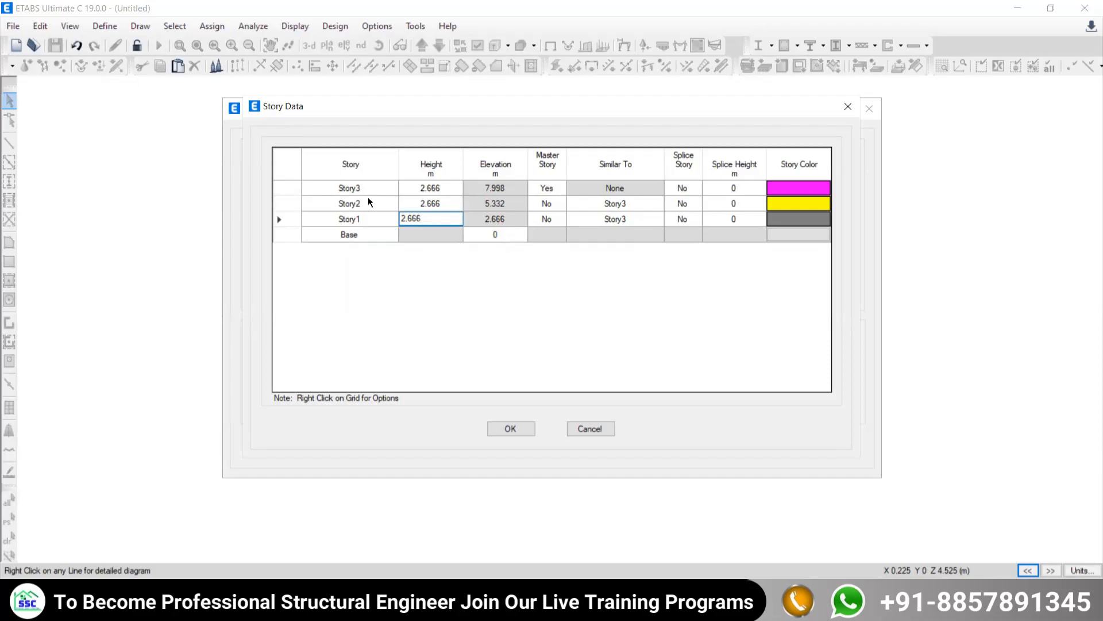
pyautogui.write('7')
pyautogui.click(432, 203)
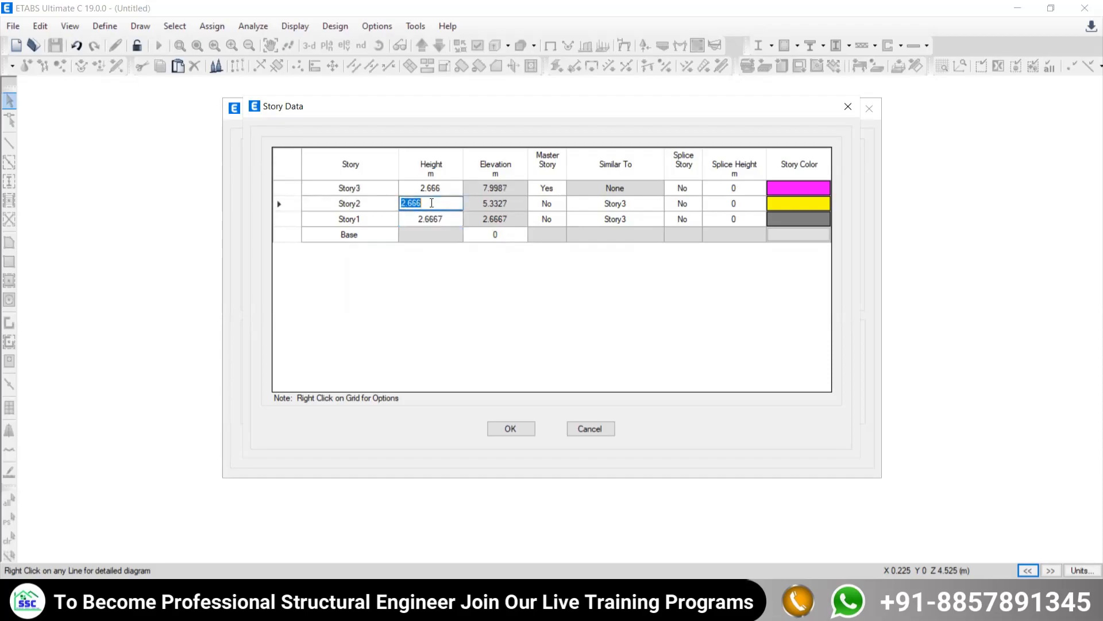
pyautogui.click(431, 203)
pyautogui.click(433, 188)
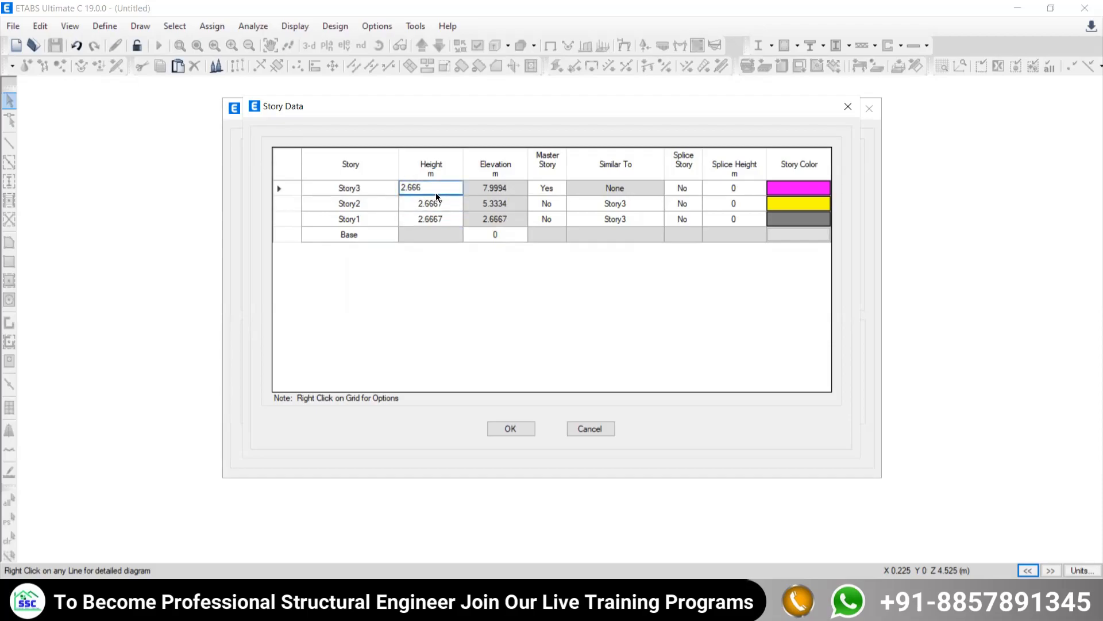
pyautogui.write('7')
pyautogui.click(433, 203)
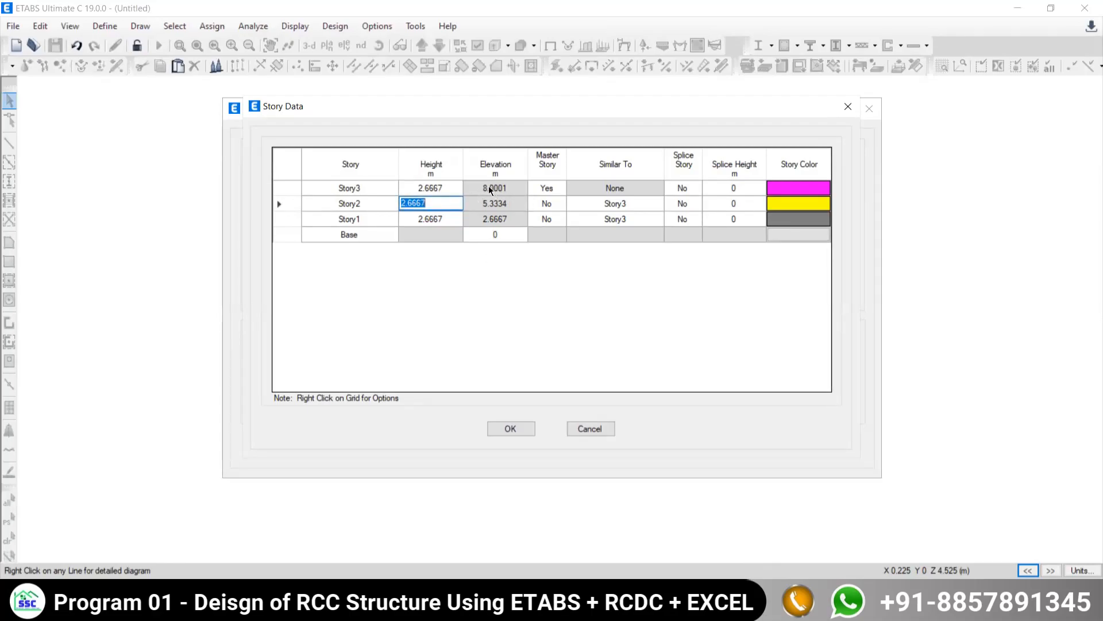
pyautogui.click(503, 426)
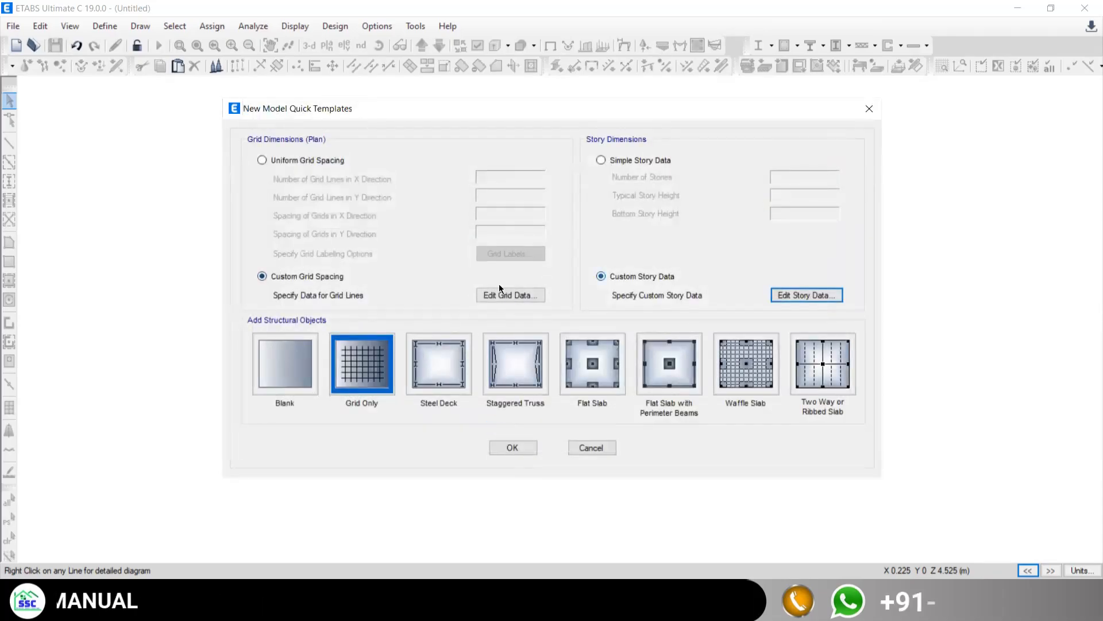
# - Create the model from the Grid Only template and widen the plan view window
pyautogui.click(362, 369)
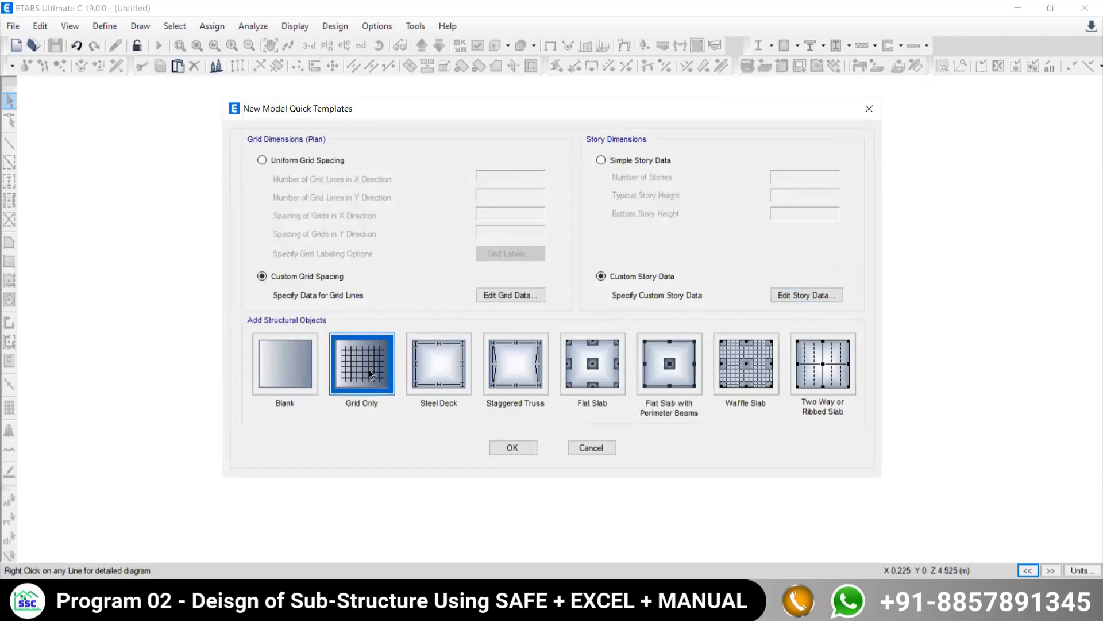
pyautogui.click(518, 449)
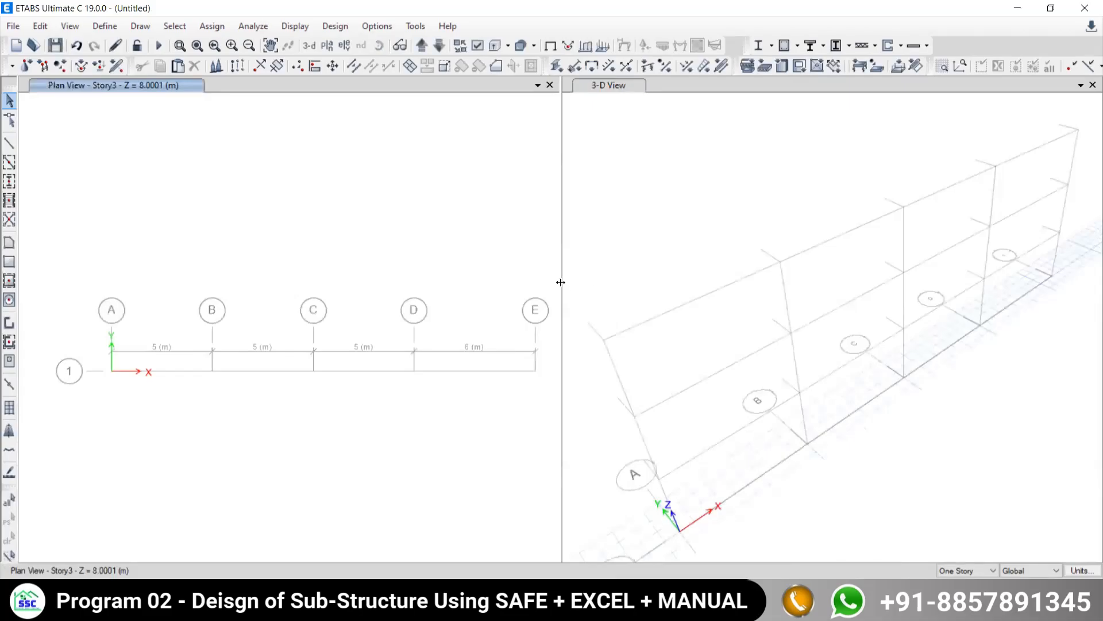
pyautogui.moveTo(879, 254); pyautogui.dragTo(881, 253)
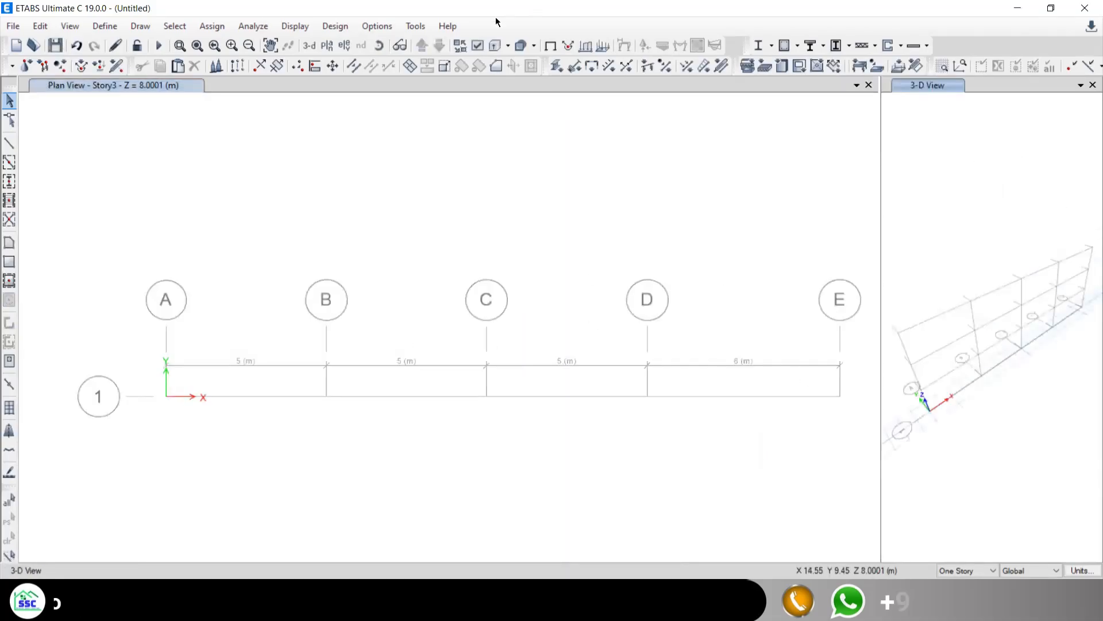
# - Close the second view window and set the remaining one to the elevation along grid line 1
pyautogui.click(344, 45)
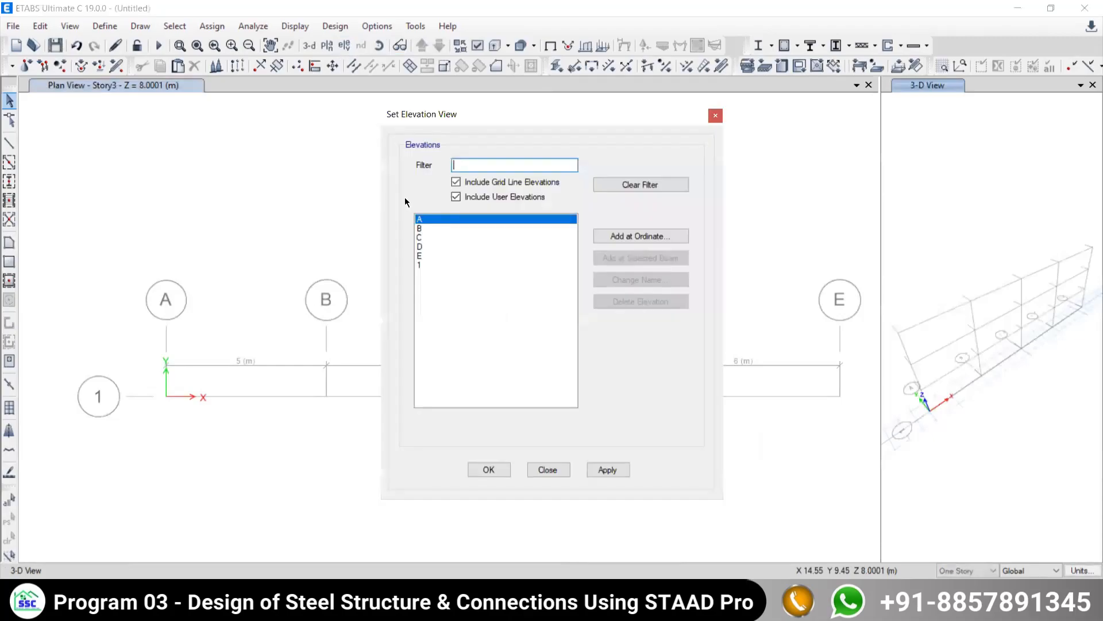
pyautogui.click(425, 264)
pyautogui.click(619, 471)
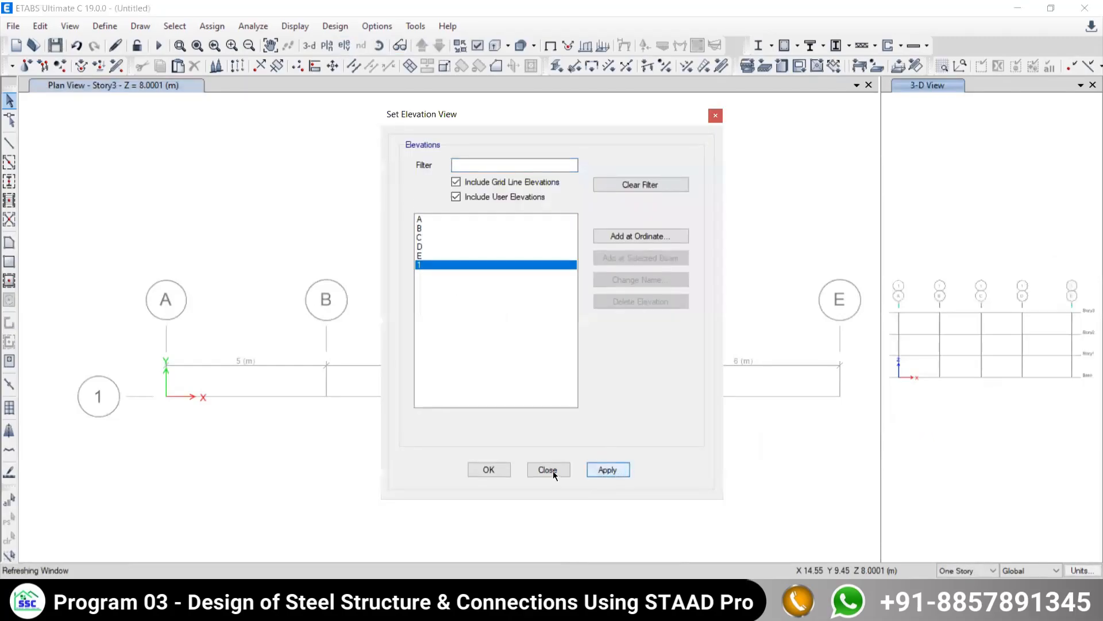
pyautogui.click(1091, 85)
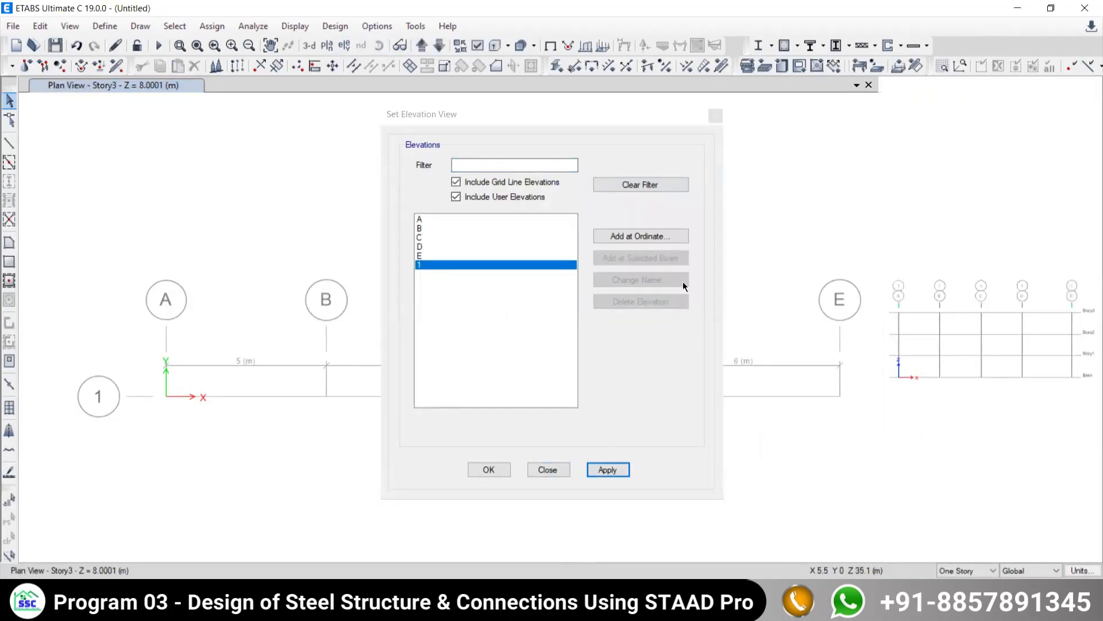
pyautogui.click(601, 472)
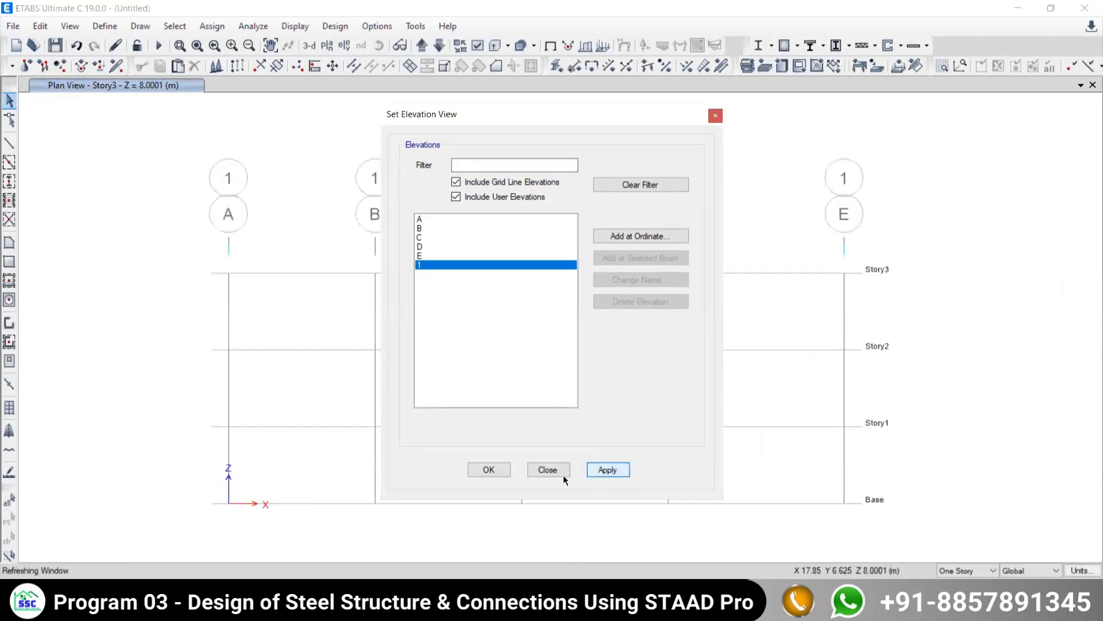
pyautogui.click(557, 471)
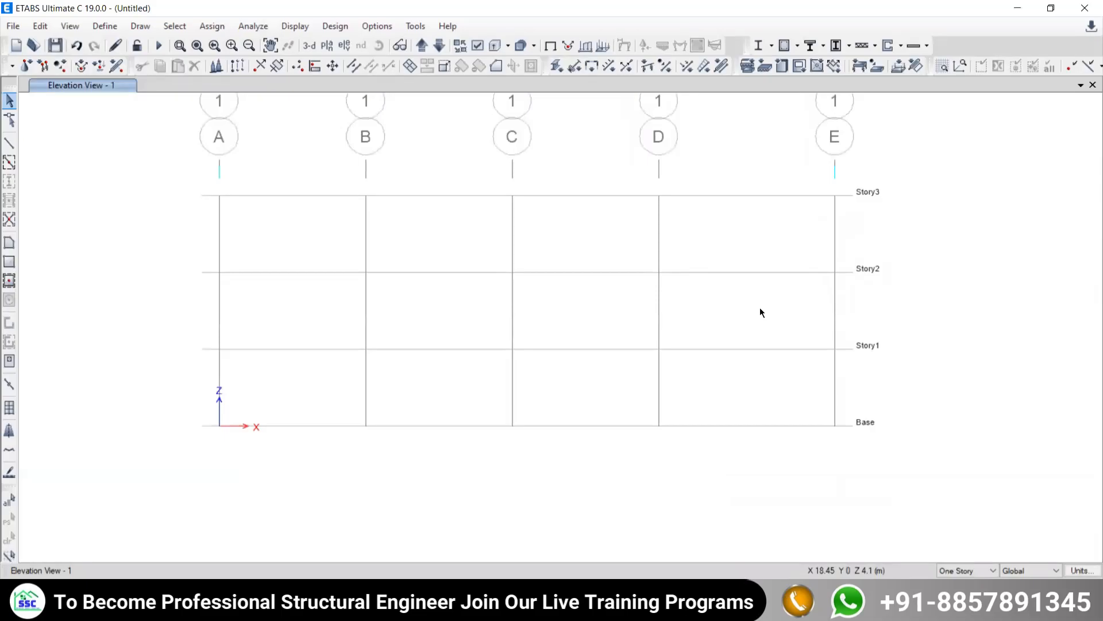
# - Check the truss figure, then draw the top chord as frame lines along Story3 through grid points A, B, C, D and E
pyautogui.click(586, 607)
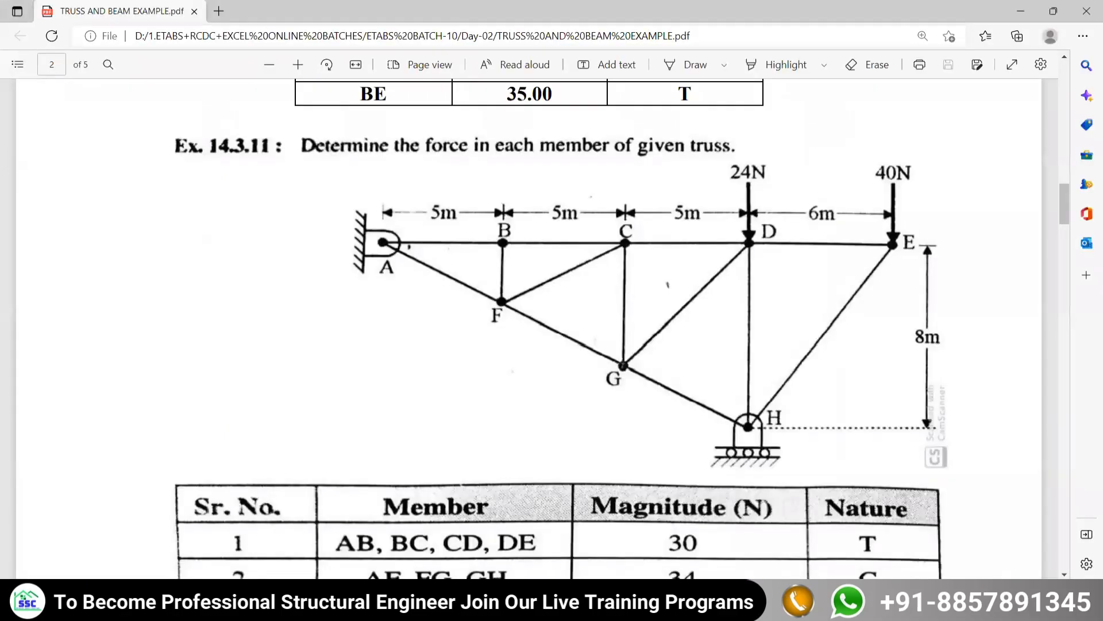
pyautogui.click(540, 607)
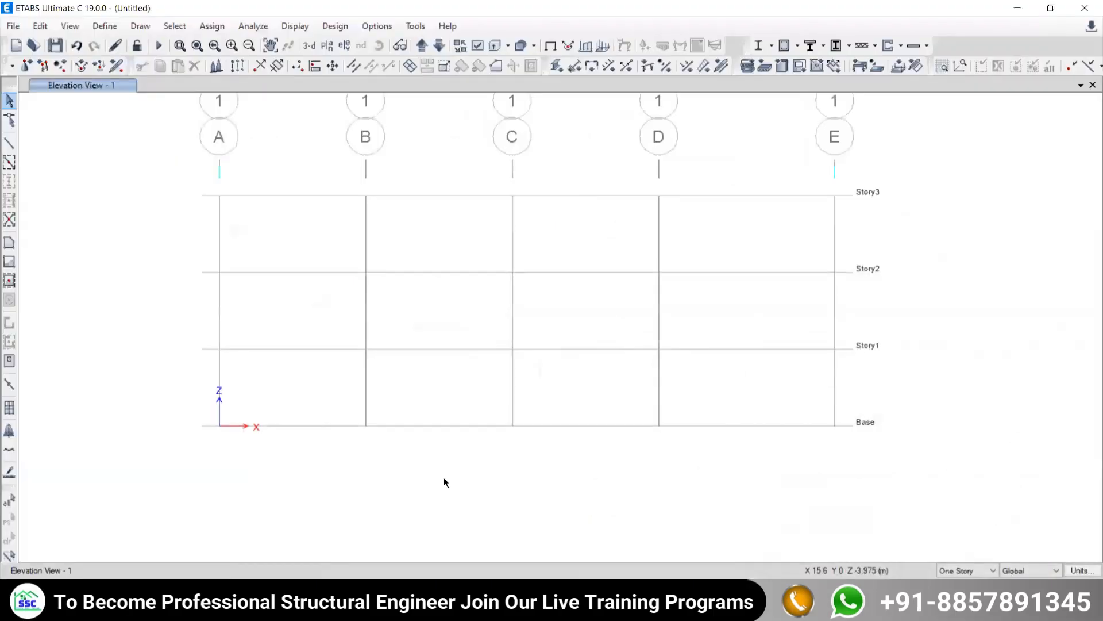
pyautogui.click(9, 144)
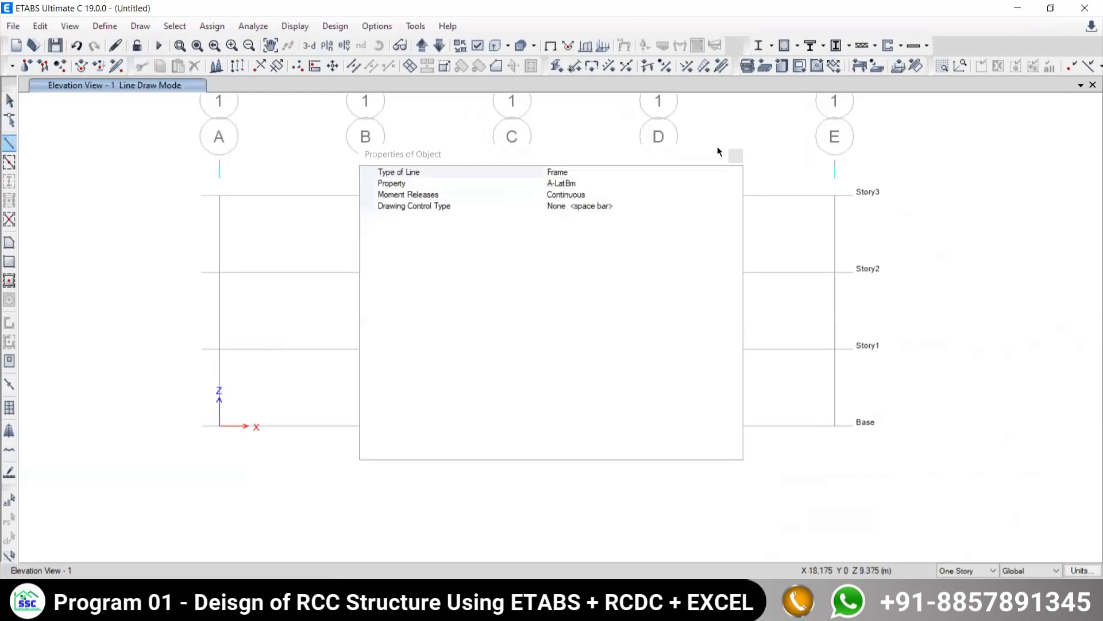
pyautogui.click(736, 155)
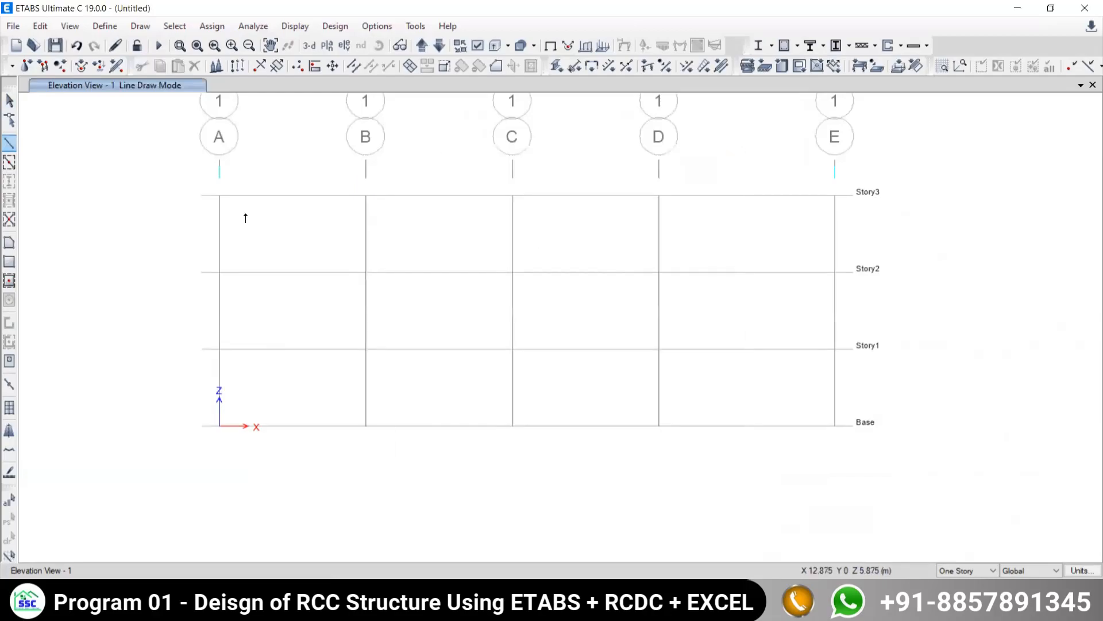
pyautogui.click(218, 196)
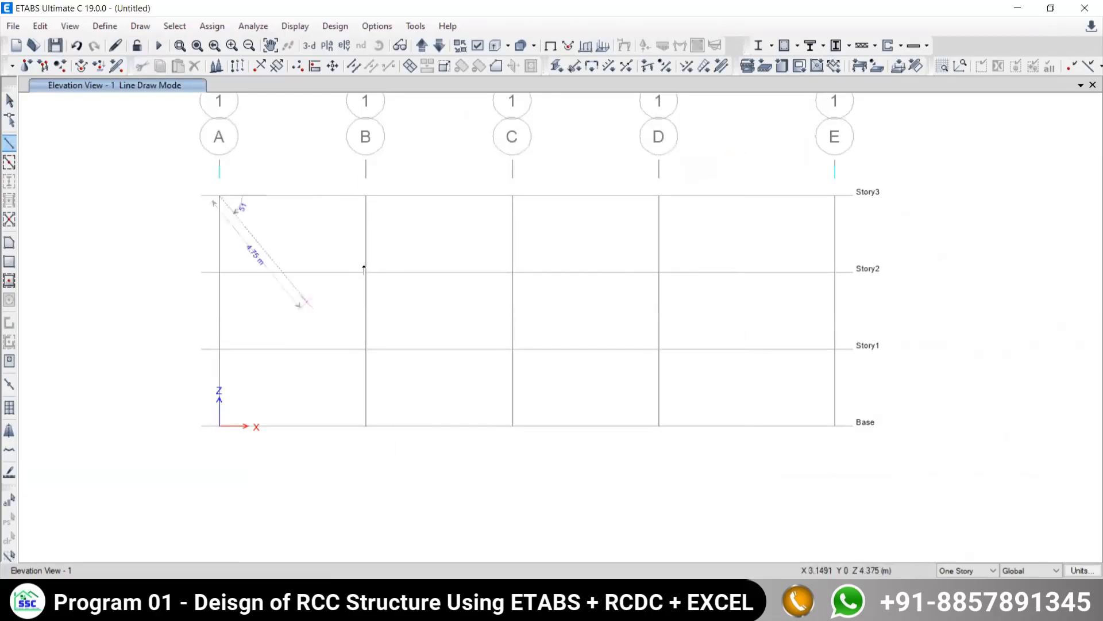
pyautogui.click(365, 196)
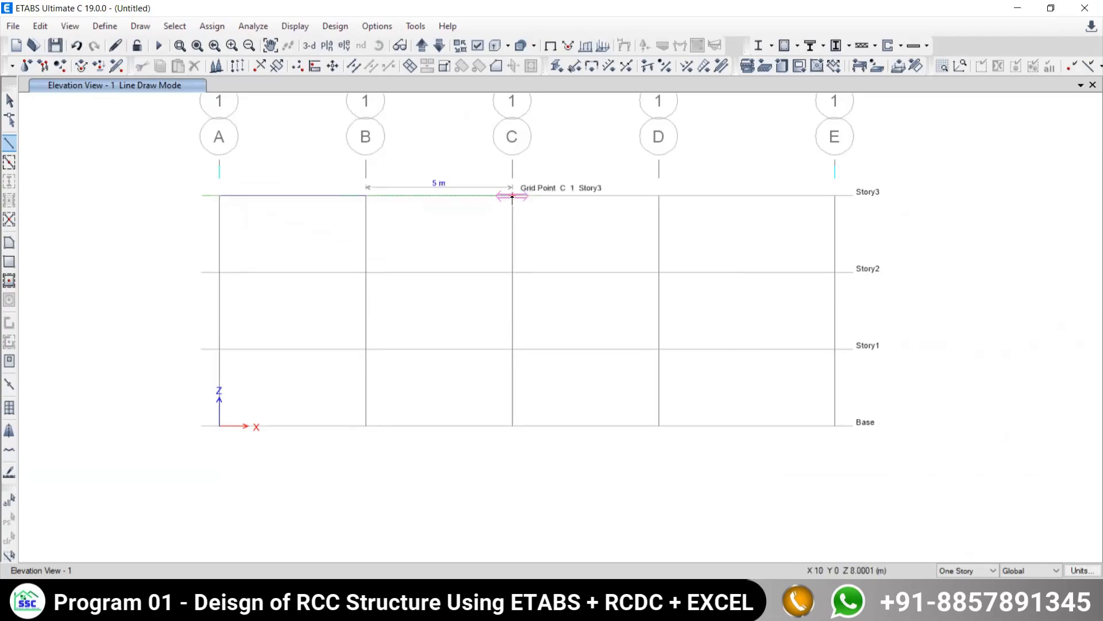
pyautogui.click(512, 196)
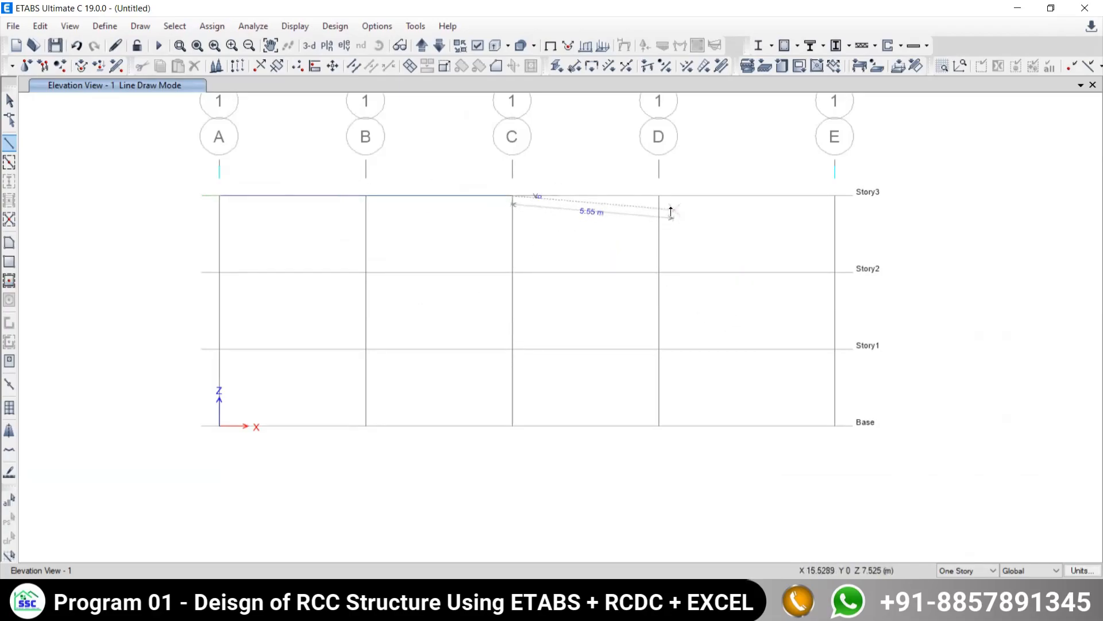
pyautogui.click(659, 197)
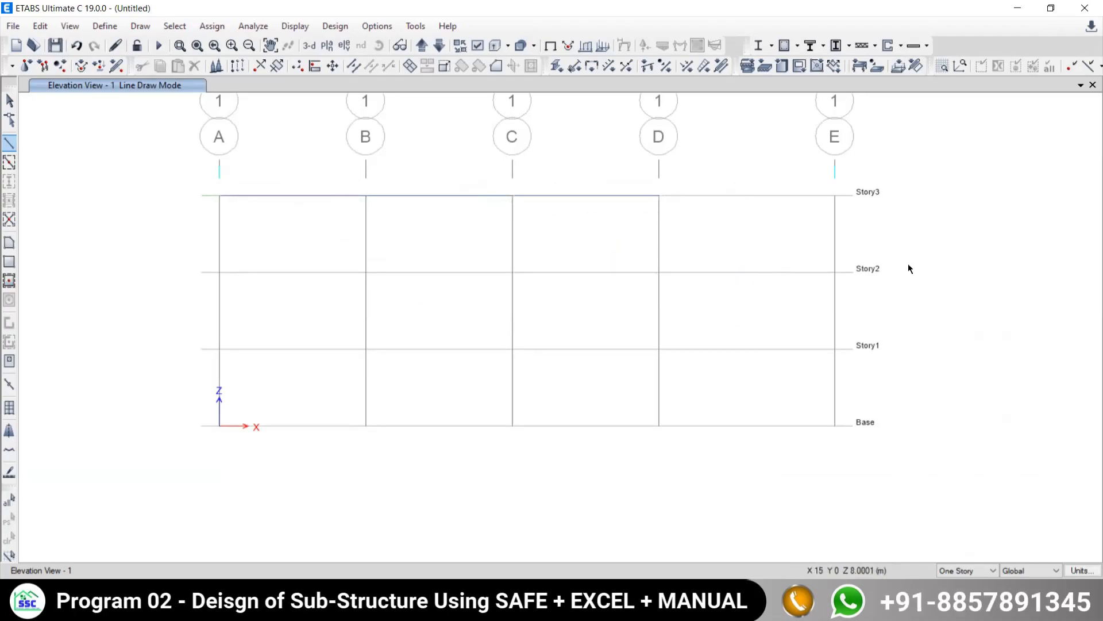
pyautogui.click(835, 197)
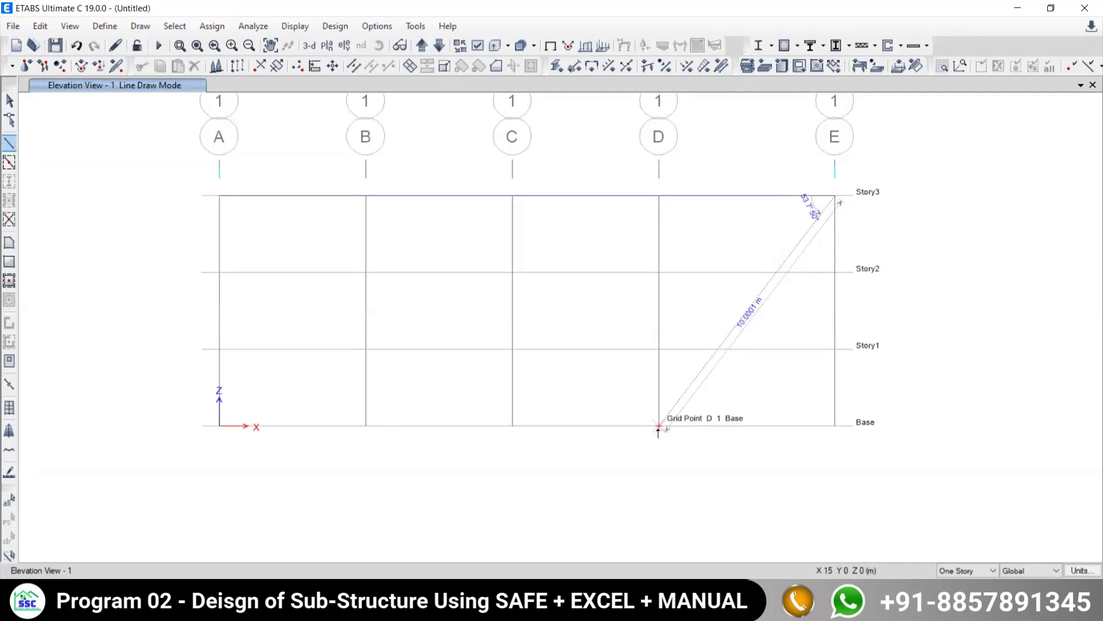
pyautogui.scroll(3, 658, 431)
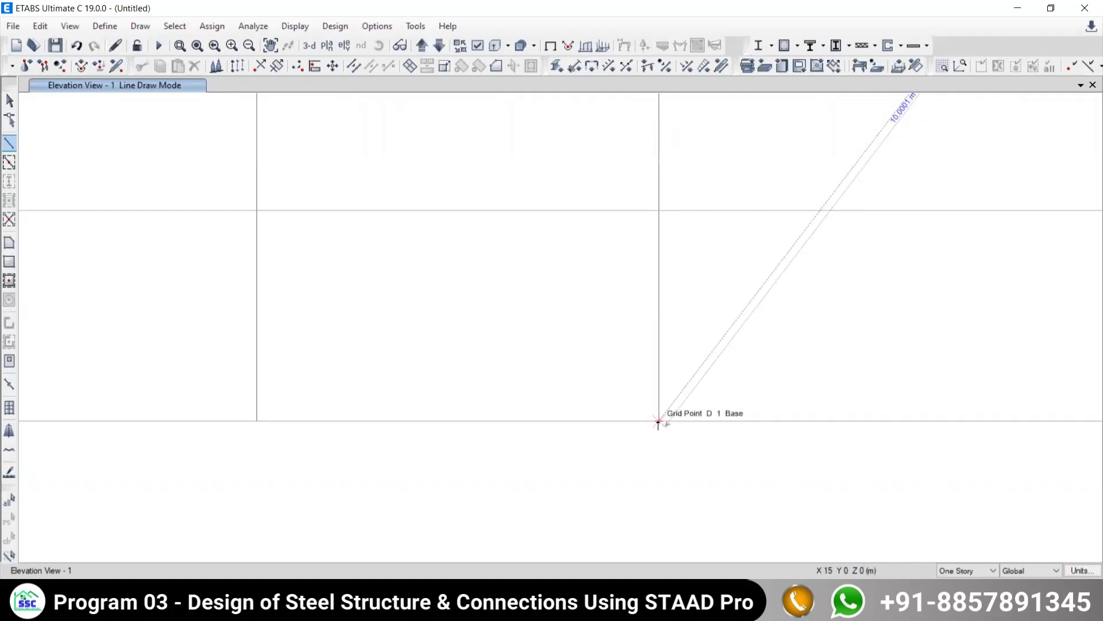
pyautogui.rightClick(582, 404)
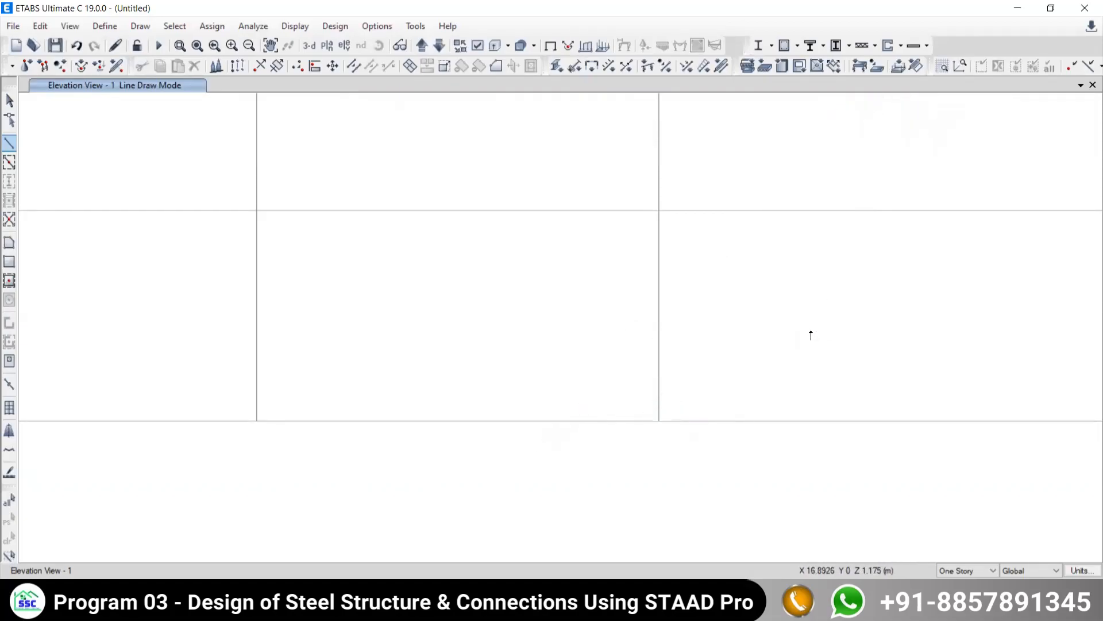
# - View the Story1 plan and return to the elevation along grid line 1
pyautogui.scroll(-5, 653, 226)
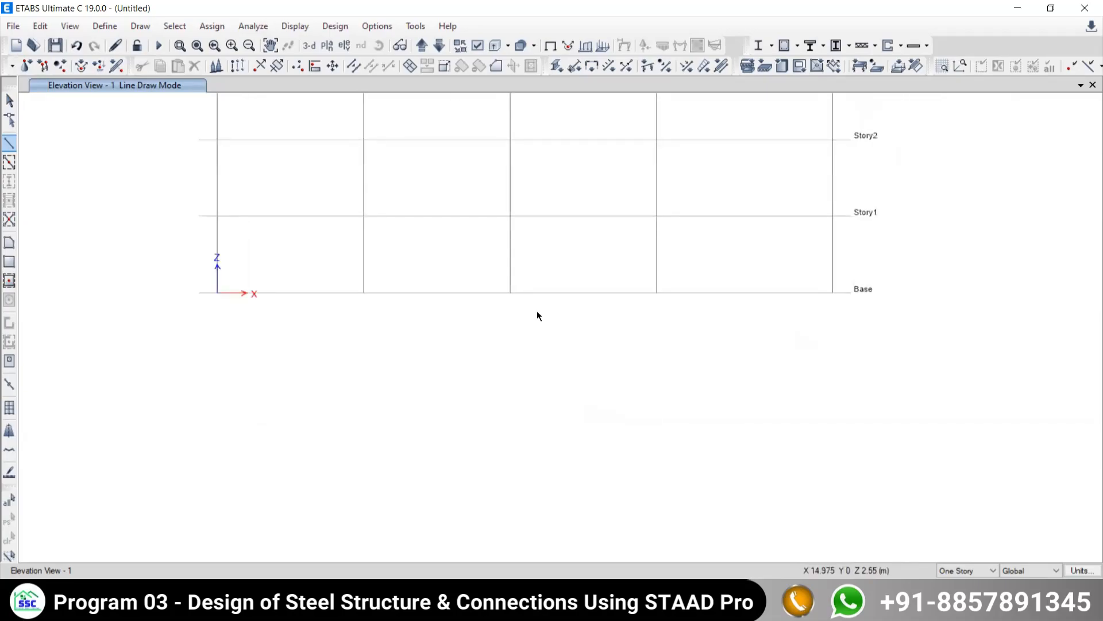
pyautogui.scroll(3, 544, 246)
pyautogui.scroll(3, 539, 263)
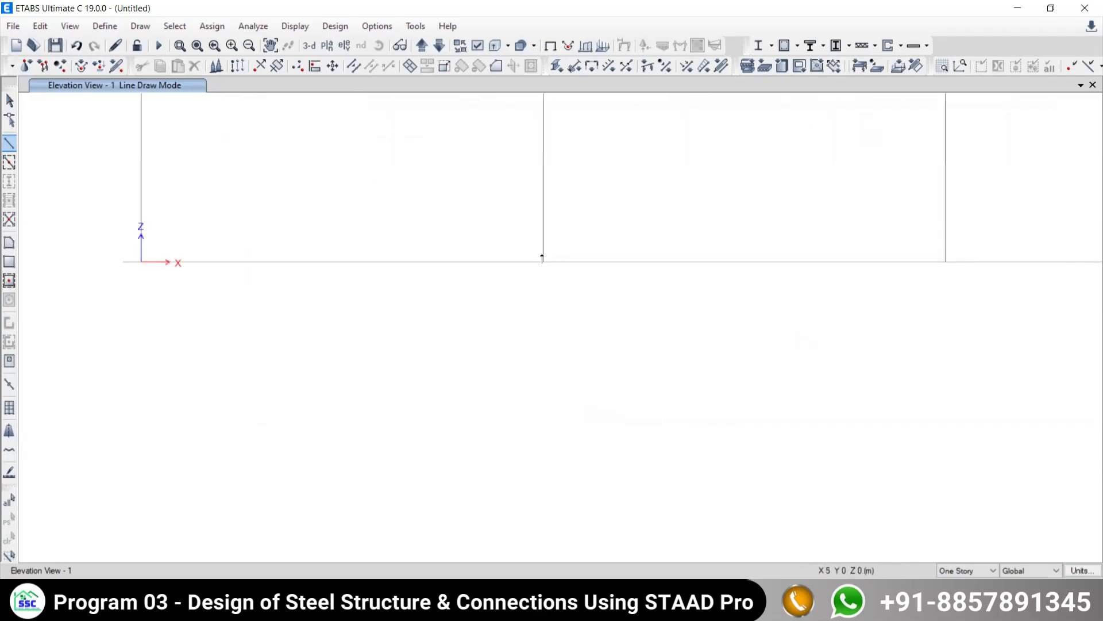
pyautogui.scroll(-3, 544, 267)
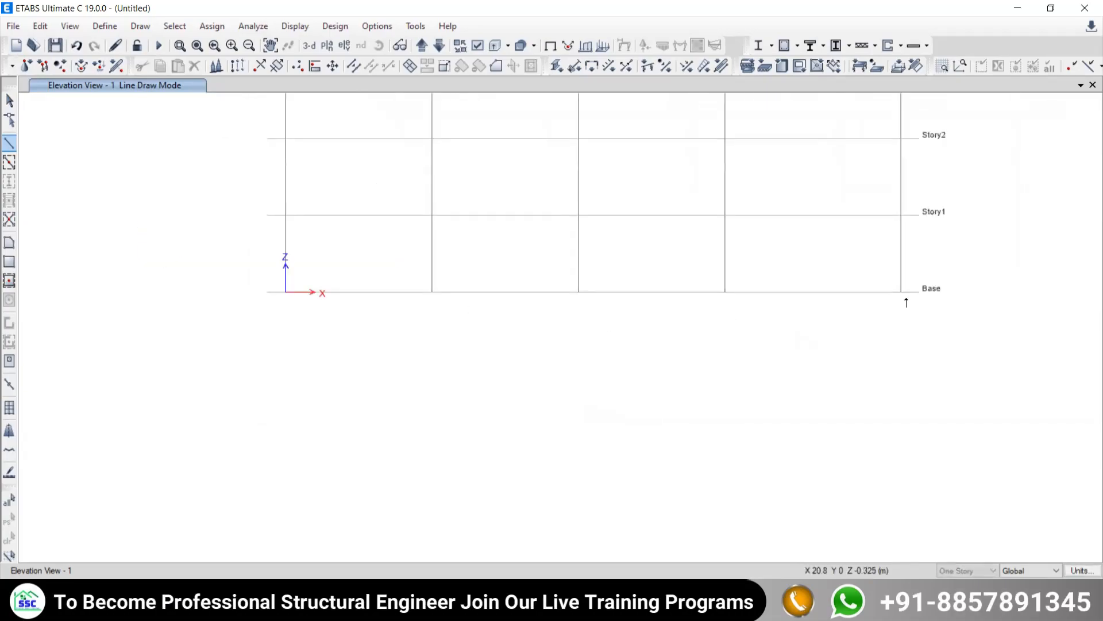
pyautogui.moveTo(704, 308); pyautogui.dragTo(707, 433, button='middle')
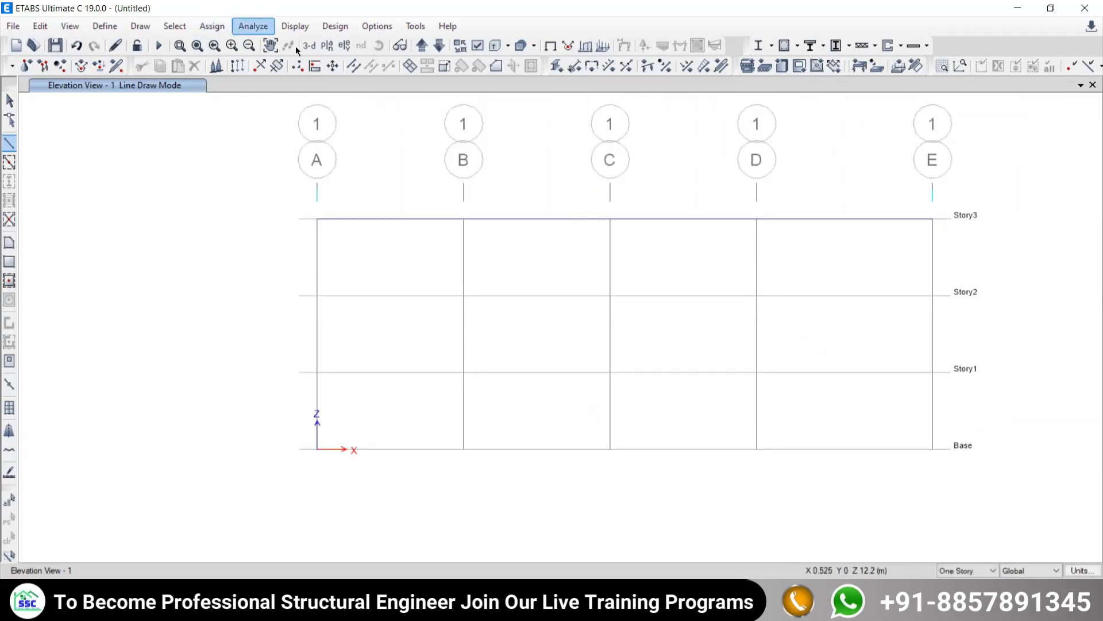
pyautogui.click(327, 46)
pyautogui.click(467, 270)
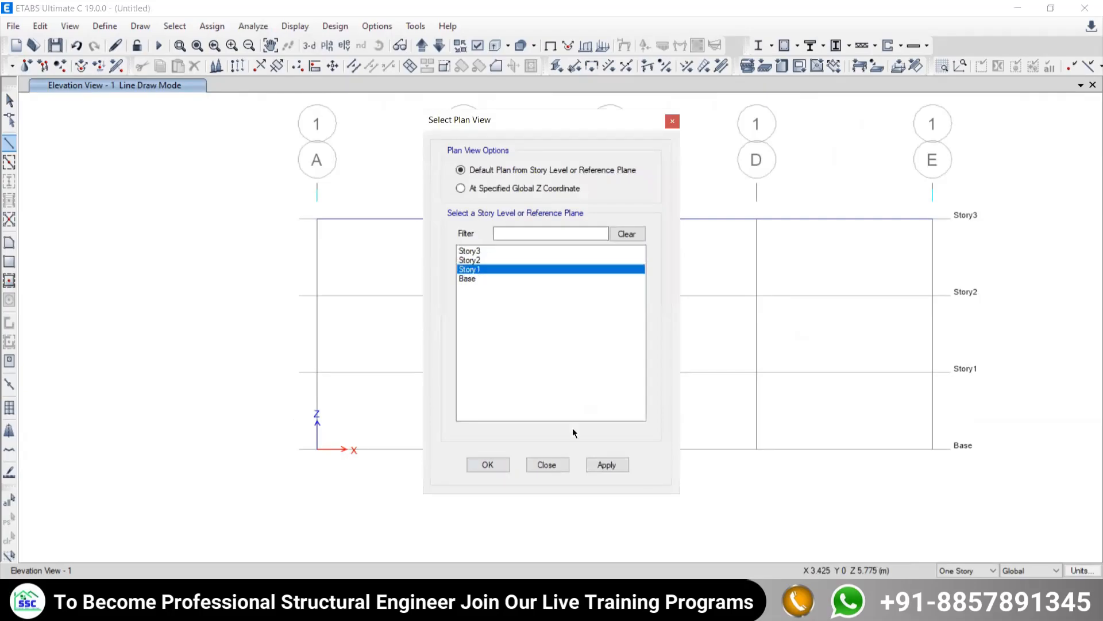
pyautogui.click(547, 465)
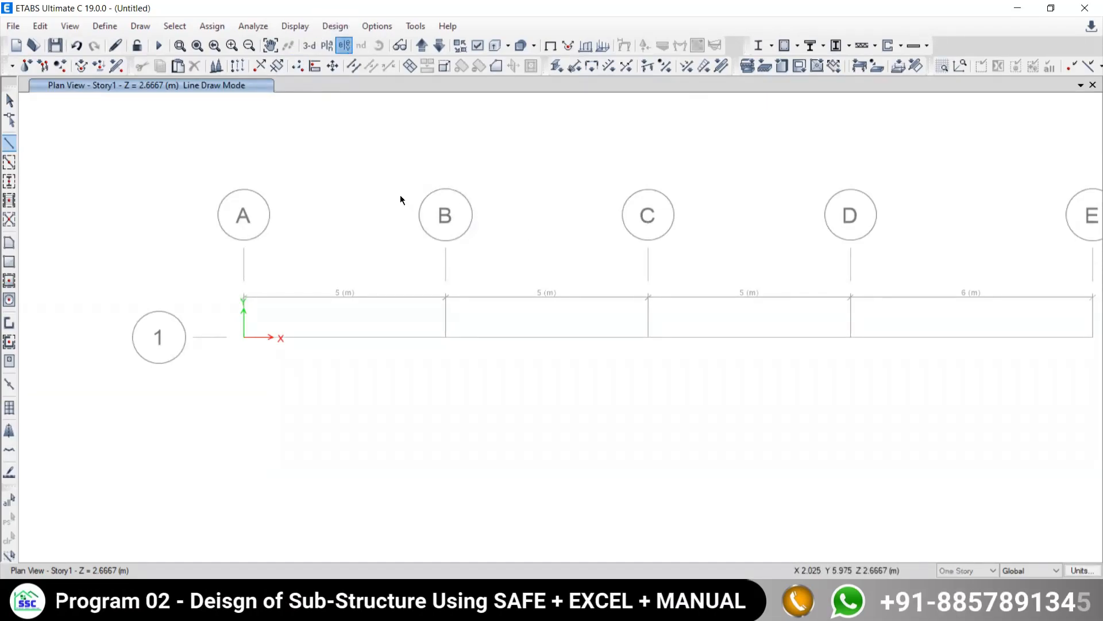
pyautogui.click(431, 265)
pyautogui.click(610, 470)
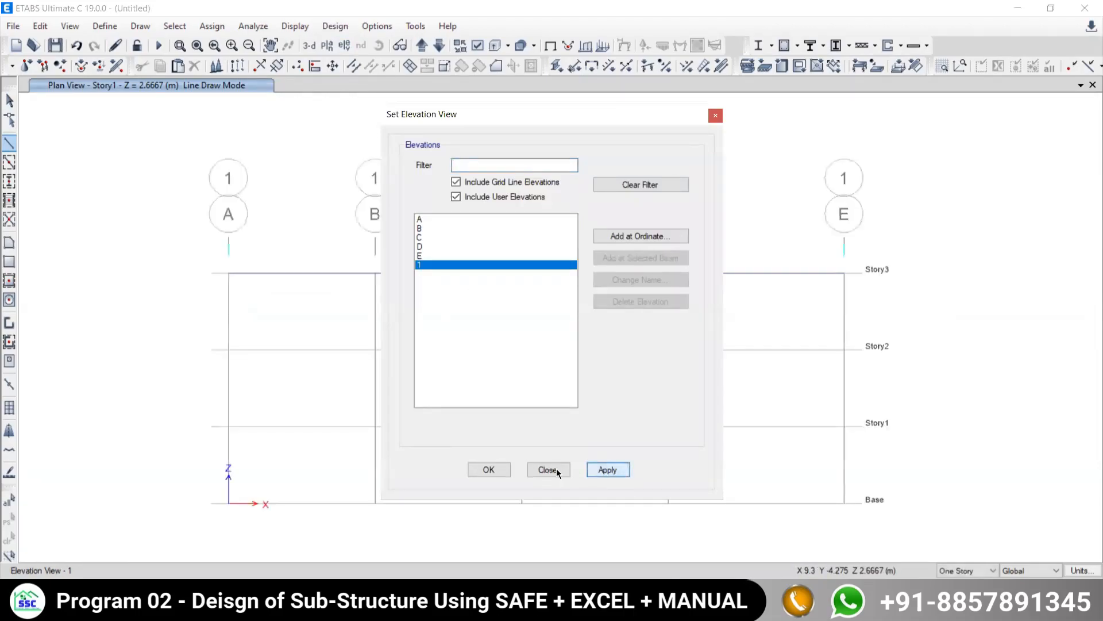
pyautogui.click(549, 469)
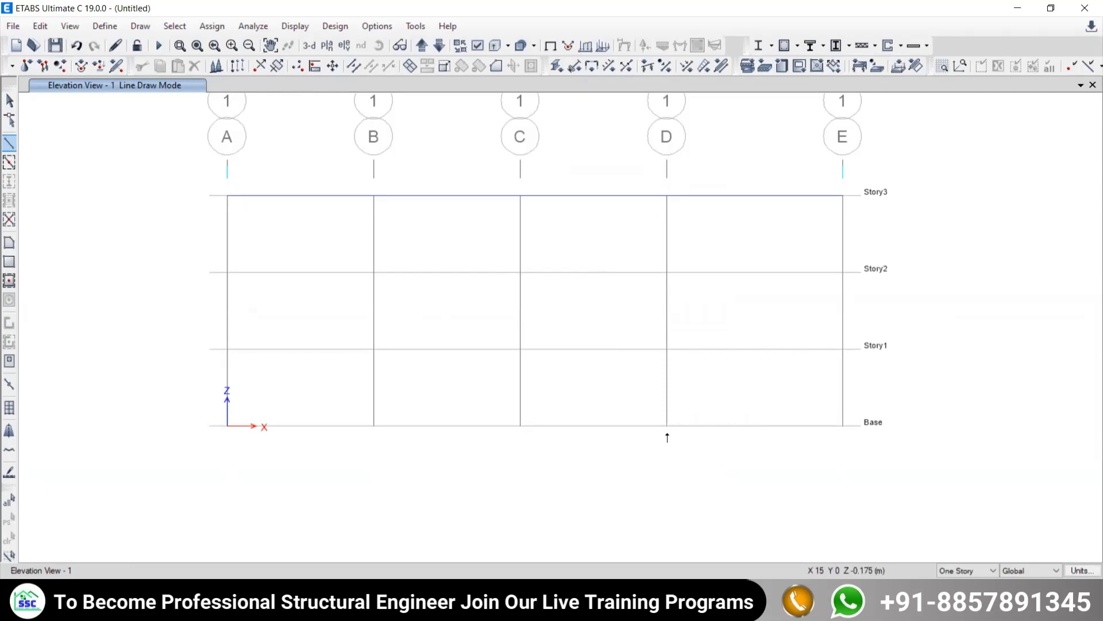
# - Draw the inclined end member from grid point E at Story3 down to grid point D at Base
pyautogui.moveTo(714, 456); pyautogui.dragTo(663, 412, button='middle')
pyautogui.scroll(3, 616, 387)
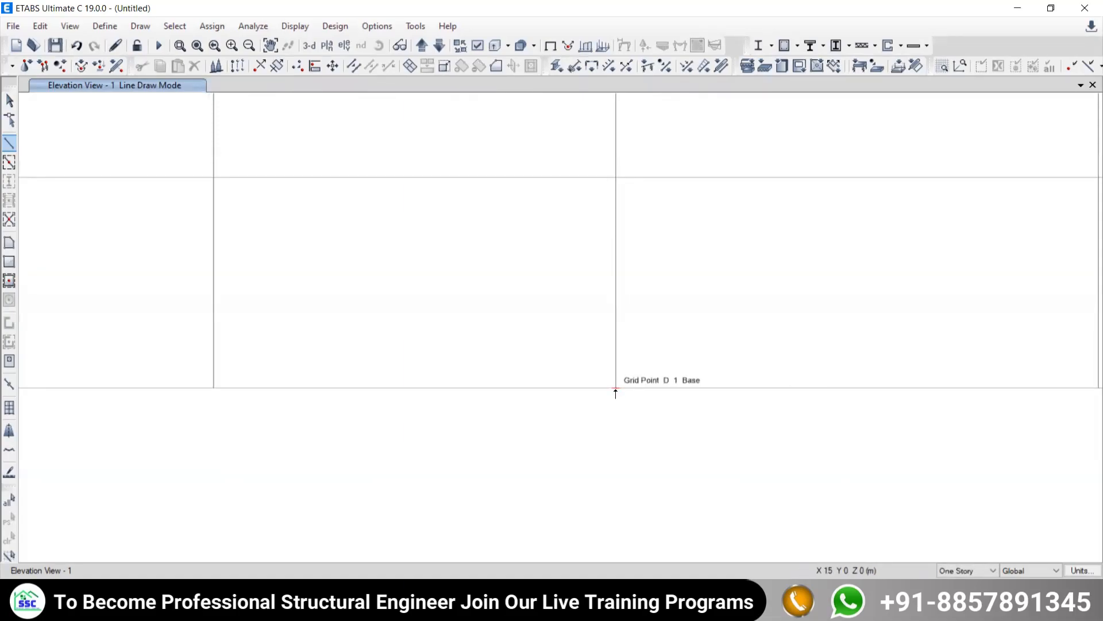
pyautogui.scroll(-5, 741, 284)
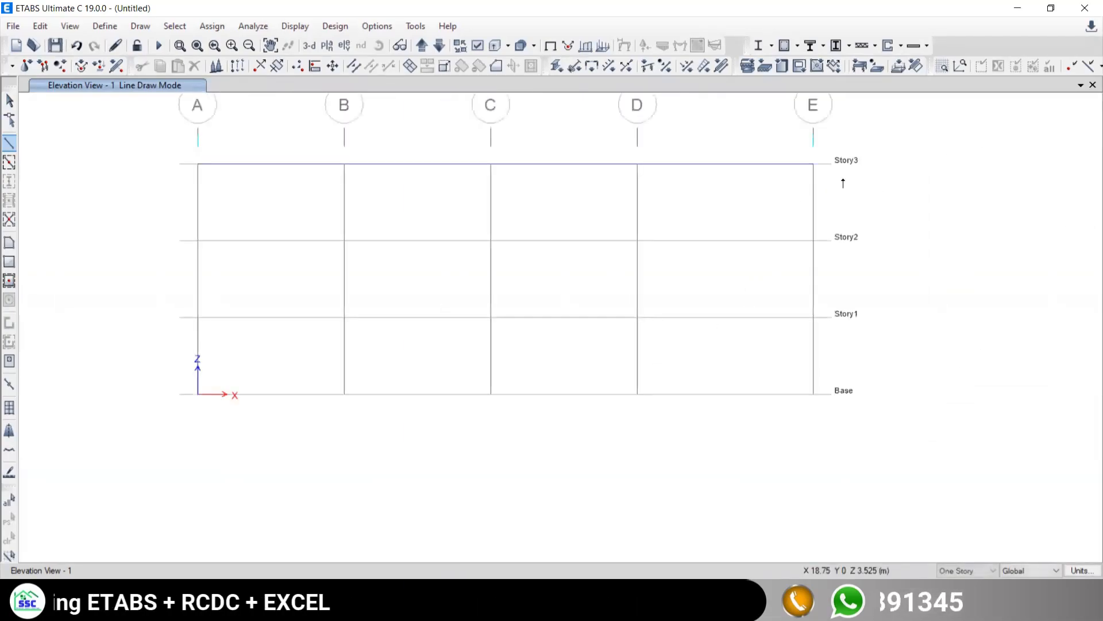
pyautogui.click(813, 165)
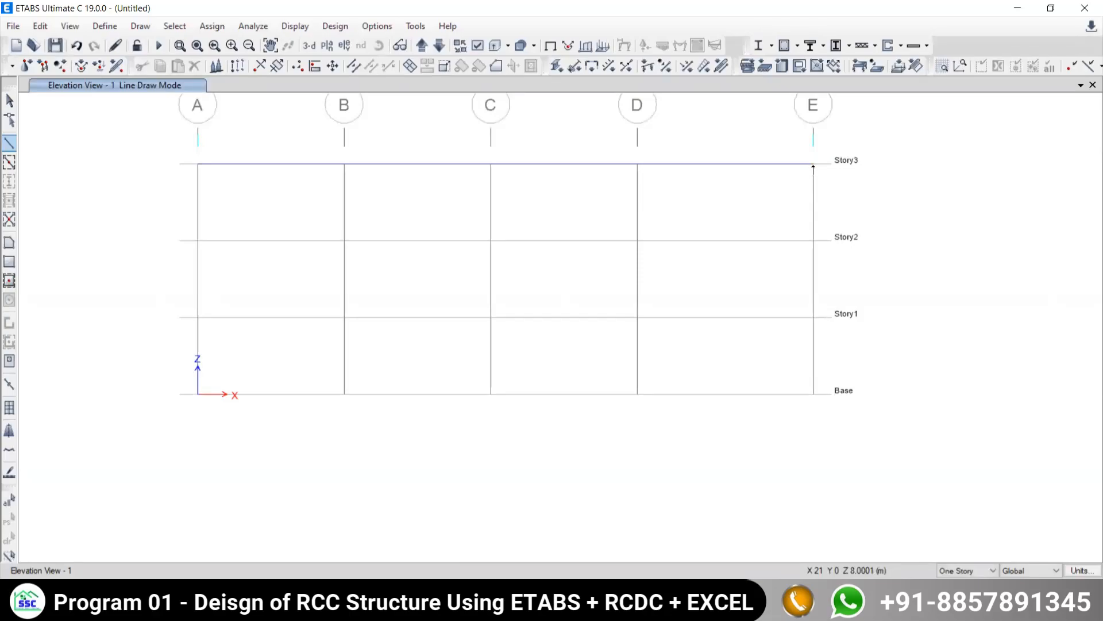
pyautogui.click(637, 394)
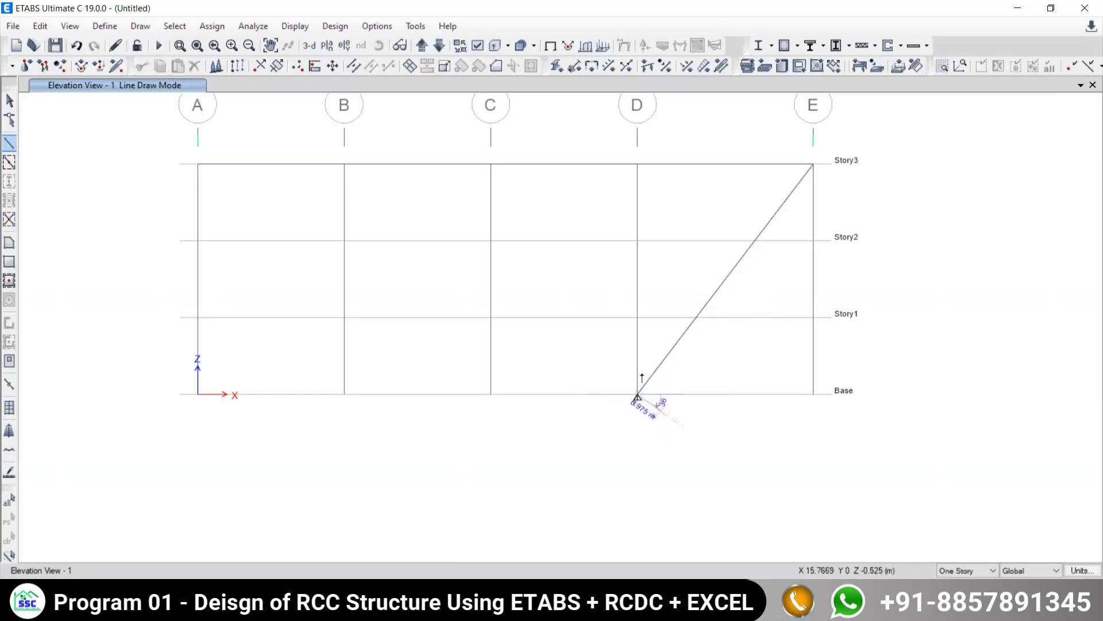
# - Continue the frame line from grid point D at Base up to grid point A at Story3 and end it there
pyautogui.scroll(3, 643, 407)
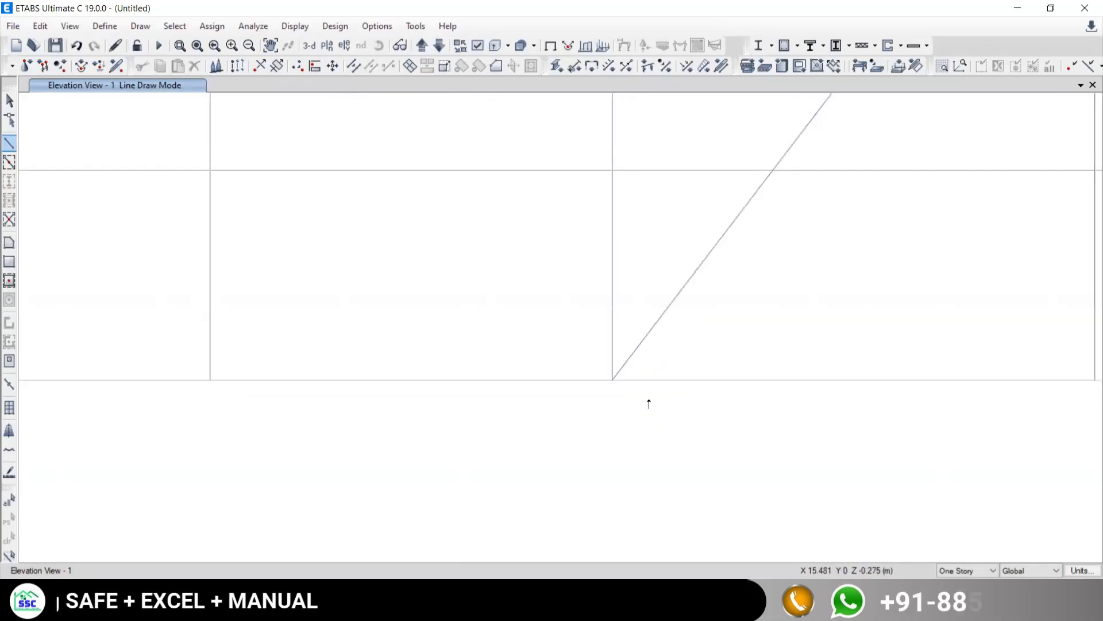
pyautogui.scroll(-3, 587, 394)
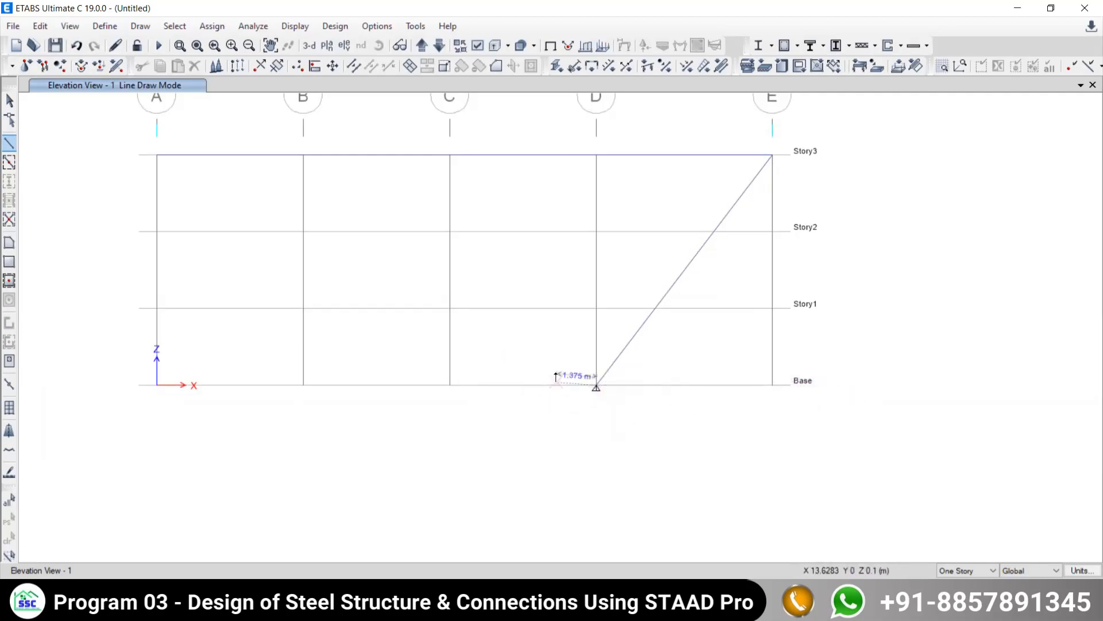
pyautogui.click(155, 155)
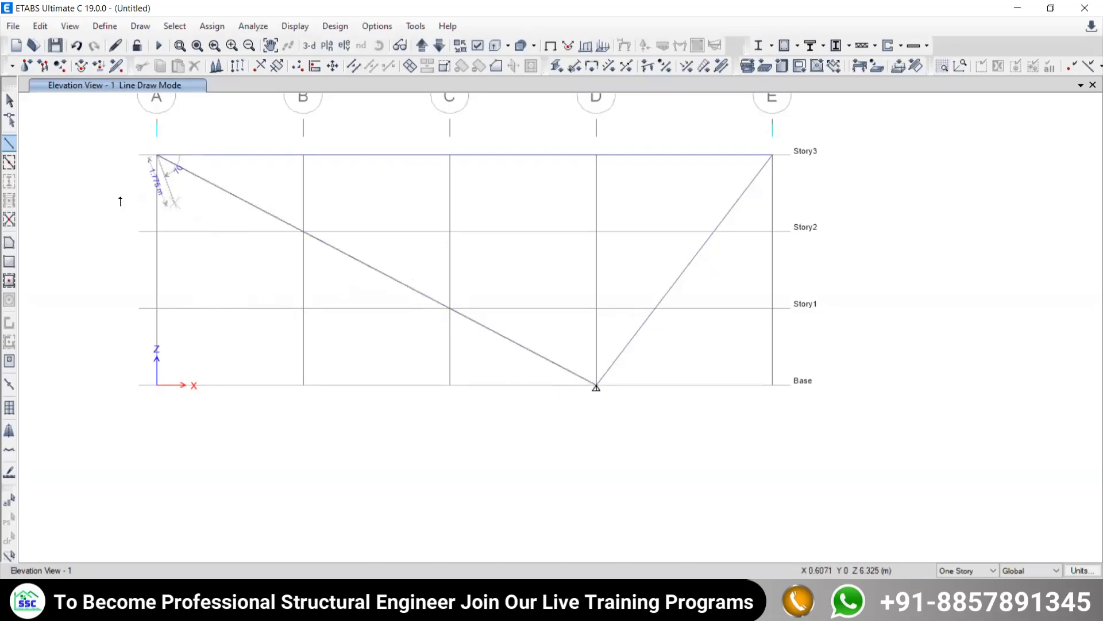
pyautogui.rightClick(99, 173)
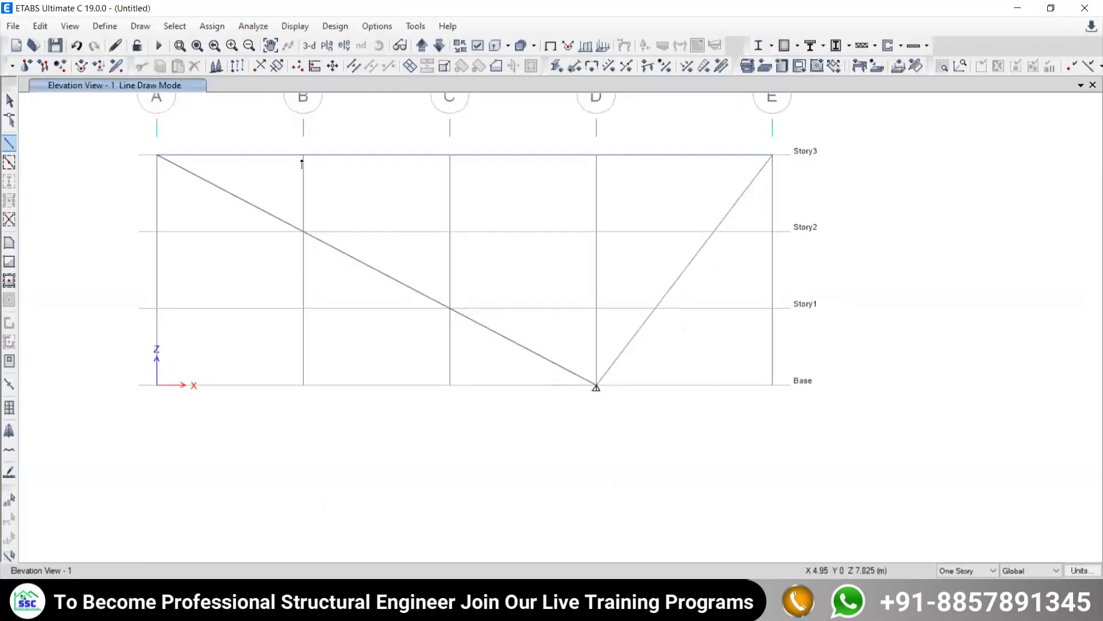
# - Draw the vertical members on grid B from Story3 to Story2 and on grid C from Story3 to Story1
pyautogui.click(302, 159)
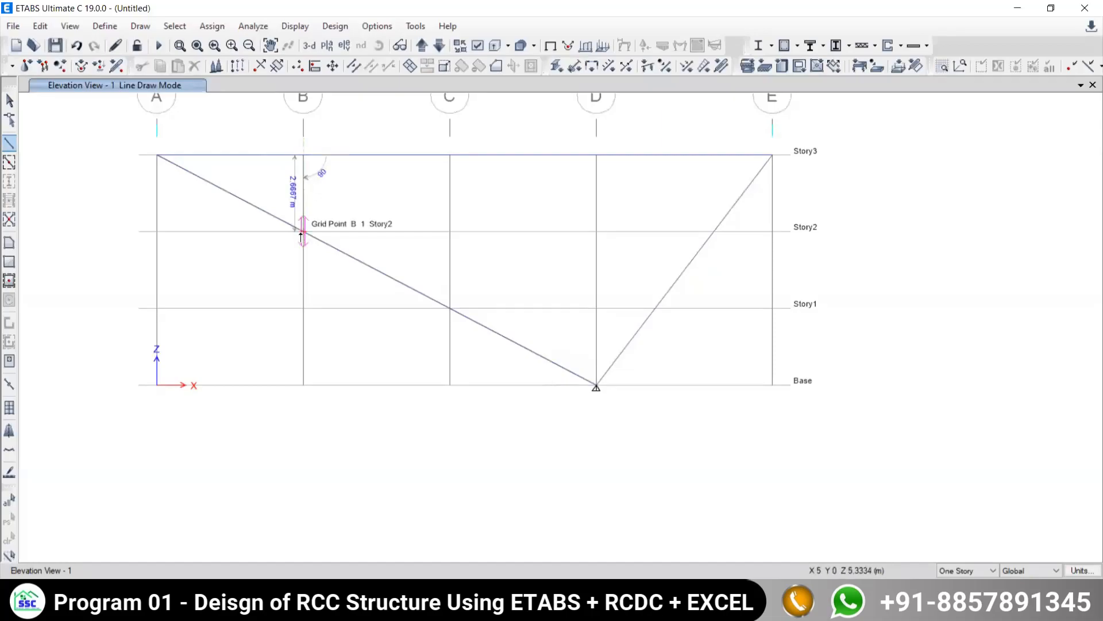
pyautogui.click(303, 237)
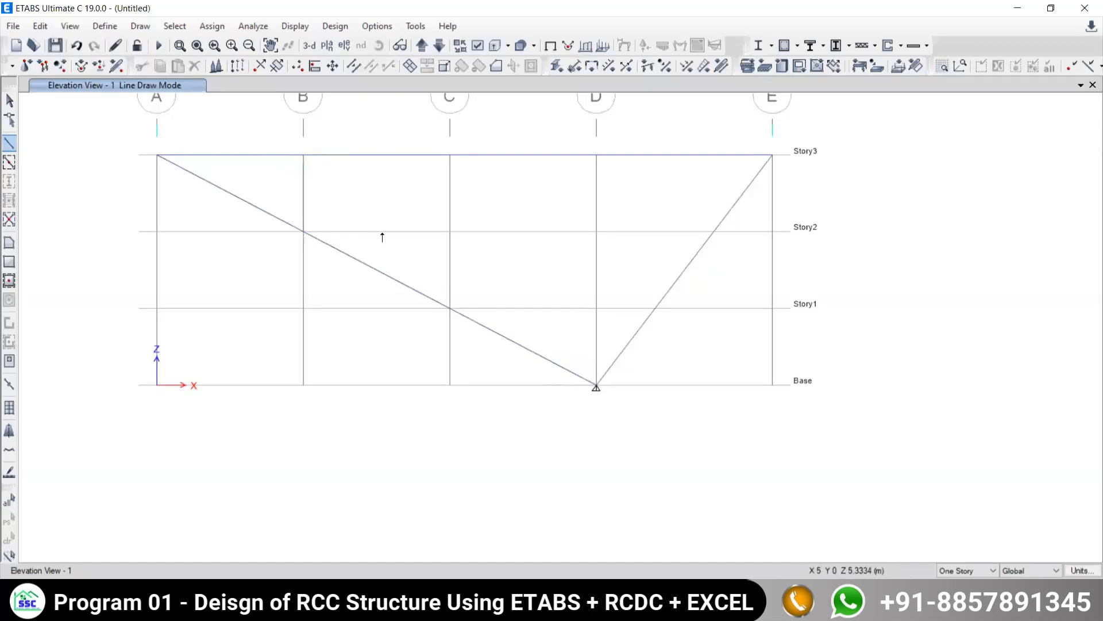
pyautogui.rightClick(345, 190)
pyautogui.click(450, 156)
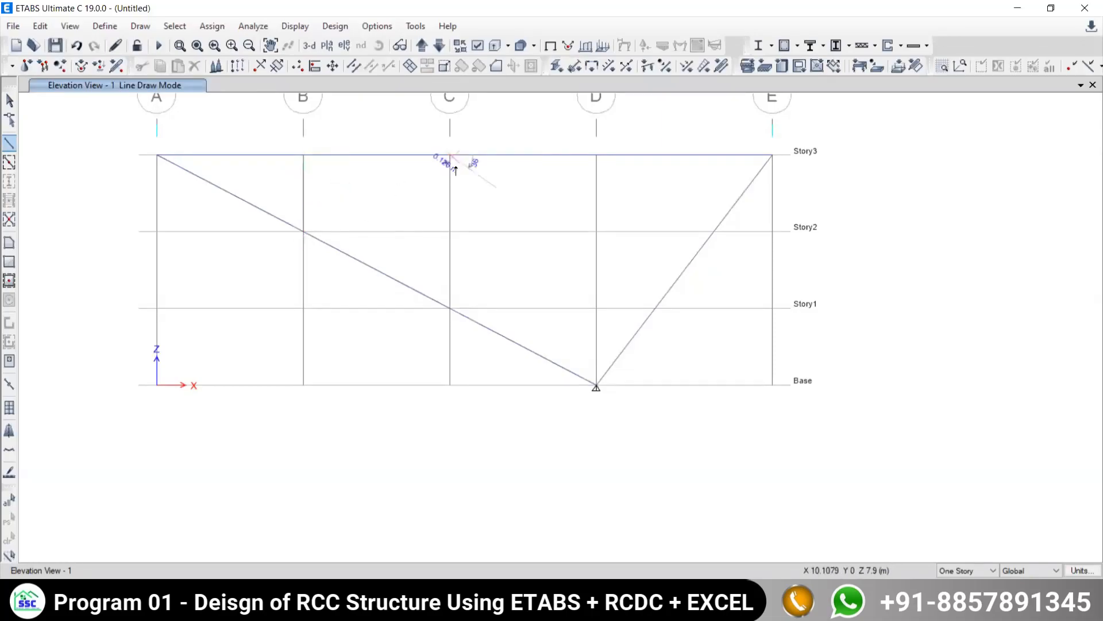
pyautogui.click(449, 309)
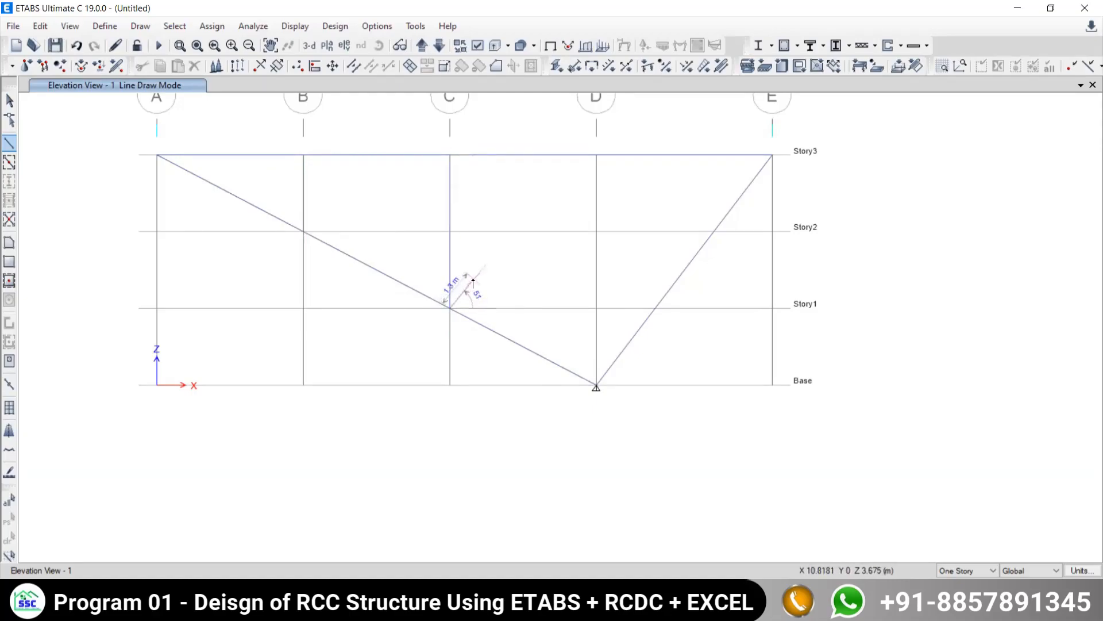
pyautogui.rightClick(472, 282)
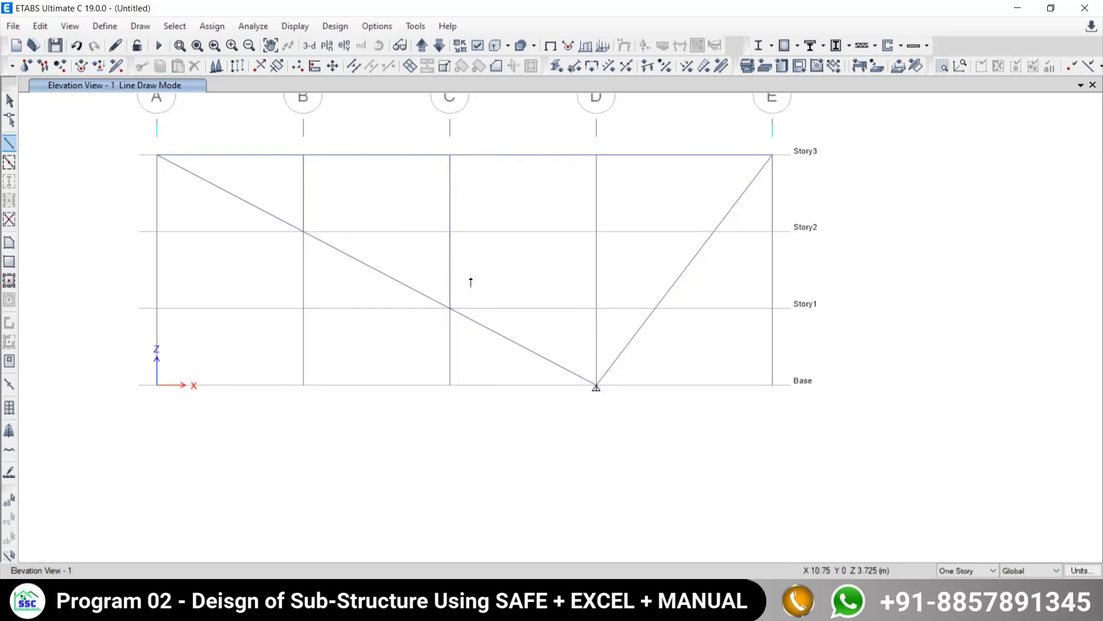
# - Draw the diagonal members from grid B at Story2 to grid C at Story3 and from grid C at Story1 to grid D at Story3
pyautogui.hotkey('alt', 'Tab')
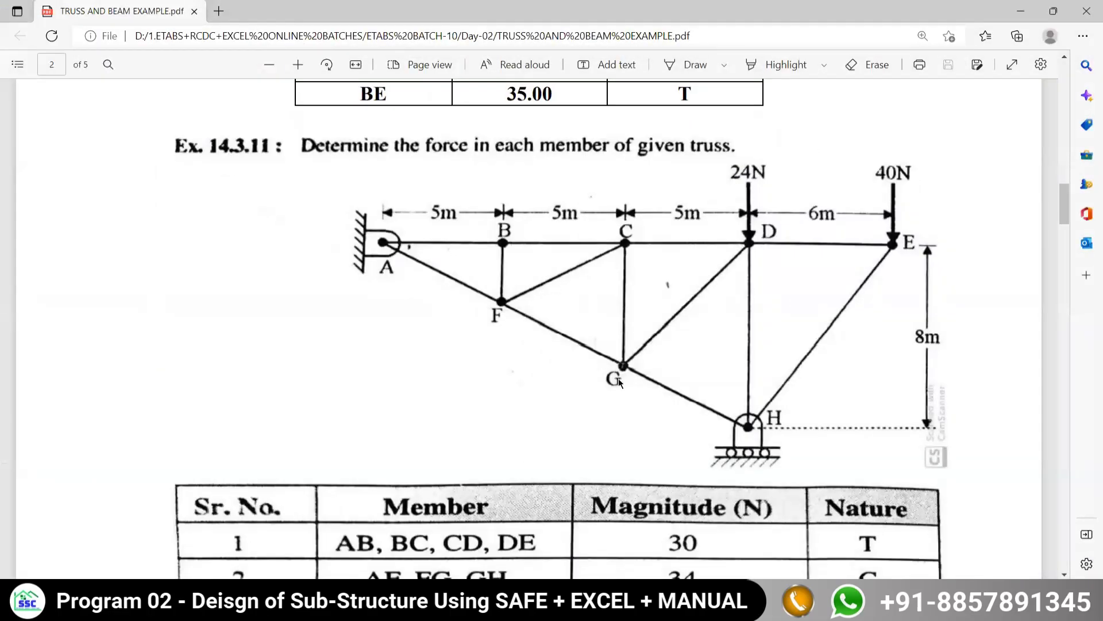
pyautogui.hotkey('alt', 'Tab')
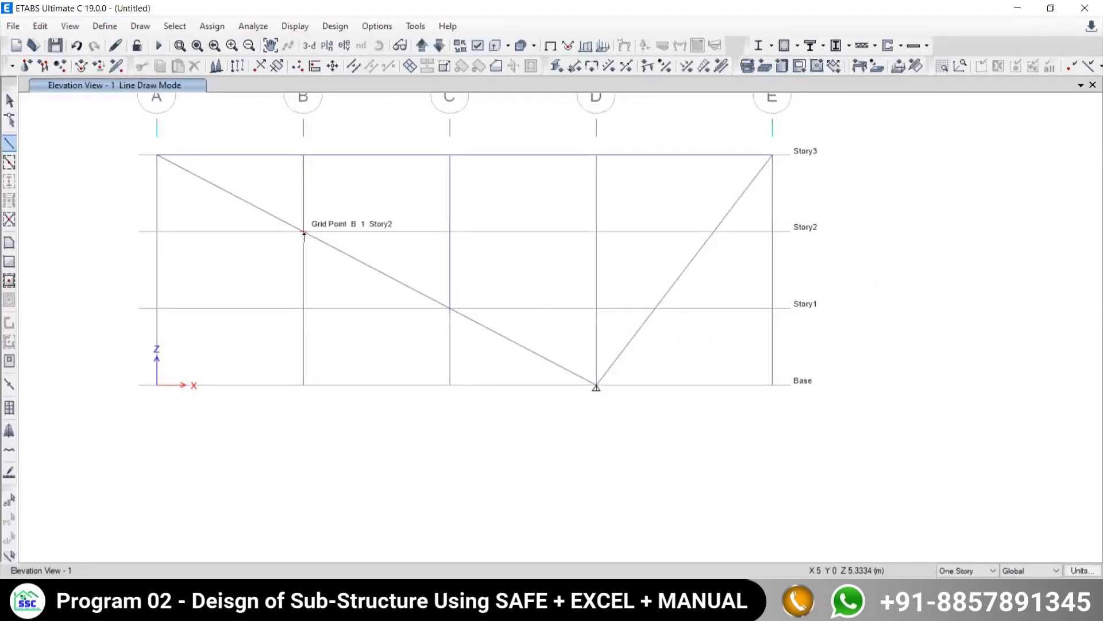
pyautogui.click(304, 233)
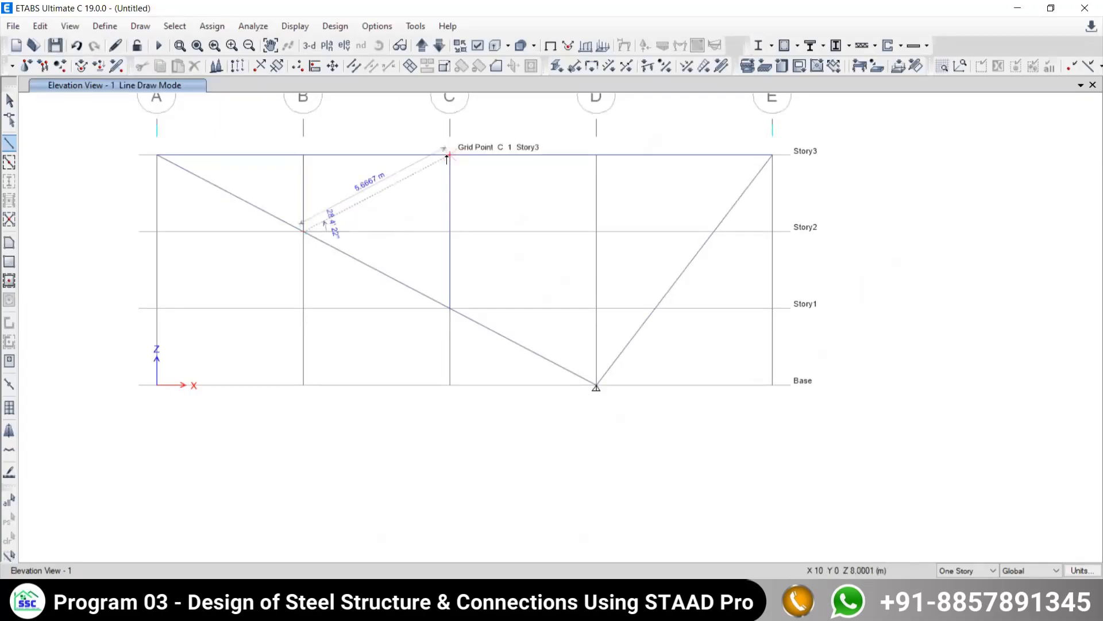
pyautogui.click(448, 155)
pyautogui.press('Escape')
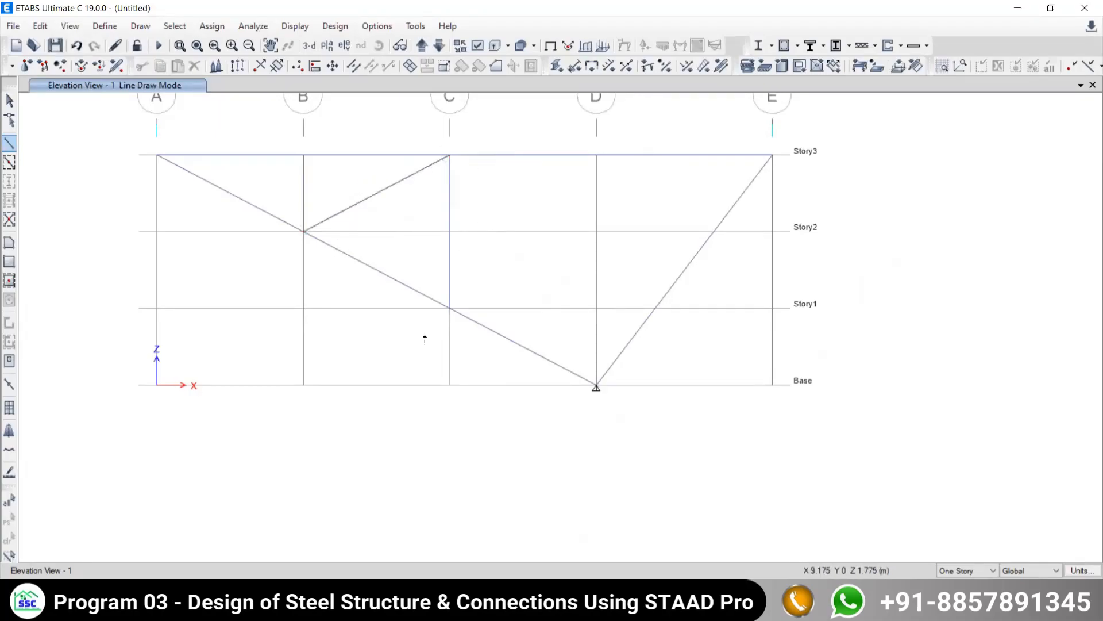
pyautogui.click(449, 309)
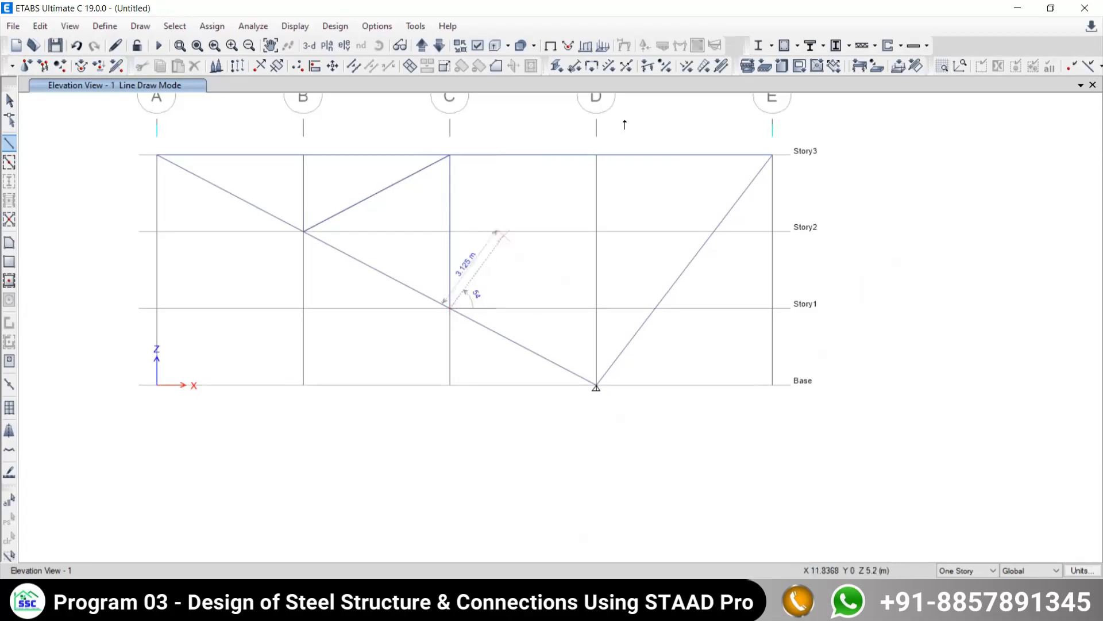
pyautogui.click(597, 156)
pyautogui.press('Escape')
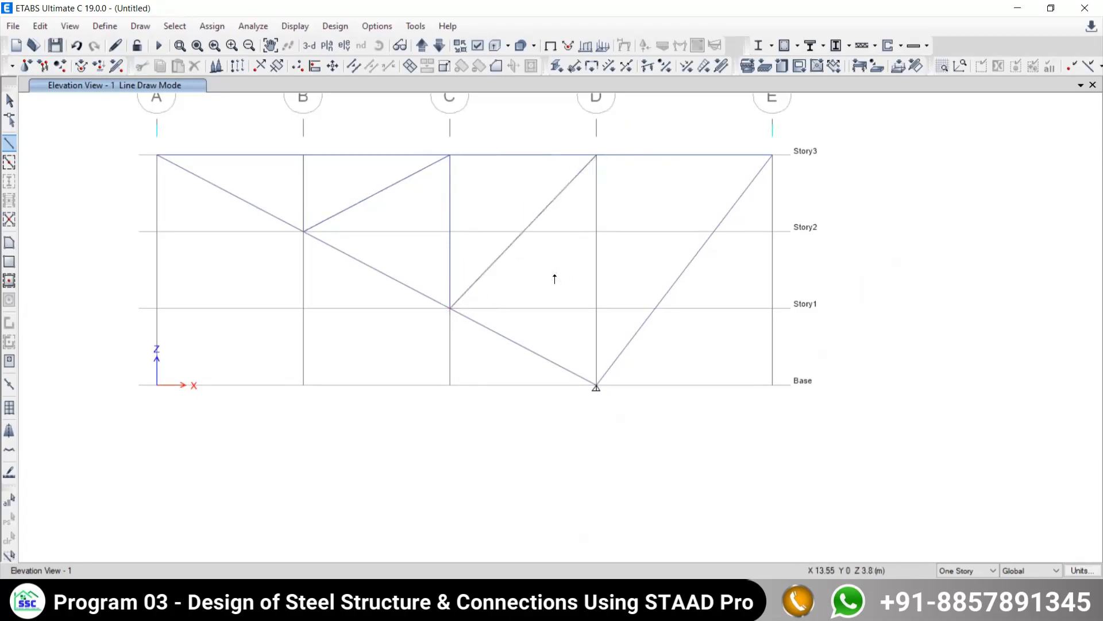
# - Draw the vertical member on grid D from Story3 to Base and leave line drawing mode
pyautogui.click(596, 156)
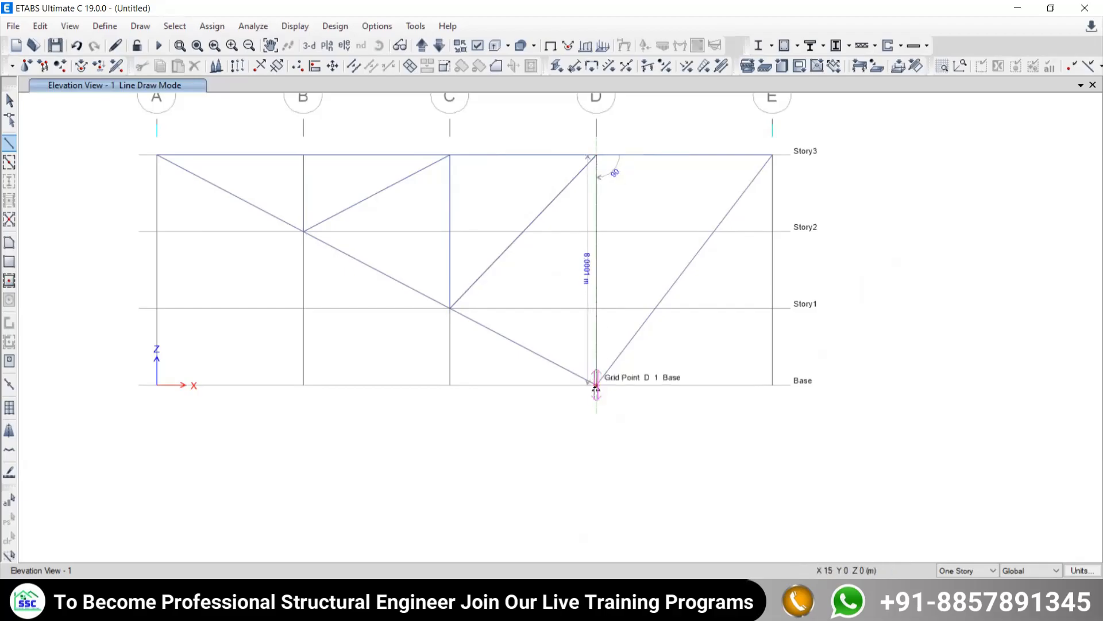
pyautogui.click(596, 385)
pyautogui.press('Escape')
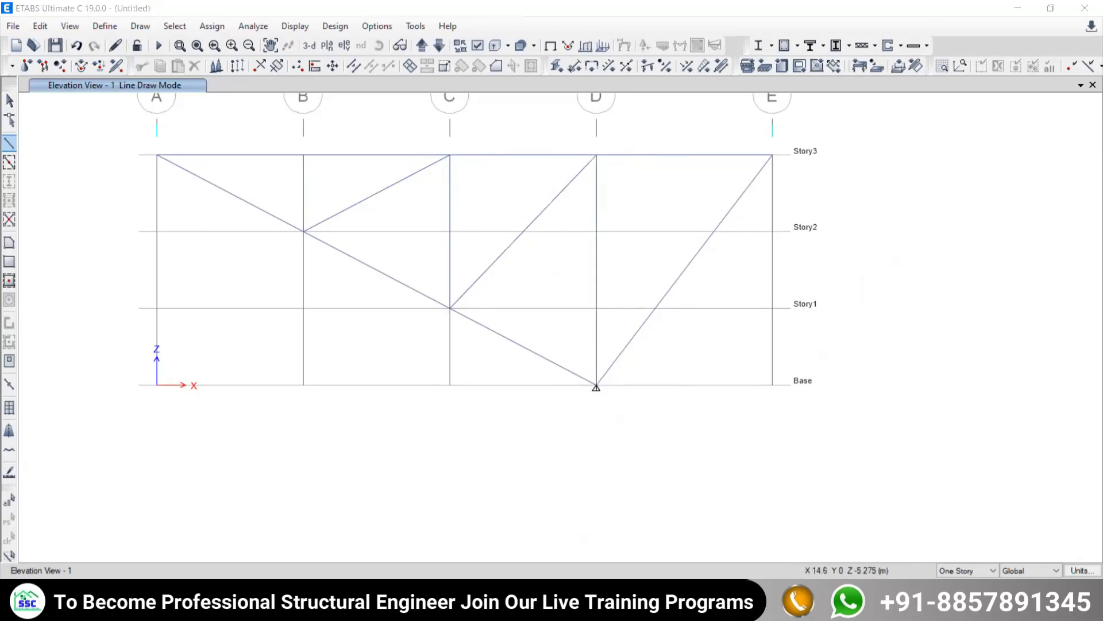
pyautogui.hotkey('alt', 'Tab')
pyautogui.hotkey('alt', 'Tab')
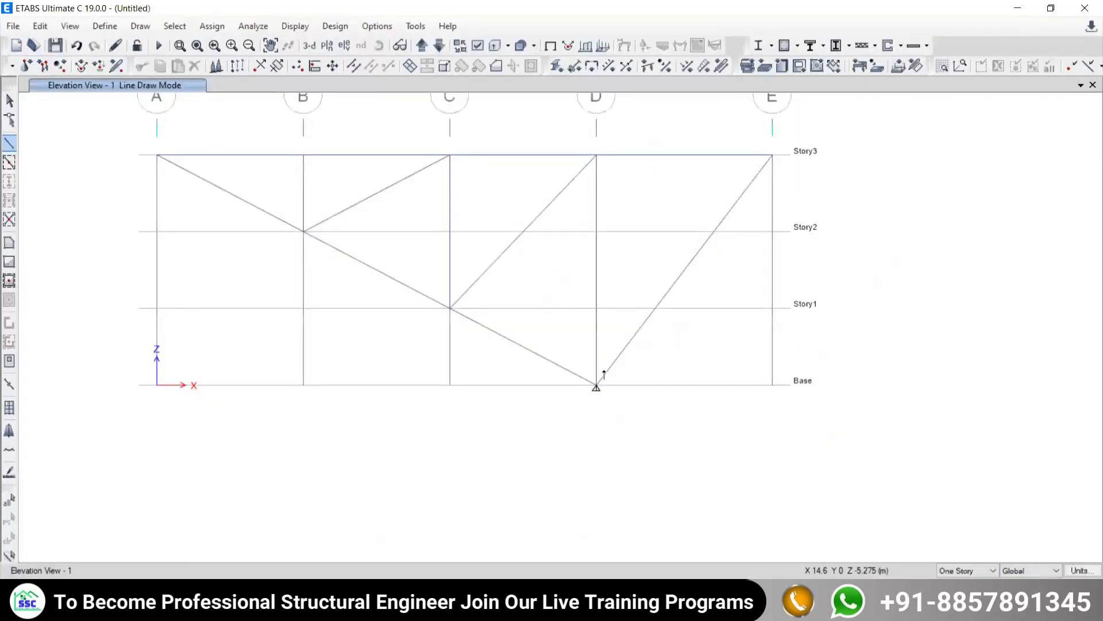
pyautogui.click(9, 101)
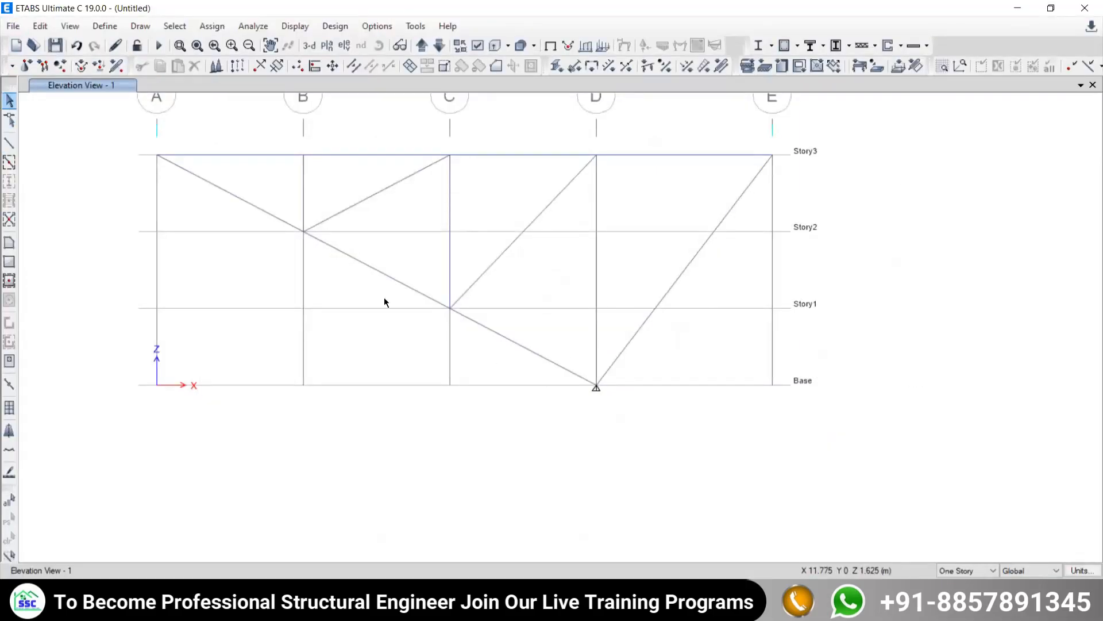
# - Change the grid color of grid system G1 to a lighter gray
pyautogui.moveTo(348, 273); pyautogui.dragTo(463, 299, button='middle')
pyautogui.moveTo(508, 359); pyautogui.dragTo(468, 380, button='middle')
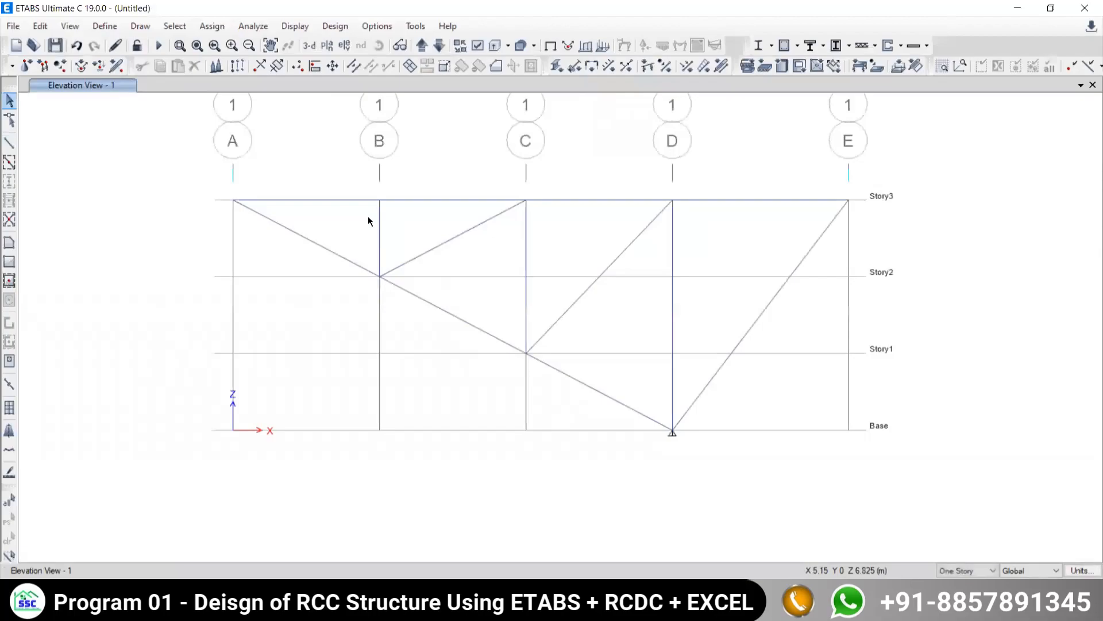
pyautogui.moveTo(200, 167); pyautogui.dragTo(172, 172)
pyautogui.moveTo(627, 301); pyautogui.dragTo(576, 308, button='middle')
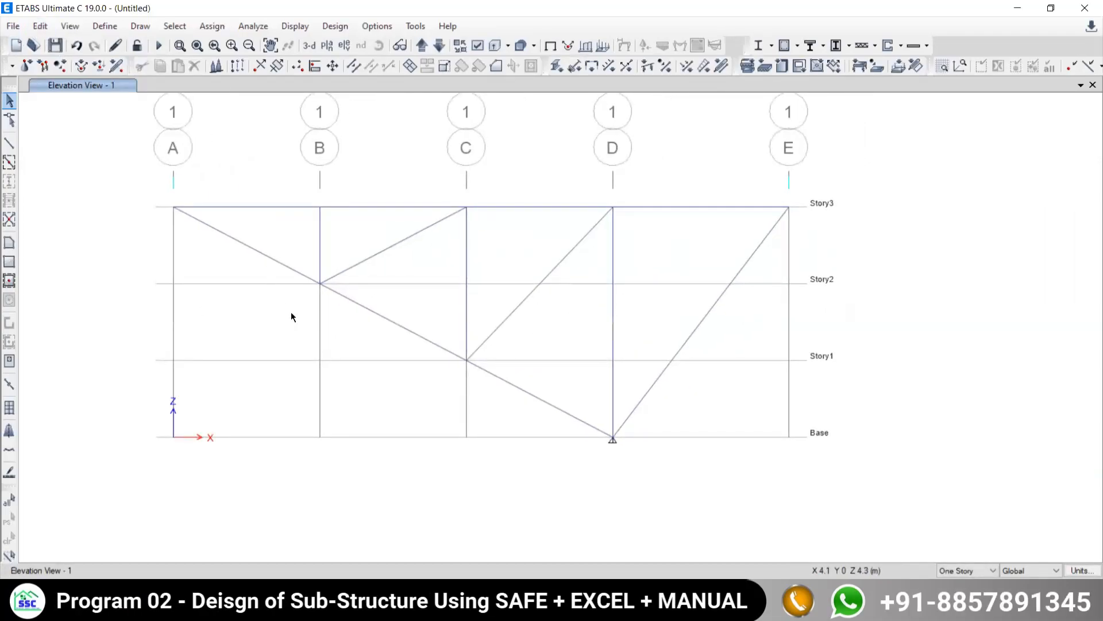
pyautogui.click(40, 26)
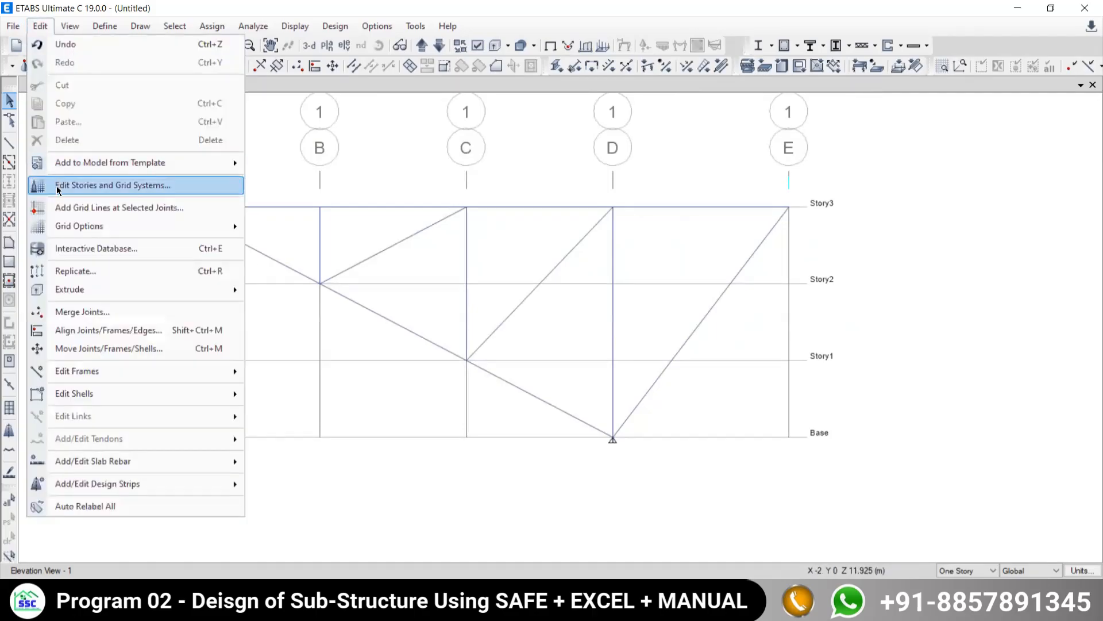
pyautogui.click(57, 185)
pyautogui.click(598, 312)
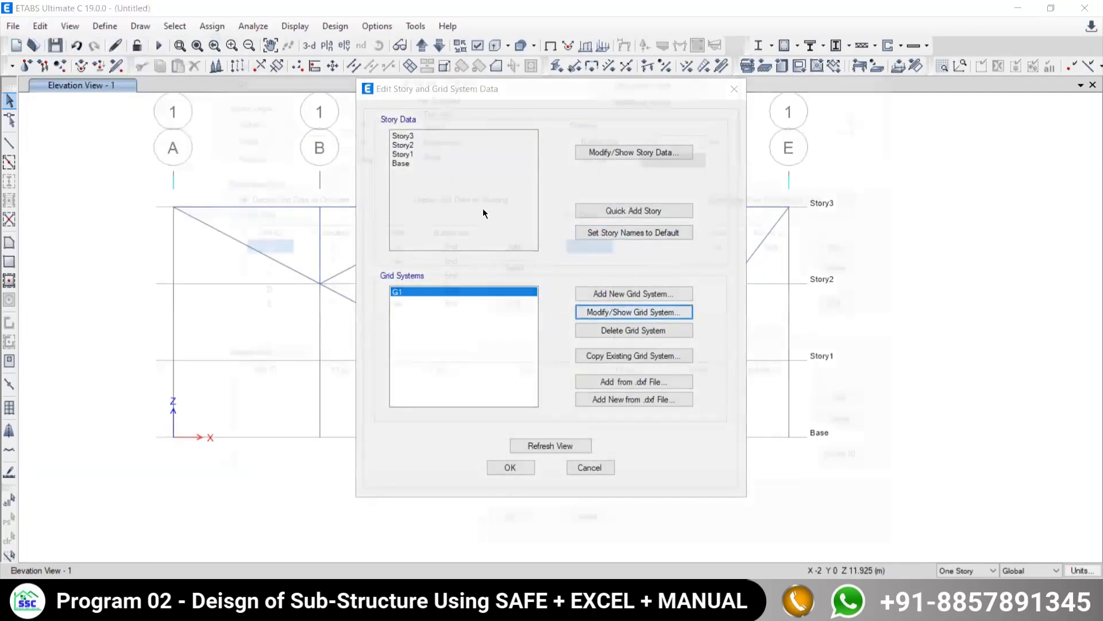
pyautogui.click(680, 159)
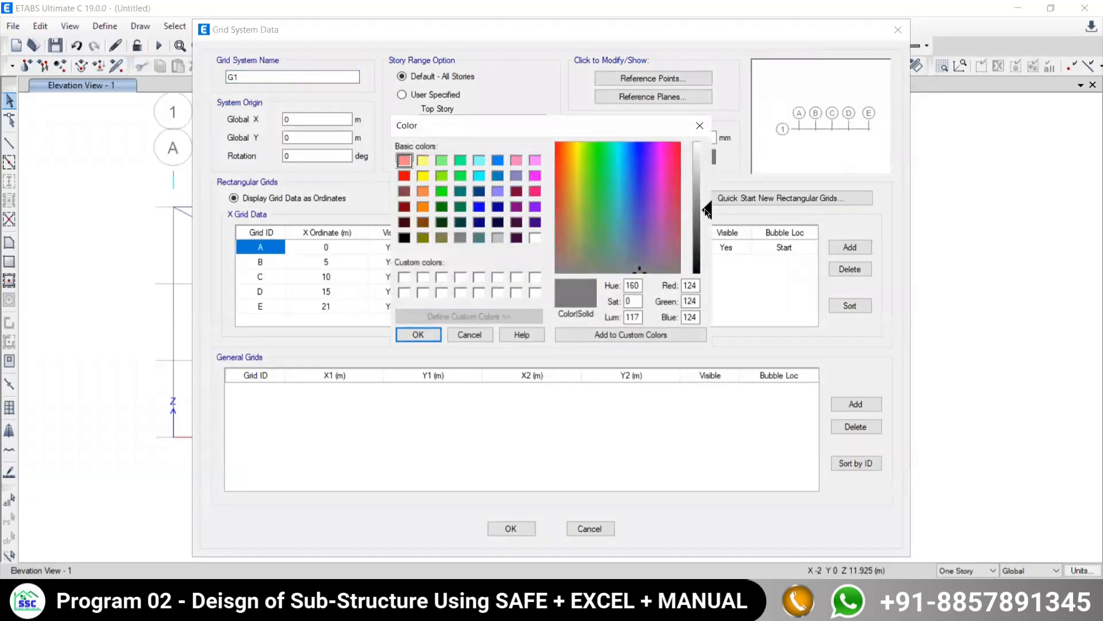
pyautogui.moveTo(707, 212); pyautogui.dragTo(707, 188)
pyautogui.click(414, 334)
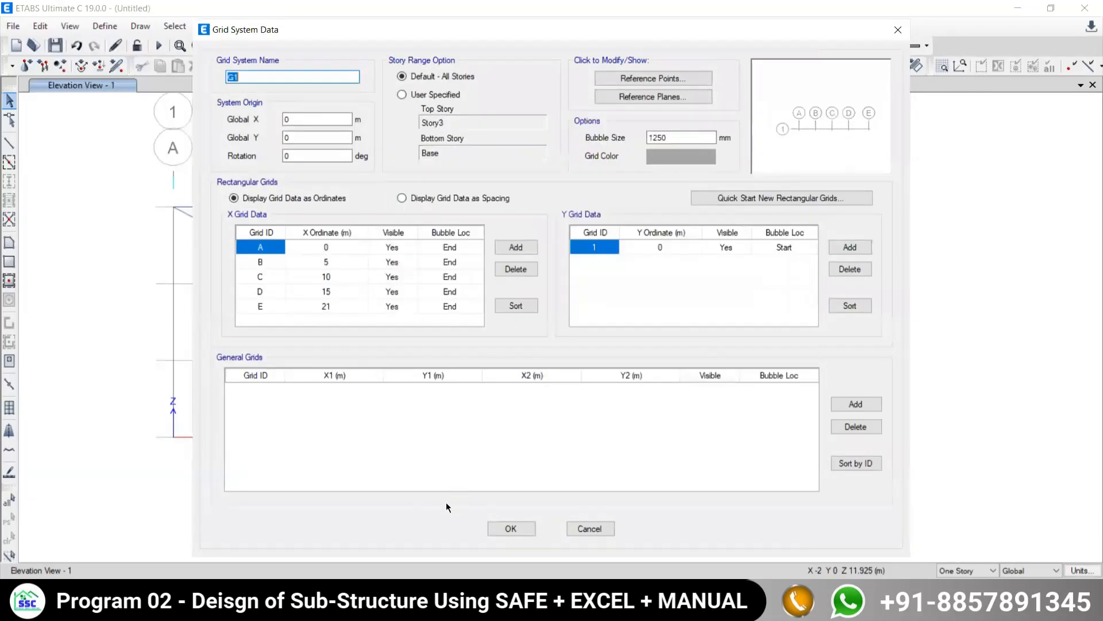
pyautogui.click(499, 524)
pyautogui.click(502, 466)
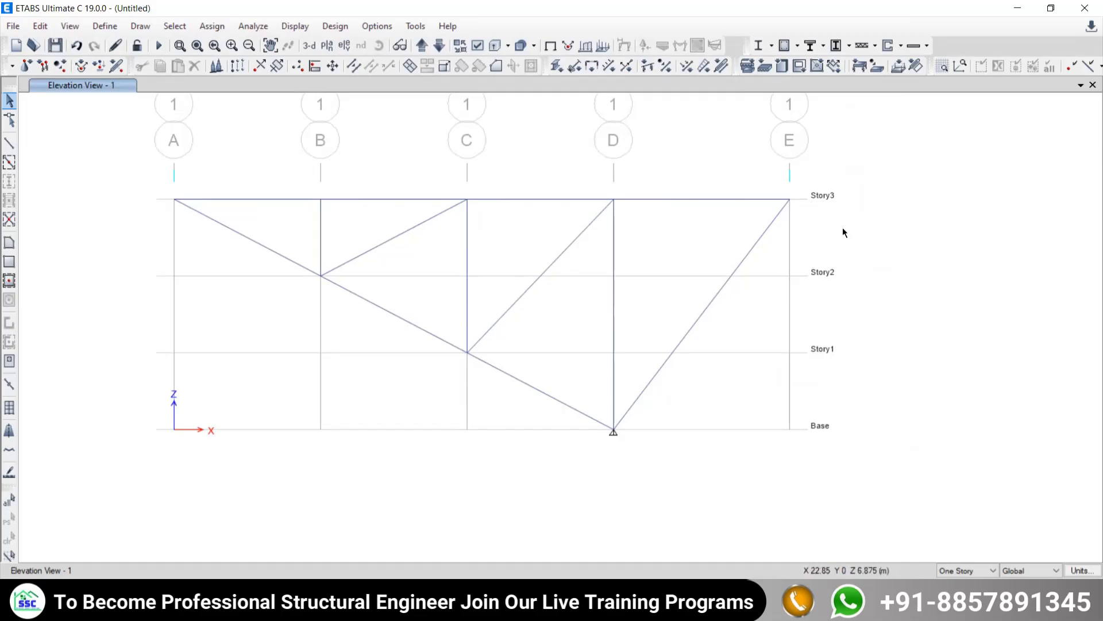
# - Hide and show the grid system in the elevation view repeatedly, leaving it visible
pyautogui.rightClick(847, 182)
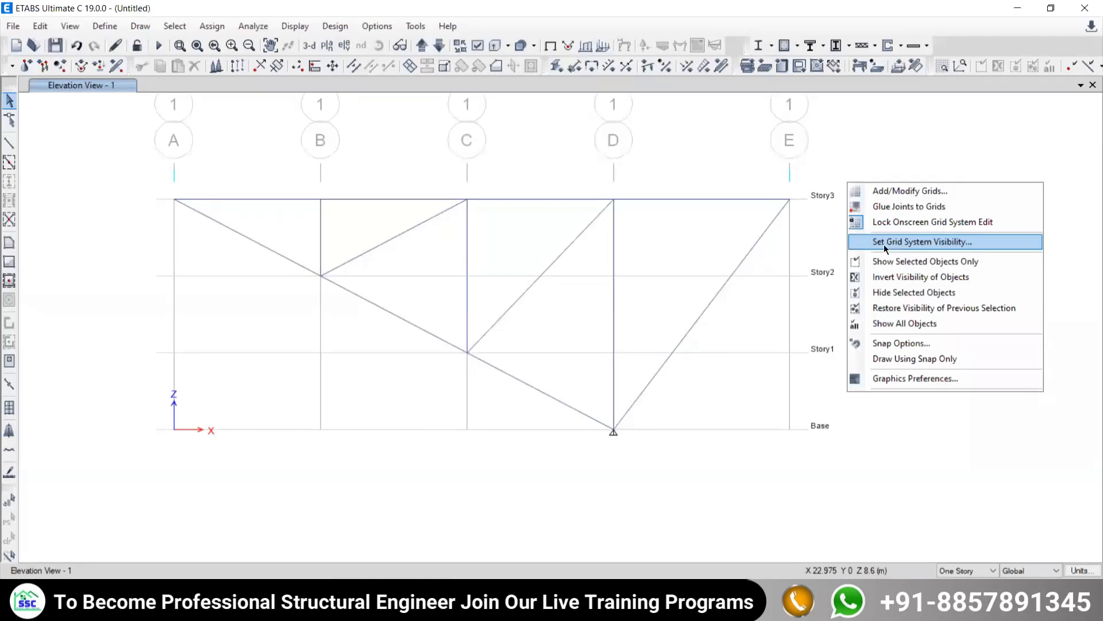
pyautogui.click(886, 243)
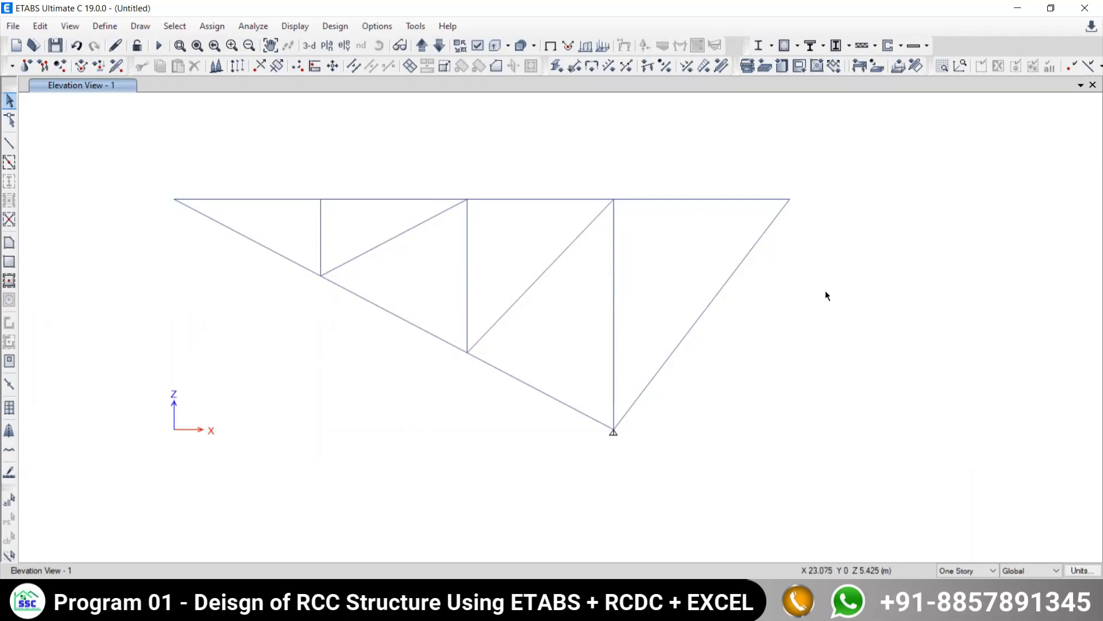
pyautogui.rightClick(845, 193)
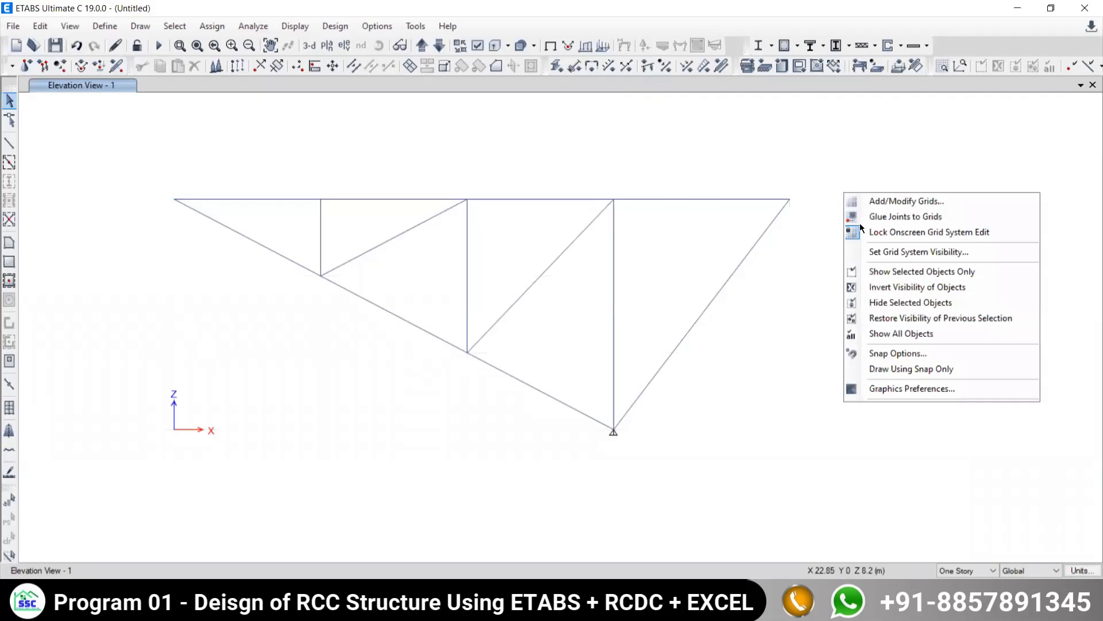
pyautogui.click(873, 253)
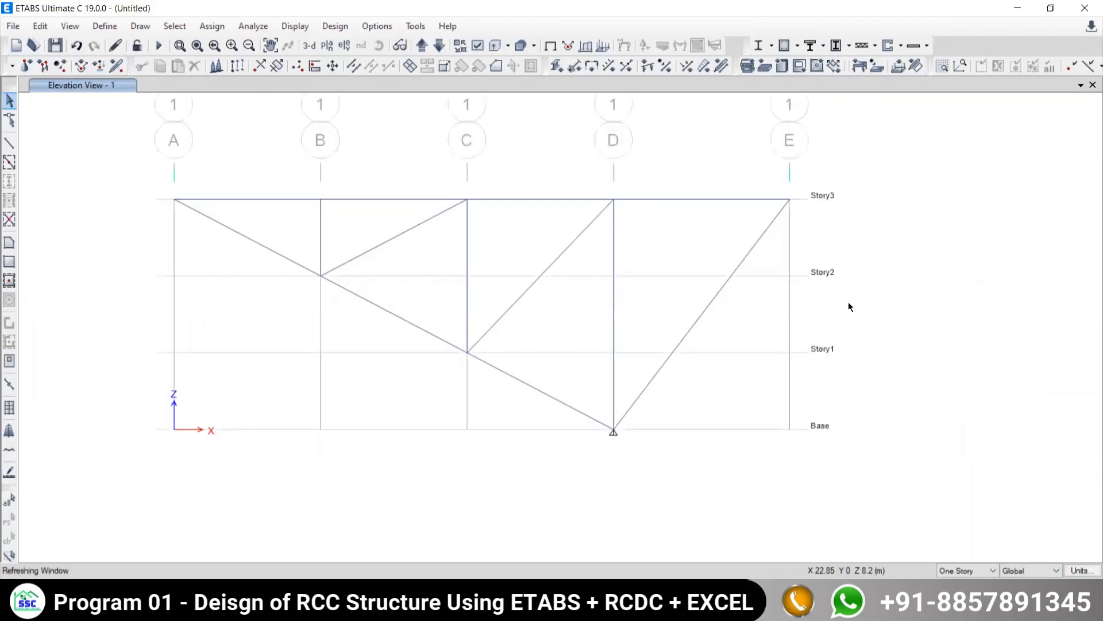
pyautogui.rightClick(895, 213)
pyautogui.click(934, 272)
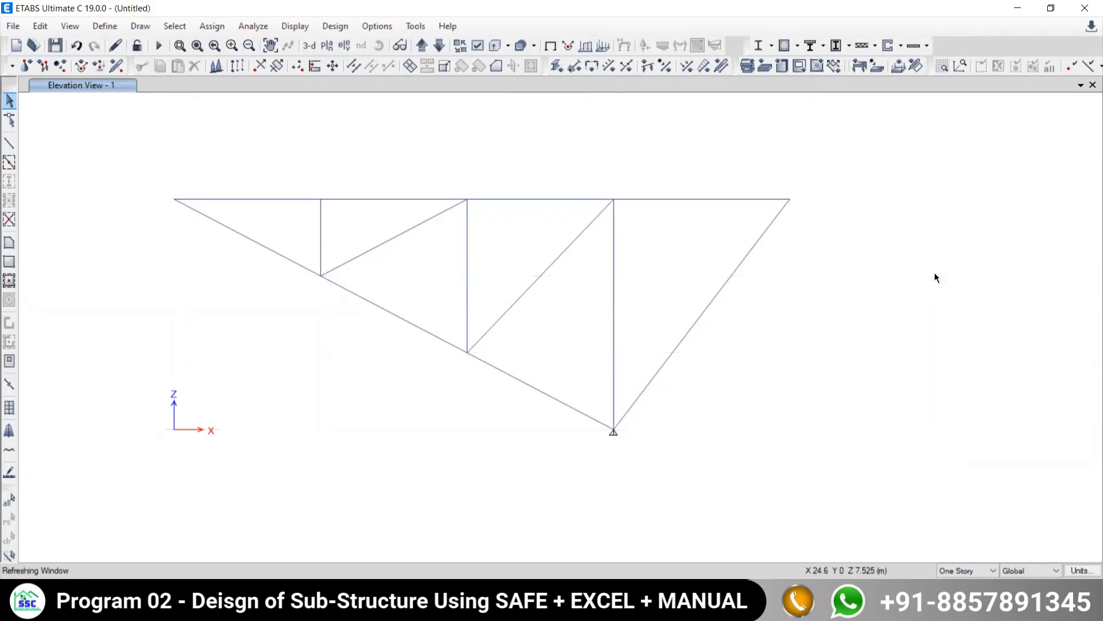
pyautogui.rightClick(918, 245)
pyautogui.click(947, 304)
pyautogui.rightClick(881, 240)
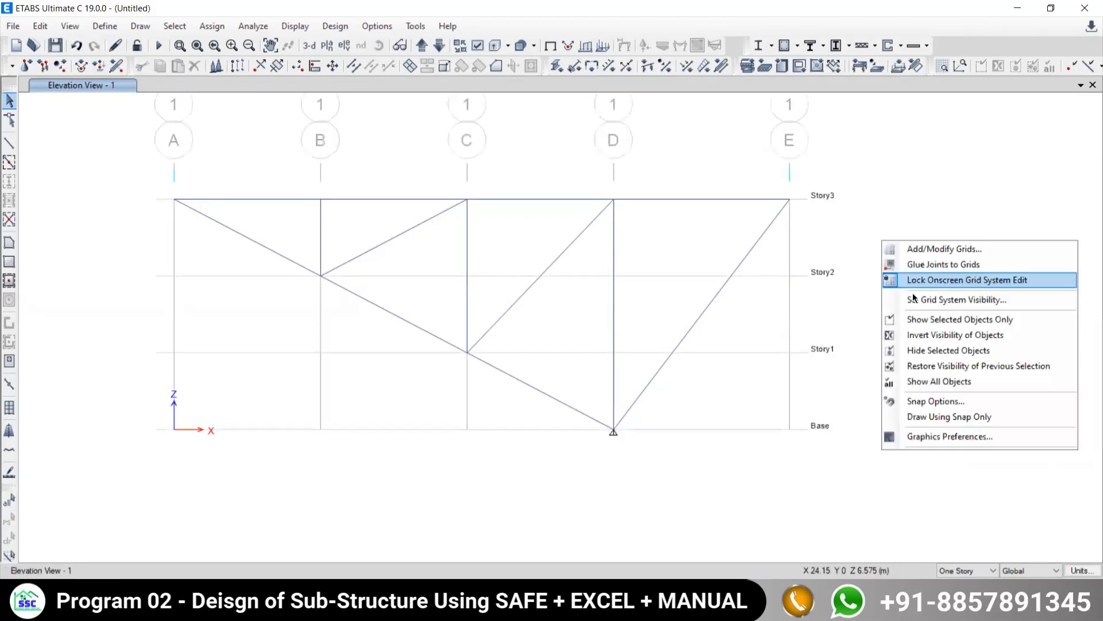
pyautogui.click(916, 300)
pyautogui.rightClick(889, 230)
pyautogui.click(914, 291)
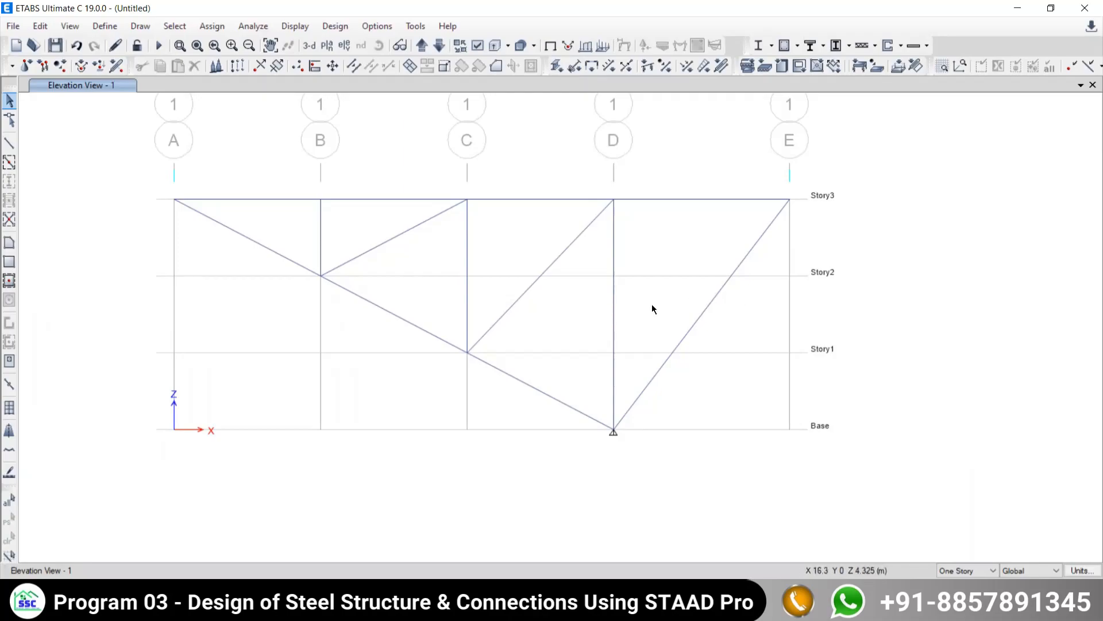
# - Check the supports in the truss example PDF and select the support joint at grid D on Base
pyautogui.moveTo(281, 268); pyautogui.dragTo(345, 293, button='middle')
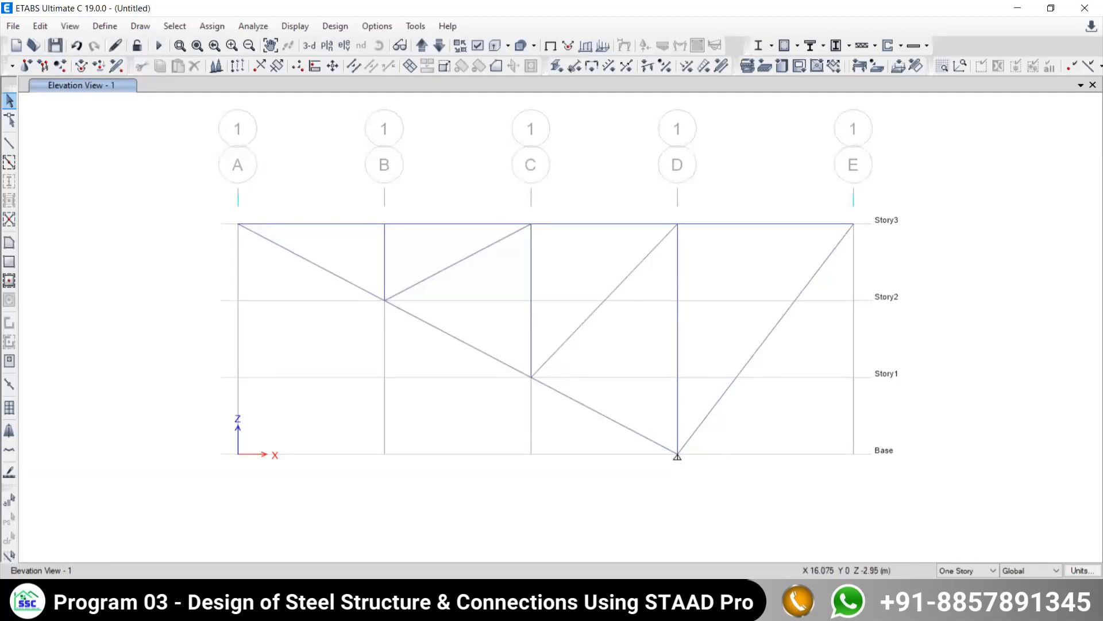
pyautogui.hotkey('alt', 'Tab')
pyautogui.hotkey('alt', 'Tab')
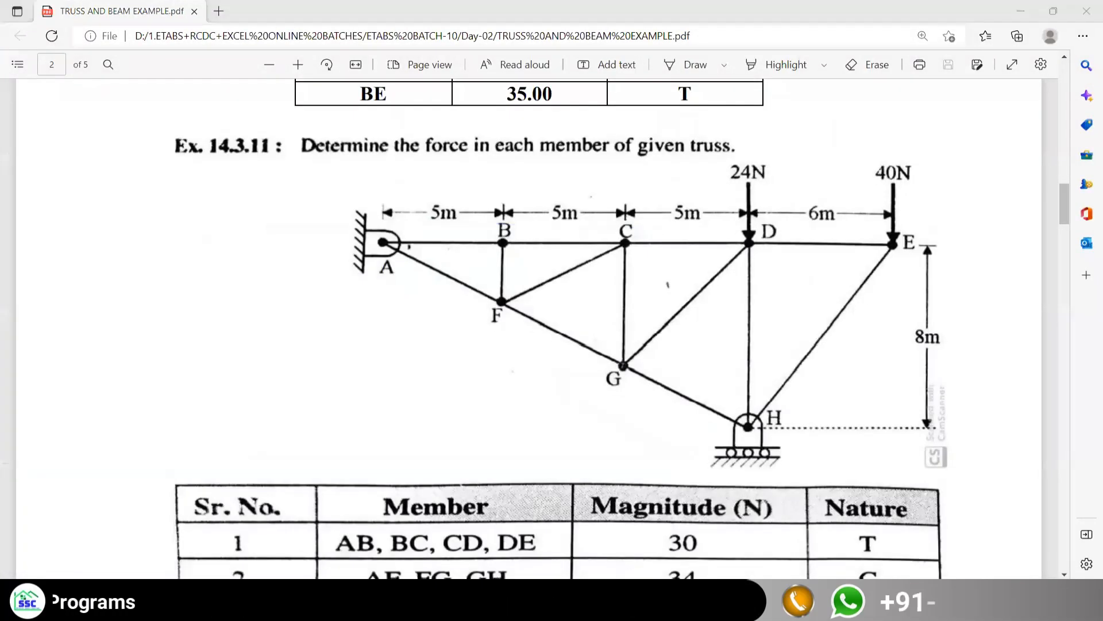
pyautogui.moveTo(640, 409); pyautogui.dragTo(719, 485)
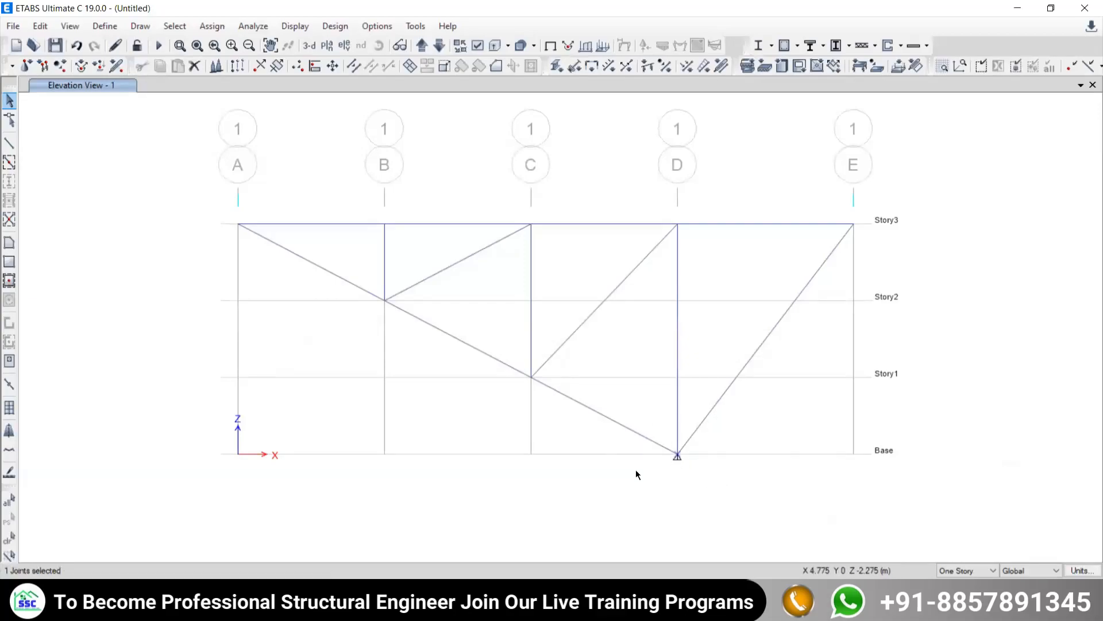
pyautogui.click(76, 607)
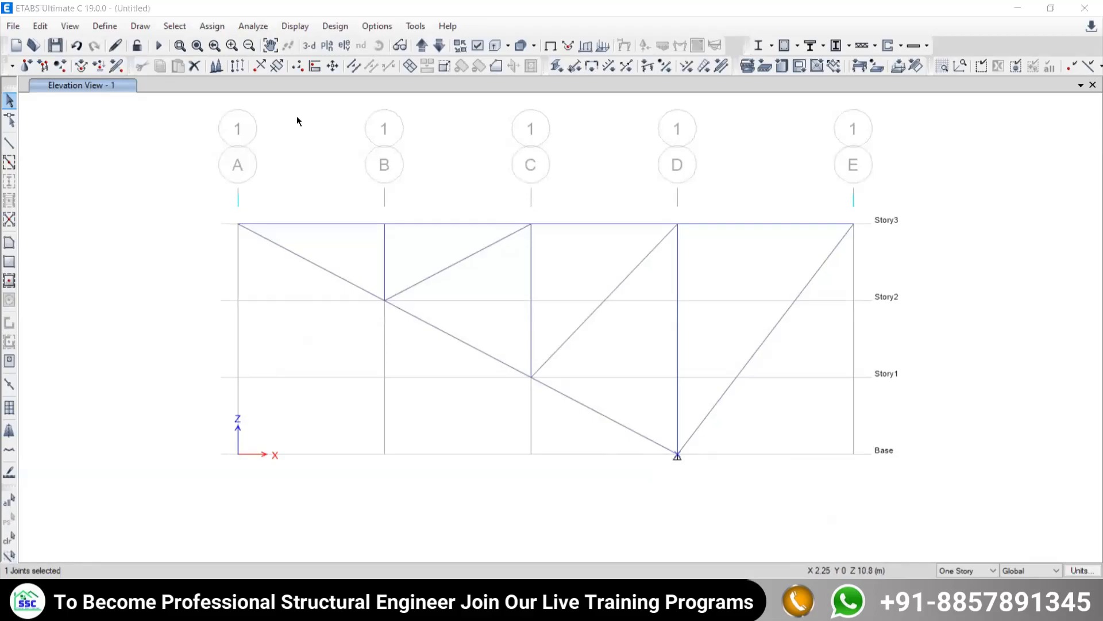
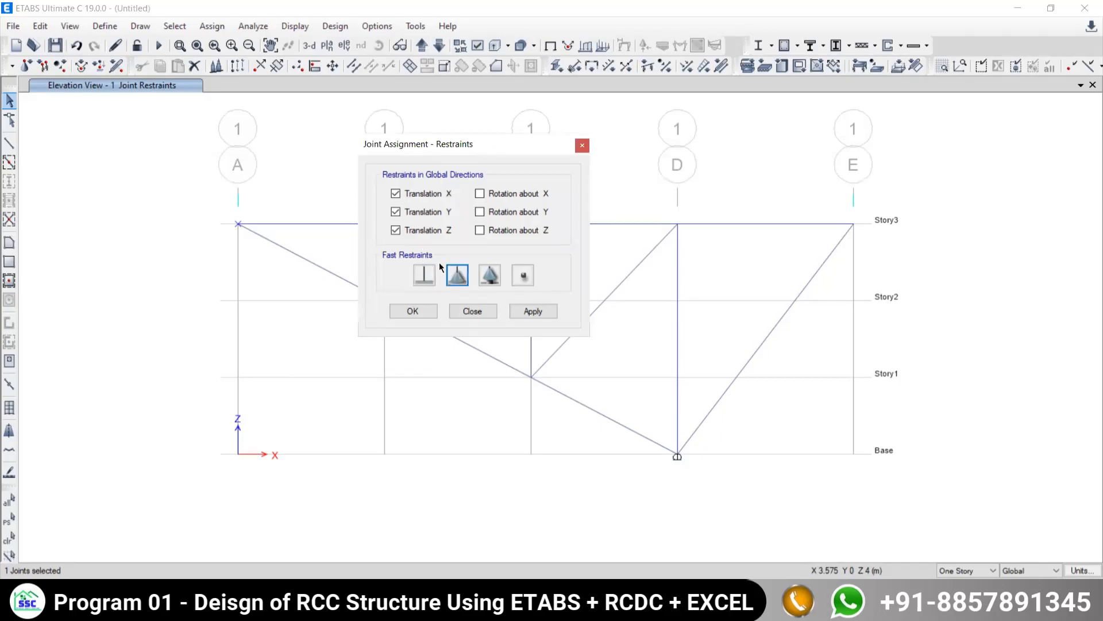
# - Apply a pinned restraint fixing Translation X, Y and Z to the selected joint at grid A on Story3, and finish the assignment
pyautogui.click(529, 312)
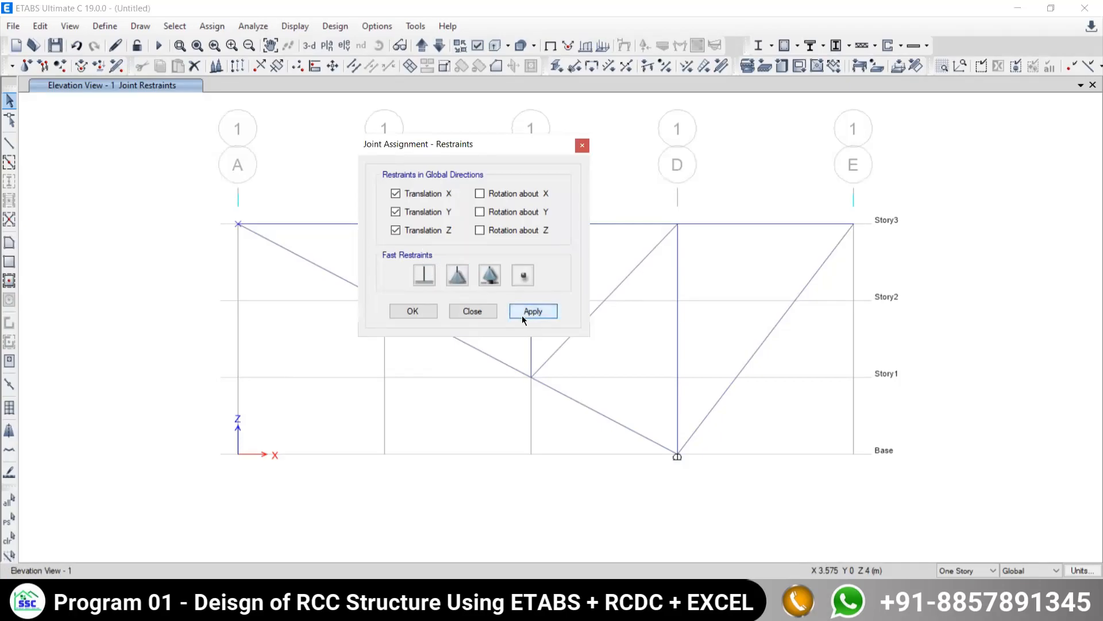
pyautogui.click(472, 312)
pyautogui.moveTo(464, 377); pyautogui.dragTo(364, 313, button='middle')
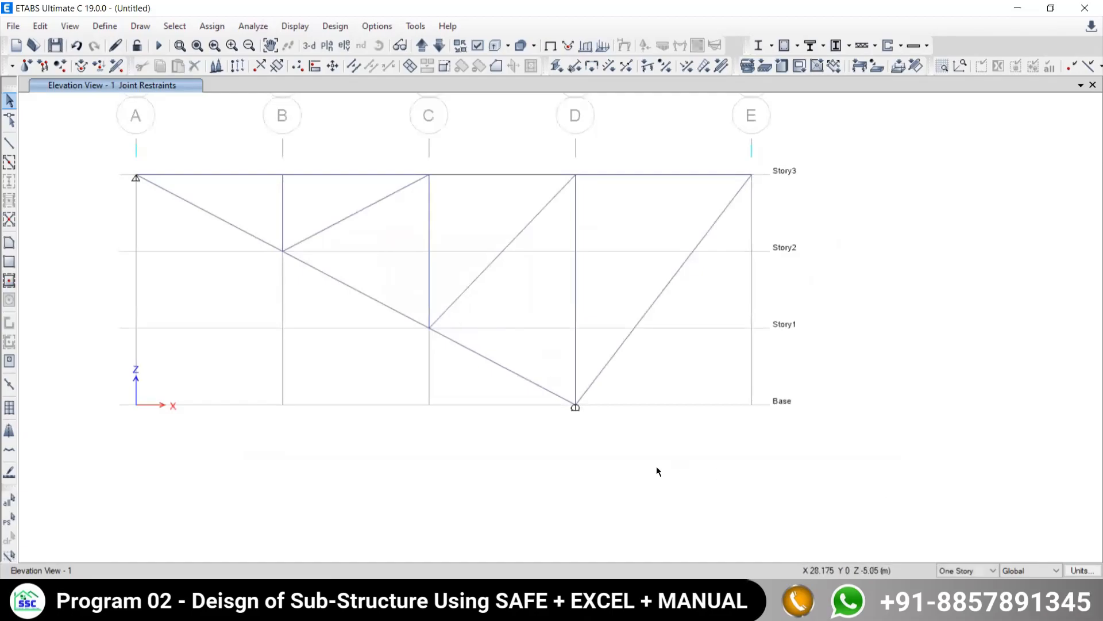
pyautogui.moveTo(370, 335); pyautogui.dragTo(438, 367, button='middle')
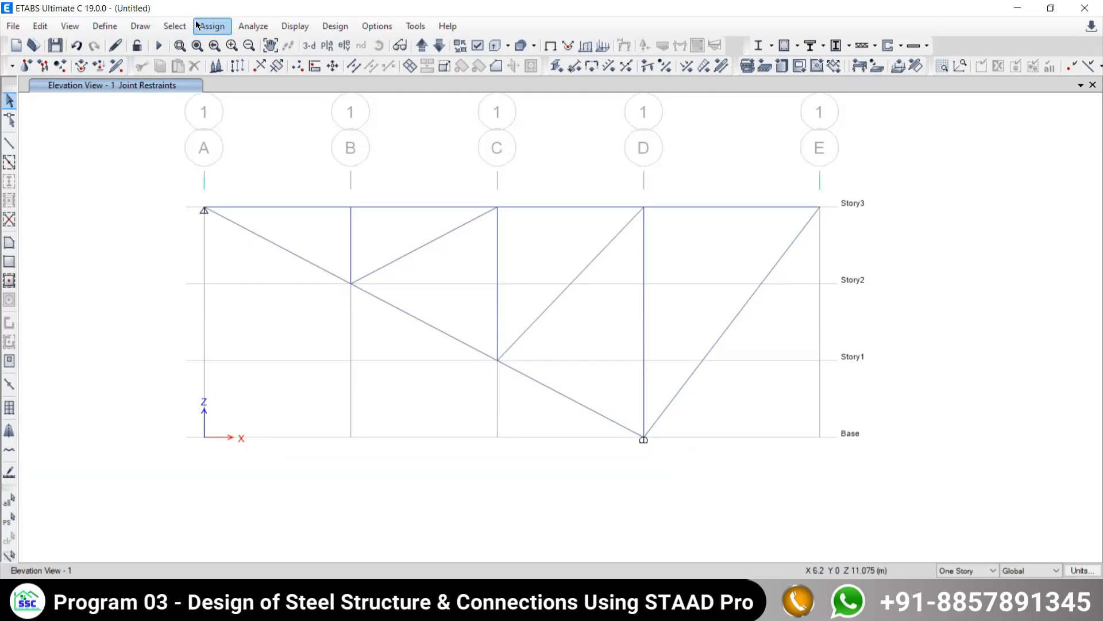
# - Check the model with all joint, frame, shell, other and fix options enabled, and dismiss the check report
pyautogui.click(253, 26)
pyautogui.click(277, 46)
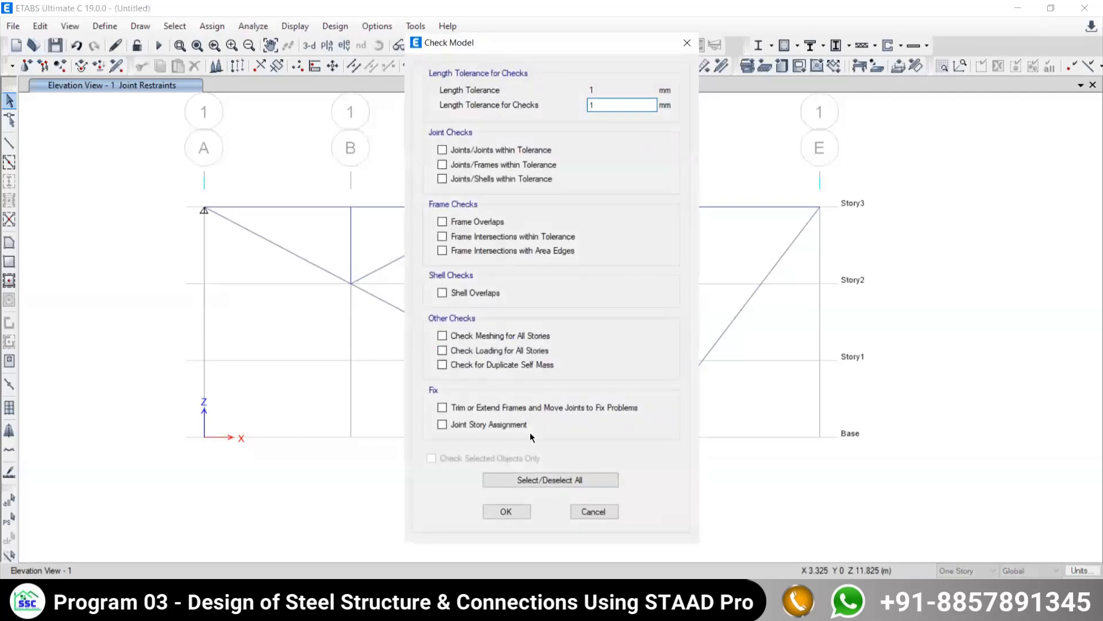
pyautogui.click(505, 477)
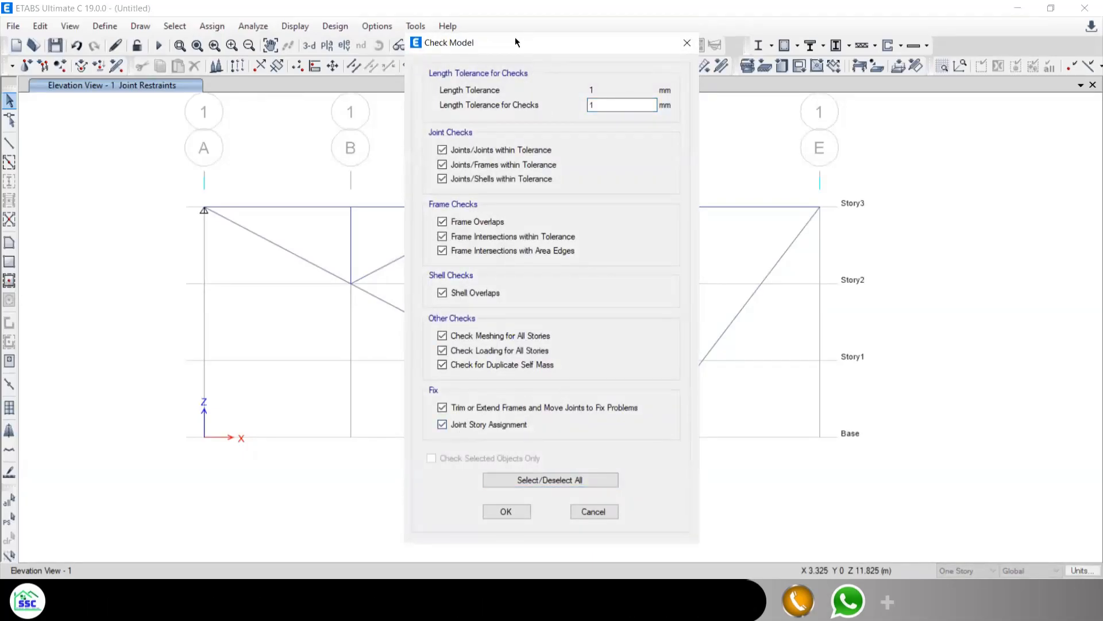
pyautogui.moveTo(514, 37); pyautogui.dragTo(49, 5)
pyautogui.click(41, 480)
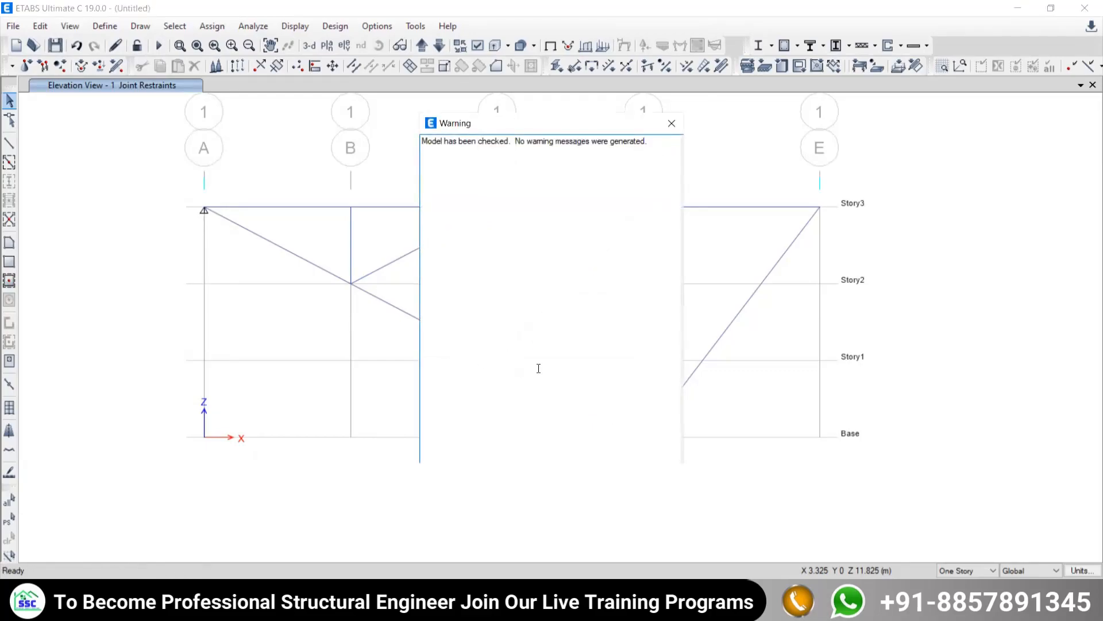
pyautogui.click(672, 124)
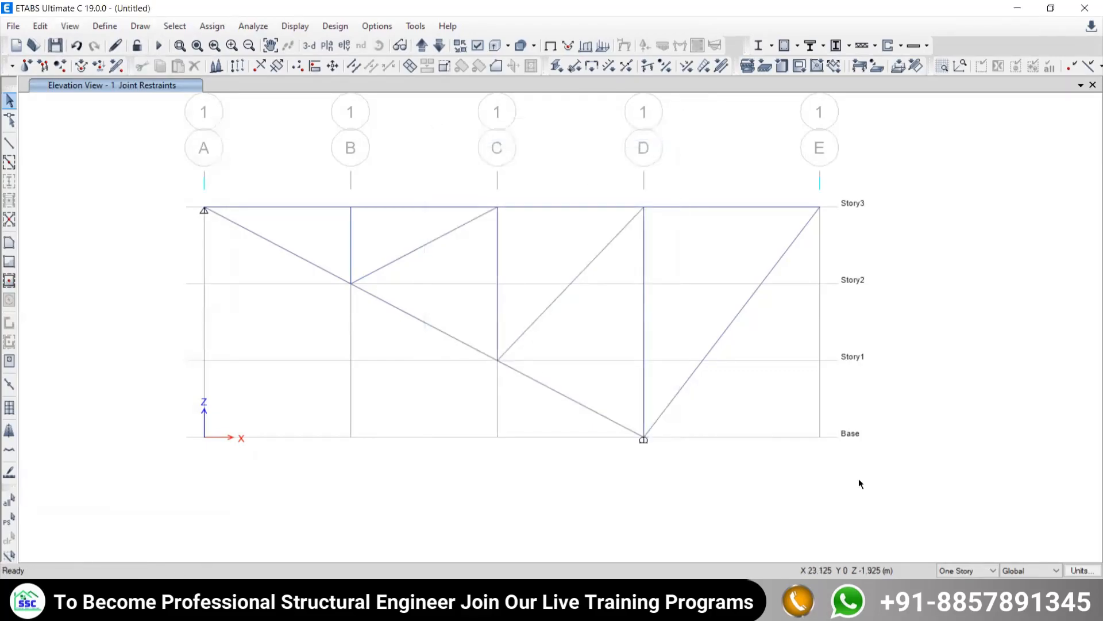
pyautogui.moveTo(450, 294); pyautogui.dragTo(378, 277, button='middle')
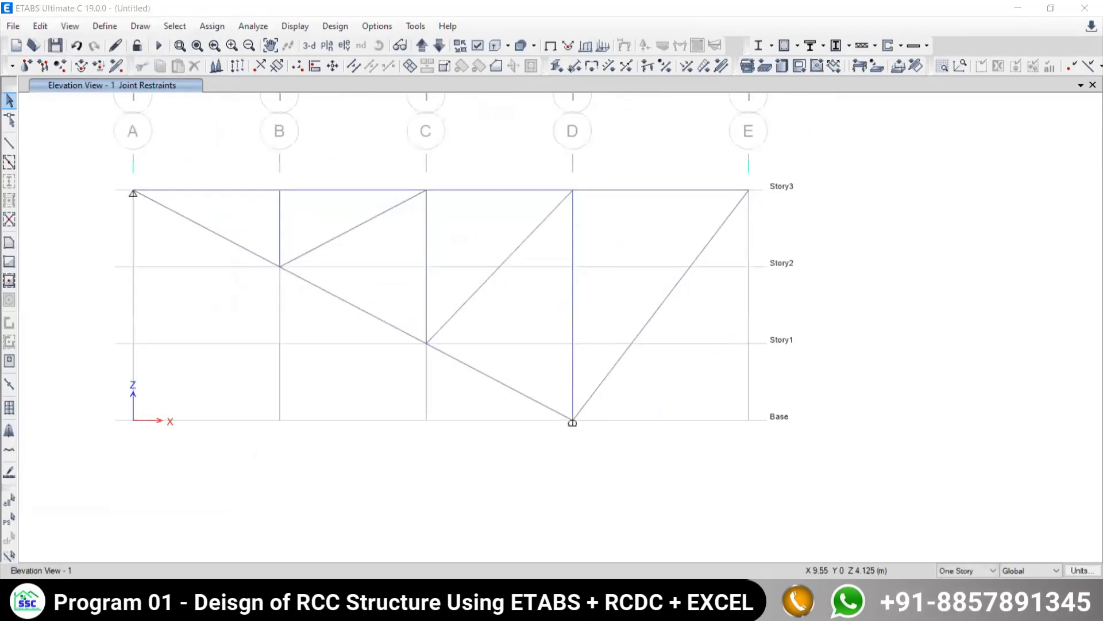
# - Switch to the truss example PDF and handwrite the 24 N load conversion as 24/1000 = 0.024 on screen
pyautogui.hotkey('alt', 'Tab')
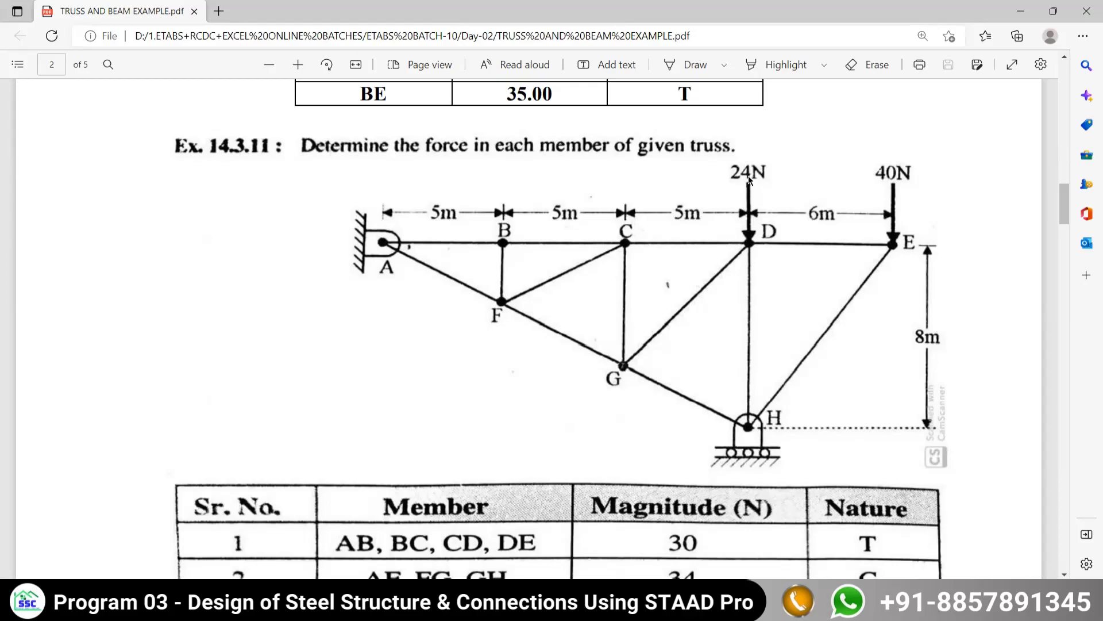
pyautogui.moveTo(36, 194); pyautogui.dragTo(73, 255)
pyautogui.moveTo(117, 223); pyautogui.dragTo(131, 218)
pyautogui.moveTo(107, 179); pyautogui.dragTo(118, 223)
pyautogui.moveTo(107, 180); pyautogui.dragTo(107, 255)
pyautogui.moveTo(12, 300); pyautogui.dragTo(128, 293)
pyautogui.moveTo(26, 323); pyautogui.dragTo(17, 410)
pyautogui.moveTo(65, 341); pyautogui.dragTo(58, 359)
pyautogui.moveTo(97, 341); pyautogui.dragTo(107, 359)
pyautogui.moveTo(144, 333)
pyautogui.mouseDown()
pyautogui.moveTo(128, 373)
pyautogui.moveTo(145, 336)
pyautogui.mouseUp()
pyautogui.moveTo(205, 259); pyautogui.dragTo(157, 253)
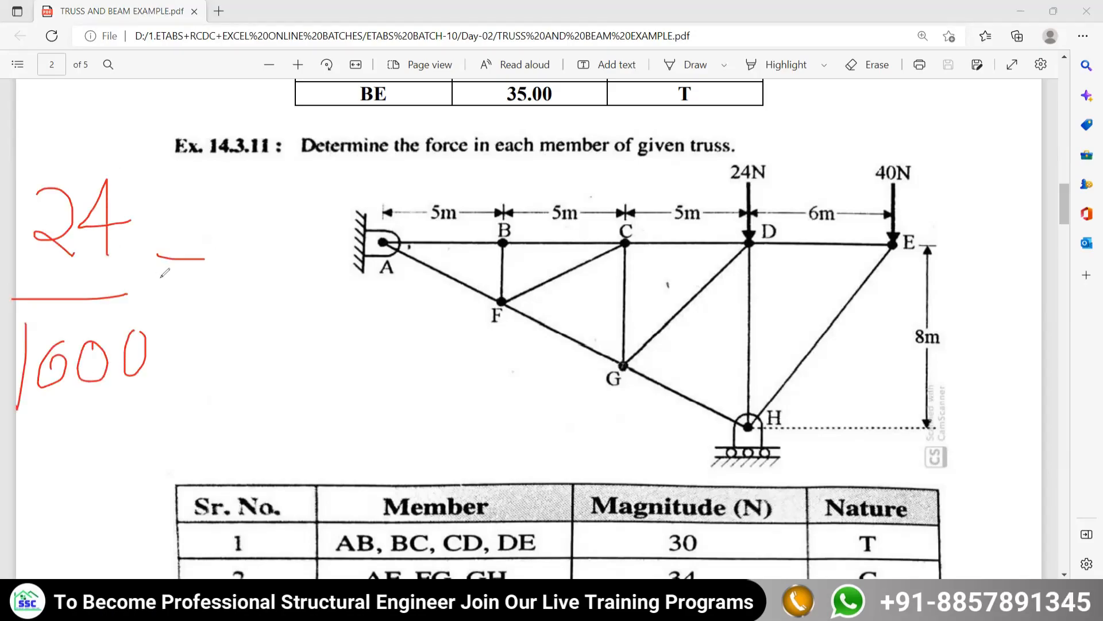
pyautogui.moveTo(289, 204); pyautogui.dragTo(257, 234)
pyautogui.moveTo(347, 193); pyautogui.dragTo(348, 237)
pyautogui.moveTo(370, 193)
pyautogui.mouseDown()
pyautogui.moveTo(386, 187)
pyautogui.moveTo(403, 237)
pyautogui.mouseUp()
pyautogui.moveTo(431, 181); pyautogui.dragTo(418, 216)
pyautogui.moveTo(431, 179); pyautogui.dragTo(430, 262)
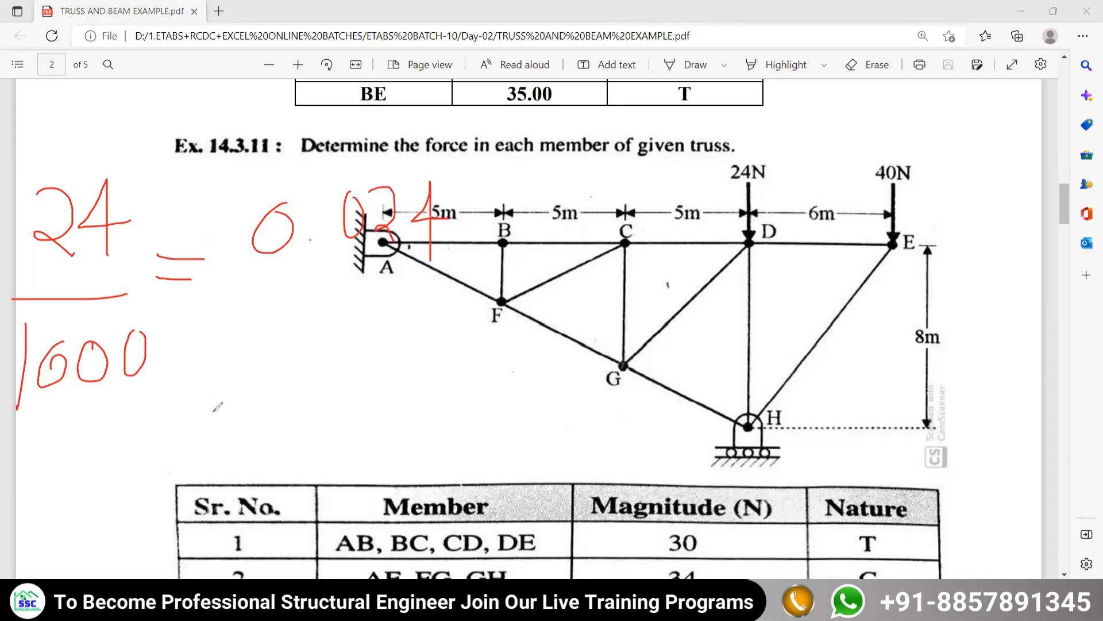
# - Handwrite the 40 N load conversion as 40/1000 = 0.04 below the first one and underline the result twice
pyautogui.moveTo(56, 458)
pyautogui.mouseDown()
pyautogui.moveTo(112, 472)
pyautogui.moveTo(57, 507)
pyautogui.mouseUp()
pyautogui.moveTo(102, 457); pyautogui.dragTo(90, 463)
pyautogui.moveTo(170, 436); pyautogui.dragTo(92, 524)
pyautogui.moveTo(179, 515); pyautogui.dragTo(192, 525)
pyautogui.moveTo(201, 512)
pyautogui.mouseDown()
pyautogui.moveTo(201, 532)
pyautogui.moveTo(196, 513)
pyautogui.mouseUp()
pyautogui.moveTo(188, 438); pyautogui.dragTo(230, 437)
pyautogui.moveTo(296, 382); pyautogui.dragTo(277, 399)
pyautogui.click(315, 406)
pyautogui.moveTo(351, 375); pyautogui.dragTo(352, 379)
pyautogui.moveTo(408, 346); pyautogui.dragTo(442, 388)
pyautogui.moveTo(409, 345)
pyautogui.mouseDown()
pyautogui.moveTo(401, 422)
pyautogui.moveTo(284, 462)
pyautogui.mouseUp()
pyautogui.moveTo(323, 481); pyautogui.dragTo(438, 469)
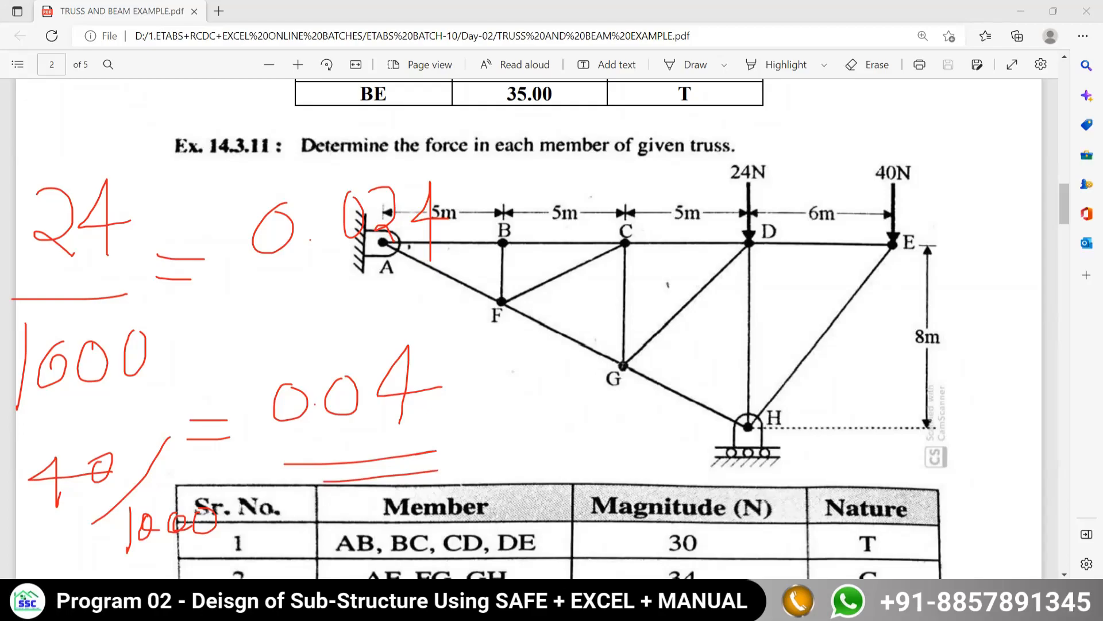
# - Switch back to ETABS and select the joint at grid D on Story3
pyautogui.hotkey('alt', 'Tab')
pyautogui.moveTo(541, 163); pyautogui.dragTo(616, 218)
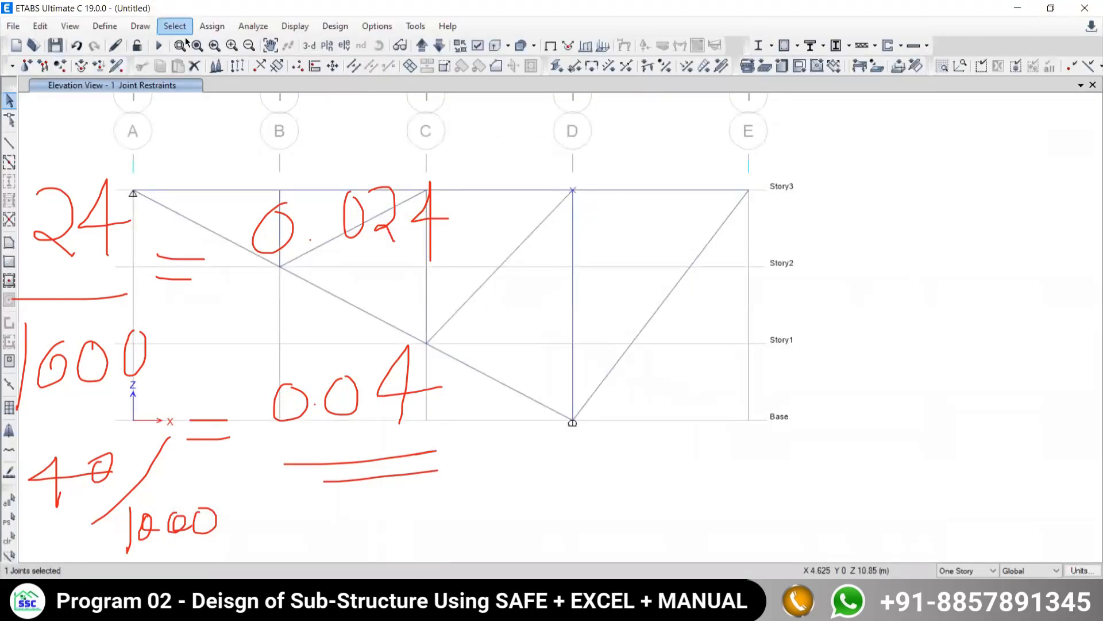
pyautogui.click(211, 27)
pyautogui.moveTo(230, 44)
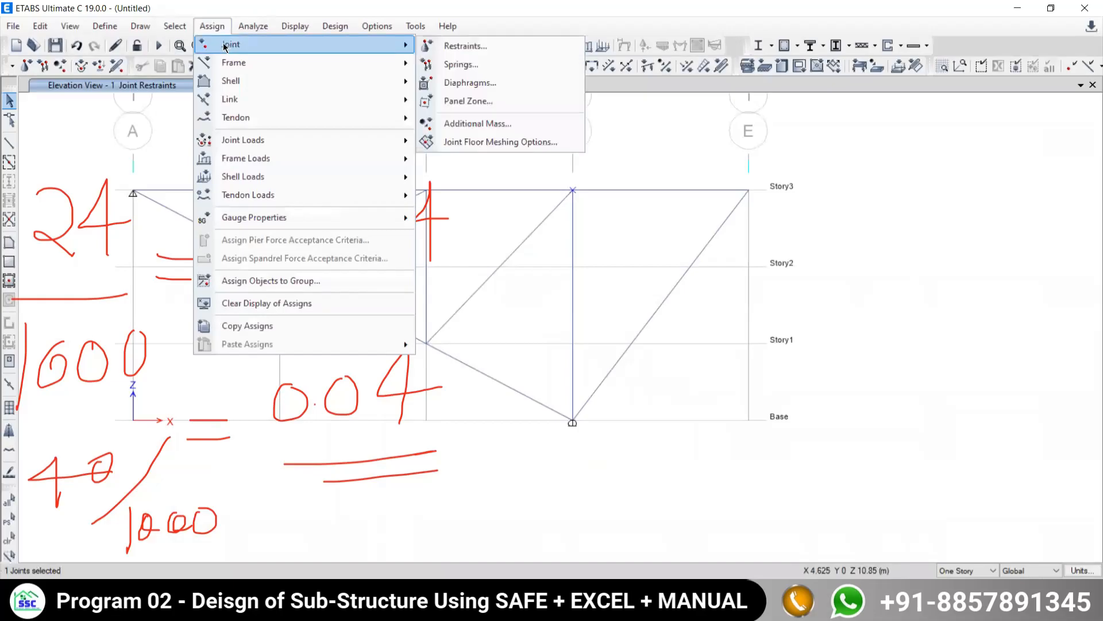
pyautogui.click(458, 47)
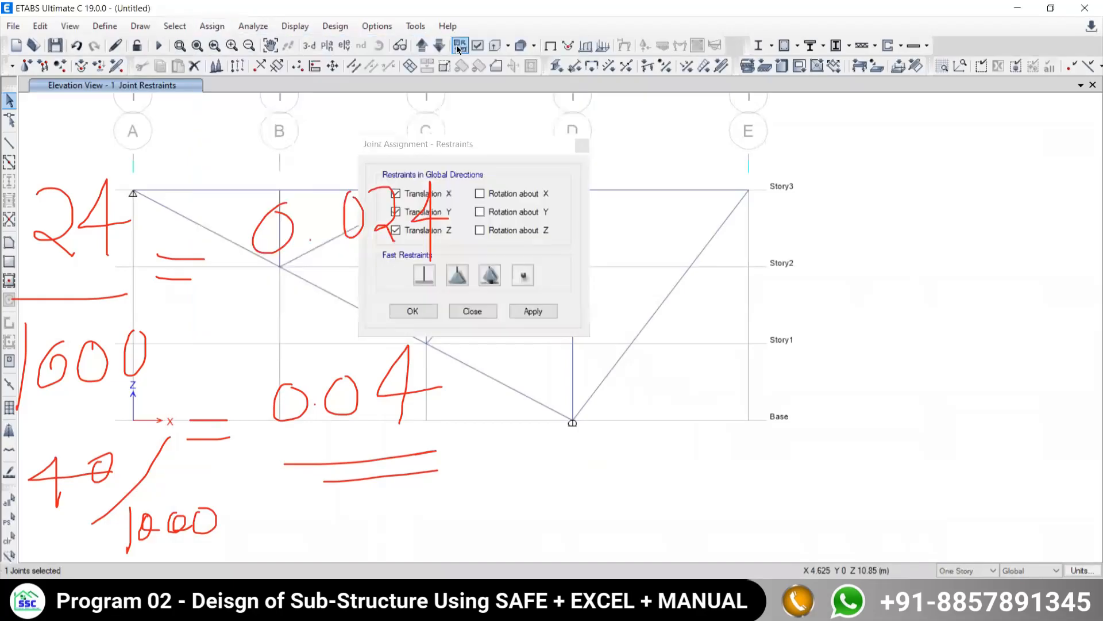
pyautogui.click(582, 145)
# - Assign a joint force of -0.024 kN in global Z under the Live load pattern to the selected joint at grid D on Story3
pyautogui.click(212, 26)
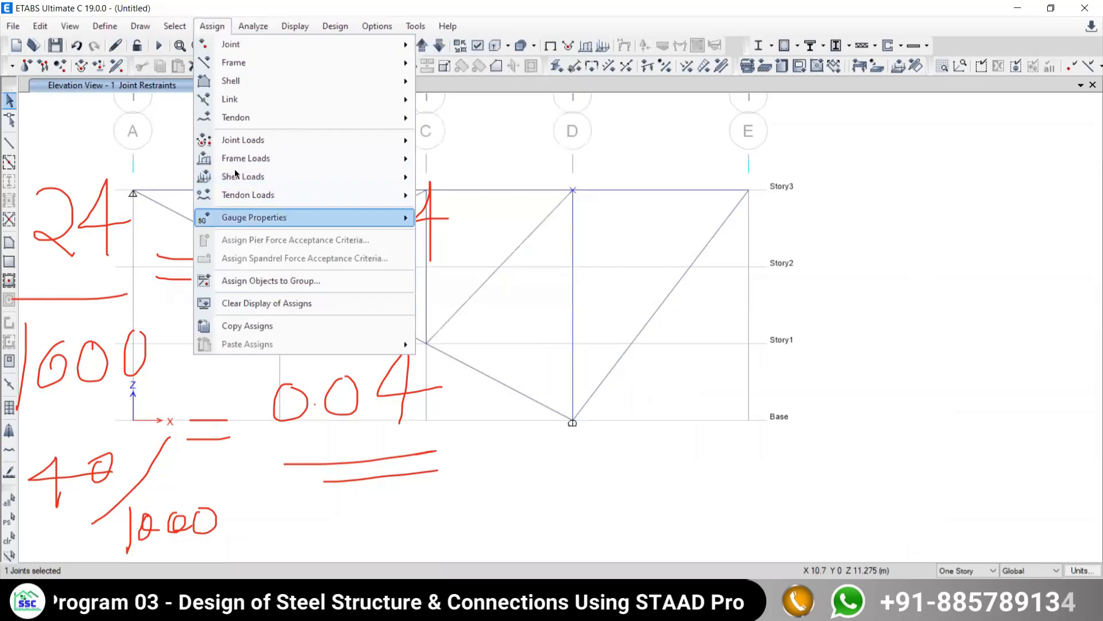
pyautogui.moveTo(236, 141)
pyautogui.click(465, 145)
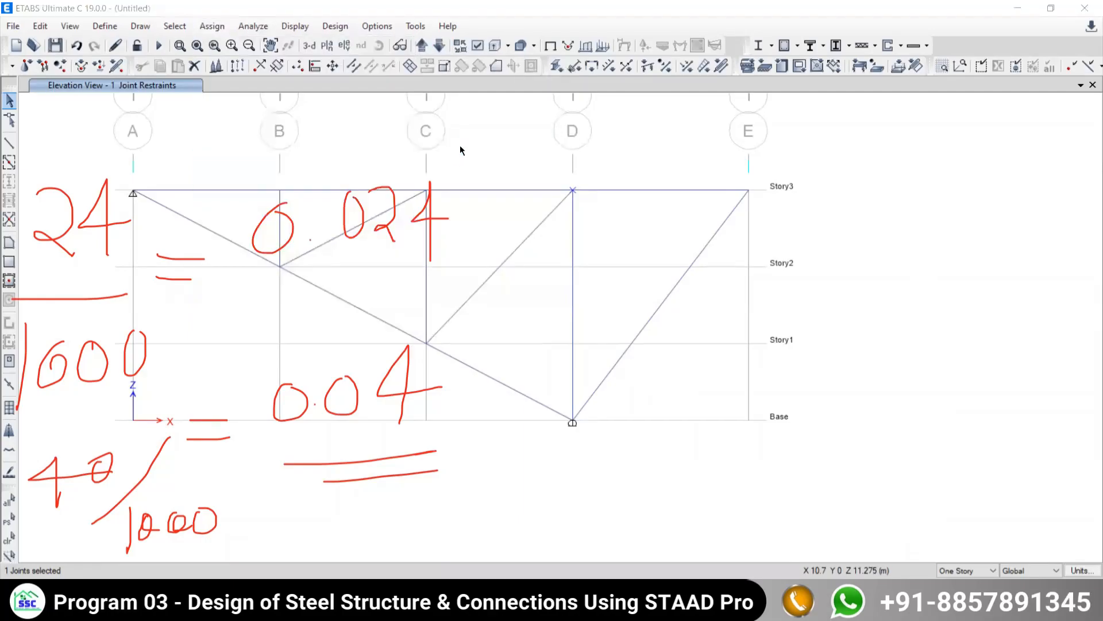
pyautogui.click(204, 80)
pyautogui.click(186, 104)
pyautogui.click(126, 160)
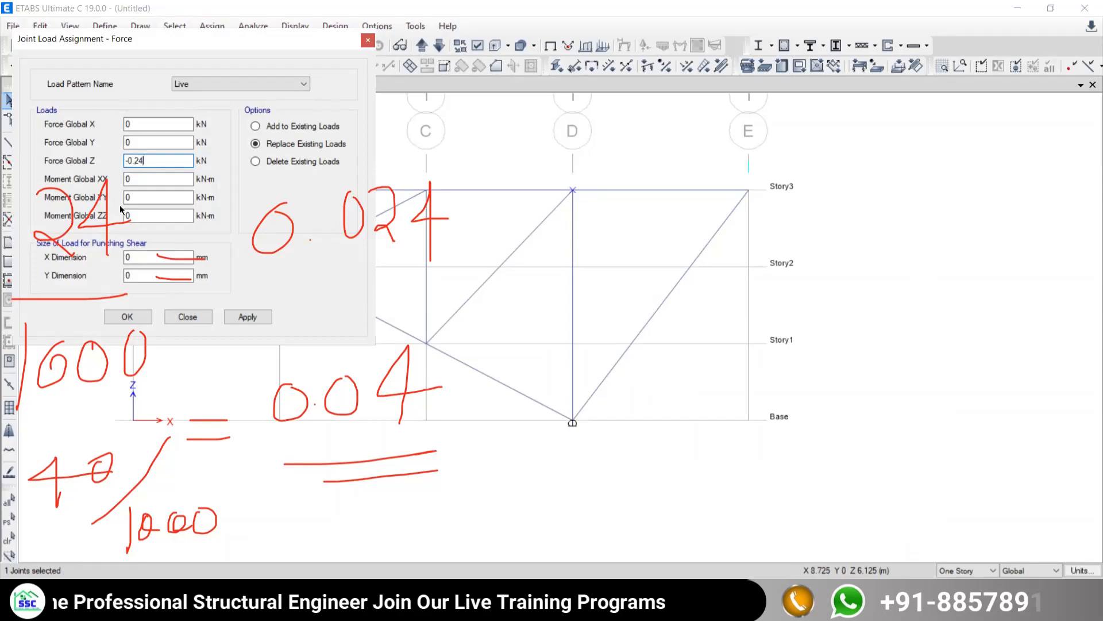
pyautogui.click(138, 160)
pyautogui.write('0')
pyautogui.click(228, 314)
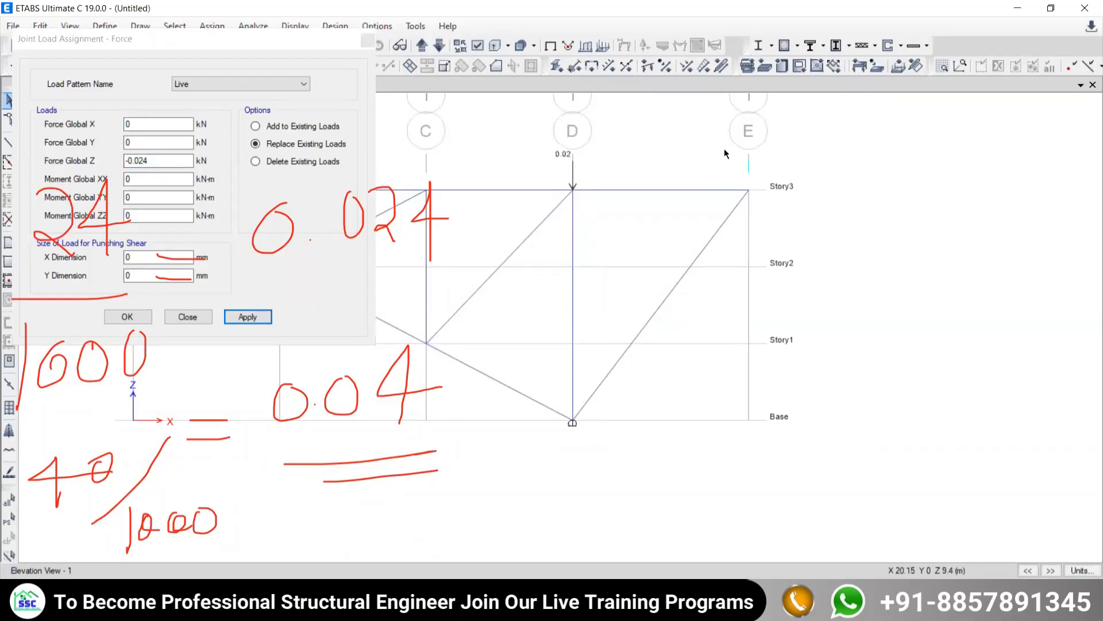
# - Assign a Live joint force of -0.04 kN in global Z to the joint at grid E on Story3 and finish load assignment
pyautogui.moveTo(722, 150); pyautogui.dragTo(755, 174)
pyautogui.moveTo(801, 206); pyautogui.dragTo(806, 210)
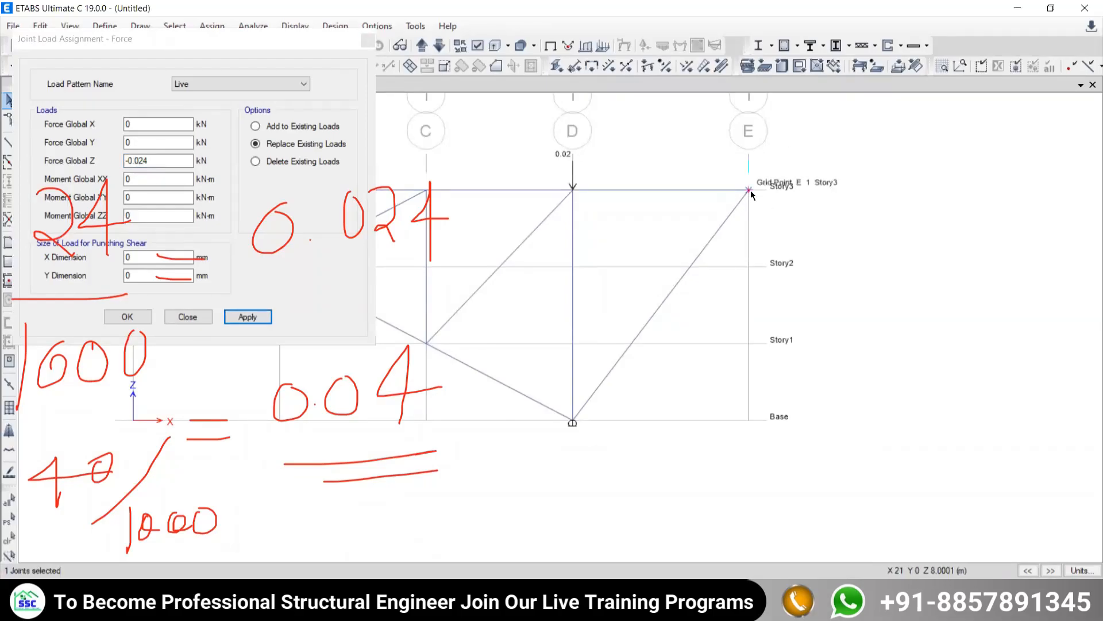
pyautogui.moveTo(150, 160); pyautogui.dragTo(140, 160)
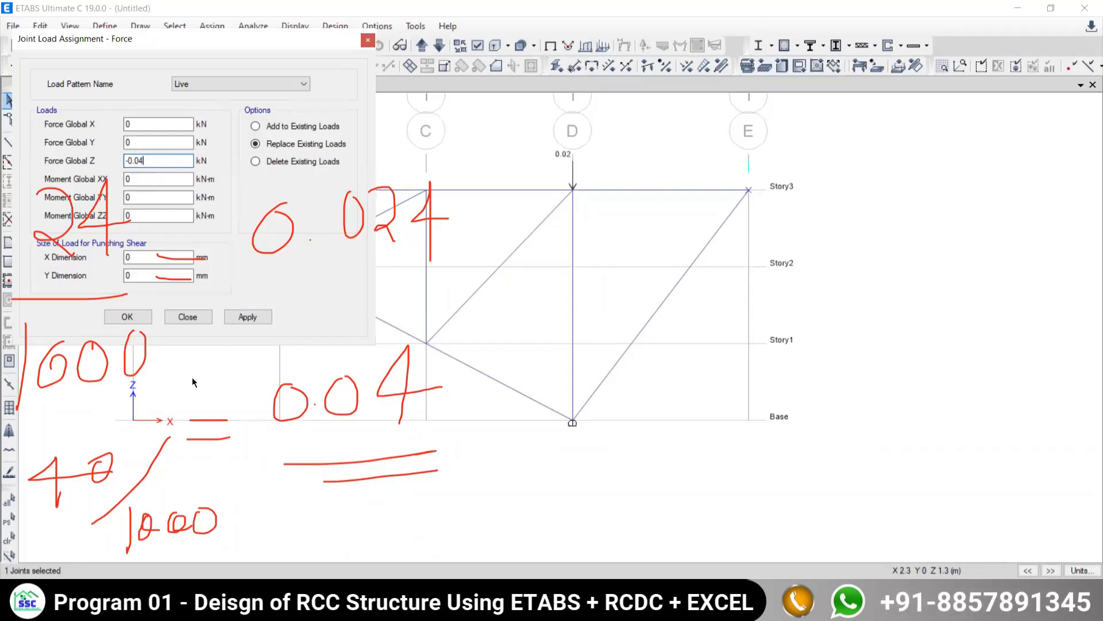
pyautogui.click(245, 318)
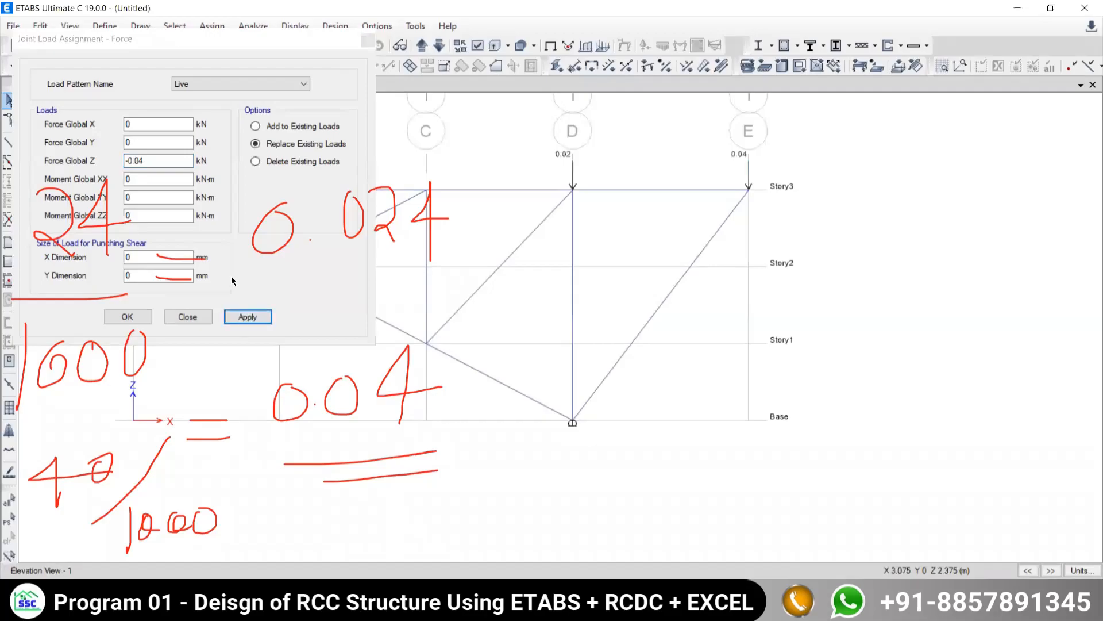
pyautogui.click(188, 317)
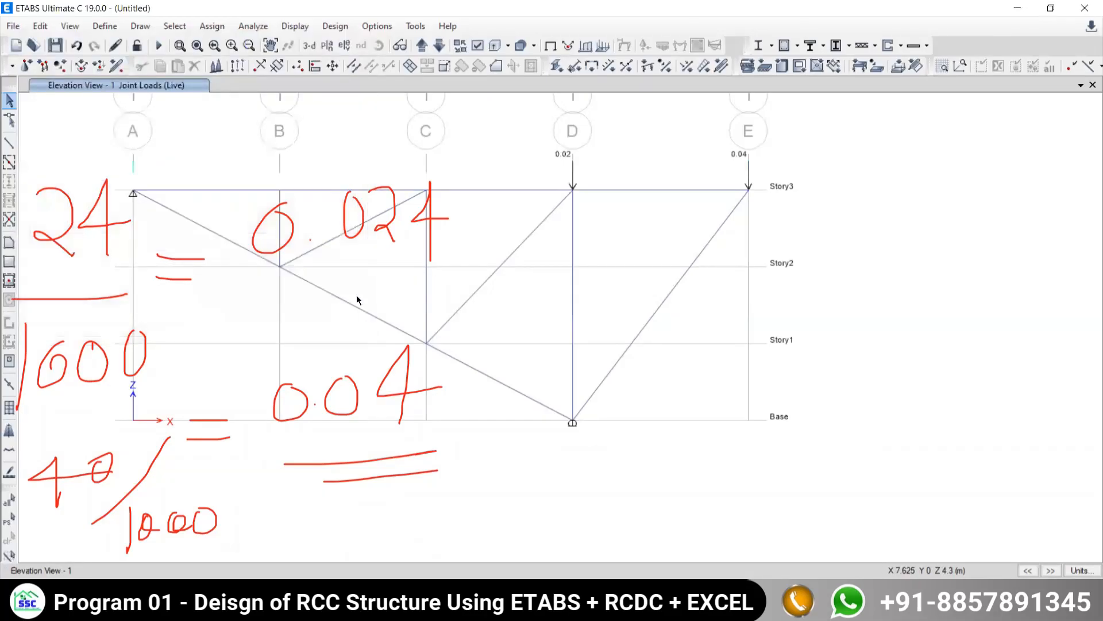
pyautogui.moveTo(363, 288); pyautogui.dragTo(461, 296, button='middle')
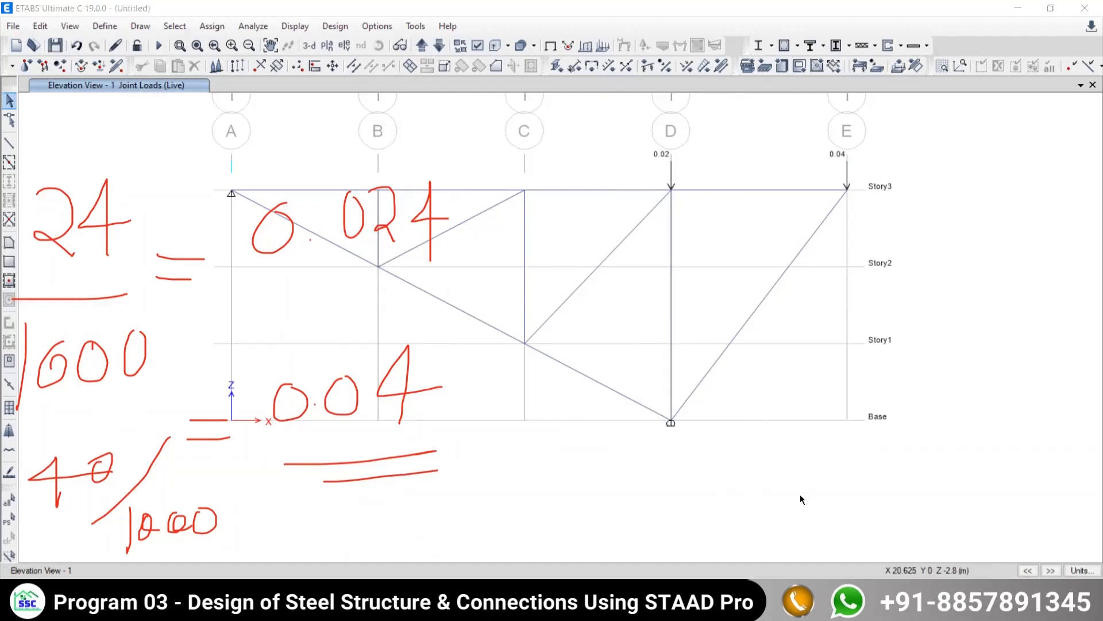
# - Clear the handwritten notes, recheck the truss loads and supports in the example PDF, and return to ETABS
pyautogui.press('Escape')
pyautogui.moveTo(568, 296)
pyautogui.mouseDown(button='middle')
pyautogui.moveTo(567, 308)
pyautogui.moveTo(500, 312)
pyautogui.moveTo(567, 300)
pyautogui.mouseUp(button='middle')
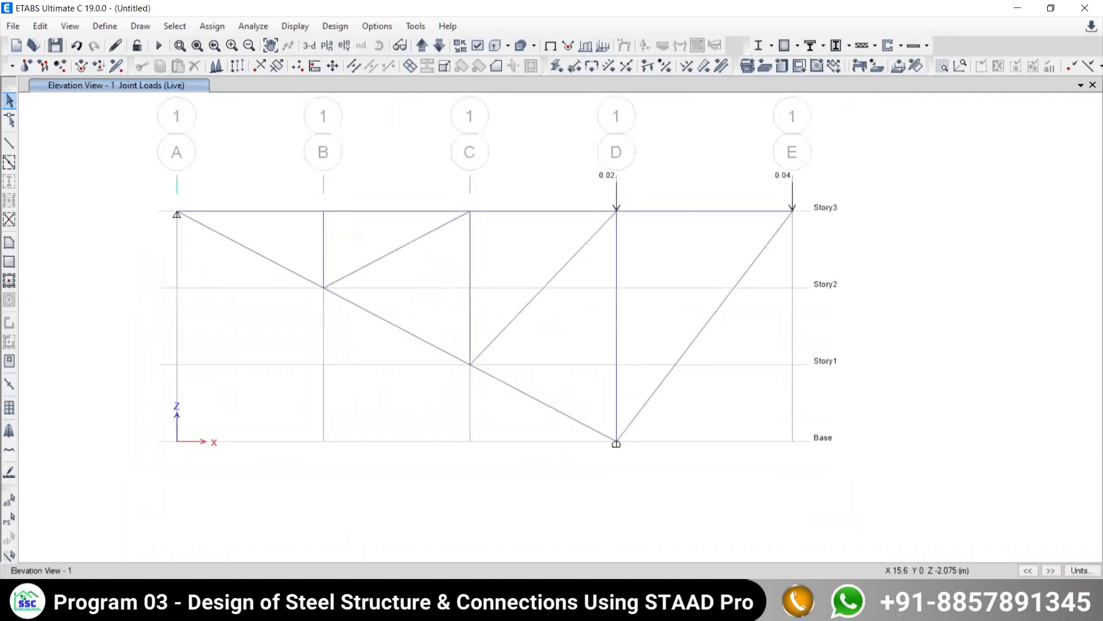
pyautogui.click(635, 608)
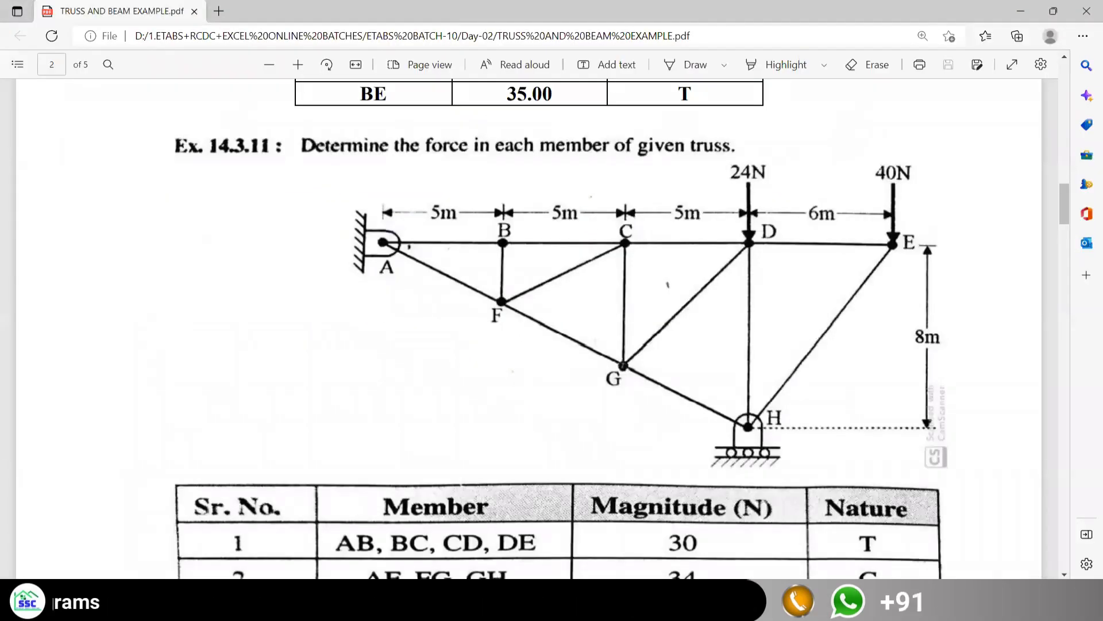
pyautogui.click(623, 606)
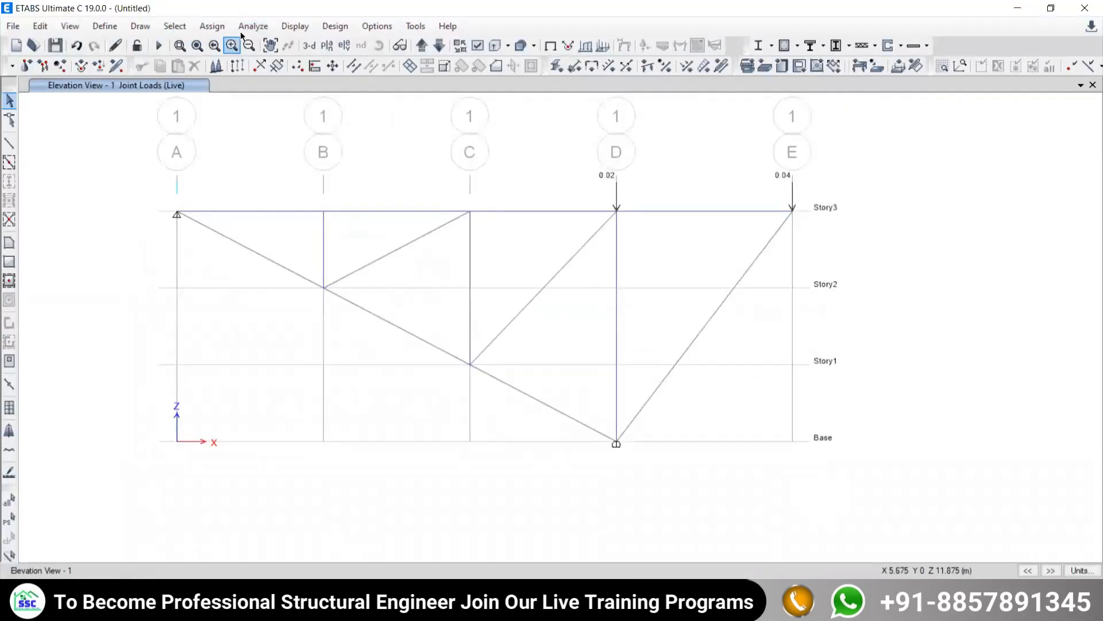
# - Run the analysis, saving the model as 6 in the DELETE folder, and dismiss the analysis messages
pyautogui.click(252, 25)
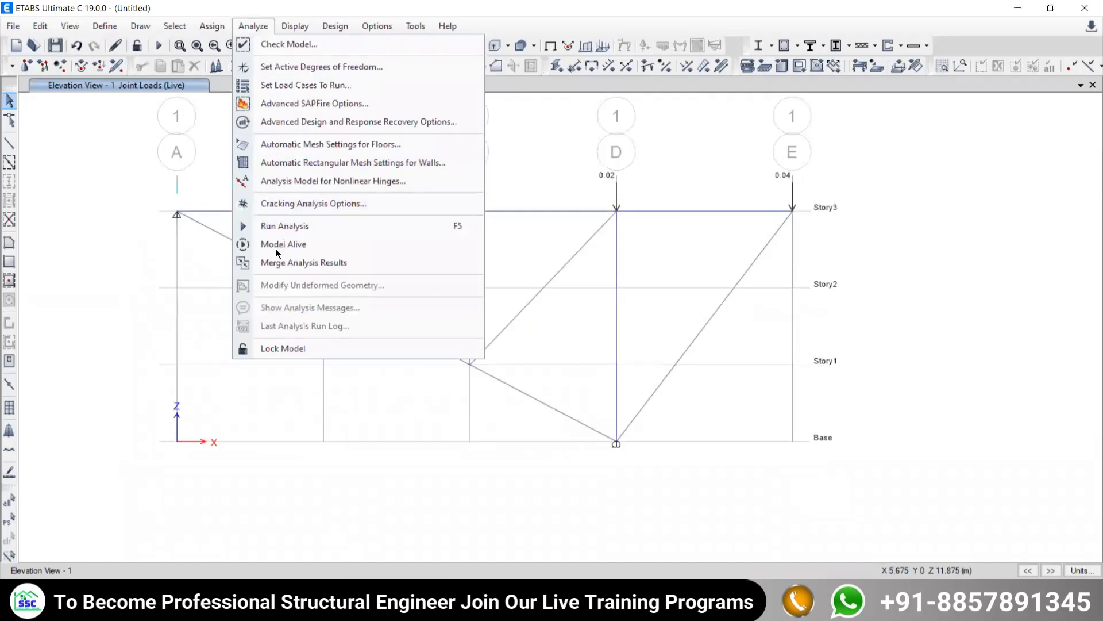
pyautogui.click(271, 227)
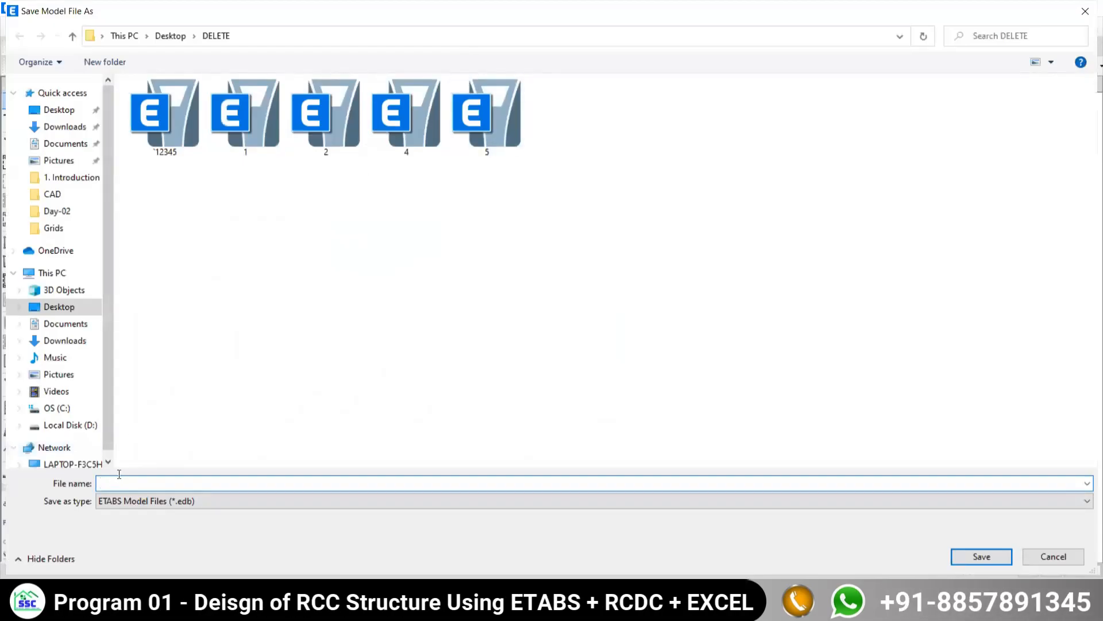
pyautogui.write('6')
pyautogui.click(982, 556)
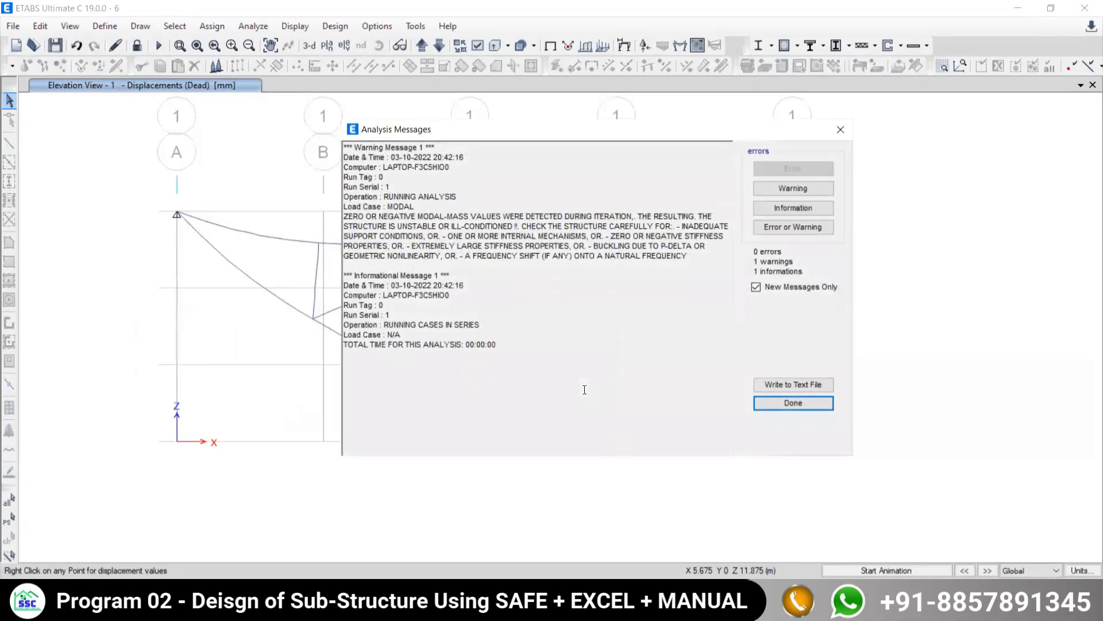
pyautogui.click(841, 129)
# - Play and stop the animation of the Dead load displacements, and examine the displacement values of the joint at grid D on Story3
pyautogui.moveTo(553, 363); pyautogui.dragTo(547, 294, button='middle')
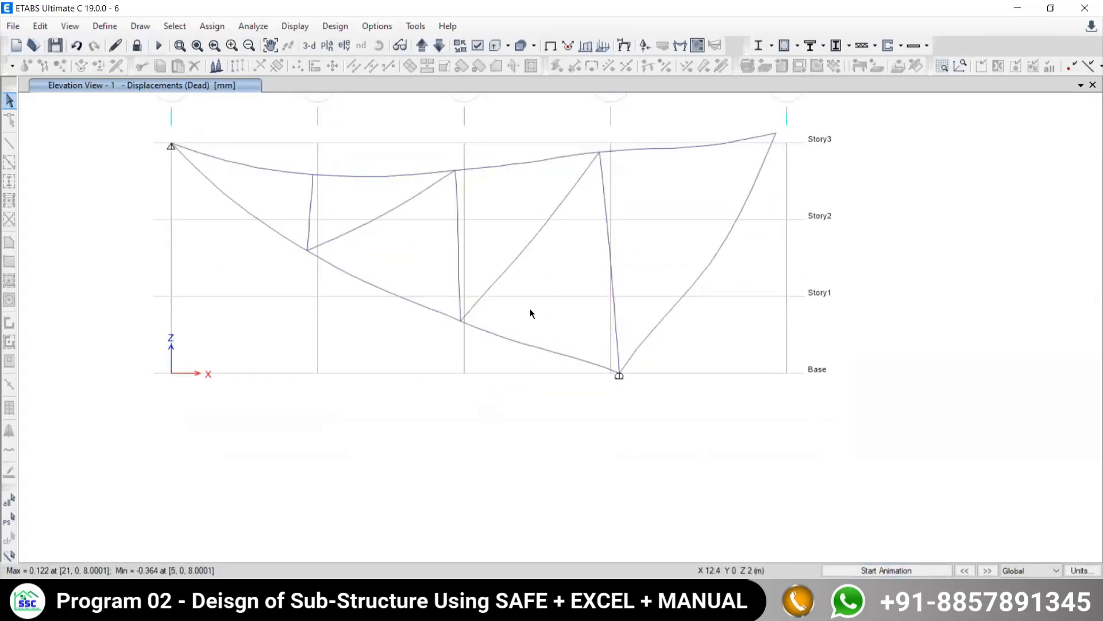
pyautogui.moveTo(556, 206); pyautogui.dragTo(554, 226, button='middle')
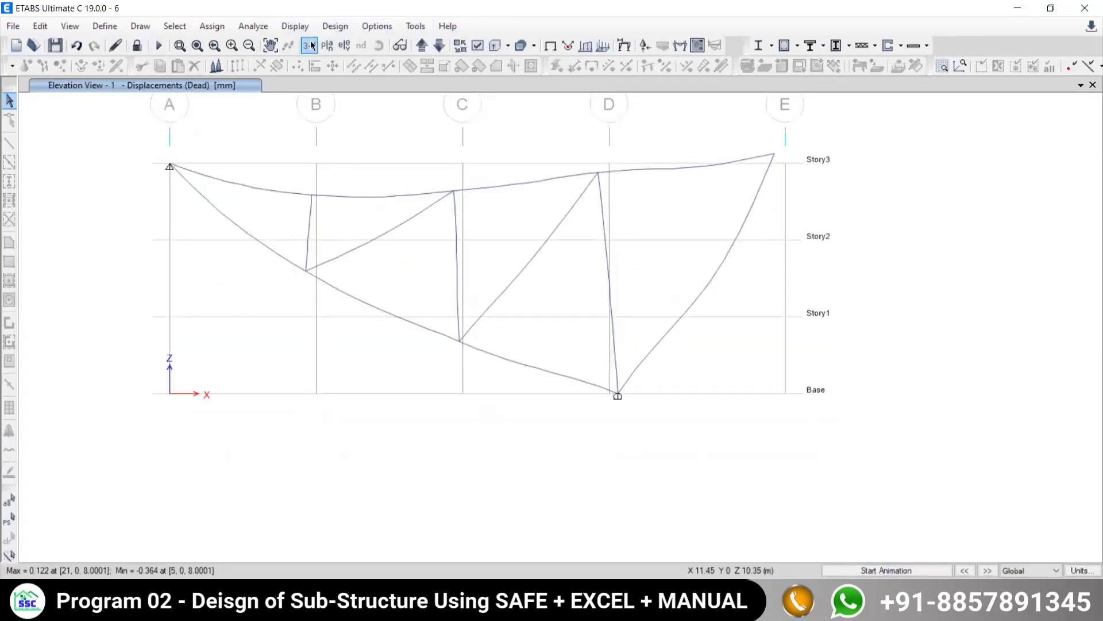
pyautogui.click(868, 570)
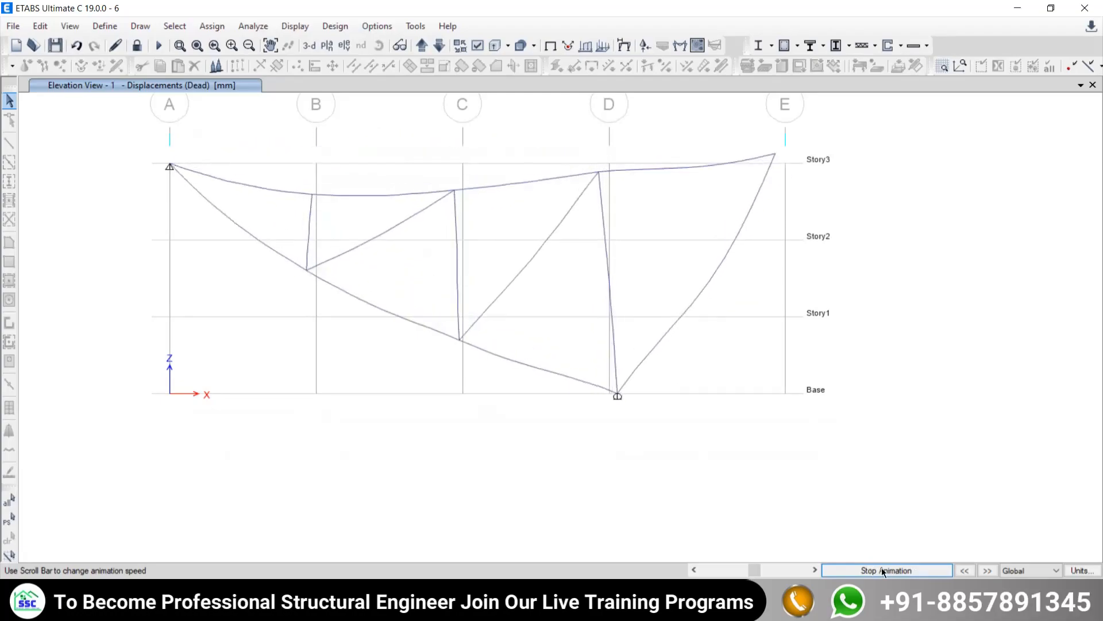
pyautogui.click(884, 571)
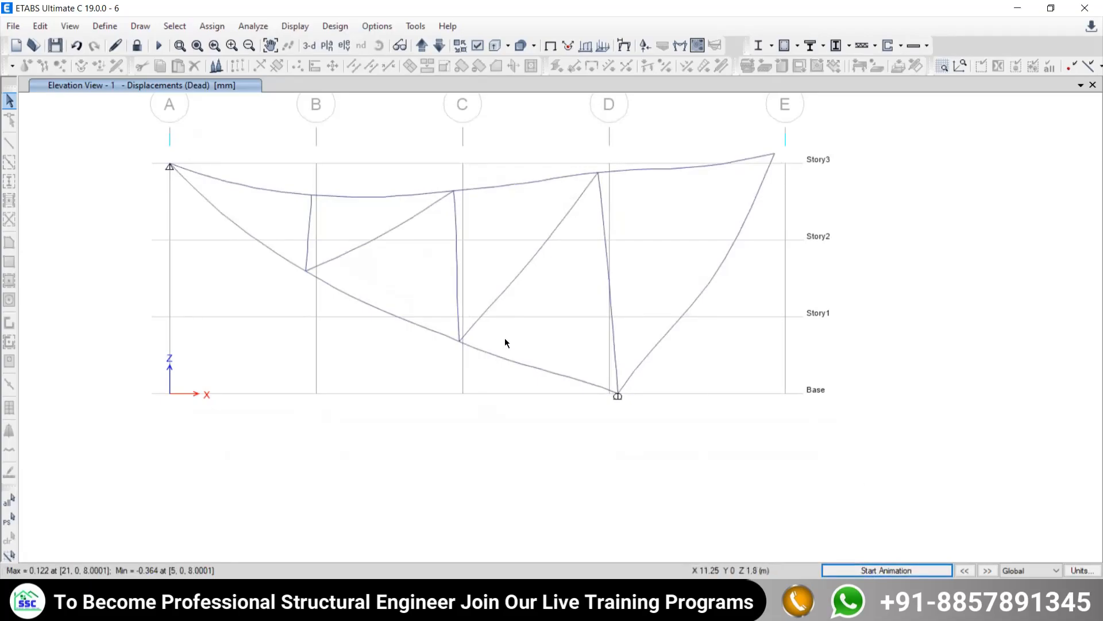
pyautogui.moveTo(598, 179)
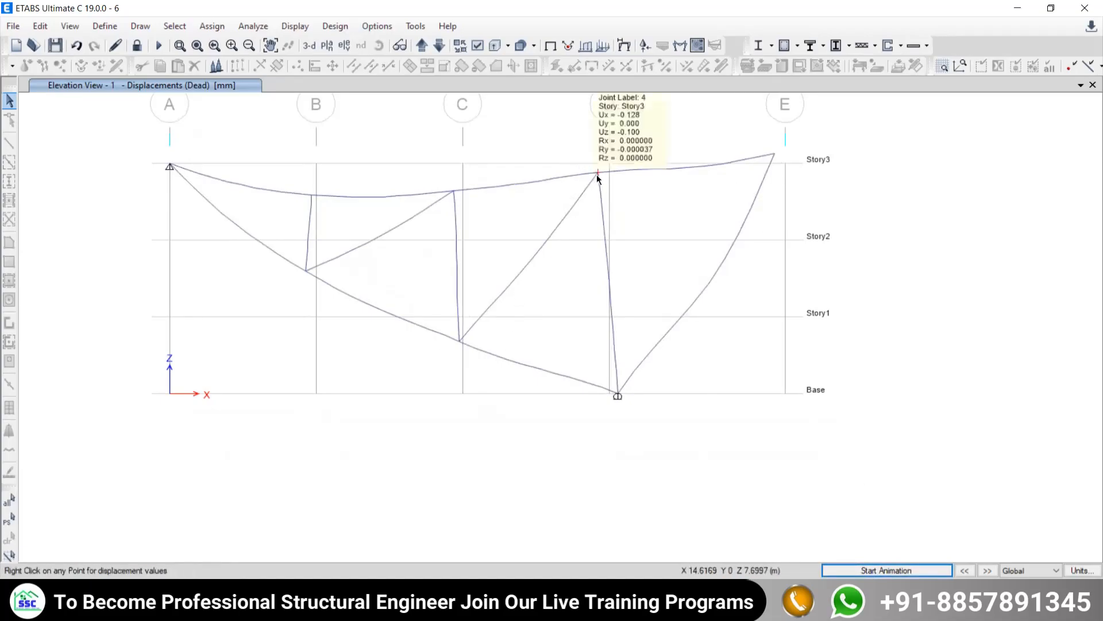
pyautogui.moveTo(600, 179); pyautogui.dragTo(601, 311, button='middle')
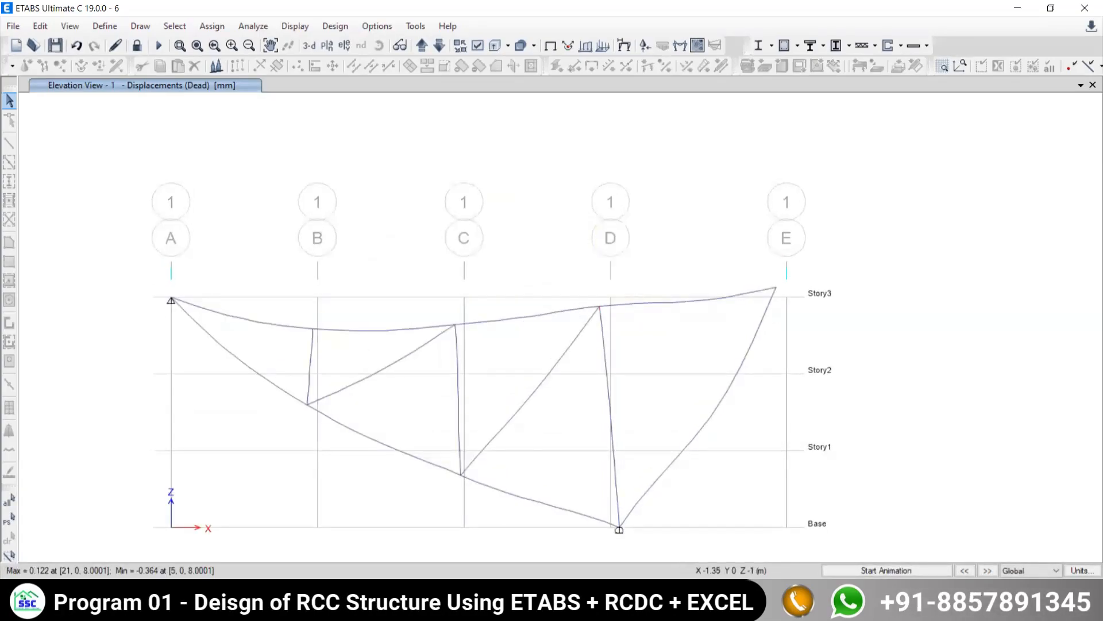
pyautogui.click(395, 602)
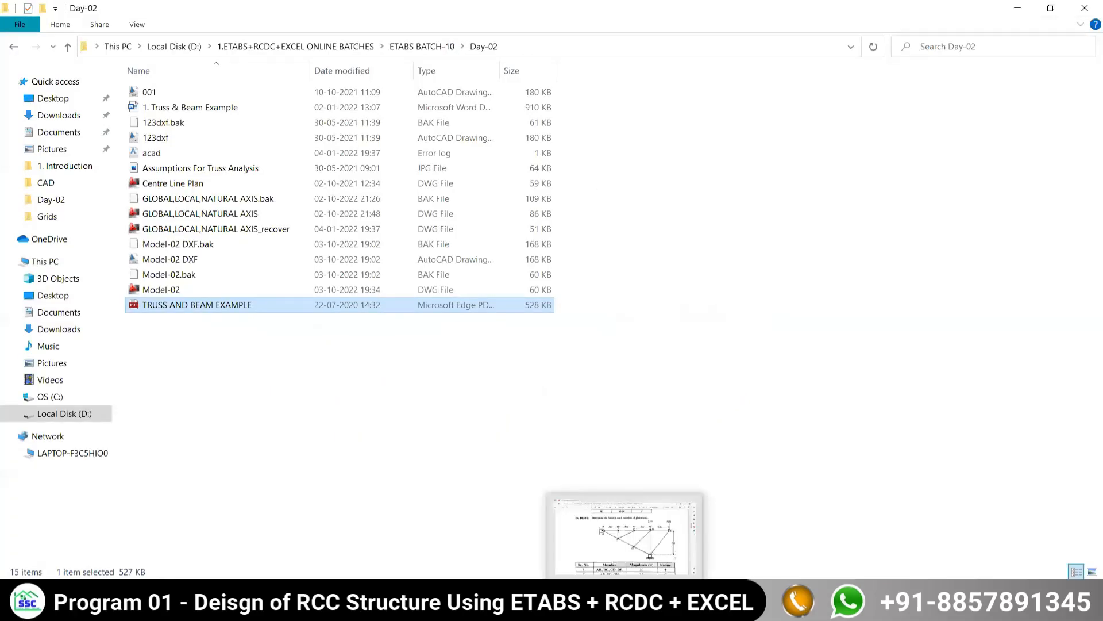
pyautogui.moveTo(393, 603)
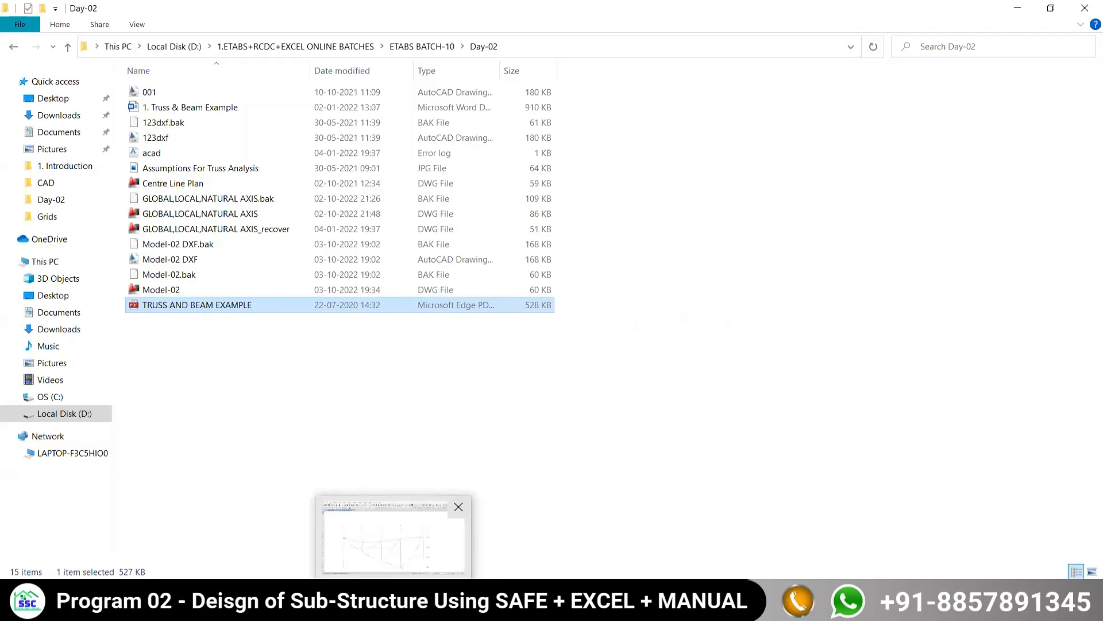
pyautogui.click(394, 603)
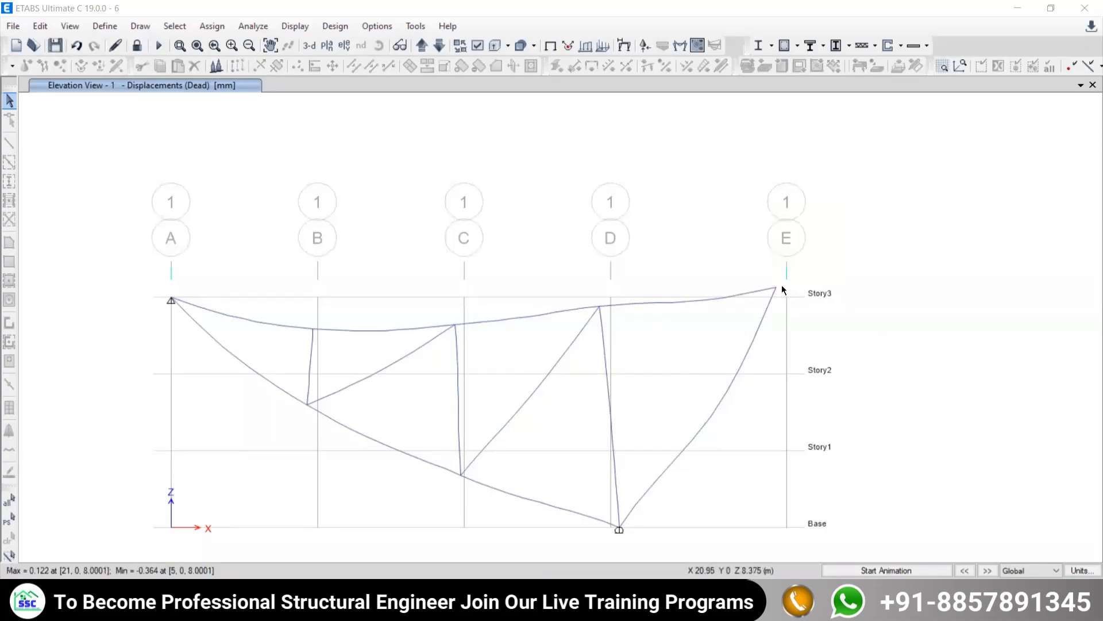
# - Sketch arrows labelled Ux, Uy and Uz for the translations at the joint at grid E on Story3
pyautogui.moveTo(775, 289)
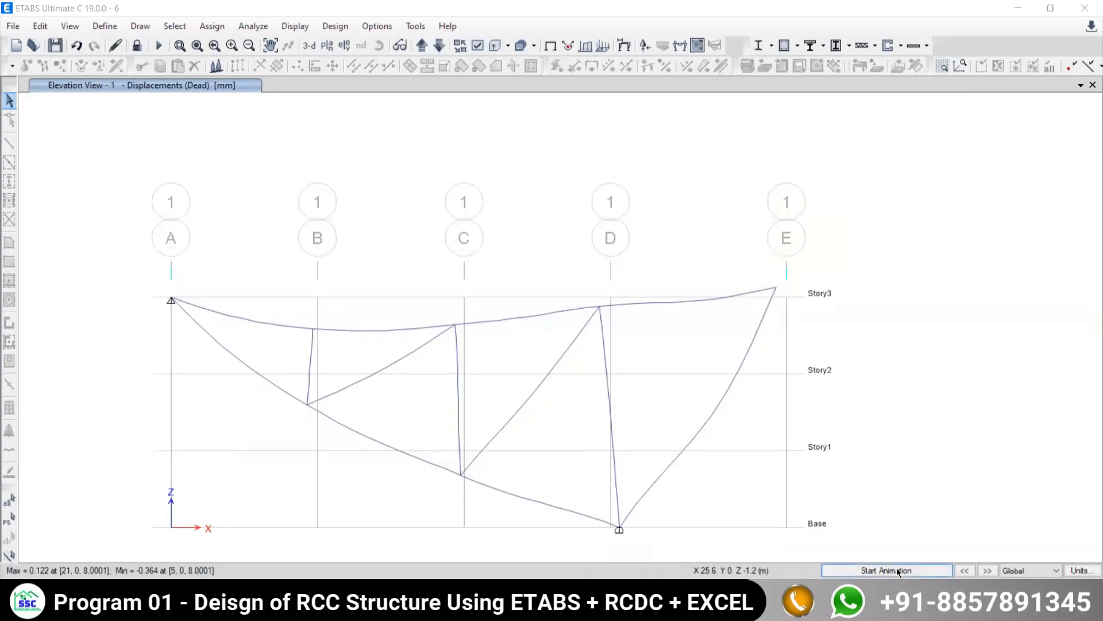
pyautogui.moveTo(778, 280)
pyautogui.mouseDown()
pyautogui.moveTo(770, 291)
pyautogui.moveTo(774, 277)
pyautogui.mouseUp()
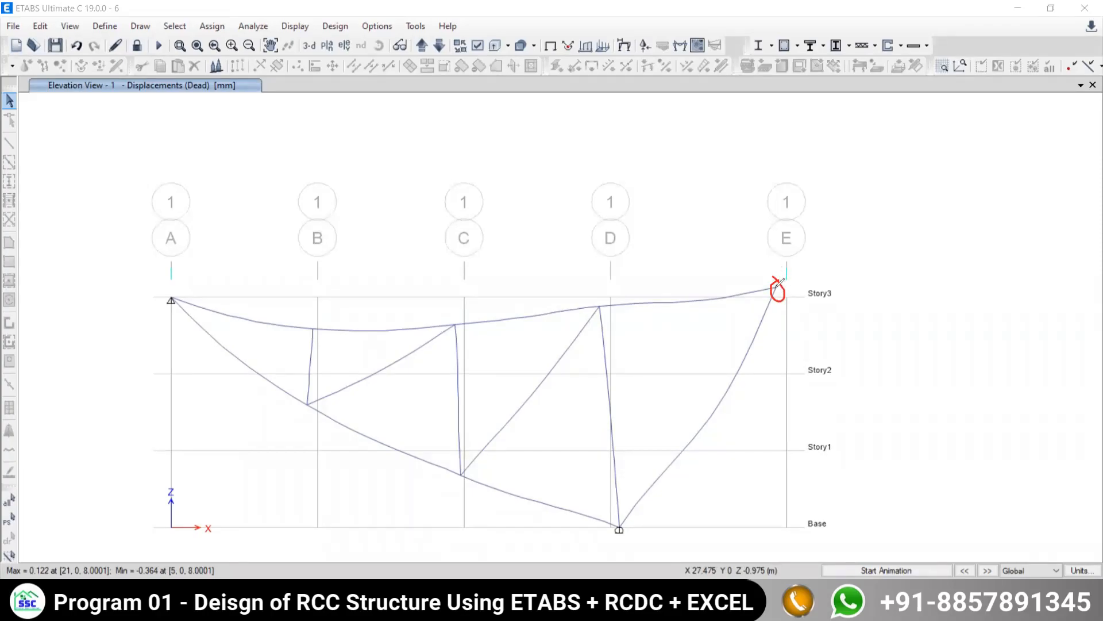
pyautogui.moveTo(777, 289)
pyautogui.mouseDown()
pyautogui.moveTo(843, 289)
pyautogui.moveTo(823, 310)
pyautogui.mouseUp()
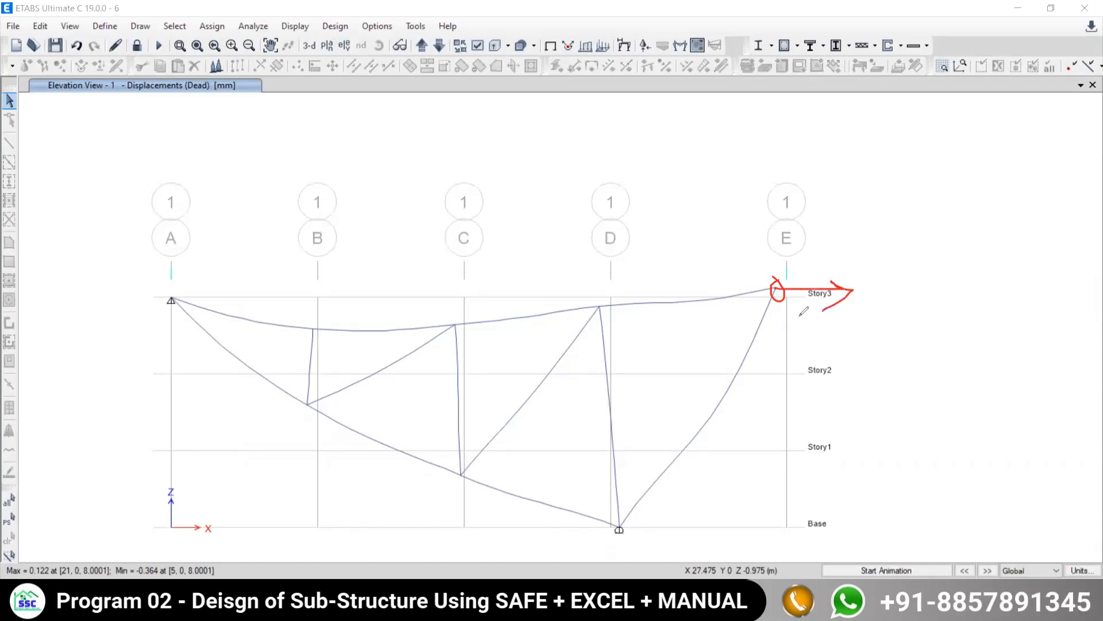
pyautogui.moveTo(878, 286)
pyautogui.mouseDown()
pyautogui.moveTo(865, 305)
pyautogui.moveTo(875, 292)
pyautogui.moveTo(878, 308)
pyautogui.moveTo(873, 274)
pyautogui.mouseUp()
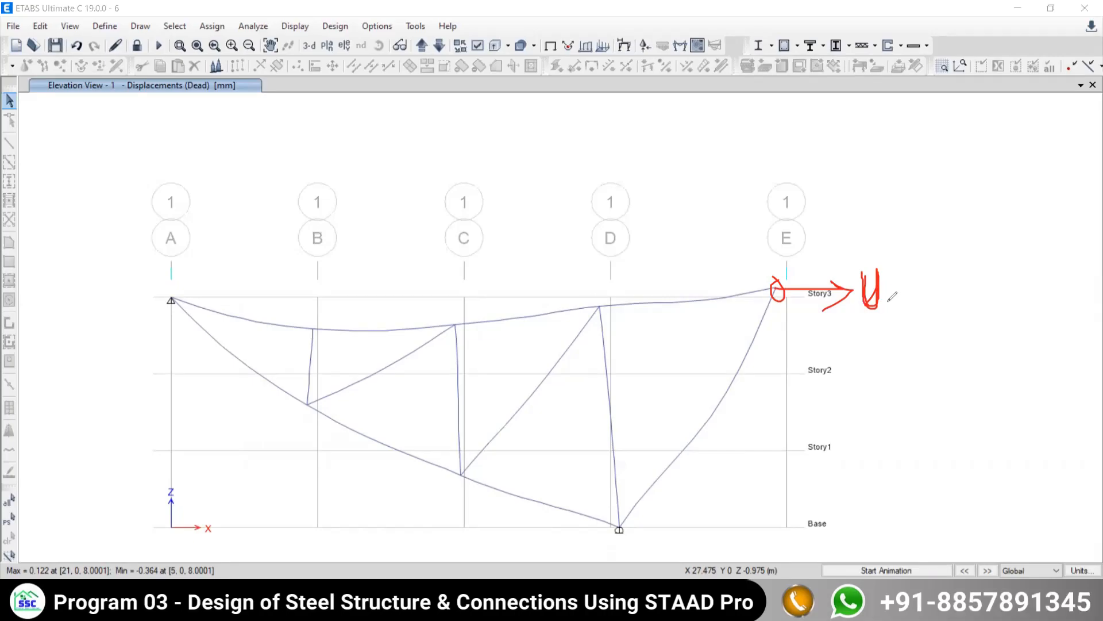
pyautogui.moveTo(882, 303)
pyautogui.mouseDown()
pyautogui.moveTo(891, 300)
pyautogui.moveTo(898, 316)
pyautogui.mouseUp()
pyautogui.moveTo(780, 283)
pyautogui.mouseDown()
pyautogui.moveTo(686, 224)
pyautogui.moveTo(697, 250)
pyautogui.mouseUp()
pyautogui.moveTo(643, 208)
pyautogui.mouseDown()
pyautogui.moveTo(660, 221)
pyautogui.moveTo(664, 208)
pyautogui.moveTo(677, 236)
pyautogui.mouseUp()
pyautogui.moveTo(685, 222); pyautogui.dragTo(673, 274)
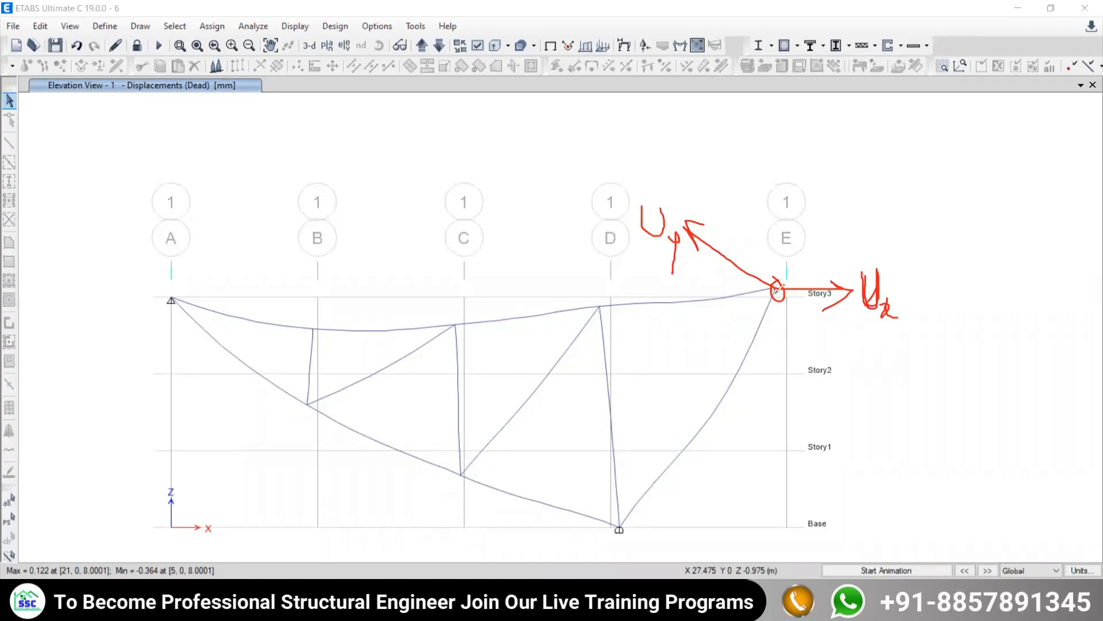
pyautogui.moveTo(776, 290)
pyautogui.mouseDown()
pyautogui.moveTo(768, 148)
pyautogui.moveTo(811, 156)
pyautogui.moveTo(817, 117)
pyautogui.moveTo(826, 165)
pyautogui.moveTo(838, 165)
pyautogui.mouseUp()
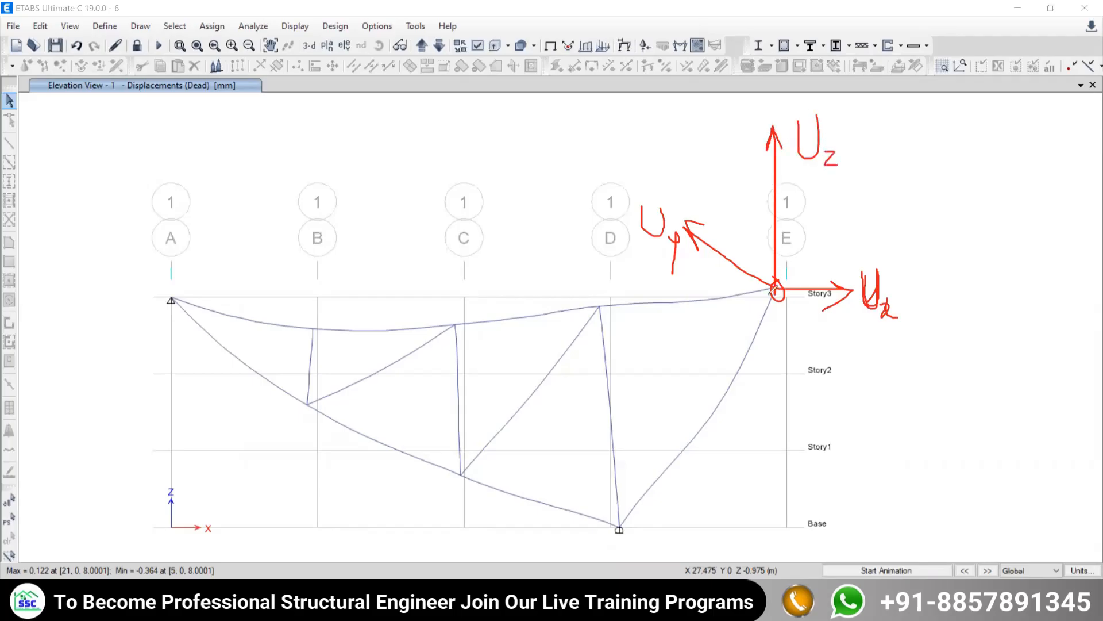
# - Sketch curved arrows labelled Rx, Ry and Rz for the joint rotations about the three axes, and clear the sketch
pyautogui.moveTo(826, 260)
pyautogui.mouseDown()
pyautogui.moveTo(796, 290)
pyautogui.moveTo(796, 345)
pyautogui.moveTo(815, 356)
pyautogui.mouseUp()
pyautogui.moveTo(828, 211)
pyautogui.mouseDown()
pyautogui.moveTo(827, 244)
pyautogui.moveTo(852, 217)
pyautogui.moveTo(831, 227)
pyautogui.moveTo(846, 242)
pyautogui.mouseUp()
pyautogui.moveTo(849, 236); pyautogui.dragTo(885, 246)
pyautogui.moveTo(731, 230); pyautogui.dragTo(675, 359)
pyautogui.moveTo(676, 315)
pyautogui.mouseDown()
pyautogui.moveTo(678, 344)
pyautogui.moveTo(698, 359)
pyautogui.mouseUp()
pyautogui.moveTo(706, 348)
pyautogui.mouseDown()
pyautogui.moveTo(712, 371)
pyautogui.moveTo(689, 390)
pyautogui.mouseUp()
pyautogui.moveTo(766, 157)
pyautogui.mouseDown()
pyautogui.moveTo(796, 205)
pyautogui.moveTo(809, 203)
pyautogui.moveTo(787, 224)
pyautogui.mouseUp()
pyautogui.moveTo(805, 177)
pyautogui.mouseDown()
pyautogui.moveTo(800, 196)
pyautogui.moveTo(812, 208)
pyautogui.moveTo(844, 203)
pyautogui.mouseUp()
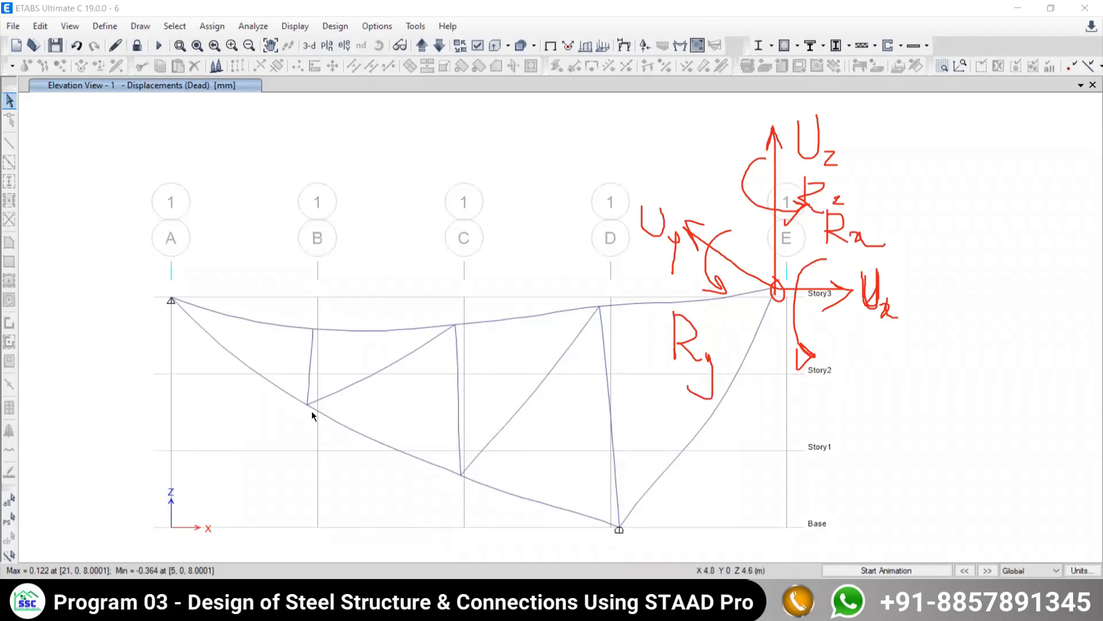
pyautogui.moveTo(307, 405)
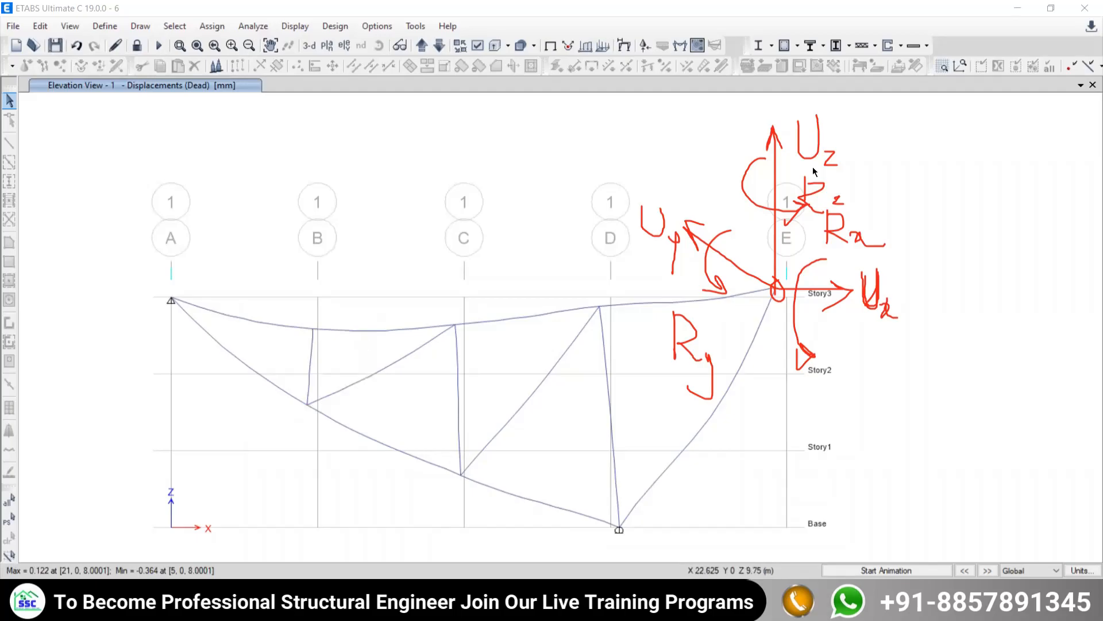
pyautogui.press('Escape')
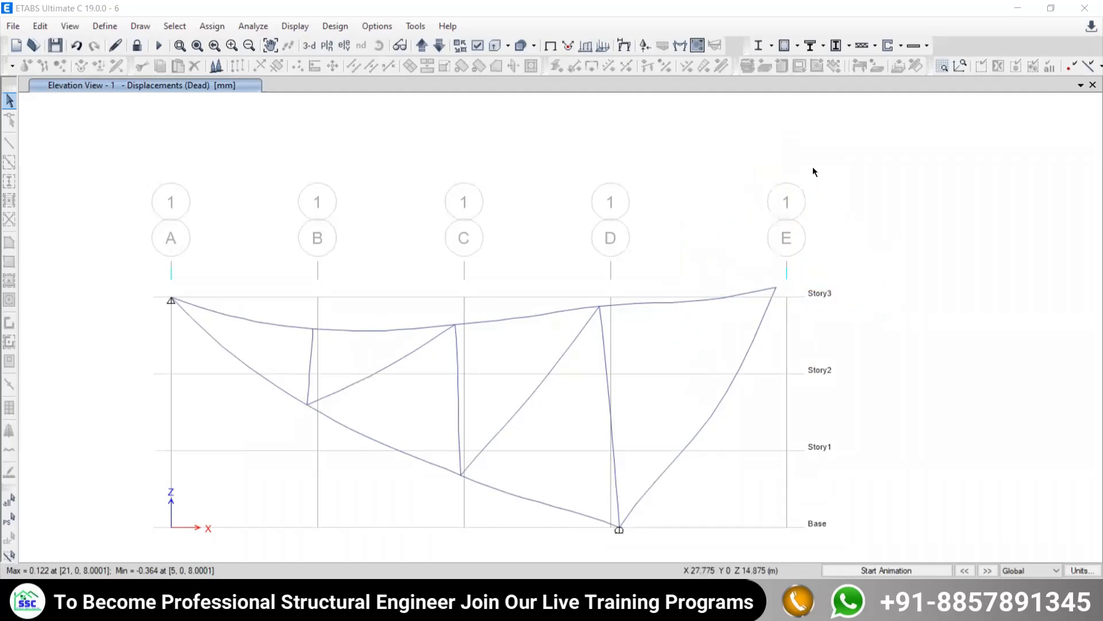
# - Return the elevation from the Dead load displacements to the undeformed shape
pyautogui.moveTo(560, 322); pyautogui.dragTo(470, 175, button='middle')
pyautogui.moveTo(511, 231); pyautogui.dragTo(508, 292, button='middle')
pyautogui.scroll(3, 474, 273)
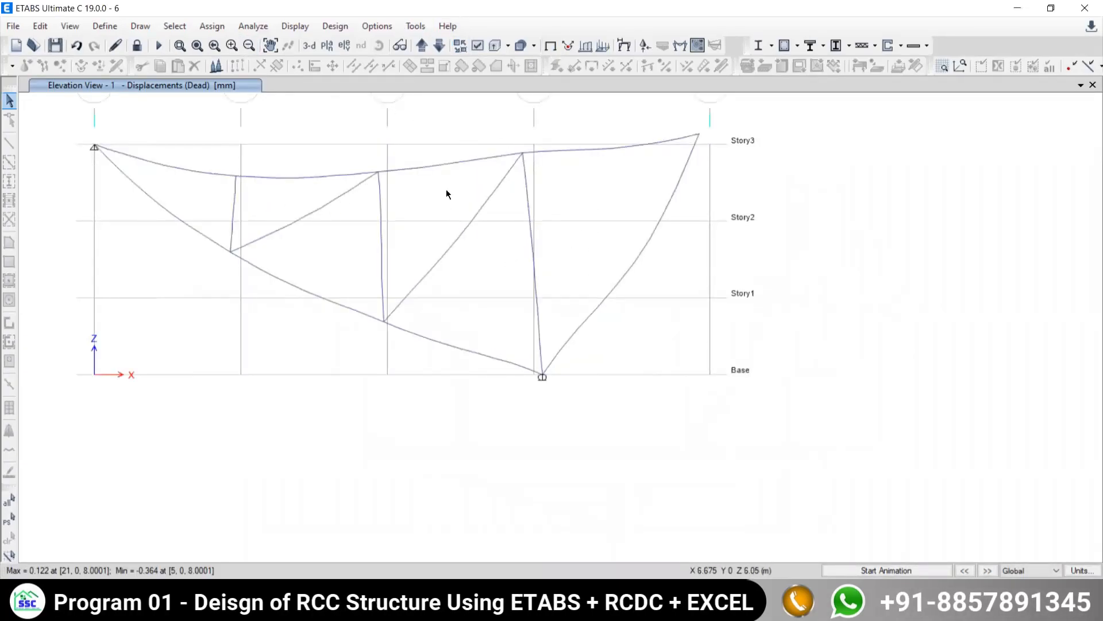
pyautogui.click(294, 25)
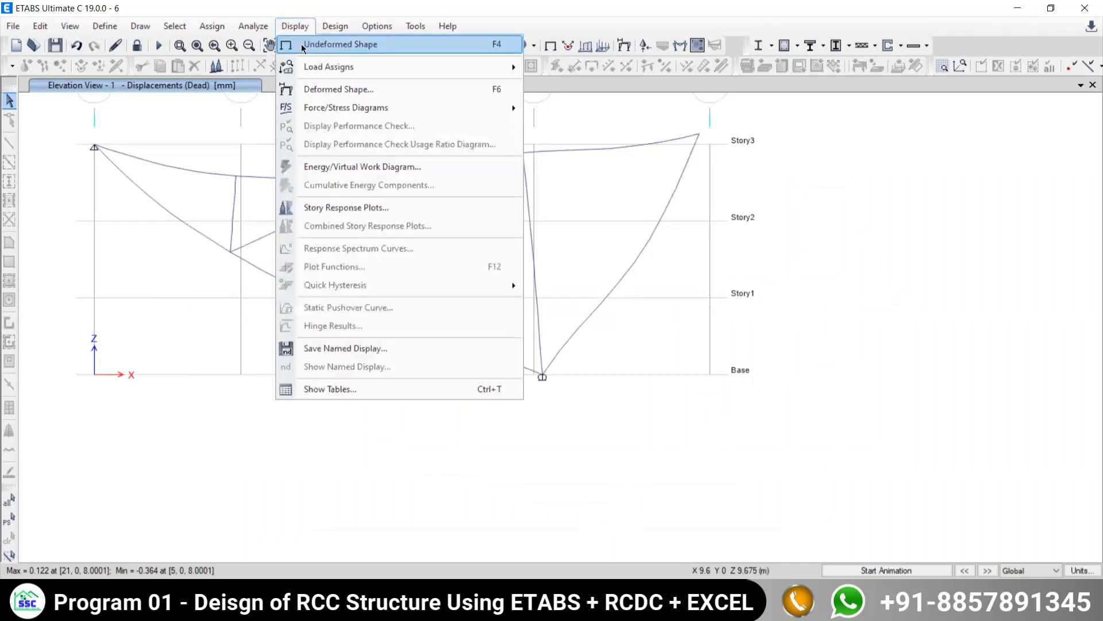
pyautogui.click(339, 44)
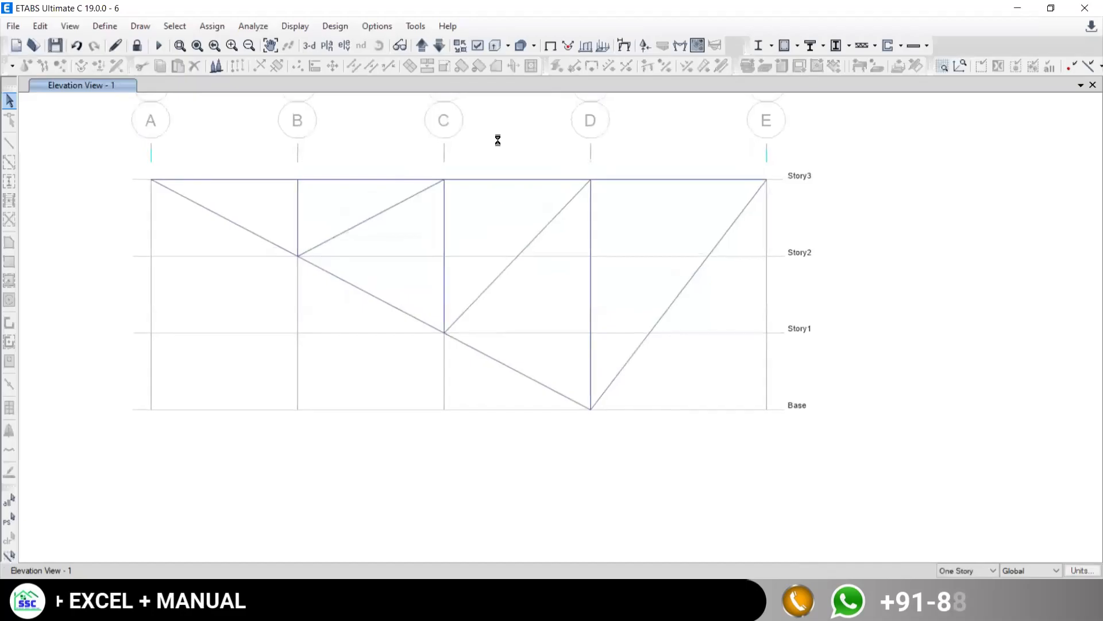
# - Display the support reactions for the Live load case as arrows, showing only the Fz component
pyautogui.click(295, 26)
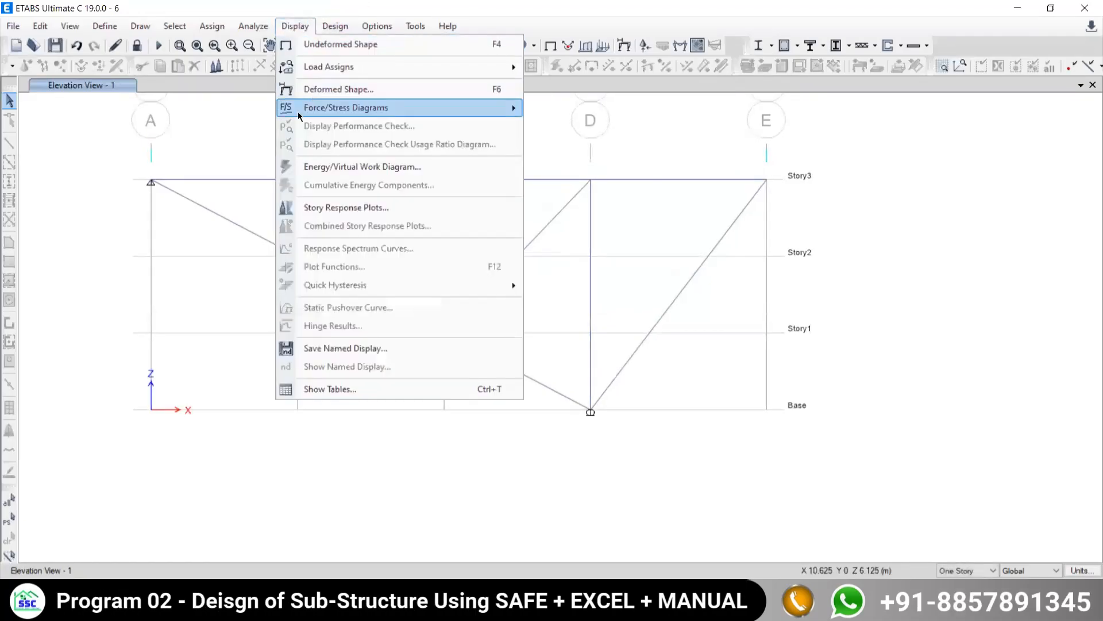
pyautogui.moveTo(304, 112)
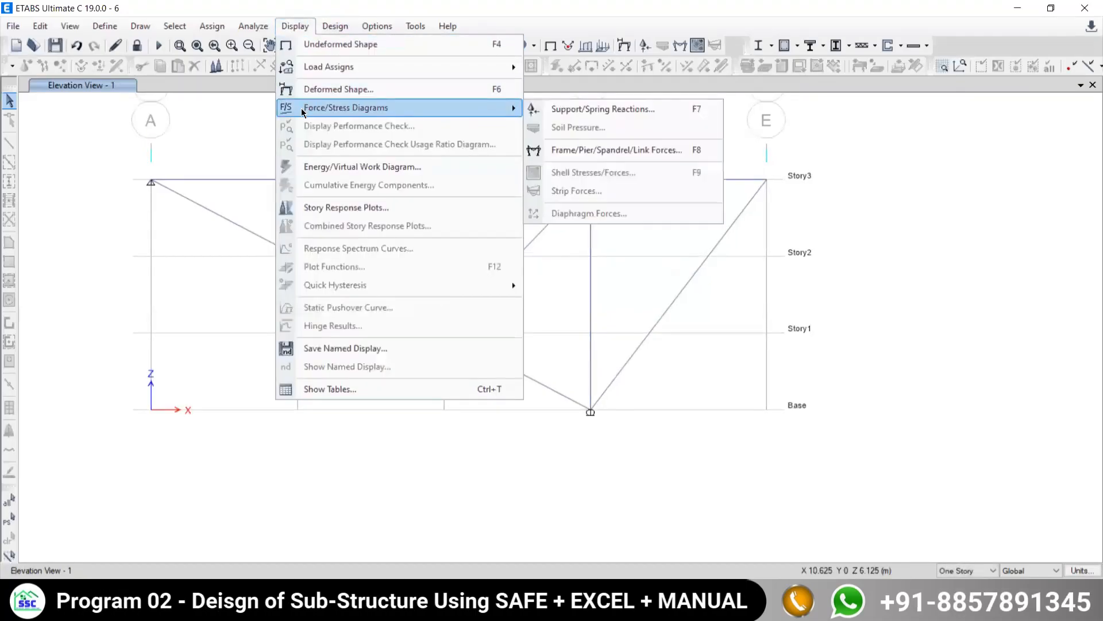
pyautogui.click(571, 110)
pyautogui.click(653, 200)
pyautogui.click(625, 218)
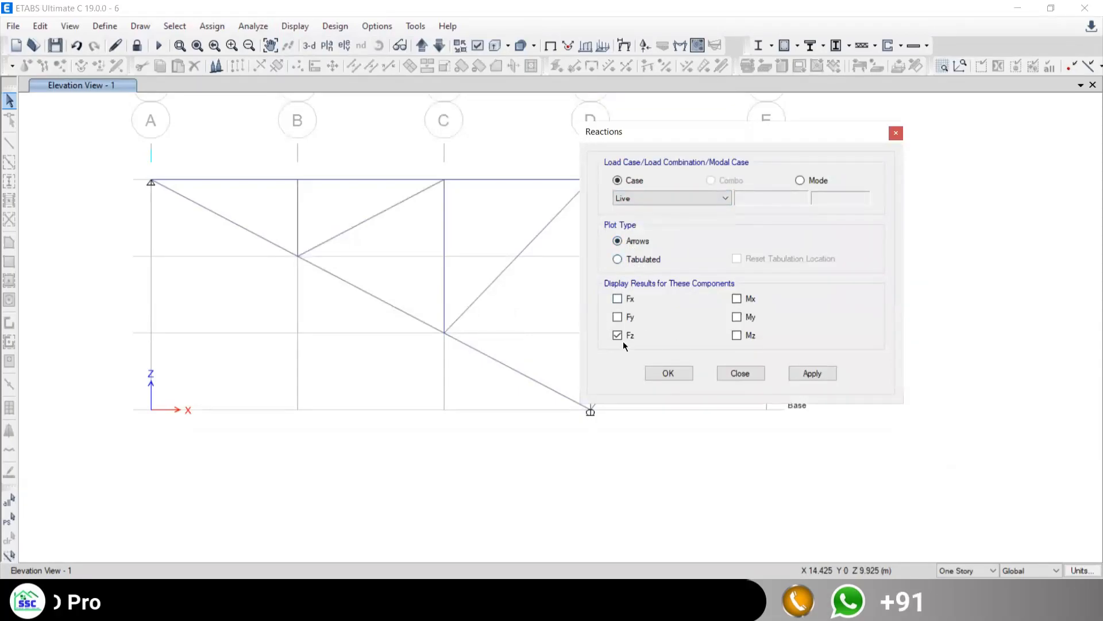
pyautogui.click(812, 373)
pyautogui.click(742, 373)
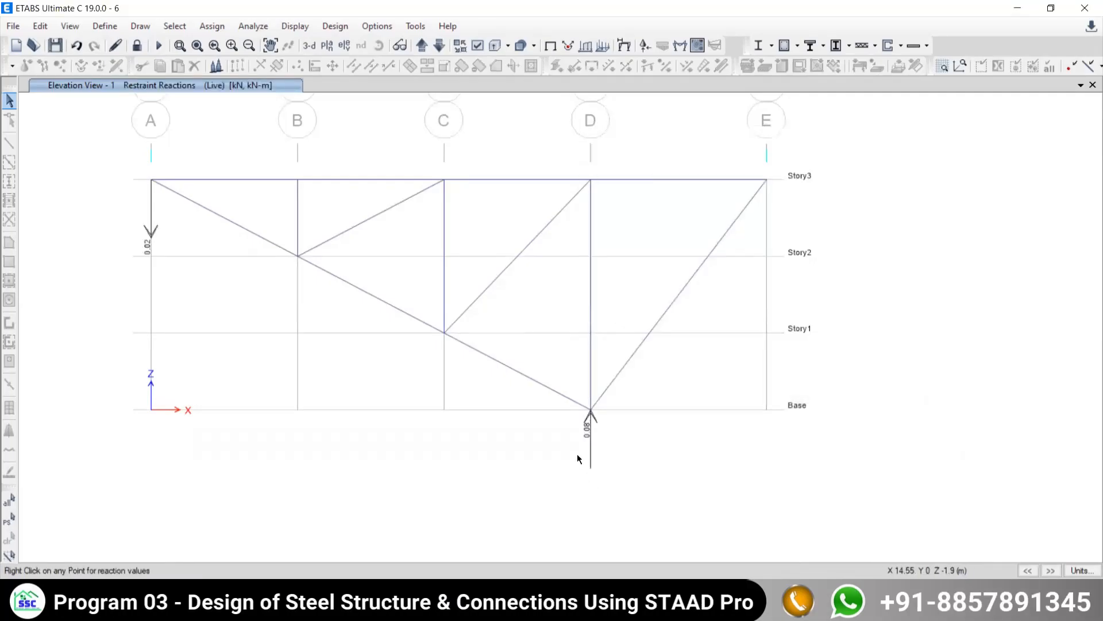
# - Recheck the truss loads and supports of Ex. 14.3.11 in the example PDF and return to ETABS
pyautogui.click(459, 607)
pyautogui.scroll(-3, 655, 364)
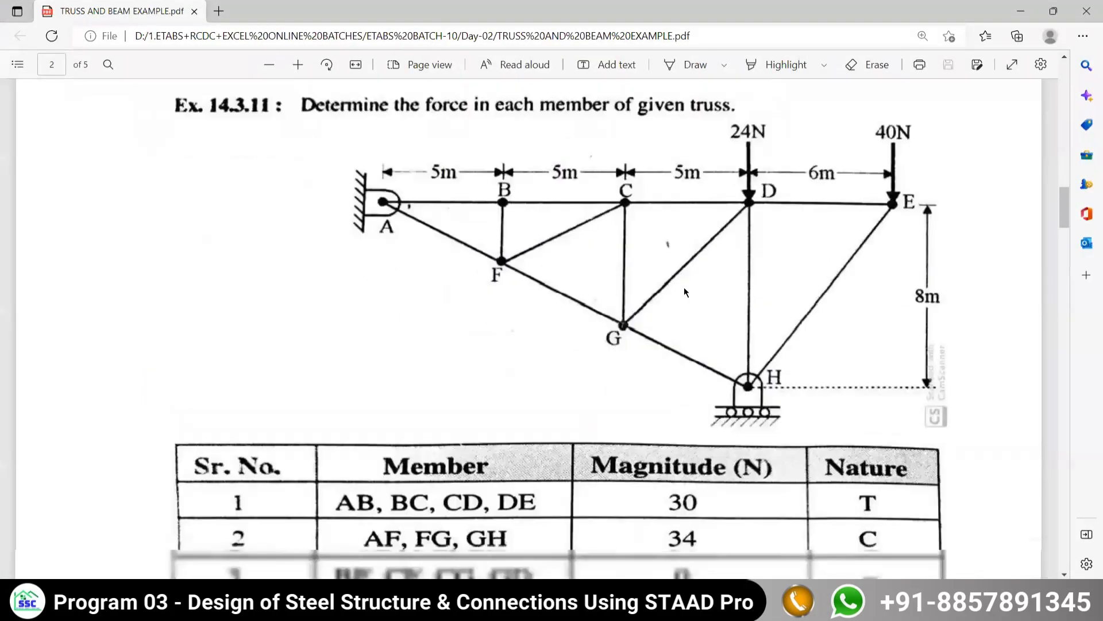
pyautogui.scroll(2, 621, 381)
pyautogui.click(701, 607)
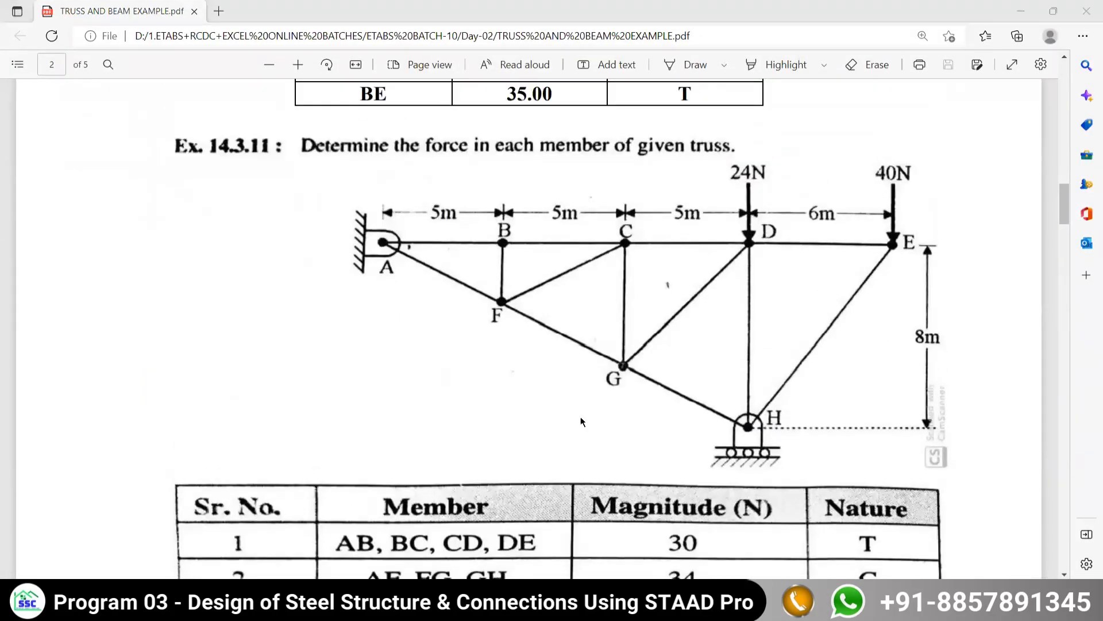
# - Display the filled axial force diagram of the frames for the Live load case
pyautogui.click(297, 25)
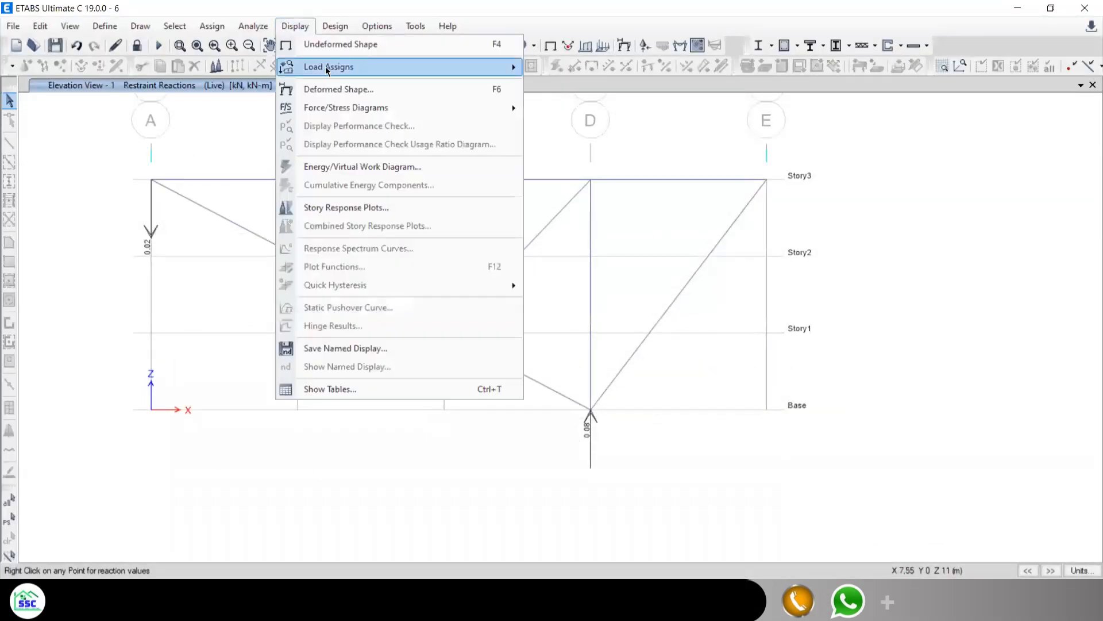
pyautogui.moveTo(298, 113)
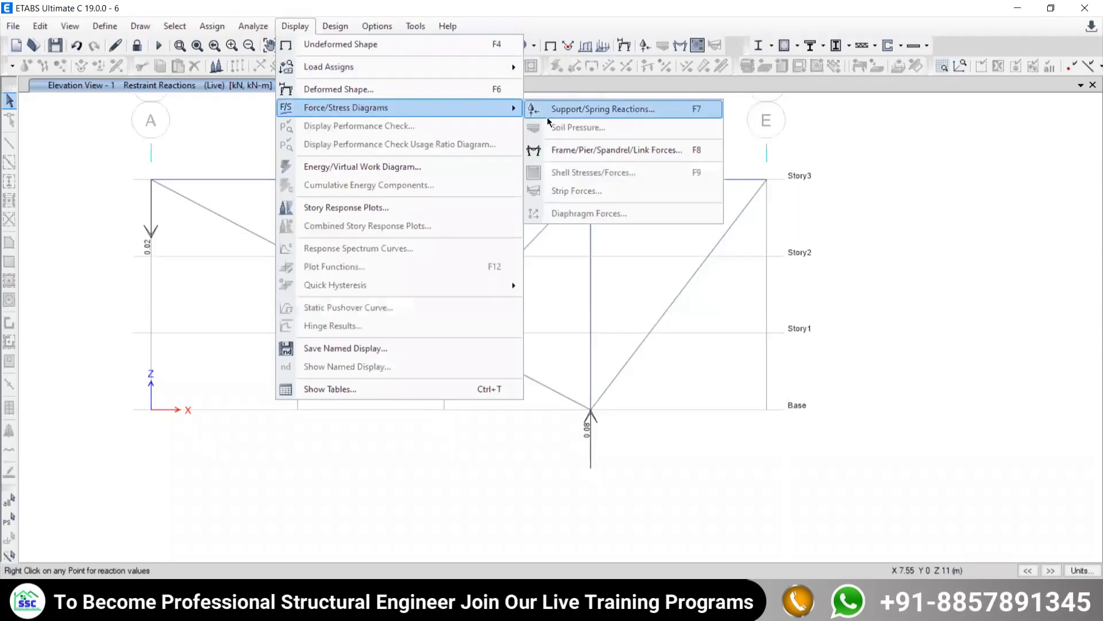
pyautogui.click(561, 149)
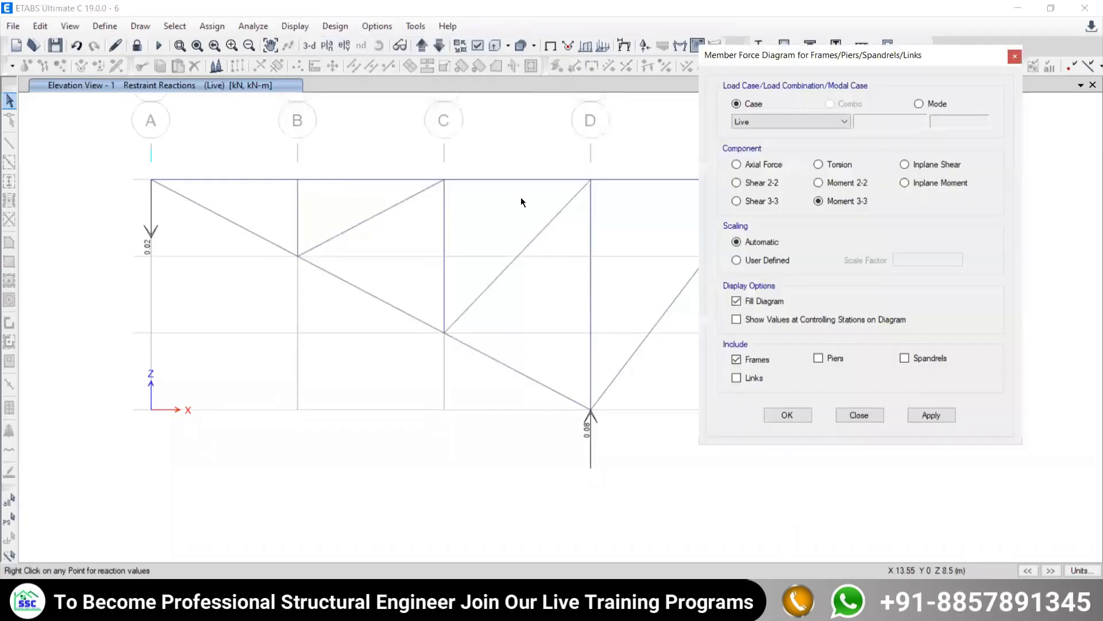
pyautogui.click(737, 165)
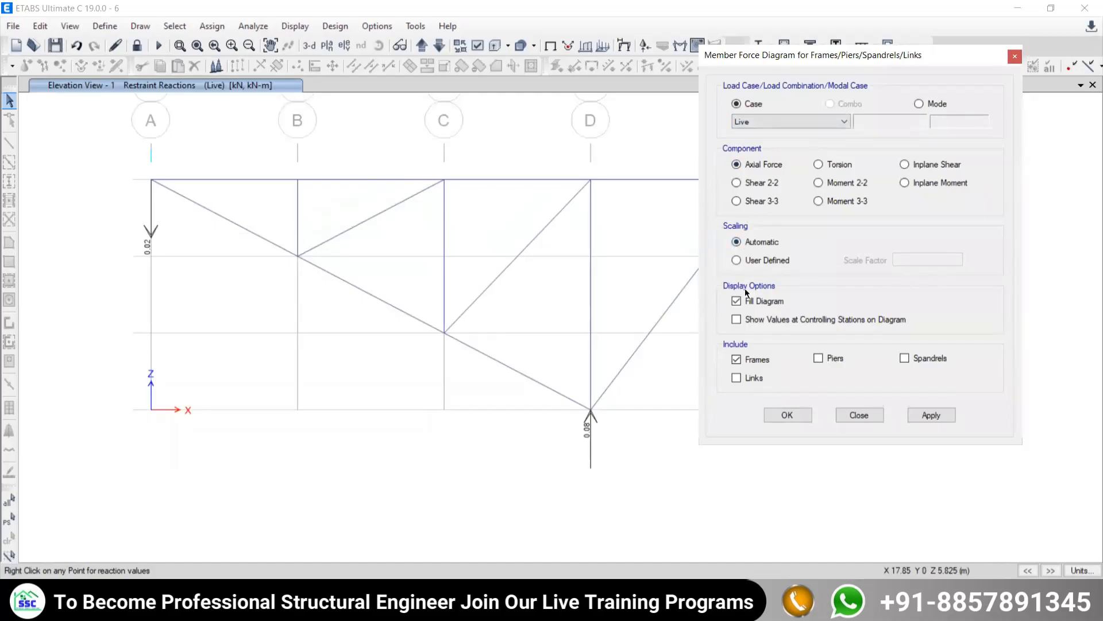
pyautogui.click(931, 415)
pyautogui.click(859, 415)
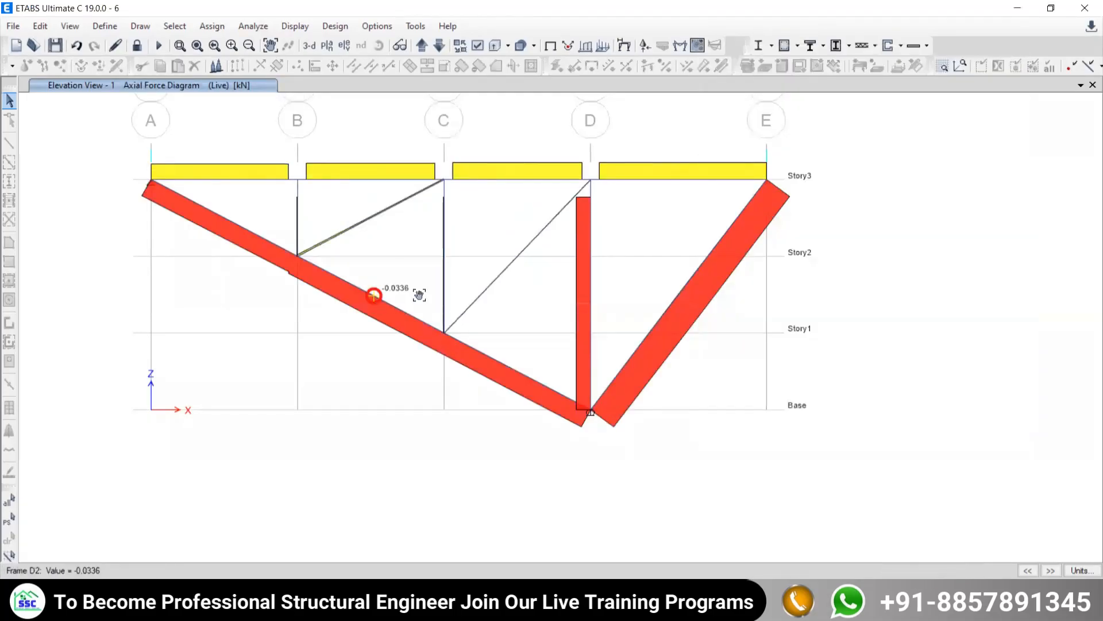
# - Show the values at controlling stations on the Live axial force diagram and examine the top chord member between grids A and B
pyautogui.moveTo(377, 292); pyautogui.dragTo(432, 331, button='middle')
pyautogui.moveTo(271, 220)
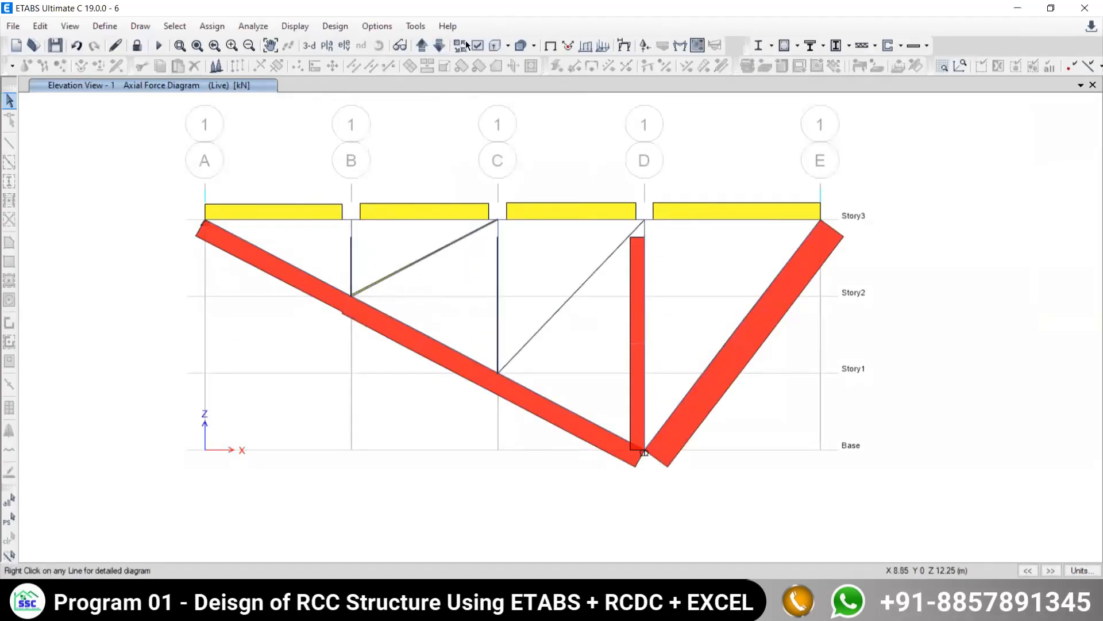
pyautogui.click(294, 26)
pyautogui.moveTo(345, 107)
pyautogui.click(592, 150)
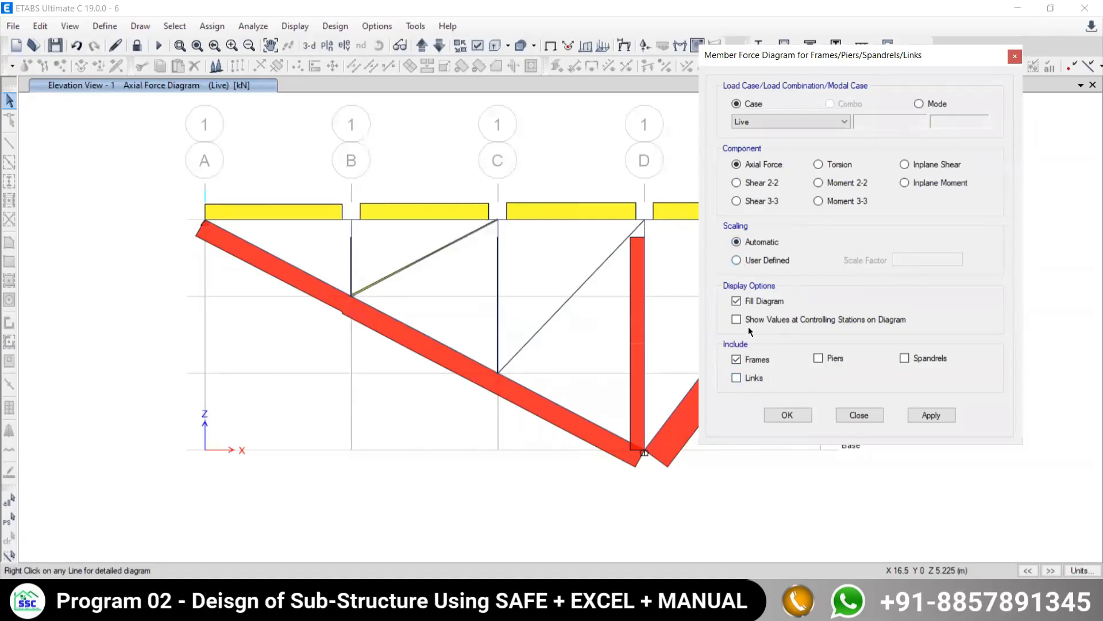
pyautogui.click(928, 415)
pyautogui.click(787, 415)
pyautogui.click(239, 216)
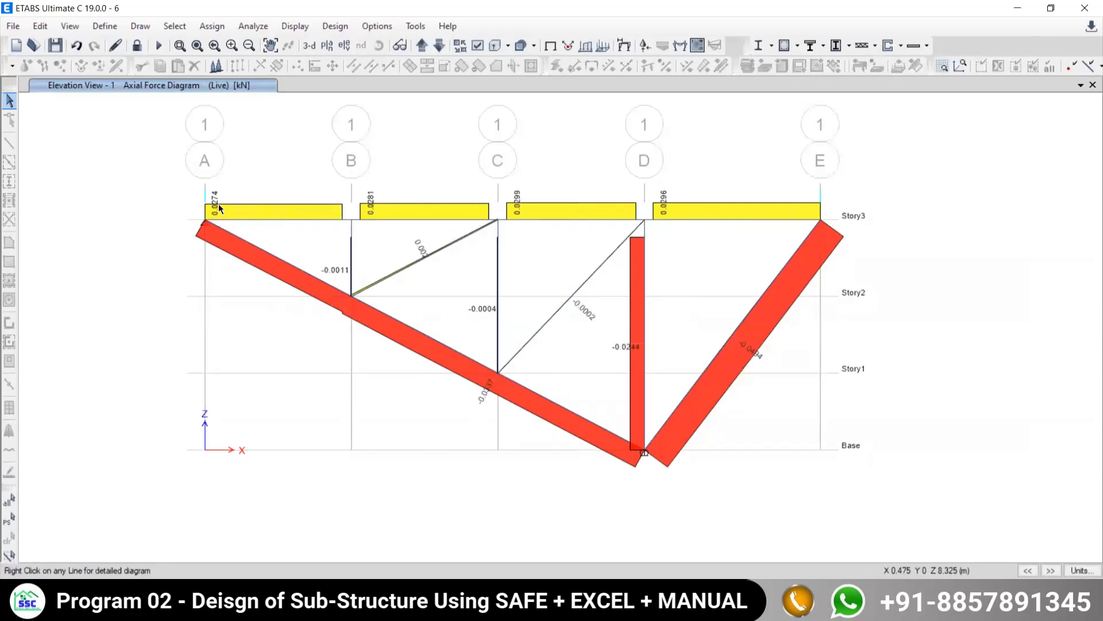
# - Compare the axial forces with the member force table of Ex. 14.3.11 in the example PDF, with the truss and table both in view
pyautogui.moveTo(624, 600)
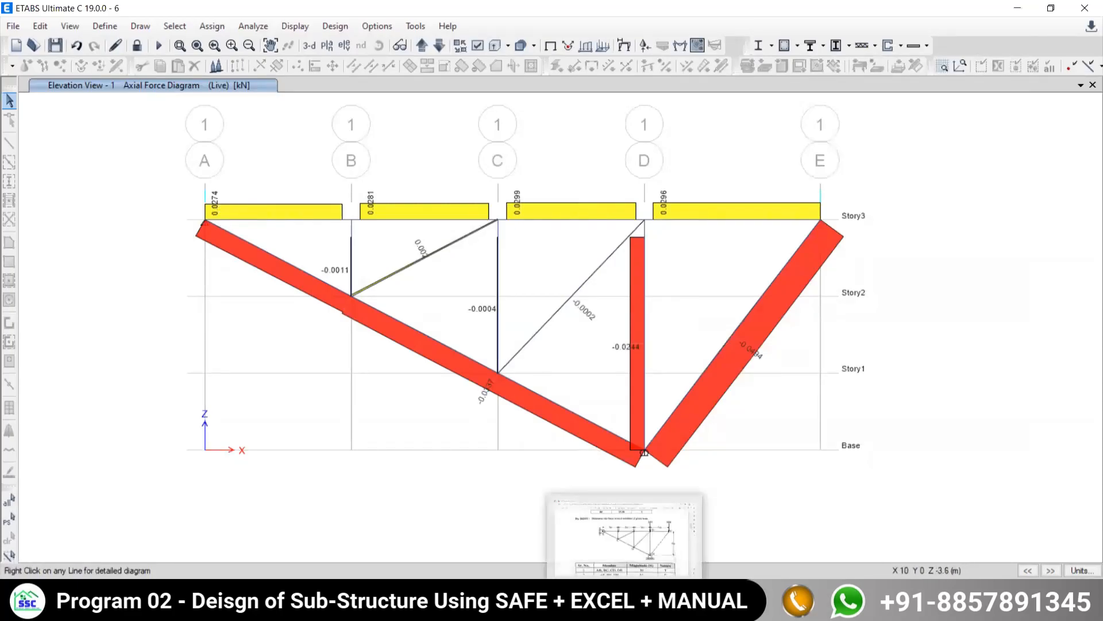
pyautogui.click(625, 541)
pyautogui.scroll(-4, 361, 317)
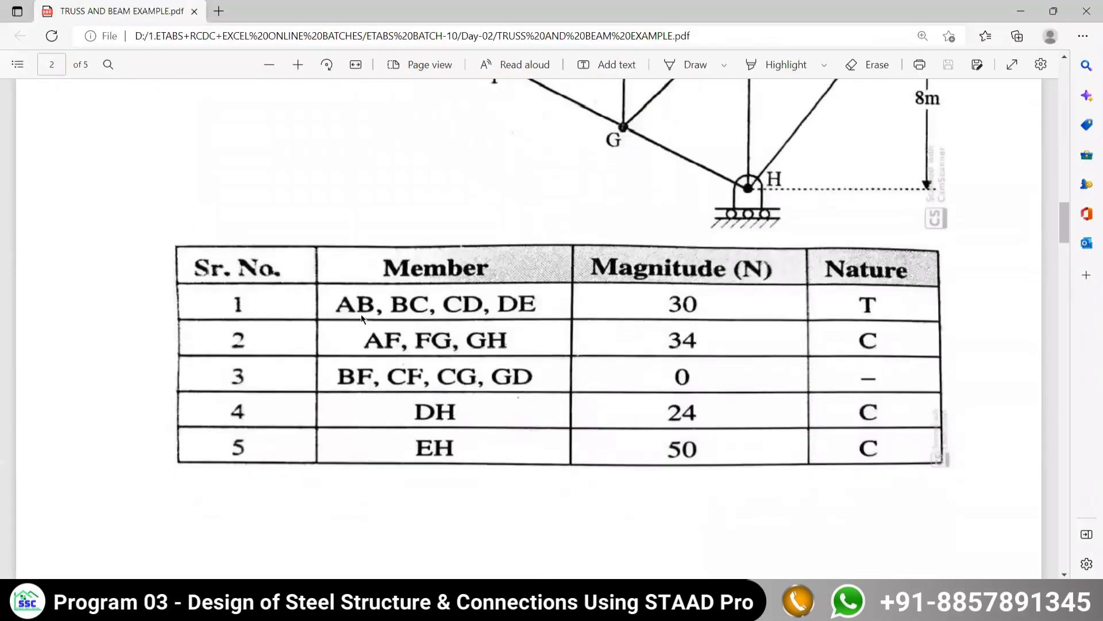
pyautogui.click(650, 601)
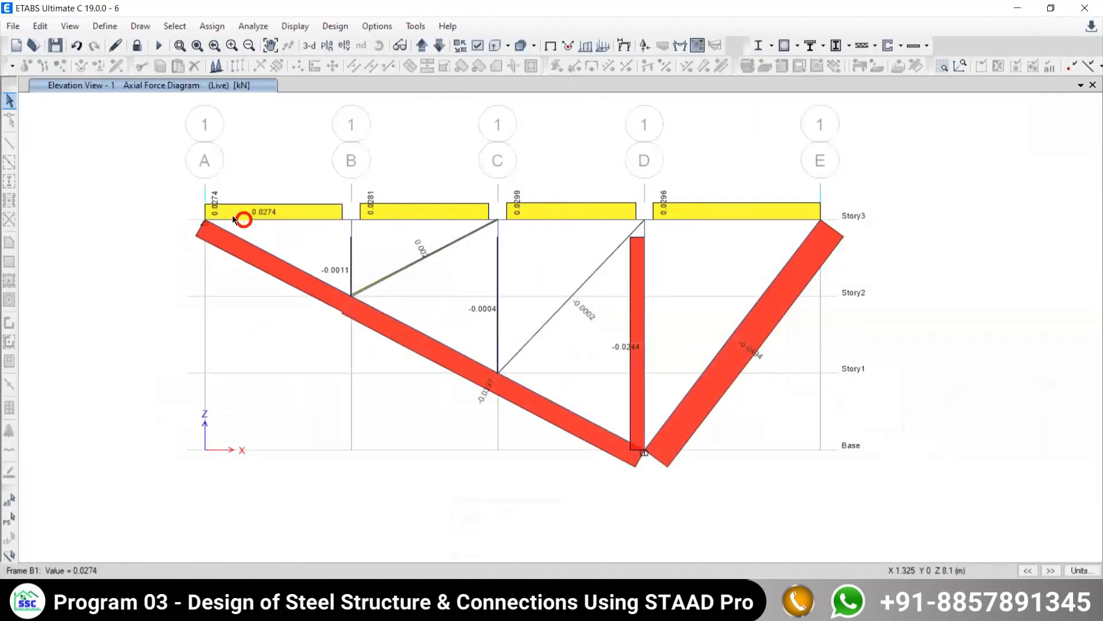
pyautogui.hotkey('alt', 'Tab')
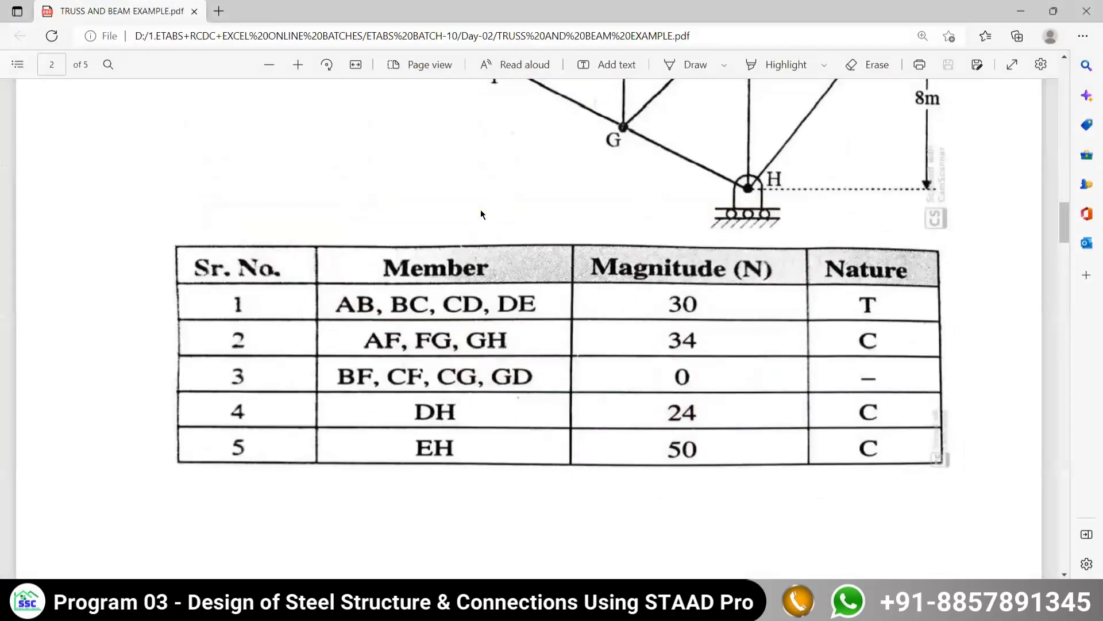
pyautogui.scroll(3, 480, 209)
pyautogui.click(268, 65)
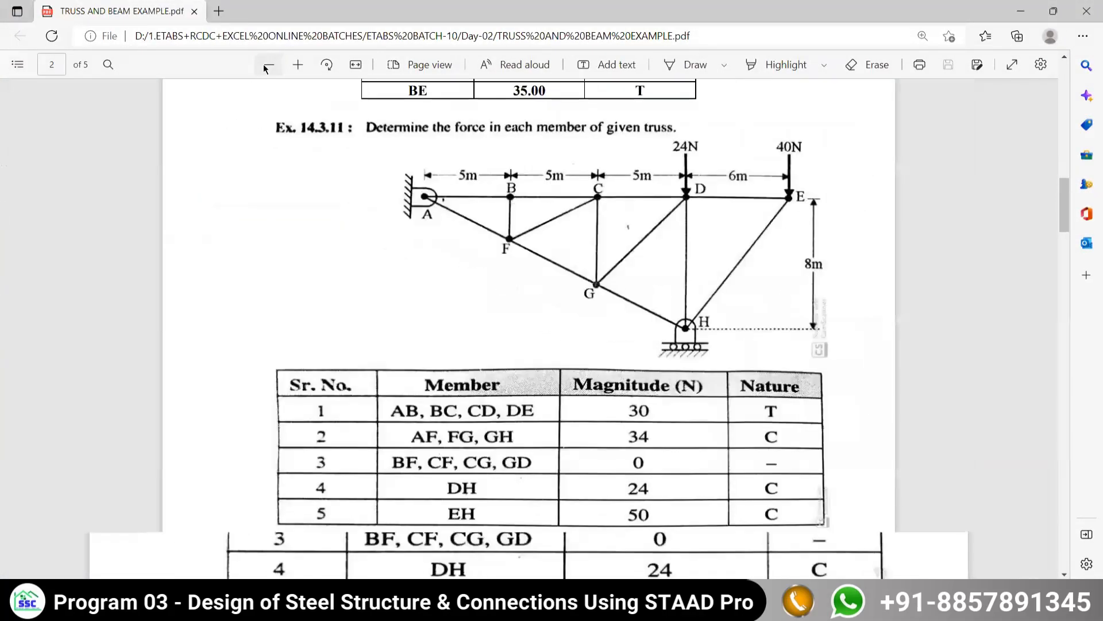
pyautogui.click(269, 65)
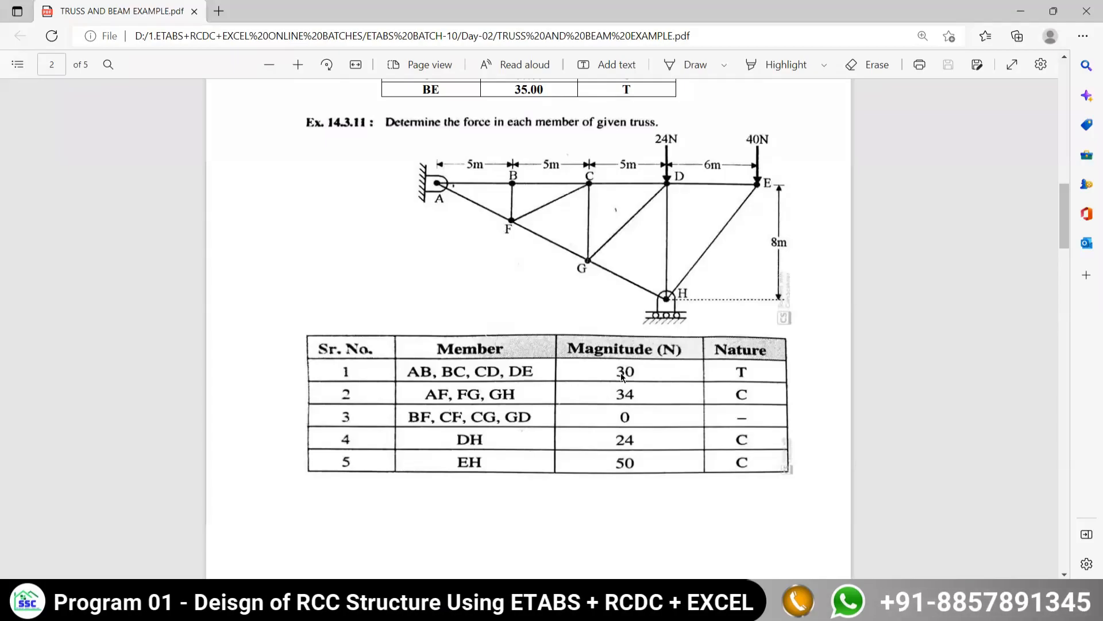
# - Examine the axial forces of the top chord and the undivided sloping bottom chord in ETABS against the Ex. 14.3.11 table in the example PDF
pyautogui.hotkey('alt', 'Tab')
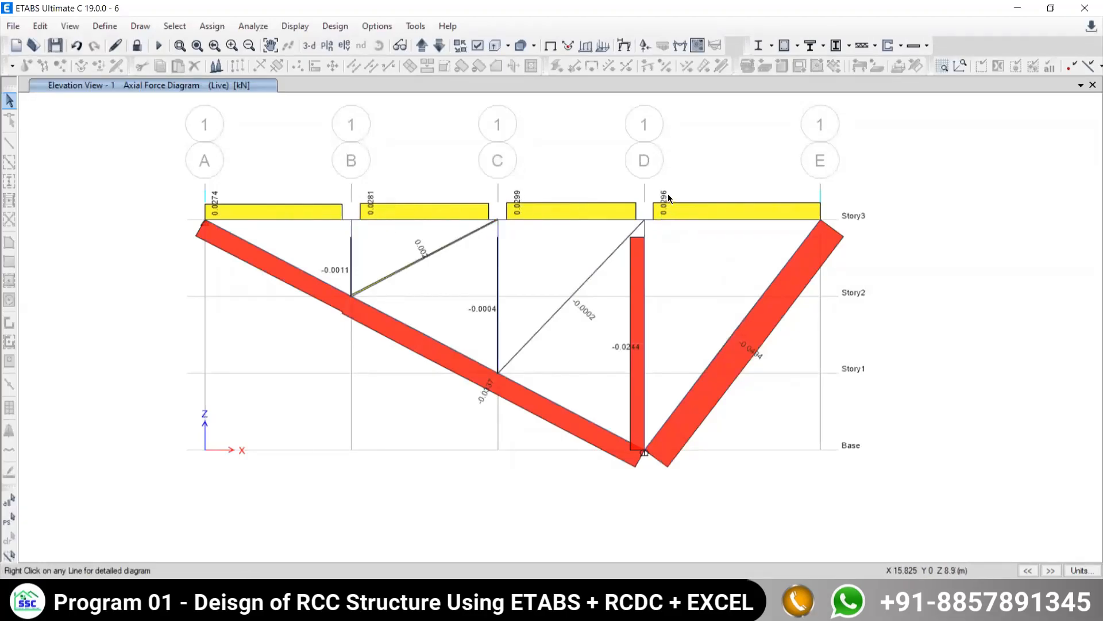
pyautogui.rightClick(392, 219)
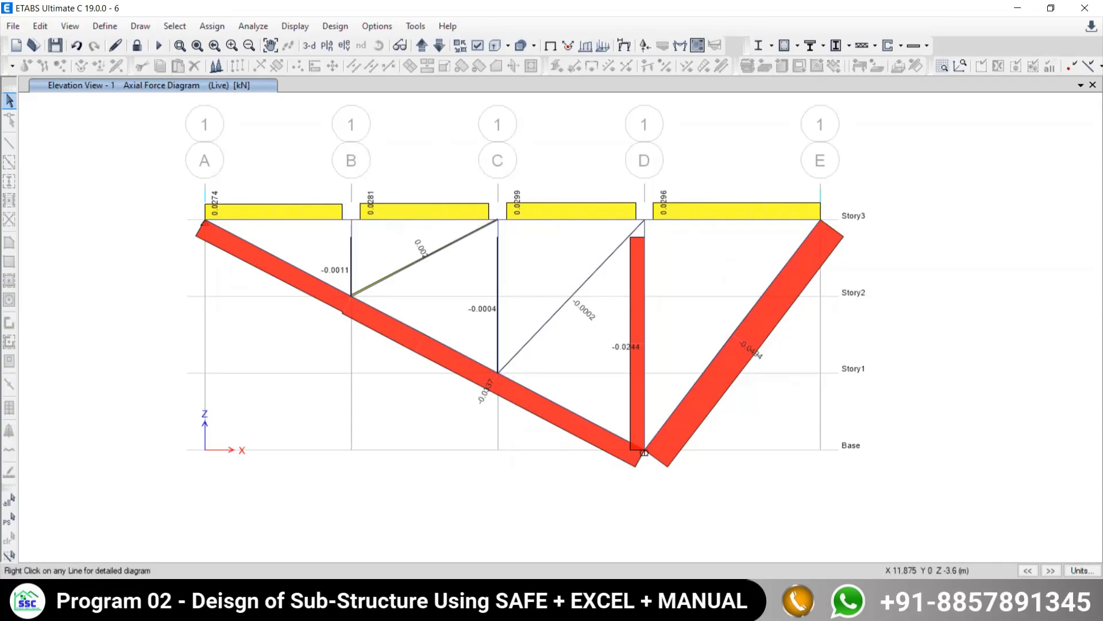
pyautogui.moveTo(625, 607)
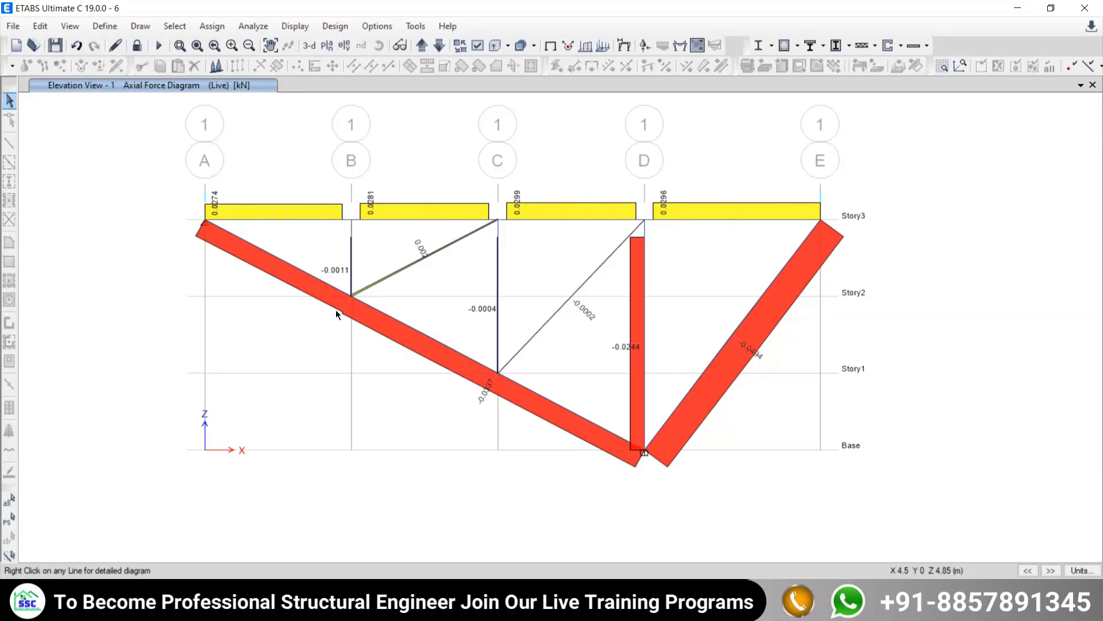
pyautogui.click(420, 335)
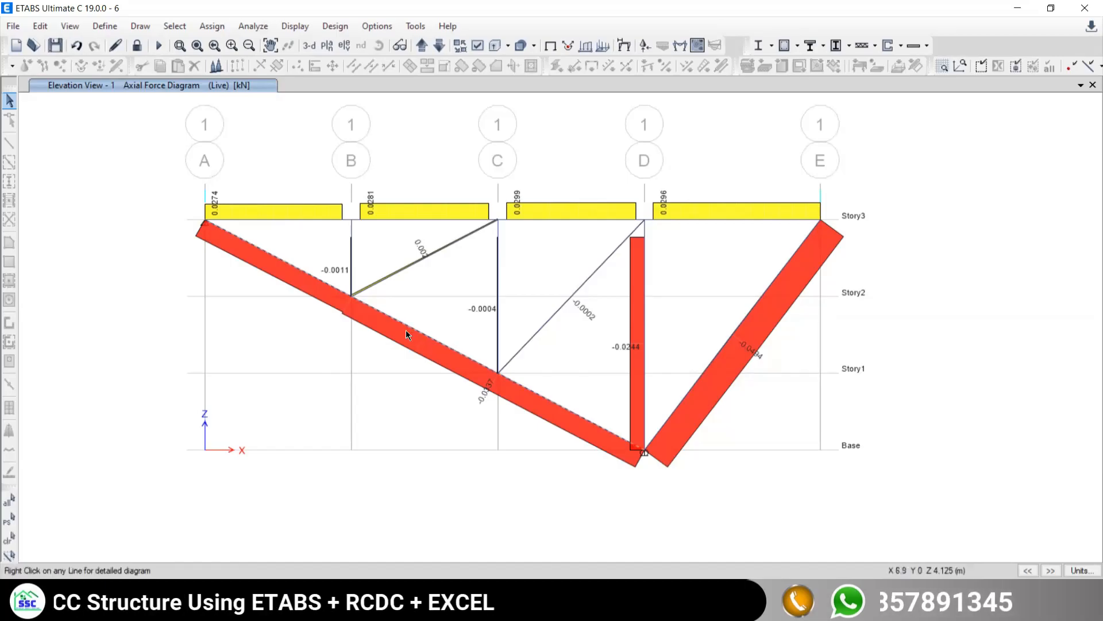
pyautogui.scroll(5, 407, 330)
pyautogui.scroll(-10, 408, 330)
pyautogui.scroll(5, 412, 339)
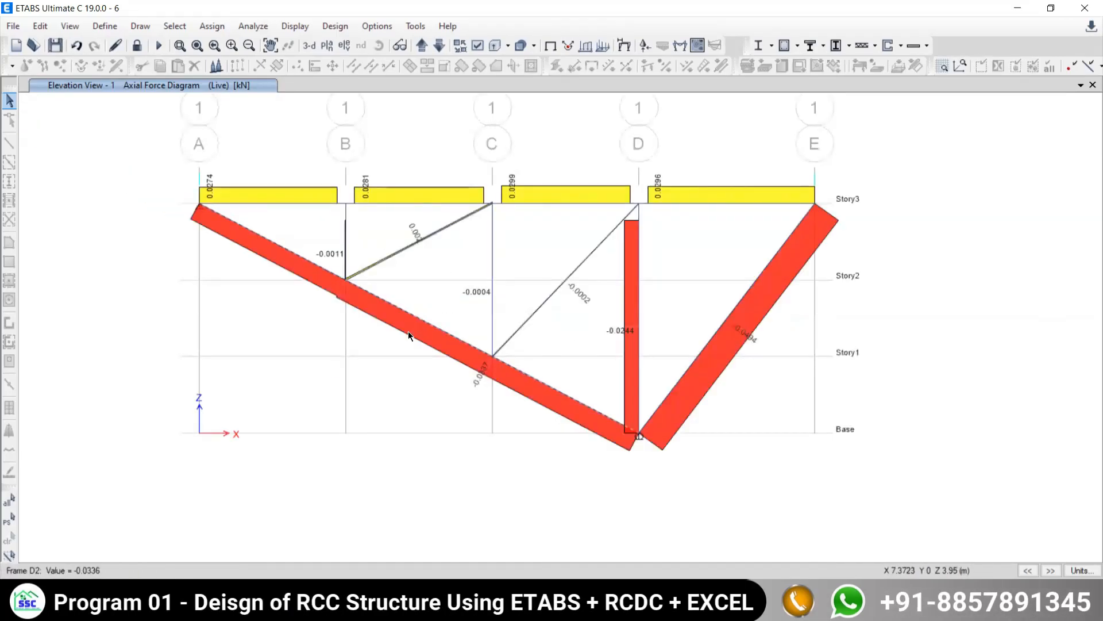
pyautogui.click(416, 315)
pyautogui.click(441, 608)
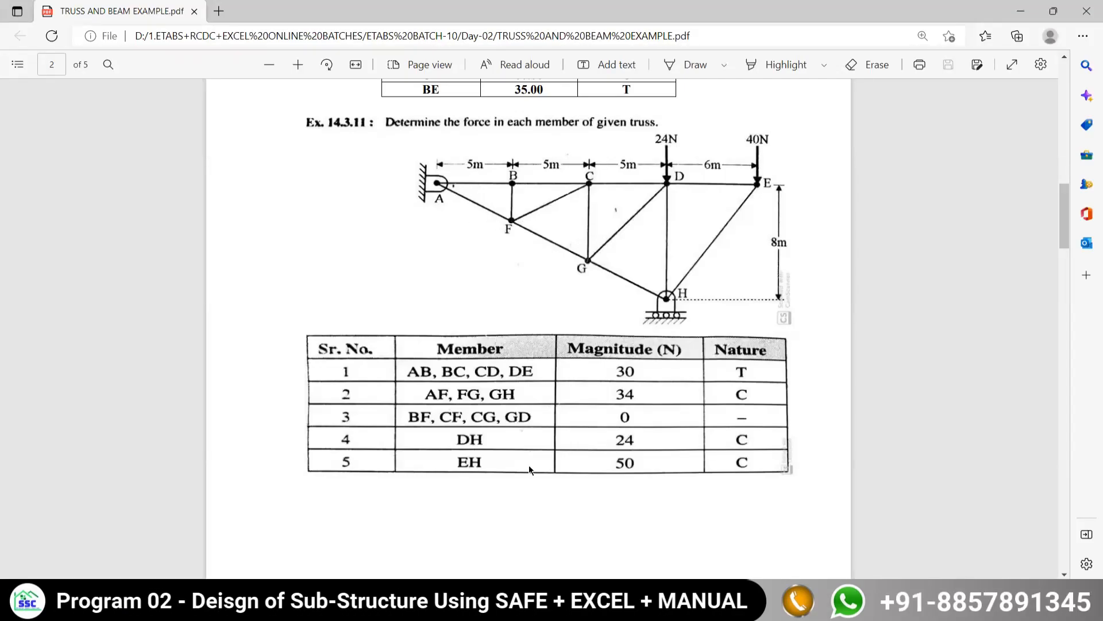
pyautogui.hotkey('alt', 'Tab')
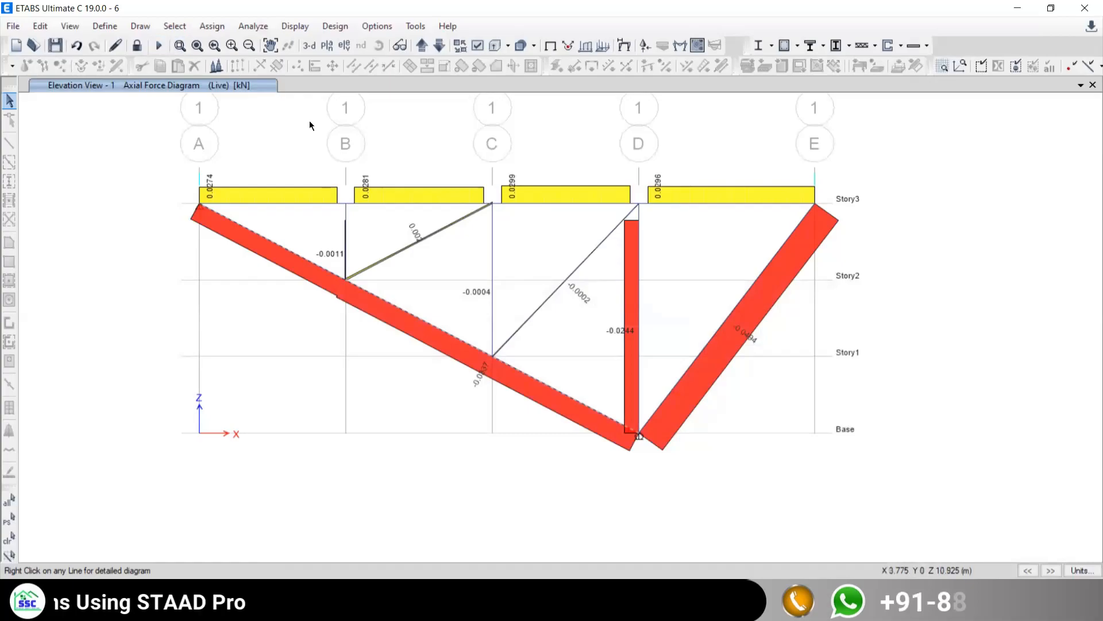
# - Unlock the model and divide the sloping bottom chord at its intermediate joints on grids B and C, breaking at intersections with selected frames and joints
pyautogui.click(136, 49)
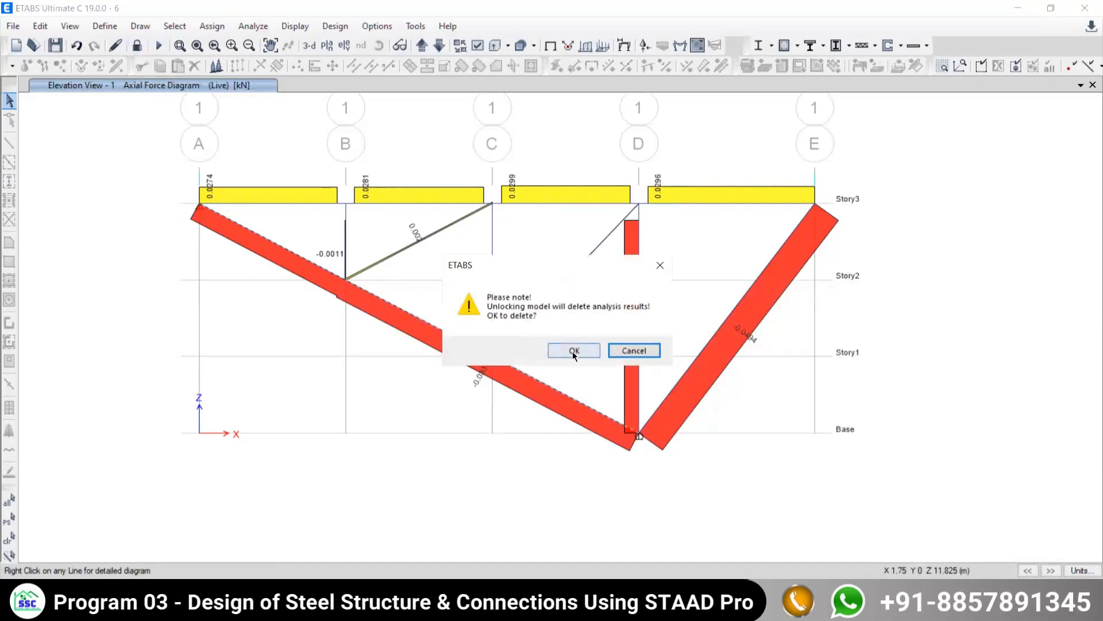
pyautogui.click(572, 351)
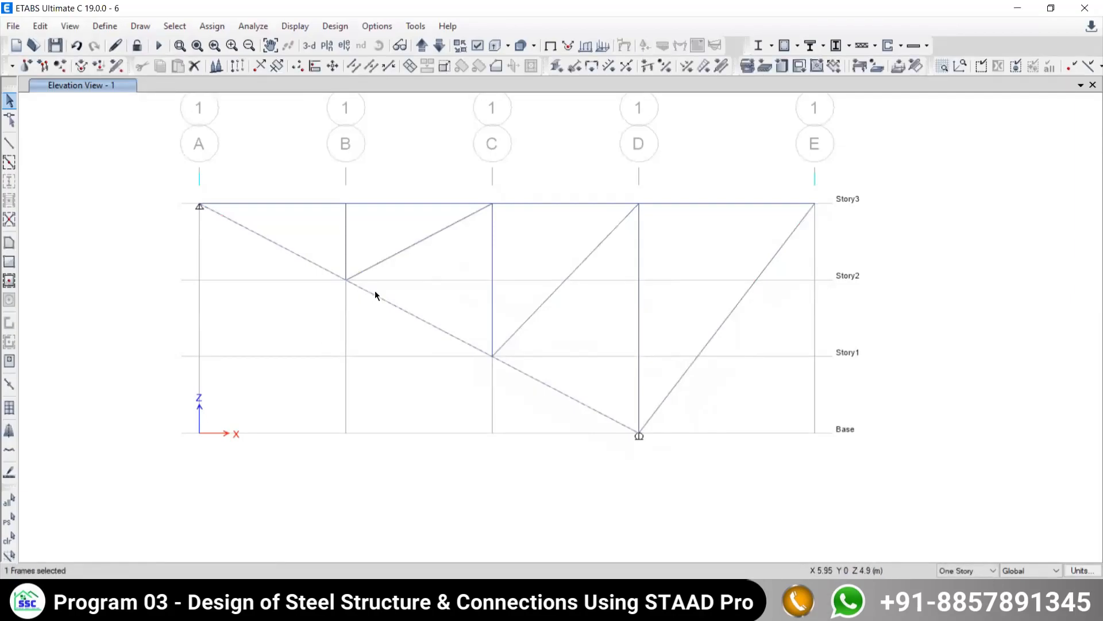
pyautogui.moveTo(324, 246); pyautogui.dragTo(371, 311)
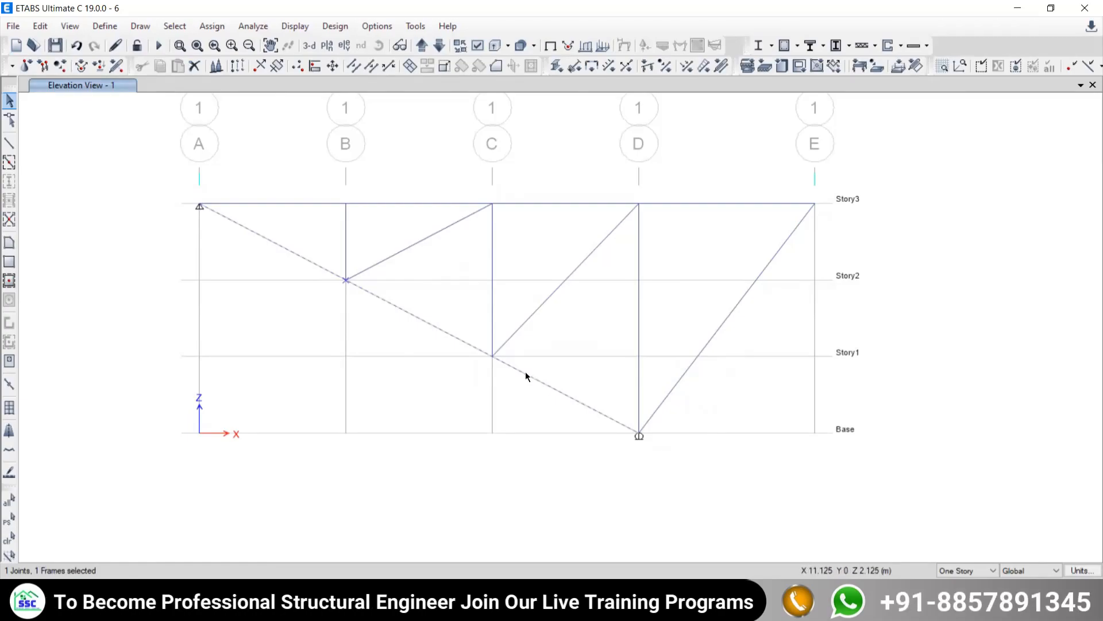
pyautogui.moveTo(468, 323); pyautogui.dragTo(530, 391)
pyautogui.click(40, 27)
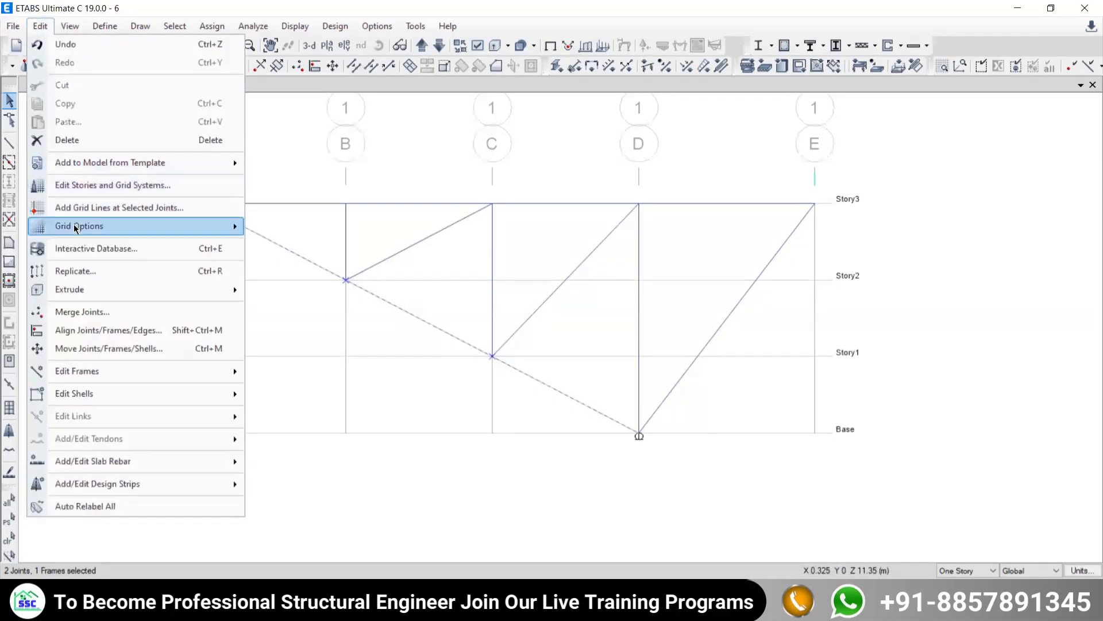
pyautogui.moveTo(64, 373)
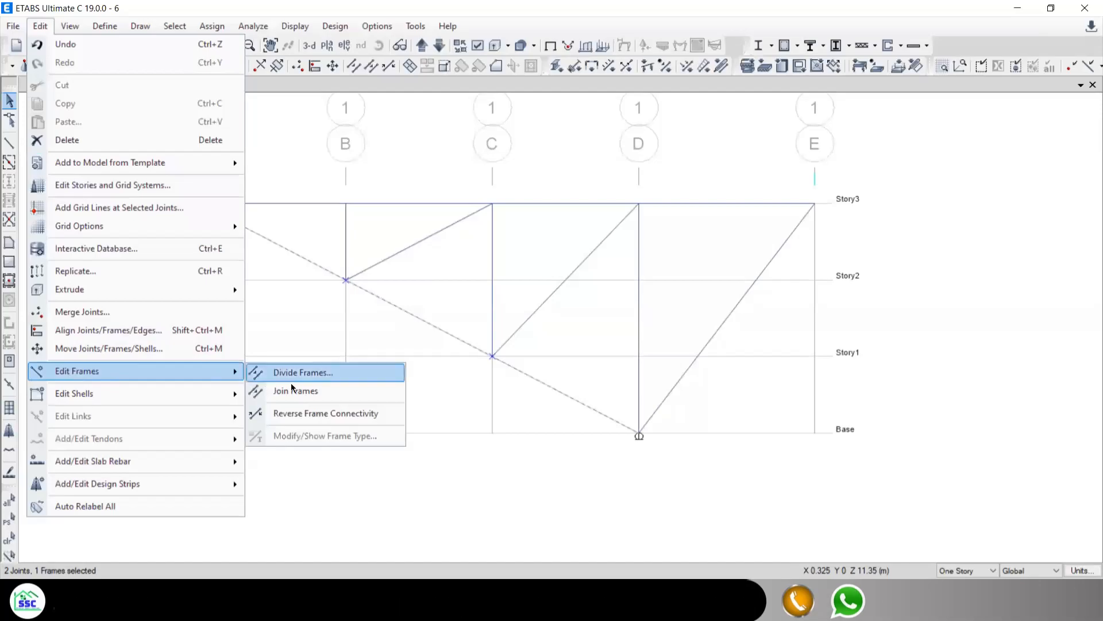
pyautogui.click(297, 373)
pyautogui.click(471, 295)
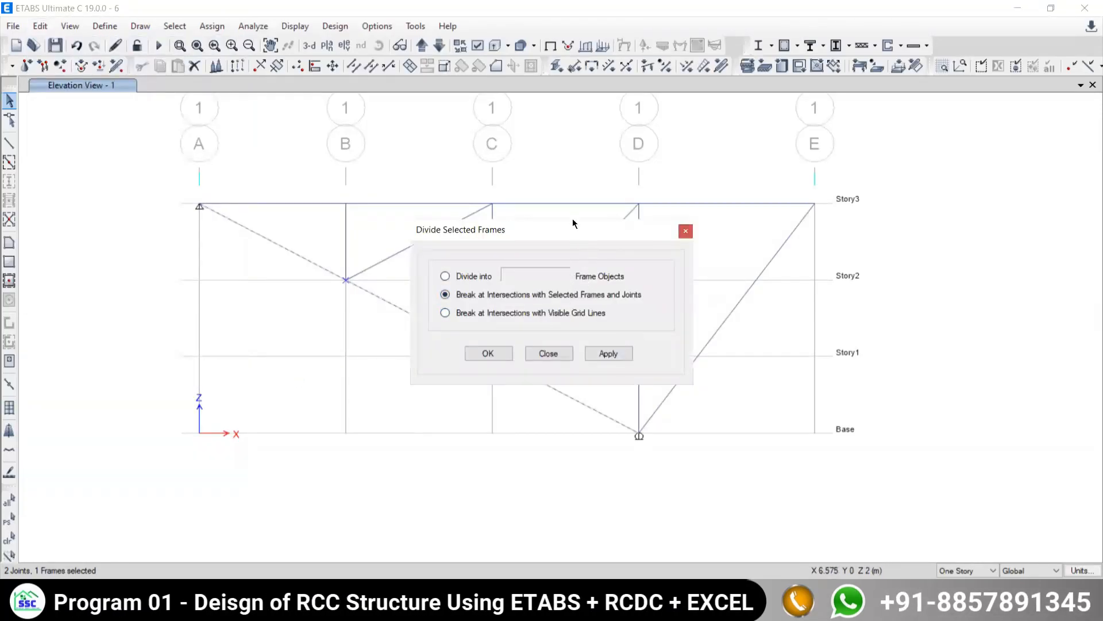
pyautogui.moveTo(560, 229); pyautogui.dragTo(591, 40)
pyautogui.click(624, 162)
# - Check the divided segments of the sloping chord by selecting them, and finish frame division with the selection cleared
pyautogui.moveTo(433, 281); pyautogui.dragTo(380, 338)
pyautogui.moveTo(518, 412); pyautogui.dragTo(517, 413)
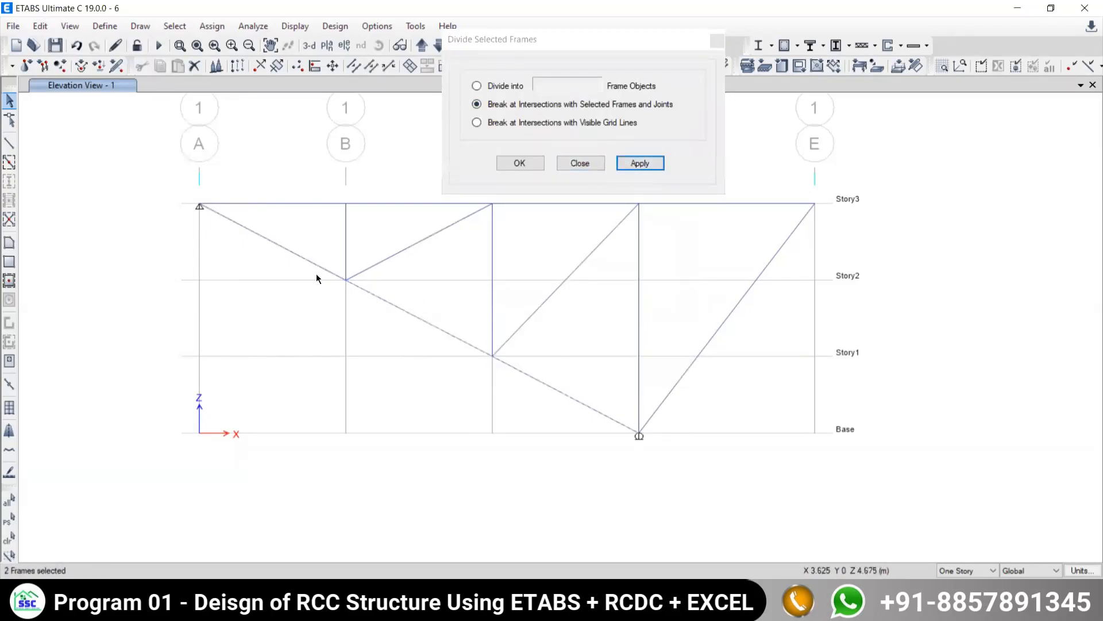
pyautogui.click(9, 538)
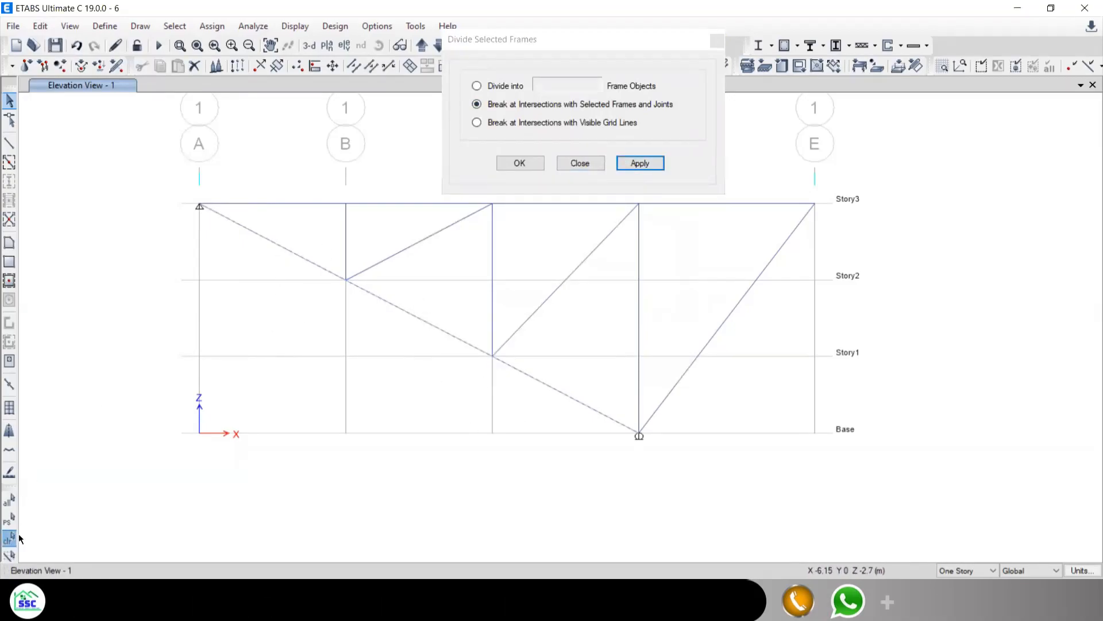
pyautogui.click(568, 161)
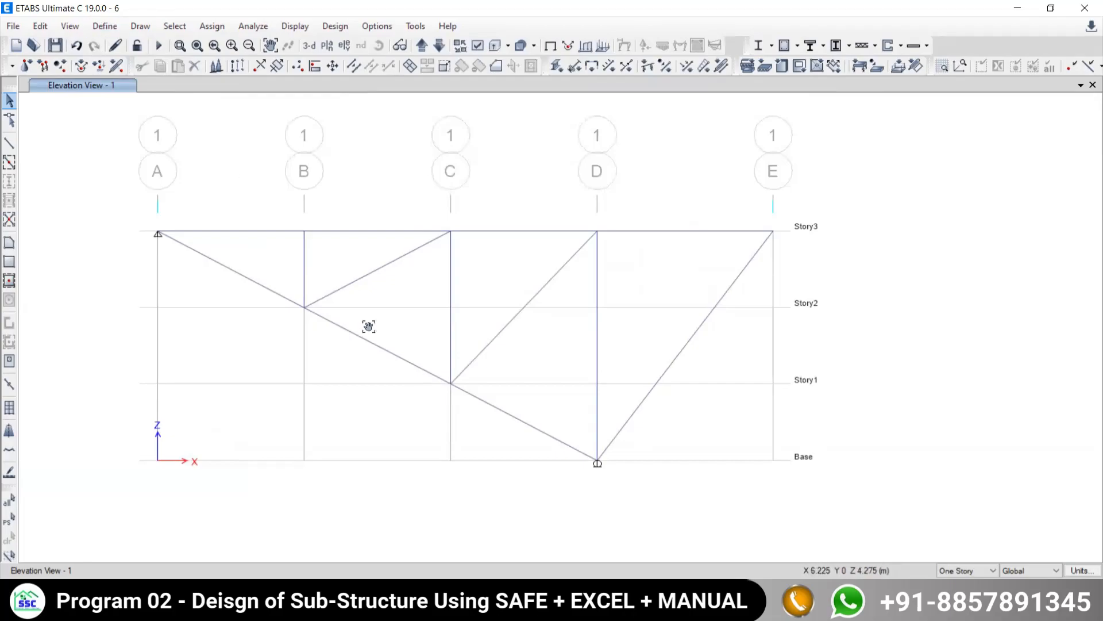
# - Select every truss member in the elevation: the top chord, sloping bottom chord, verticals and diagonals
pyautogui.moveTo(346, 343); pyautogui.dragTo(399, 317)
pyautogui.click(286, 247)
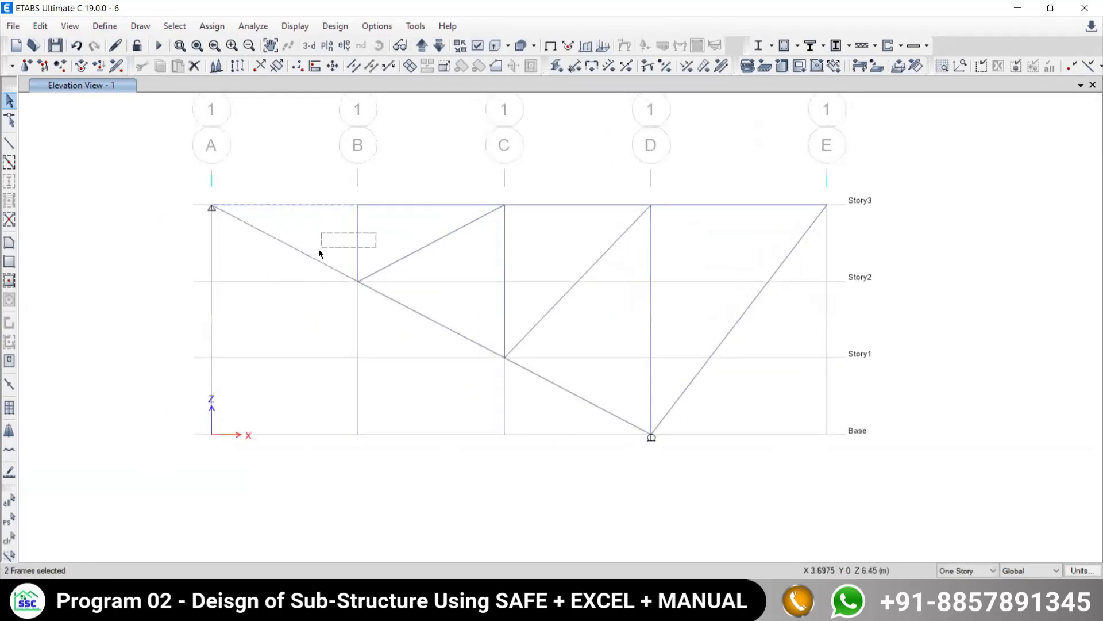
pyautogui.moveTo(416, 237); pyautogui.dragTo(410, 235)
pyautogui.moveTo(462, 297); pyautogui.dragTo(407, 360)
pyautogui.moveTo(519, 257); pyautogui.dragTo(468, 270)
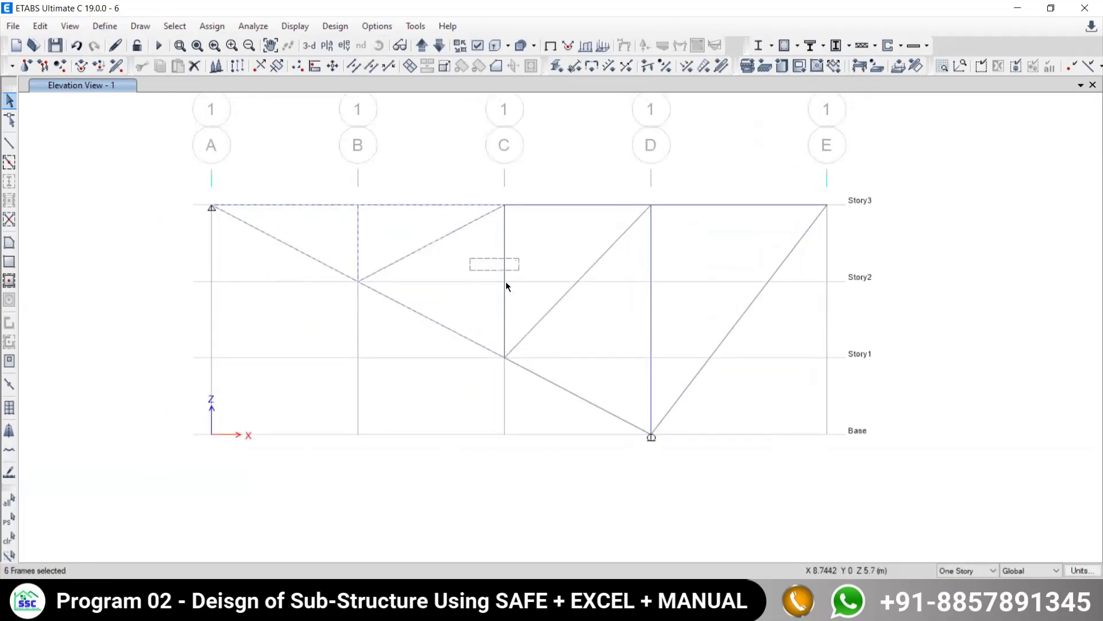
pyautogui.moveTo(596, 288); pyautogui.dragTo(542, 289)
pyautogui.moveTo(673, 273); pyautogui.dragTo(631, 287)
pyautogui.moveTo(745, 332); pyautogui.dragTo(717, 359)
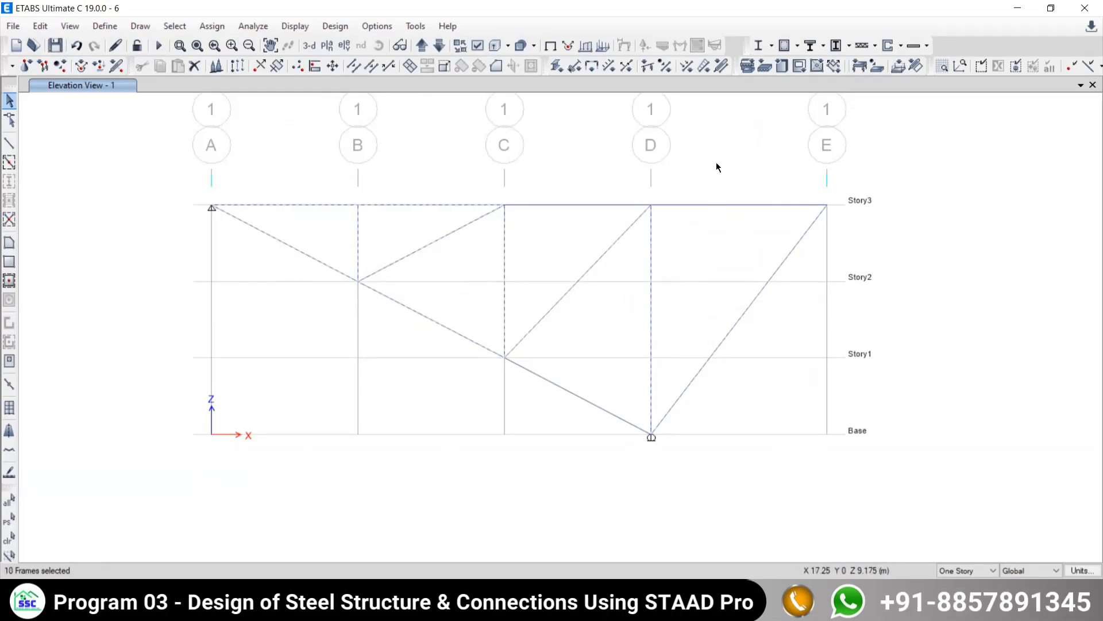
pyautogui.moveTo(712, 238); pyautogui.dragTo(712, 236)
pyautogui.moveTo(463, 408); pyautogui.dragTo(436, 375, button='middle')
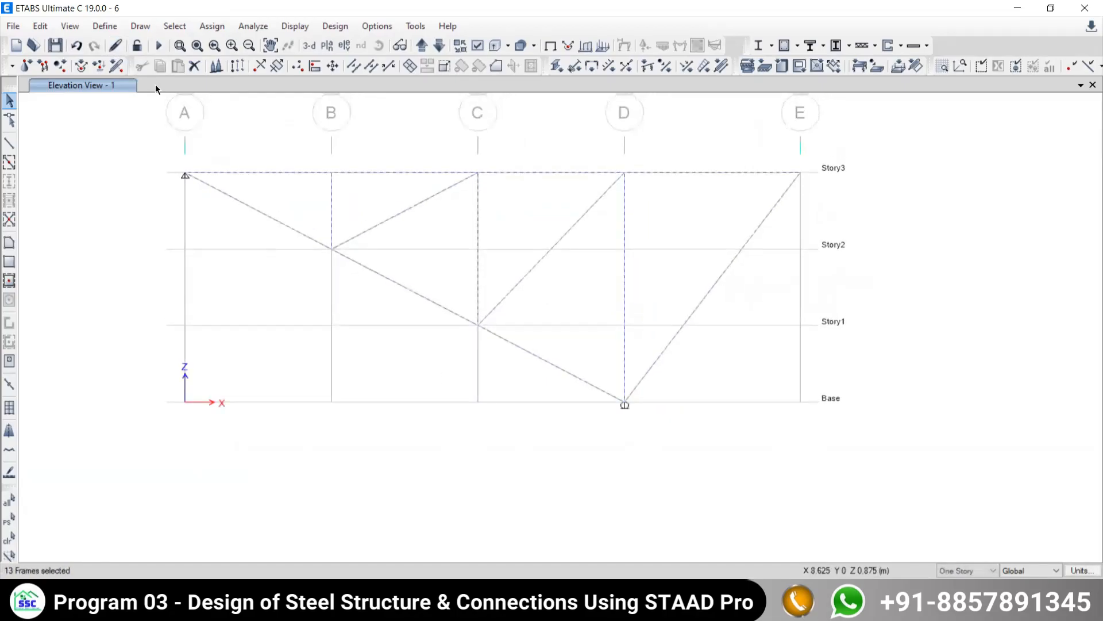
pyautogui.moveTo(199, 113); pyautogui.dragTo(188, 163, button='middle')
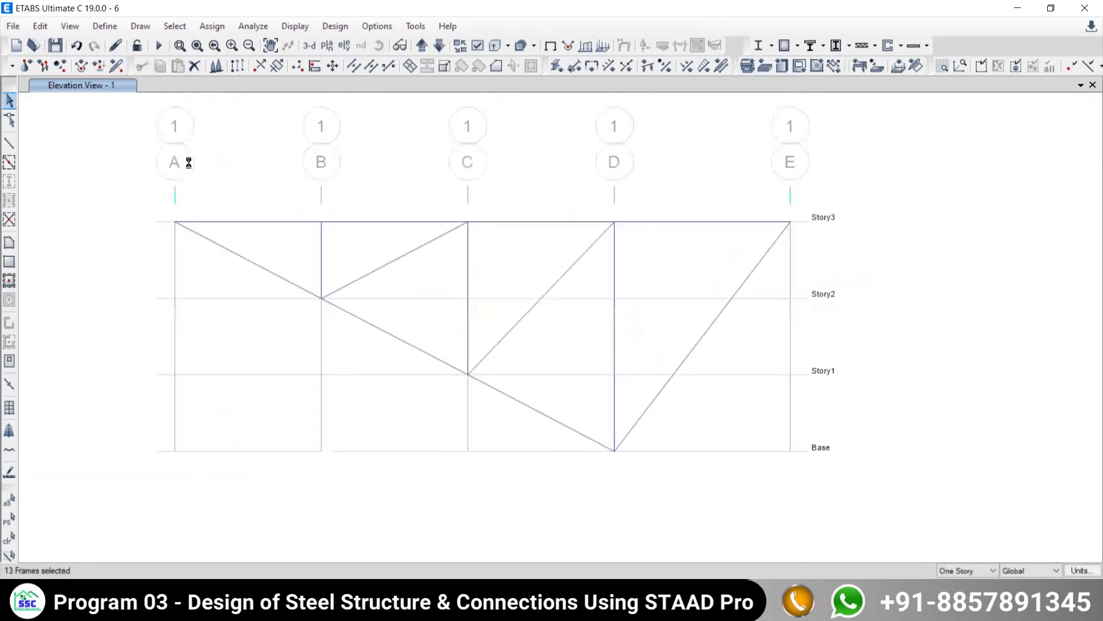
# - Release Moment 22 (Minor) and Moment 33 (Major) at the start and end of all selected frames, with zero partial fixity
pyautogui.click(212, 26)
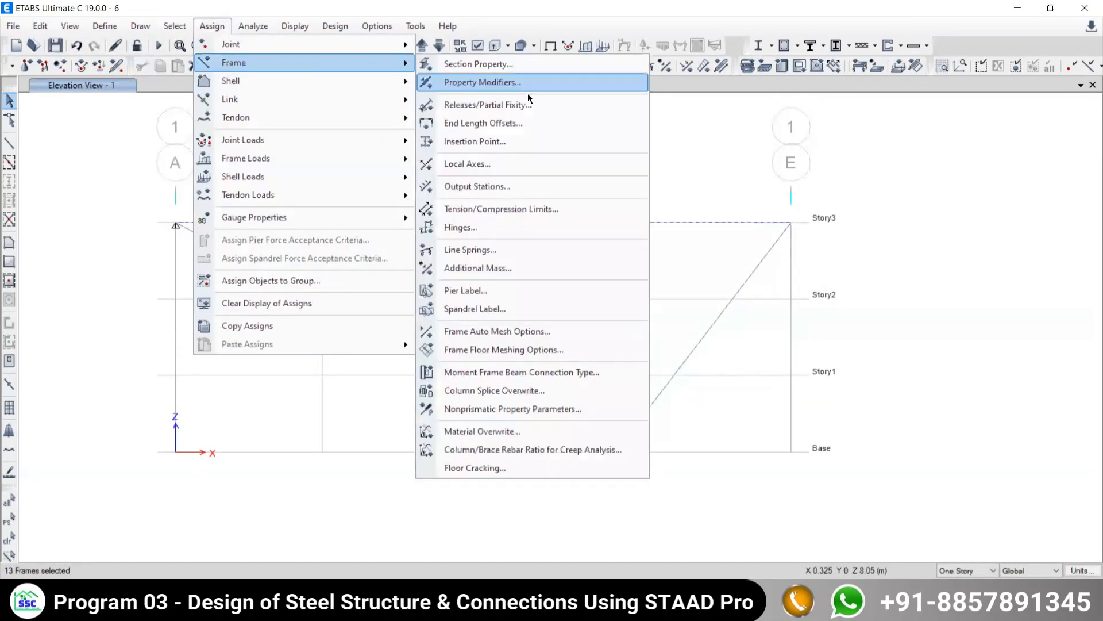
pyautogui.click(453, 107)
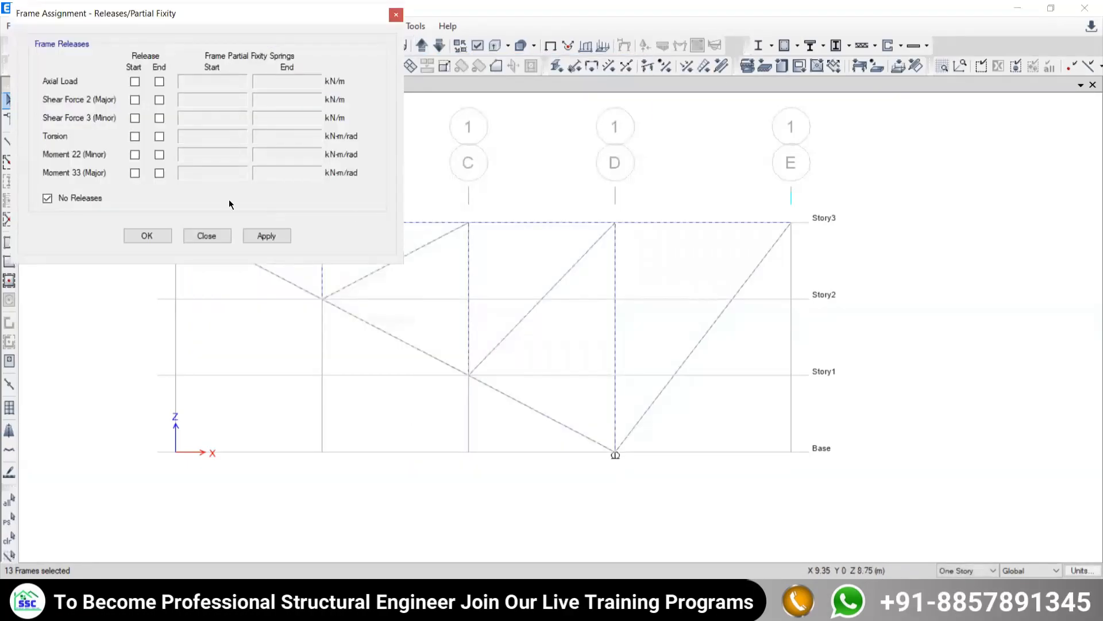
pyautogui.click(135, 155)
pyautogui.click(134, 173)
pyautogui.click(160, 155)
pyautogui.click(159, 173)
pyautogui.click(263, 237)
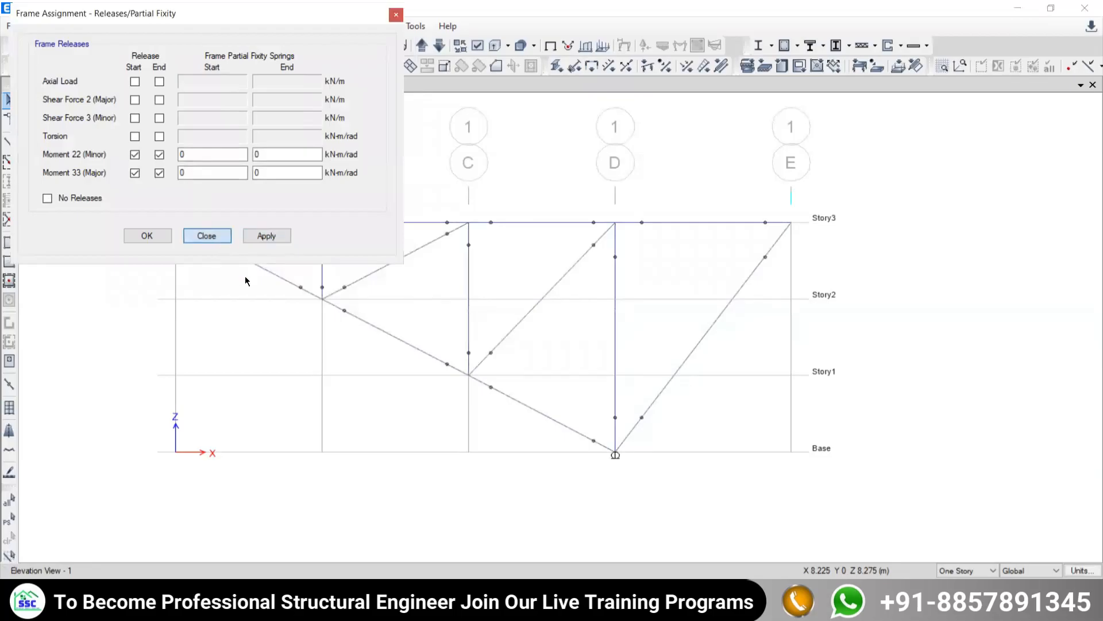
pyautogui.click(219, 240)
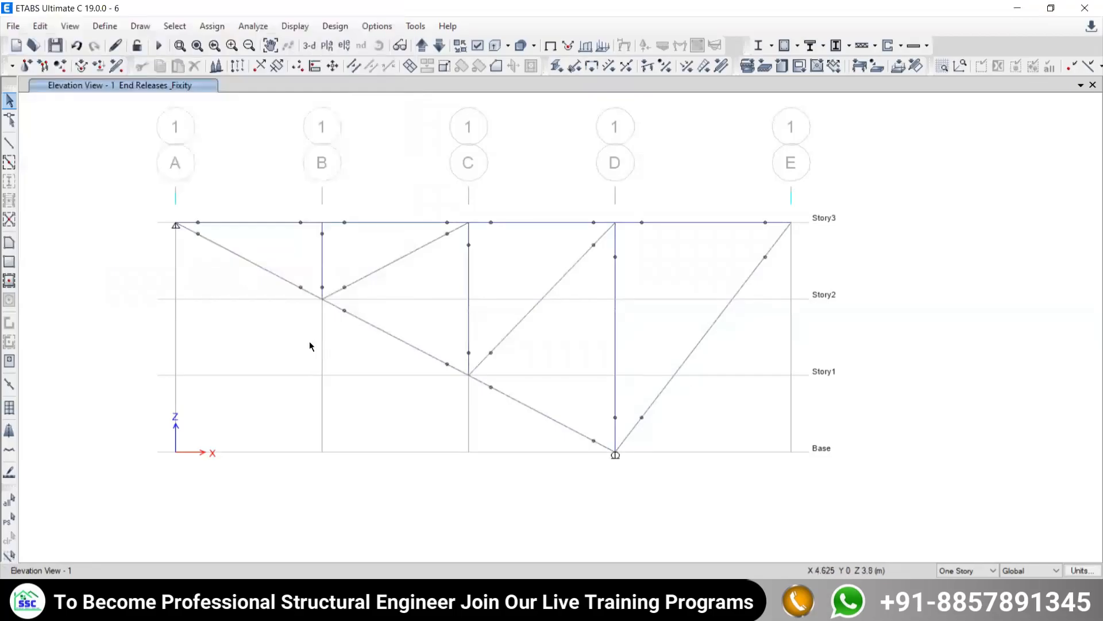
# - Run the analysis, dismiss the analysis messages, and briefly animate the deformed shape for the Dead load case
pyautogui.click(158, 46)
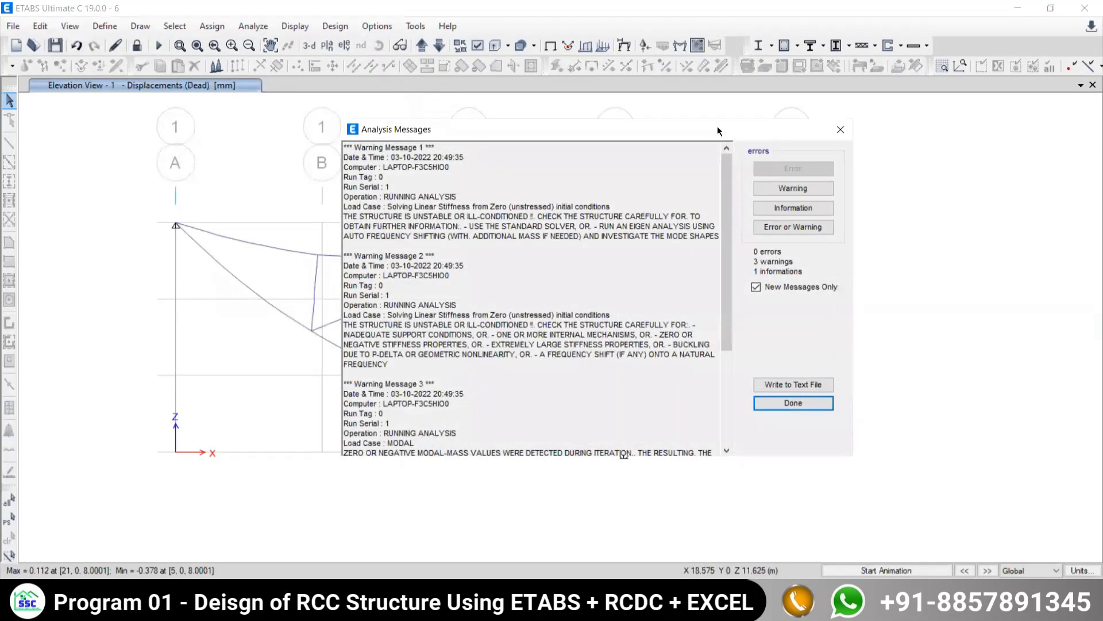
pyautogui.moveTo(718, 130); pyautogui.dragTo(224, 102)
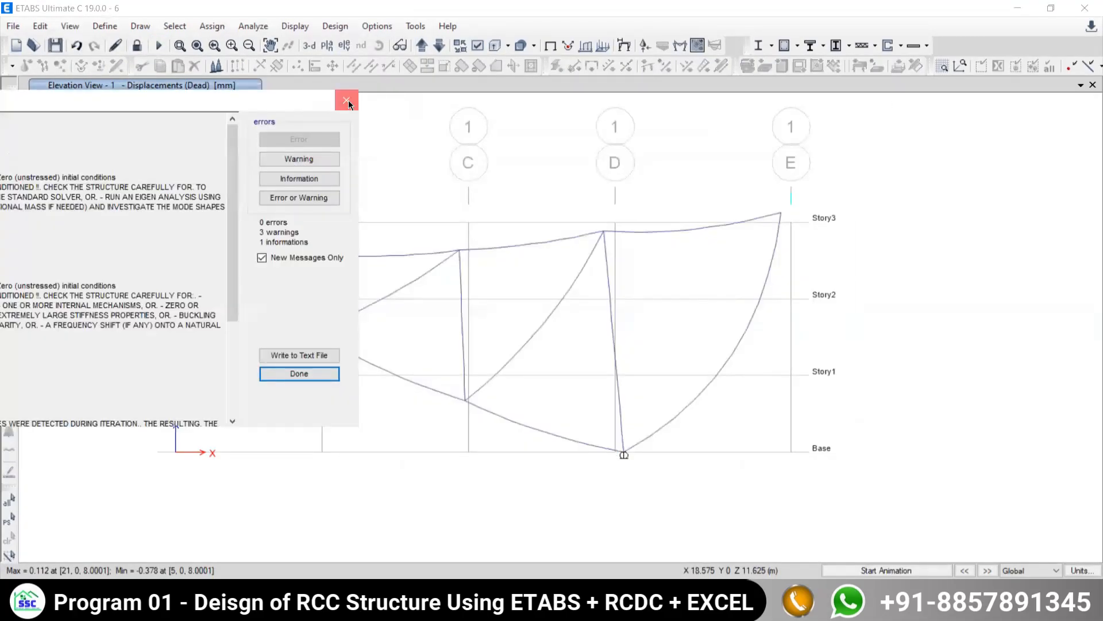
pyautogui.click(348, 101)
pyautogui.click(868, 571)
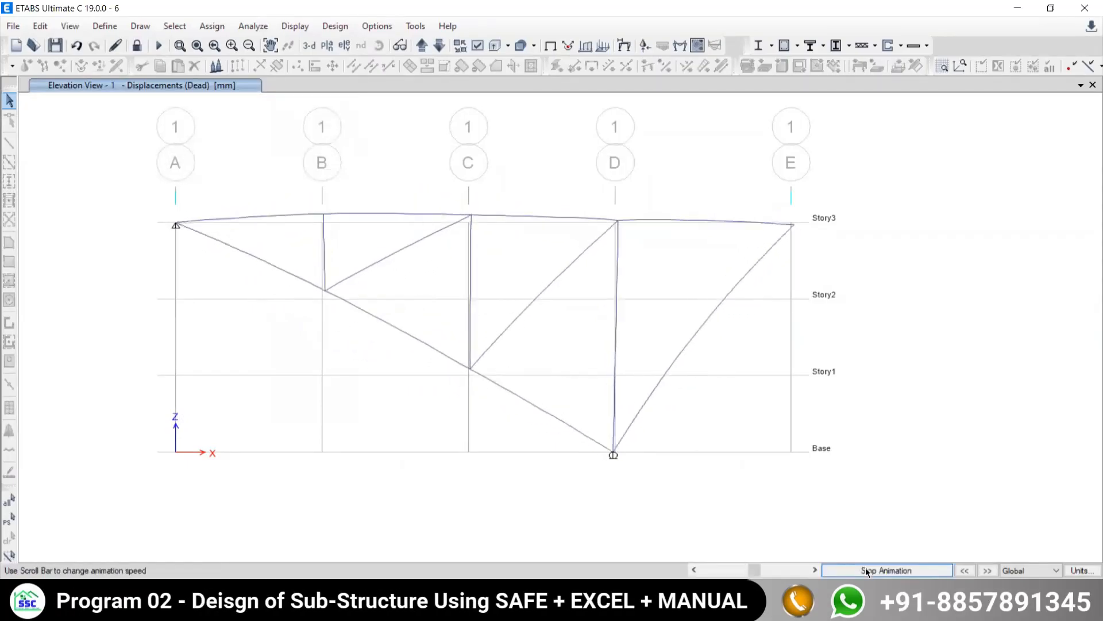
pyautogui.click(867, 570)
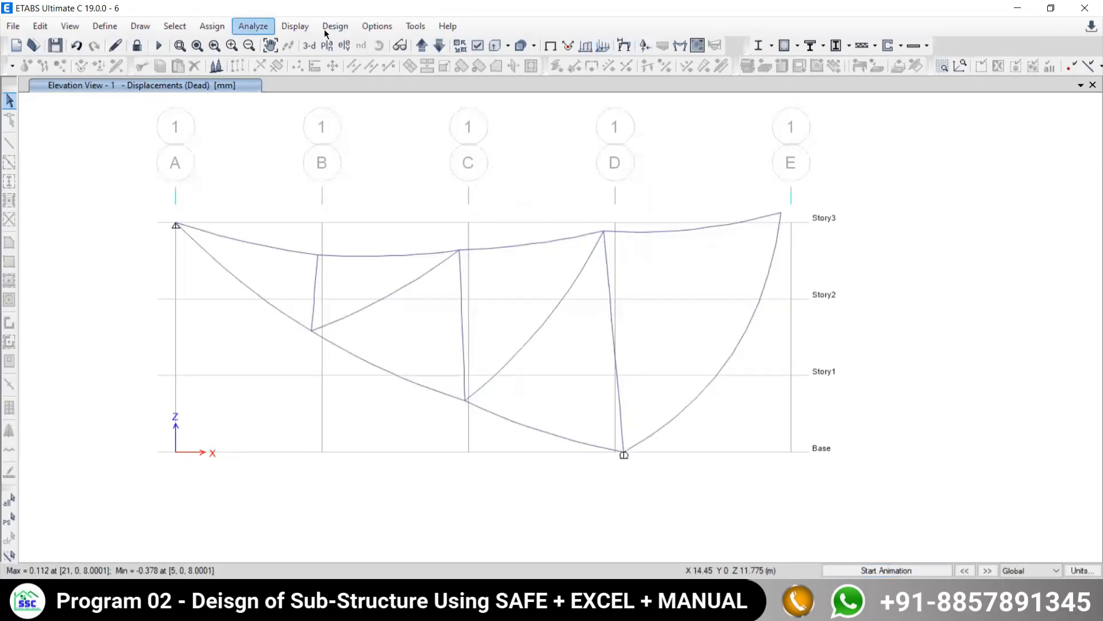
# - Display the filled axial force diagram of the frames for the Live load case with values at controlling stations
pyautogui.click(296, 27)
pyautogui.moveTo(402, 108)
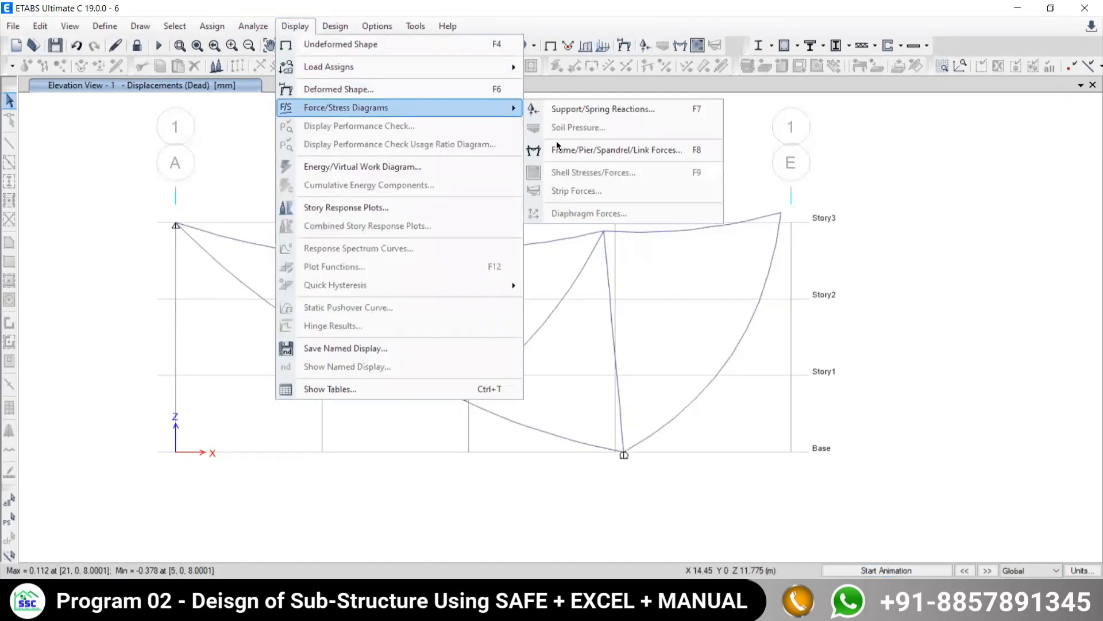
pyautogui.click(551, 149)
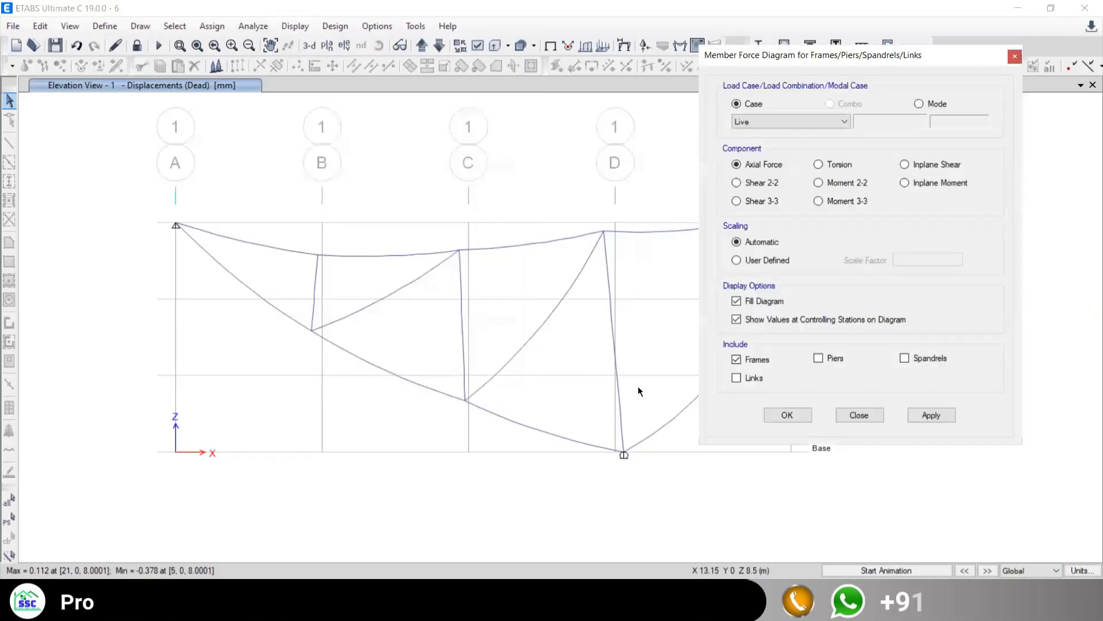
pyautogui.click(929, 415)
pyautogui.click(861, 414)
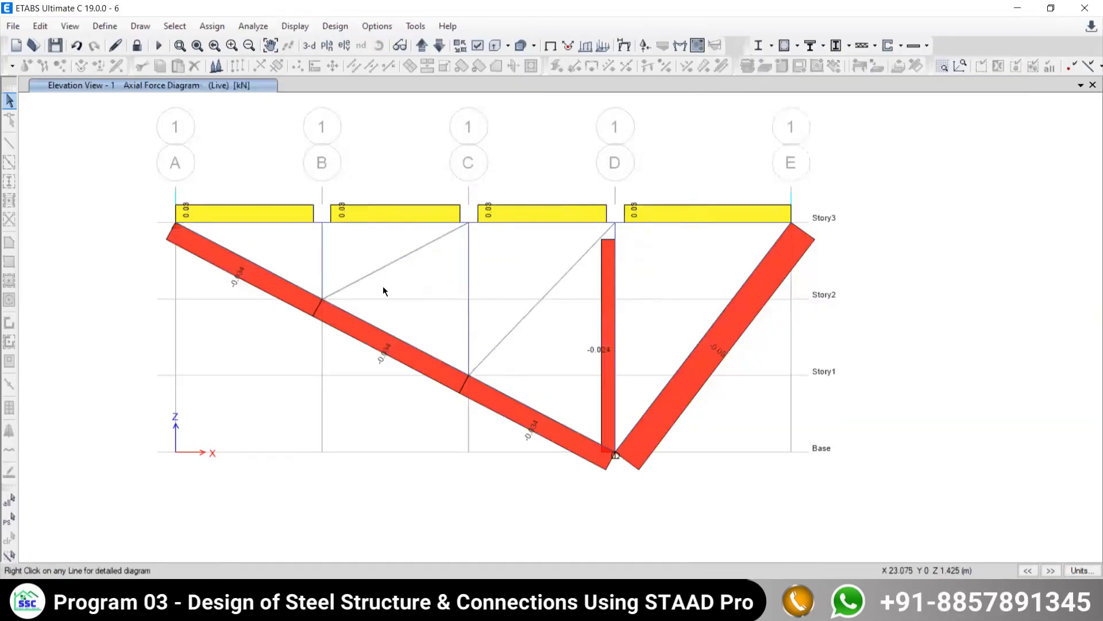
# - Compare the axial forces of the pin-ended members with the Ex. 14.3.11 answers in the example PDF and return to ETABS
pyautogui.moveTo(649, 210)
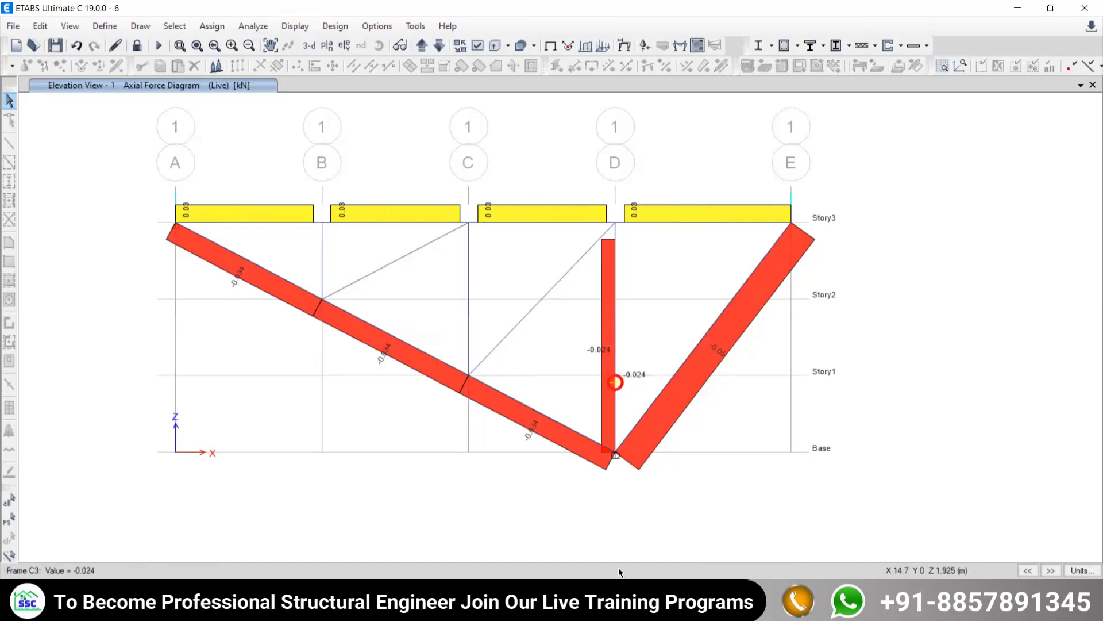
pyautogui.click(586, 607)
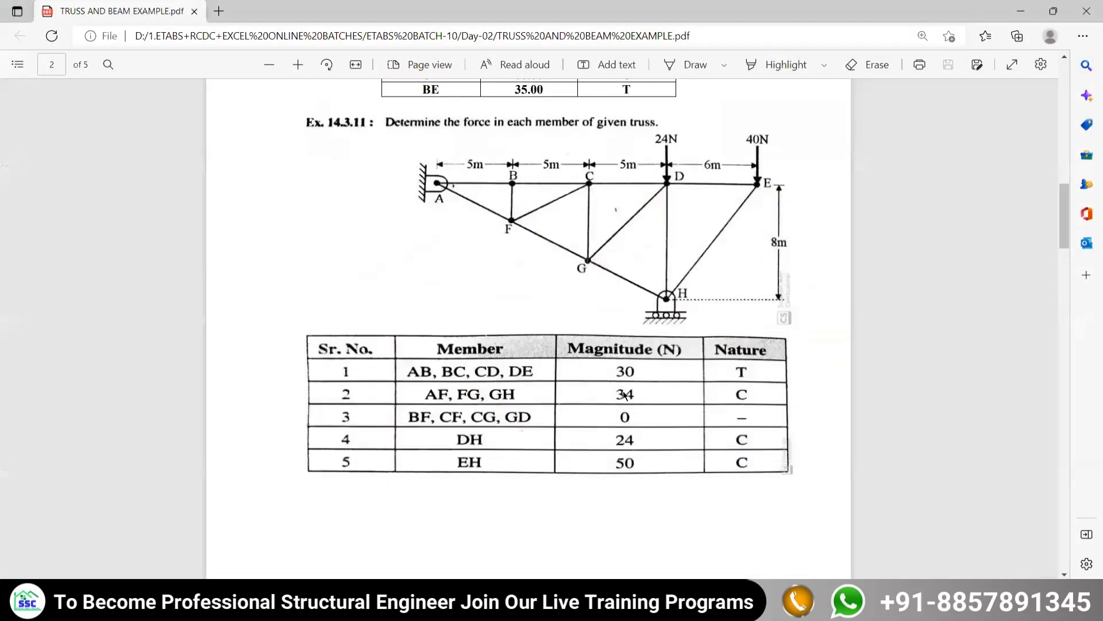
pyautogui.click(638, 607)
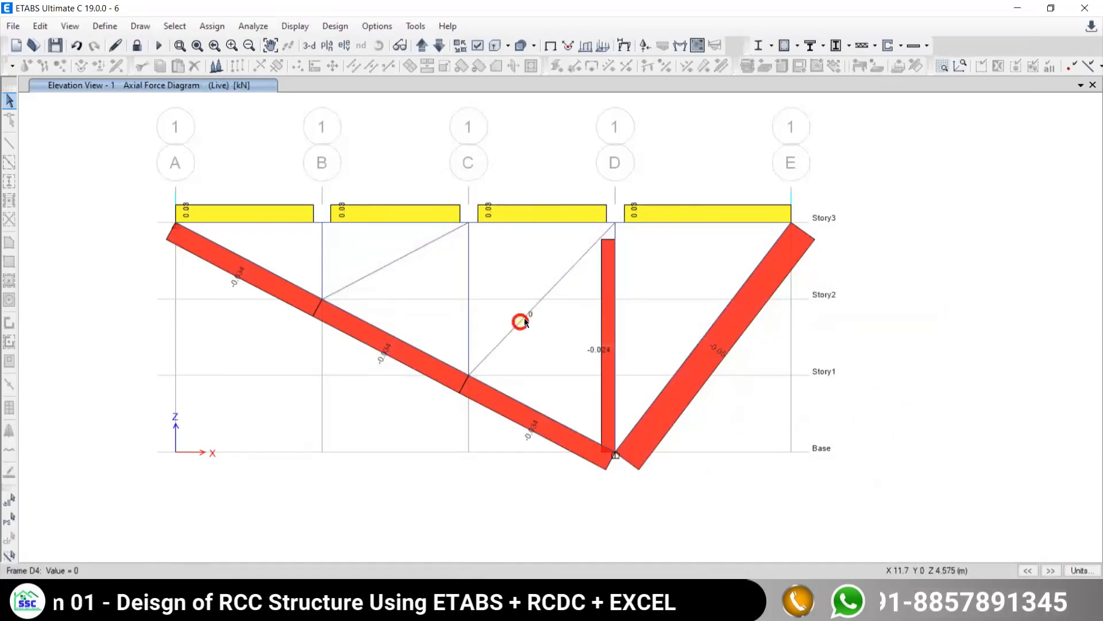
# - Mark the verticals at grids B and C and the two inner diagonals as selected in the axial force diagram
pyautogui.click(469, 289)
pyautogui.click(323, 250)
pyautogui.click(638, 606)
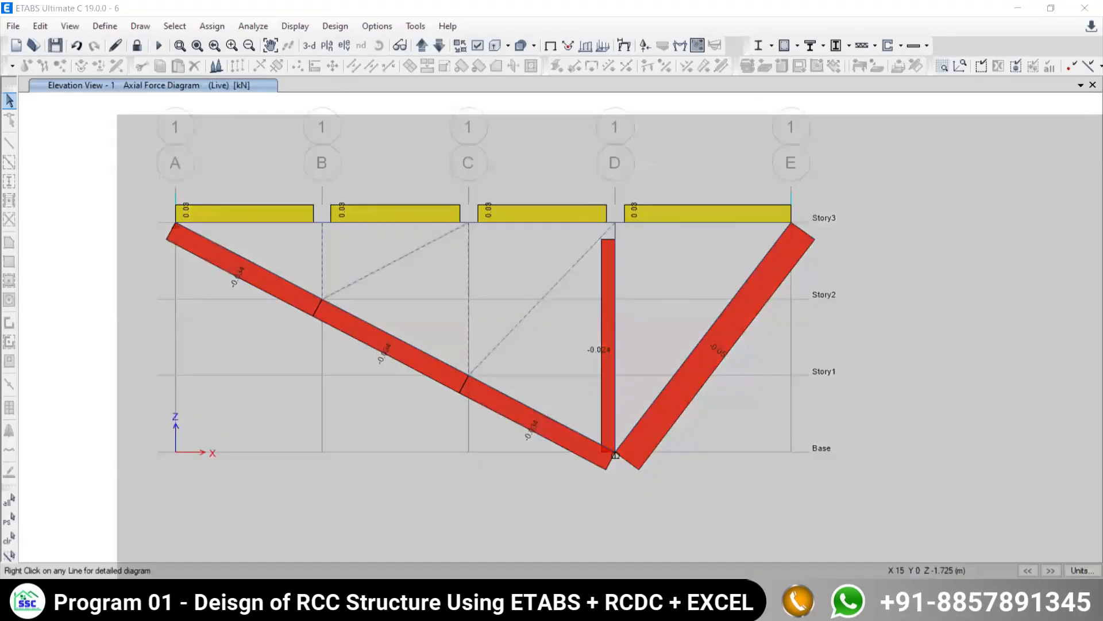
pyautogui.click(638, 607)
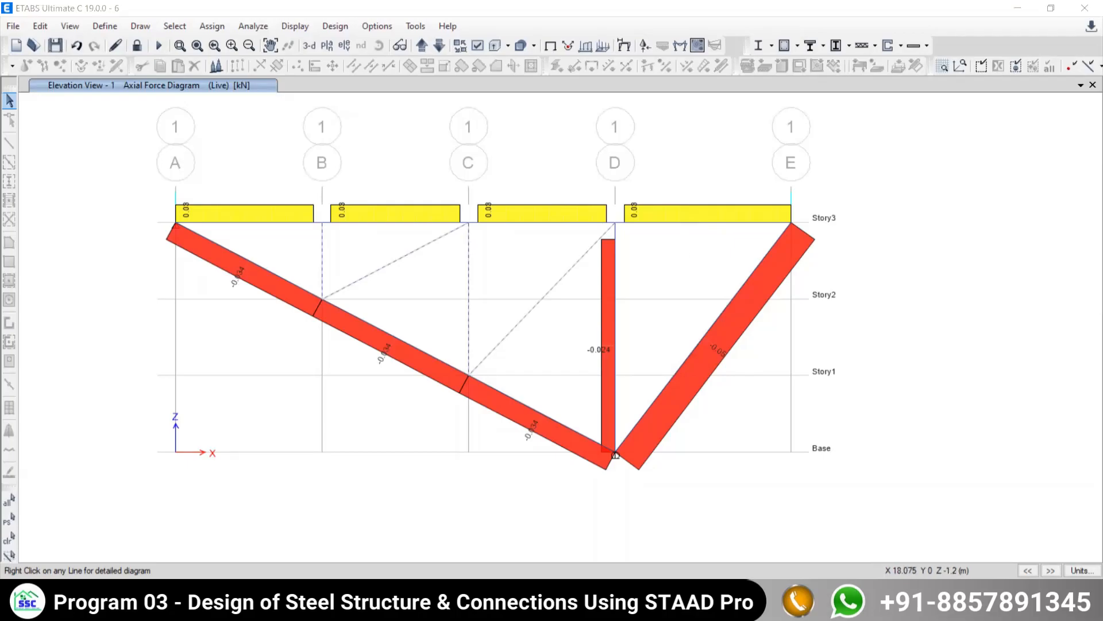
# - Switch to the truss and beam example PDF and enlarge the Beams section to read cantilever Problem 6.1
pyautogui.click(704, 607)
pyautogui.scroll(-6, 578, 359)
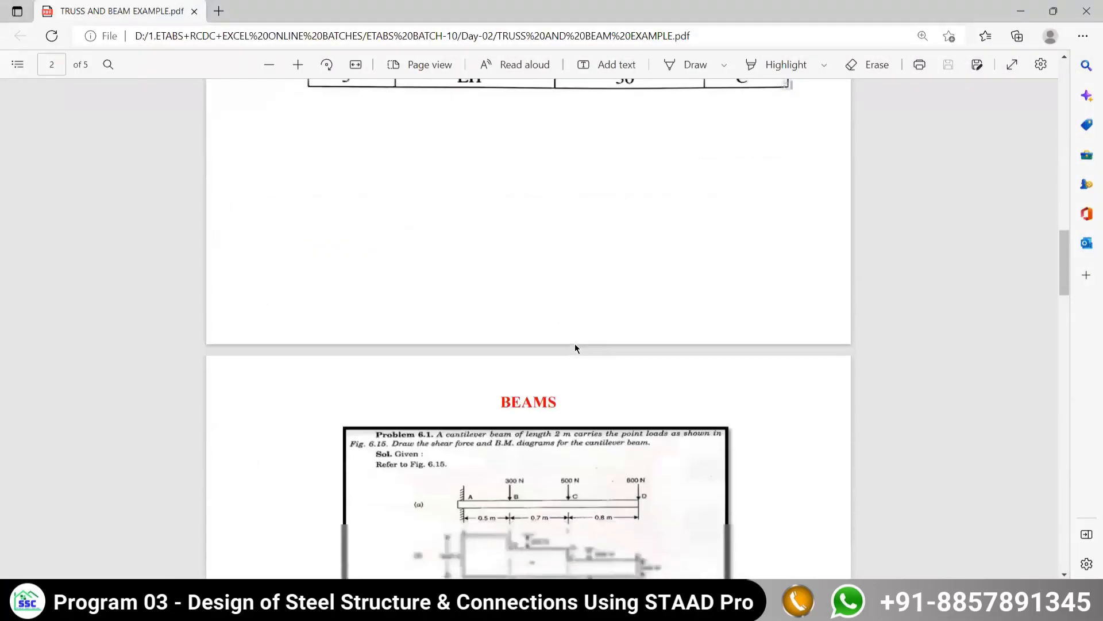
pyautogui.scroll(-5, 575, 344)
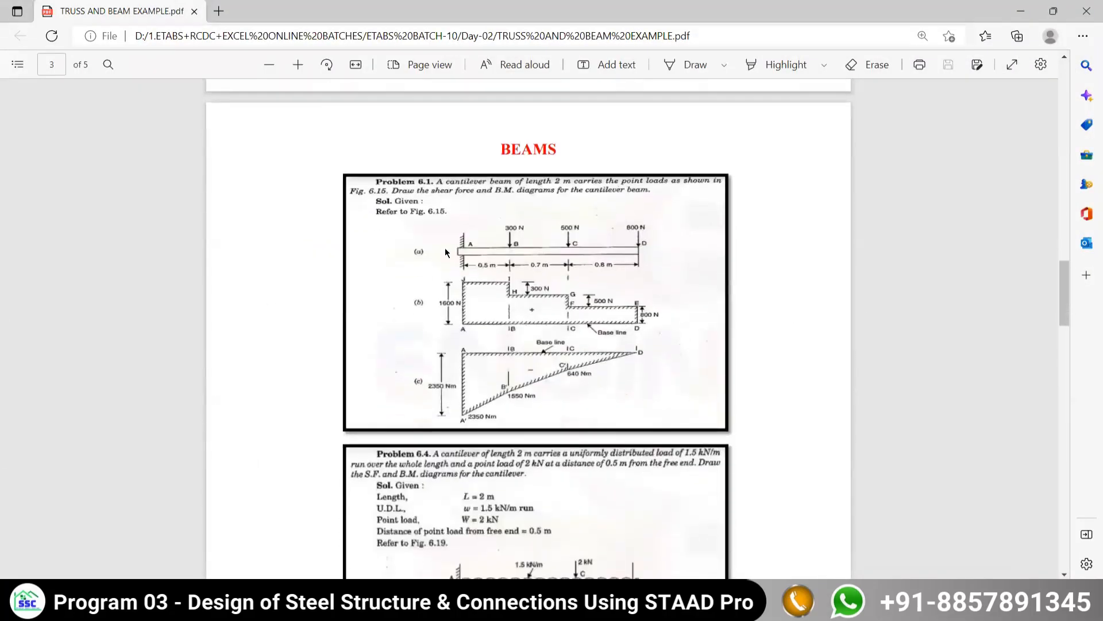
pyautogui.click(297, 65)
pyautogui.click(297, 64)
pyautogui.scroll(-3, 609, 275)
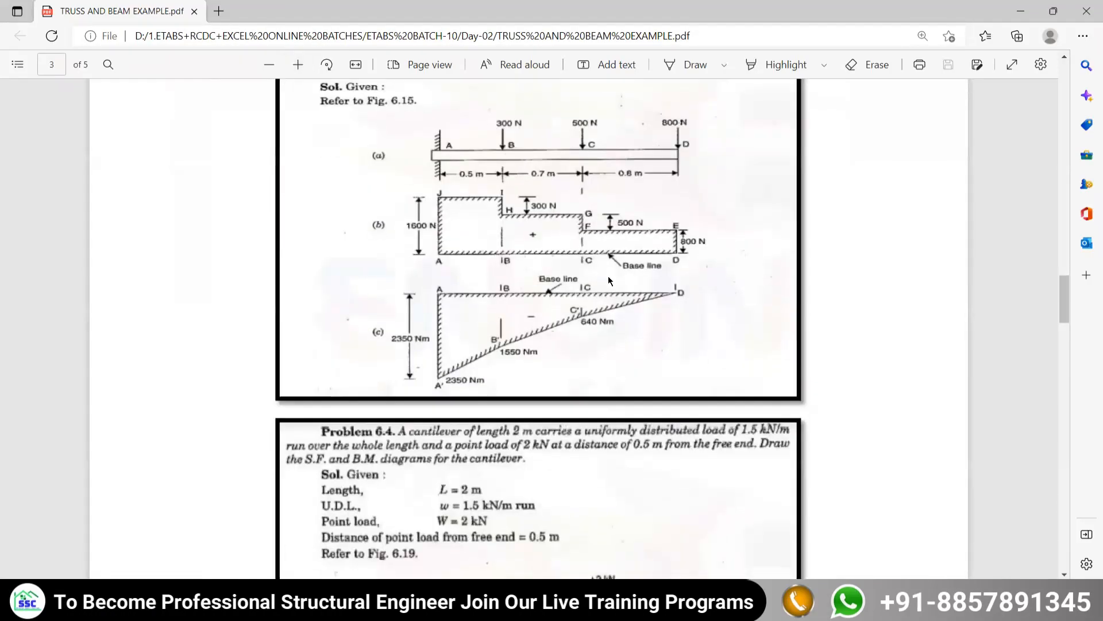
pyautogui.scroll(2, 605, 274)
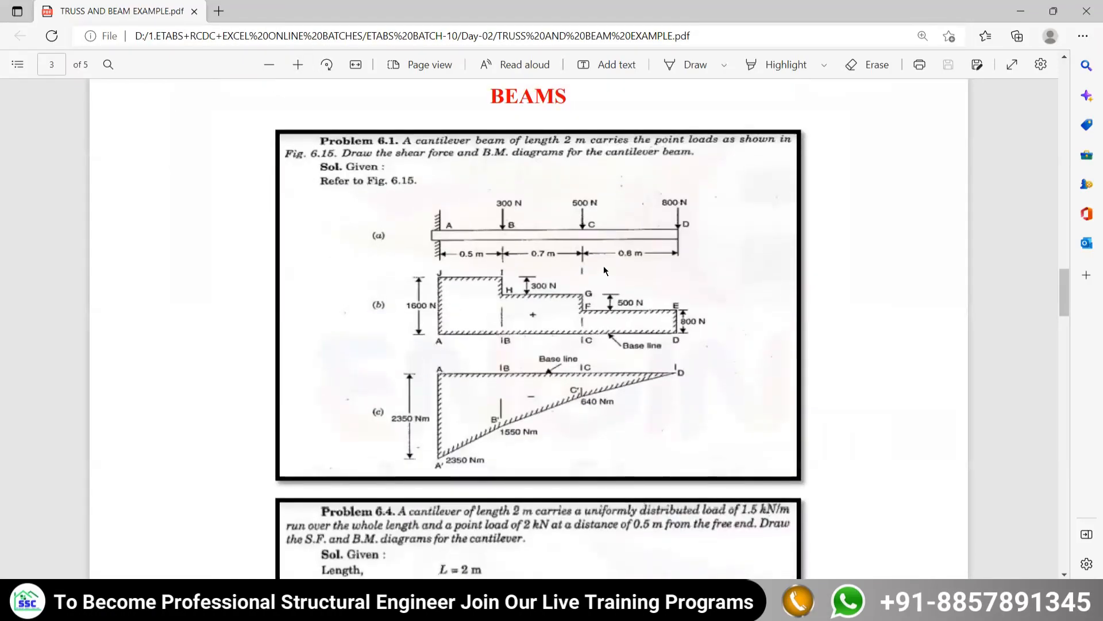
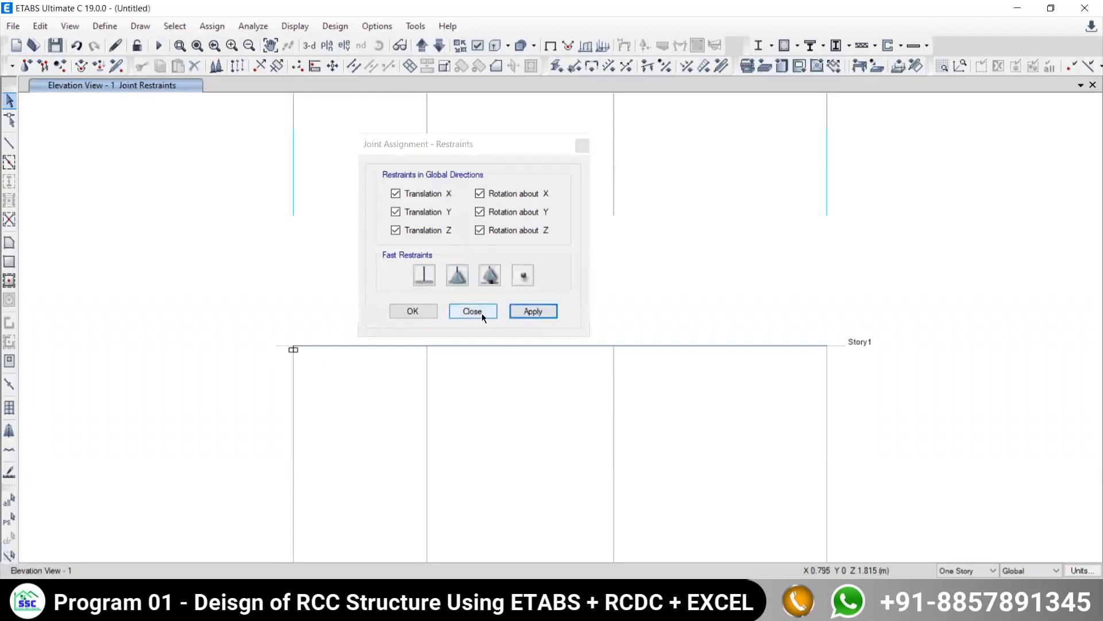
# - Finish the joint restraint assignment and check the point loads of Problem 6.1 in the example PDF, returning to ETABS
pyautogui.click(481, 312)
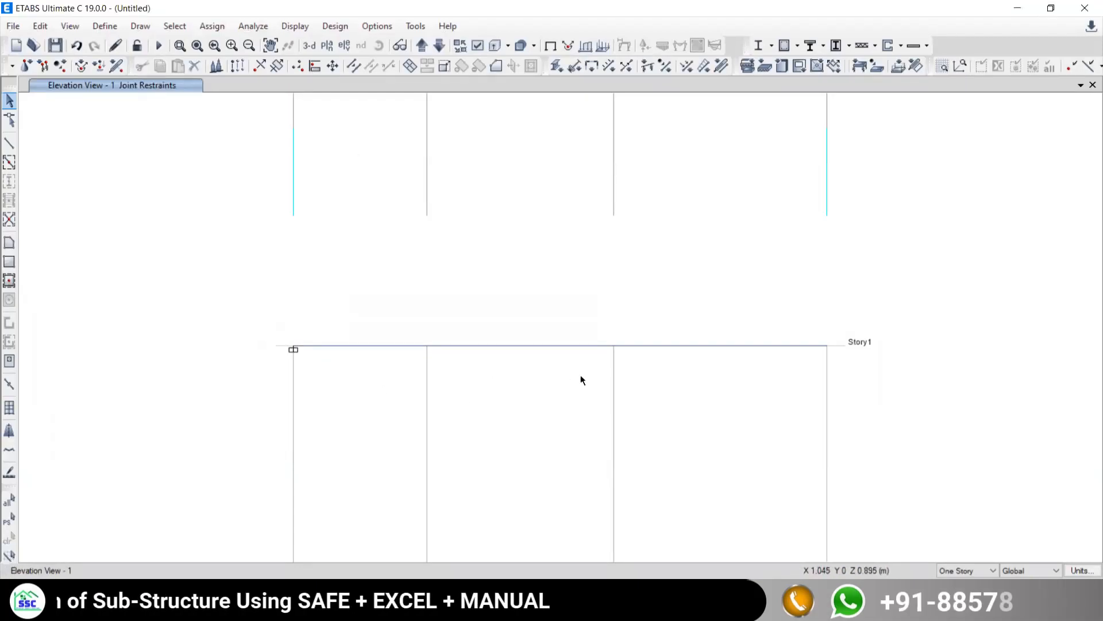
pyautogui.moveTo(561, 365); pyautogui.dragTo(541, 324, button='middle')
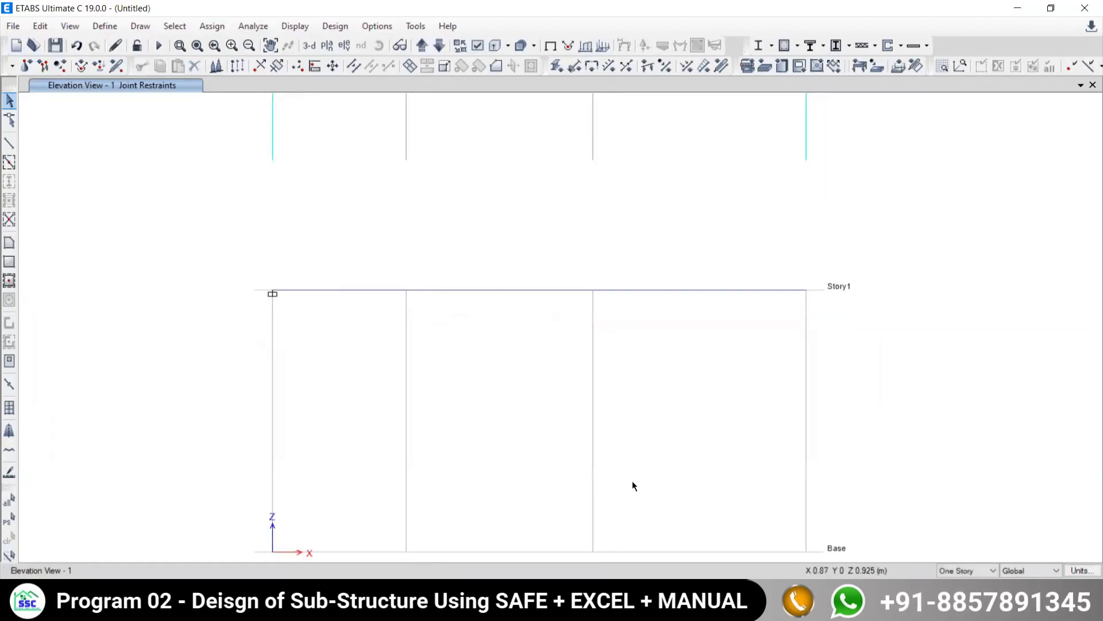
pyautogui.hotkey('alt', 'Tab')
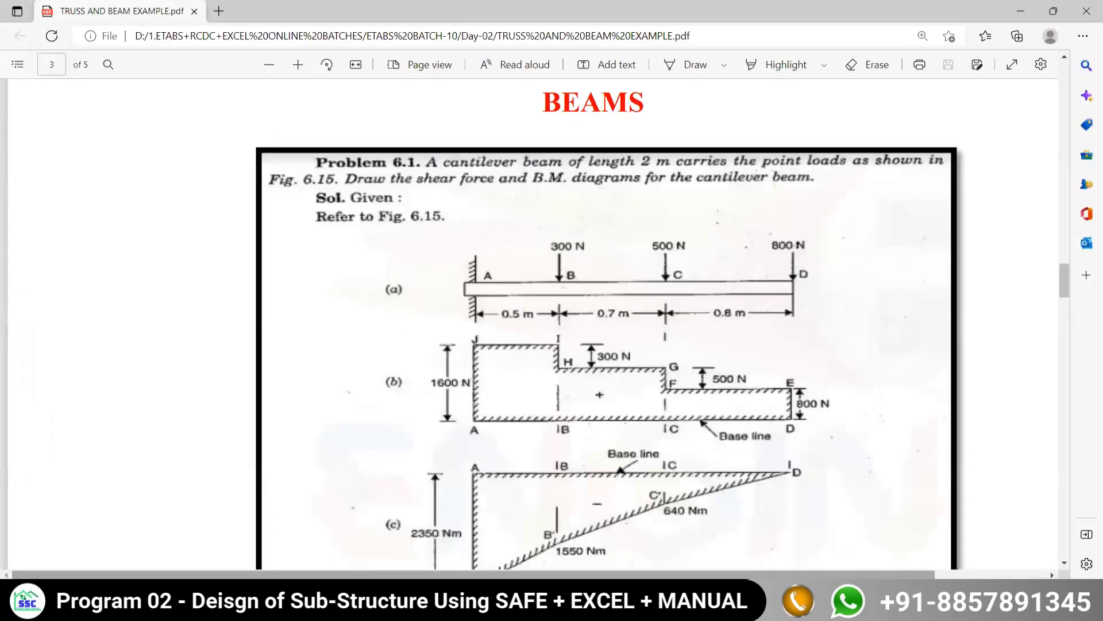
pyautogui.hotkey('alt', 'Tab')
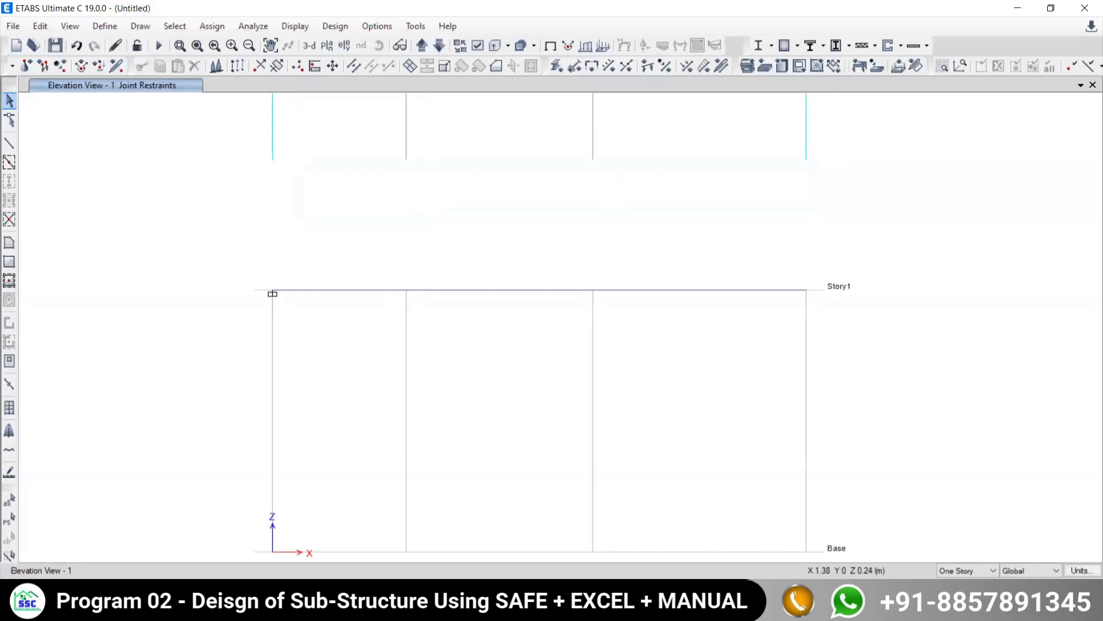
pyautogui.hotkey('alt', 'Tab')
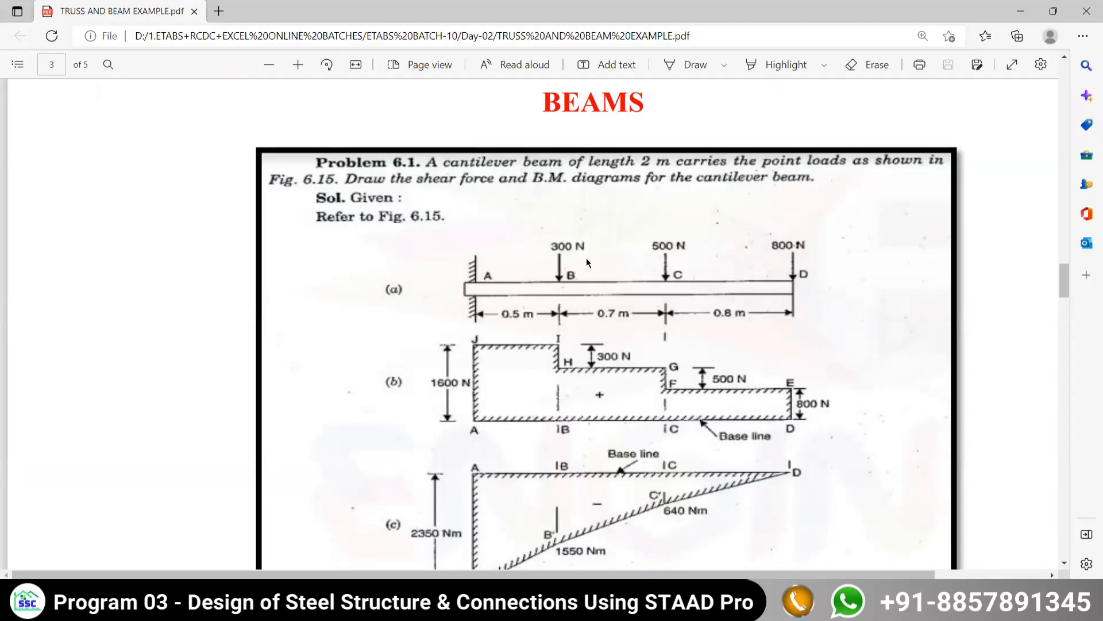
pyautogui.hotkey('alt', 'Tab')
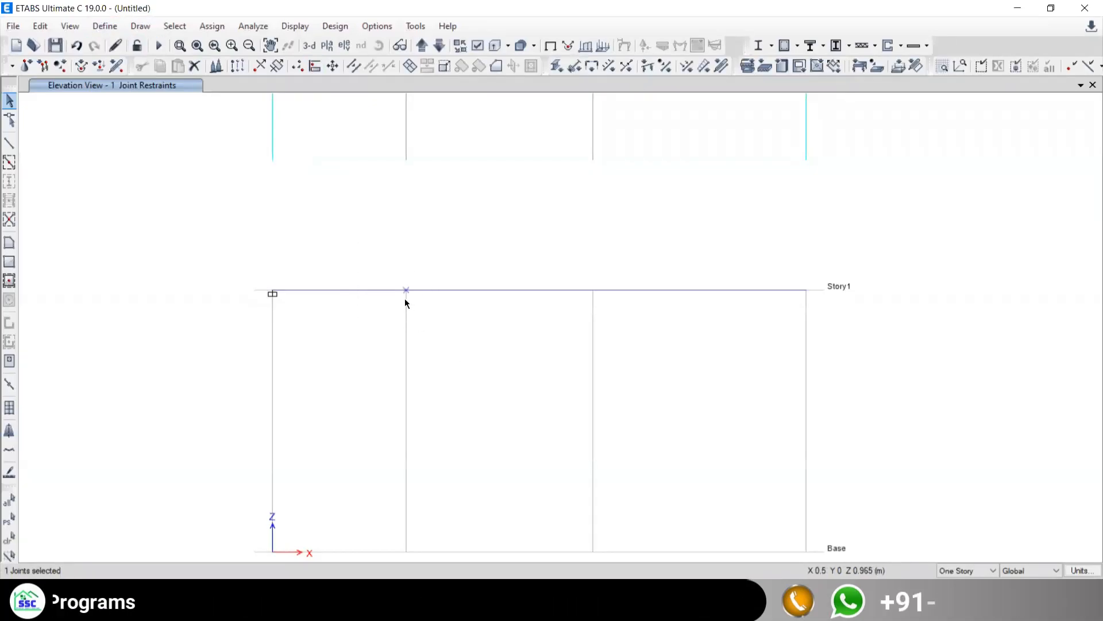
# - Assign a Live joint force of -0.3 kN in Global Z to the beam joint 0.5 m from the fixed end
pyautogui.click(215, 26)
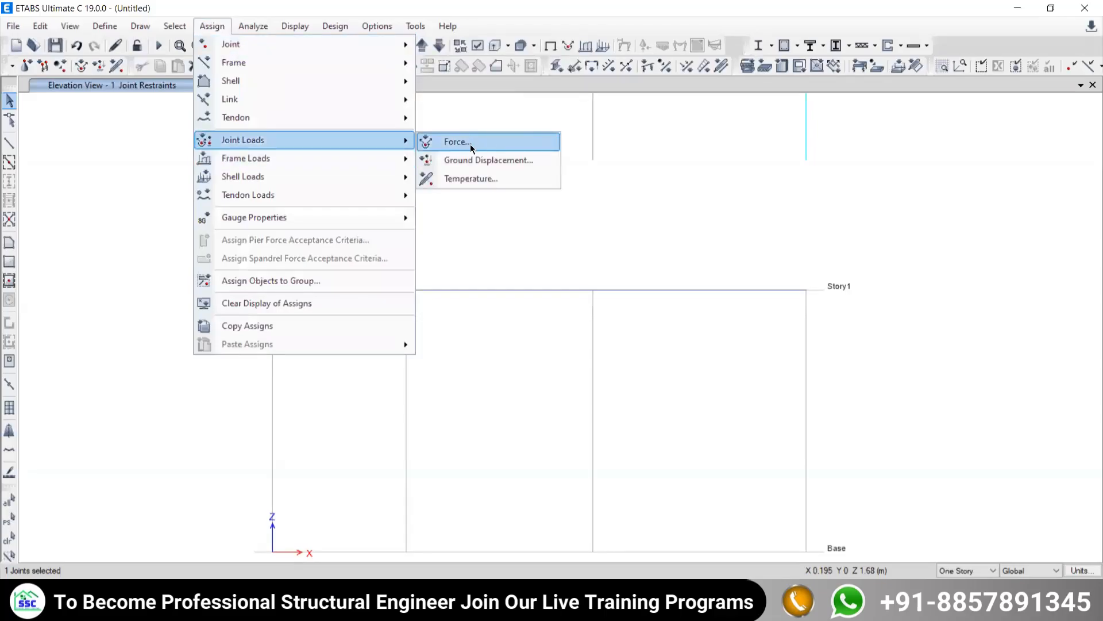
pyautogui.click(468, 149)
pyautogui.click(234, 84)
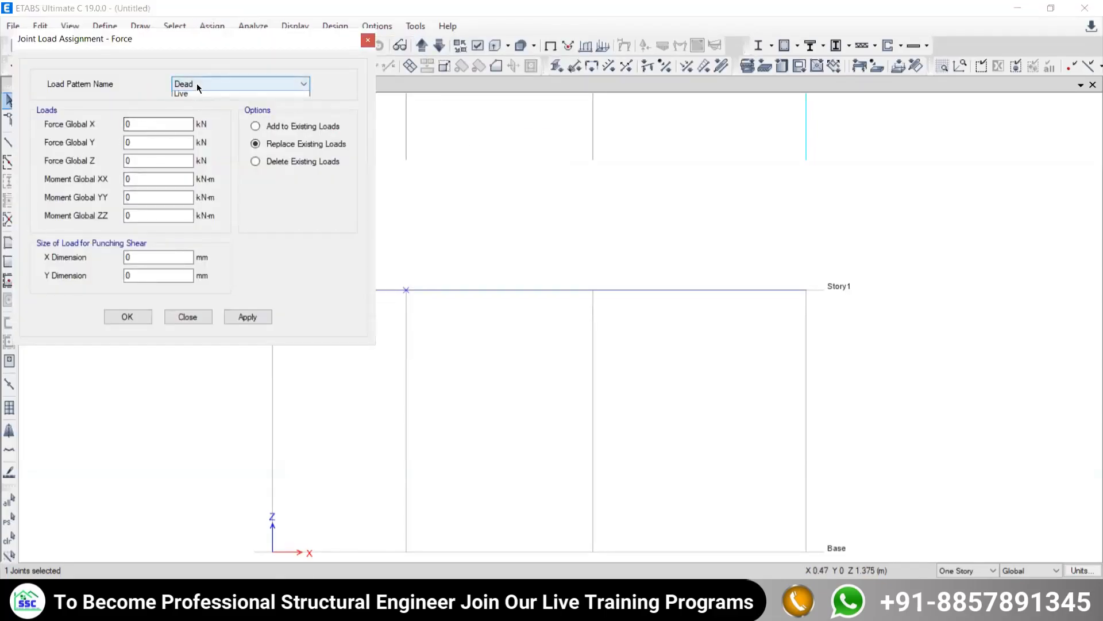
pyautogui.click(182, 106)
pyautogui.doubleClick(132, 160)
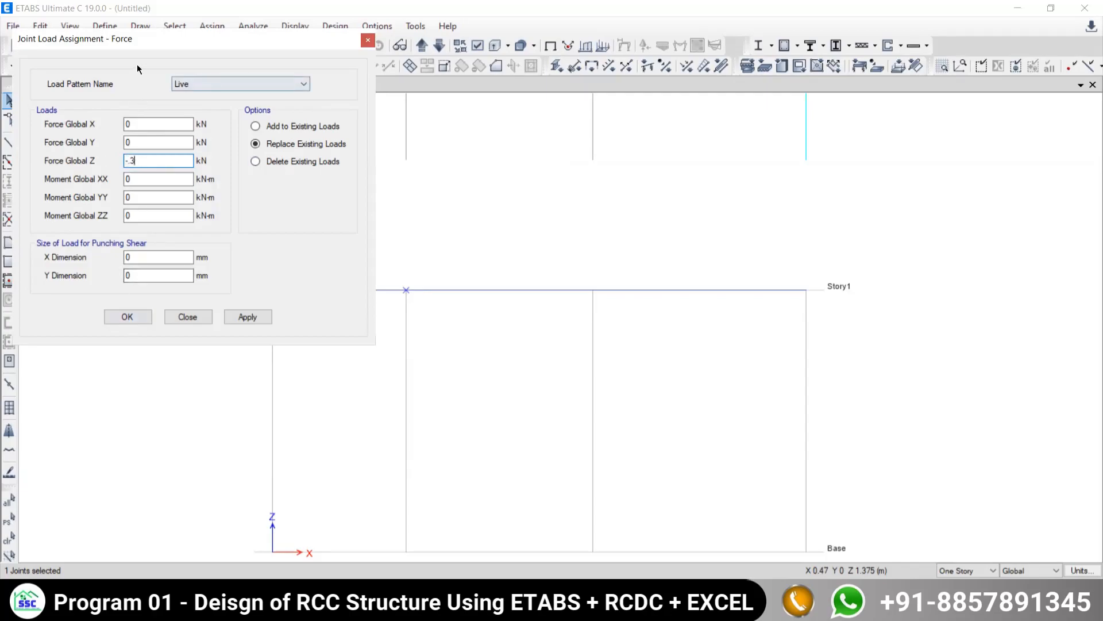
pyautogui.moveTo(139, 47); pyautogui.dragTo(132, 20)
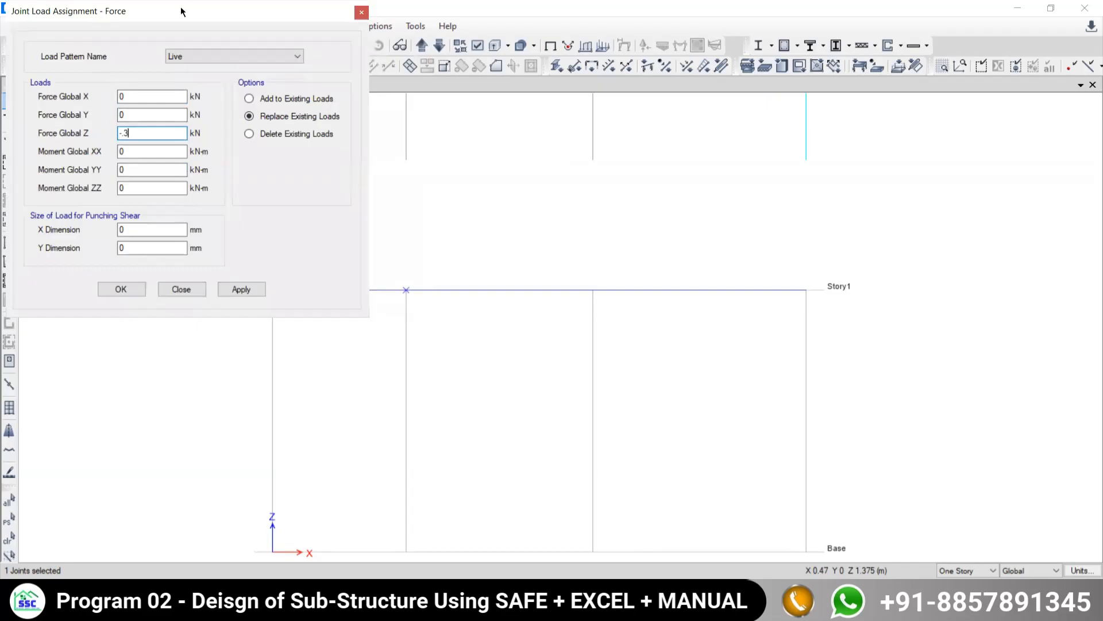
pyautogui.moveTo(181, 12); pyautogui.dragTo(998, 86)
pyautogui.moveTo(602, 341); pyautogui.dragTo(404, 347, button='middle')
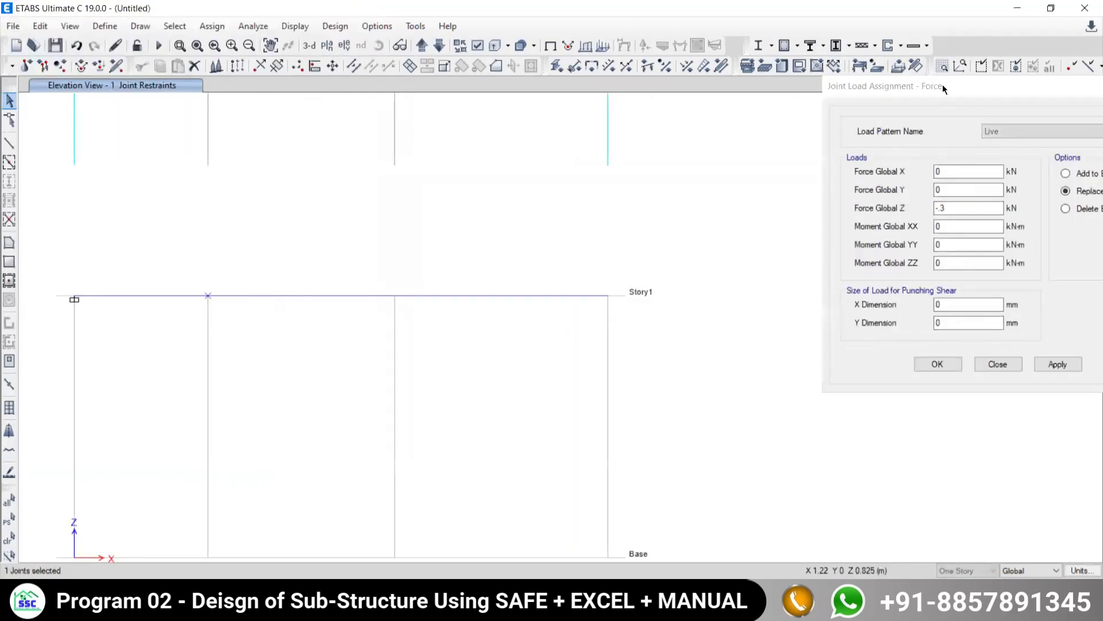
pyautogui.moveTo(943, 84); pyautogui.dragTo(807, 66)
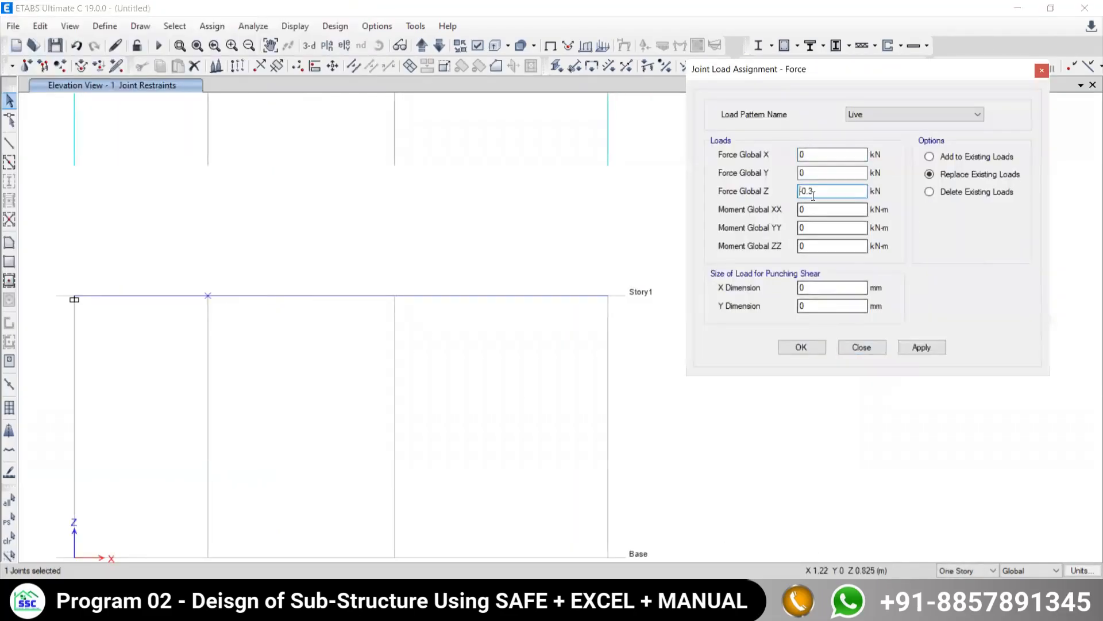
pyautogui.click(800, 348)
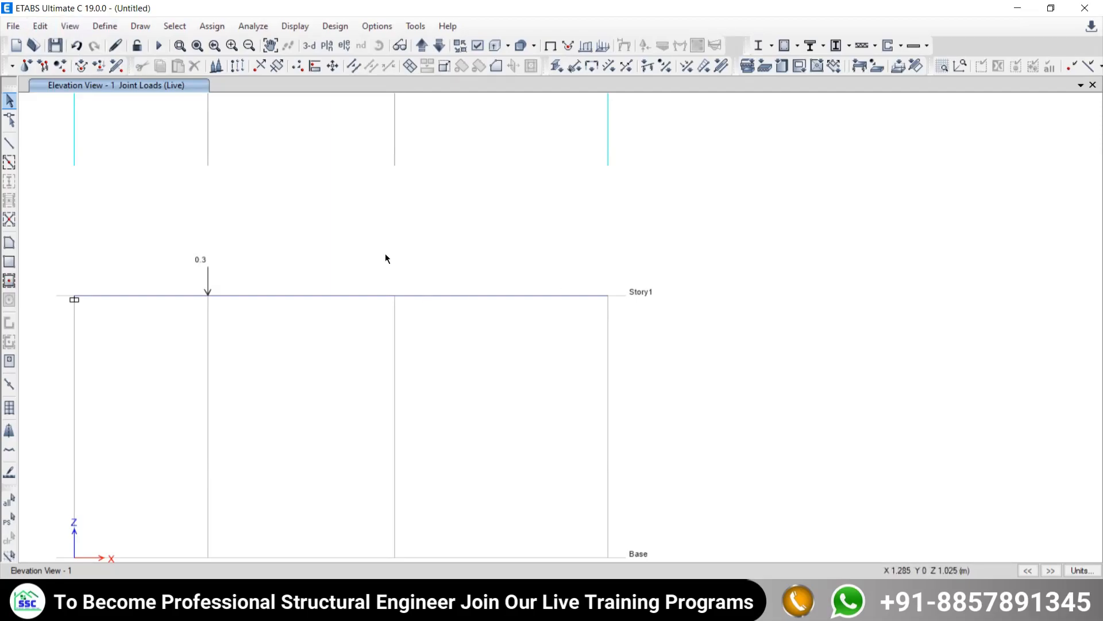
# - Assign a Live joint force of -0.5 kN in Global Z to the beam joint at the third grid line
pyautogui.click(394, 295)
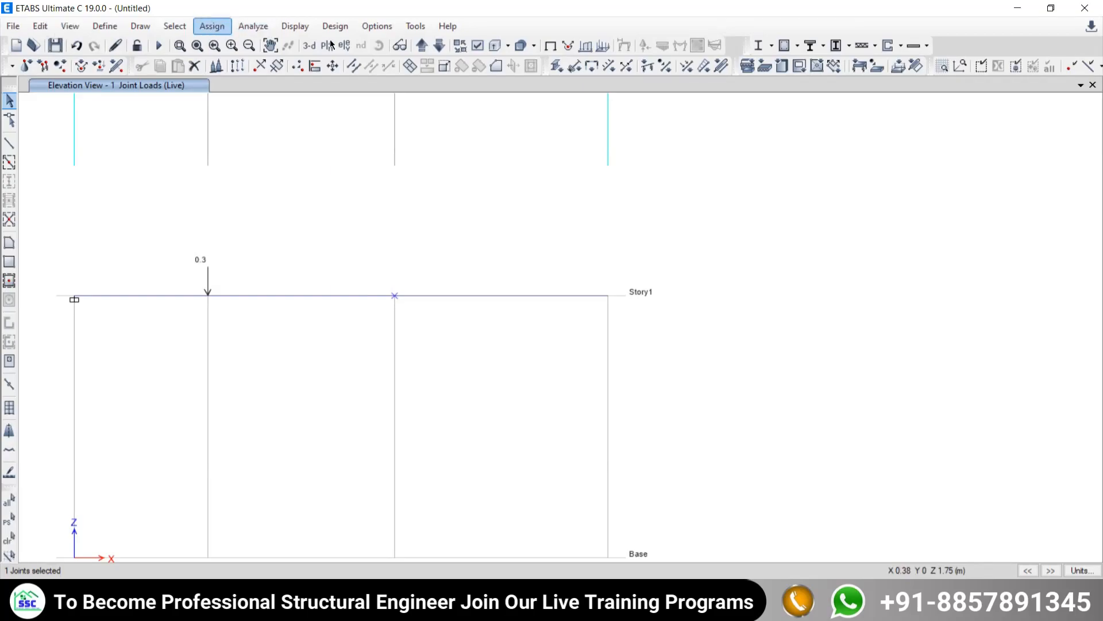
pyautogui.click(207, 27)
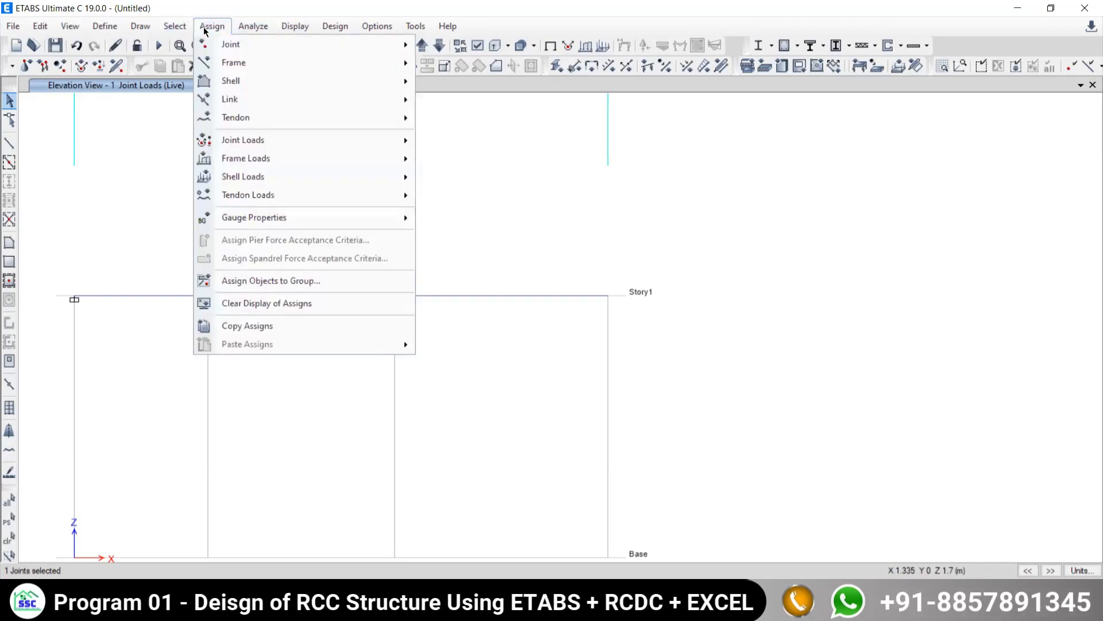
pyautogui.moveTo(242, 144)
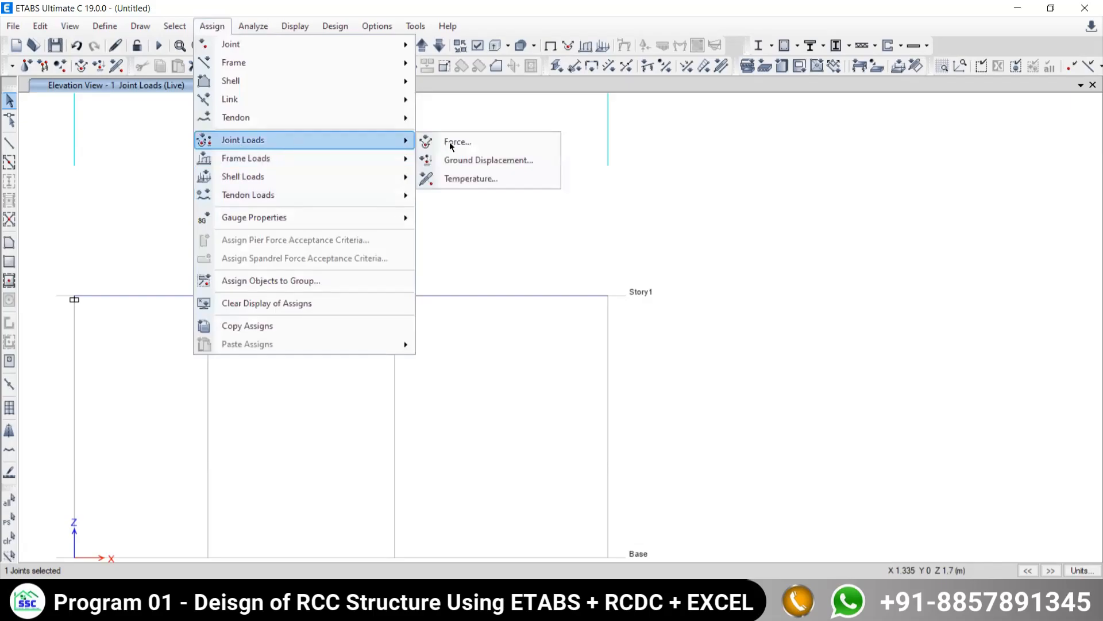
pyautogui.click(445, 148)
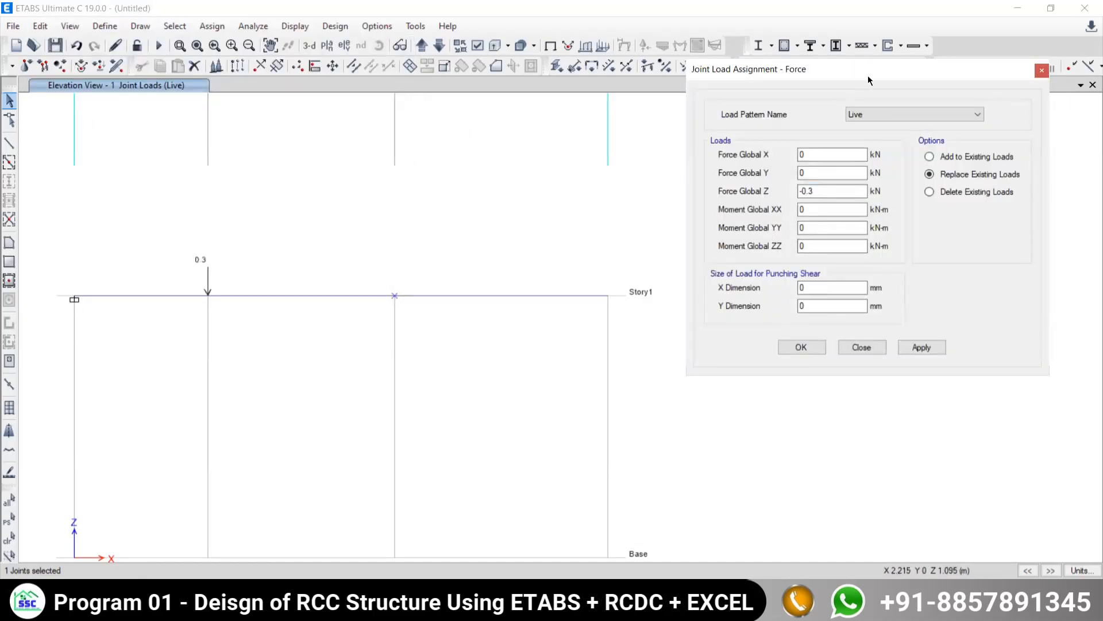
pyautogui.moveTo(868, 75); pyautogui.dragTo(937, 54)
pyautogui.click(890, 180)
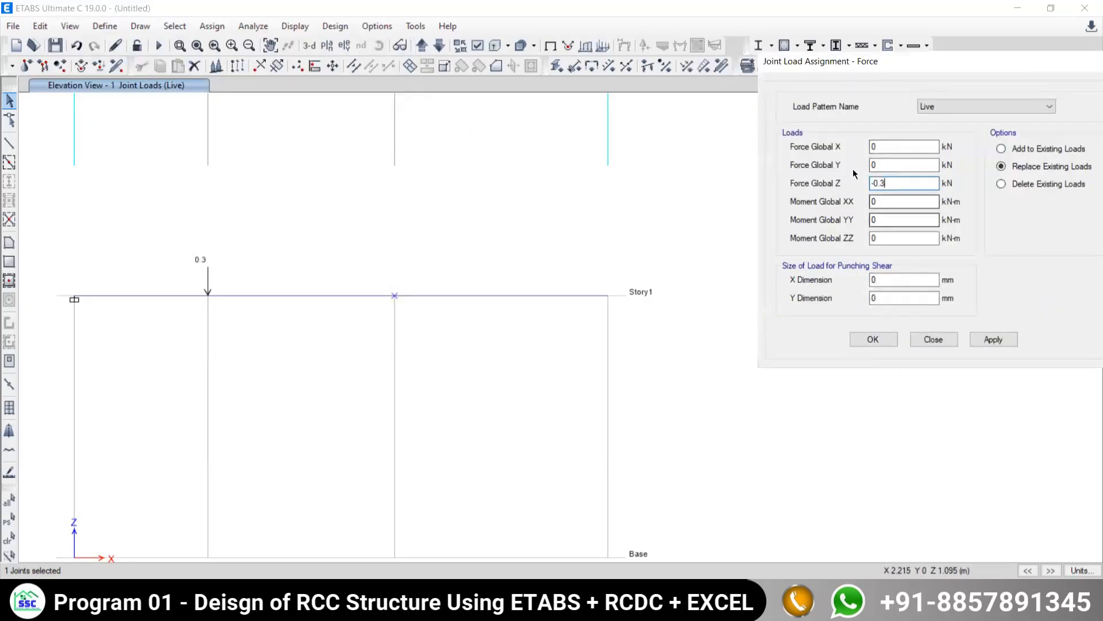
pyautogui.press('BackSpace')
pyautogui.write('5')
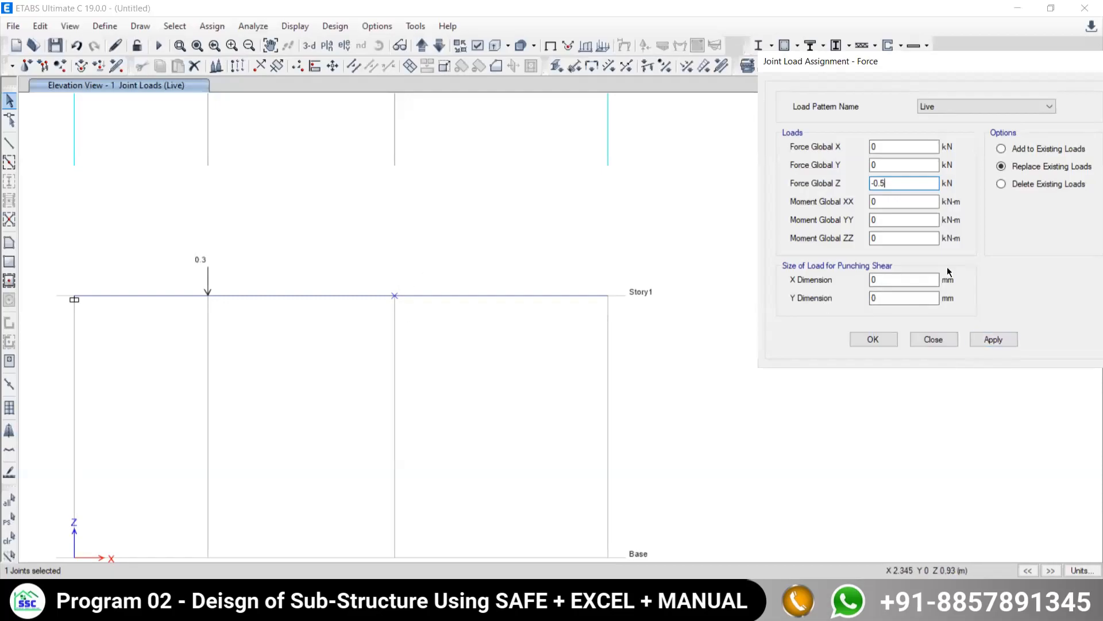
pyautogui.click(984, 341)
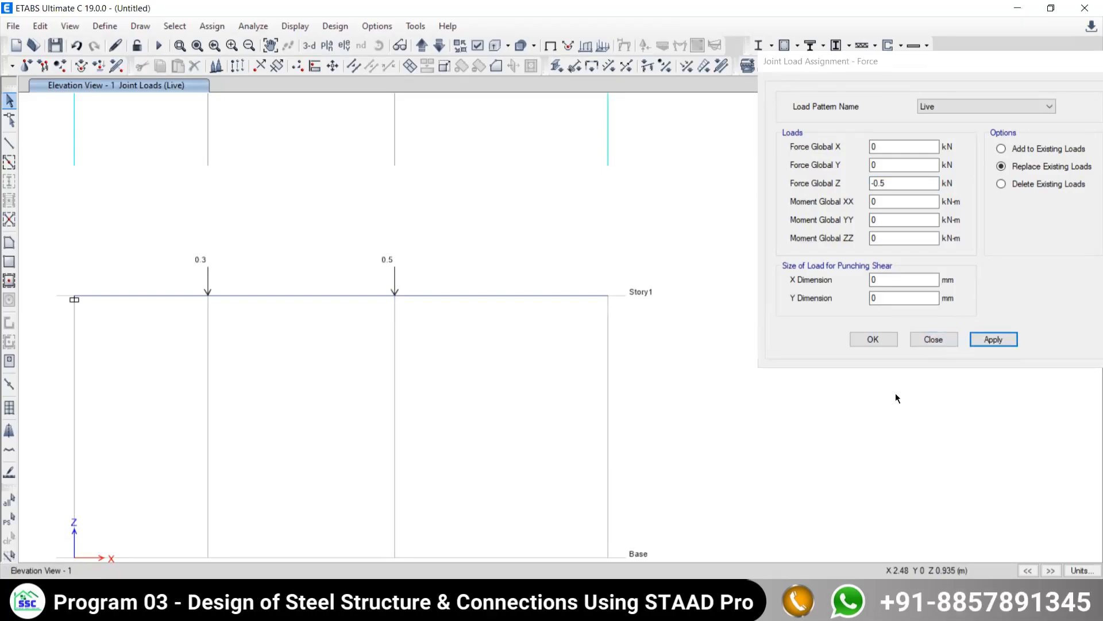
# - Assign a Live joint force of -0.8 kN in Global Z to the beam's free end and finish the load assignment
pyautogui.moveTo(559, 232); pyautogui.dragTo(609, 307)
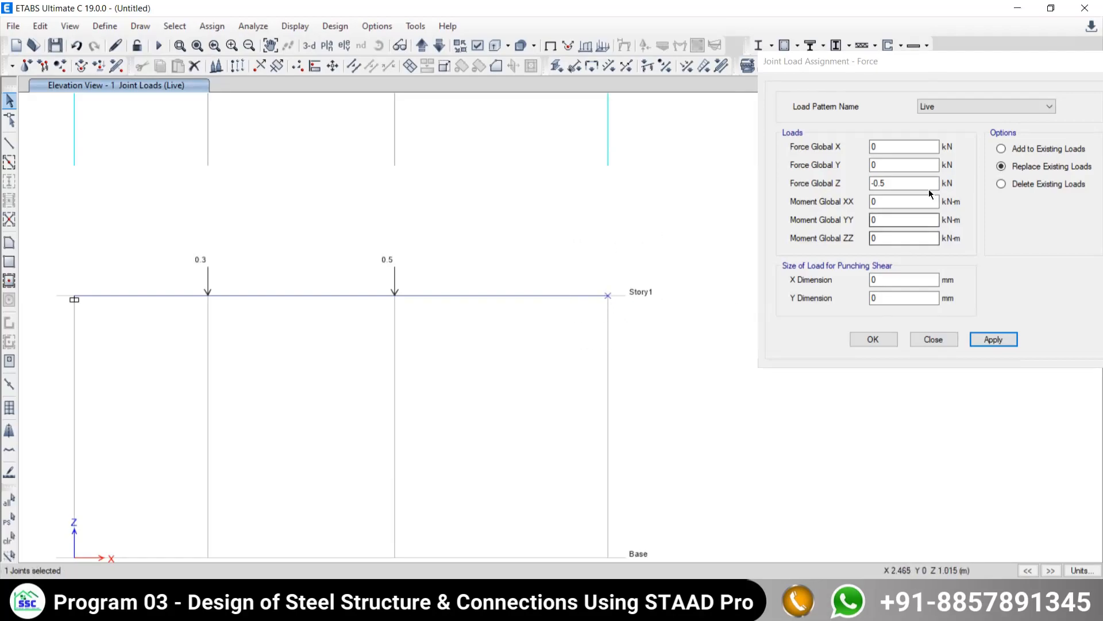
pyautogui.click(902, 184)
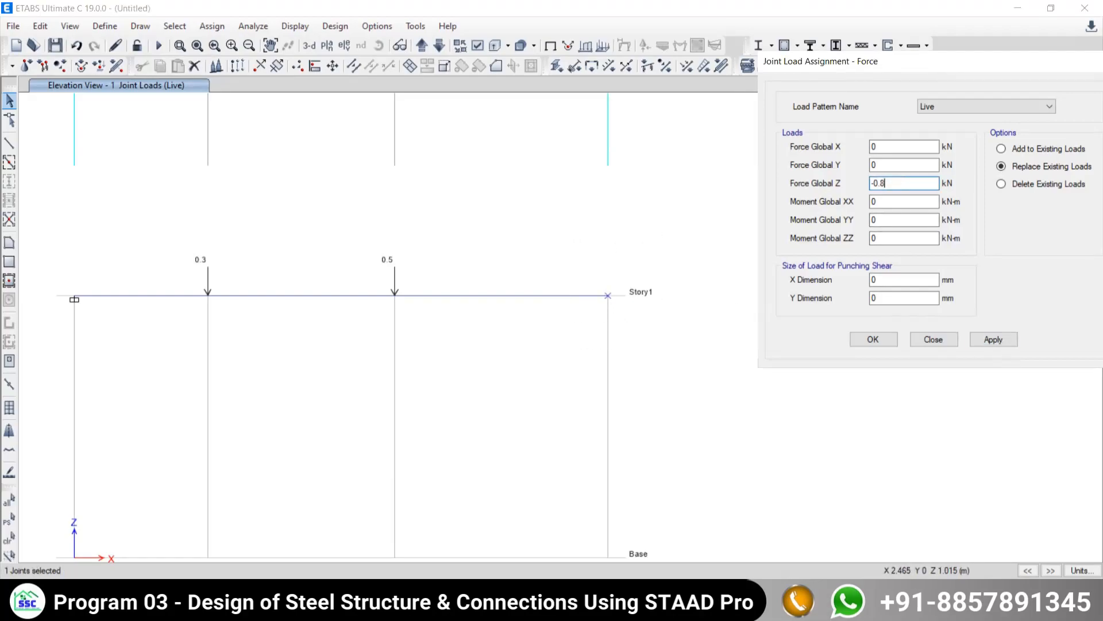
pyautogui.click(993, 340)
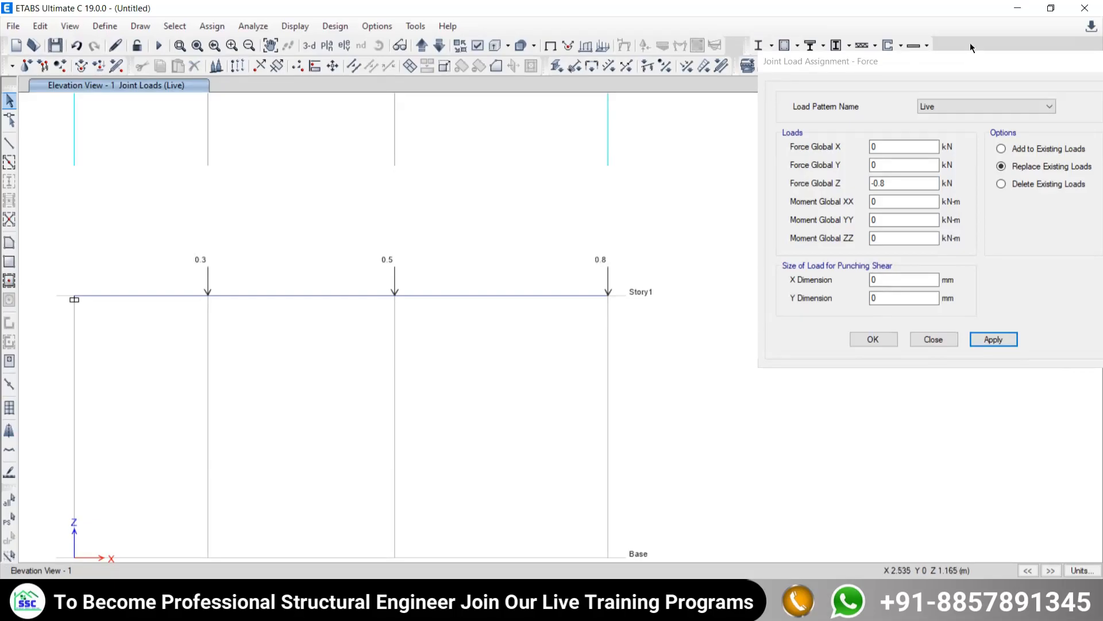
pyautogui.doubleClick(878, 65)
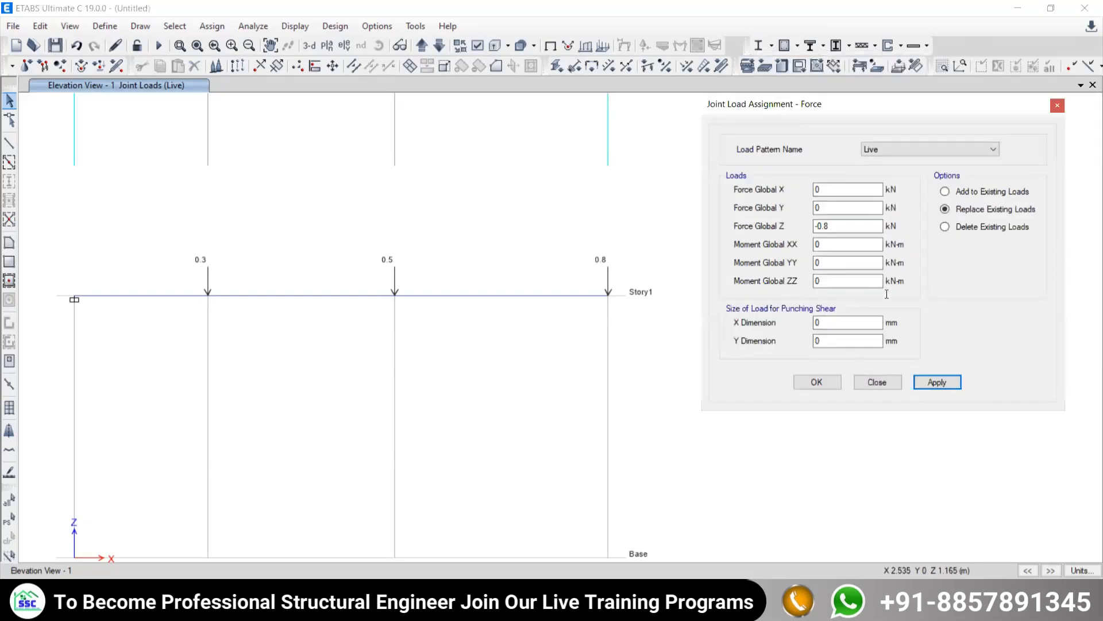
pyautogui.click(878, 382)
# - Check the model with all joint, frame, shell, other and fix options enabled, and dismiss the report
pyautogui.moveTo(504, 348); pyautogui.dragTo(604, 322, button='middle')
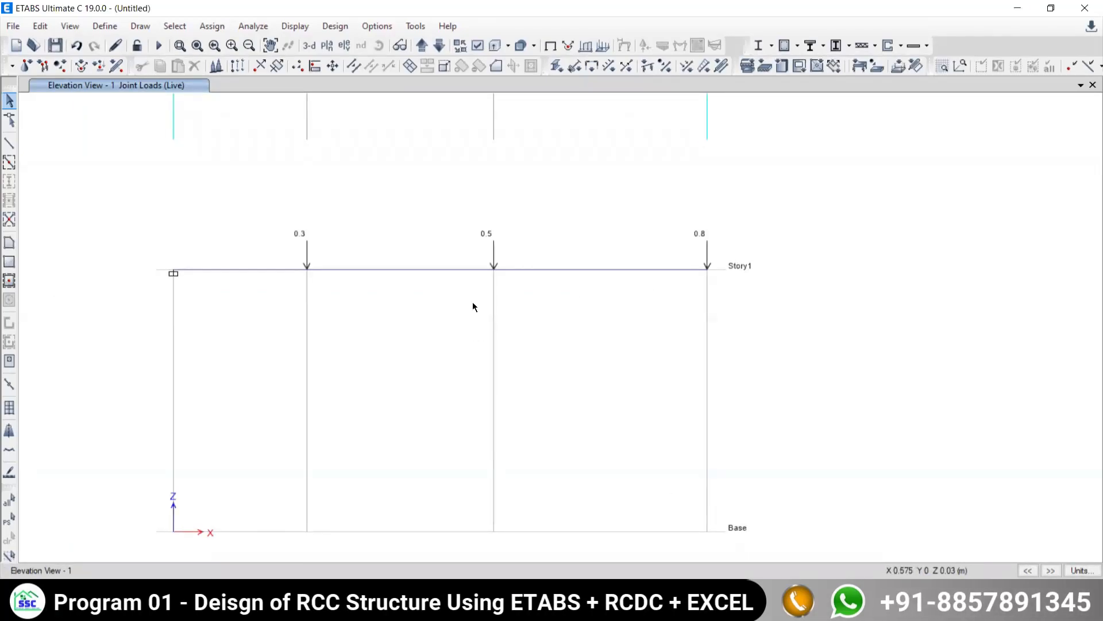
pyautogui.moveTo(476, 327); pyautogui.dragTo(481, 340, button='middle')
pyautogui.moveTo(383, 241); pyautogui.dragTo(380, 239, button='middle')
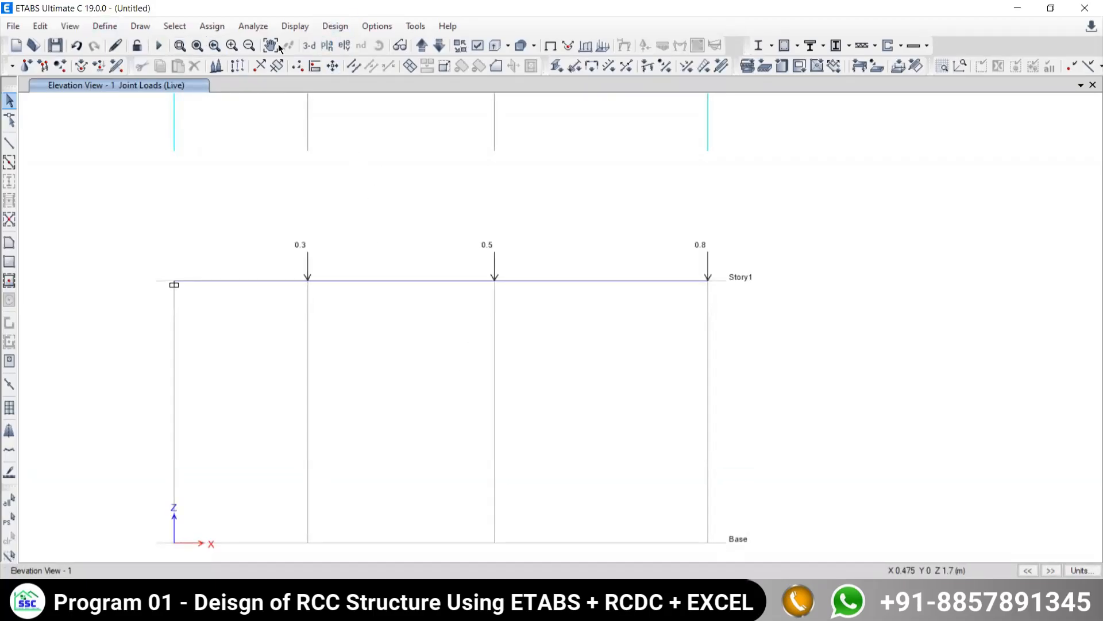
pyautogui.click(253, 26)
pyautogui.click(276, 42)
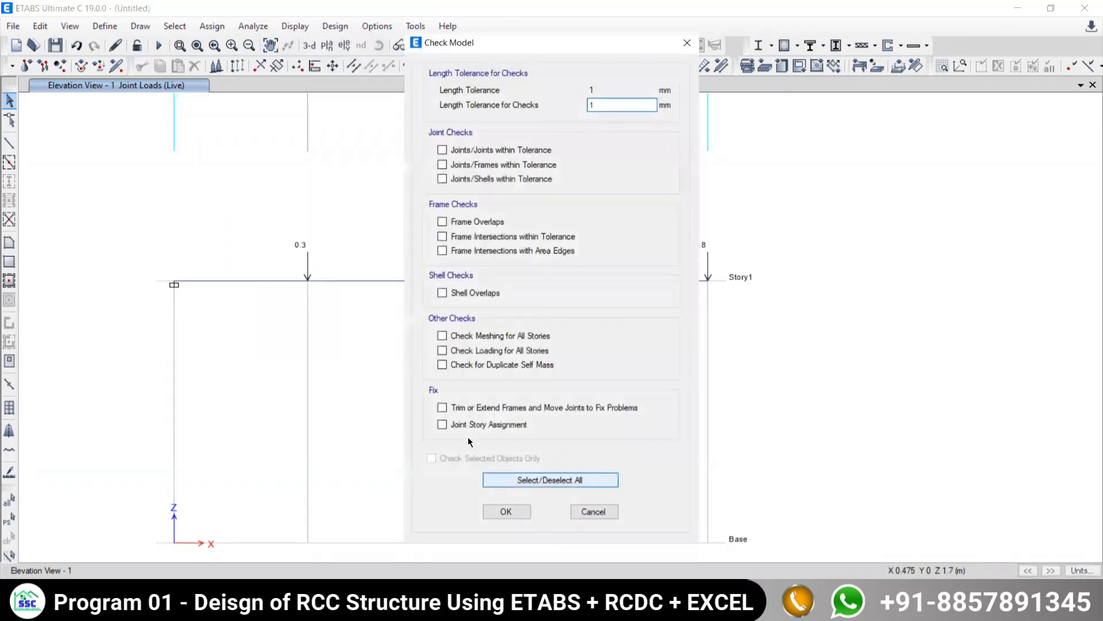
pyautogui.click(490, 473)
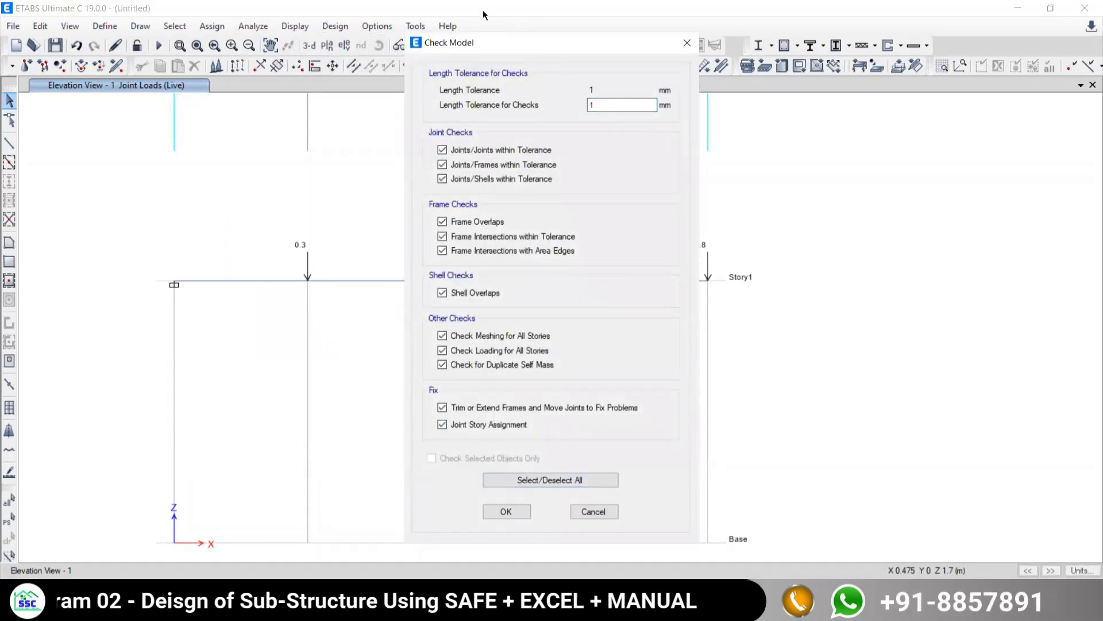
pyautogui.moveTo(490, 42); pyautogui.dragTo(106, 11)
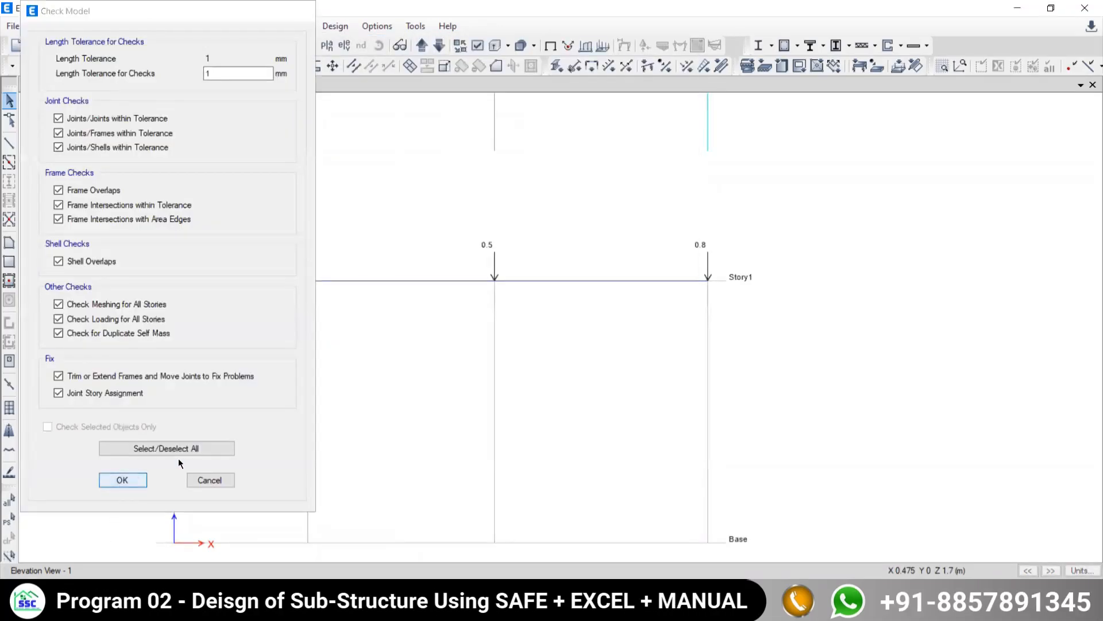
pyautogui.press('Return')
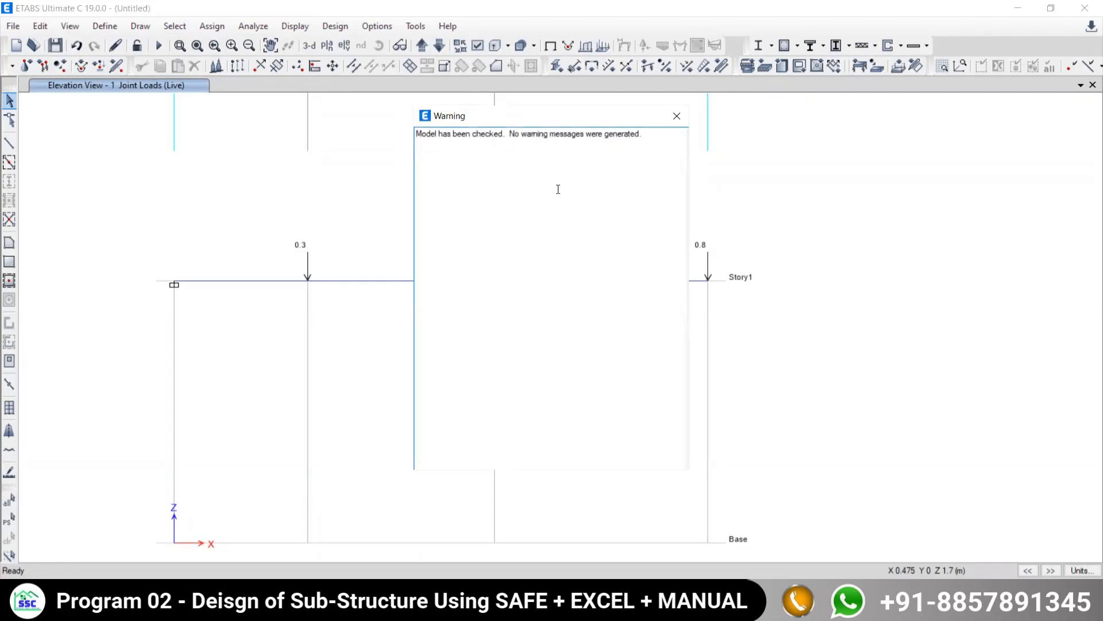
pyautogui.click(677, 117)
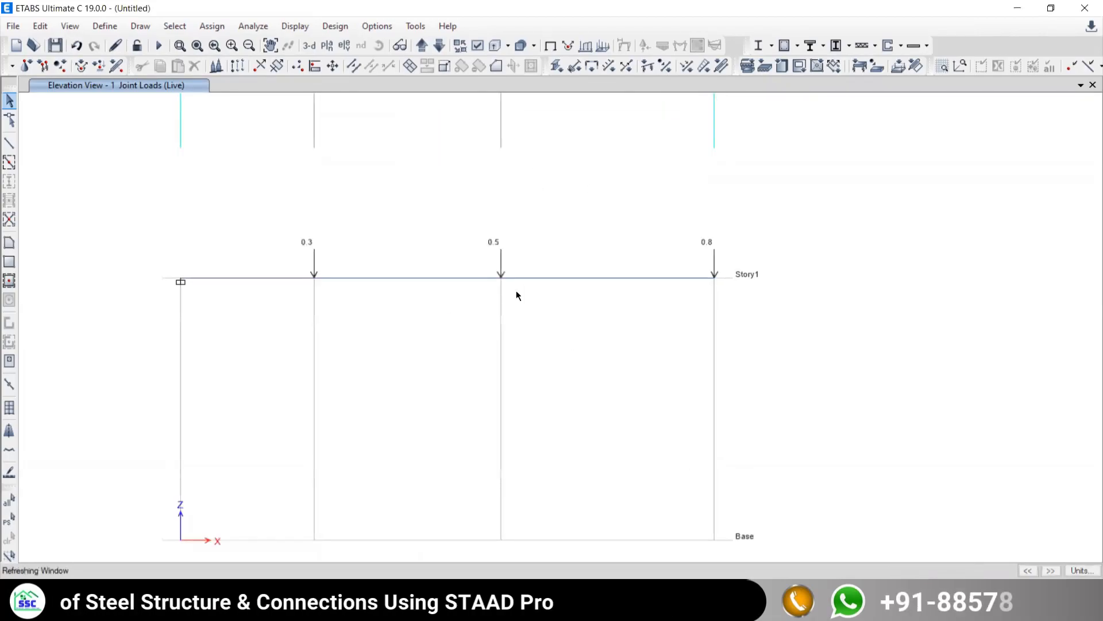
# - Run the analysis, saving the model as 6 in the DELETE folder and replacing the existing file
pyautogui.click(159, 52)
pyautogui.click(575, 133)
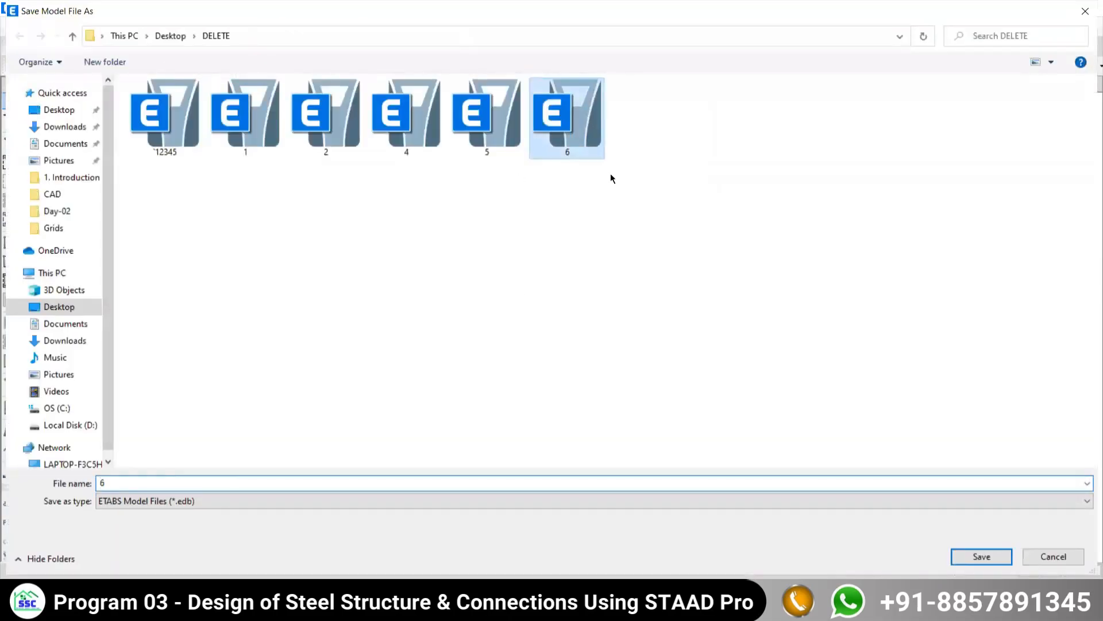
pyautogui.press('Return')
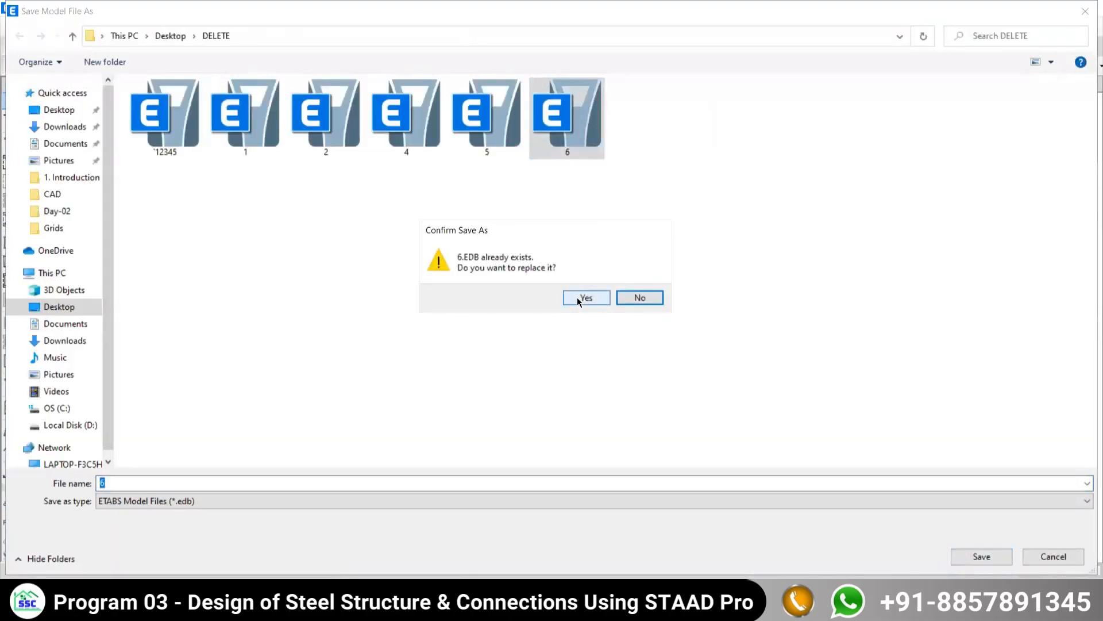
pyautogui.click(580, 297)
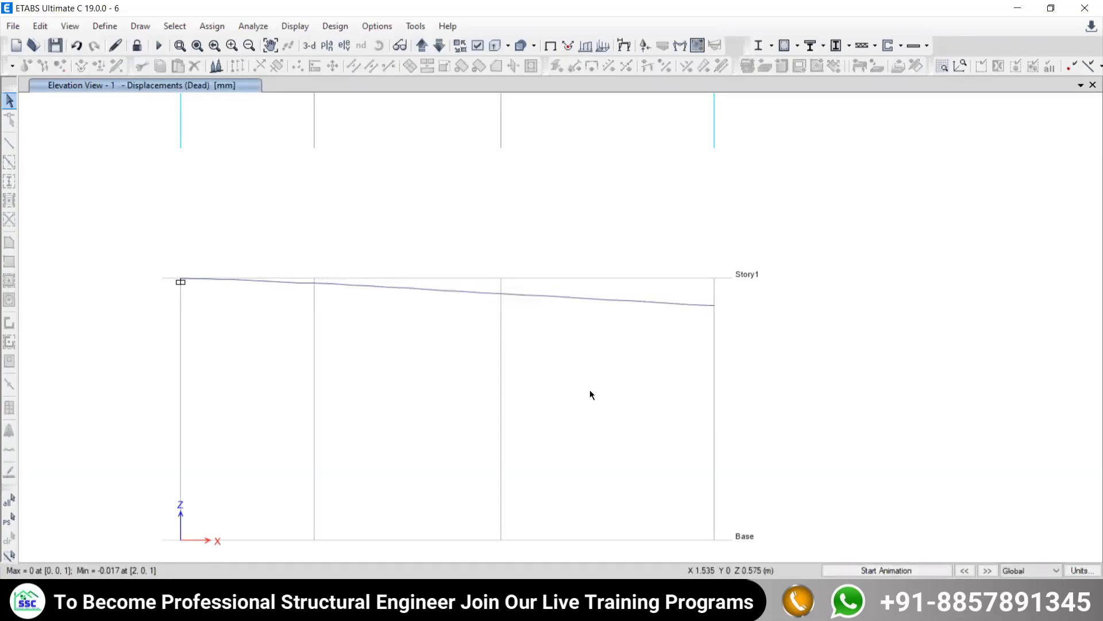
pyautogui.moveTo(487, 349); pyautogui.dragTo(496, 324, button='middle')
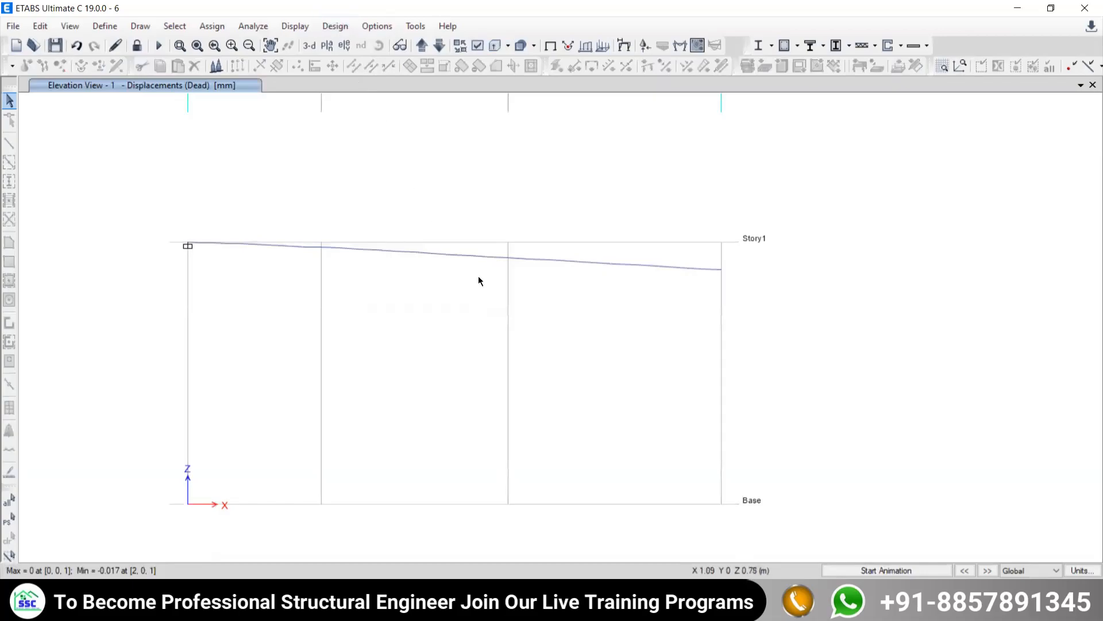
# - Play the animation of the beam's Dead load deflected shape in the elevation, and stop it
pyautogui.moveTo(478, 278); pyautogui.dragTo(471, 306, button='middle')
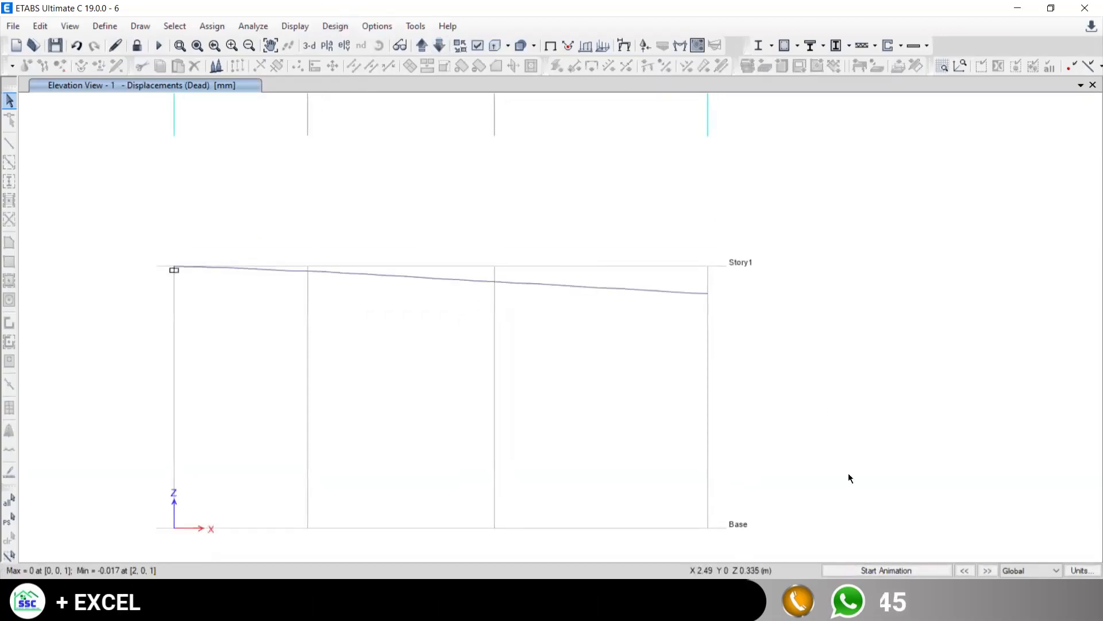
pyautogui.click(869, 570)
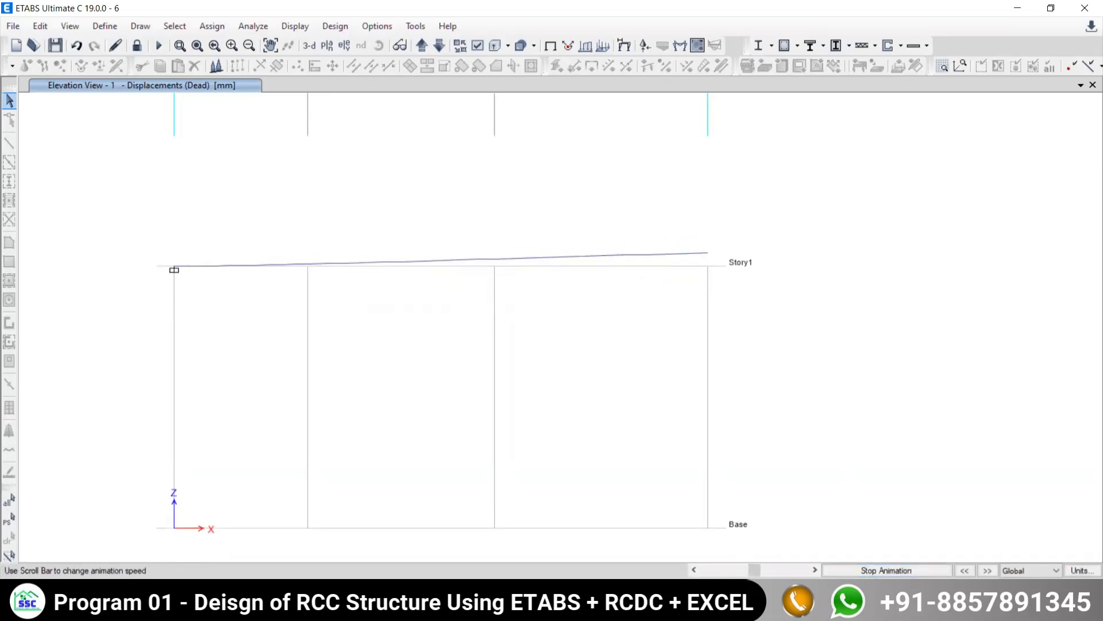
pyautogui.click(859, 569)
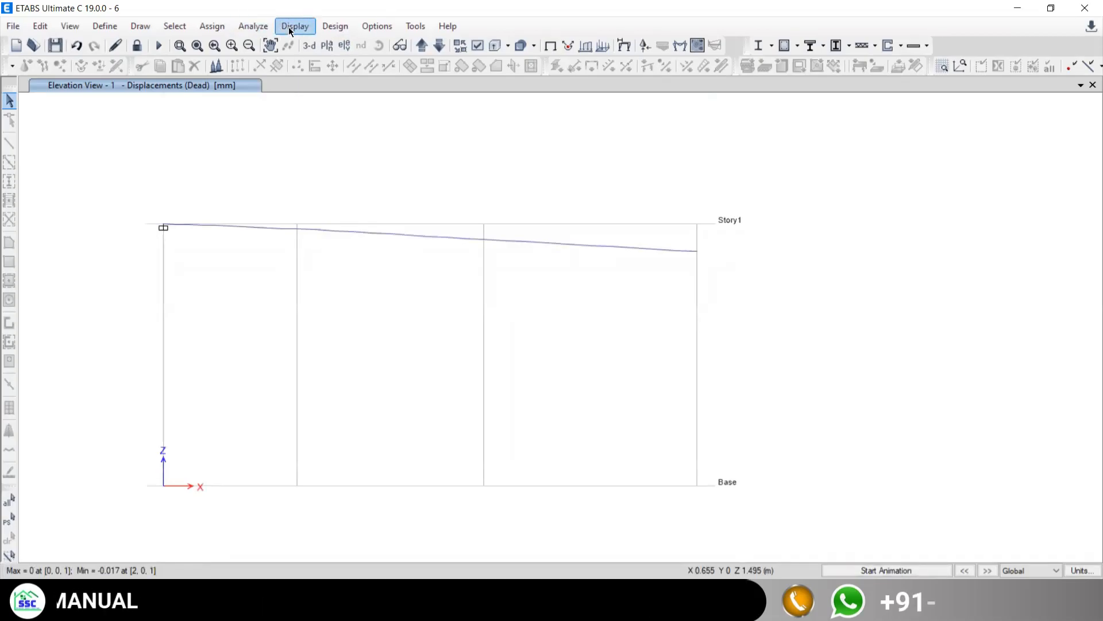
# - Consult Problem 6.1 in the beam example PDF, and display the frames' filled Shear 2-2 diagram for the Live case in ETABS
pyautogui.click(554, 606)
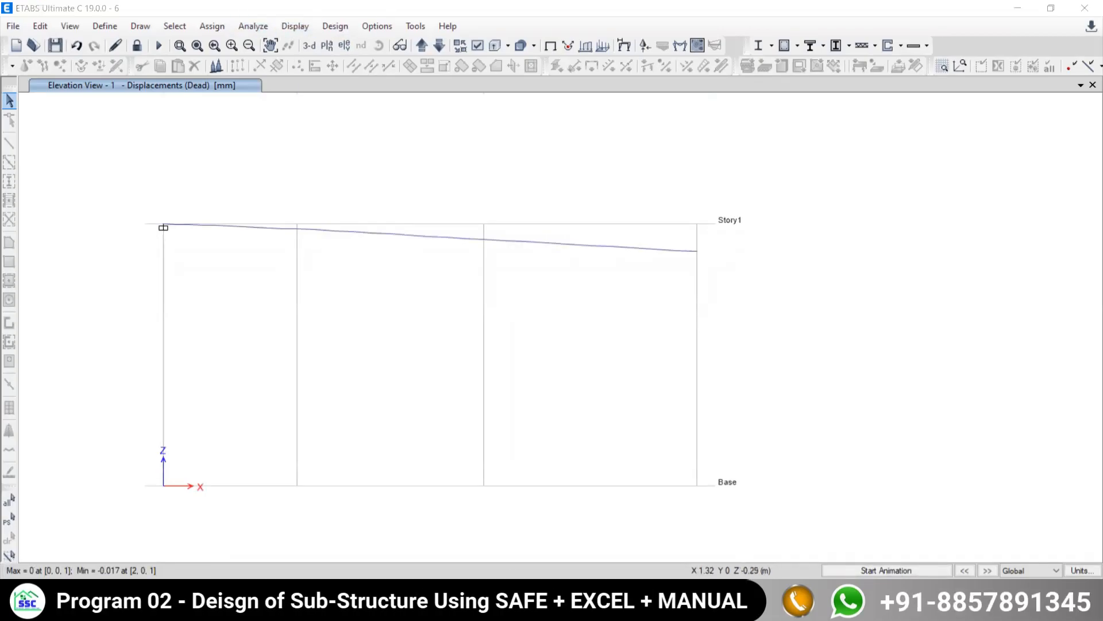
pyautogui.click(555, 606)
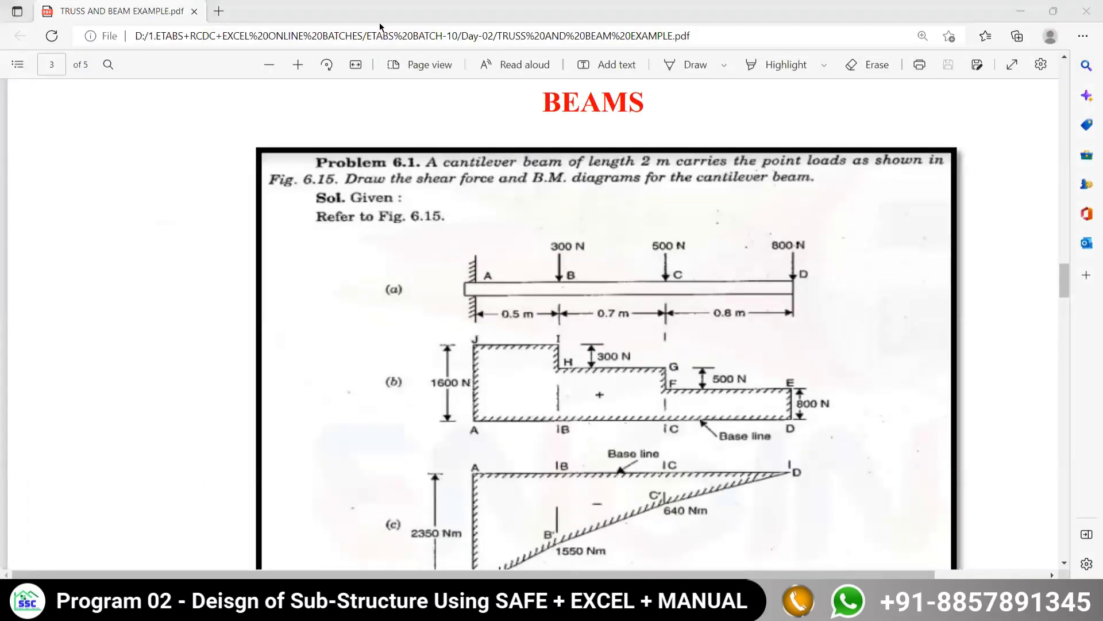
pyautogui.click(293, 27)
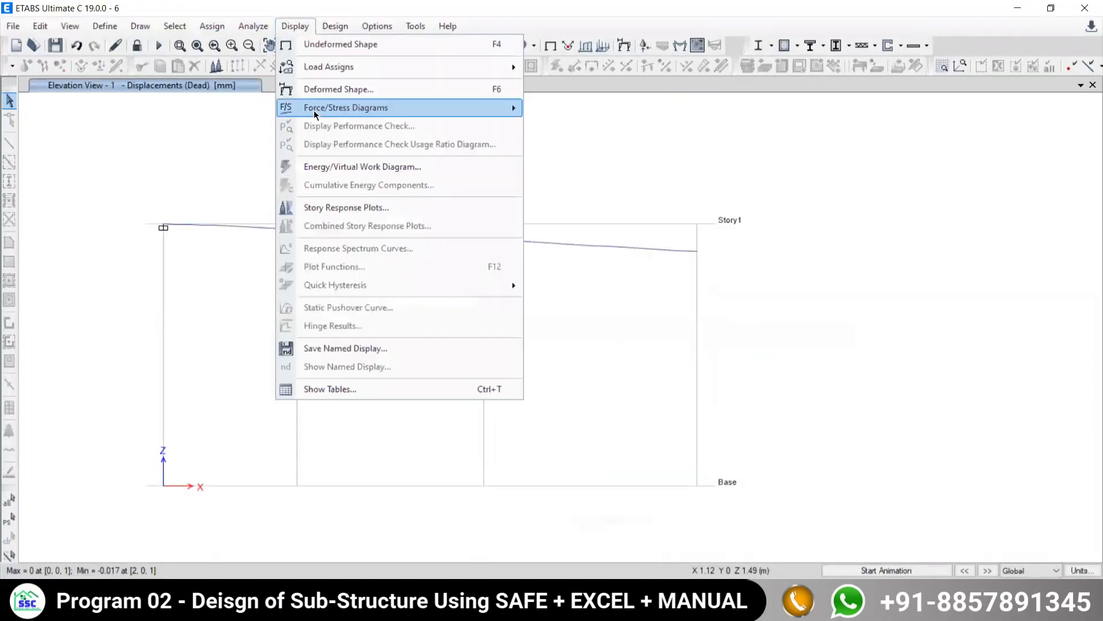
pyautogui.moveTo(310, 109)
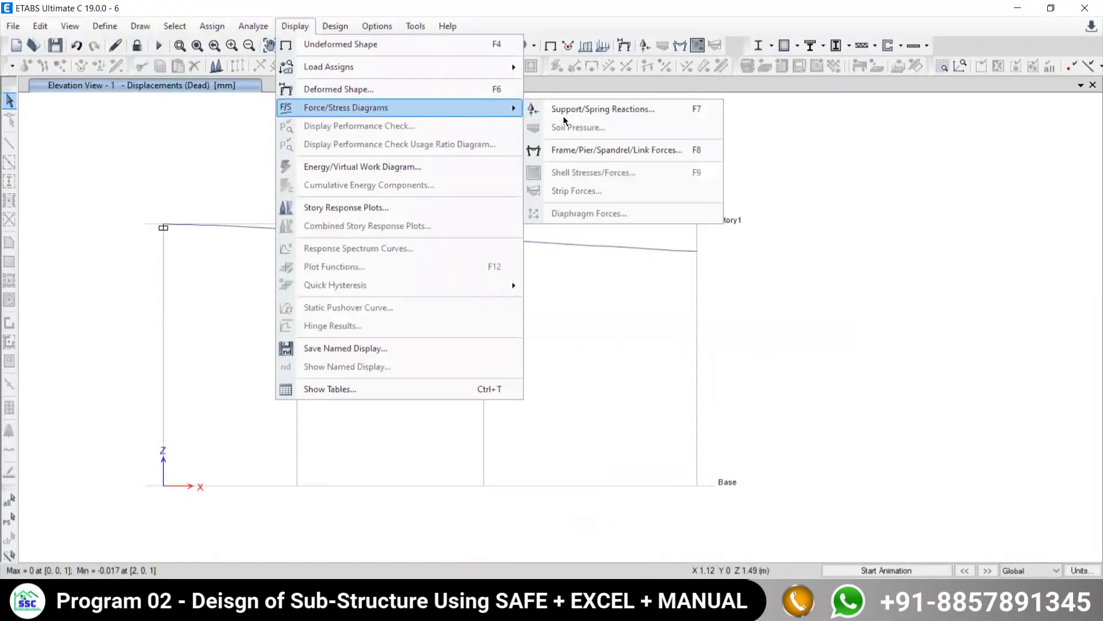
pyautogui.click(573, 151)
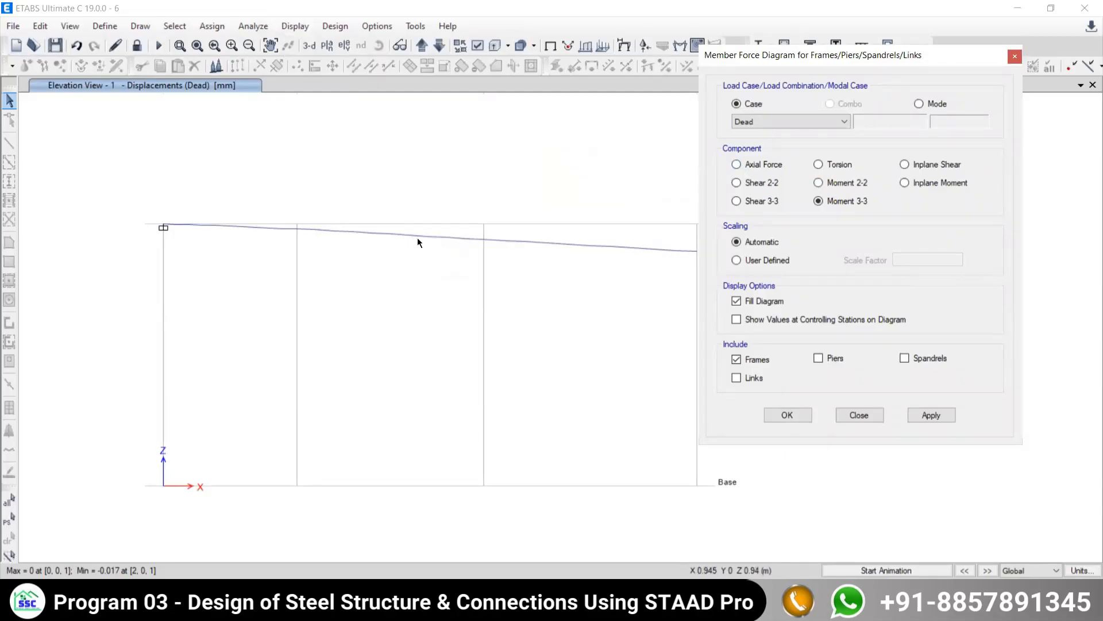
pyautogui.click(751, 122)
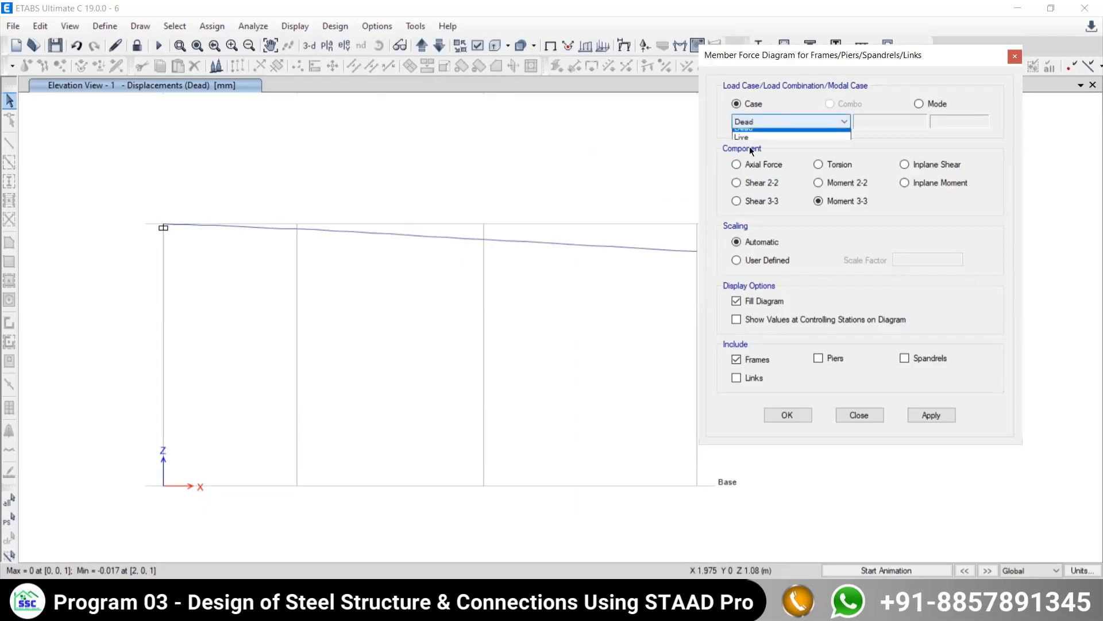
pyautogui.click(748, 140)
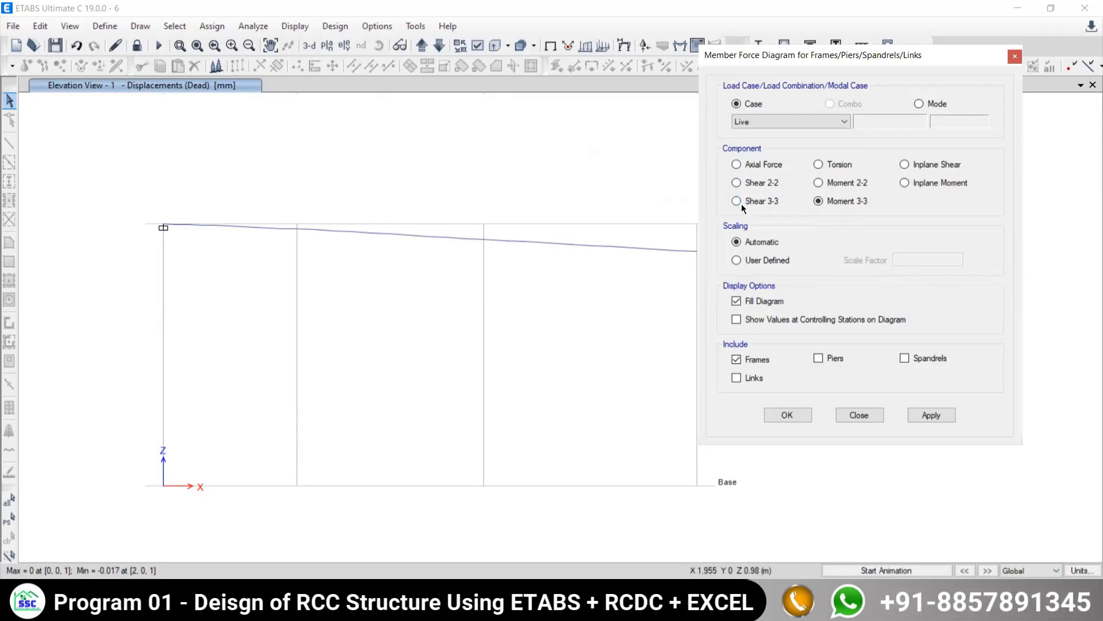
pyautogui.click(733, 184)
pyautogui.click(921, 415)
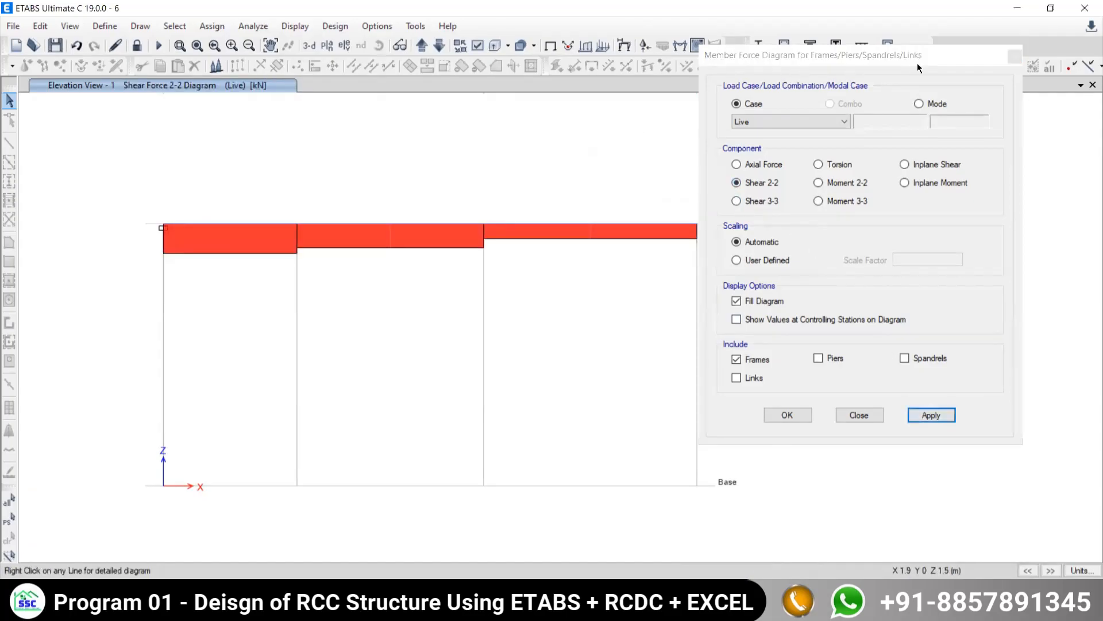
# - Move the member force settings clear of the beam and read the shear force on the span beside the fixed support
pyautogui.moveTo(1009, 55); pyautogui.dragTo(956, 96)
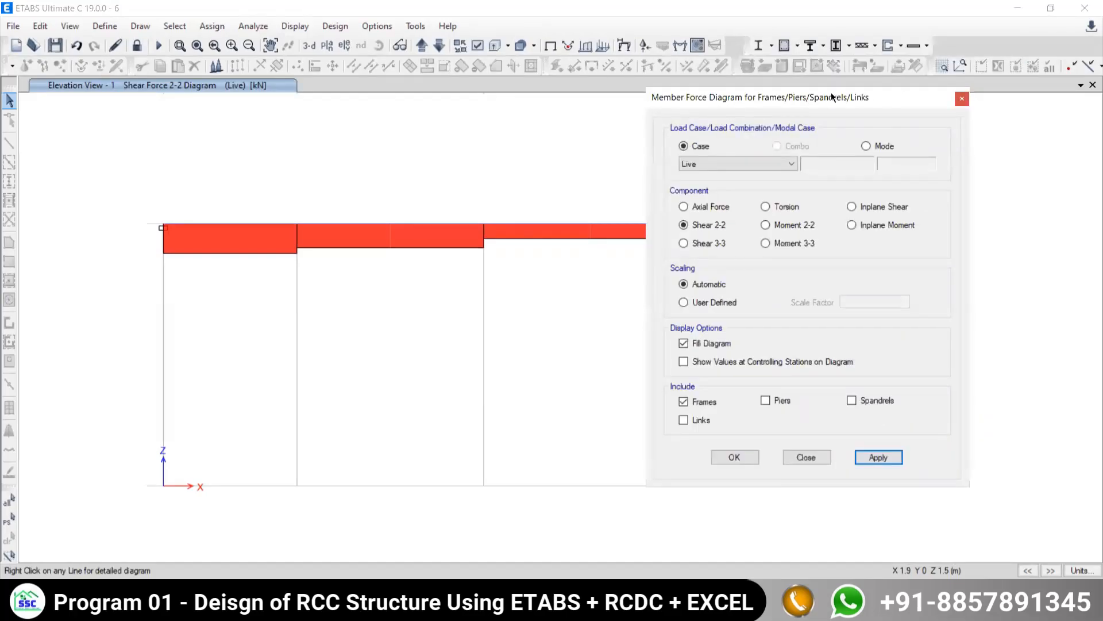
pyautogui.moveTo(845, 95); pyautogui.dragTo(1063, 32)
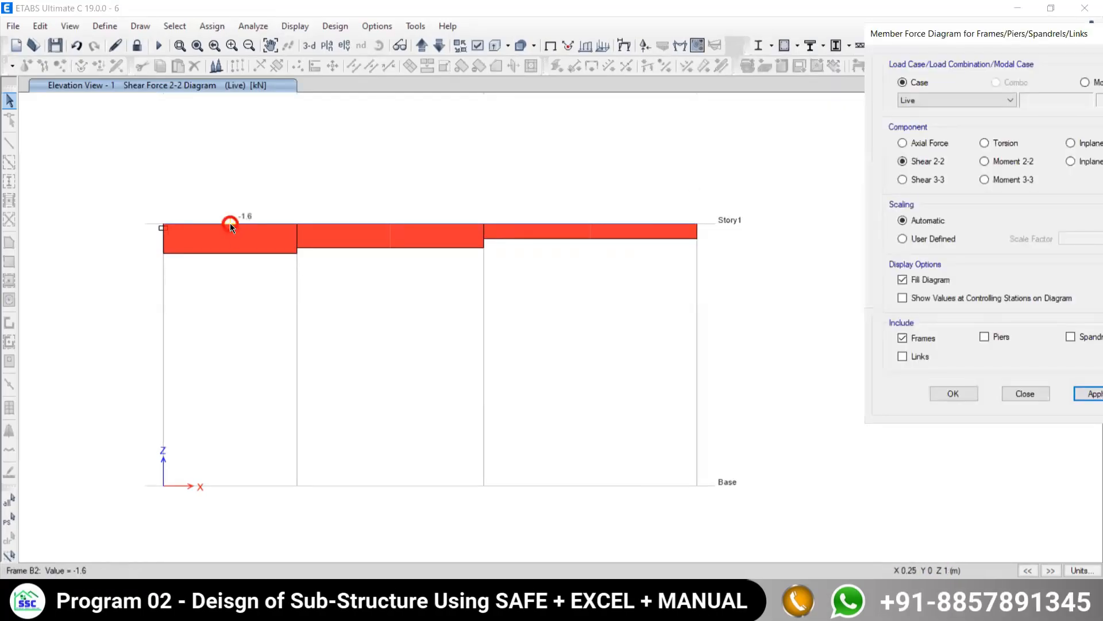
pyautogui.moveTo(227, 226)
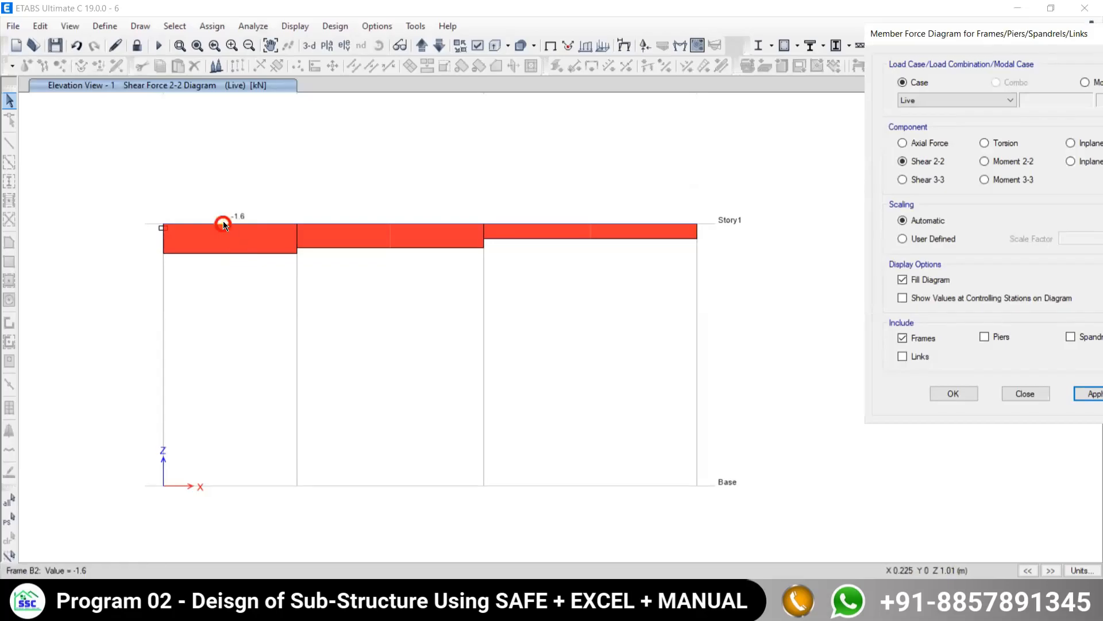
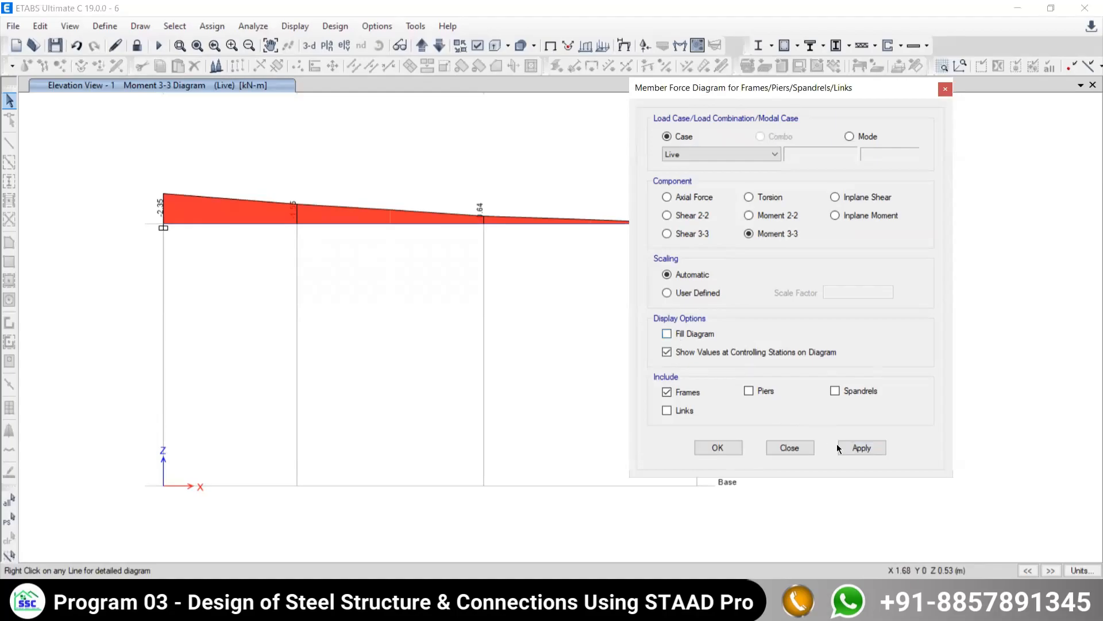
# - Show the Live case's Moment 3-3 diagram without fill, and restore the filled display
pyautogui.click(845, 450)
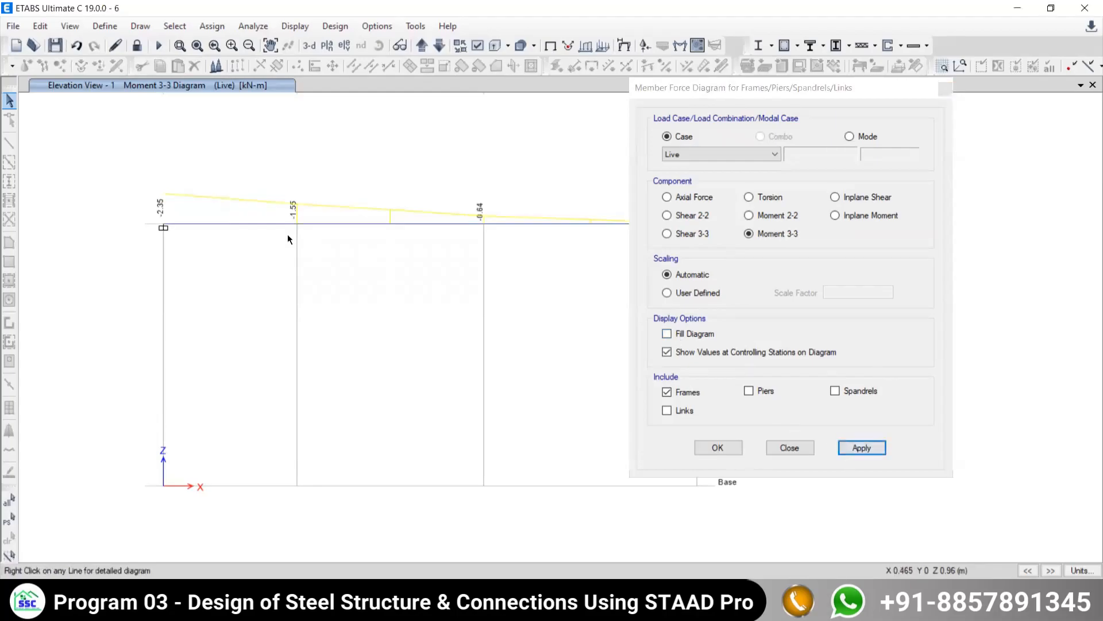
pyautogui.click(668, 333)
pyautogui.click(852, 448)
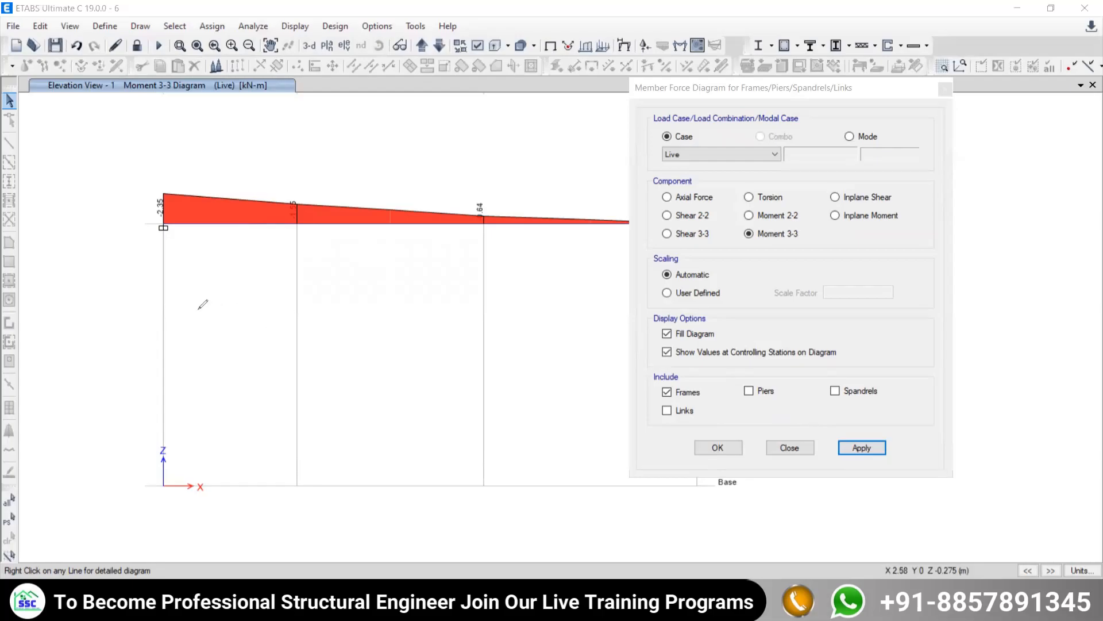
pyautogui.moveTo(177, 312); pyautogui.dragTo(454, 323)
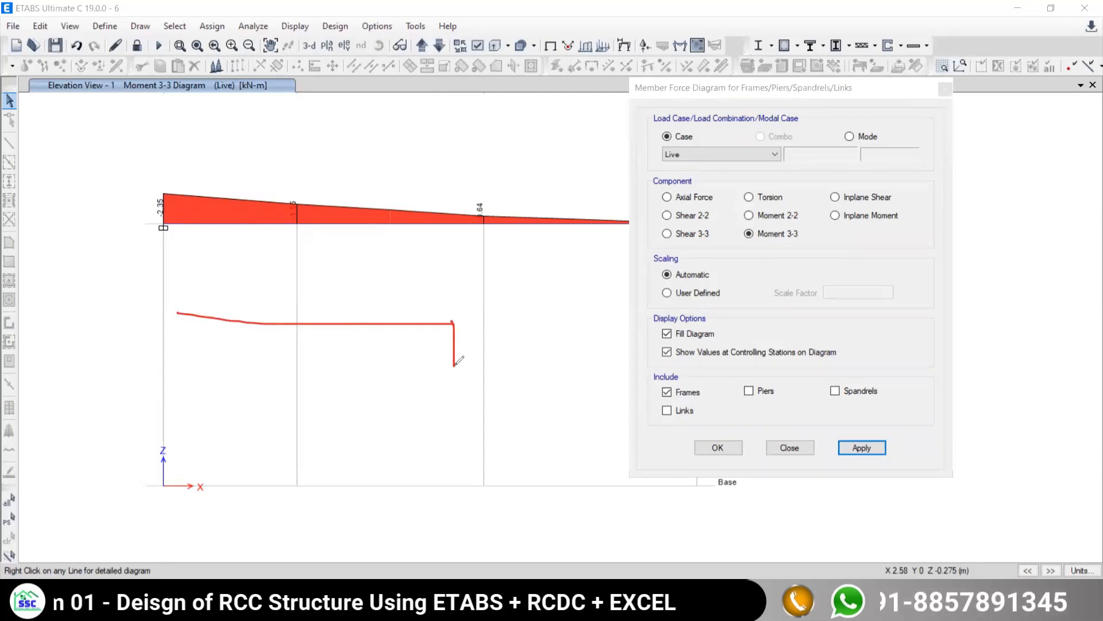
pyautogui.moveTo(178, 313); pyautogui.dragTo(181, 352)
pyautogui.moveTo(449, 296); pyautogui.dragTo(453, 378)
pyautogui.moveTo(177, 286); pyautogui.dragTo(183, 391)
pyautogui.moveTo(453, 283)
pyautogui.mouseDown()
pyautogui.moveTo(367, 347)
pyautogui.moveTo(264, 339)
pyautogui.moveTo(182, 264)
pyautogui.moveTo(180, 294)
pyautogui.mouseUp()
pyautogui.moveTo(175, 297)
pyautogui.mouseDown()
pyautogui.moveTo(188, 286)
pyautogui.moveTo(190, 295)
pyautogui.mouseUp()
pyautogui.moveTo(184, 304)
pyautogui.mouseDown()
pyautogui.moveTo(196, 293)
pyautogui.moveTo(204, 303)
pyautogui.mouseUp()
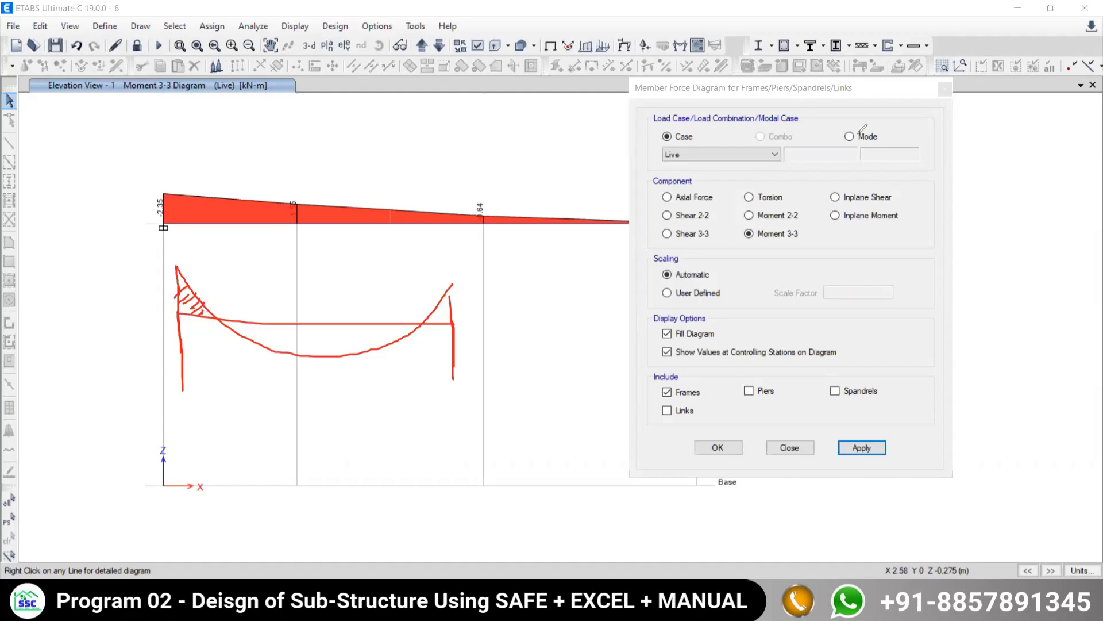
pyautogui.moveTo(345, 329)
pyautogui.mouseDown()
pyautogui.moveTo(382, 336)
pyautogui.moveTo(287, 339)
pyautogui.moveTo(270, 351)
pyautogui.moveTo(286, 327)
pyautogui.moveTo(316, 327)
pyautogui.mouseUp()
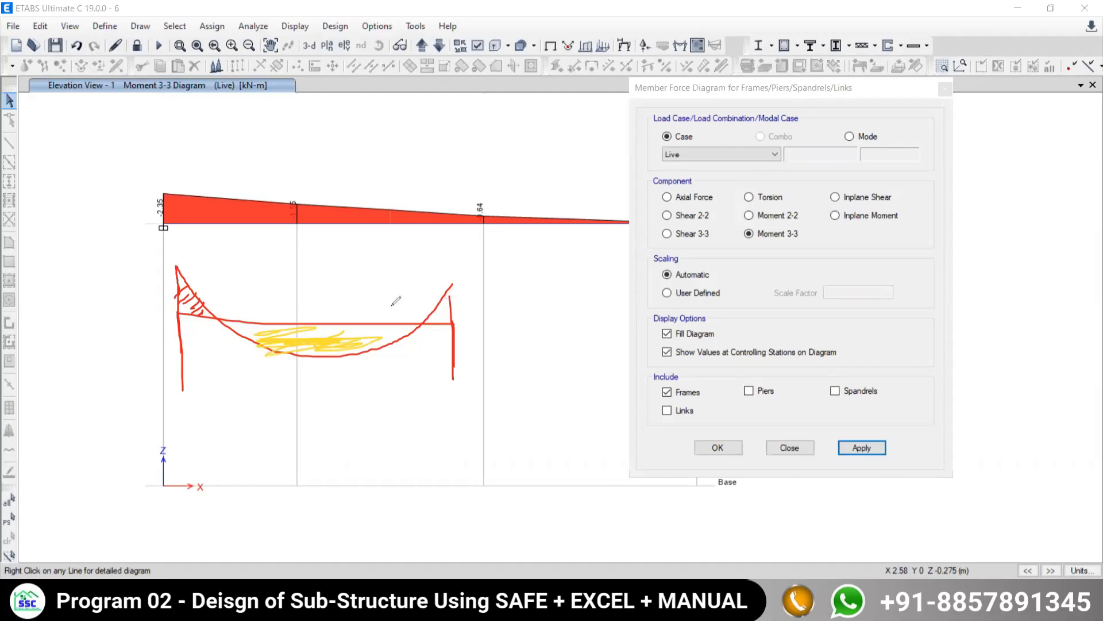
pyautogui.moveTo(165, 282)
pyautogui.mouseDown()
pyautogui.moveTo(179, 296)
pyautogui.moveTo(233, 251)
pyautogui.mouseUp()
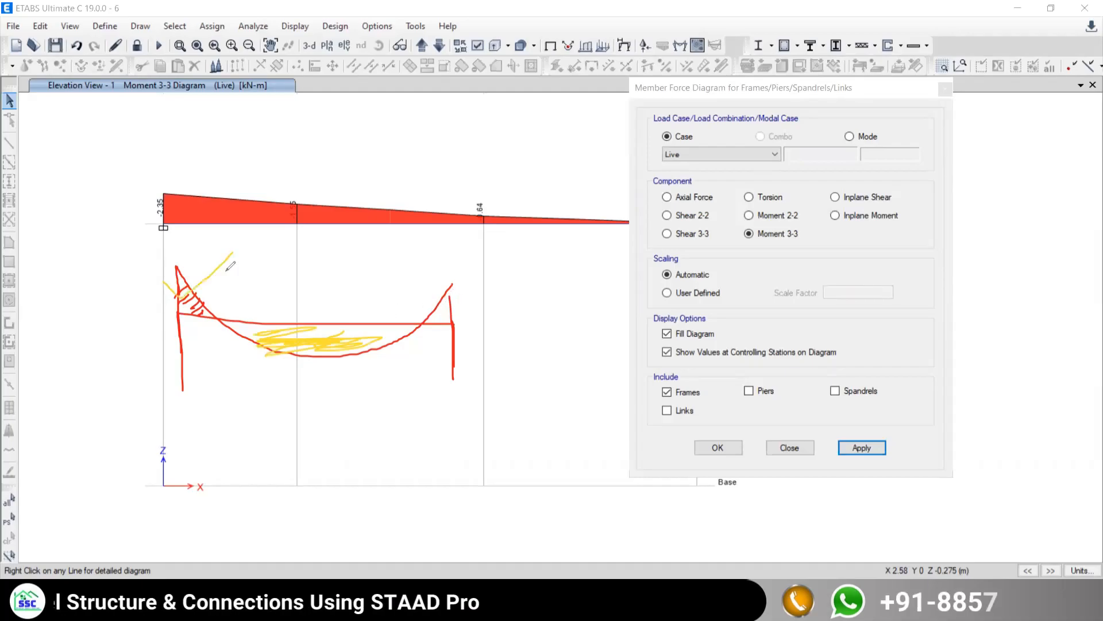
pyautogui.moveTo(47, 280)
pyautogui.mouseDown()
pyautogui.moveTo(76, 280)
pyautogui.moveTo(92, 308)
pyautogui.moveTo(79, 256)
pyautogui.mouseUp()
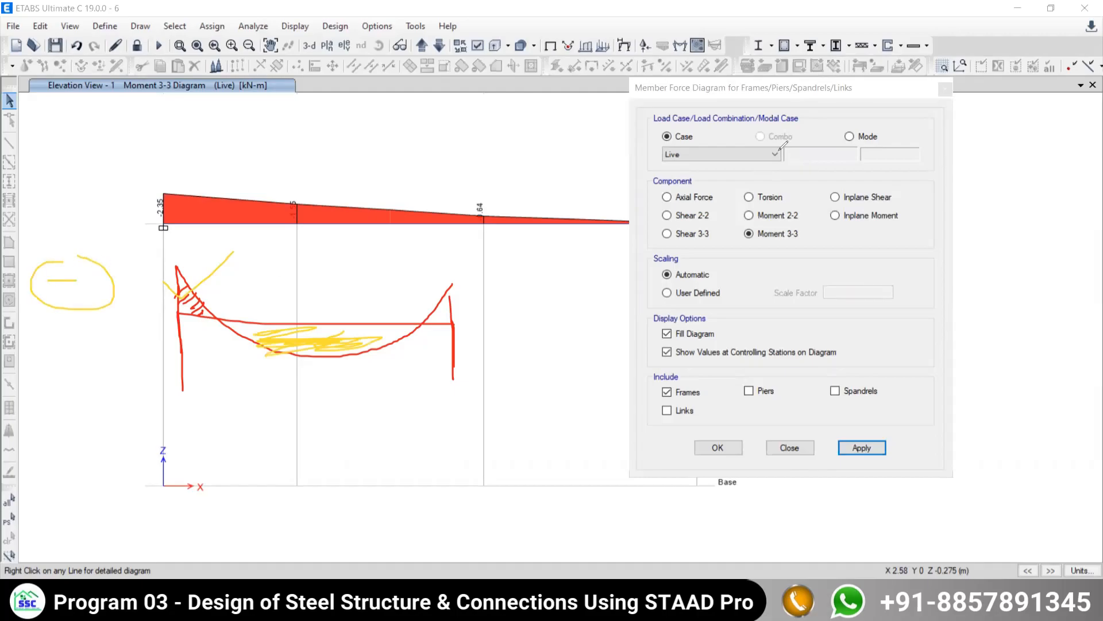
pyautogui.press('r')
pyautogui.moveTo(50, 284); pyautogui.dragTo(99, 284)
pyautogui.moveTo(66, 240)
pyautogui.mouseDown()
pyautogui.moveTo(45, 248)
pyautogui.moveTo(69, 247)
pyautogui.mouseUp()
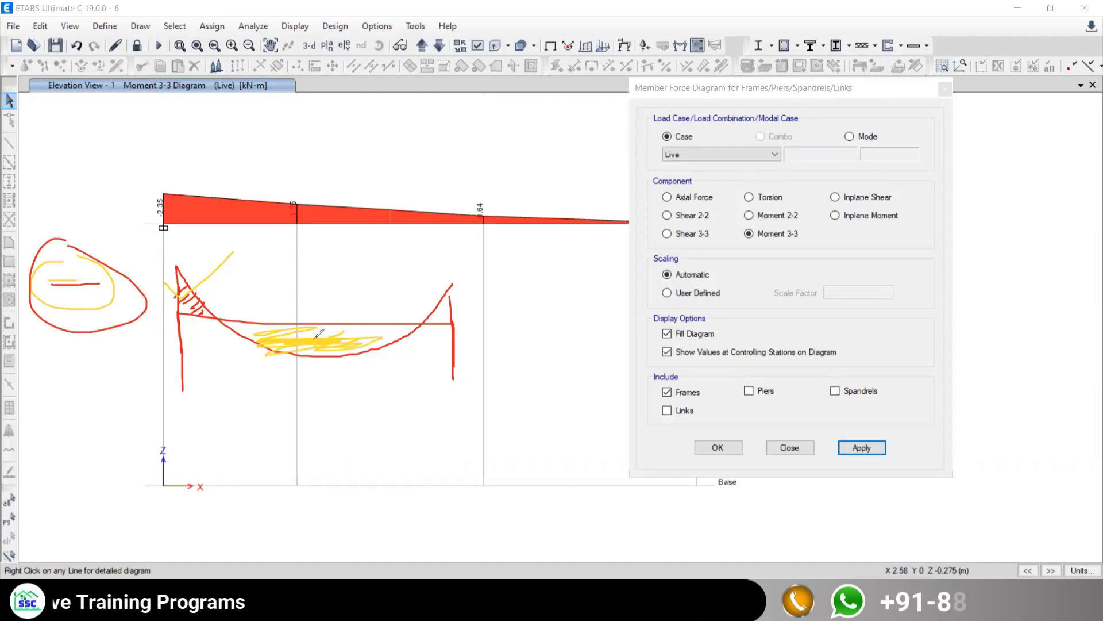
pyautogui.moveTo(314, 338); pyautogui.dragTo(330, 278)
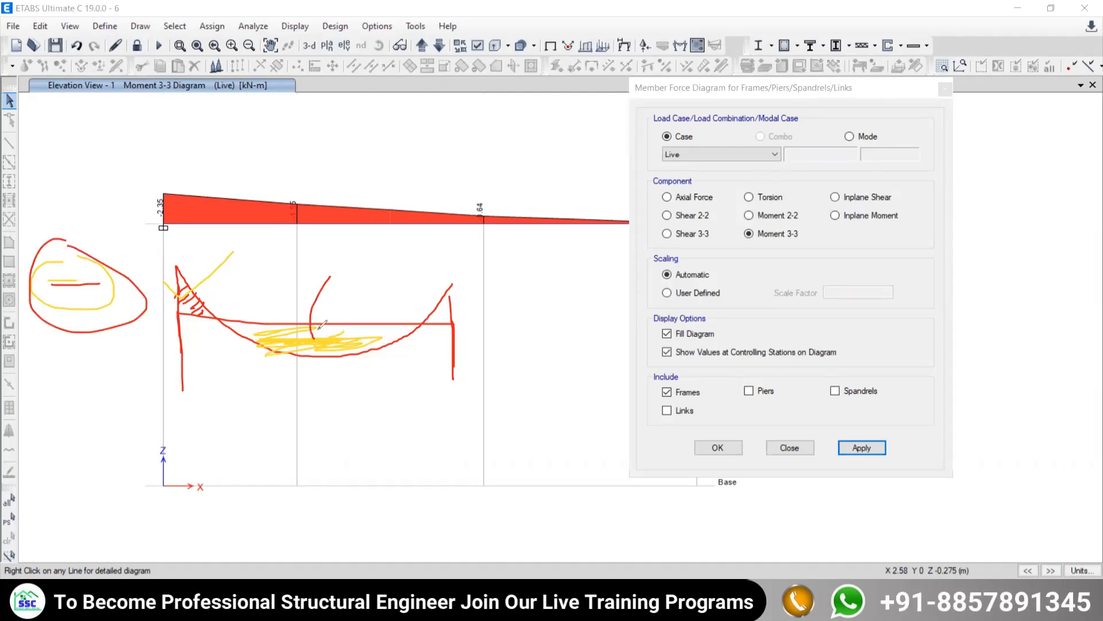
pyautogui.moveTo(330, 339); pyautogui.dragTo(335, 344)
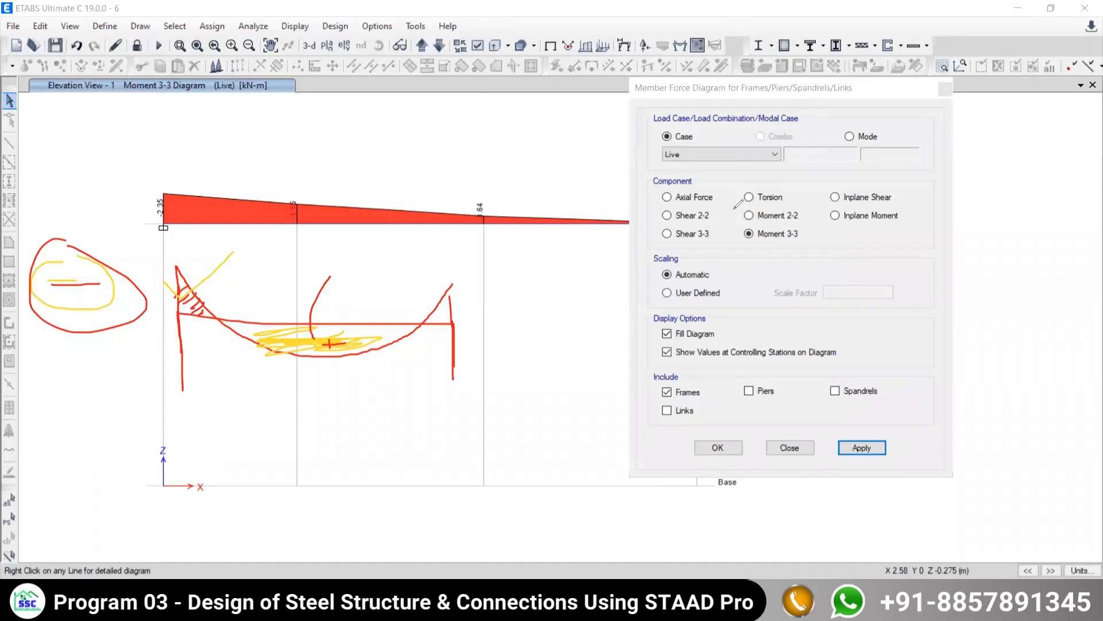
# - Display the filled Shear 2-2 diagram of the frames for the Live case in the elevation
pyautogui.click(679, 216)
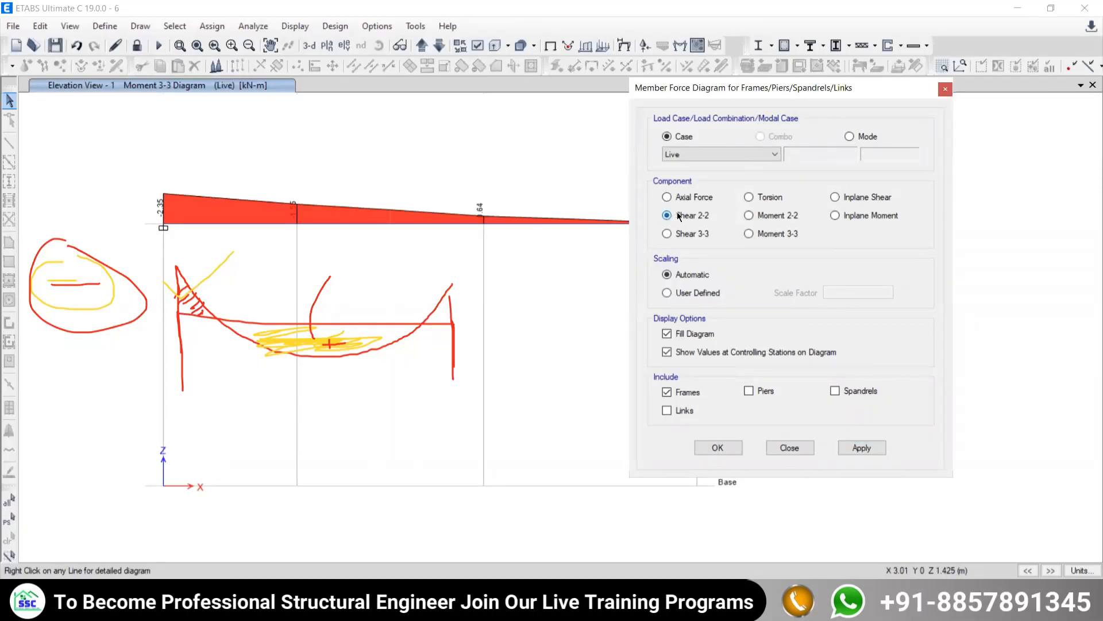
pyautogui.click(861, 448)
pyautogui.moveTo(251, 259); pyautogui.dragTo(250, 288, button='middle')
pyautogui.moveTo(255, 242); pyautogui.dragTo(254, 191, button='middle')
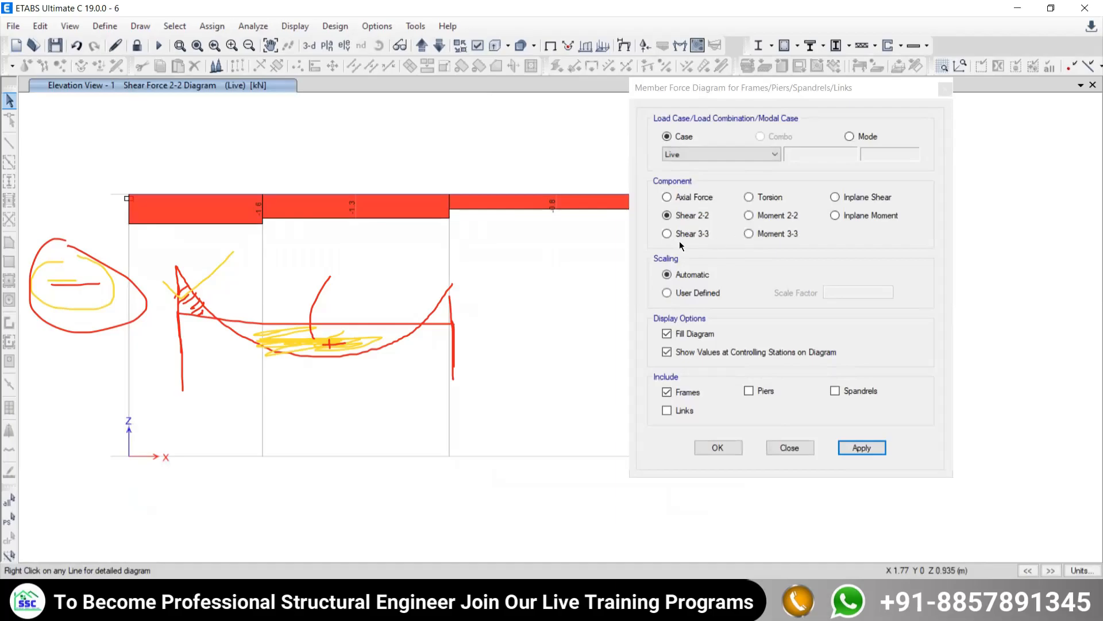
# - Display the Shear 3-3 diagram of the frames for the Live case and inspect the beam
pyautogui.click(667, 234)
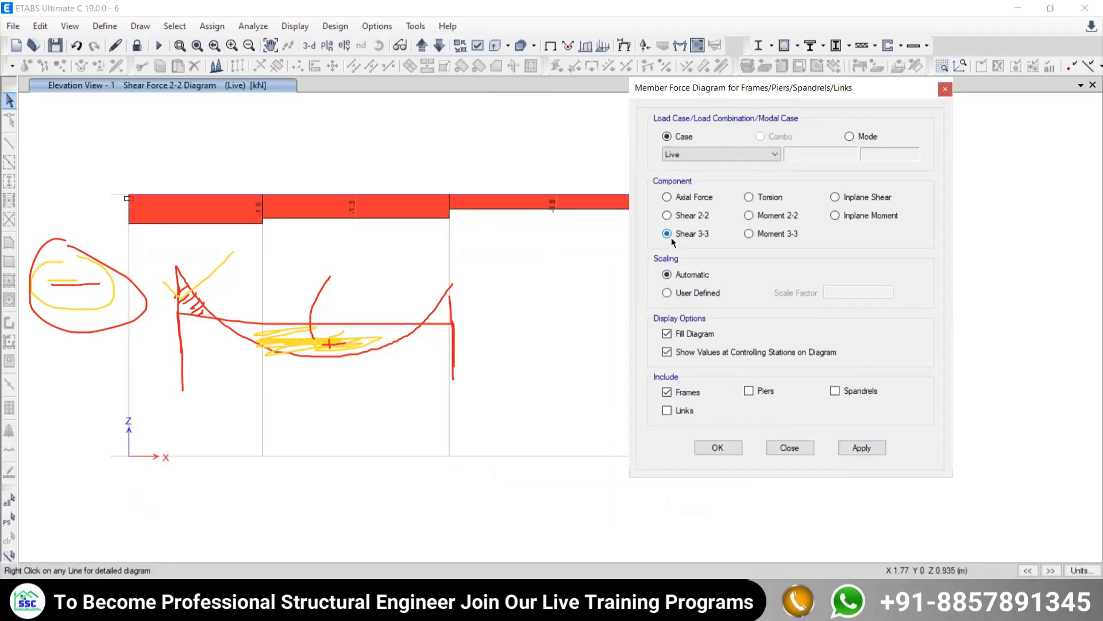
pyautogui.click(869, 447)
pyautogui.scroll(-3, 517, 235)
pyautogui.scroll(3, 399, 263)
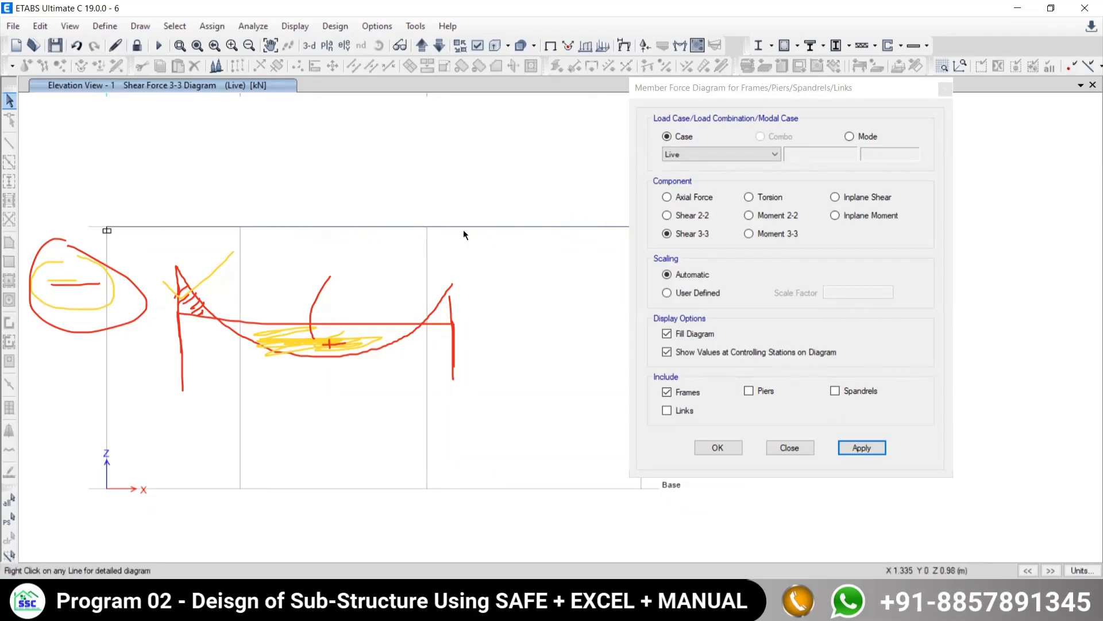
# - Display the frames' Axial Force diagram for the Live case, clear the screen annotations, and dismiss the member force settings
pyautogui.click(668, 197)
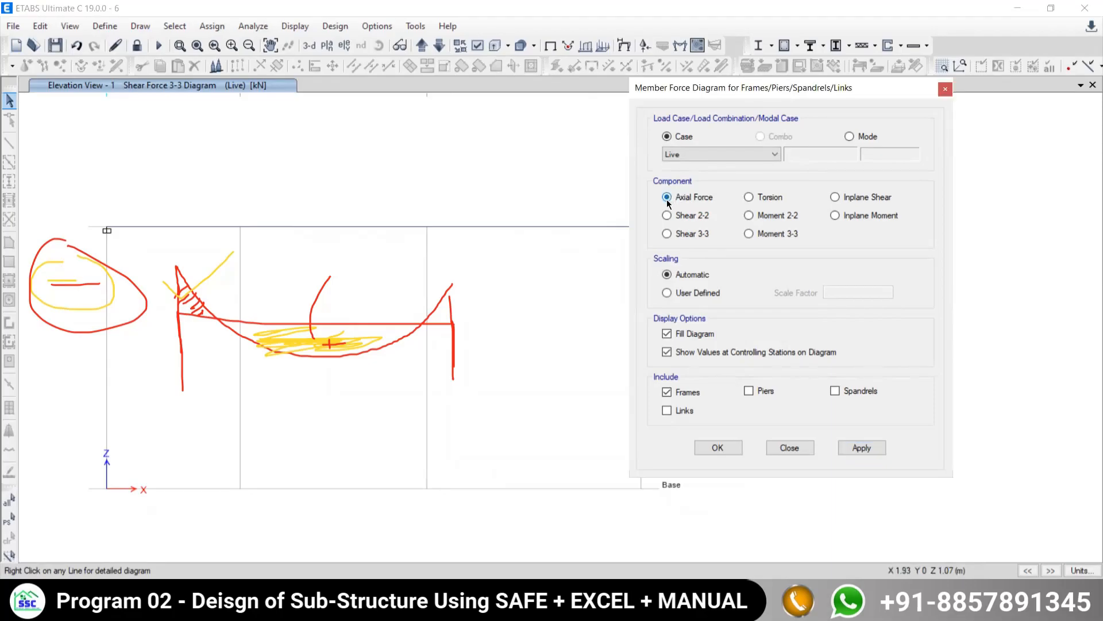
pyautogui.click(856, 447)
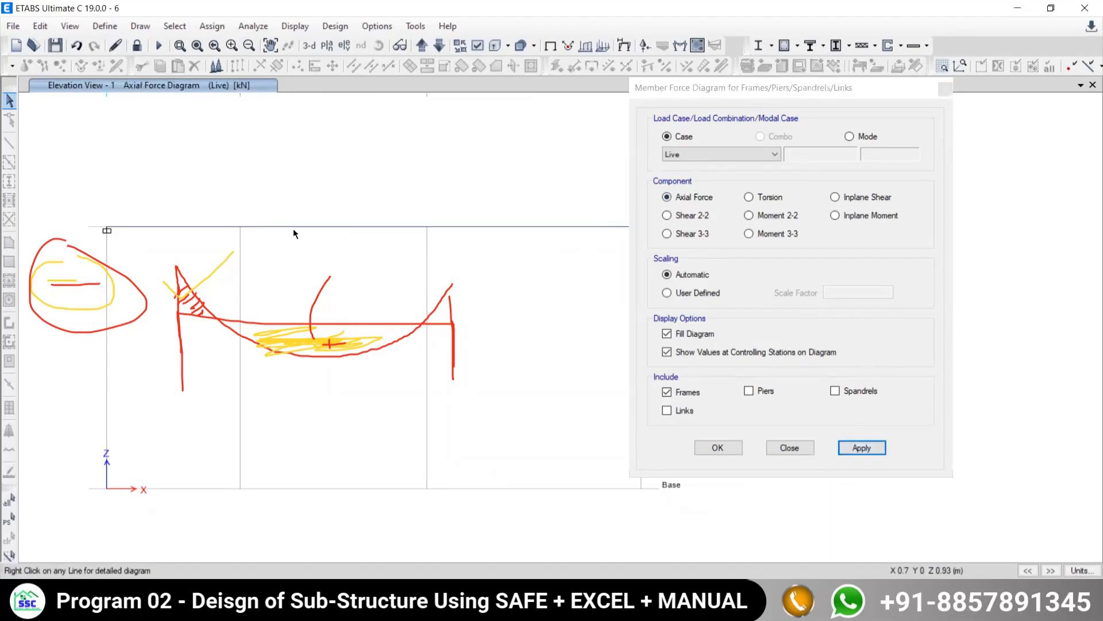
pyautogui.click(571, 227)
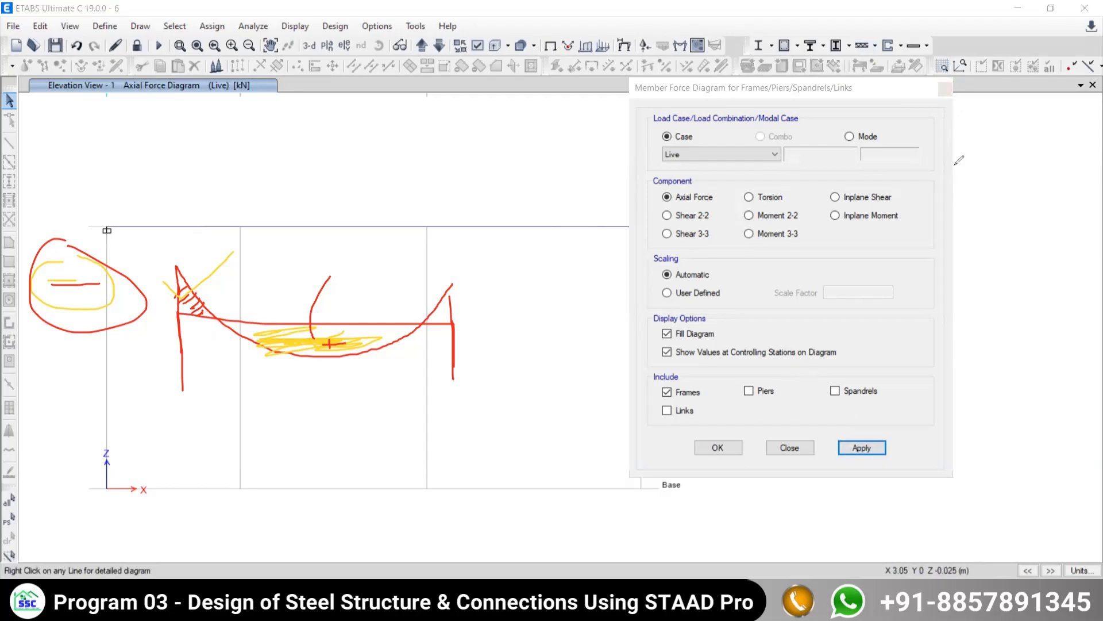
pyautogui.press('Escape')
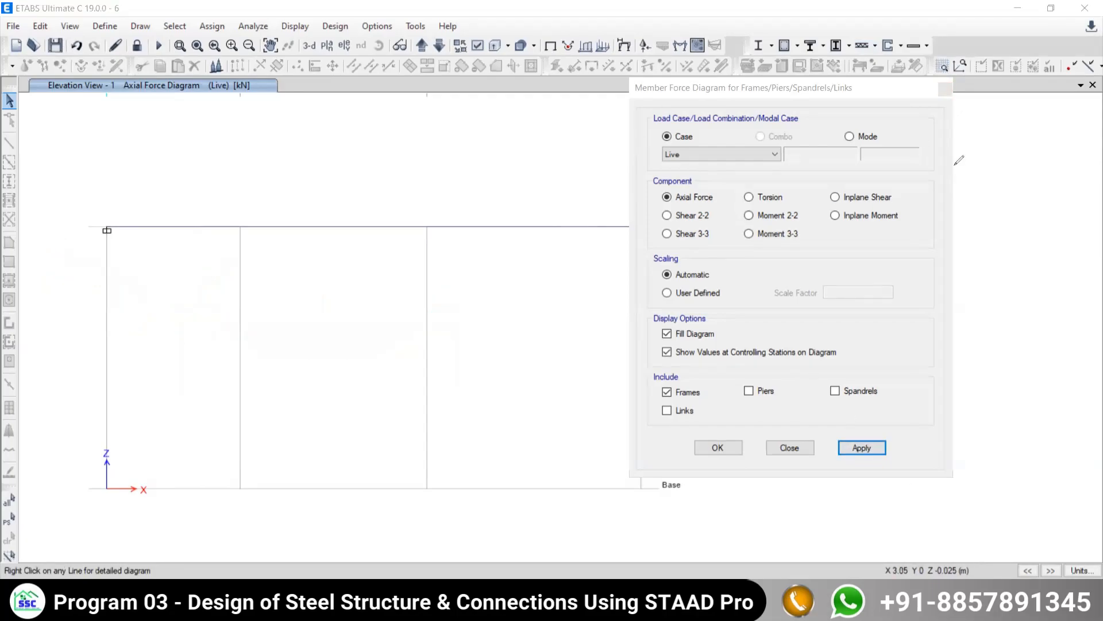
pyautogui.click(945, 88)
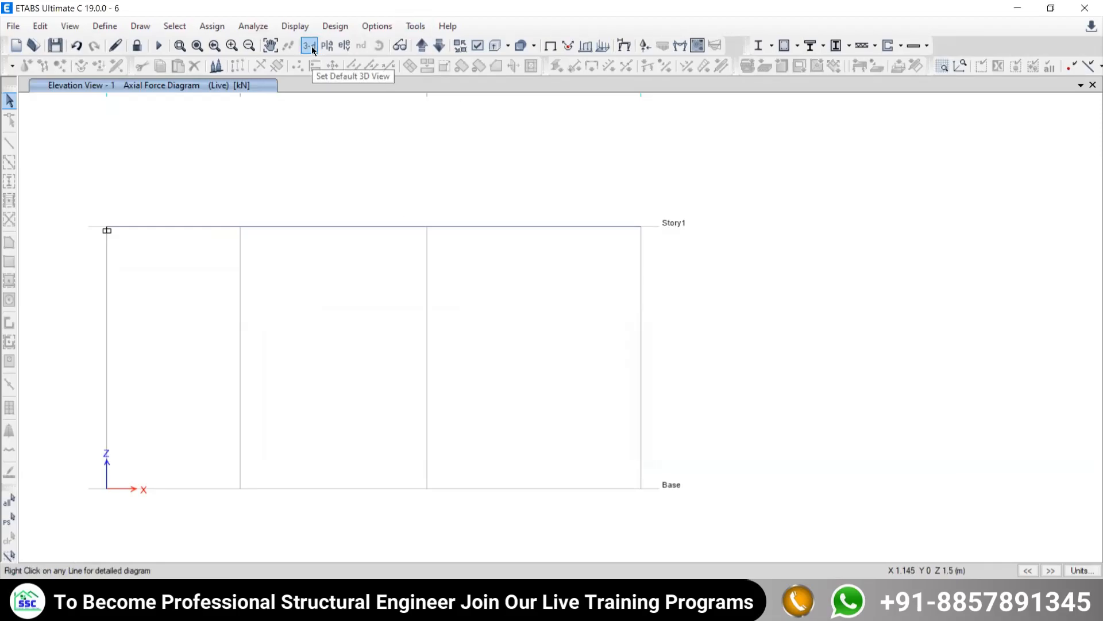
# - Reopen the member force diagram settings and display the frames' Moment 2-2 diagram for the Live case
pyautogui.moveTo(339, 322); pyautogui.dragTo(485, 326, button='middle')
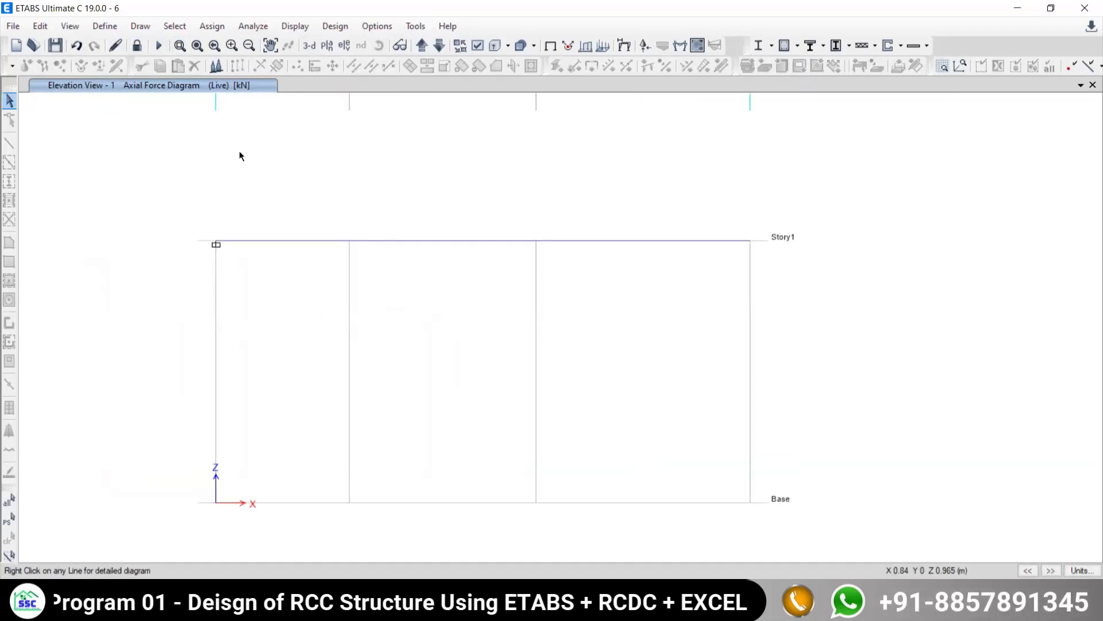
pyautogui.click(295, 26)
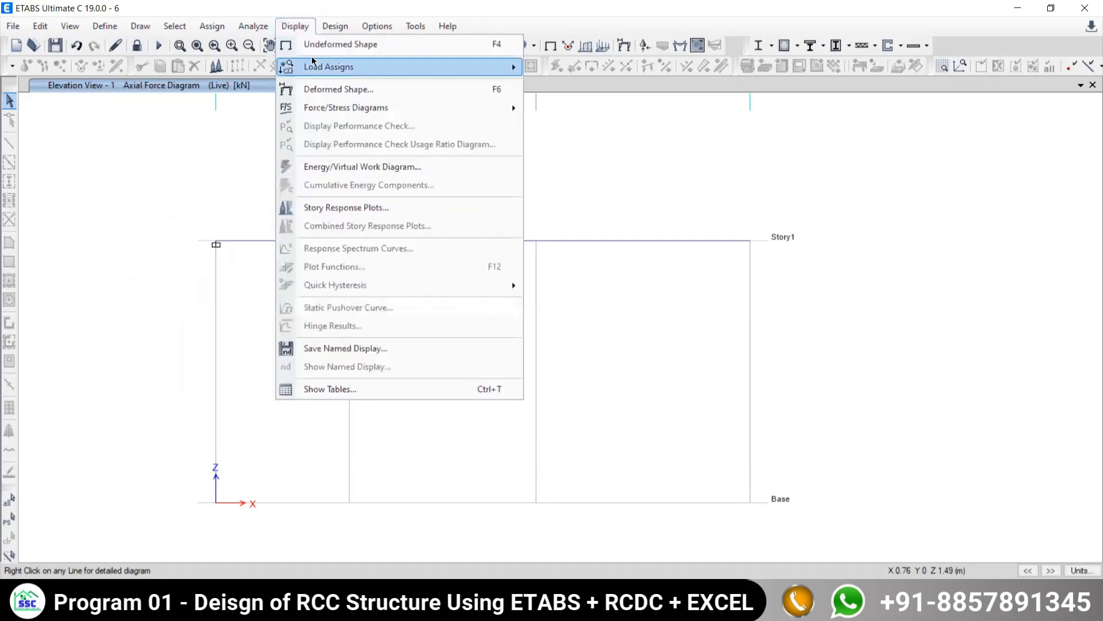
pyautogui.moveTo(538, 110)
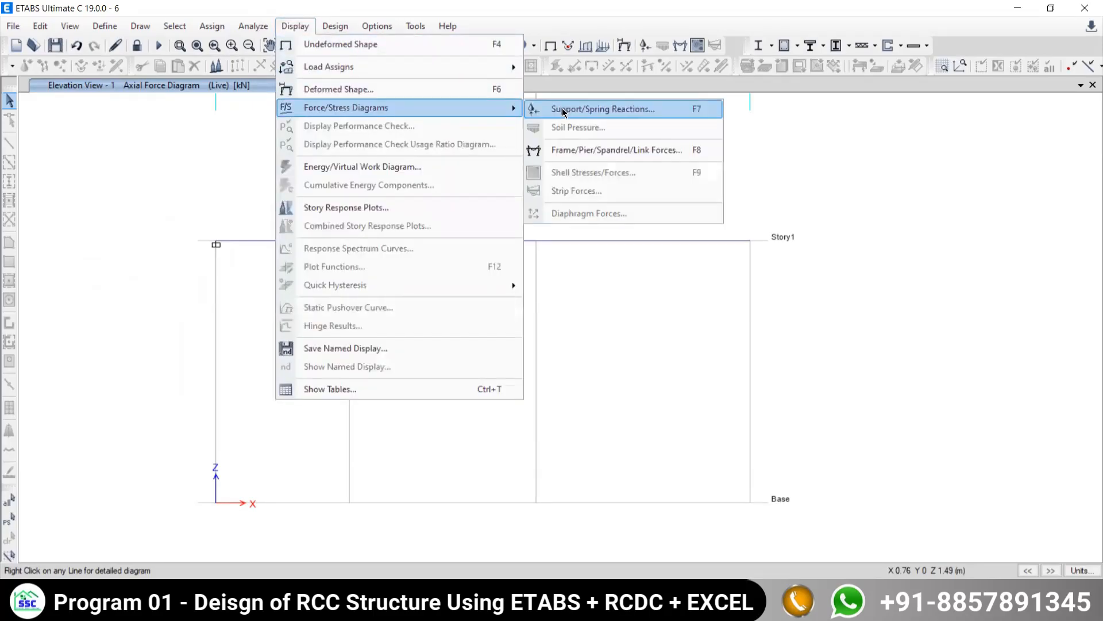
pyautogui.click(540, 152)
pyautogui.click(752, 216)
pyautogui.click(852, 449)
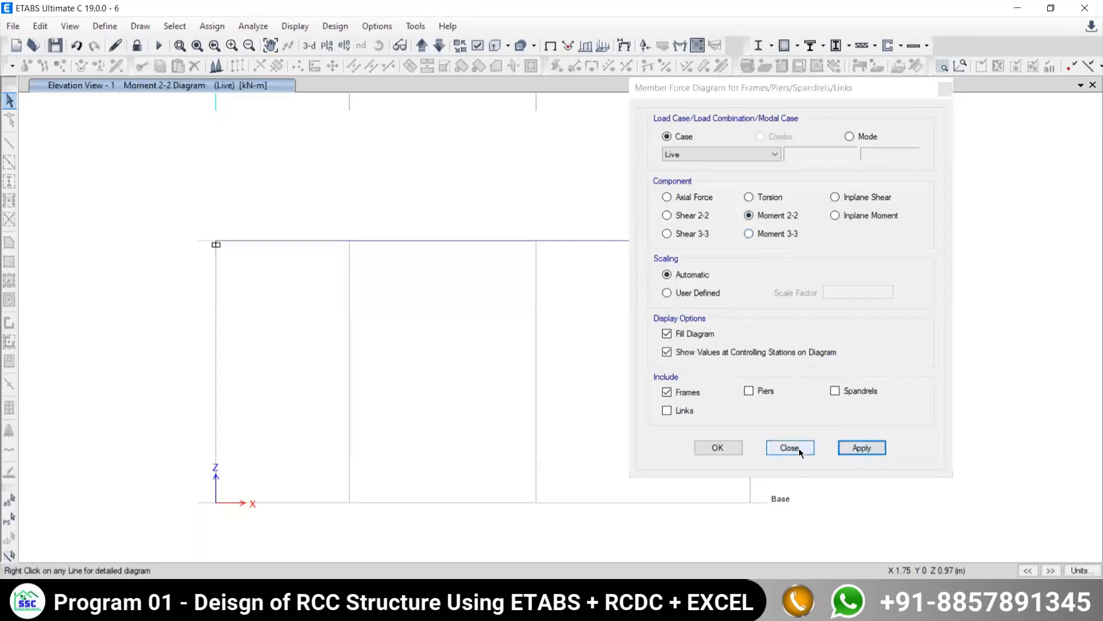
# - Display the filled Moment 3-3 diagram of the frames for the Live case and dismiss the member force settings
pyautogui.click(757, 233)
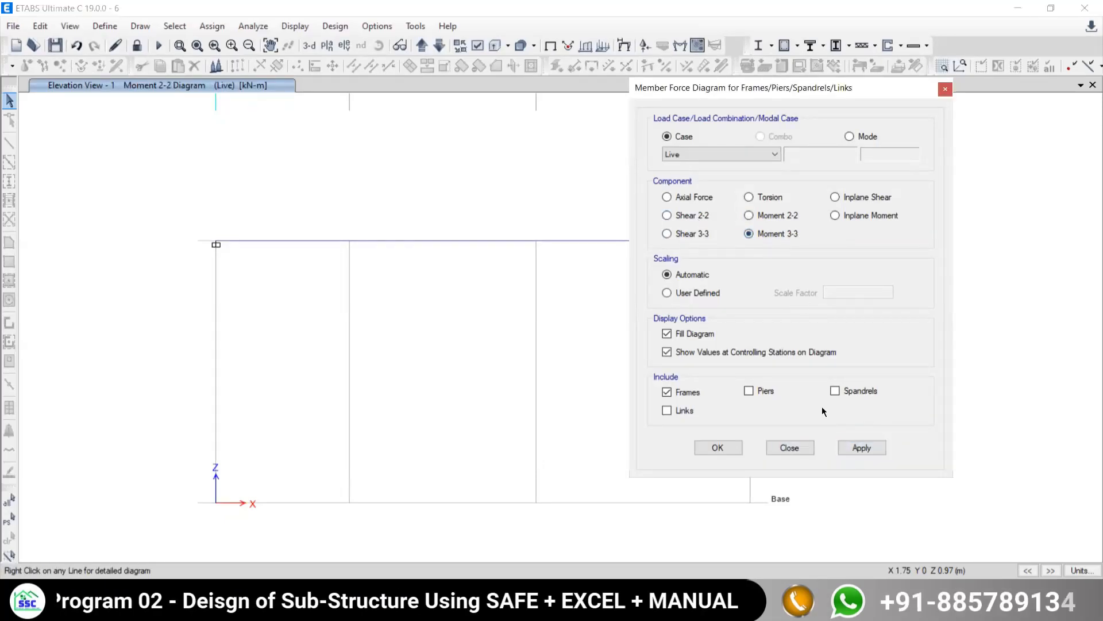
pyautogui.click(850, 448)
pyautogui.click(798, 448)
# - Open the detailed diagrams of the beam span beside the fixed support, read shear and moment along its length, and close them
pyautogui.moveTo(274, 240)
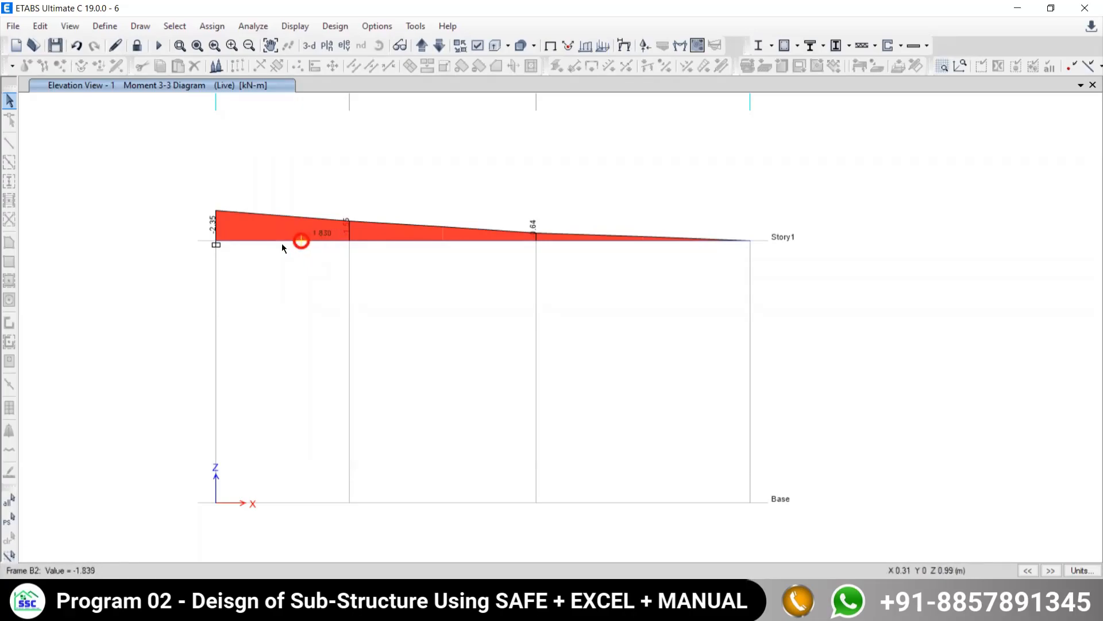
pyautogui.click(258, 241)
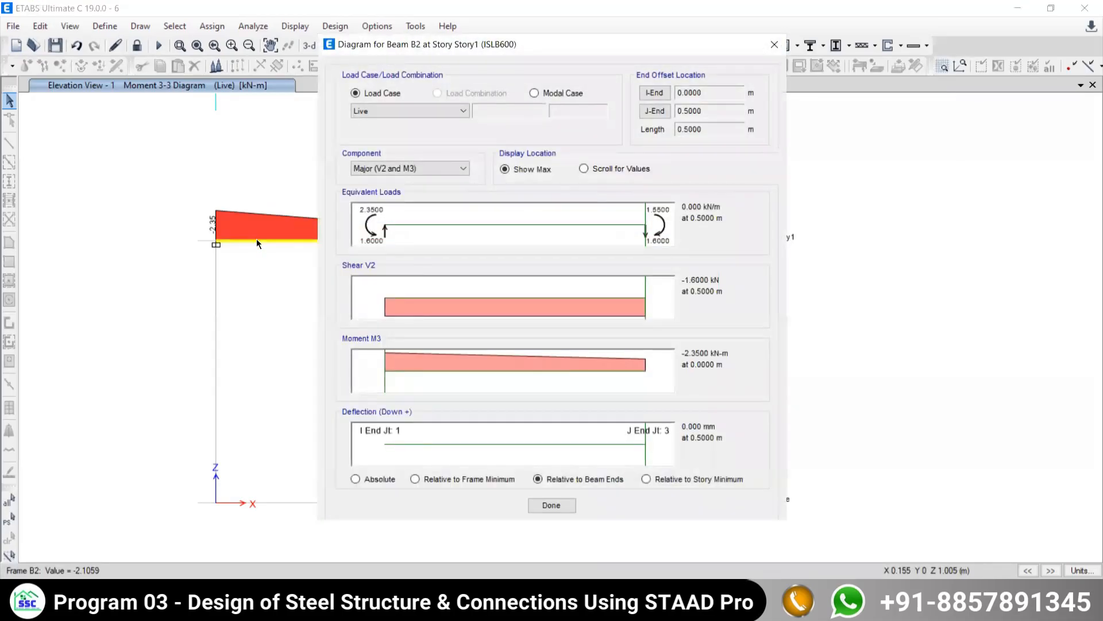
pyautogui.moveTo(449, 43); pyautogui.dragTo(511, 13)
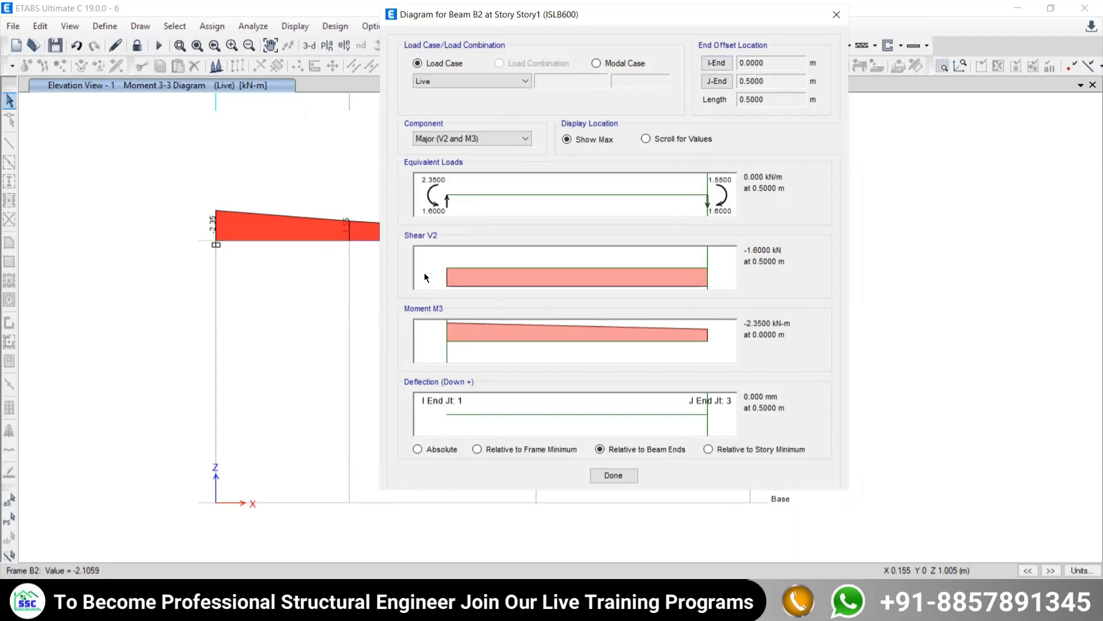
pyautogui.moveTo(704, 255)
pyautogui.mouseDown()
pyautogui.moveTo(390, 237)
pyautogui.moveTo(726, 236)
pyautogui.mouseUp()
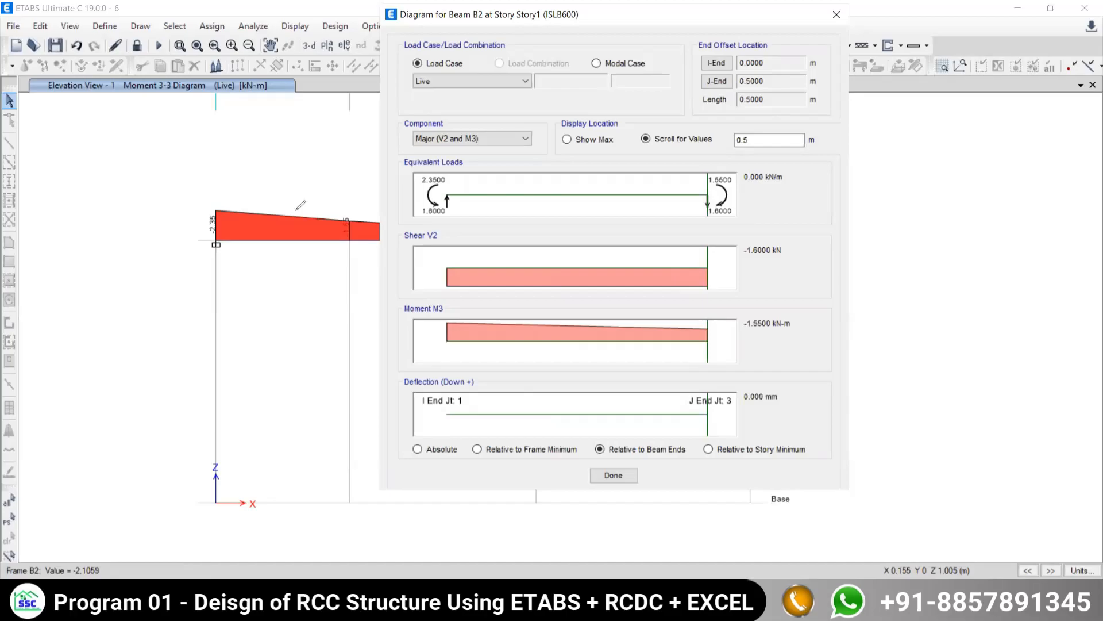
pyautogui.moveTo(172, 221)
pyautogui.mouseDown()
pyautogui.moveTo(345, 201)
pyautogui.moveTo(281, 183)
pyautogui.mouseUp()
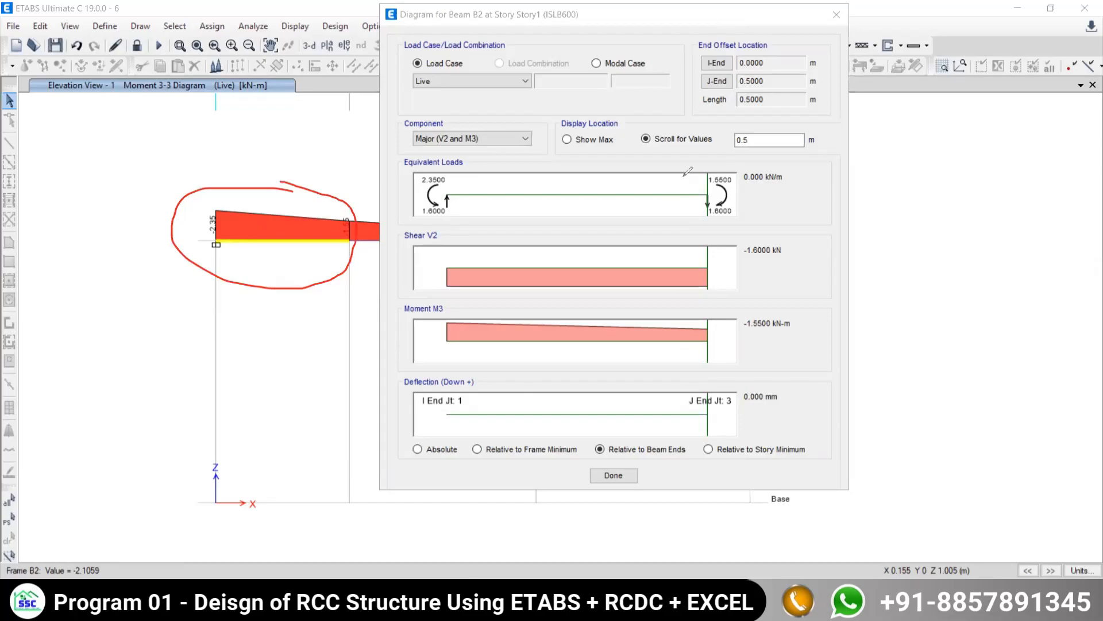
pyautogui.click(568, 339)
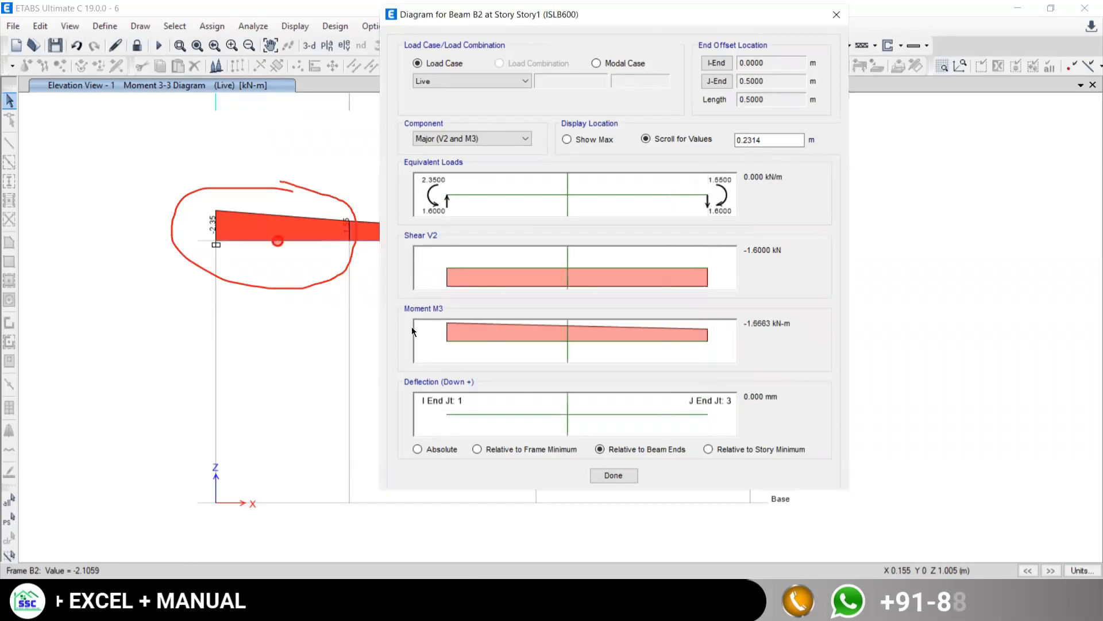
pyautogui.click(418, 328)
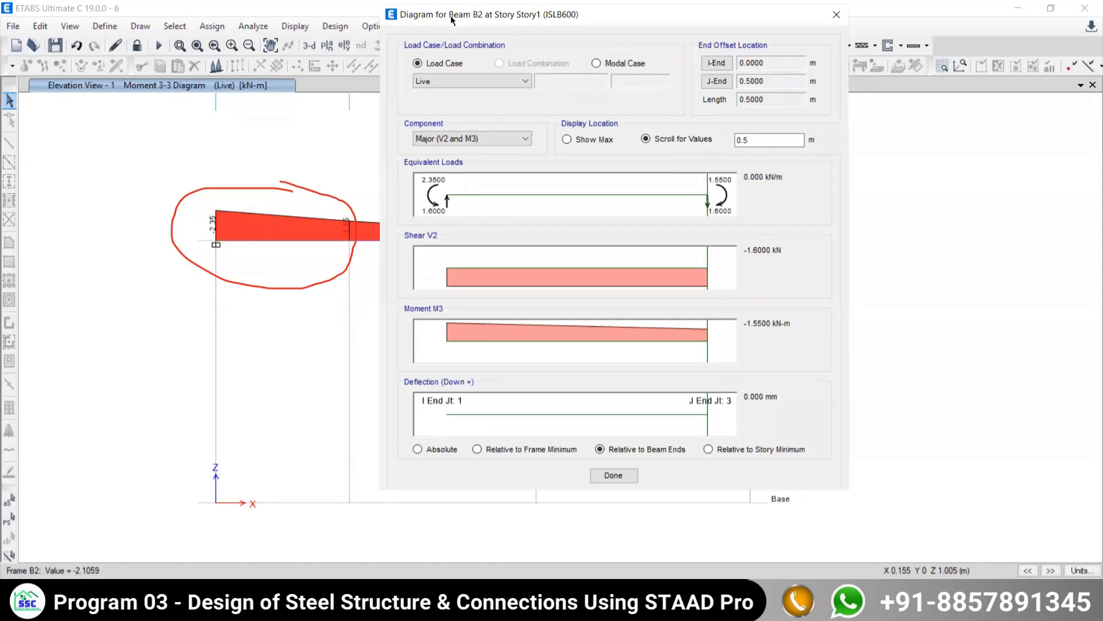
pyautogui.moveTo(455, 26); pyautogui.dragTo(325, 44)
pyautogui.click(701, 35)
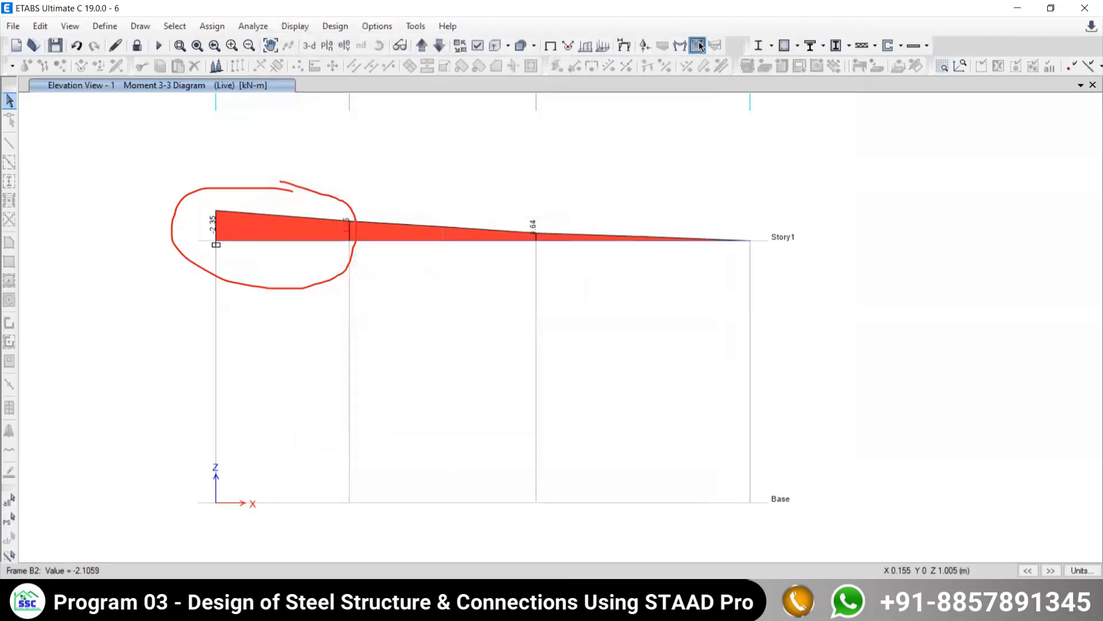
# - Open the detailed diagrams of the beam's middle span and read shear, moment and deflection at several locations along its length
pyautogui.rightClick(422, 244)
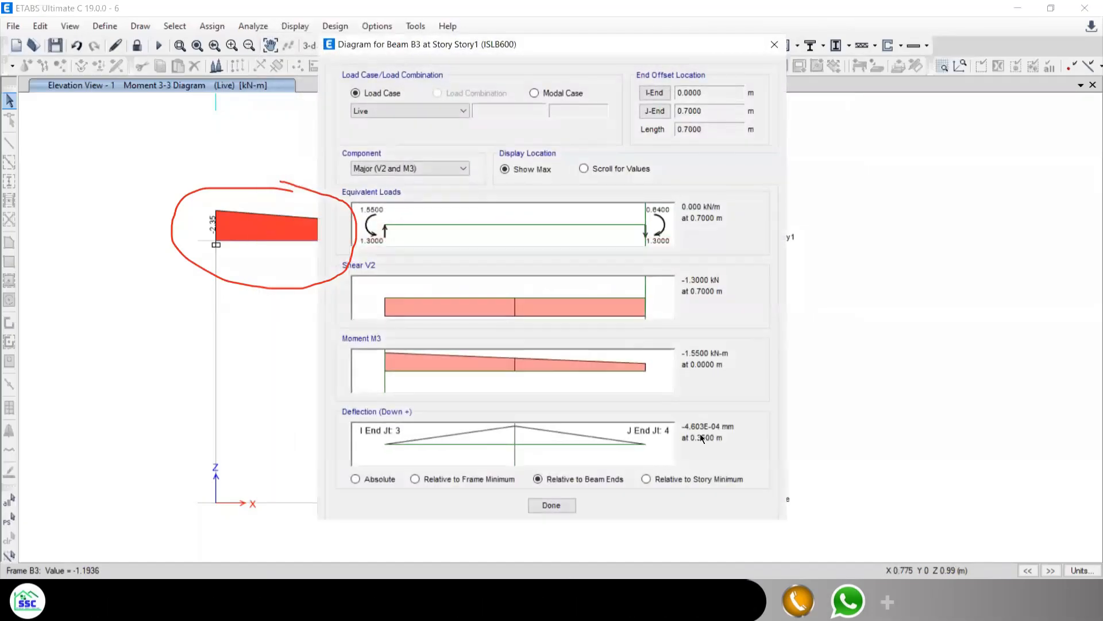
pyautogui.moveTo(645, 289); pyautogui.dragTo(352, 280)
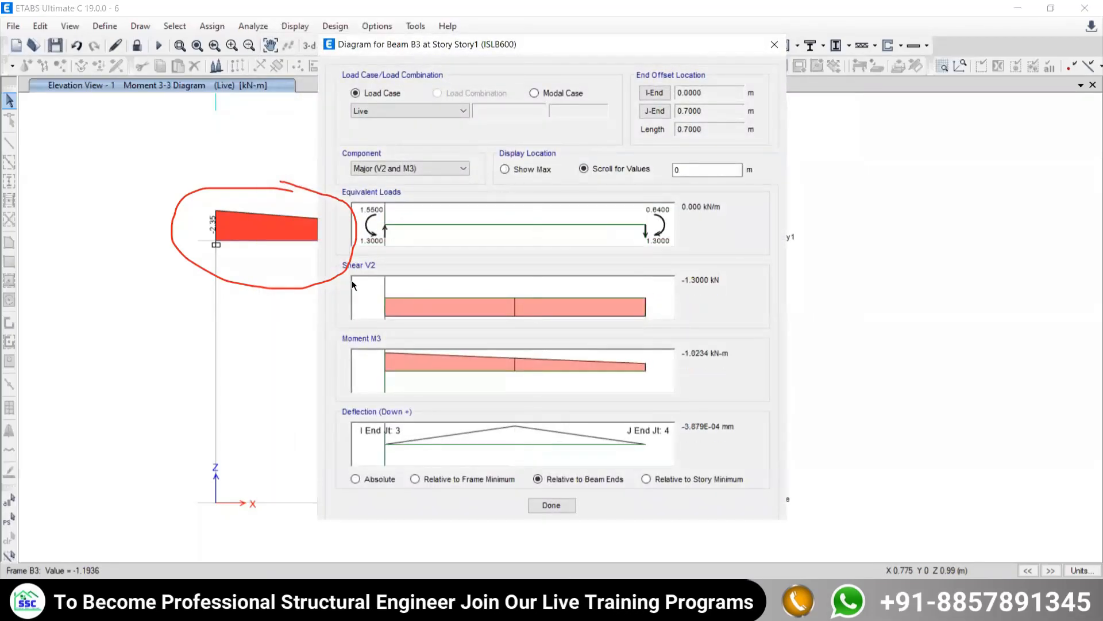
pyautogui.moveTo(457, 283); pyautogui.dragTo(604, 302)
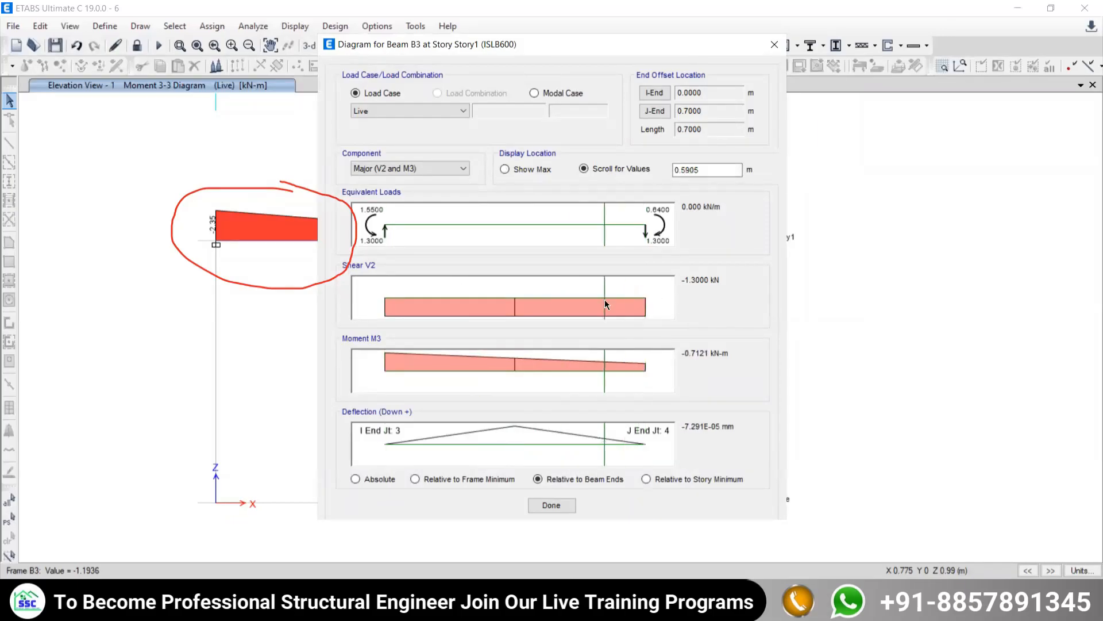
pyautogui.moveTo(603, 384); pyautogui.dragTo(695, 365)
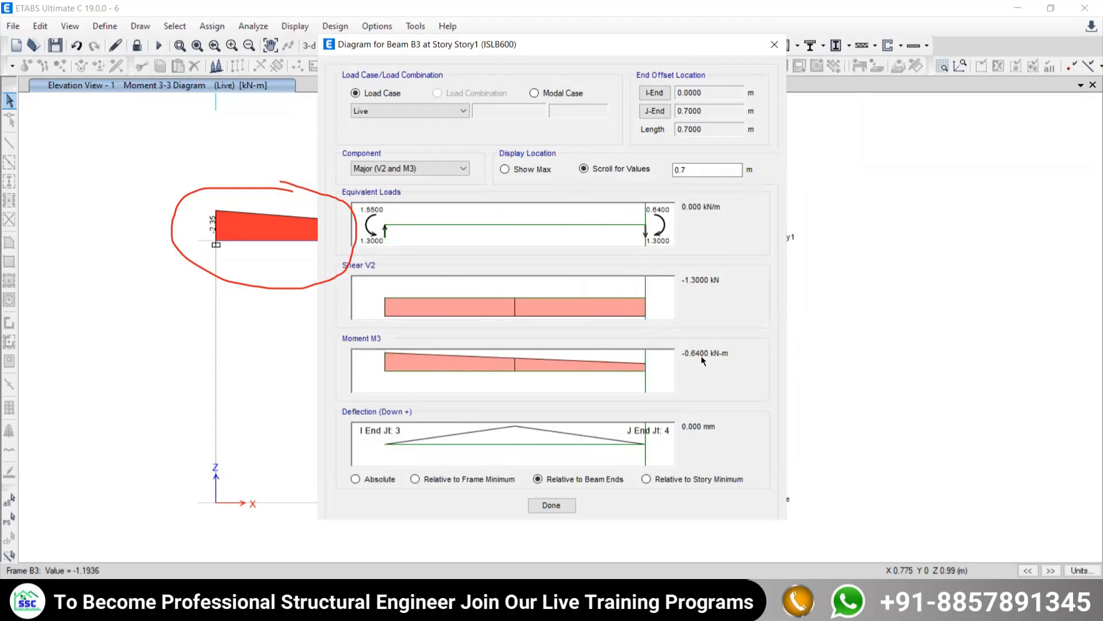
pyautogui.moveTo(602, 450); pyautogui.dragTo(660, 432)
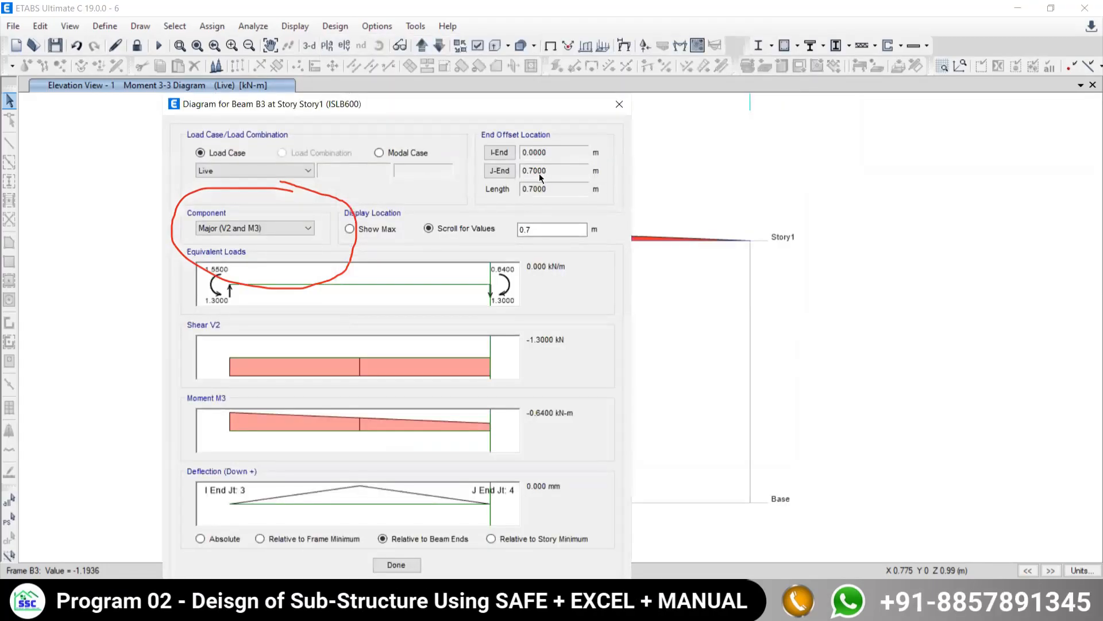
pyautogui.click(358, 373)
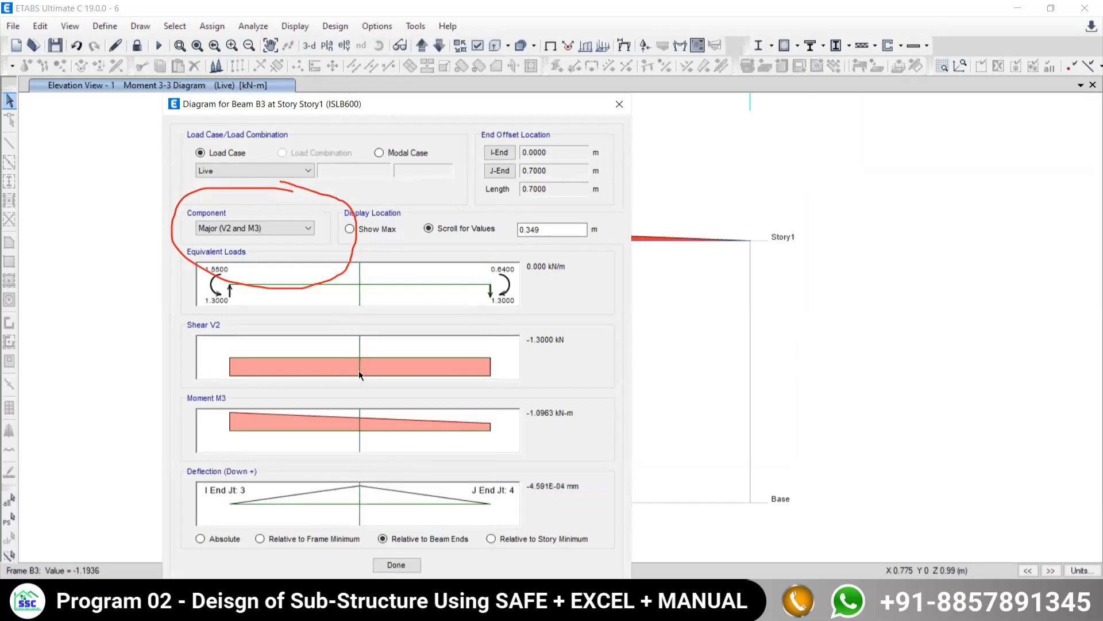
pyautogui.moveTo(355, 360); pyautogui.dragTo(315, 417)
pyautogui.click(435, 425)
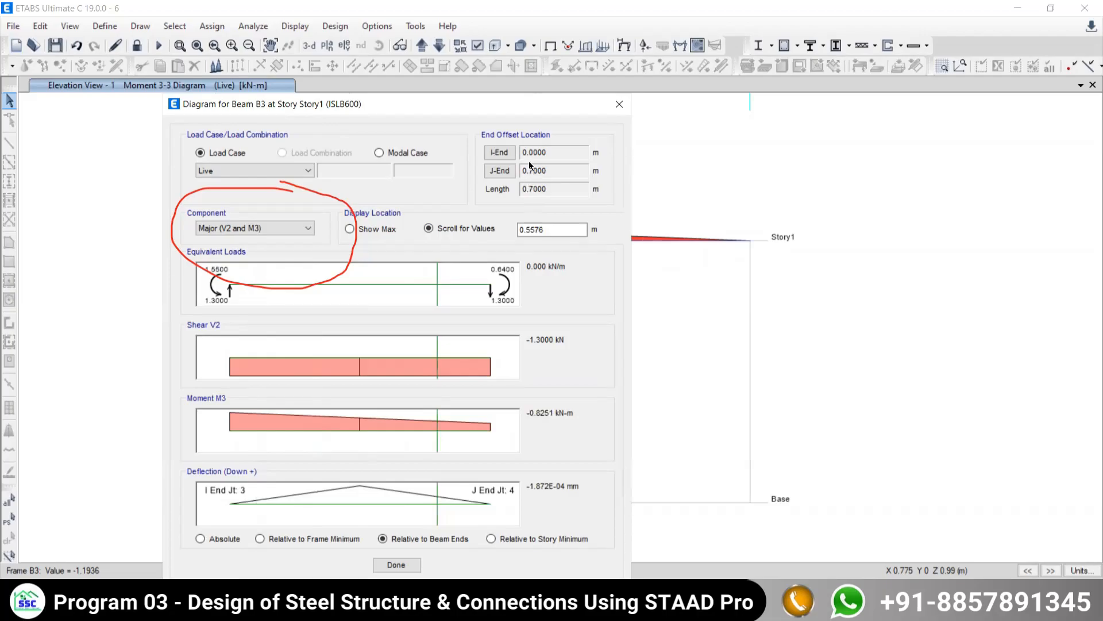
# - Read the middle span's shear, moment and deflection at the exact location 0.22179 m
pyautogui.doubleClick(531, 230)
pyautogui.write('0.22179')
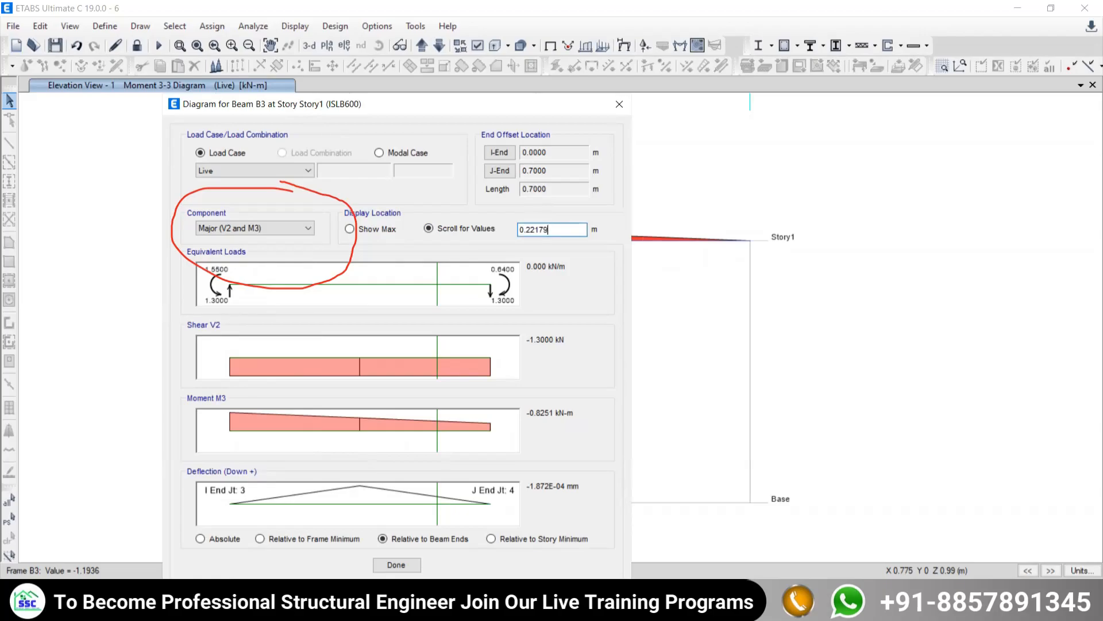
pyautogui.press('Tab')
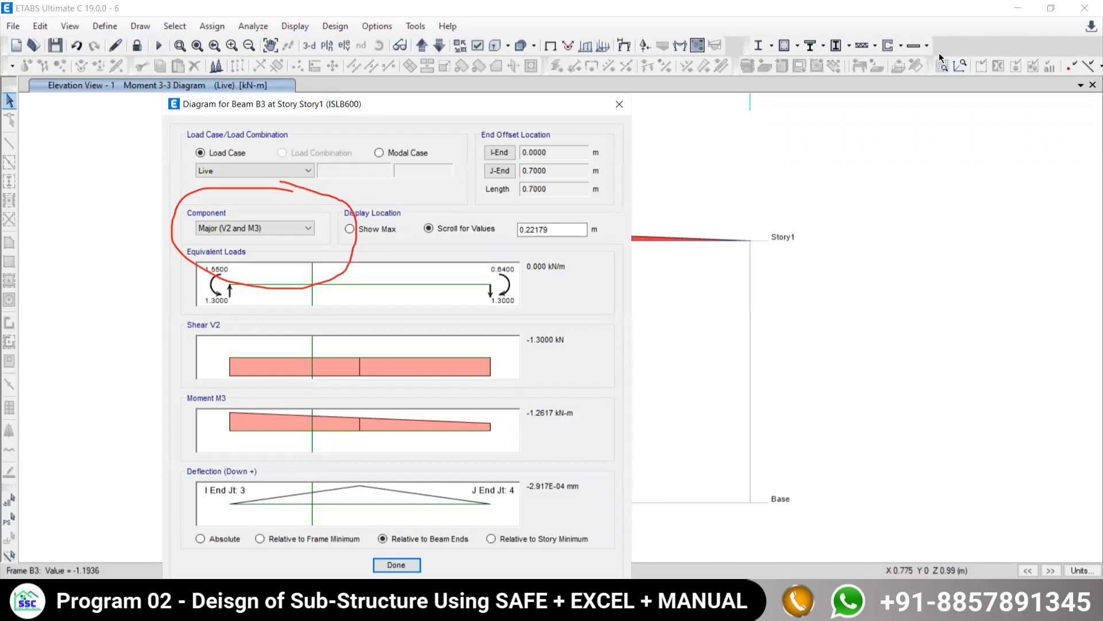
# - Sketch a freehand curved beam with three upward support arrows beside the diagrams, and annotate closely spaced points along it with 0.01 mm
pyautogui.click(836, 562)
pyautogui.moveTo(798, 356)
pyautogui.mouseDown()
pyautogui.moveTo(980, 375)
pyautogui.moveTo(975, 437)
pyautogui.moveTo(790, 396)
pyautogui.moveTo(783, 420)
pyautogui.moveTo(777, 373)
pyautogui.moveTo(808, 390)
pyautogui.mouseUp()
pyautogui.moveTo(967, 394)
pyautogui.mouseDown()
pyautogui.moveTo(976, 380)
pyautogui.moveTo(989, 387)
pyautogui.moveTo(1006, 345)
pyautogui.mouseUp()
pyautogui.moveTo(760, 305); pyautogui.dragTo(792, 356)
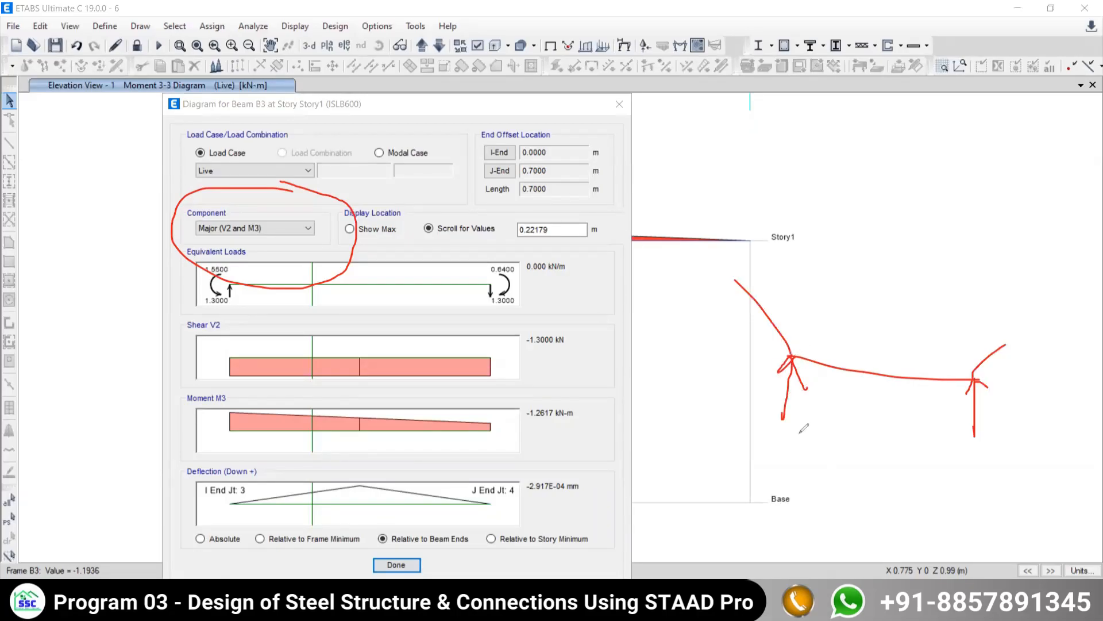
pyautogui.moveTo(875, 373); pyautogui.dragTo(873, 414)
pyautogui.moveTo(867, 381); pyautogui.dragTo(874, 374)
pyautogui.moveTo(875, 373); pyautogui.dragTo(880, 383)
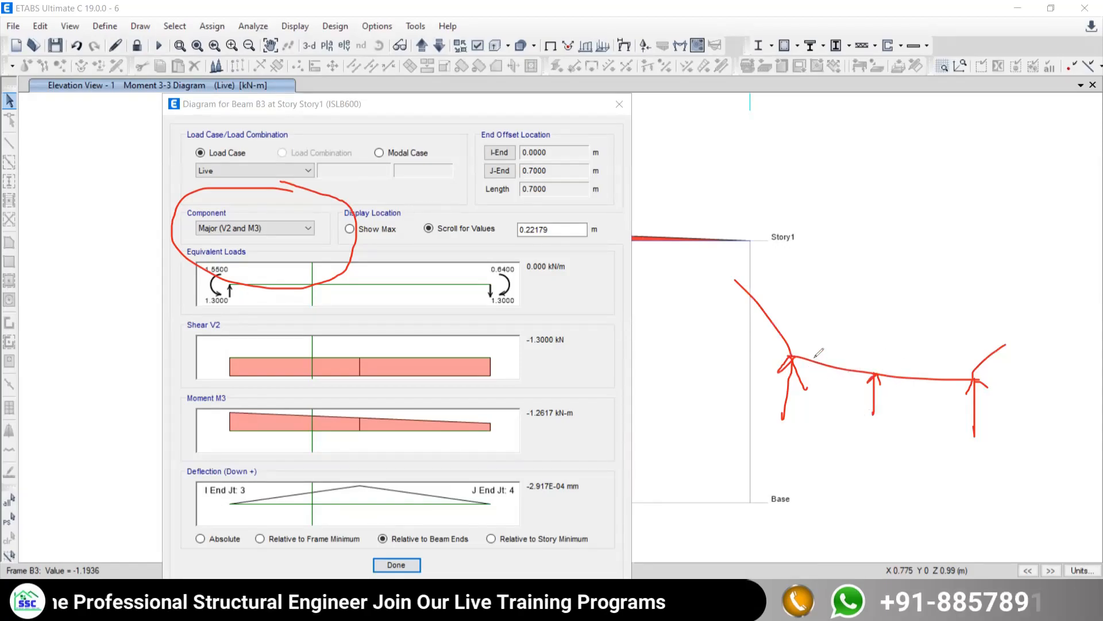
pyautogui.moveTo(813, 357); pyautogui.dragTo(812, 368)
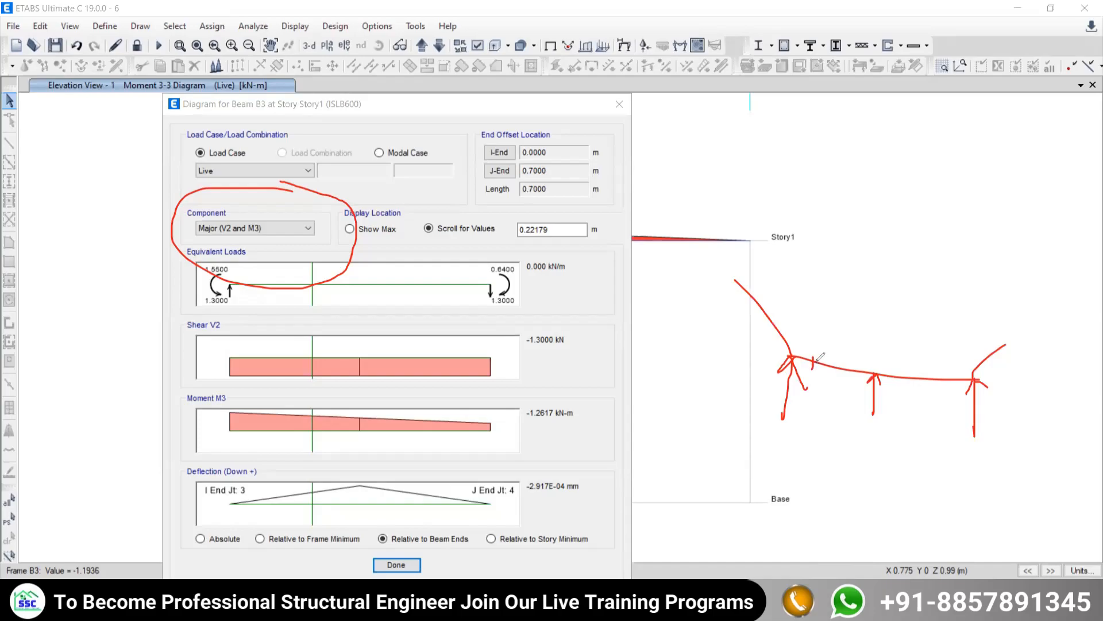
pyautogui.moveTo(810, 309)
pyautogui.mouseDown()
pyautogui.moveTo(882, 323)
pyautogui.moveTo(895, 313)
pyautogui.moveTo(908, 325)
pyautogui.mouseUp()
pyautogui.click(818, 316)
pyautogui.moveTo(819, 359)
pyautogui.mouseDown()
pyautogui.moveTo(825, 377)
pyautogui.moveTo(813, 363)
pyautogui.mouseUp()
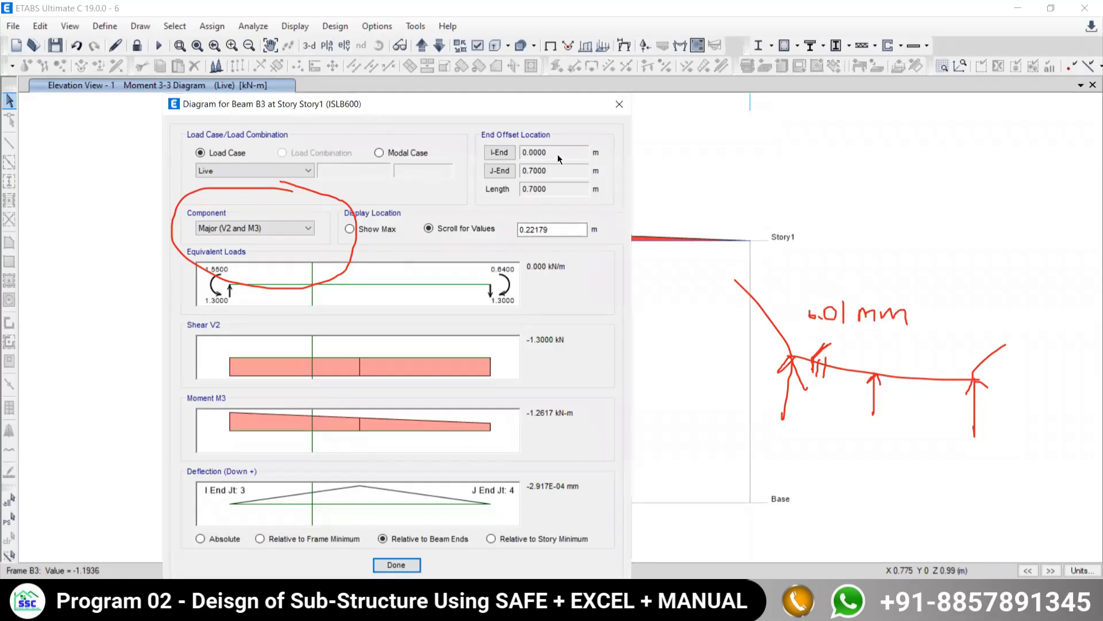
# - Close the detailed span diagrams and compare the Moment 3-3 diagram with the Problem 6.1 solution in the PDF
pyautogui.moveTo(367, 105); pyautogui.dragTo(291, 136)
pyautogui.press('Escape')
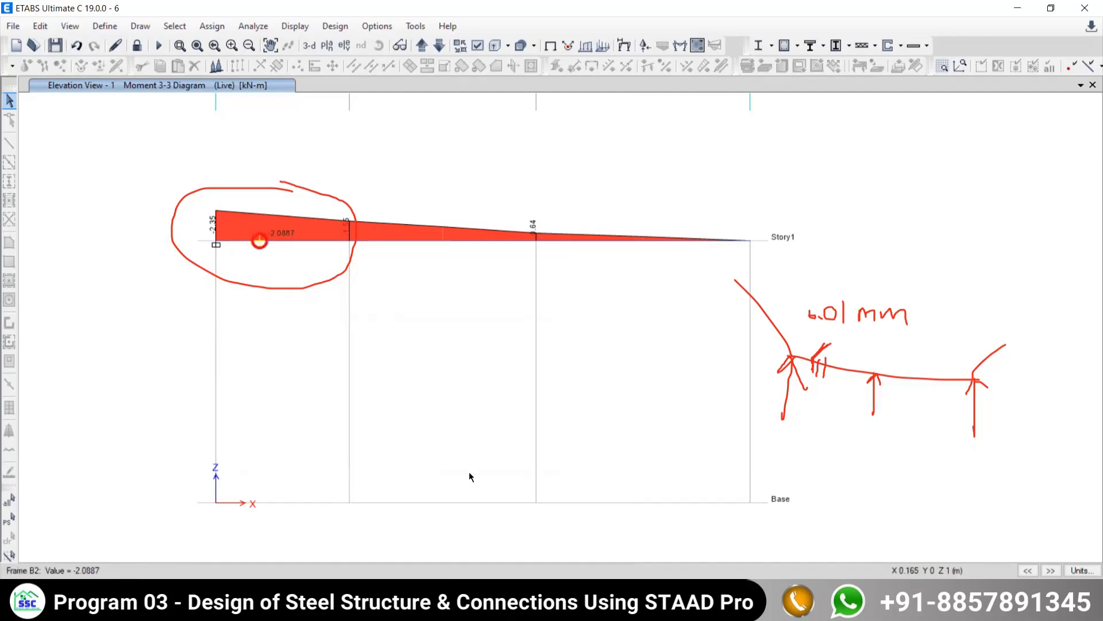
pyautogui.hotkey('alt', 'Tab')
pyautogui.scroll(3, 712, 220)
pyautogui.hotkey('alt', 'Tab')
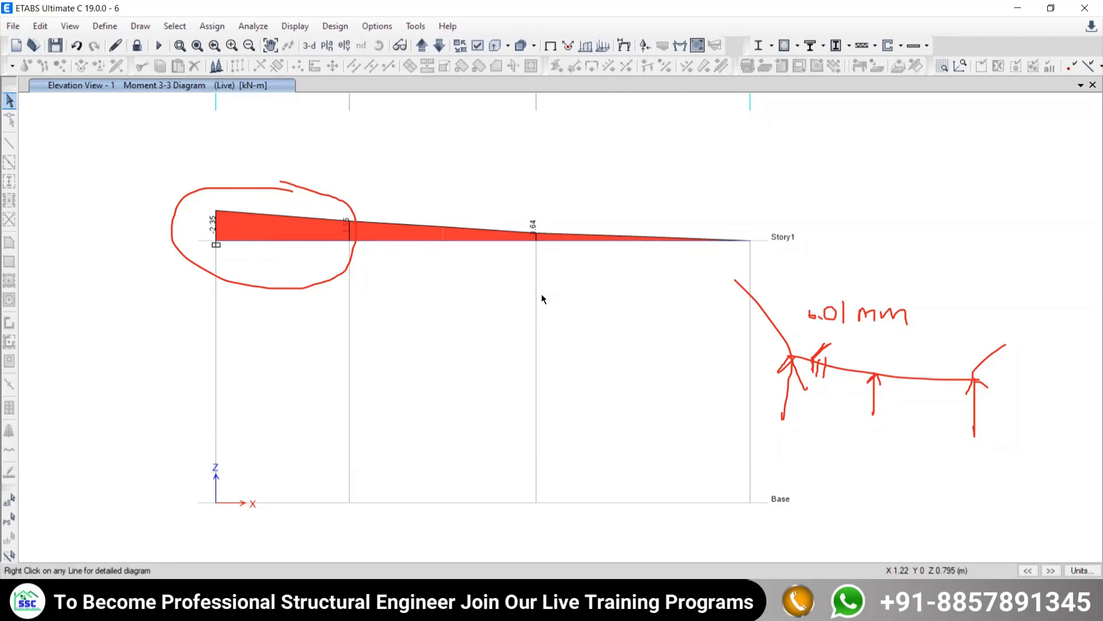
pyautogui.click(600, 600)
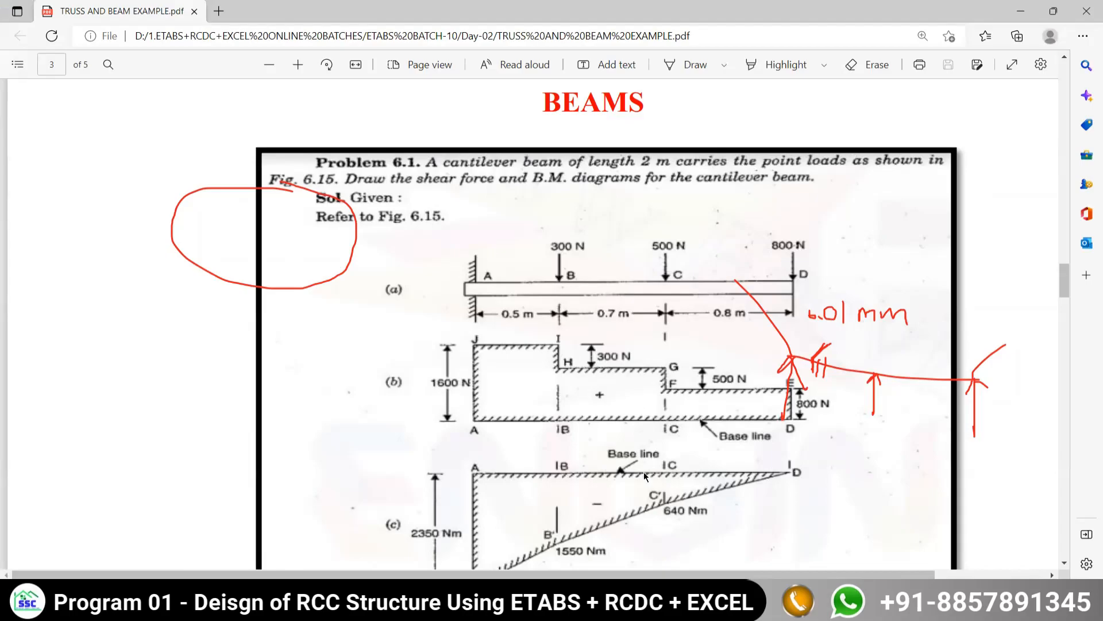
pyautogui.click(644, 600)
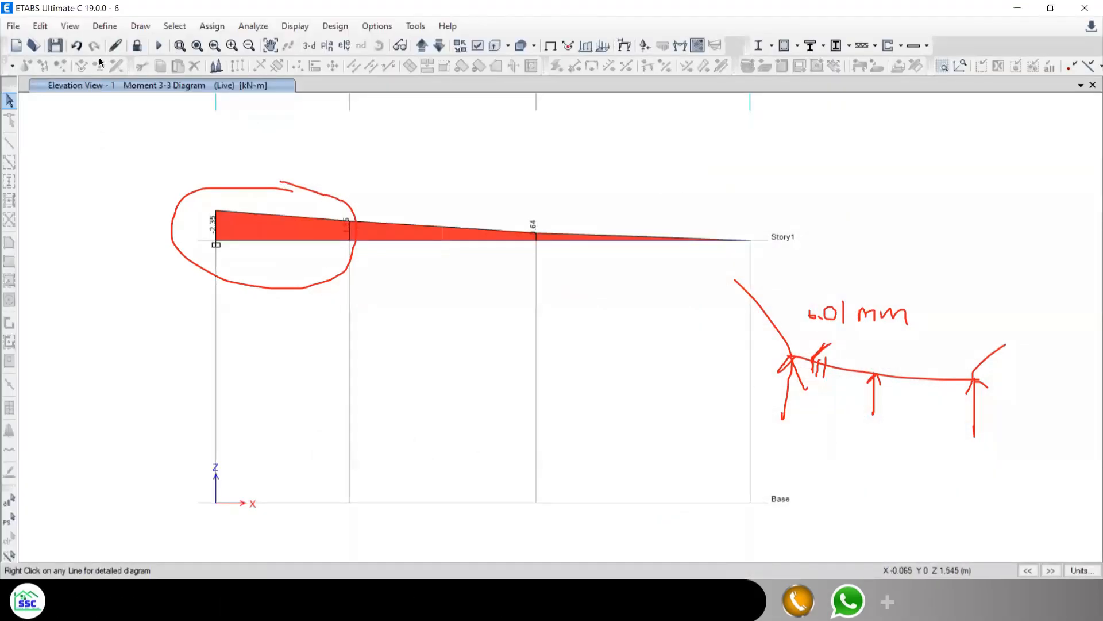
# - Unlock the model, deleting its analysis results, and consult the Problem 6.1 figure in the PDF before returning to ETABS
pyautogui.click(137, 46)
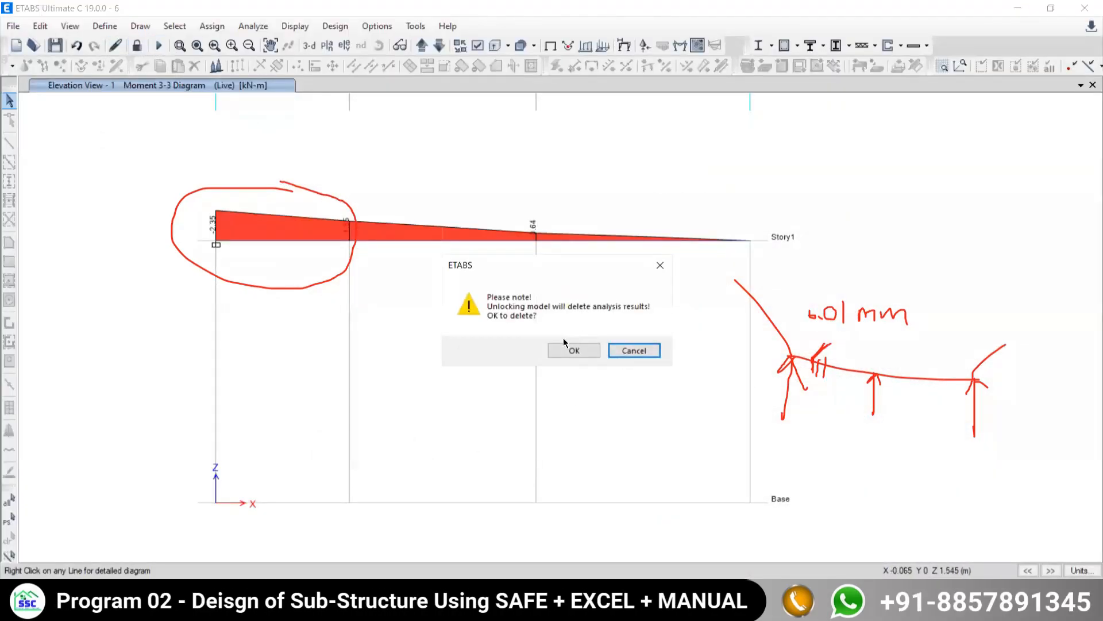
pyautogui.click(555, 350)
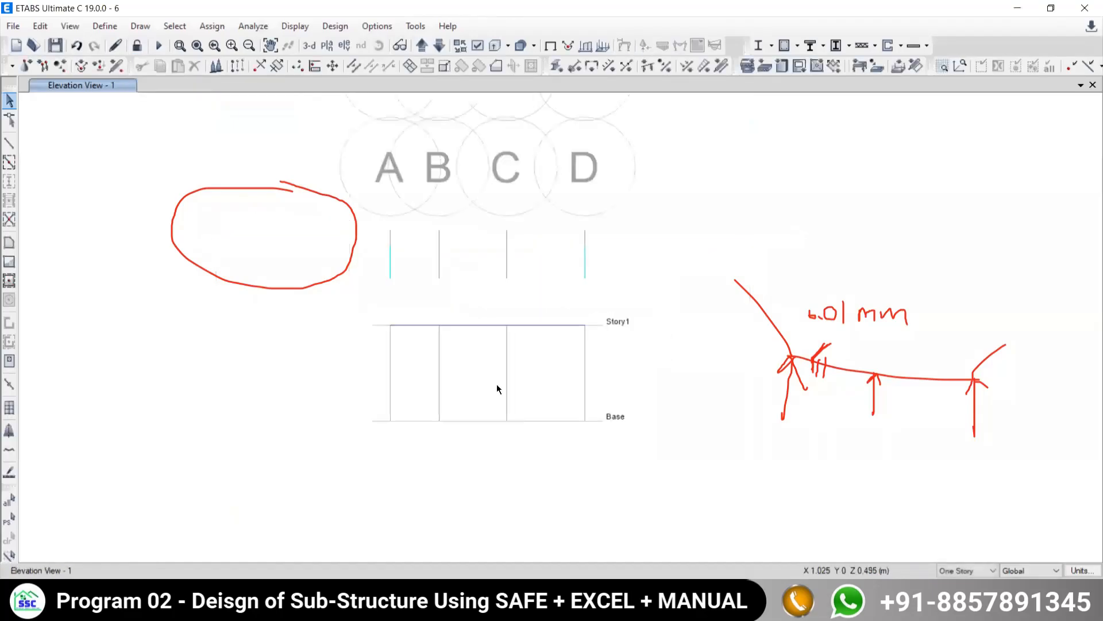
pyautogui.hotkey('alt', 'Tab')
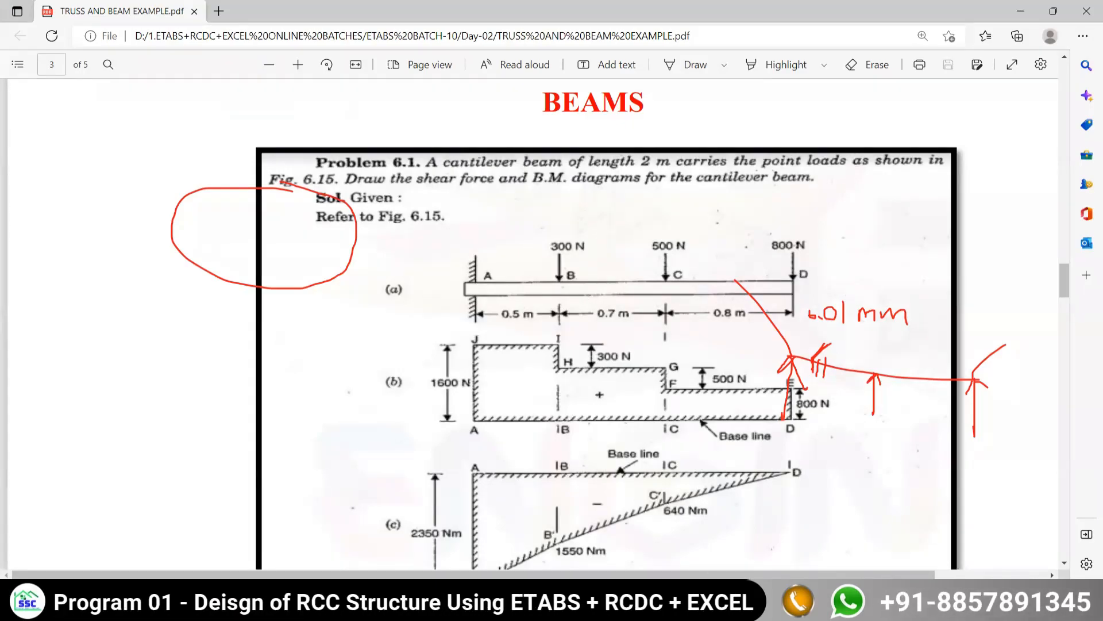
pyautogui.hotkey('alt', 'Tab')
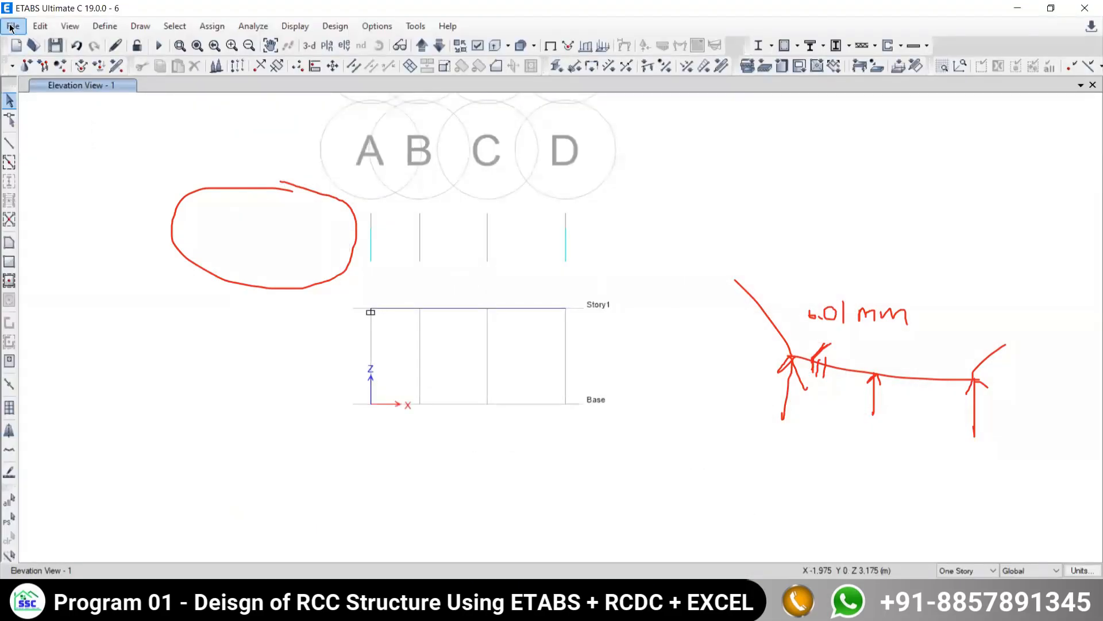
# - Start a new model and confirm its initialization to reach the quick template settings
pyautogui.click(11, 26)
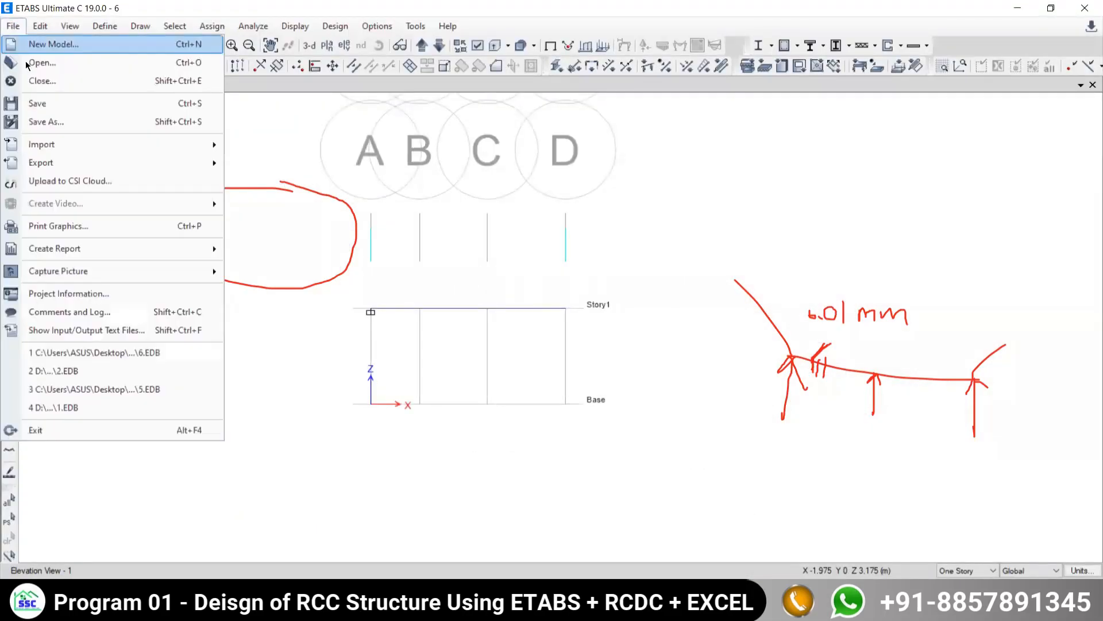
pyautogui.click(35, 41)
pyautogui.click(552, 350)
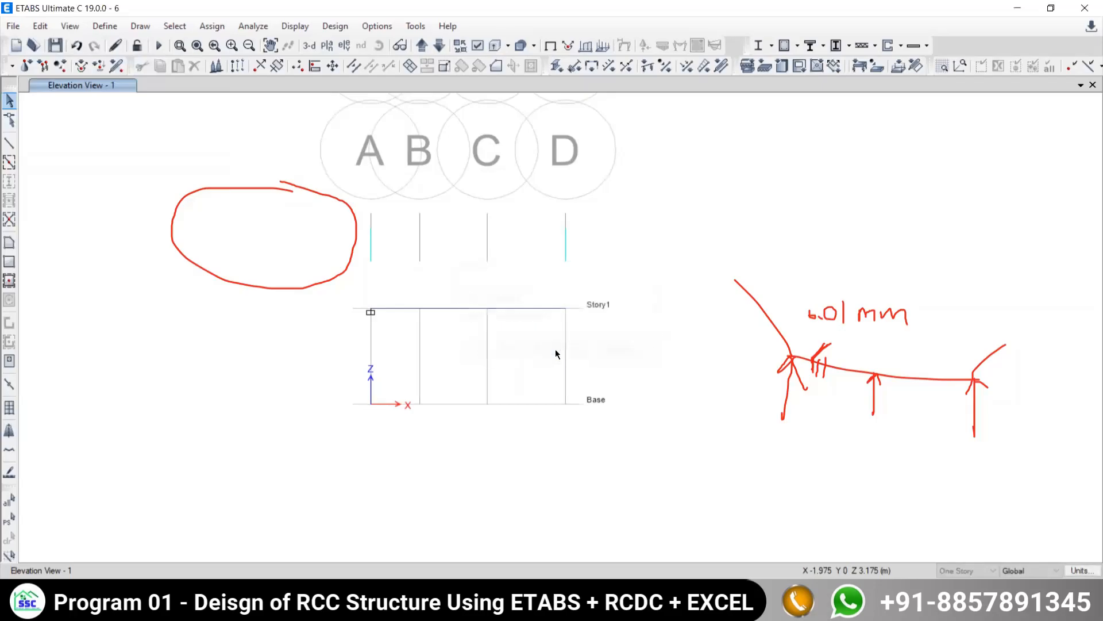
pyautogui.click(491, 261)
pyautogui.click(509, 386)
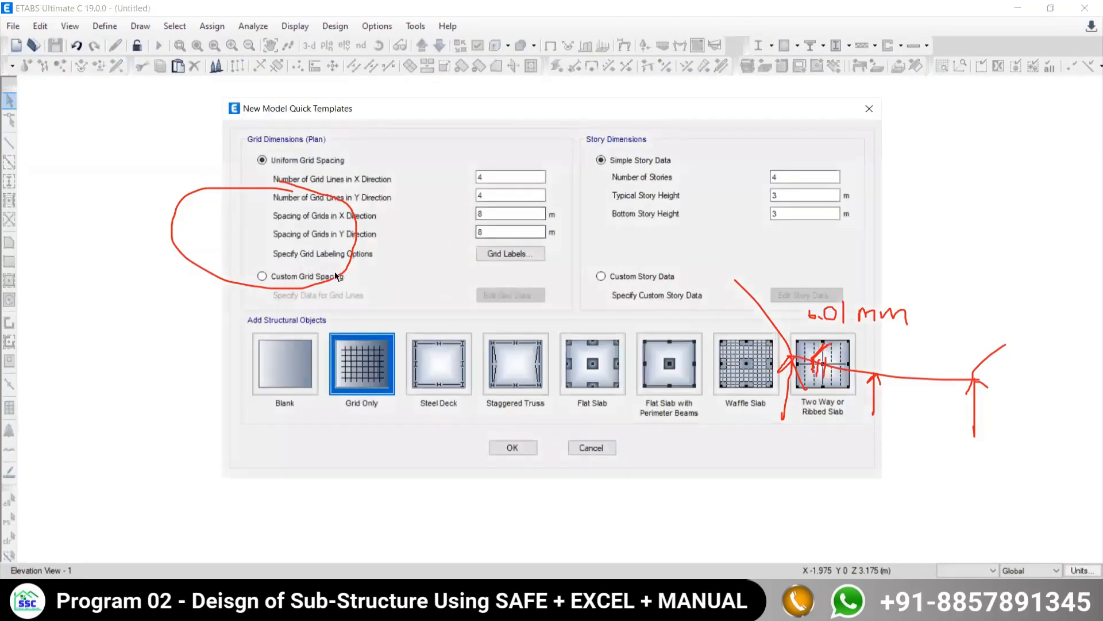
# - Define the uniform grid with 2 lines in the X direction, 1 line in the Y direction and 1 m Y spacing
pyautogui.doubleClick(494, 178)
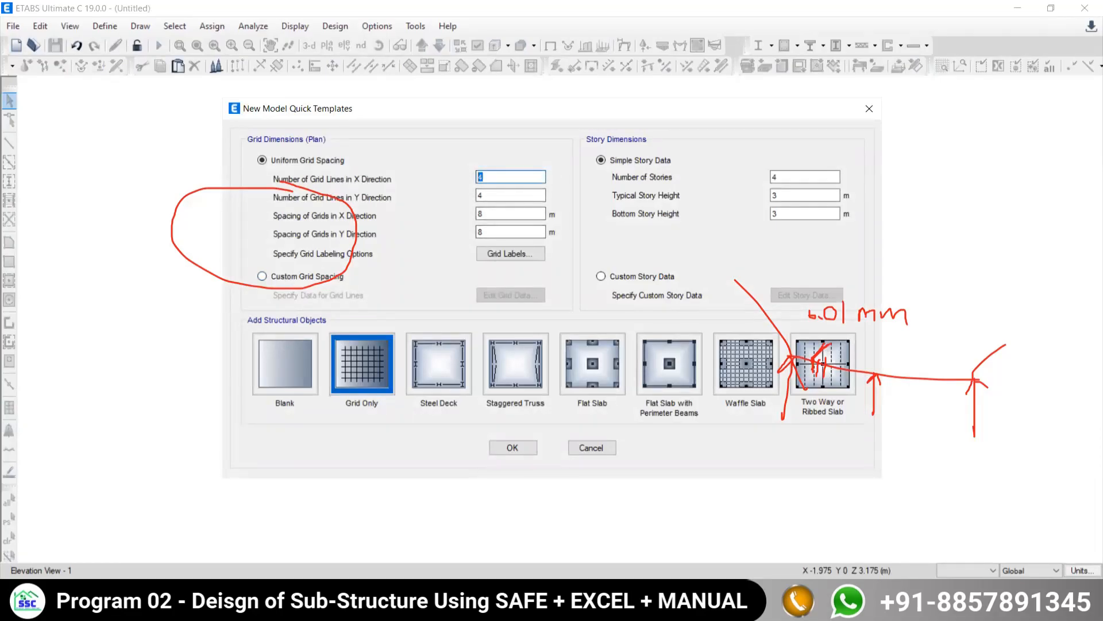
pyautogui.press('Tab')
pyautogui.press('Tab')
pyautogui.press('Tab')
pyautogui.write('1')
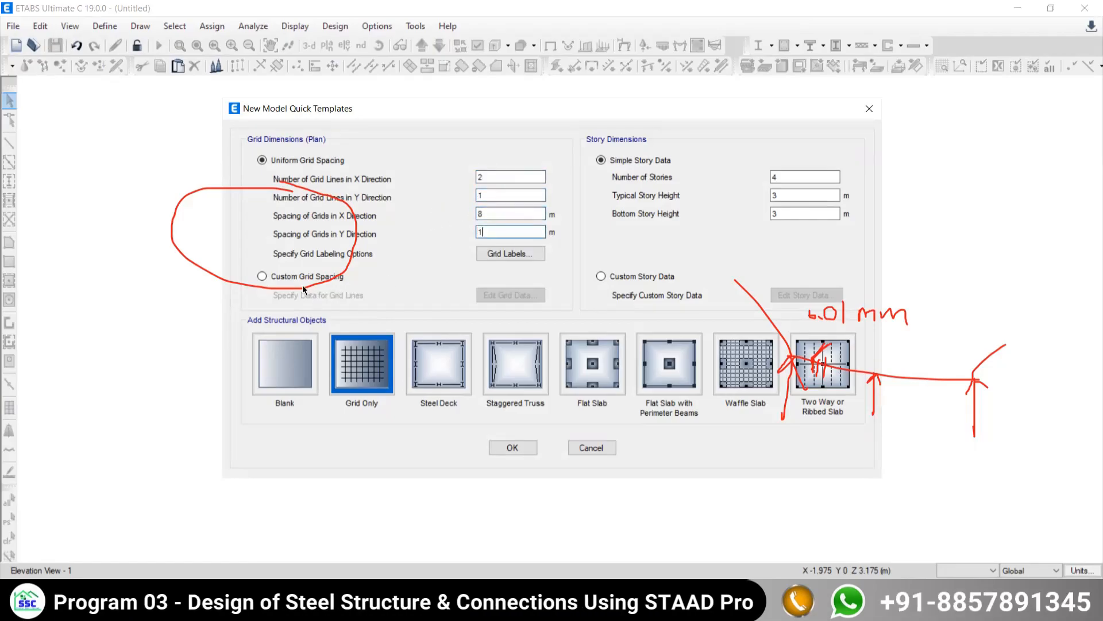
# - Switch to custom grid spacing, display the grid data as spacing, and check the beam dimensions in the Problem 6.1 PDF
pyautogui.click(275, 280)
pyautogui.click(510, 295)
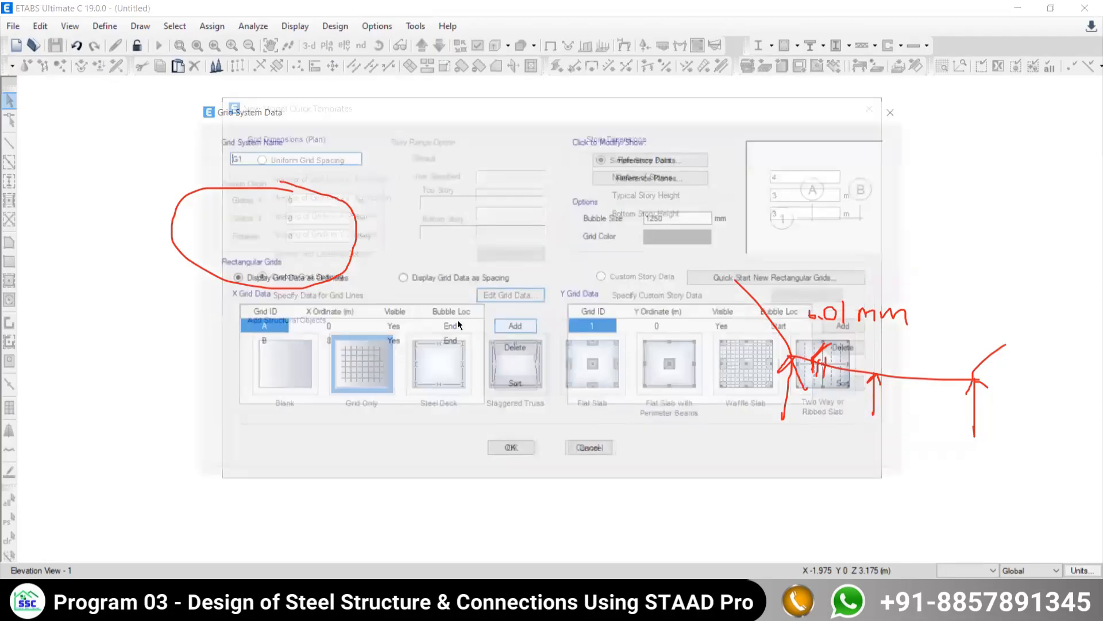
pyautogui.click(412, 276)
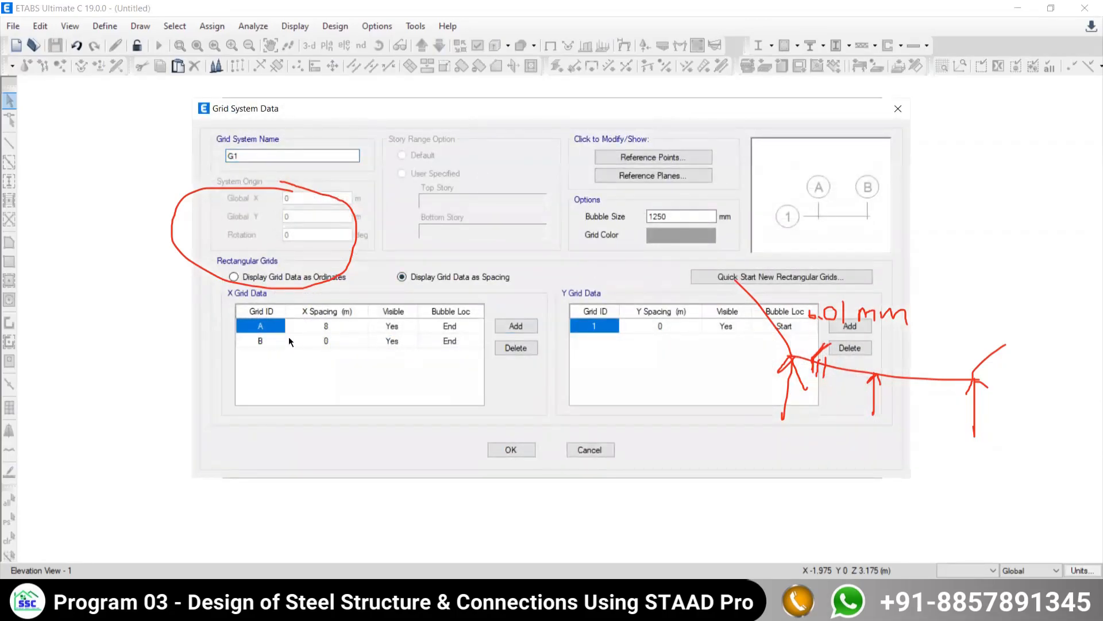
pyautogui.hotkey('alt', 'Tab')
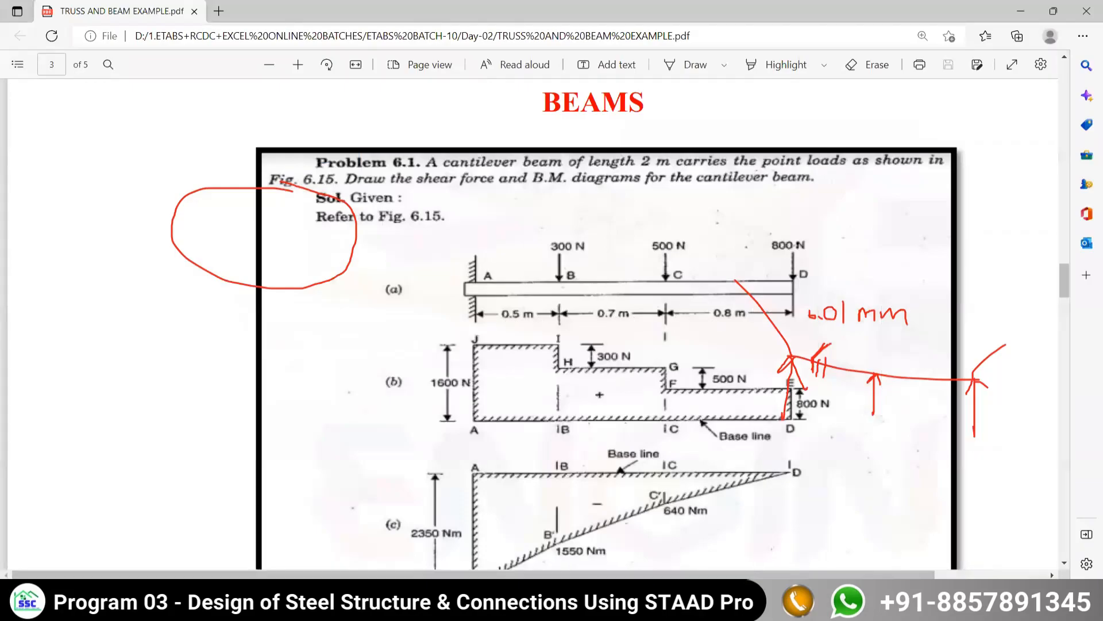
pyautogui.moveTo(740, 607)
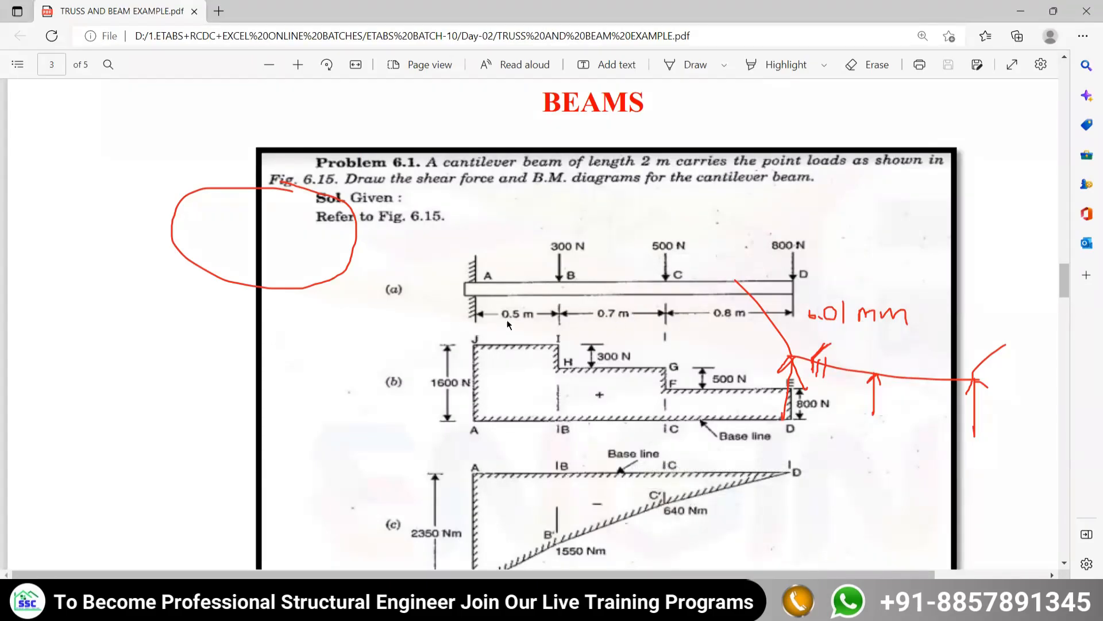
pyautogui.hotkey('alt', 'Tab')
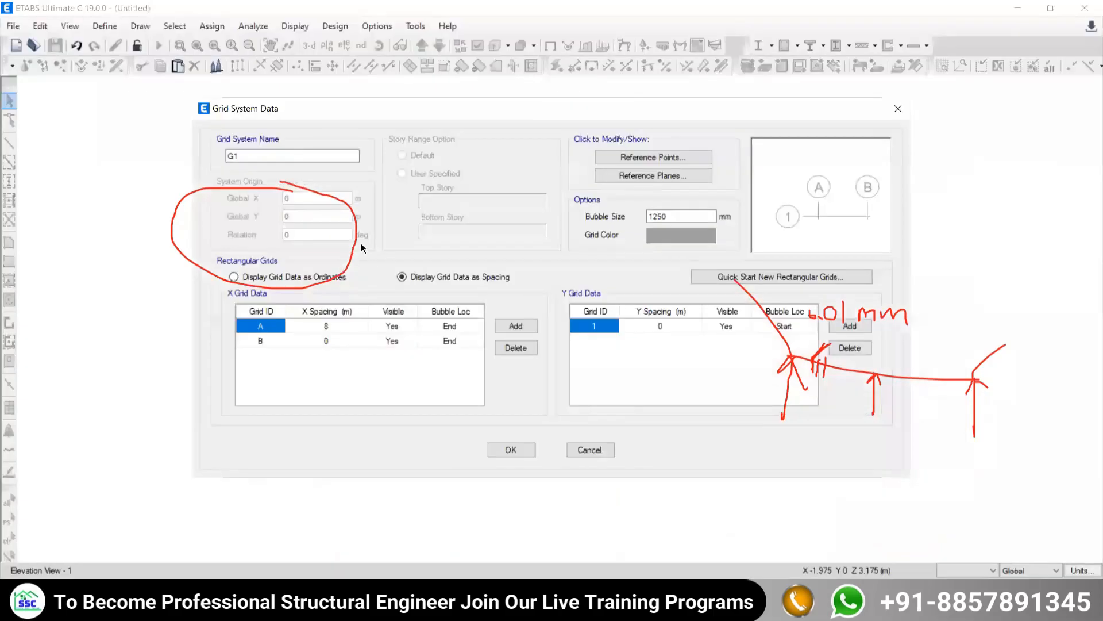
# - Set the X spacing of grid A to 2 m and the bubble size to 1000 mm, and accept the grid data
pyautogui.click(328, 327)
pyautogui.write('2')
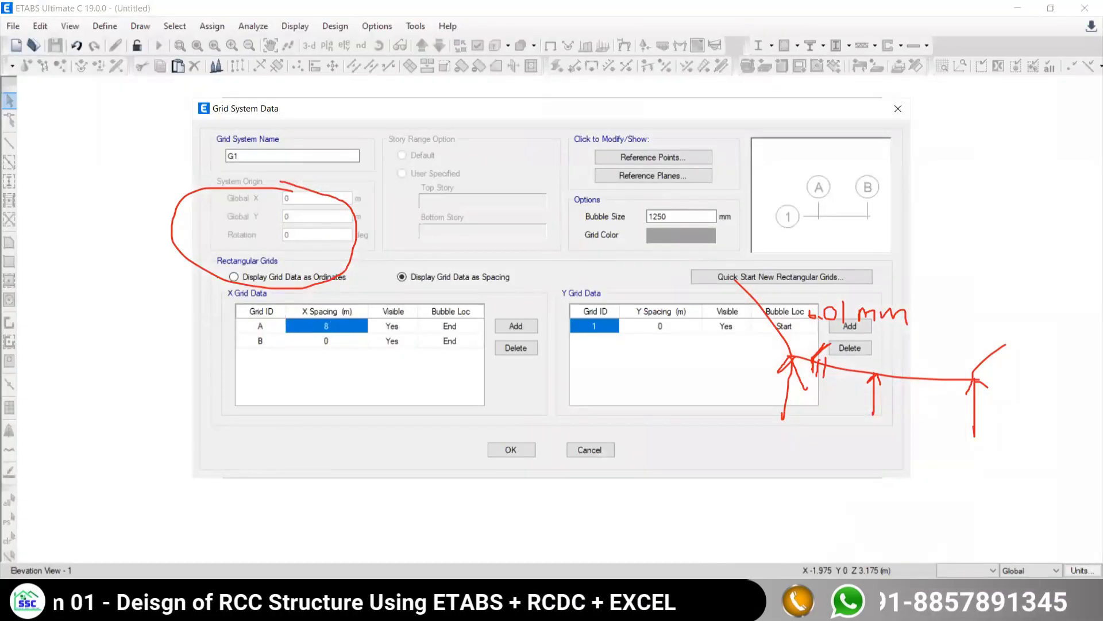
pyautogui.doubleClick(671, 216)
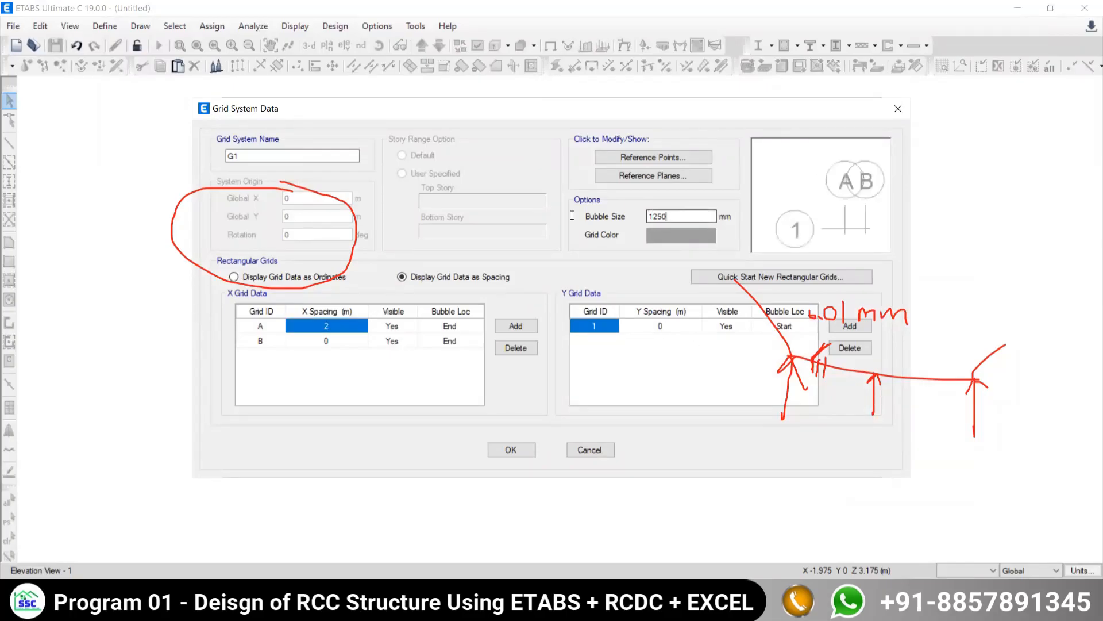
pyautogui.write('1000')
pyautogui.click(520, 449)
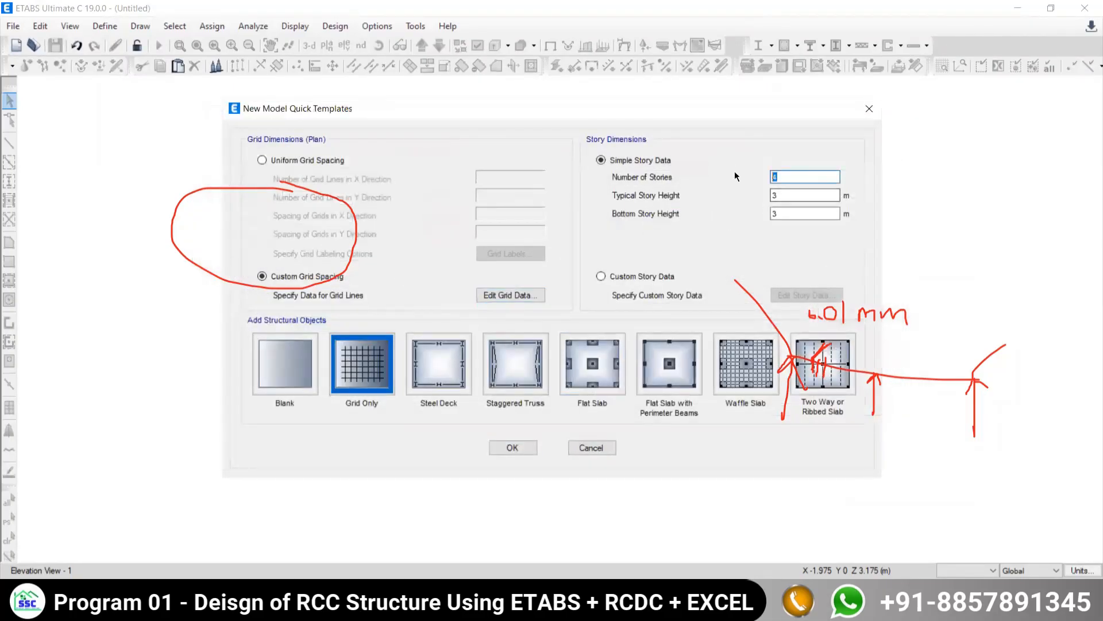
# - Set the story data to 1 story with a typical height of 1 m and a bottom height of 1 m
pyautogui.write('1')
pyautogui.press('Tab')
pyautogui.write('1')
pyautogui.press('Tab')
pyautogui.write('1')
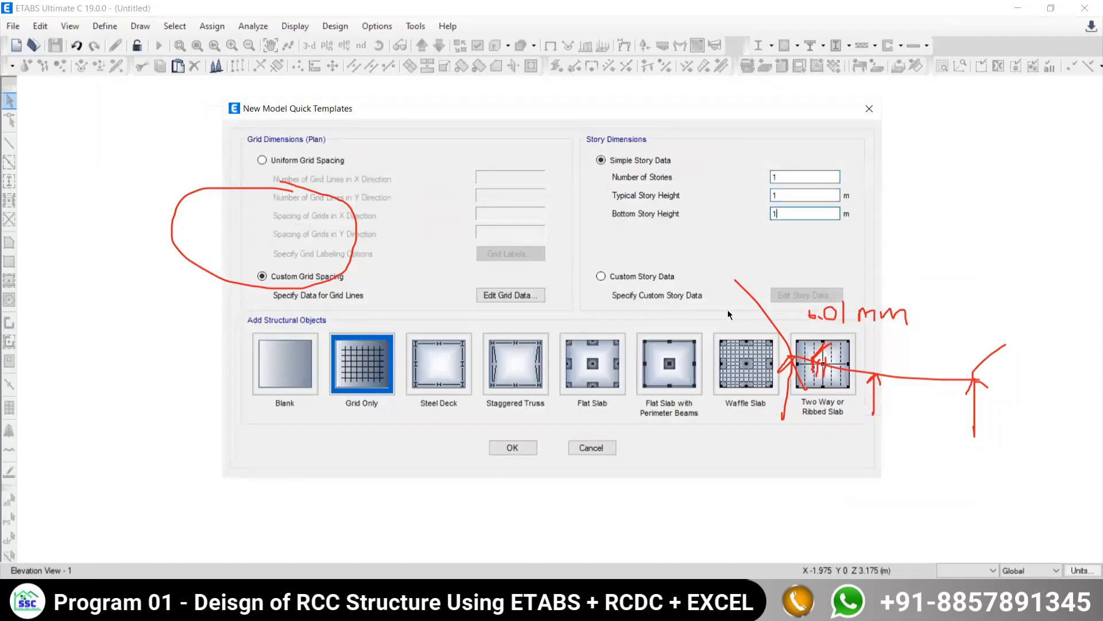
# - Create the grid-only model, close the 3-D view and display the elevation of grid line 1
pyautogui.click(527, 450)
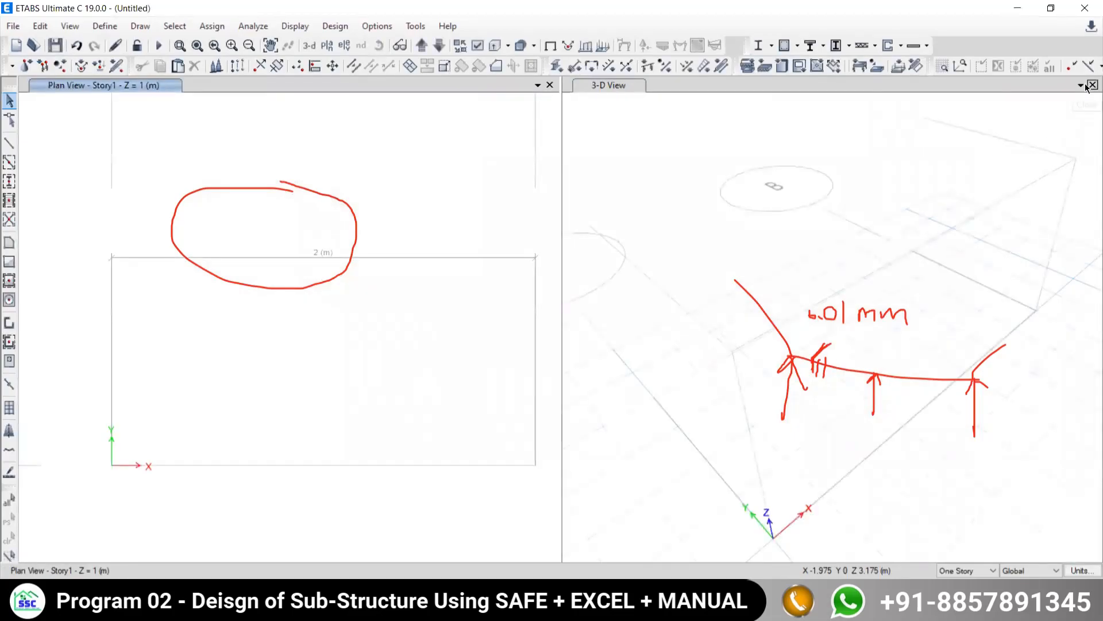
pyautogui.click(1091, 85)
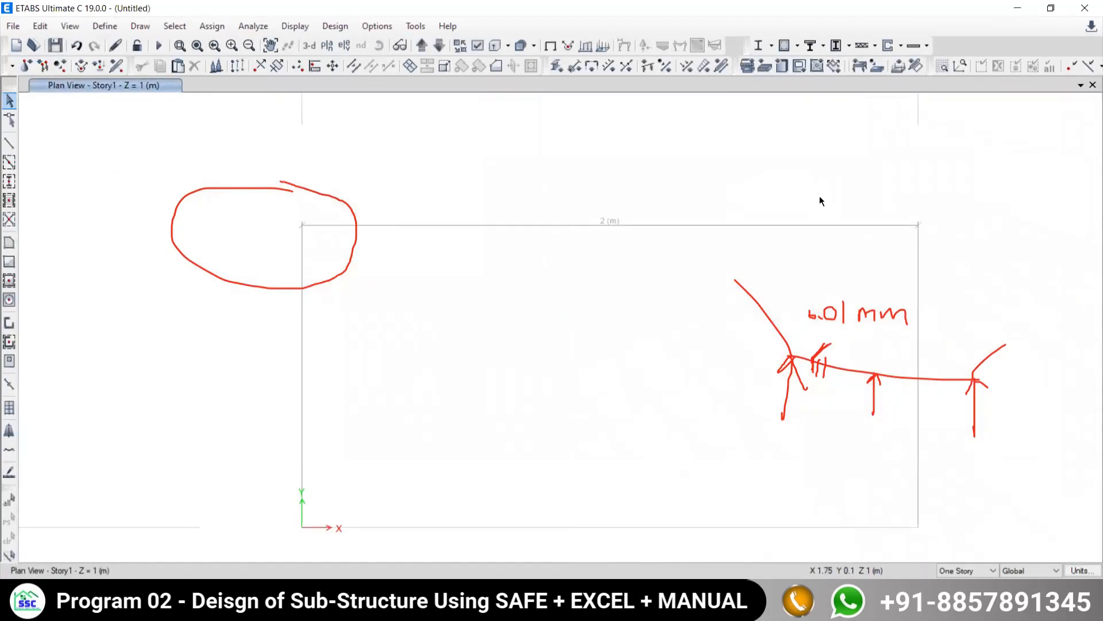
pyautogui.click(344, 46)
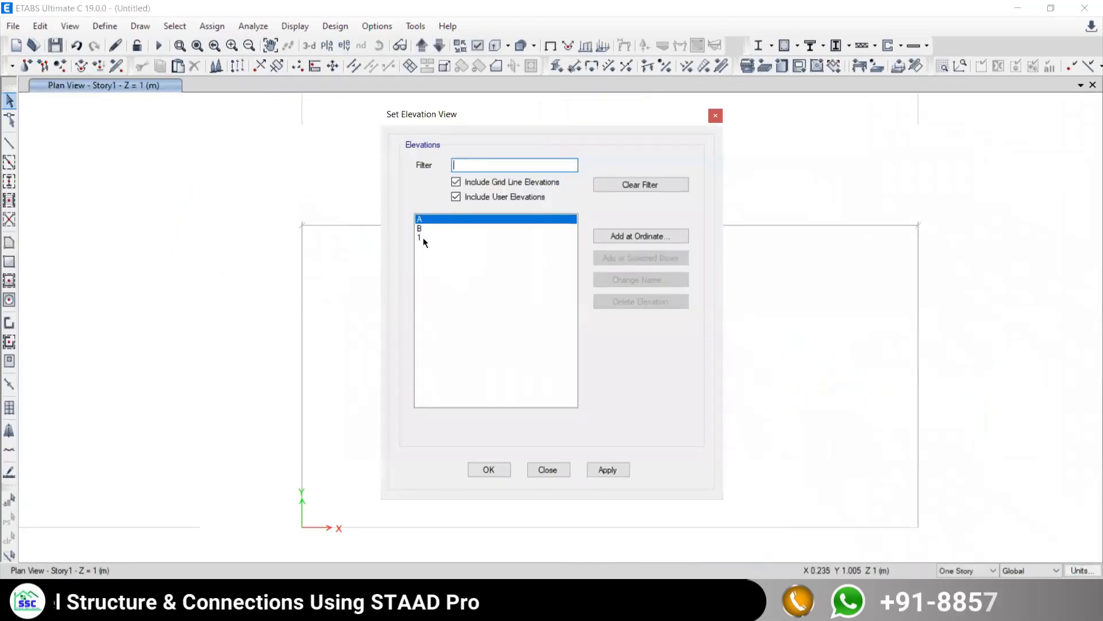
pyautogui.click(424, 238)
pyautogui.click(601, 473)
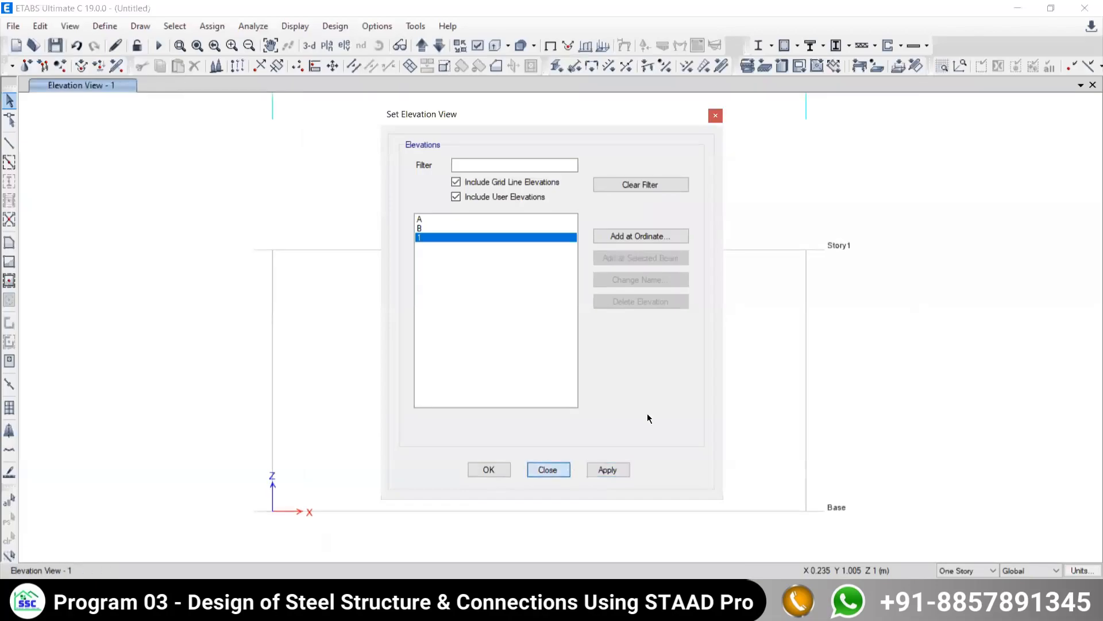
pyautogui.click(560, 471)
# - Draw the 2 m beam along the Story1 level from grid A to grid B, and return to selection mode
pyautogui.click(9, 143)
pyautogui.click(735, 154)
pyautogui.click(273, 250)
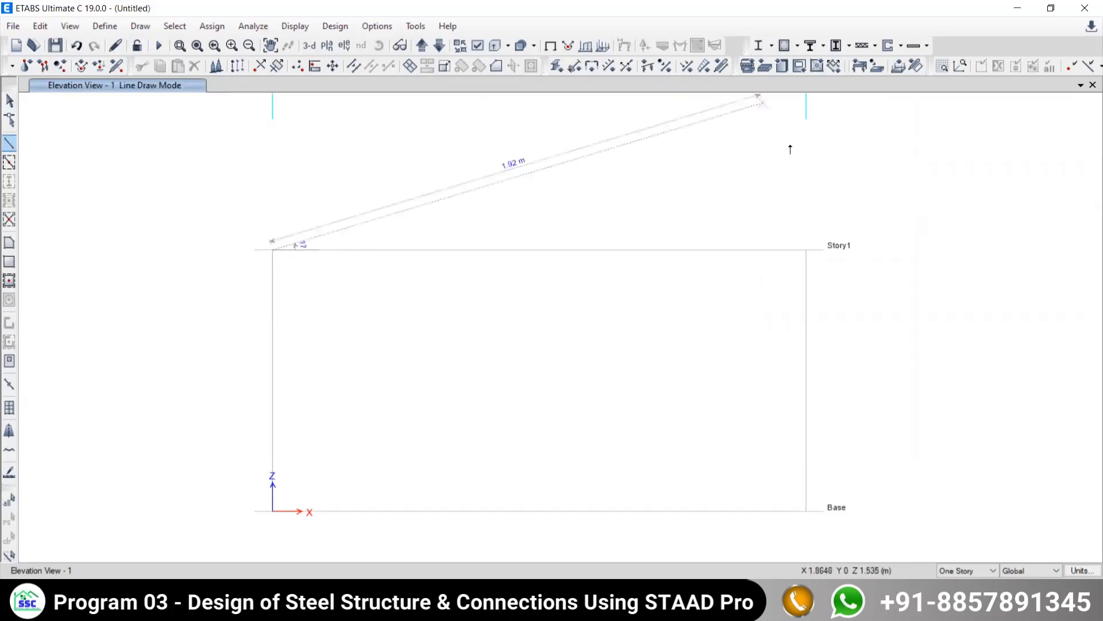
pyautogui.click(806, 250)
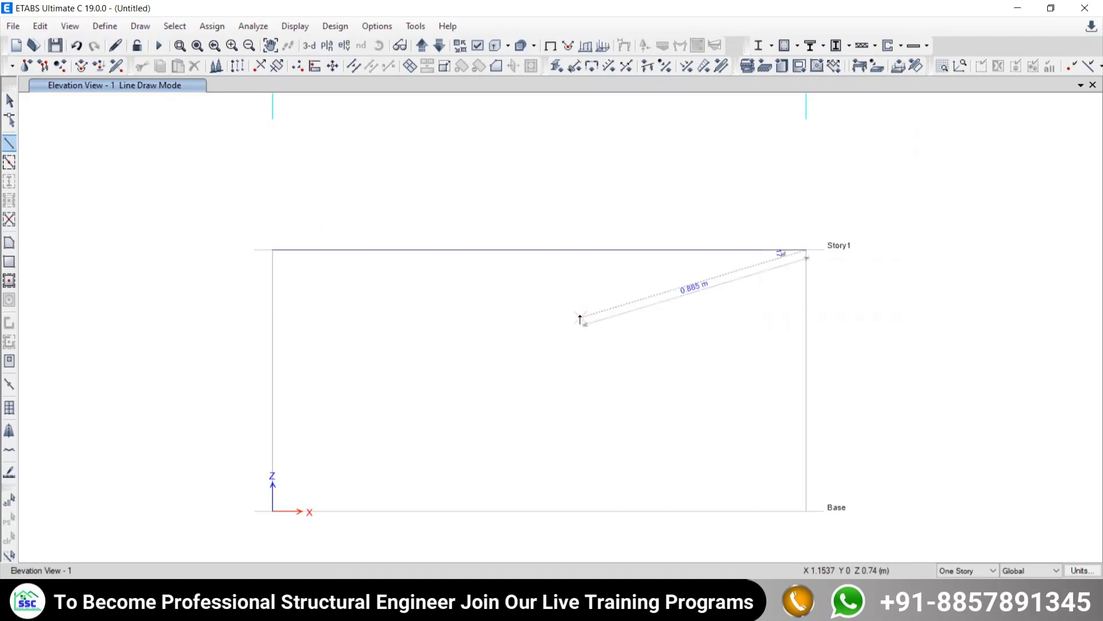
pyautogui.press('Escape')
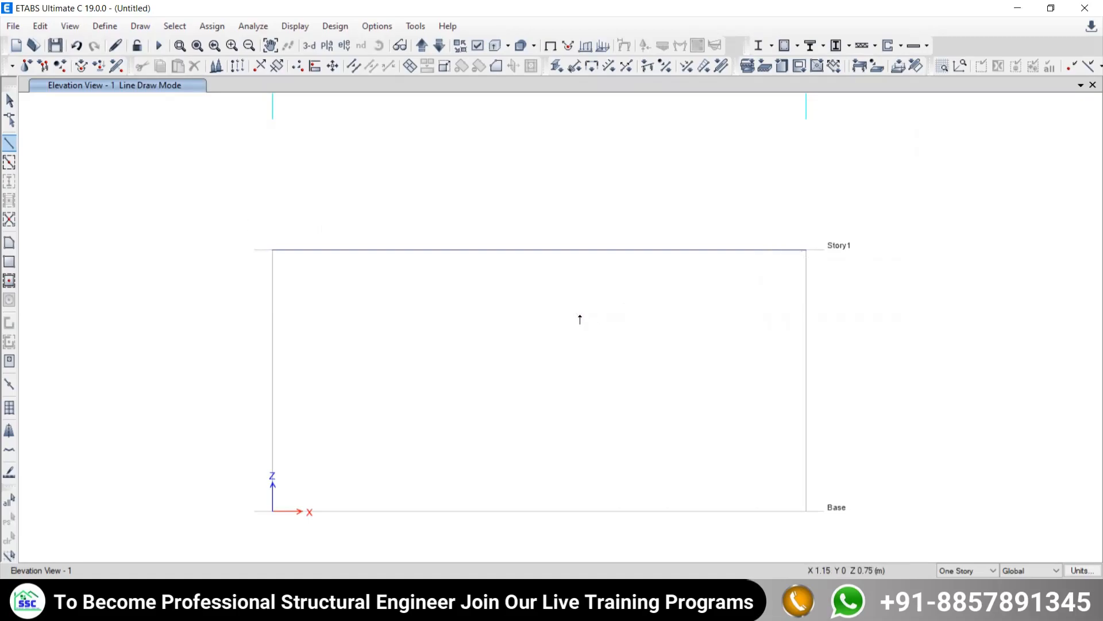
pyautogui.click(9, 101)
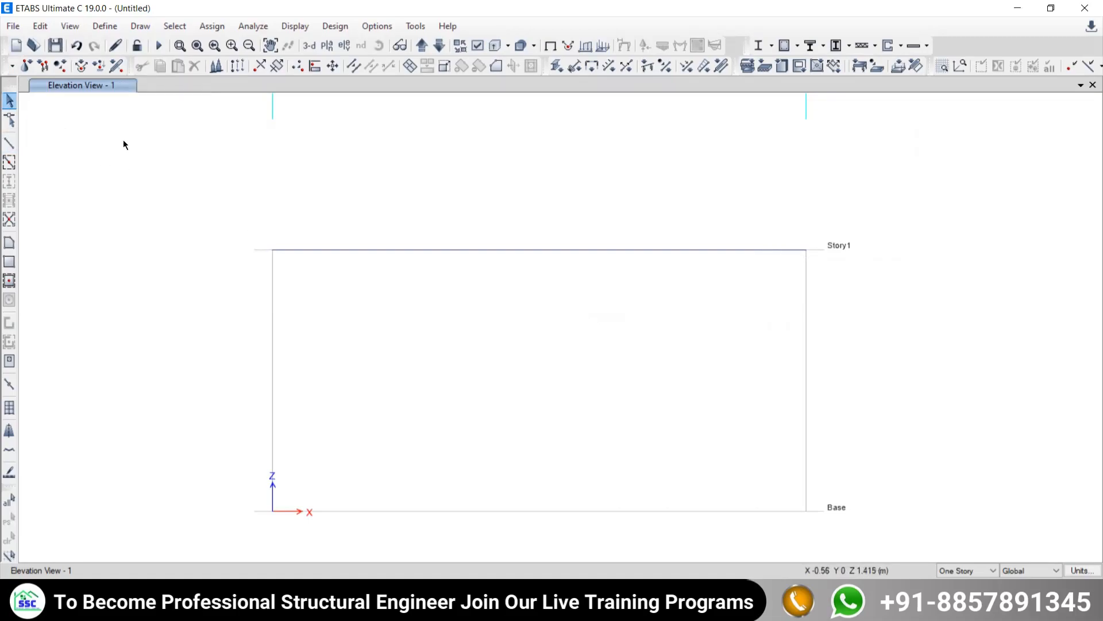
# - Assign a fixed restraint, with all translations and rotations restrained, to the beam's joint at grid A
pyautogui.moveTo(197, 210); pyautogui.dragTo(277, 256)
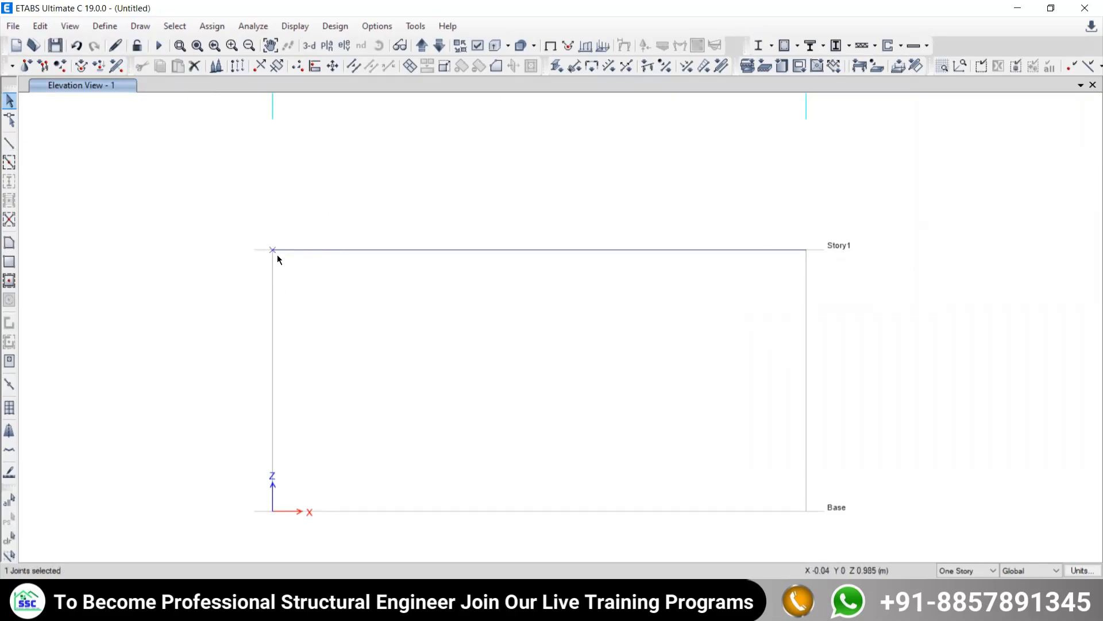
pyautogui.click(212, 26)
pyautogui.moveTo(219, 51)
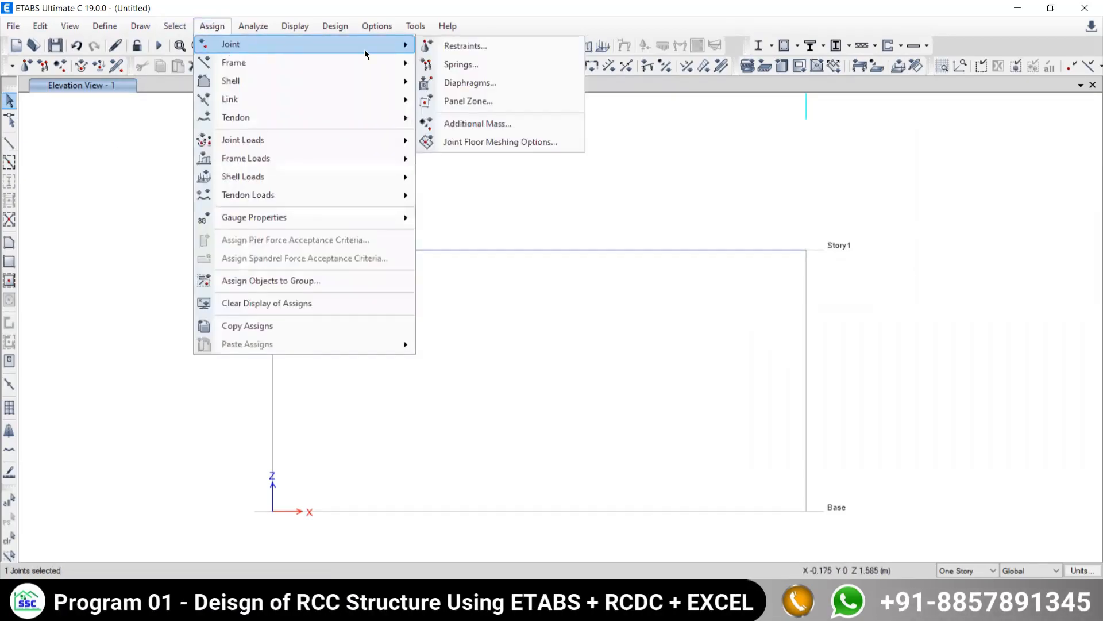
pyautogui.click(437, 45)
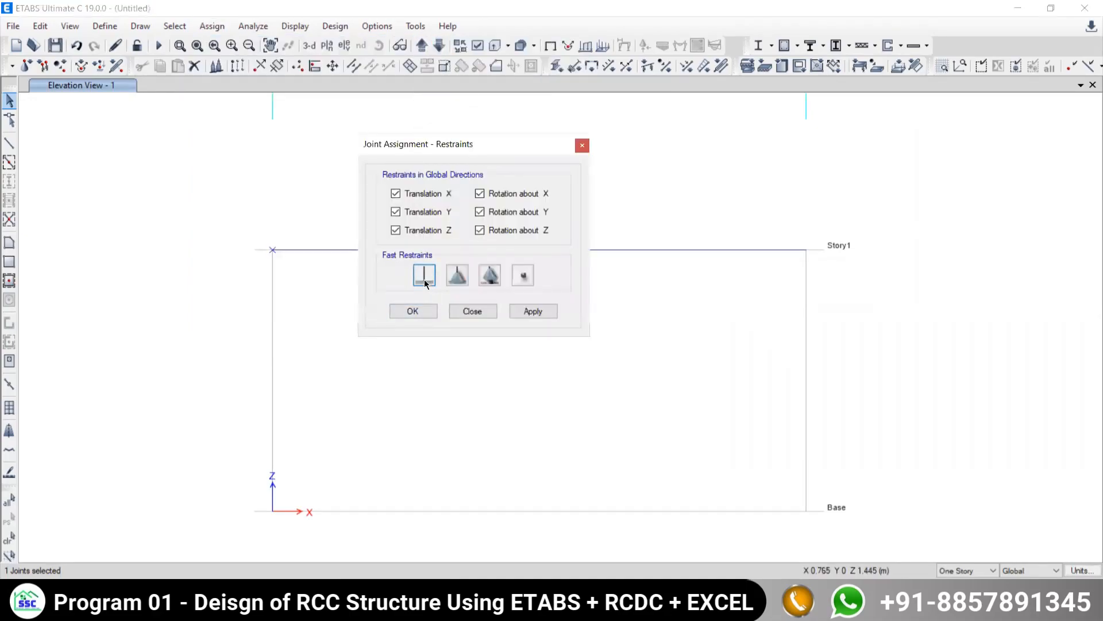
pyautogui.click(527, 311)
pyautogui.click(482, 310)
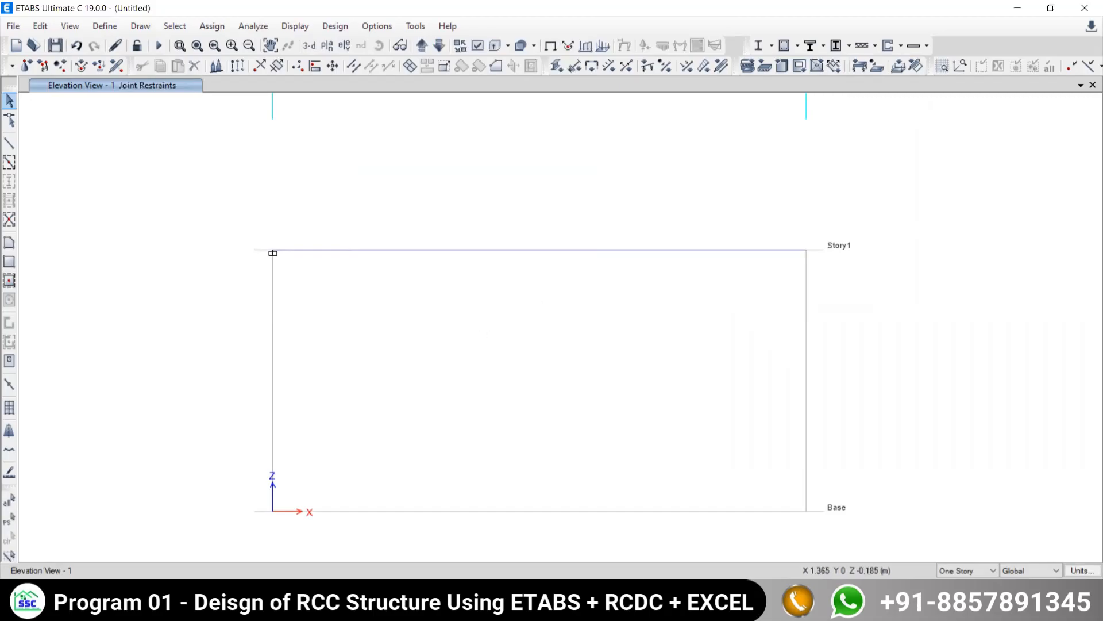
pyautogui.click(655, 608)
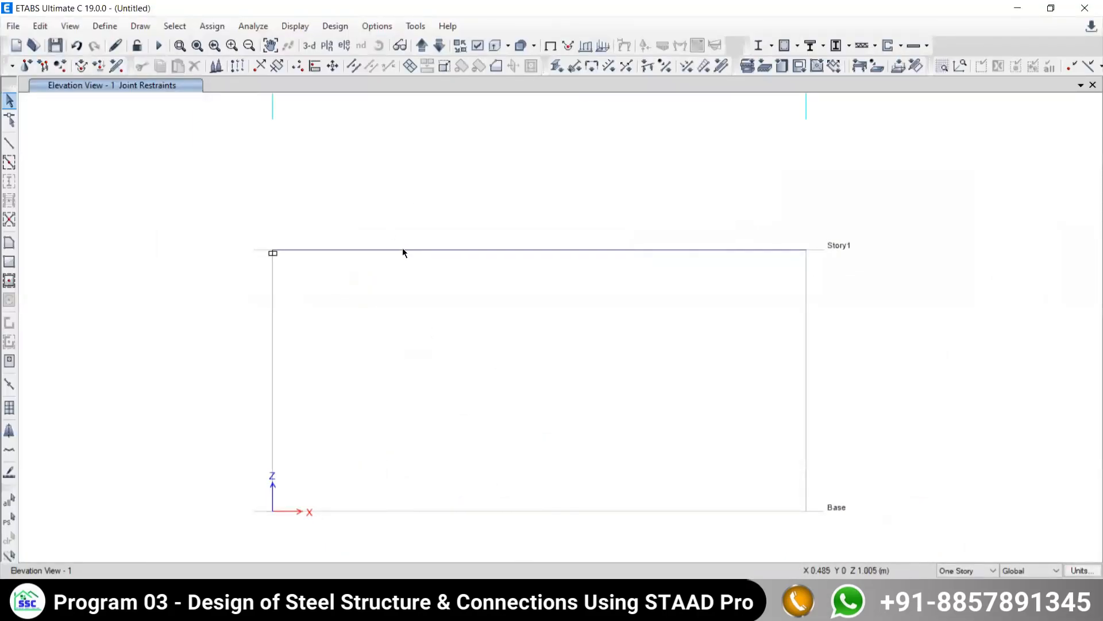
# - Start a frame point load assignment on the beam and set its load pattern to Live
pyautogui.click(446, 250)
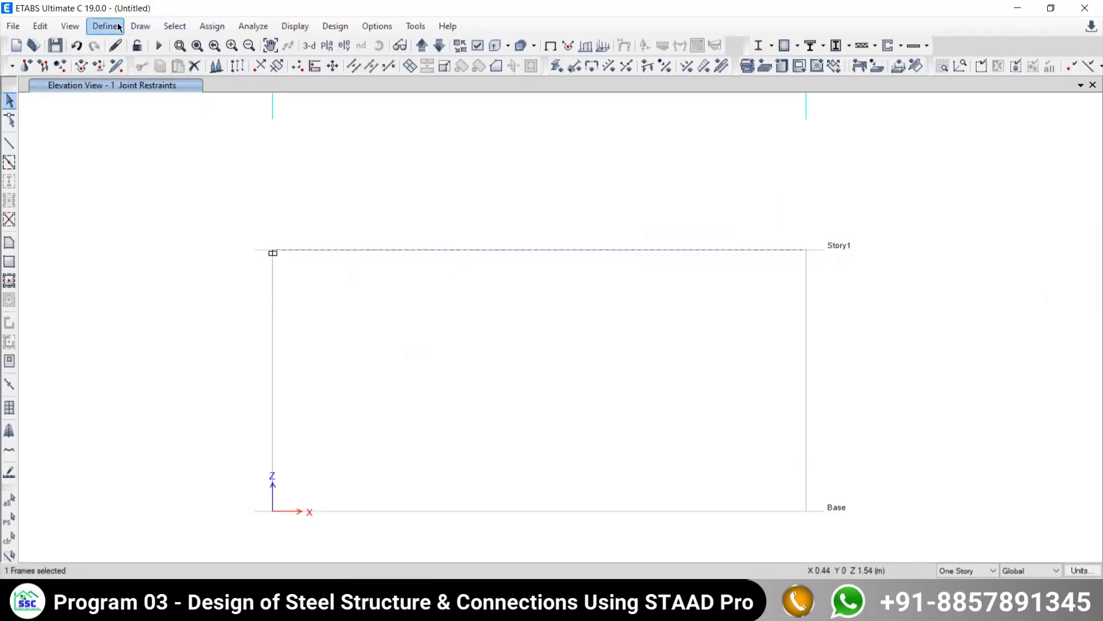
pyautogui.click(199, 26)
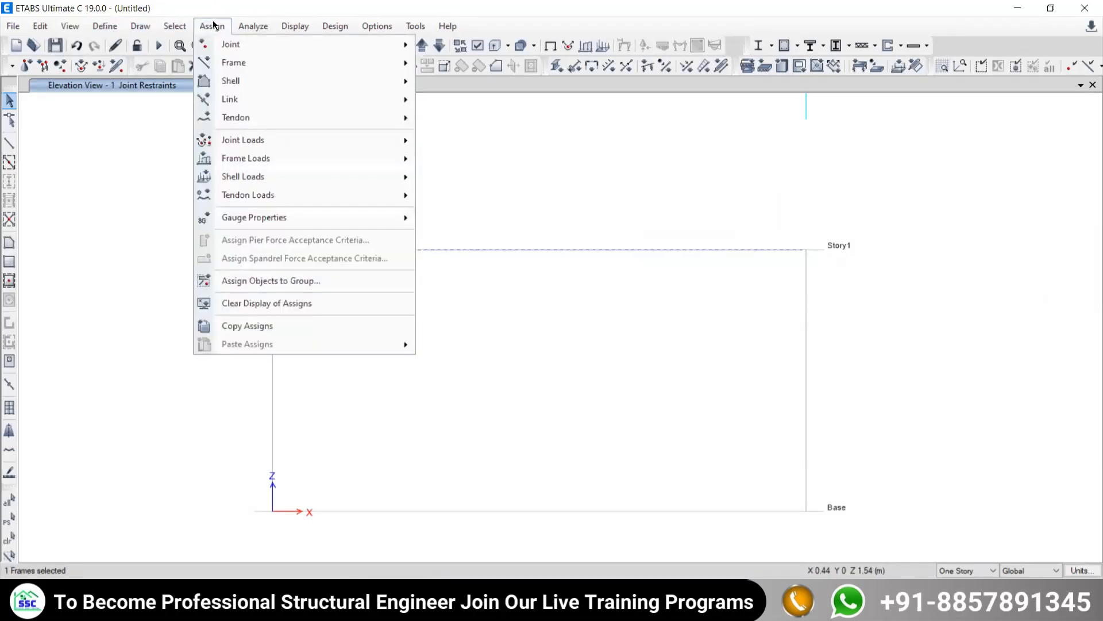
pyautogui.moveTo(237, 163)
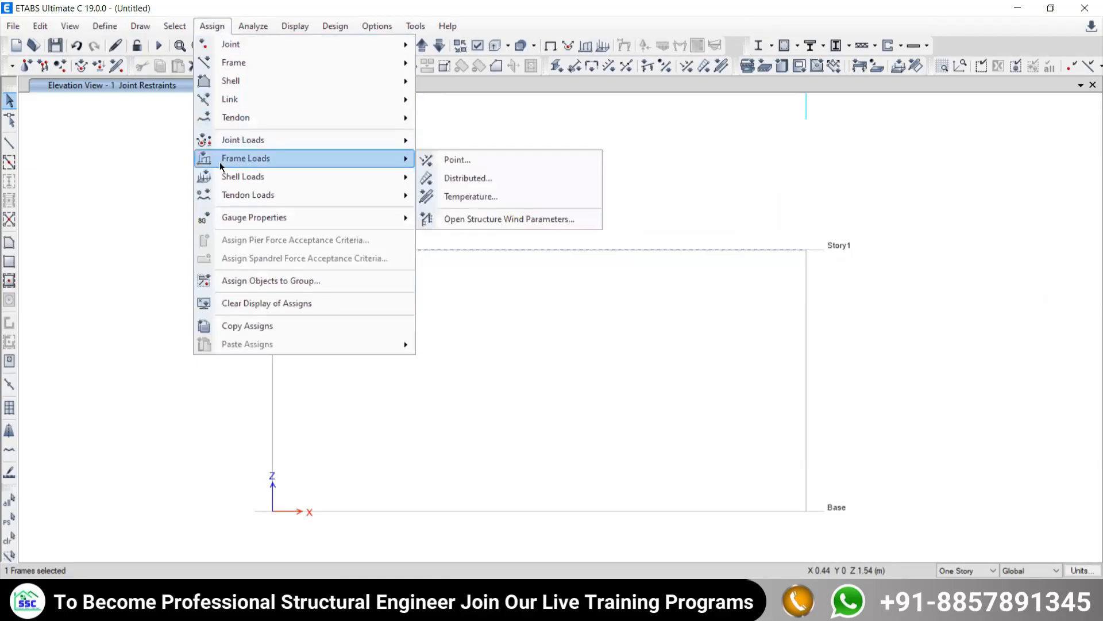
pyautogui.moveTo(241, 142)
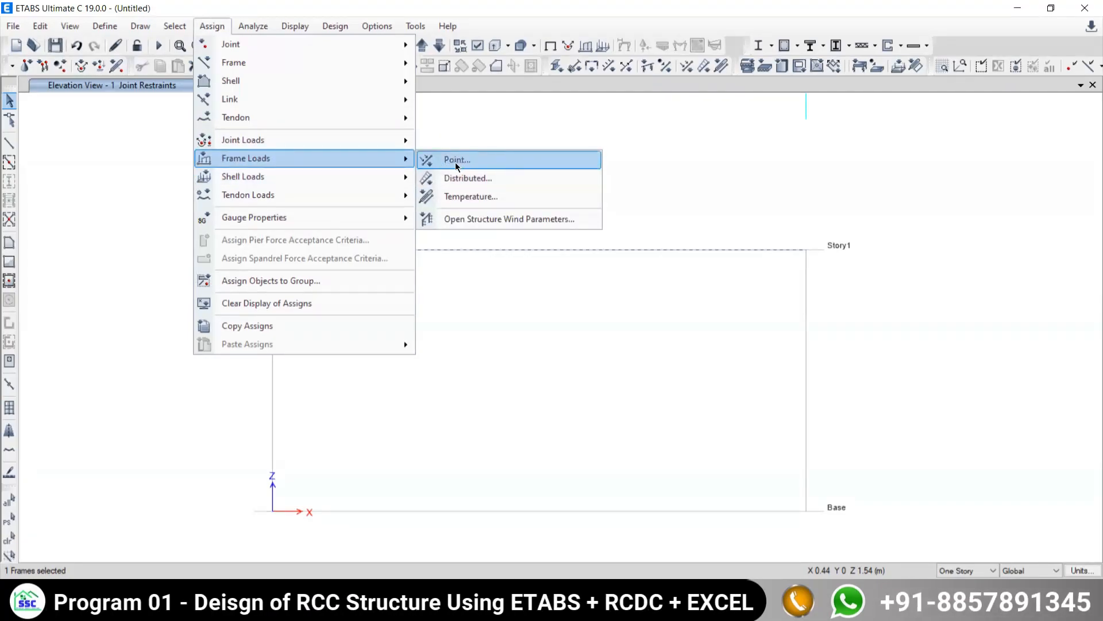
pyautogui.moveTo(412, 176)
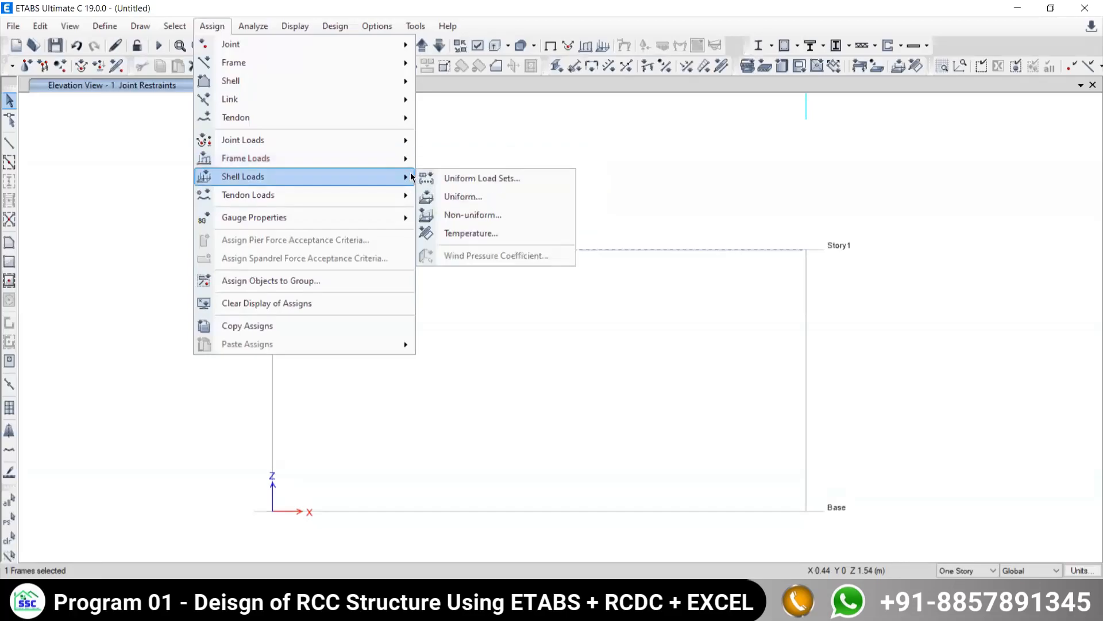
pyautogui.moveTo(366, 163)
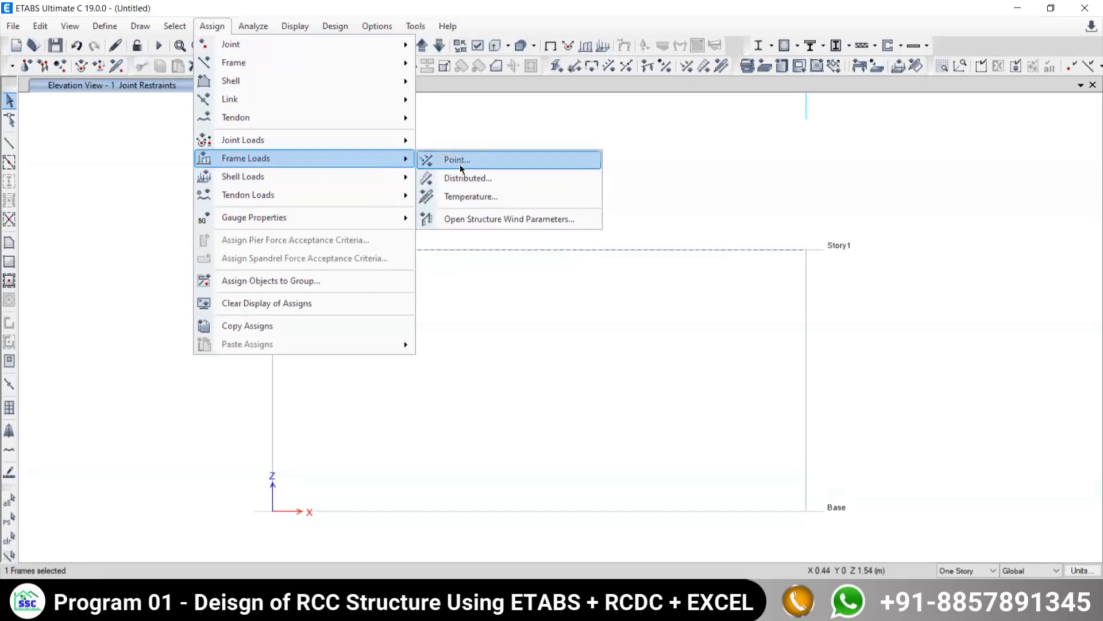
pyautogui.click(459, 161)
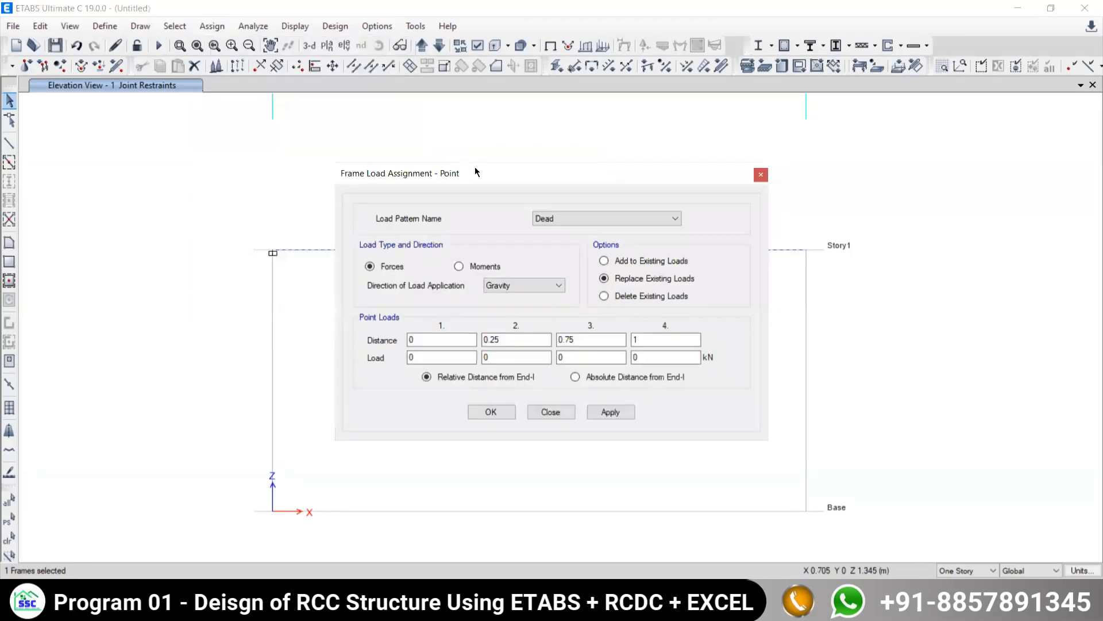
pyautogui.moveTo(504, 173); pyautogui.dragTo(454, 111)
pyautogui.click(512, 156)
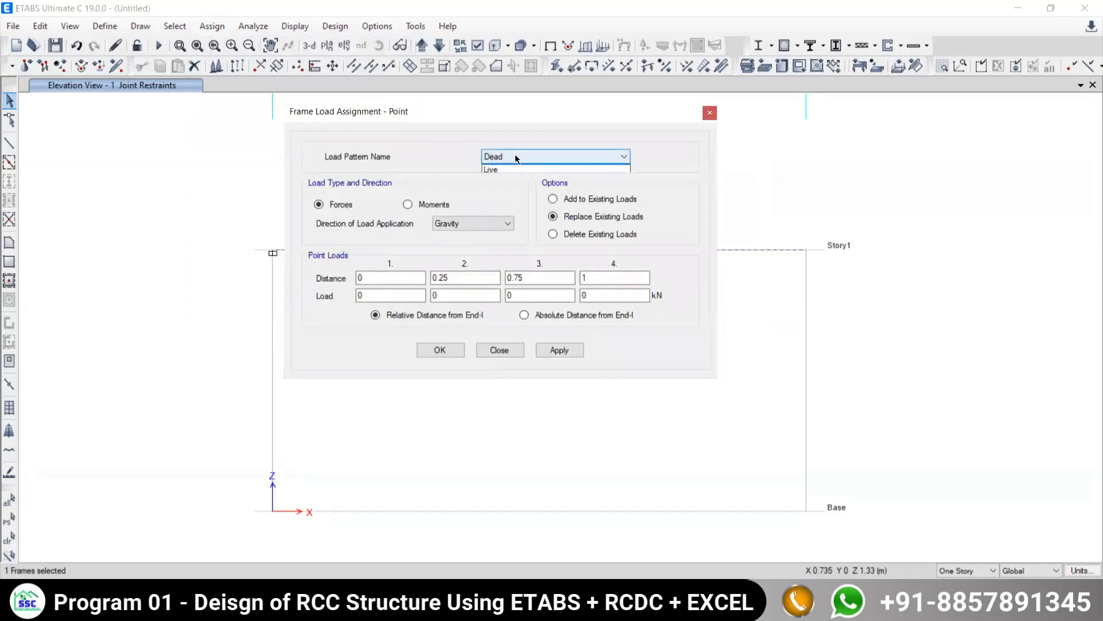
pyautogui.click(494, 175)
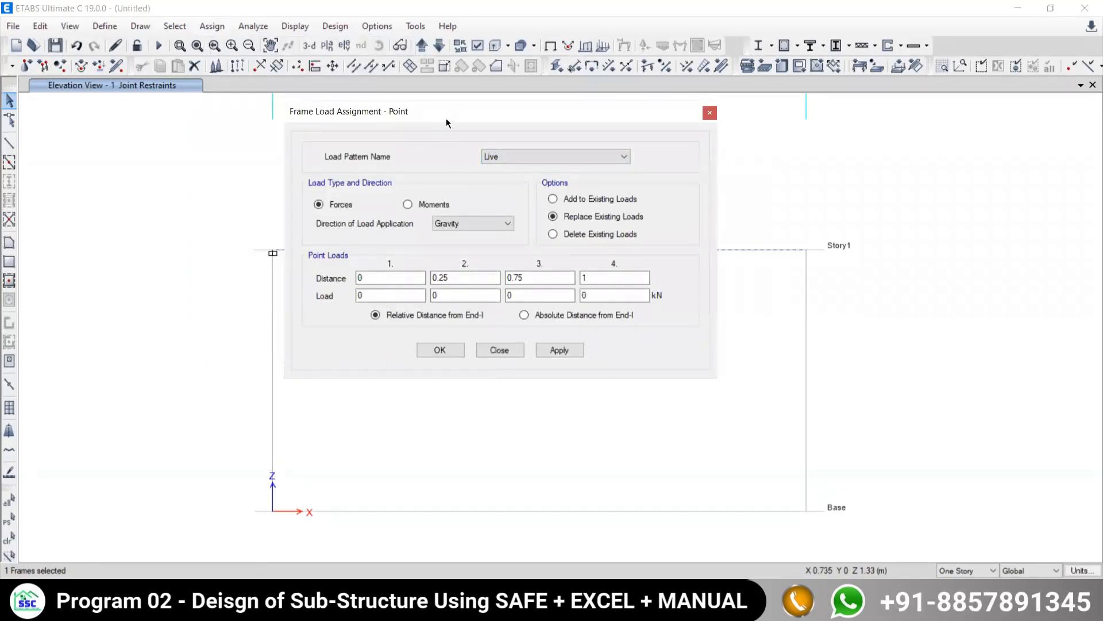
# - Set the point load distances to be entered as absolute distances from End-I
pyautogui.moveTo(446, 115); pyautogui.dragTo(329, 51)
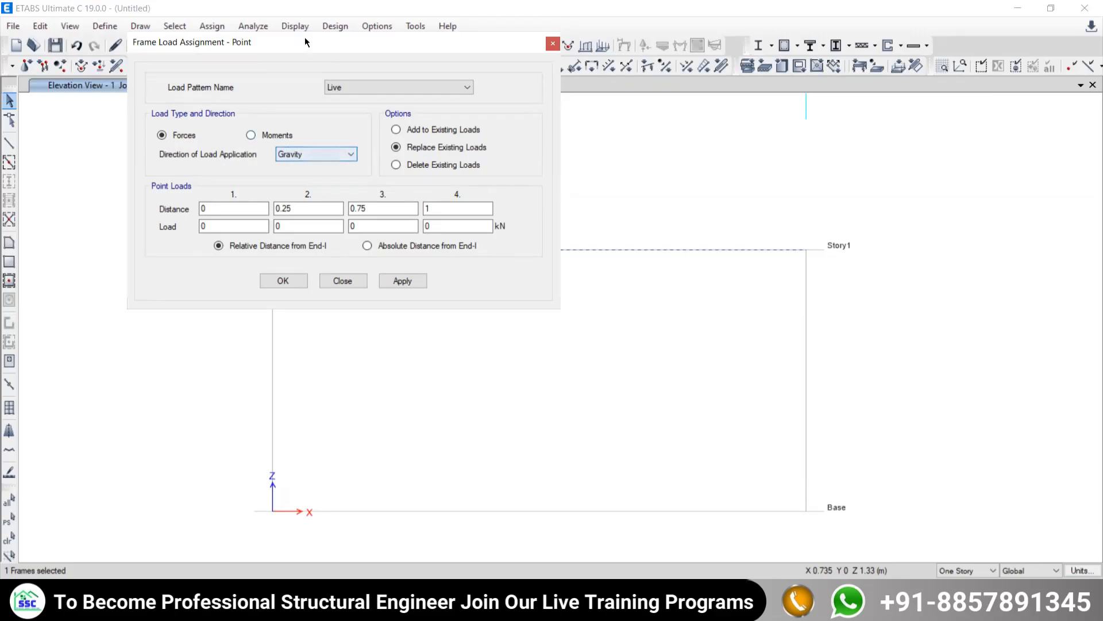
pyautogui.moveTo(275, 48); pyautogui.dragTo(196, 17)
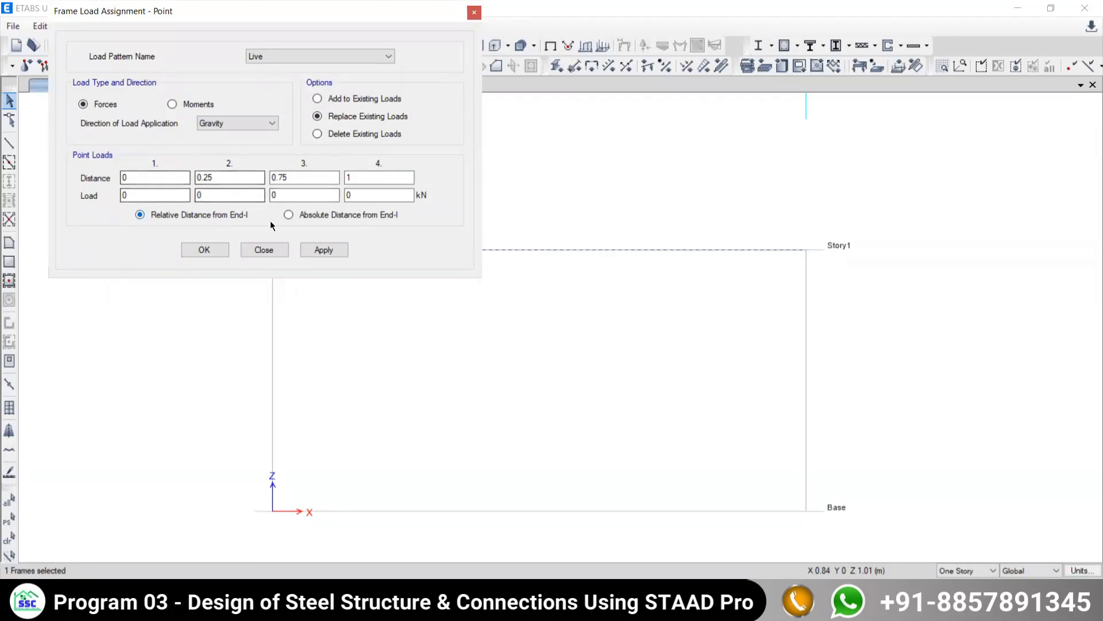
pyautogui.click(290, 215)
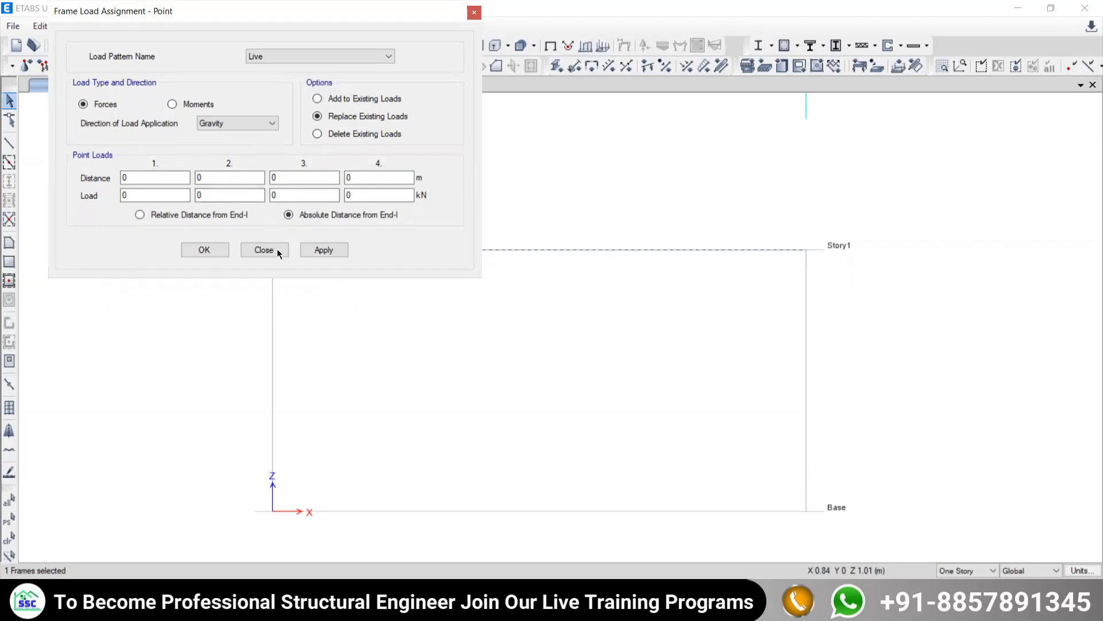
pyautogui.click(210, 216)
pyautogui.click(303, 216)
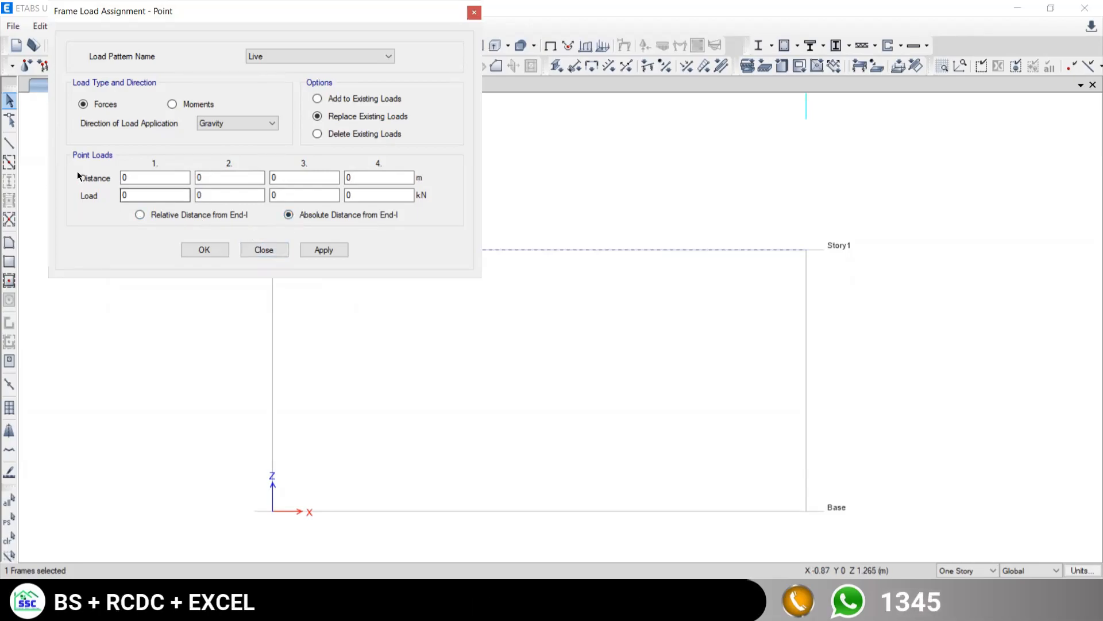
# - Check the point load magnitudes and spacings in the Problem 6.1 figure of the PDF, and return to ETABS
pyautogui.moveTo(126, 16); pyautogui.dragTo(849, 31)
pyautogui.click(692, 598)
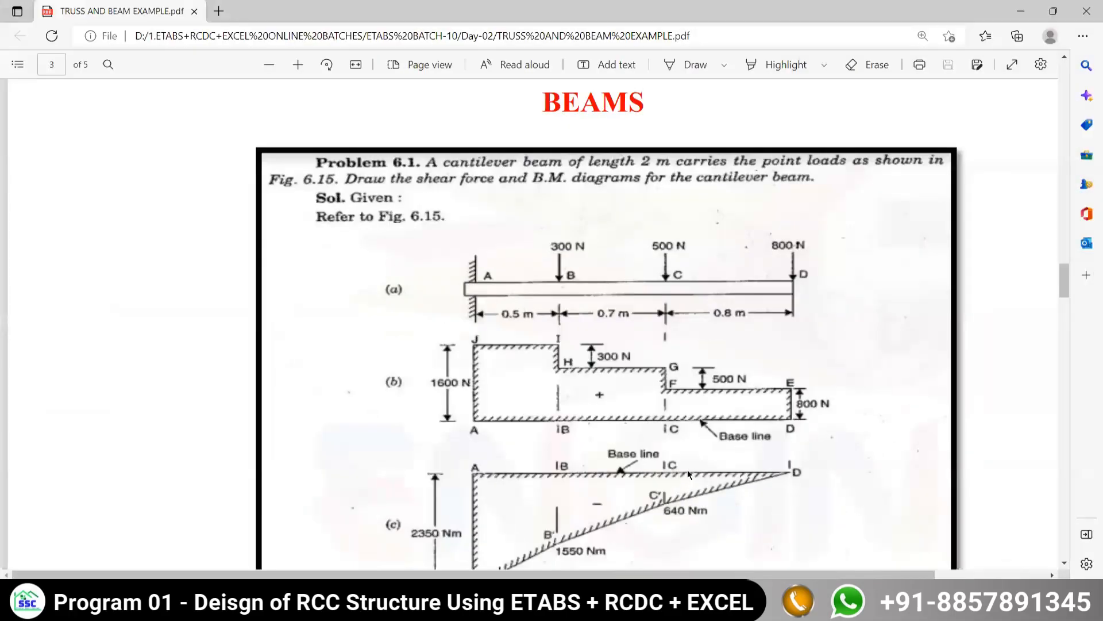
pyautogui.click(692, 598)
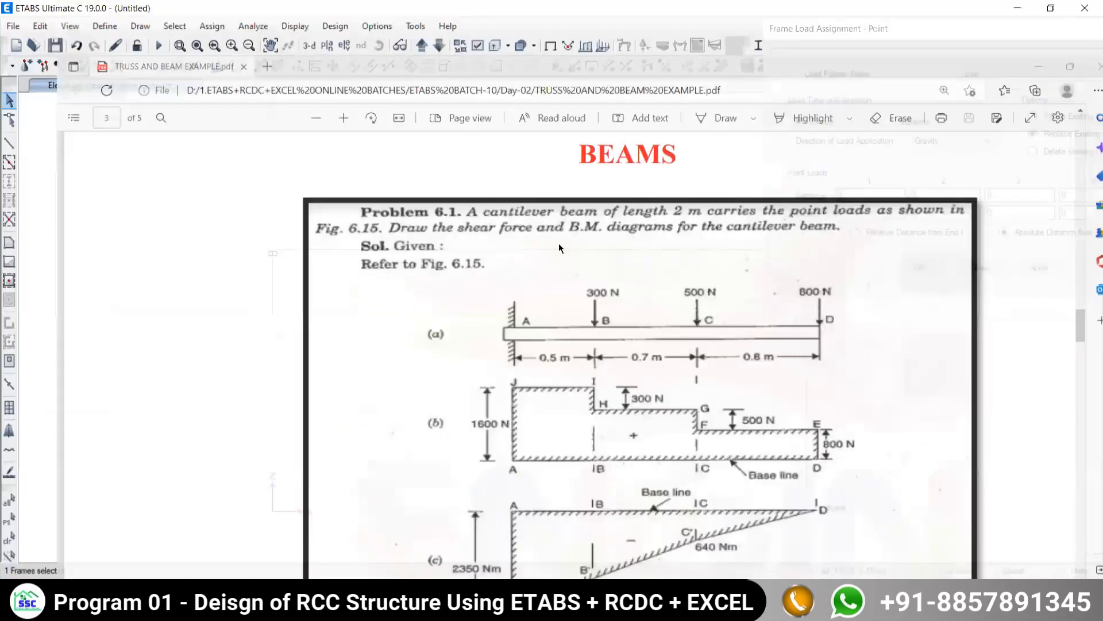
pyautogui.moveTo(532, 335); pyautogui.dragTo(204, 323, button='middle')
pyautogui.click(692, 599)
pyautogui.hotkey('alt', 'Tab')
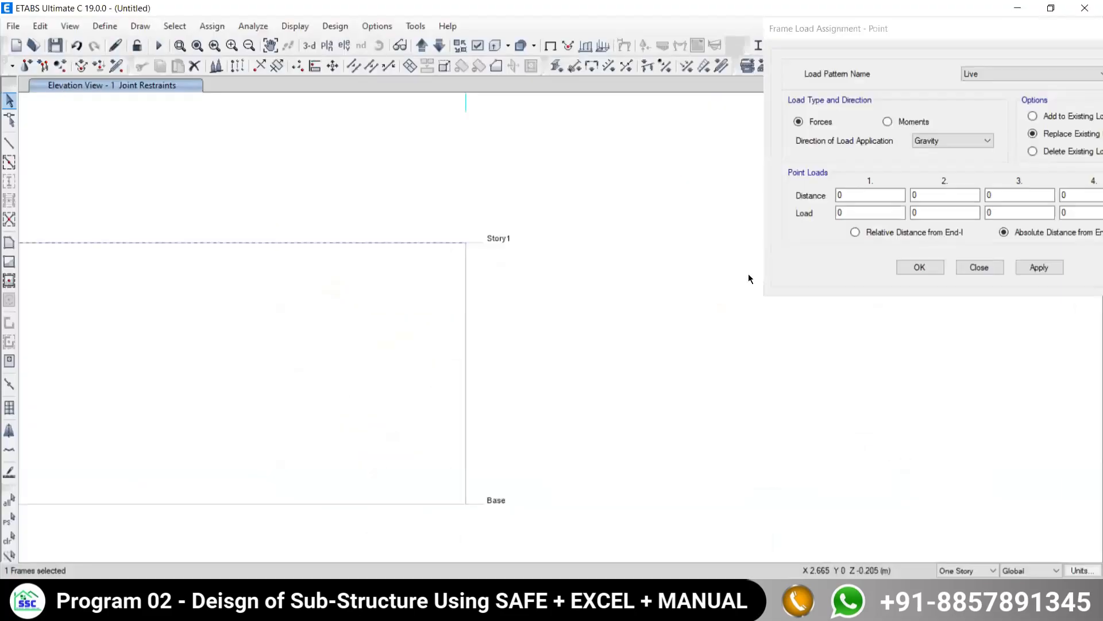
pyautogui.hotkey('alt', 'Tab')
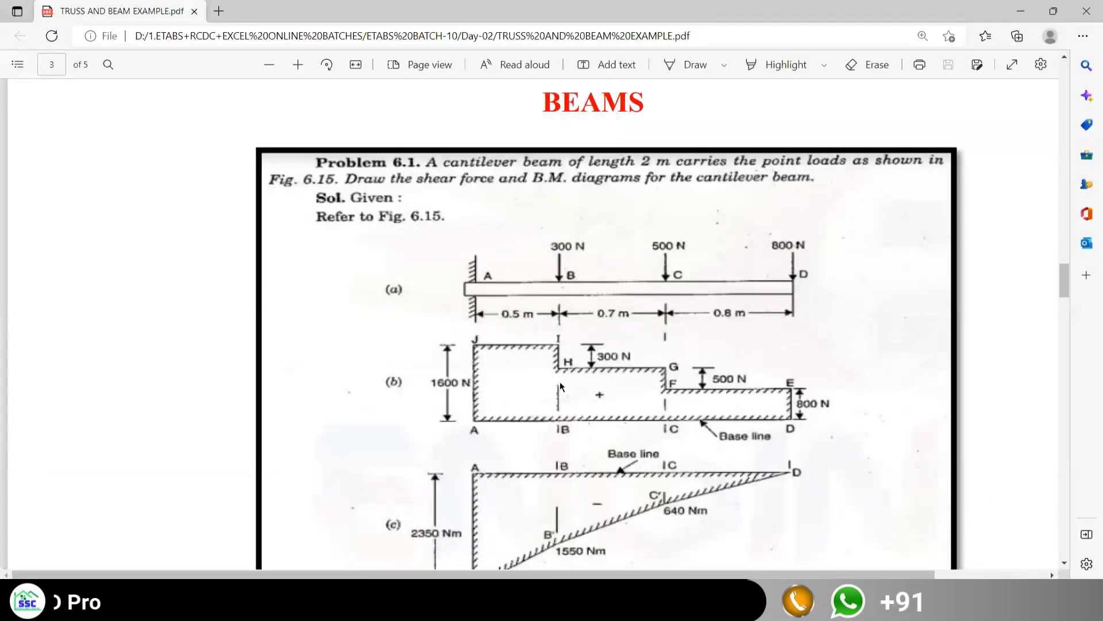
pyautogui.hotkey('alt', 'Tab')
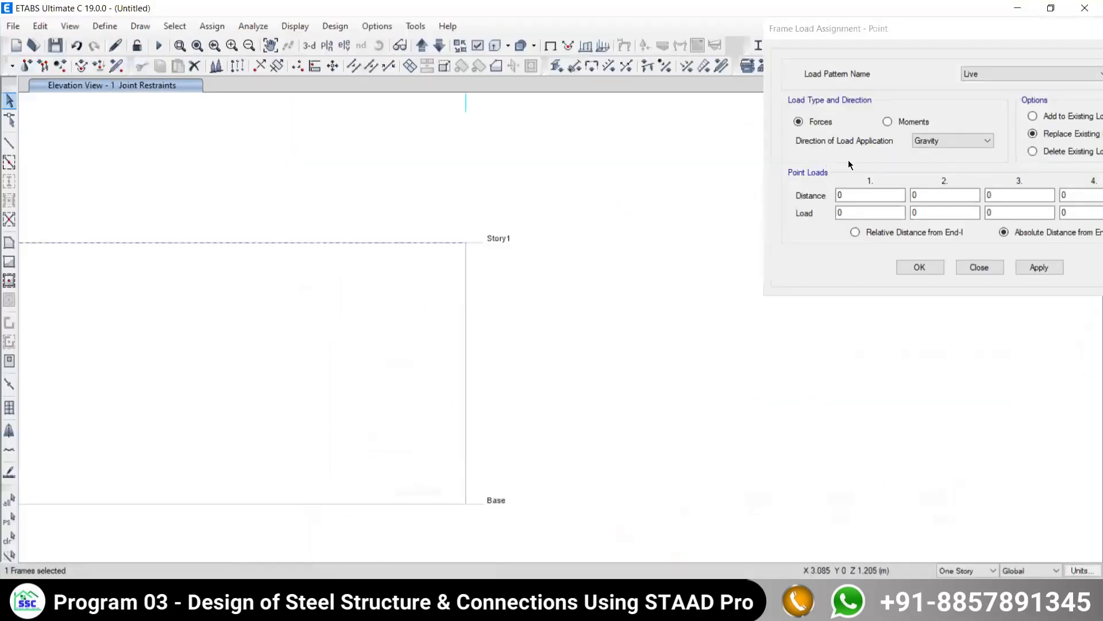
# - Set the first point load to 0.3 kN at a distance of 0.5 m, rechecking the load in the PDF
pyautogui.moveTo(848, 196); pyautogui.dragTo(804, 190)
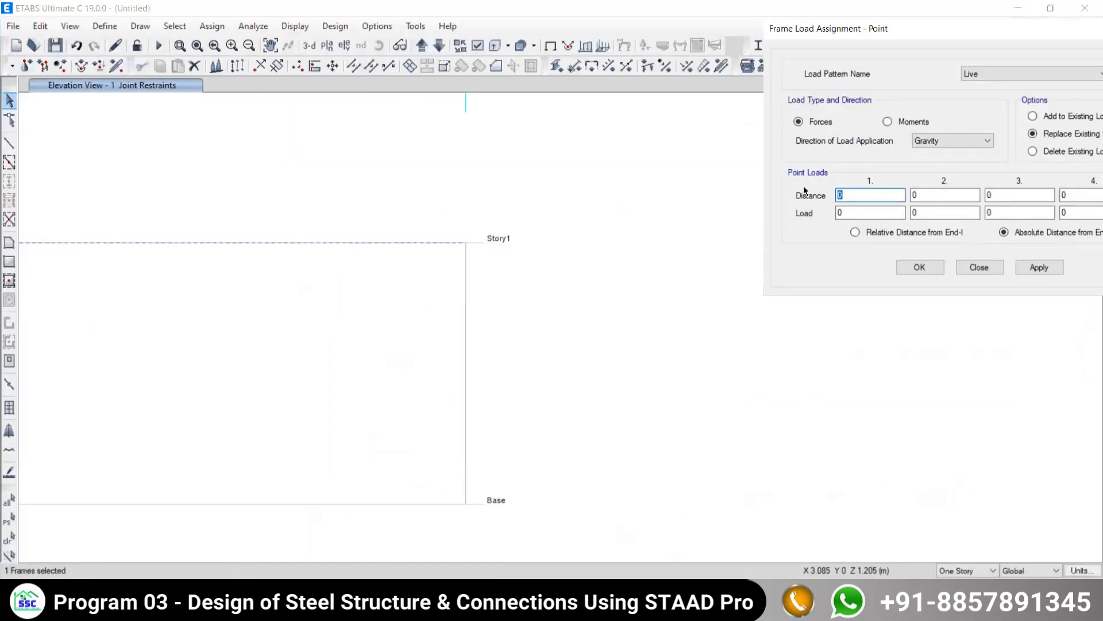
pyautogui.write('0.5')
pyautogui.hotkey('alt', 'Tab')
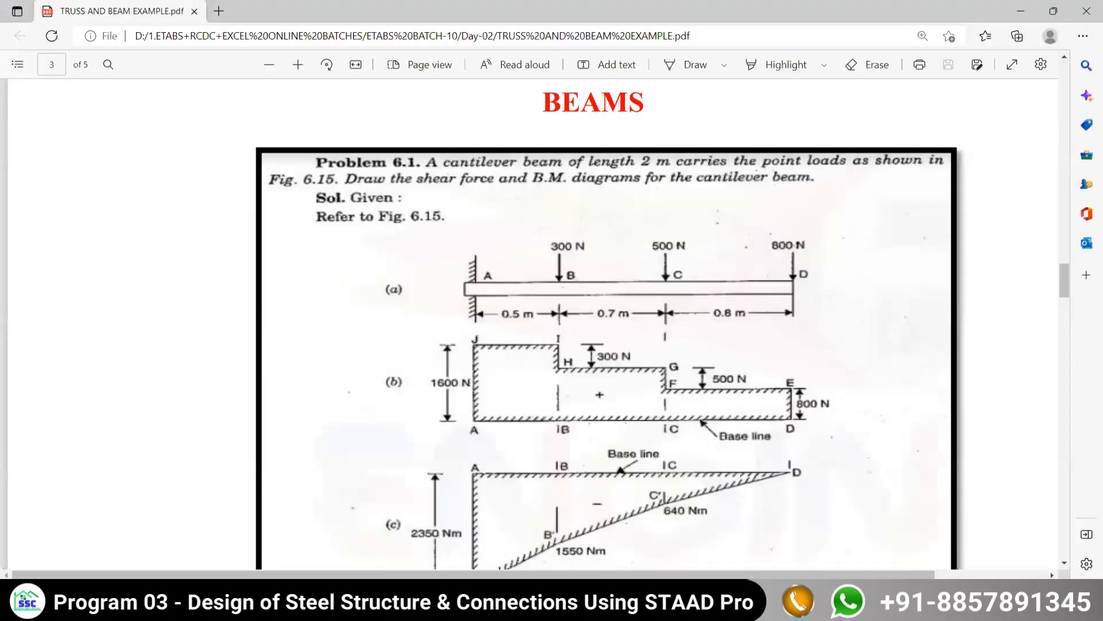
pyautogui.hotkey('alt', 'Tab')
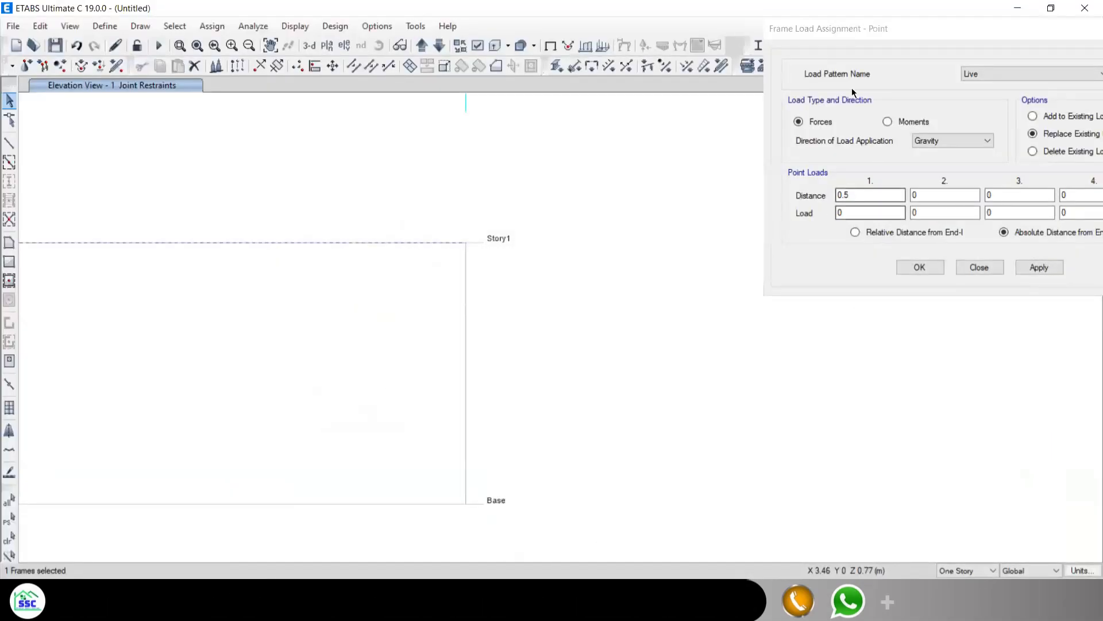
pyautogui.moveTo(863, 30); pyautogui.dragTo(716, 23)
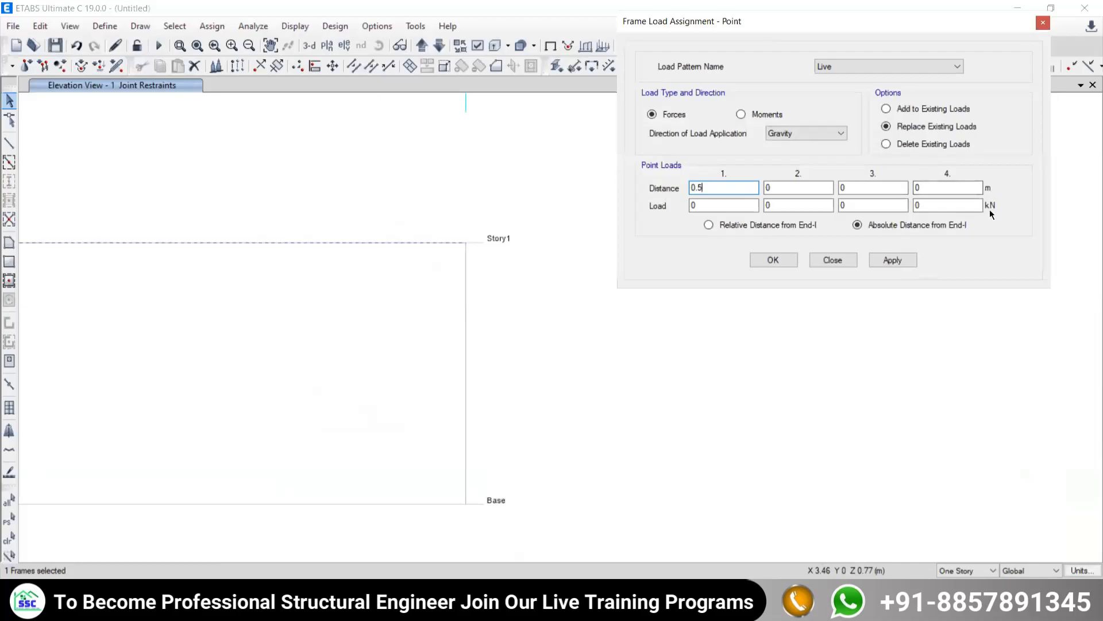
pyautogui.press('Tab')
pyautogui.scroll(-3, 290, 347)
pyautogui.scroll(3, 232, 337)
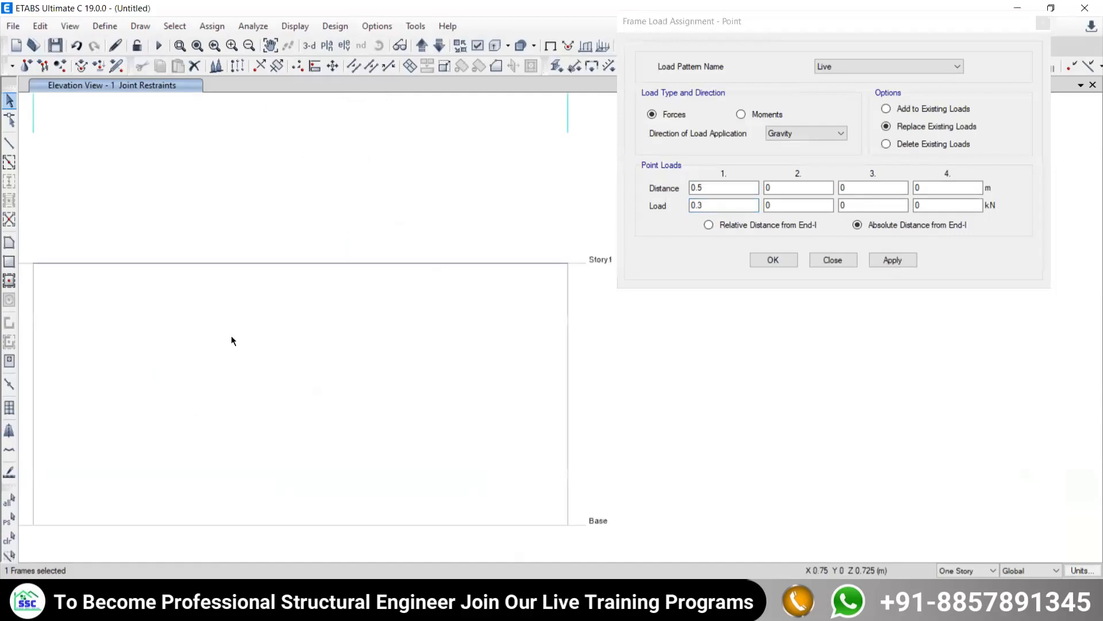
# - Apply the 0.3 kN point load at 0.5 m to the beam and reset the first load's distance and magnitude to 0
pyautogui.click(889, 261)
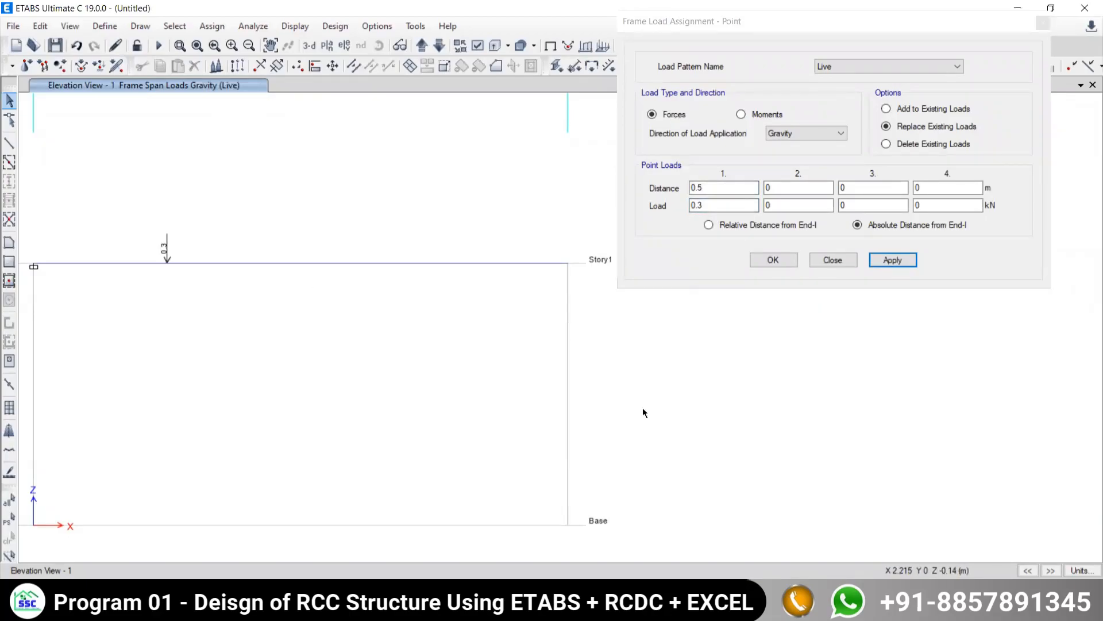
pyautogui.doubleClick(705, 191)
pyautogui.write('0')
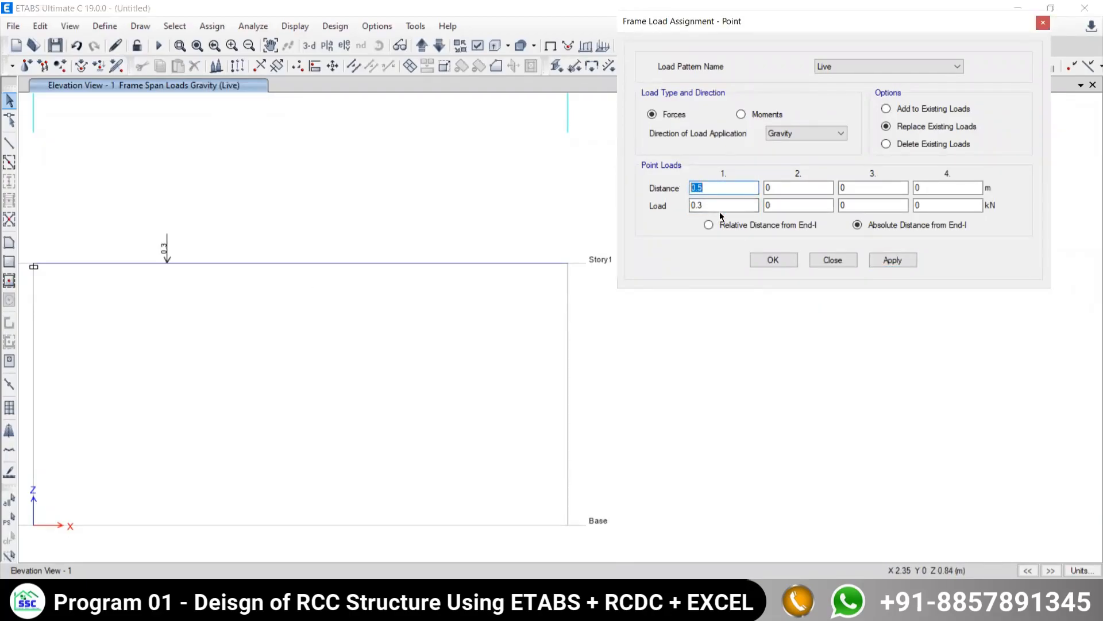
pyautogui.doubleClick(719, 205)
pyautogui.write('0')
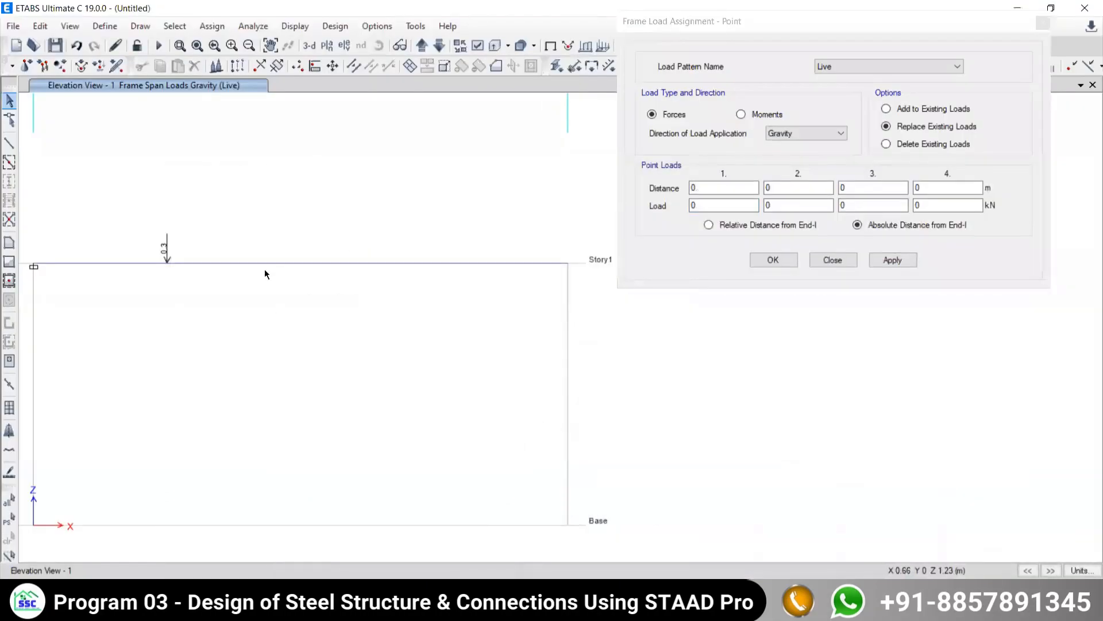
# - Select the beam again and enter a 0.5 kN point load at an absolute distance of 1.2 m
pyautogui.moveTo(293, 207); pyautogui.dragTo(261, 347)
pyautogui.click(733, 192)
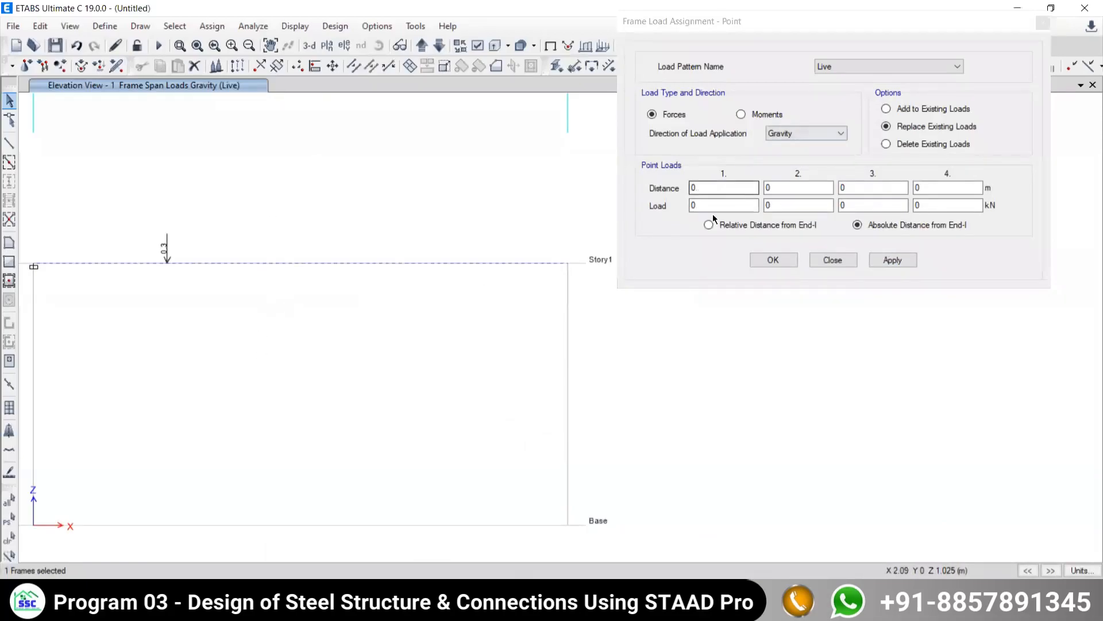
pyautogui.doubleClick(707, 189)
pyautogui.write('1.2')
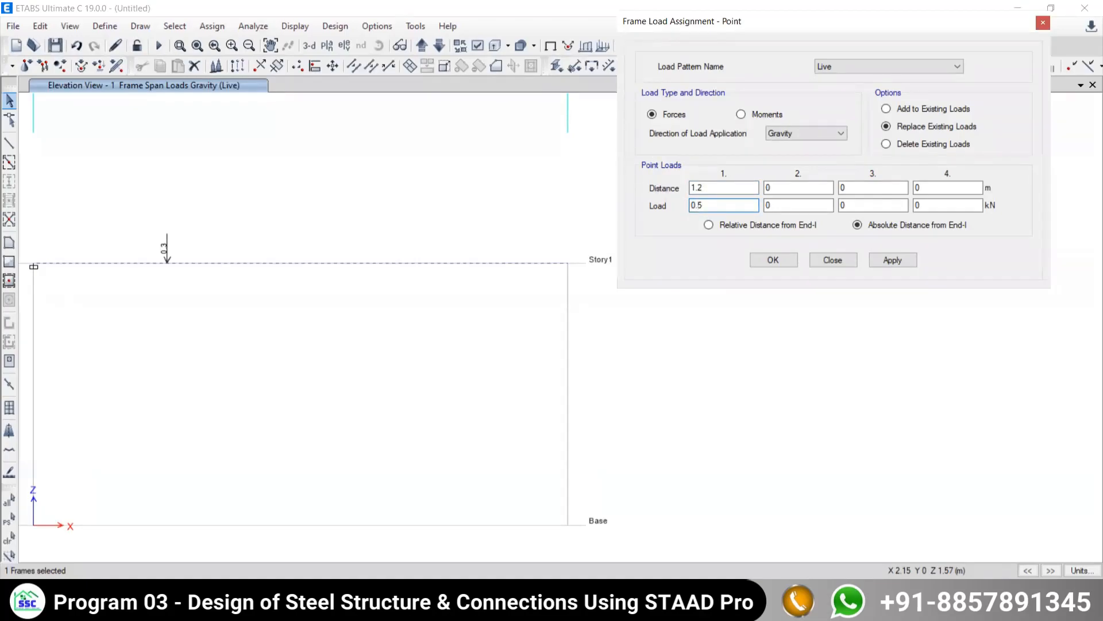
pyautogui.click(689, 205)
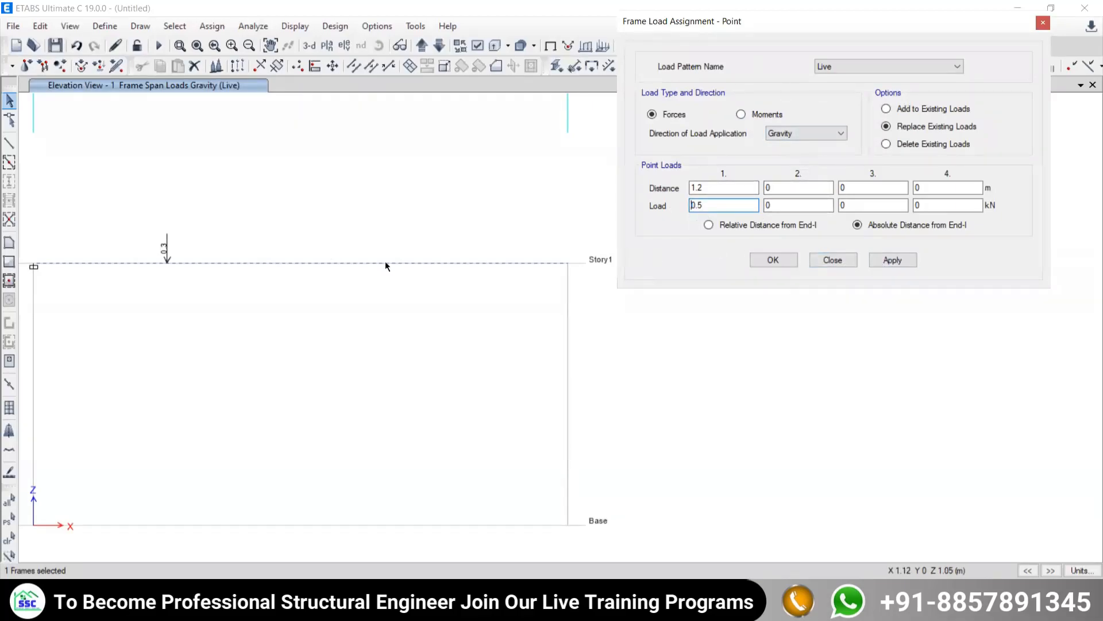
# - Try applying the 0.5 kN load in place of the beam's existing loads, and undo that assignment
pyautogui.click(897, 260)
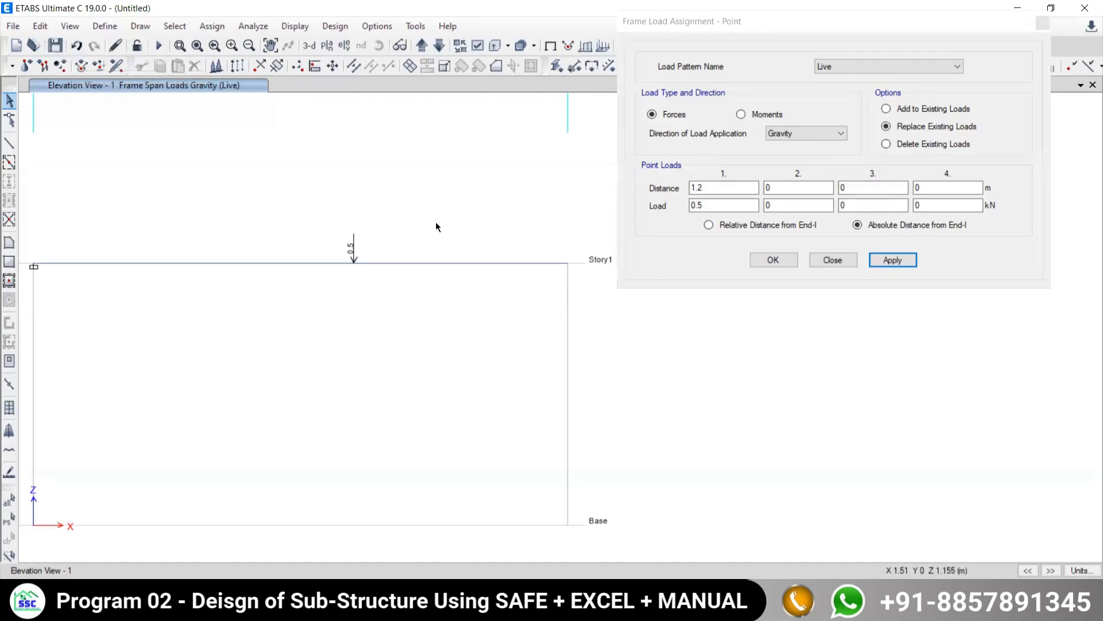
pyautogui.click(40, 27)
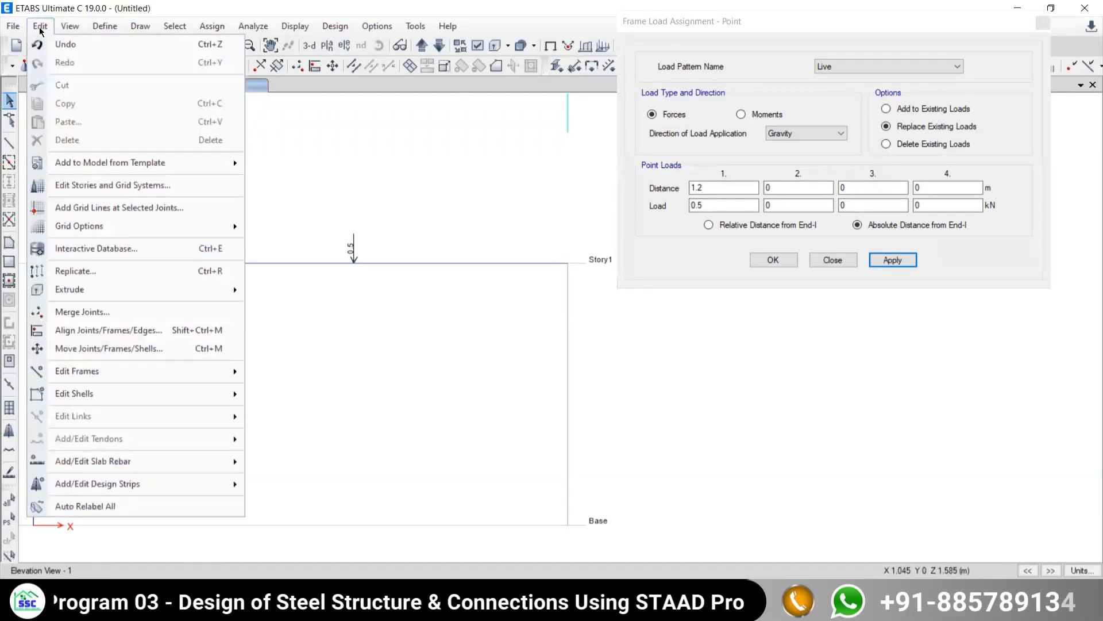
pyautogui.click(64, 46)
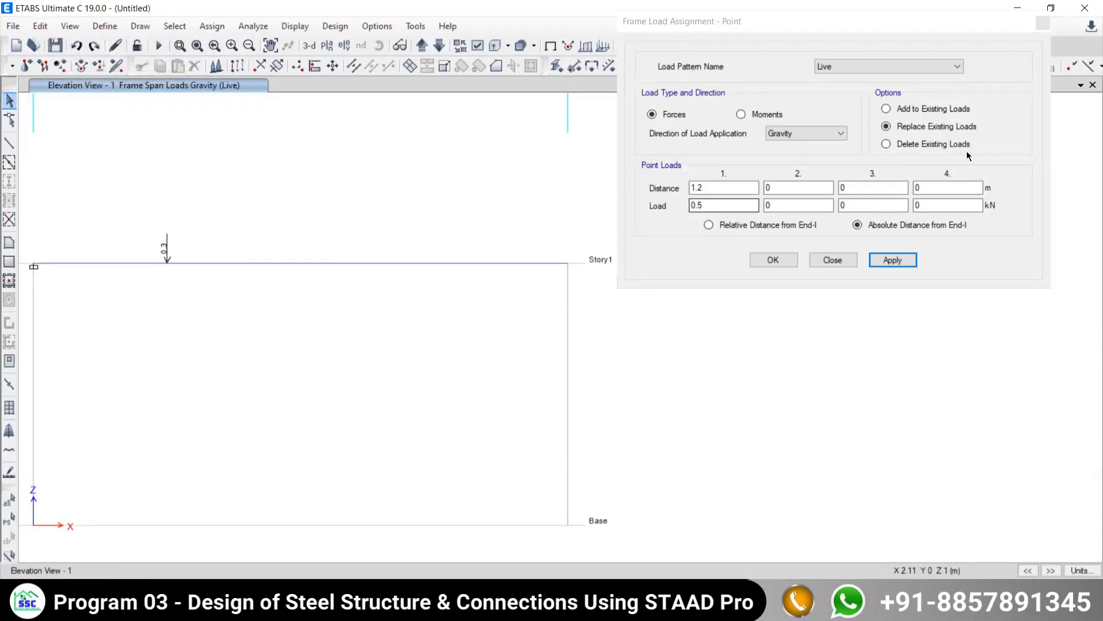
# - Add the 0.5 kN point load at 1.2 m to the existing loads on the reselected beam
pyautogui.click(887, 109)
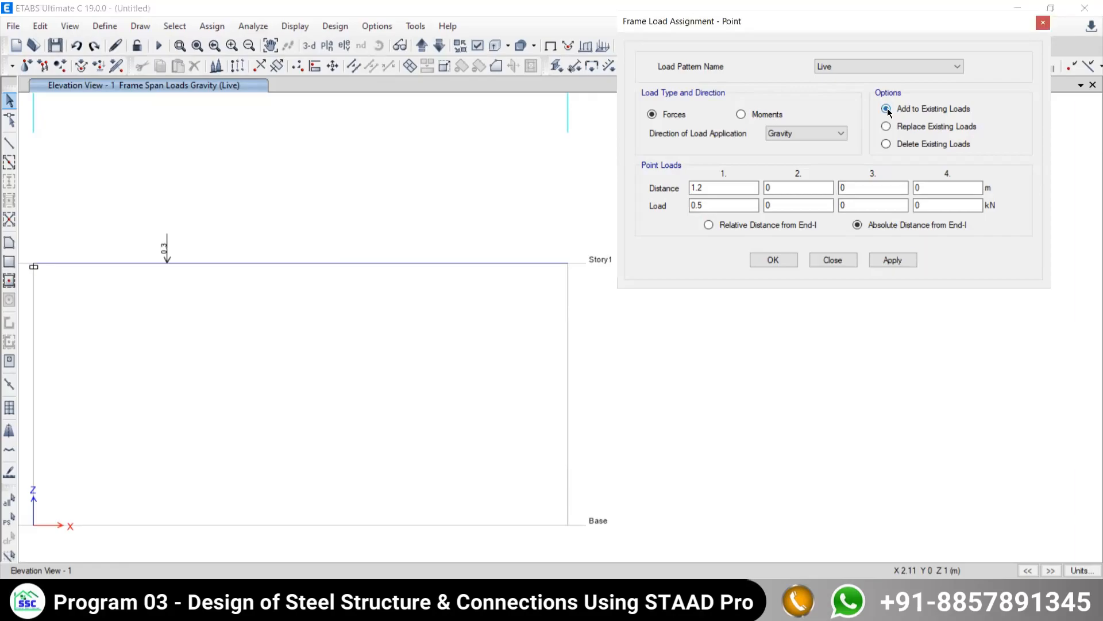
pyautogui.click(893, 261)
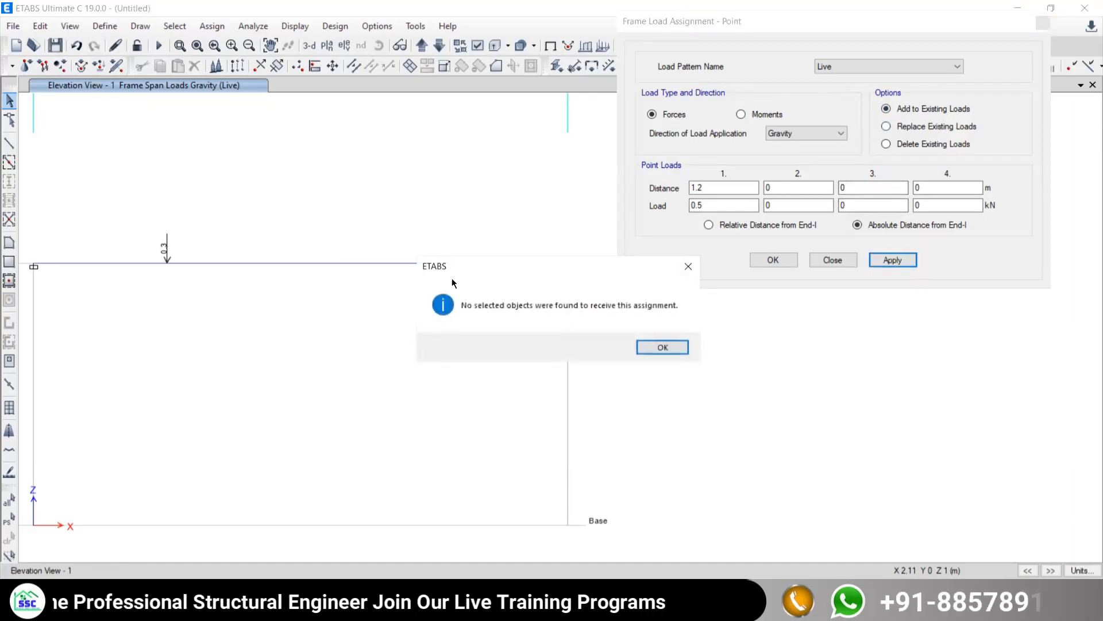
pyautogui.click(663, 348)
pyautogui.moveTo(340, 219); pyautogui.dragTo(278, 330)
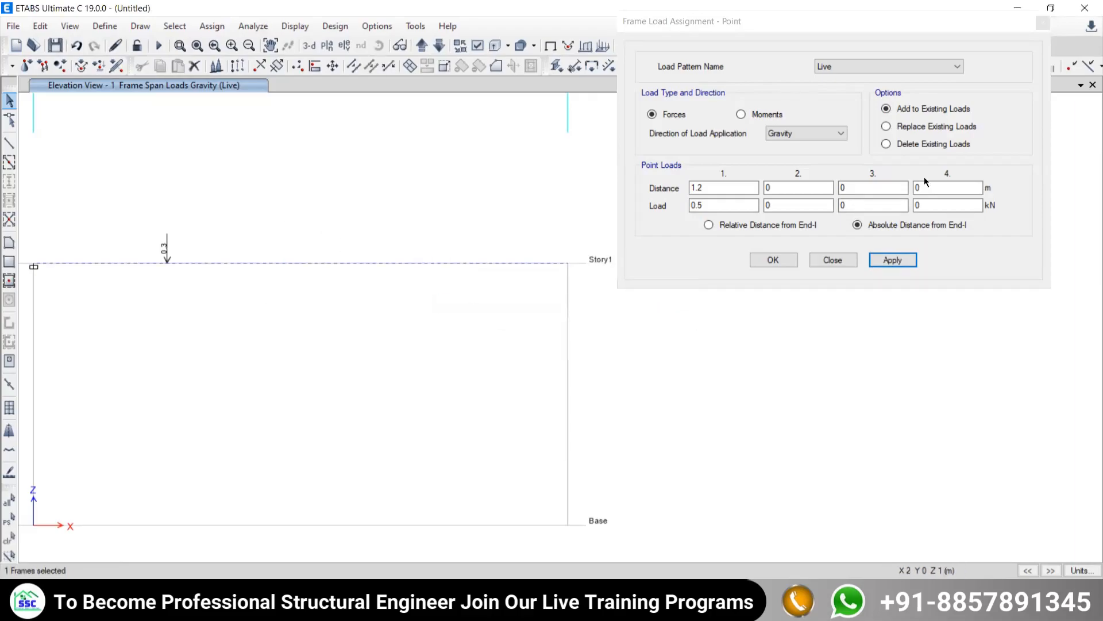
pyautogui.click(893, 260)
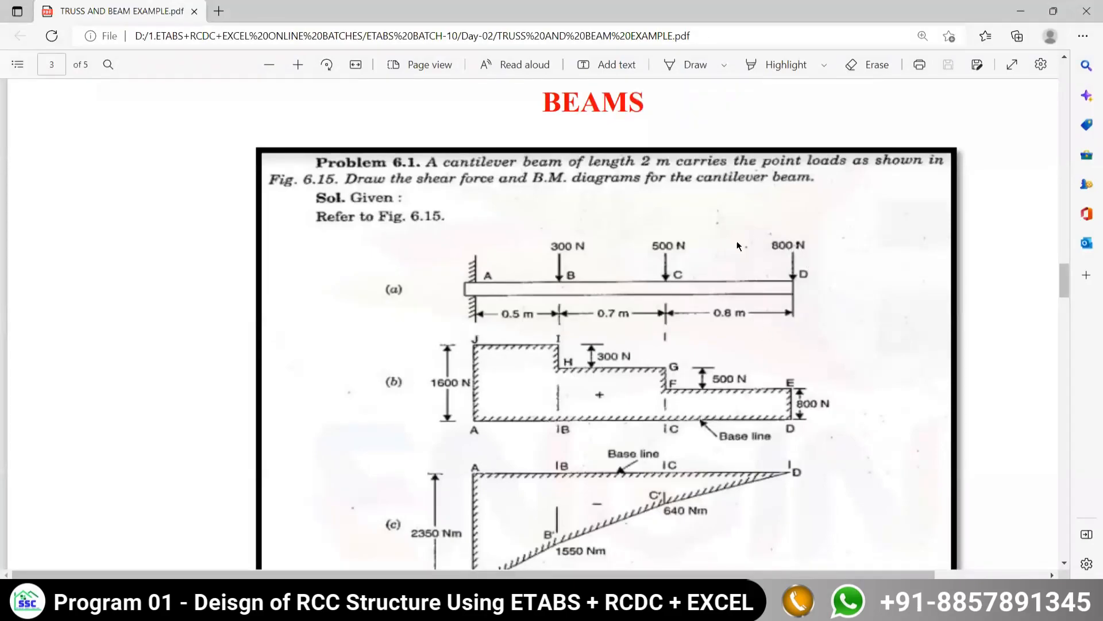
# - Check the end load in the PDF, add a 0.8 kN point load at 2 m to the beam in ETABS, and close the assignment
pyautogui.click(641, 600)
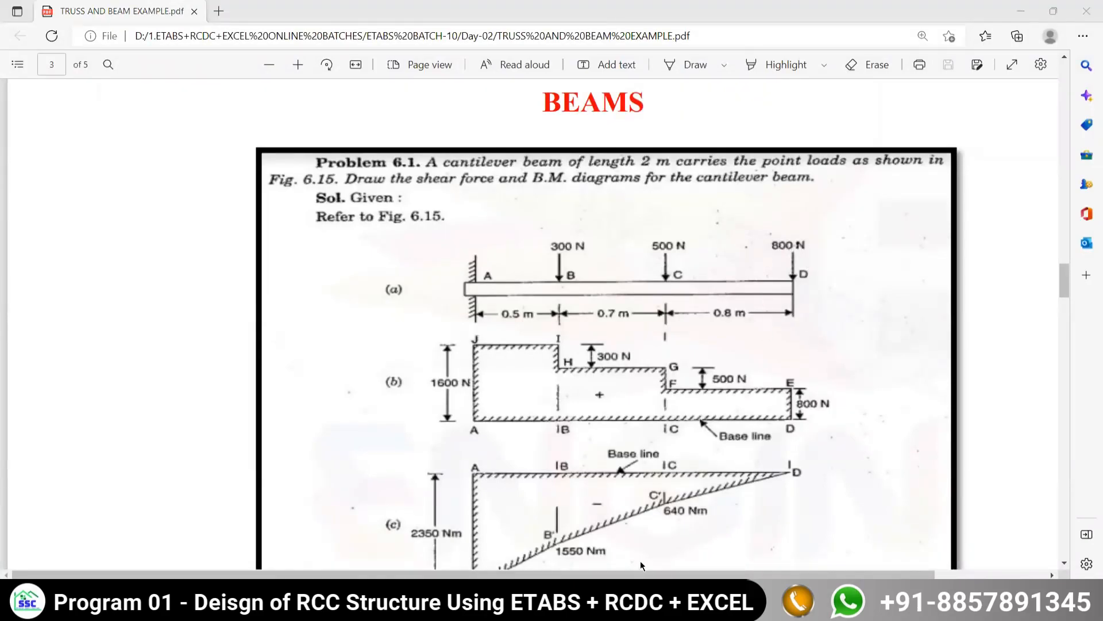
pyautogui.click(641, 562)
pyautogui.moveTo(433, 229); pyautogui.dragTo(406, 295)
pyautogui.click(614, 183)
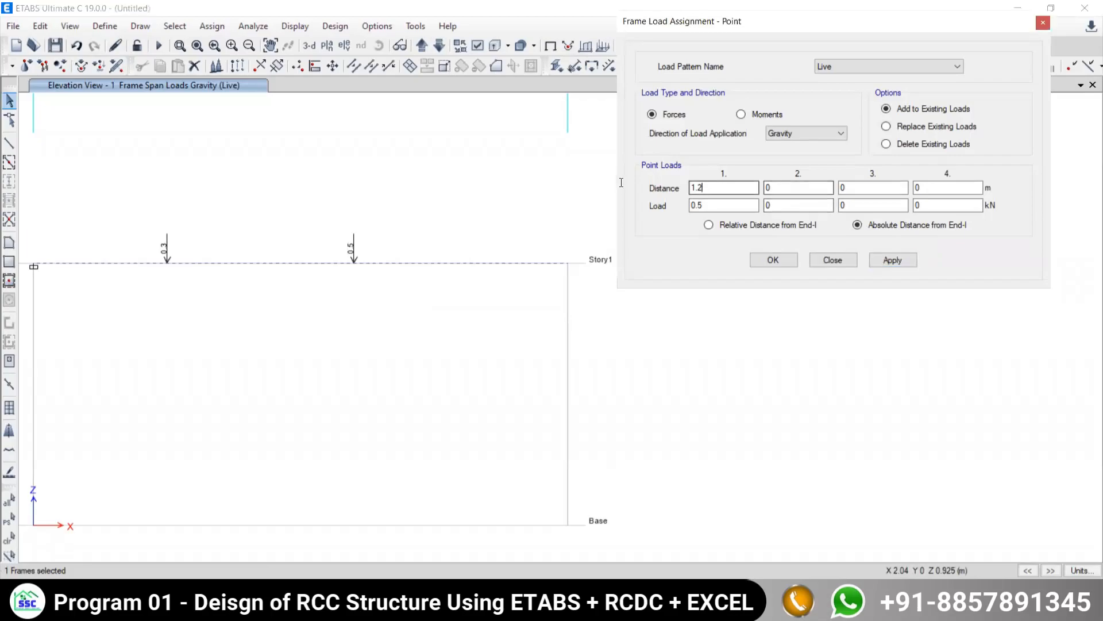
pyautogui.click(700, 209)
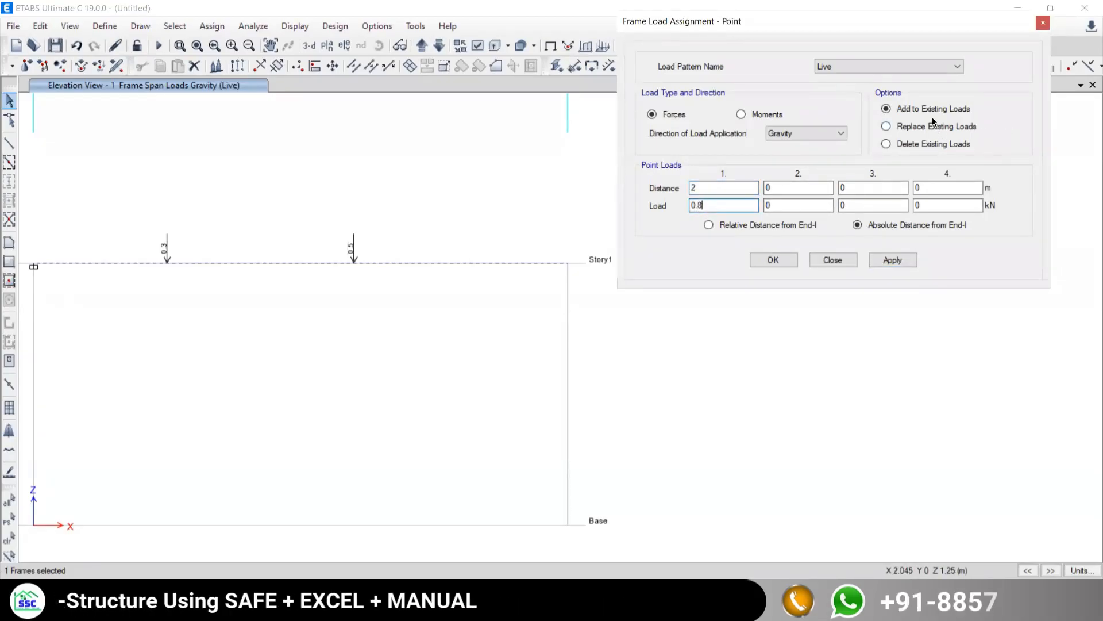
pyautogui.click(894, 260)
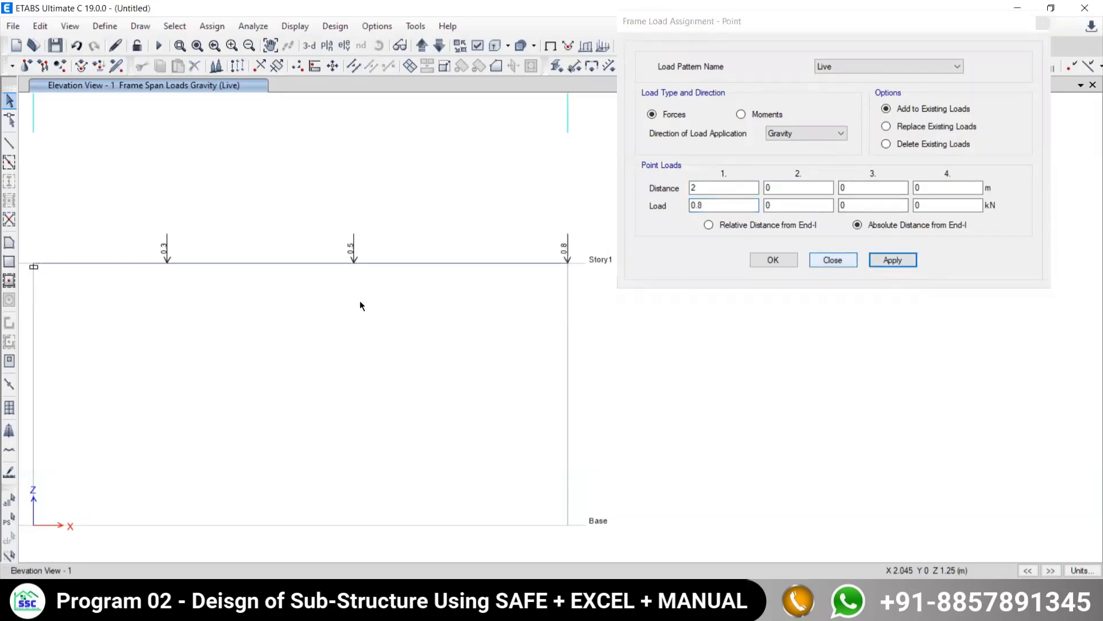
pyautogui.scroll(-4, 261, 333)
pyautogui.scroll(4, 263, 337)
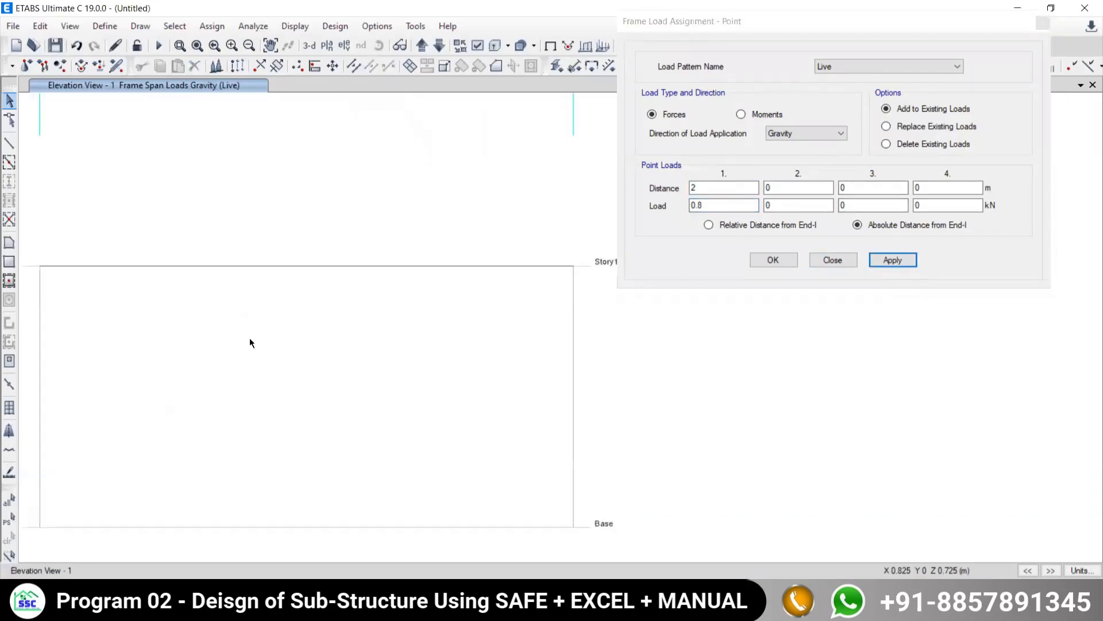
pyautogui.click(833, 260)
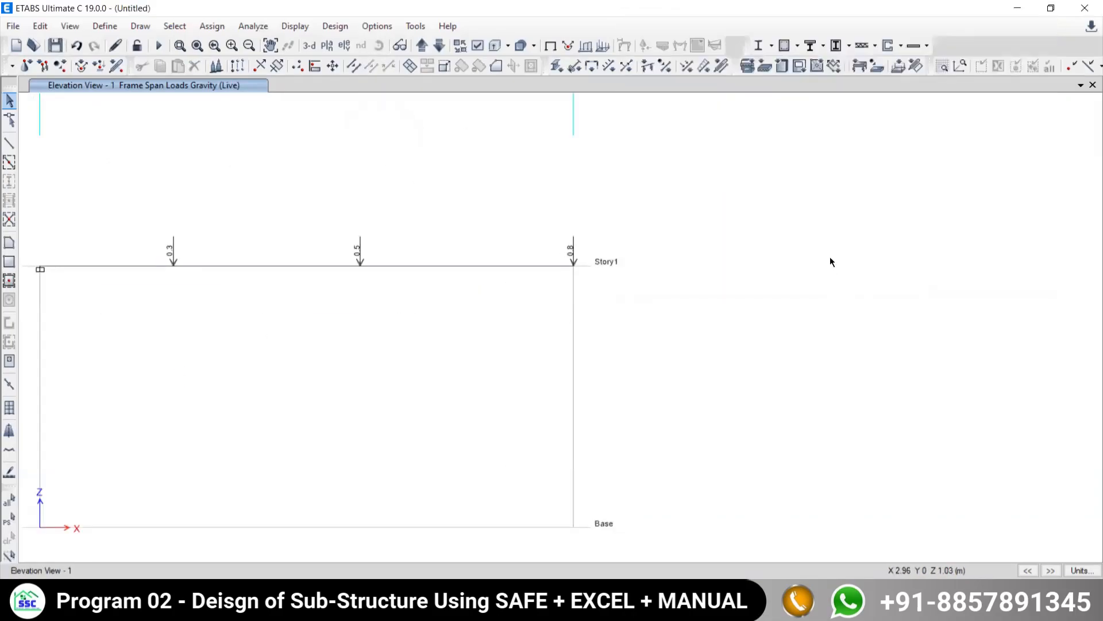
# - Save the model under the name 6 and run the analysis
pyautogui.moveTo(285, 354); pyautogui.dragTo(422, 357, button='middle')
pyautogui.scroll(-4, 446, 330)
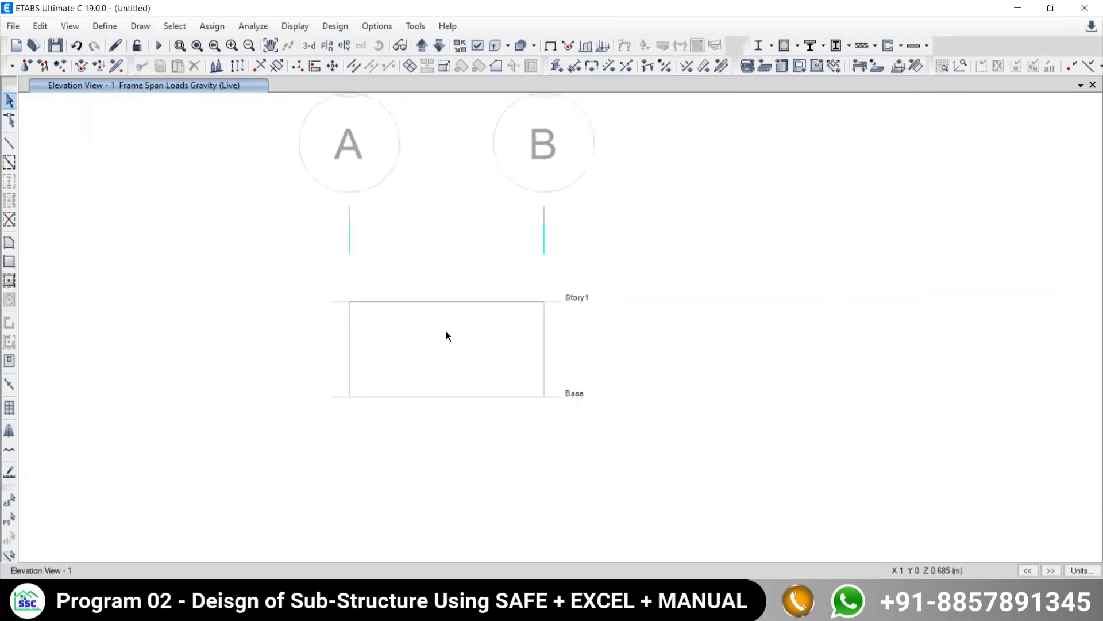
pyautogui.scroll(4, 426, 334)
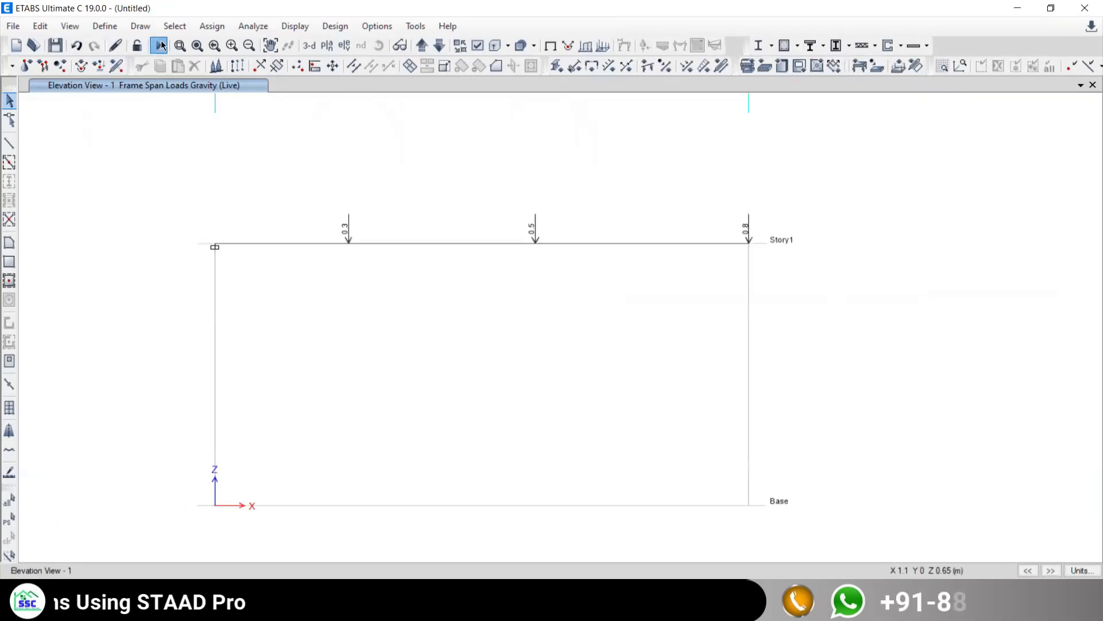
pyautogui.hotkey('ctrl', 's')
pyautogui.click(578, 129)
pyautogui.click(982, 556)
pyautogui.click(587, 297)
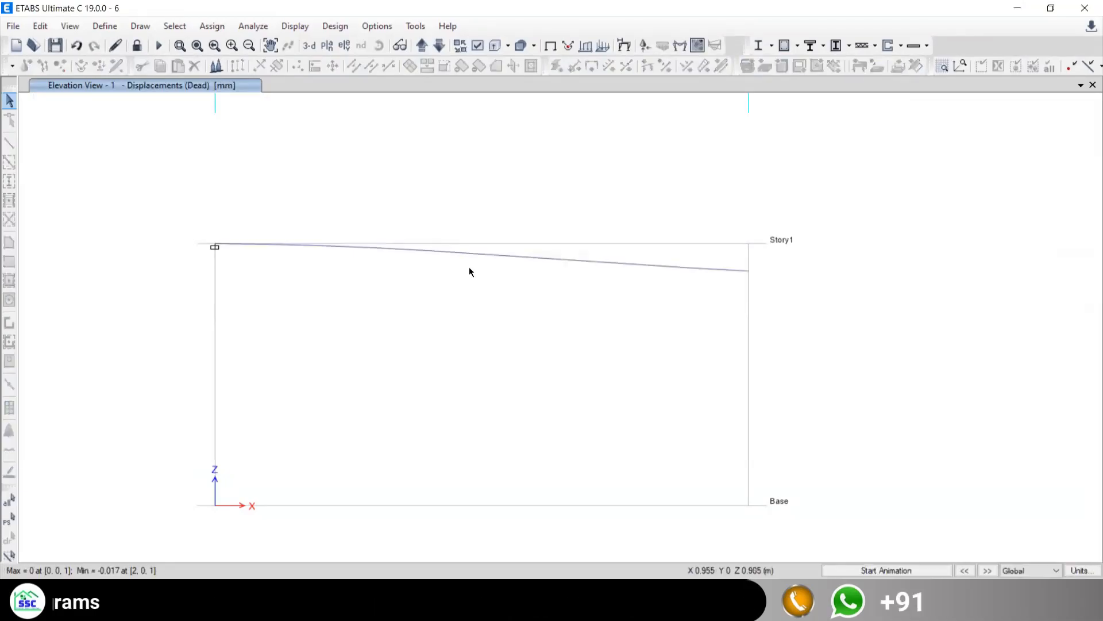
# - Display the Shear 2-2 force diagram of the frames for the Live load case
pyautogui.click(293, 29)
pyautogui.moveTo(345, 107)
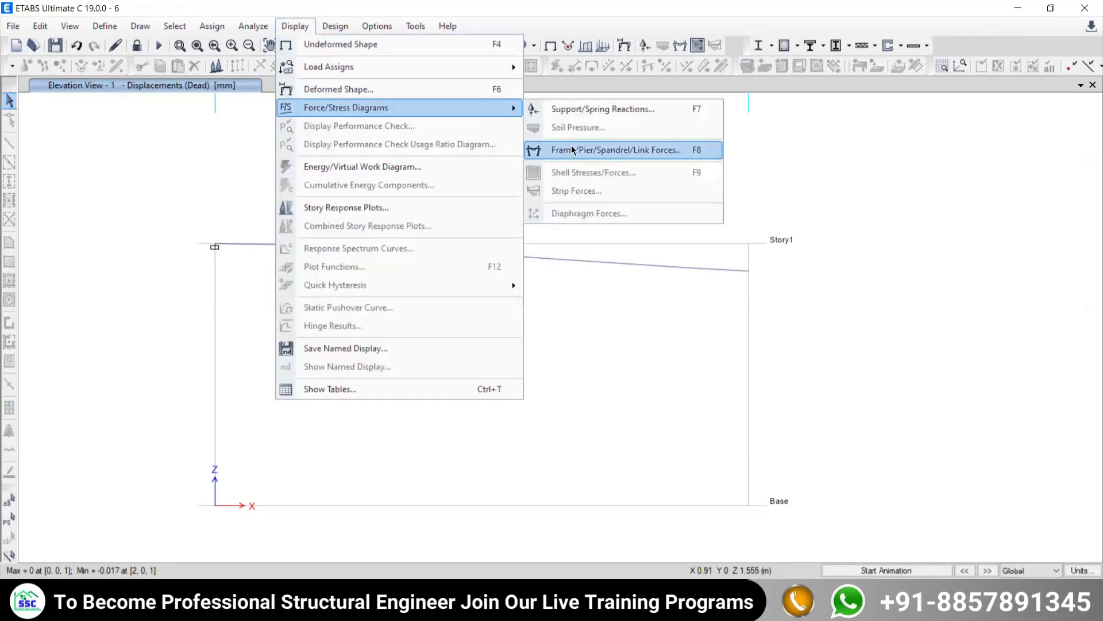
pyautogui.click(556, 152)
pyautogui.click(701, 155)
pyautogui.click(671, 171)
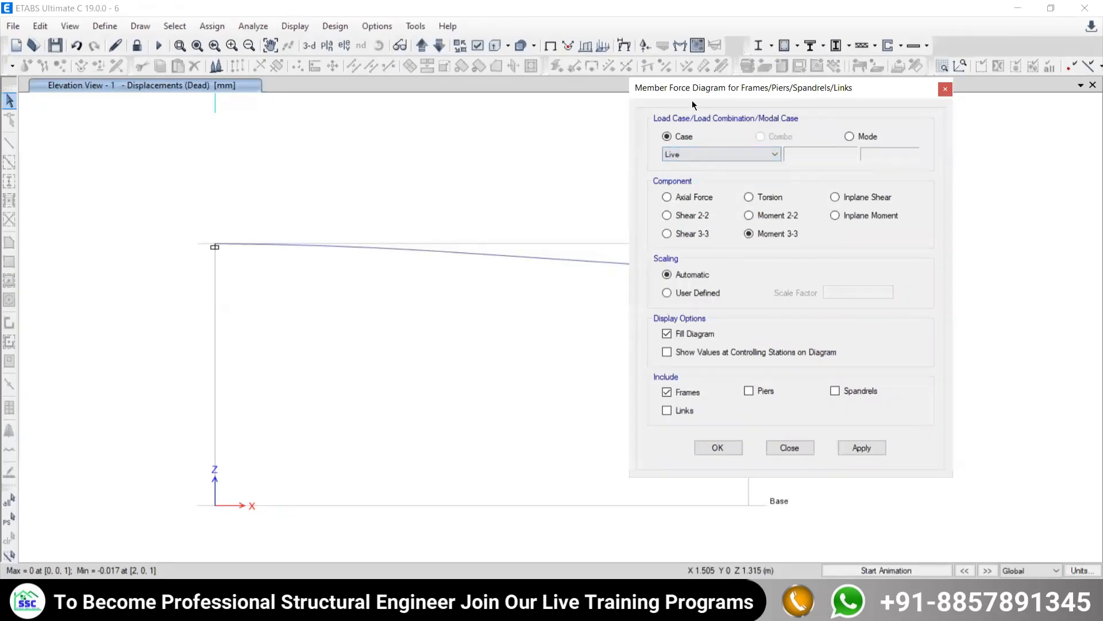
pyautogui.moveTo(724, 87); pyautogui.dragTo(790, 53)
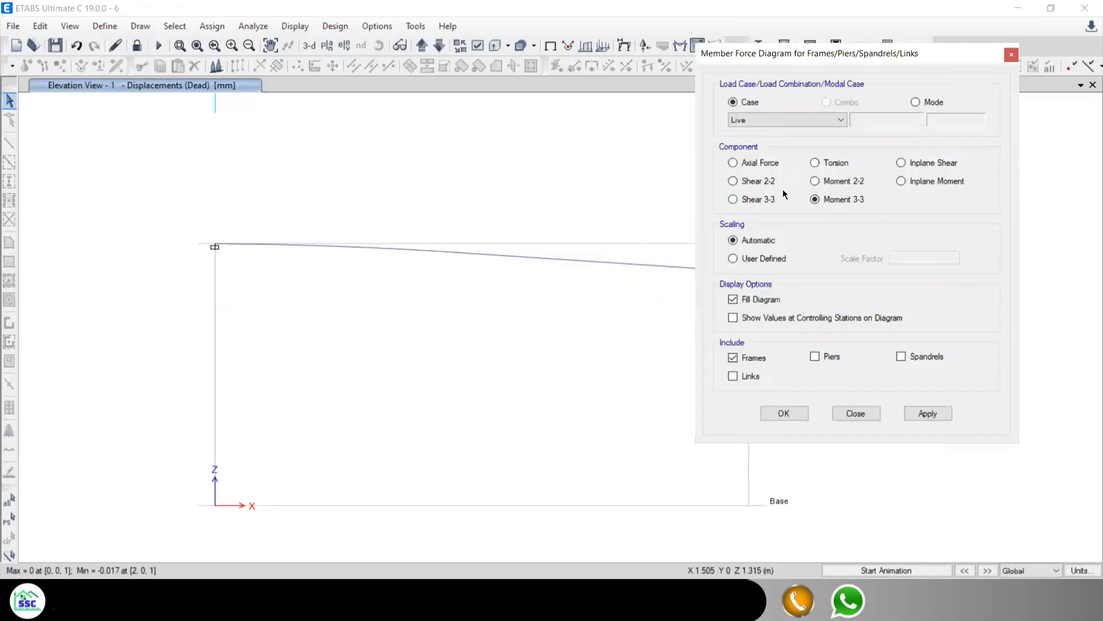
pyautogui.click(745, 181)
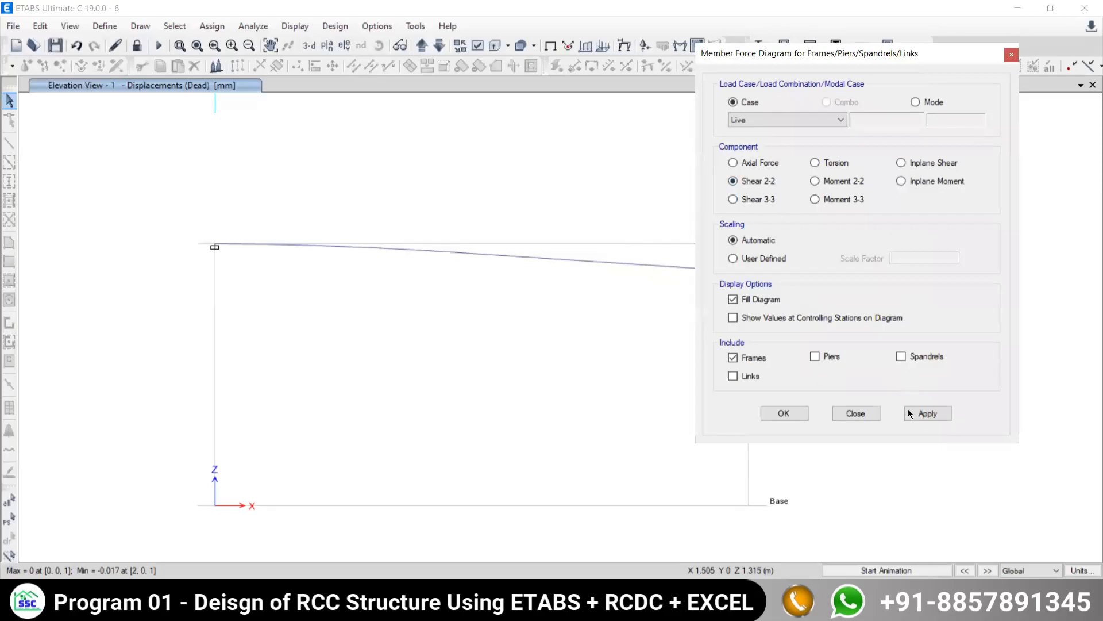
pyautogui.click(928, 413)
pyautogui.click(856, 413)
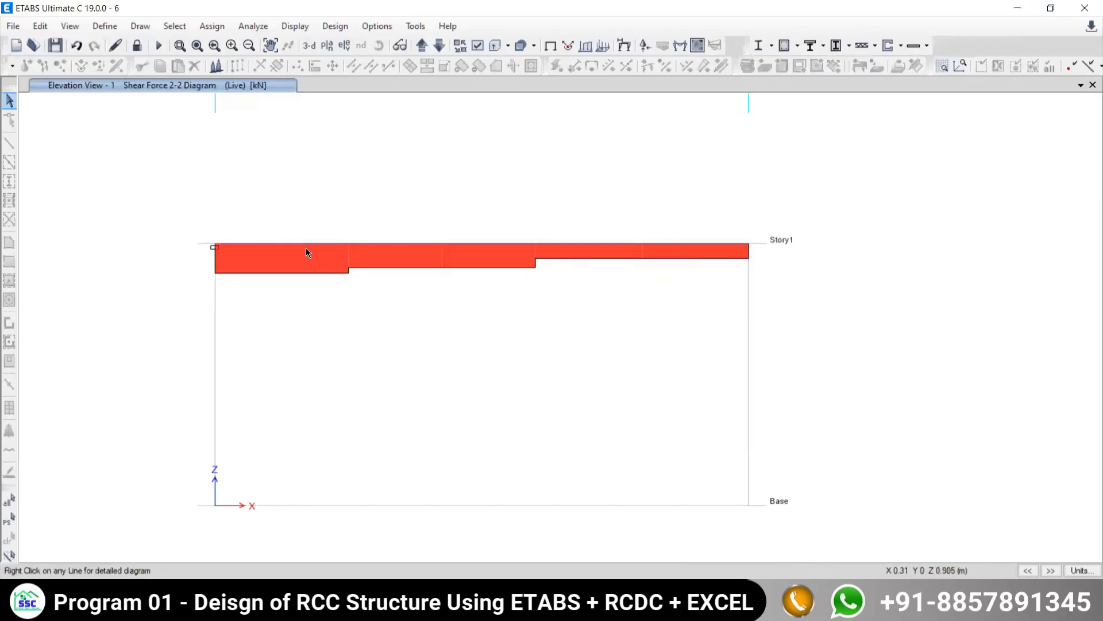
# - Open the beam's detailed diagrams and read shear and moment at the fixed end and at 0.5 m
pyautogui.rightClick(391, 244)
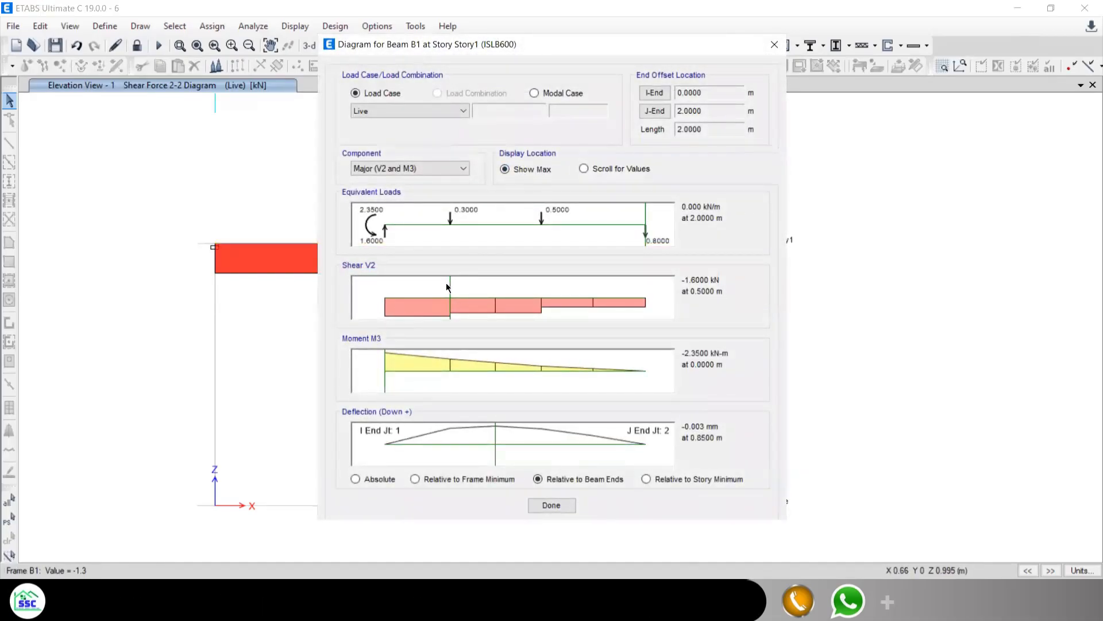
pyautogui.click(425, 282)
pyautogui.moveTo(418, 284); pyautogui.dragTo(373, 282)
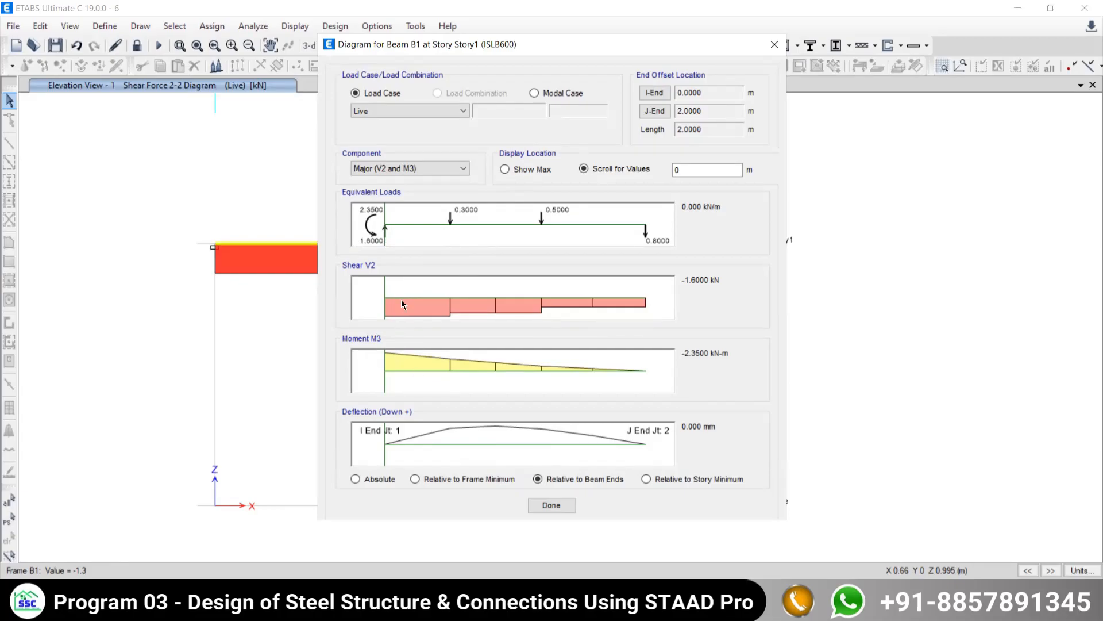
pyautogui.moveTo(385, 290); pyautogui.dragTo(452, 284)
pyautogui.doubleClick(700, 170)
pyautogui.write('0.5')
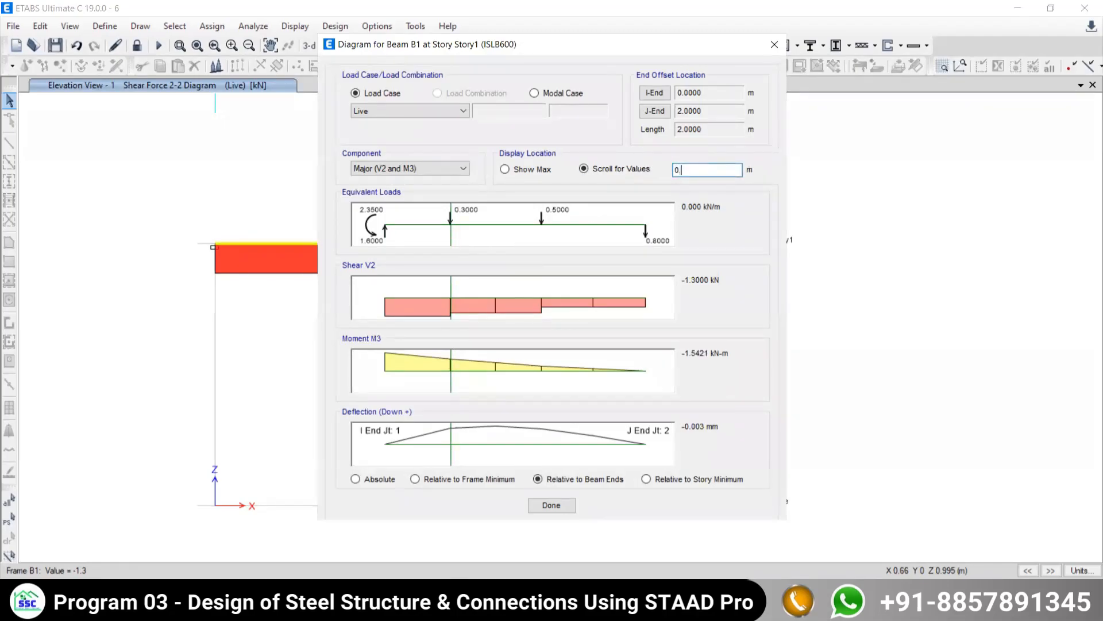
pyautogui.press('Tab')
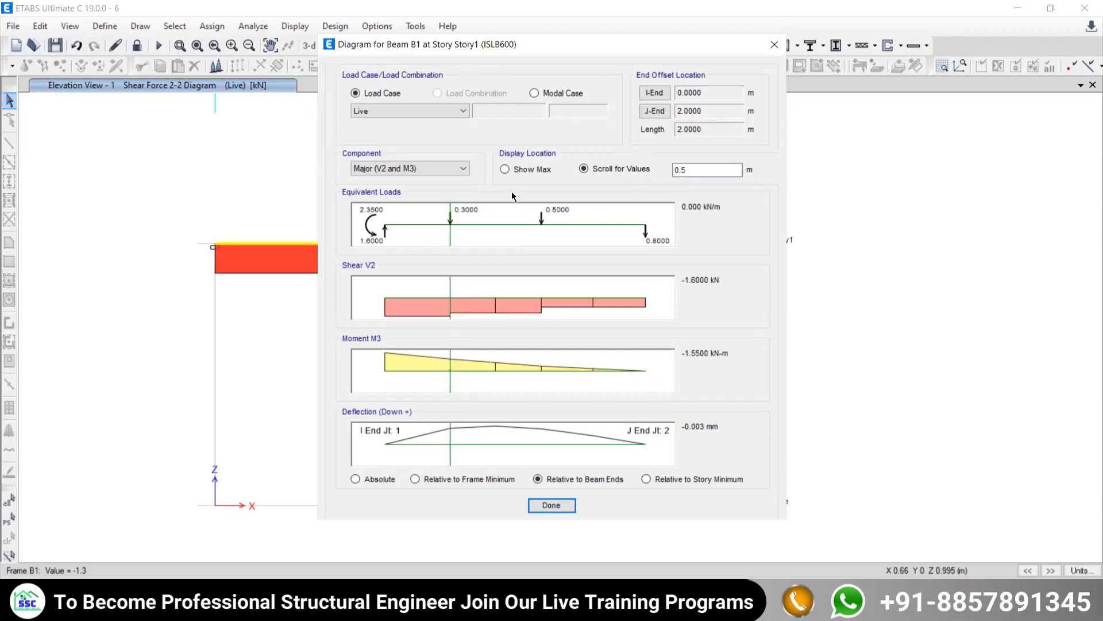
# - Read the beam's shear and moment at distances of 1 m and 2 m, and move the diagram window aside
pyautogui.doubleClick(692, 168)
pyautogui.write('1.2')
pyautogui.press('Tab')
pyautogui.doubleClick(684, 169)
pyautogui.write('2')
pyautogui.press('Tab')
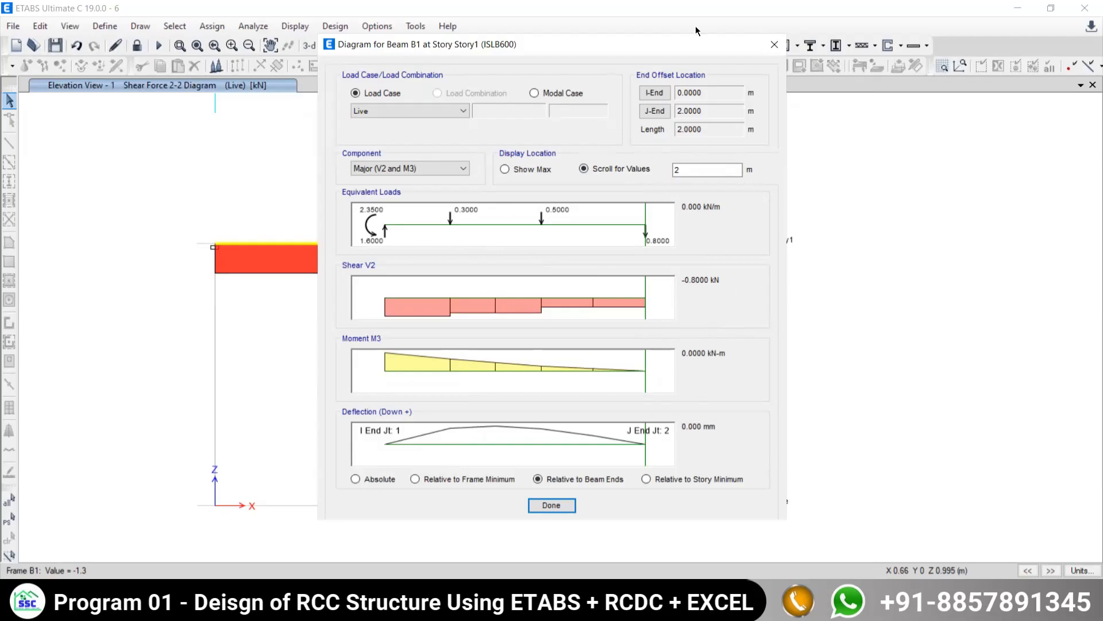
pyautogui.moveTo(660, 41); pyautogui.dragTo(584, 60)
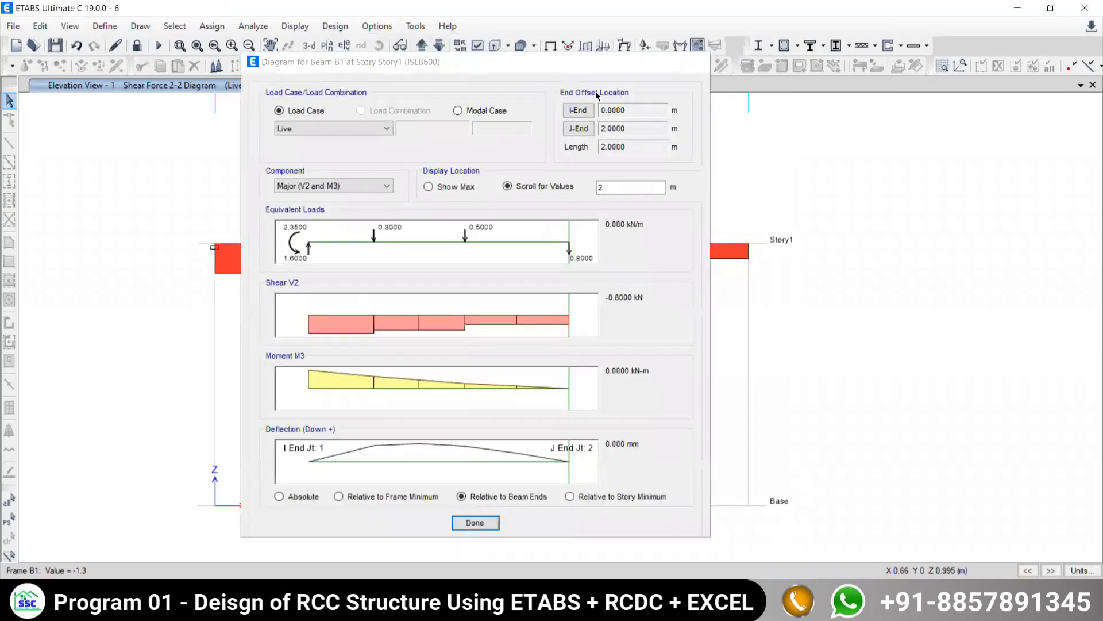